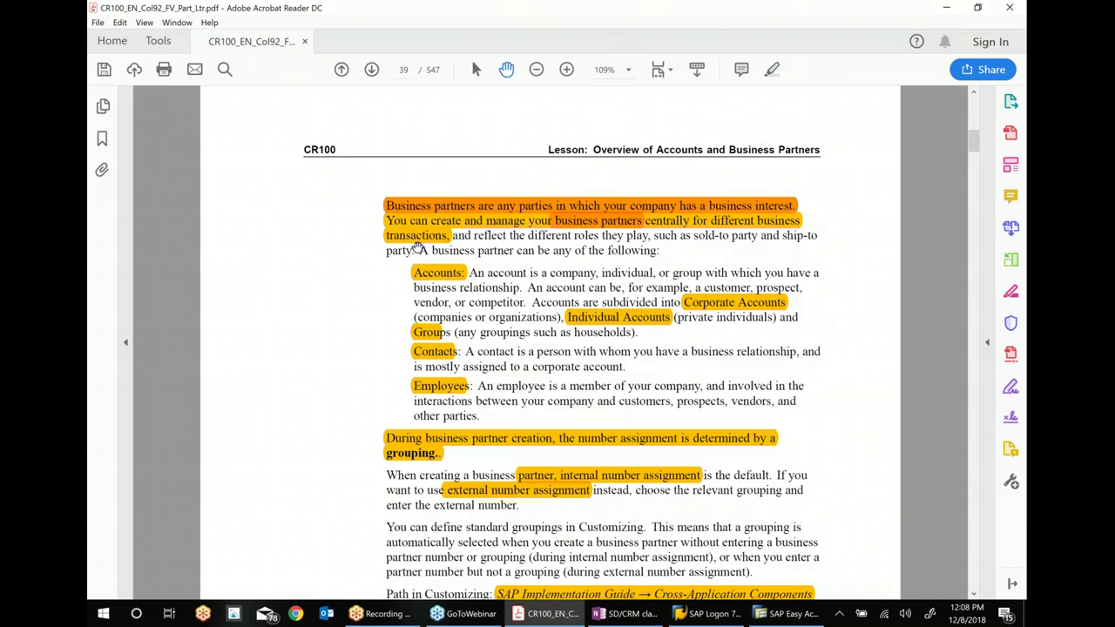
Select the paragraph defining business partners, ending at 'sold-to party and ship-to party'.
left_click_drag(415, 251, 381, 206)
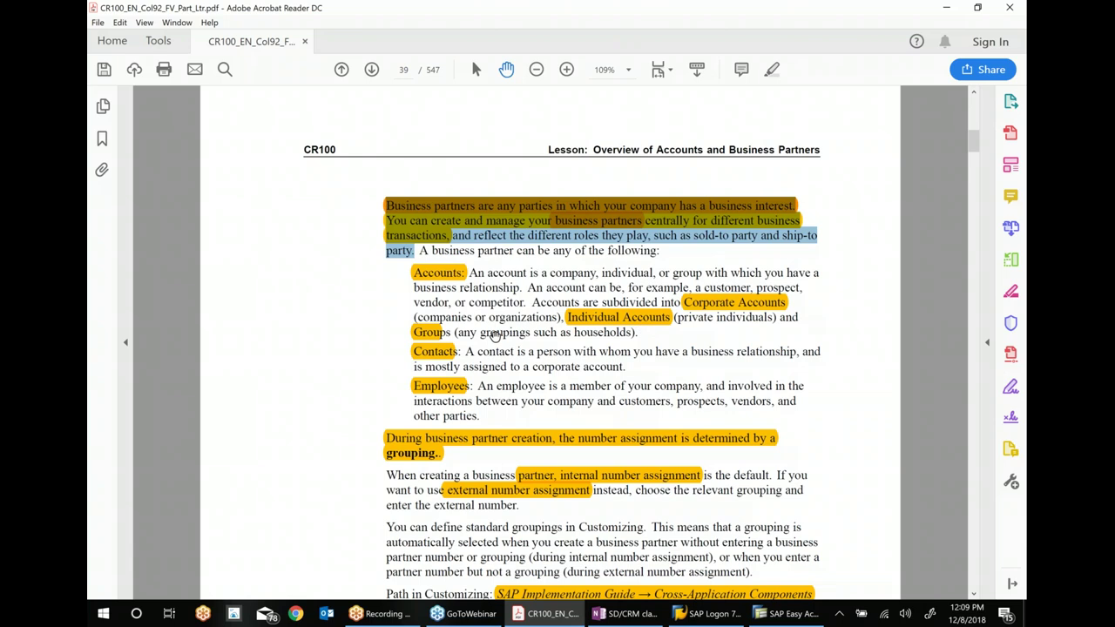
Scroll the PDF to the Path in Customizing line for Number Ranges and Groupings.
scroll(649, 347, "down", 5)
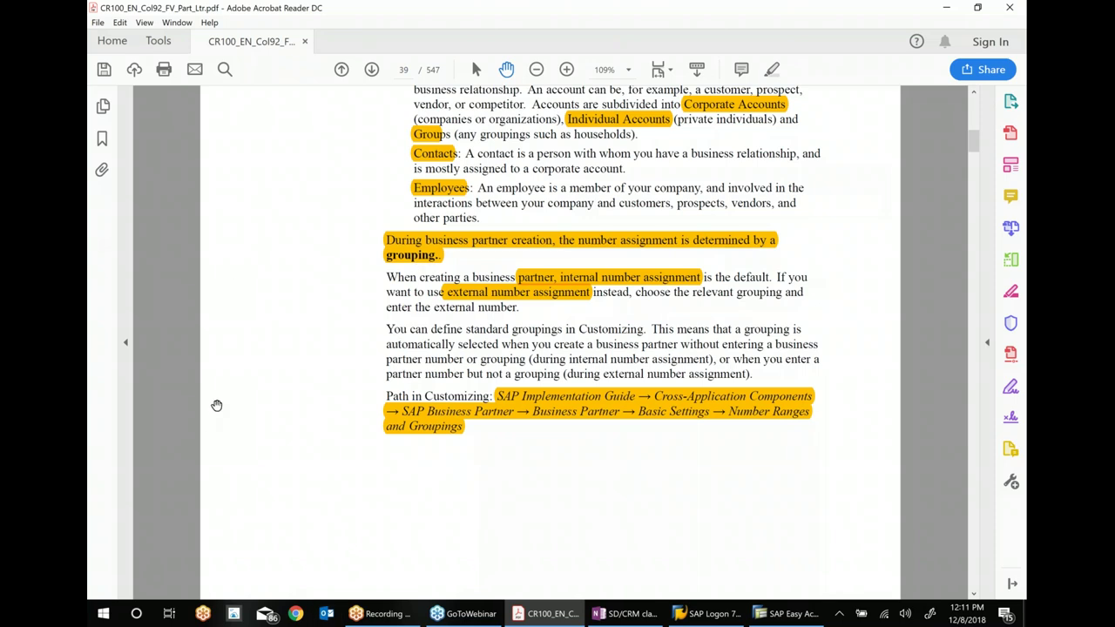
Bring the SAP Easy Access window forward and collapse the Favorites folder.
left_click(784, 613)
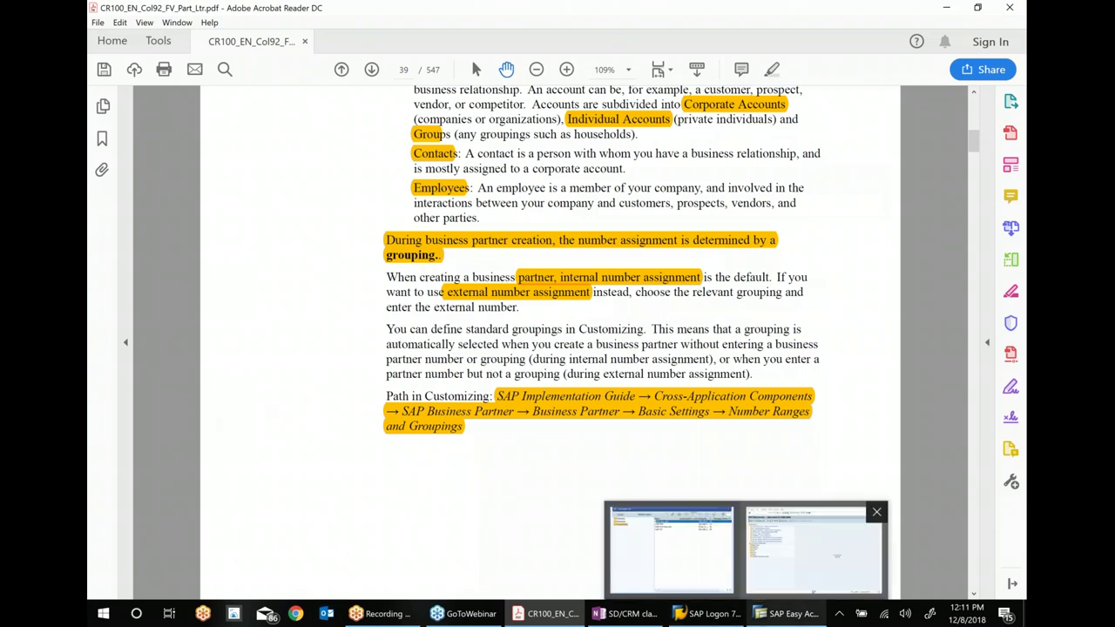
left_click(671, 549)
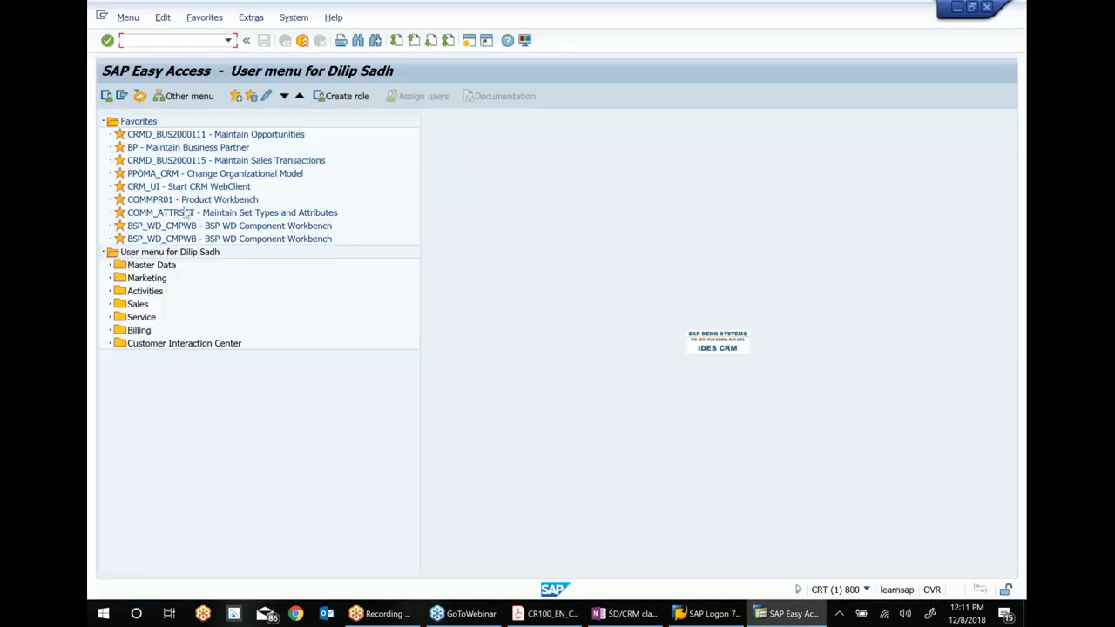
left_click(103, 121)
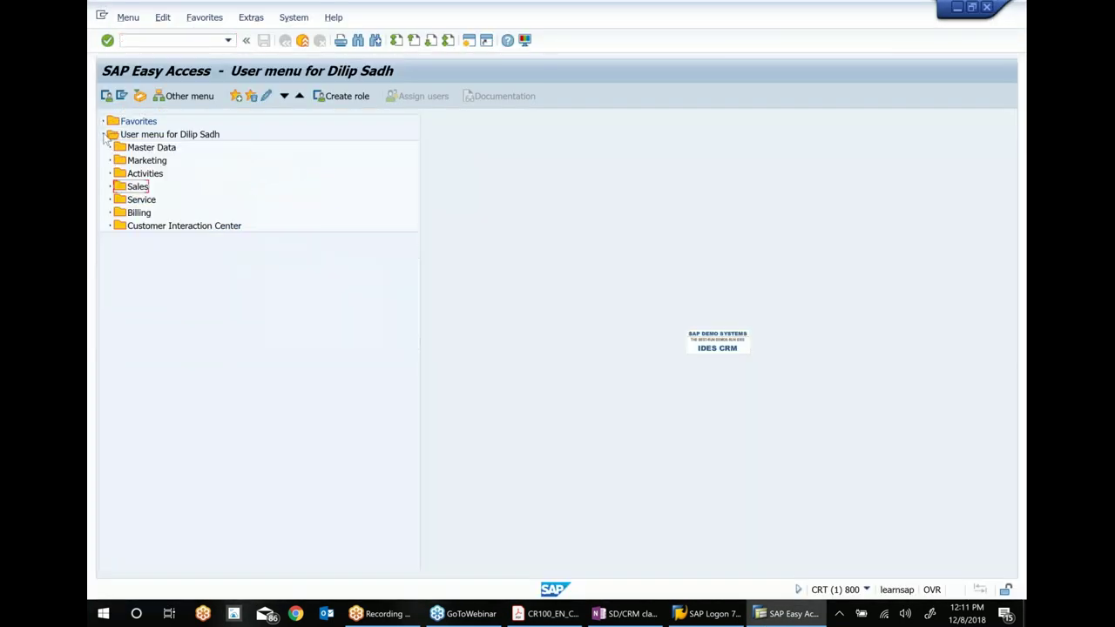
Expand Master Data > Business Partner and select BP - Maintain Business Partner.
left_click(154, 149)
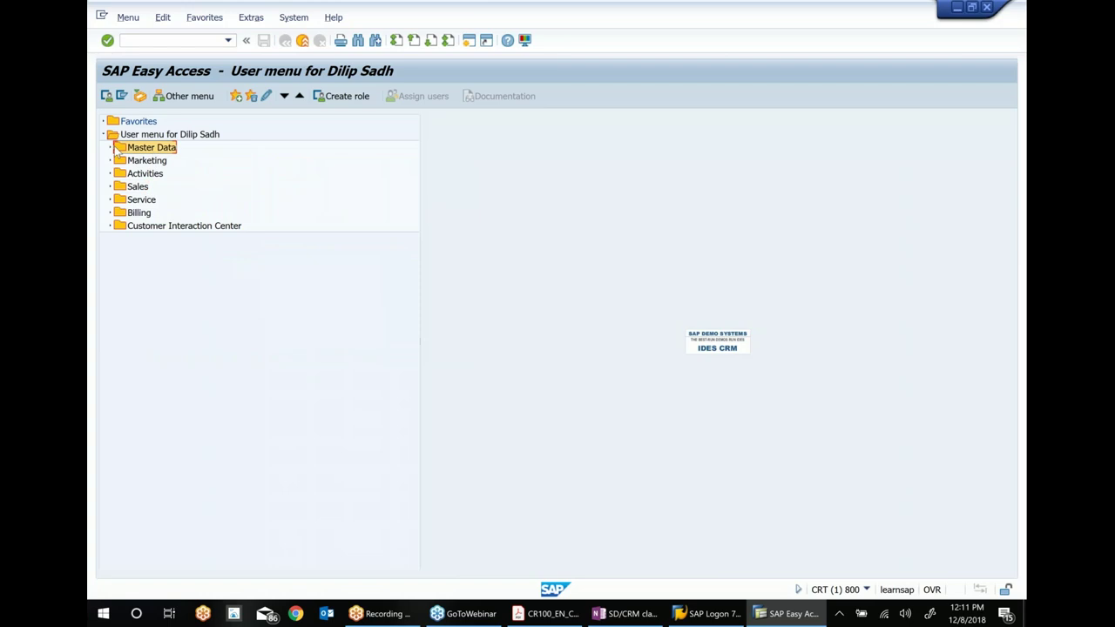
left_click(109, 148)
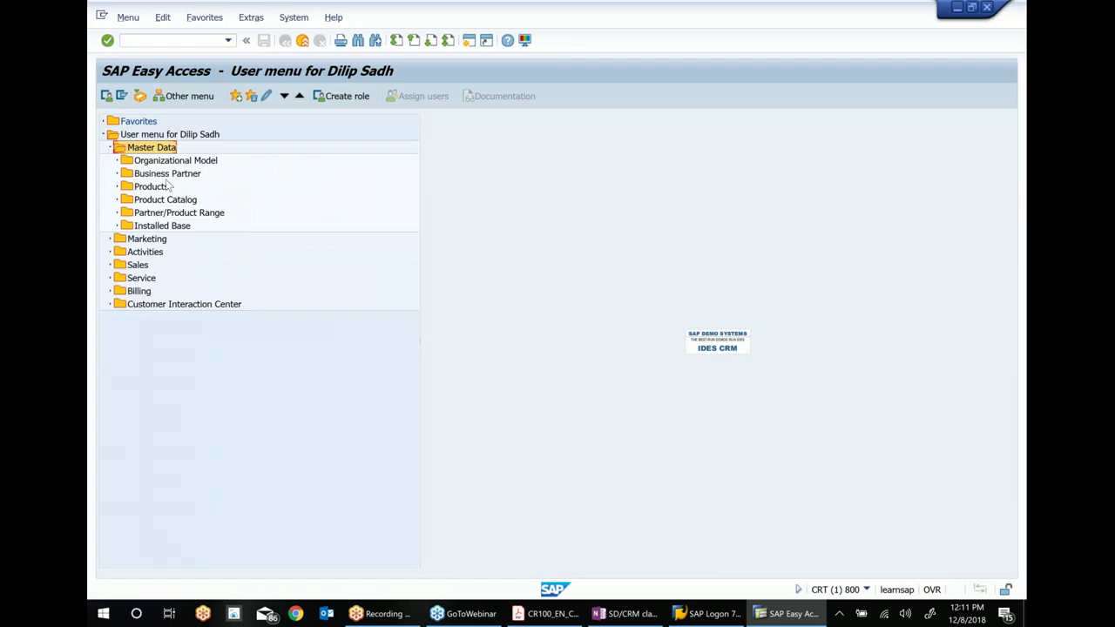
left_click(171, 177)
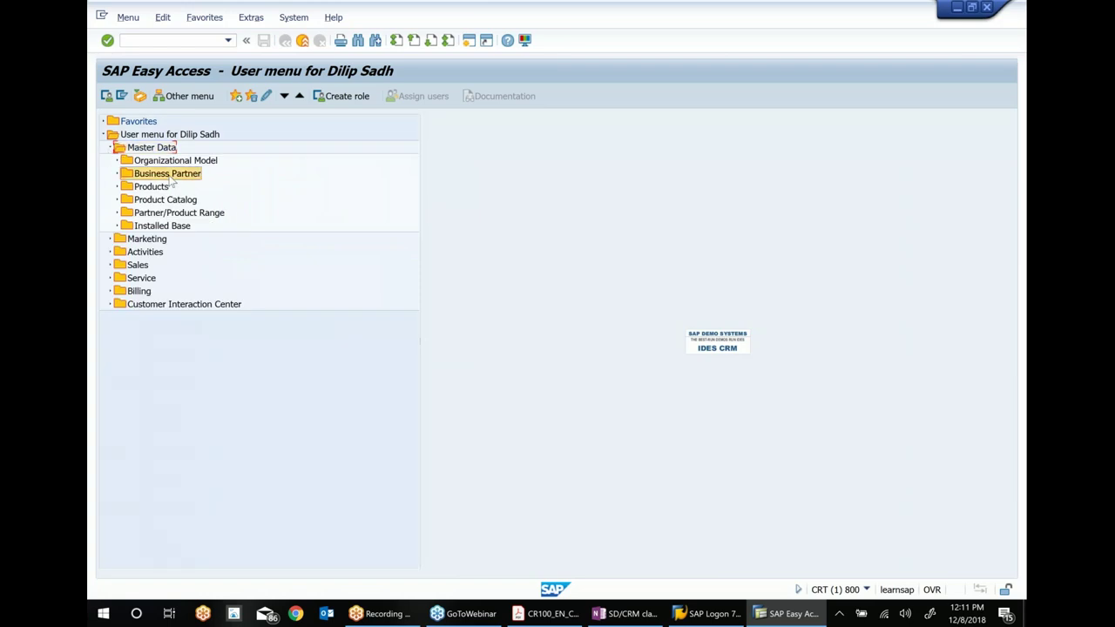
left_click(118, 174)
left_click(200, 186)
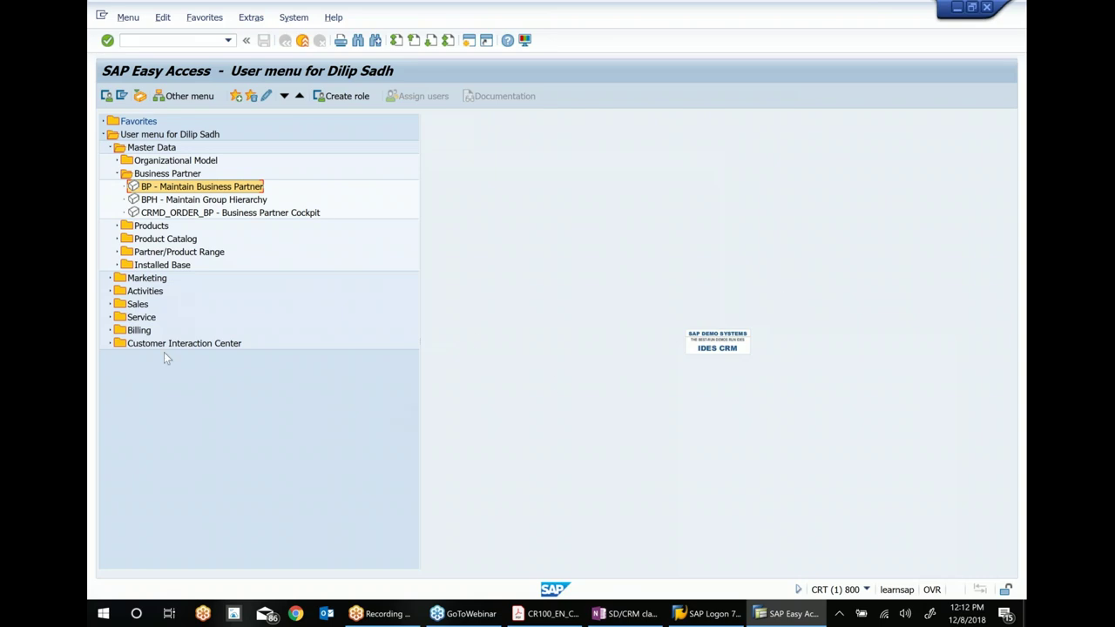
Run BP - Maintain Business Partner from the Business Partner folder of the user menu.
double_click(155, 190)
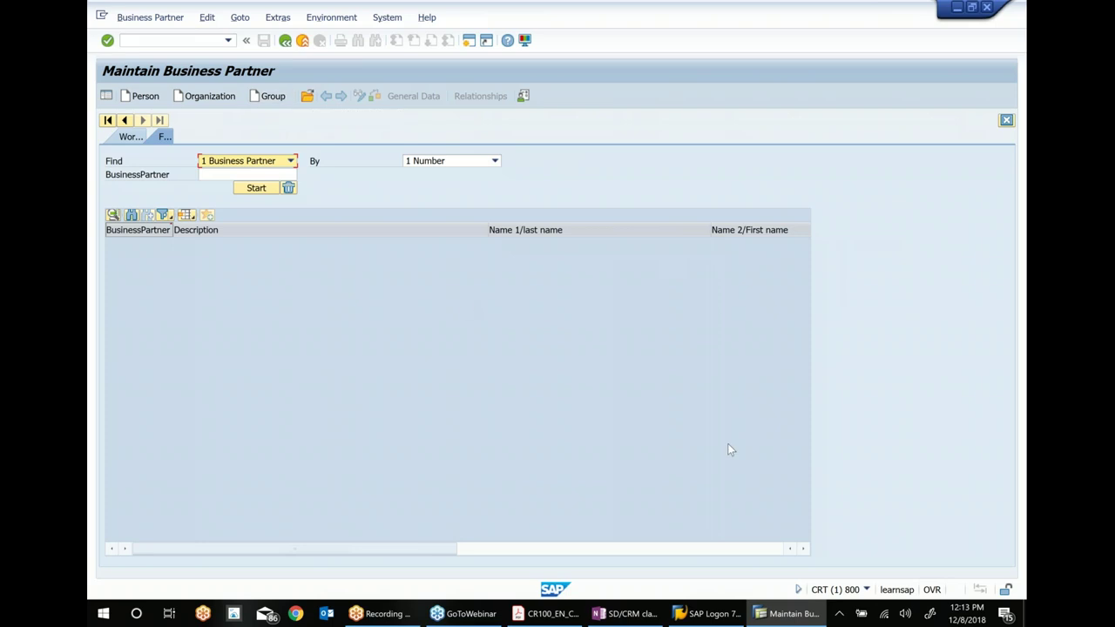
Reread the CR100 number-assignment notes, then start a new Organization business partner in SAP.
left_click(546, 613)
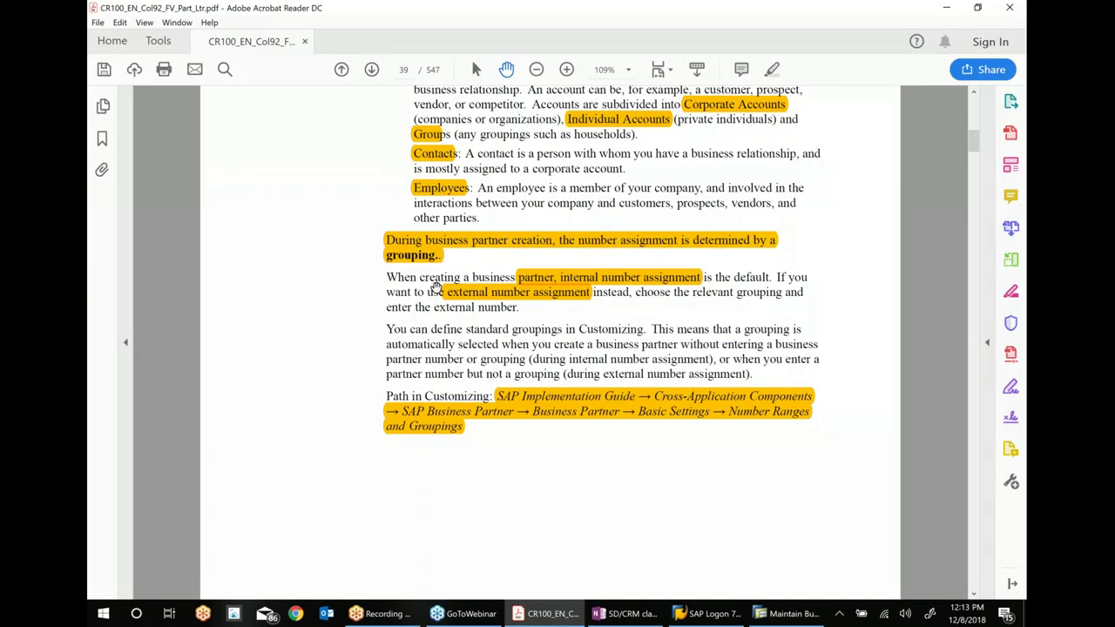
scroll(458, 283, "up", 3)
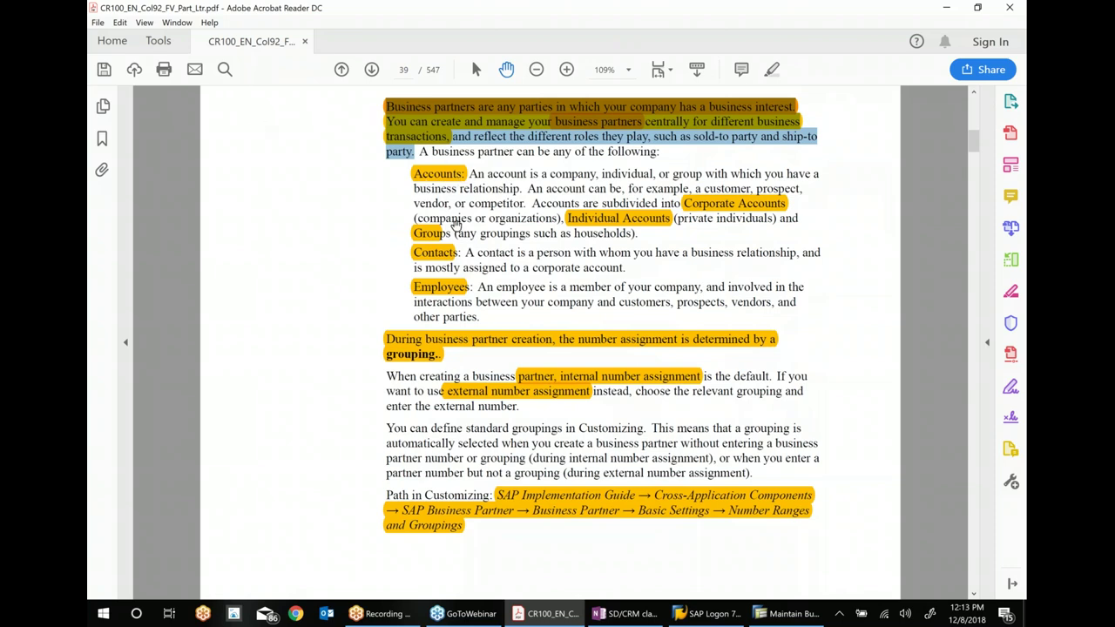
left_click(782, 619)
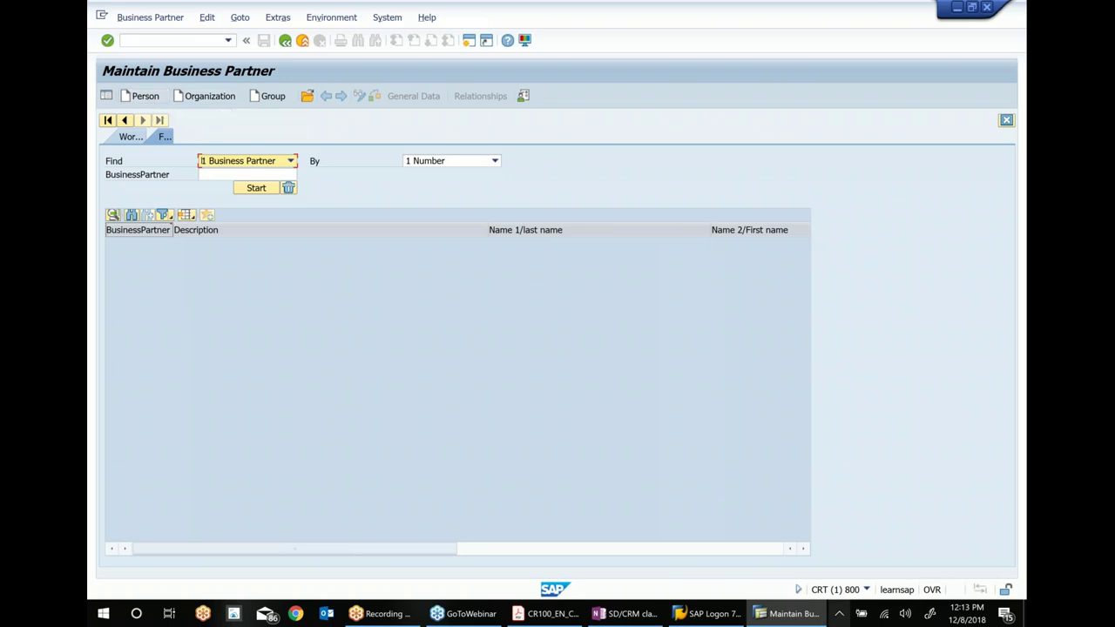
left_click(802, 615)
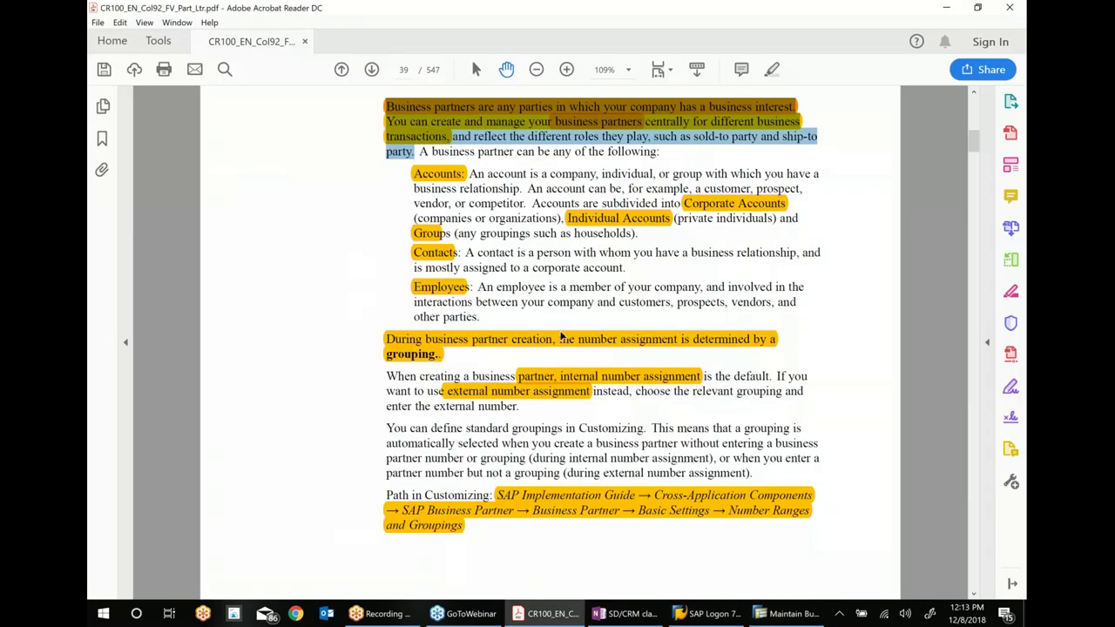
left_click(793, 616)
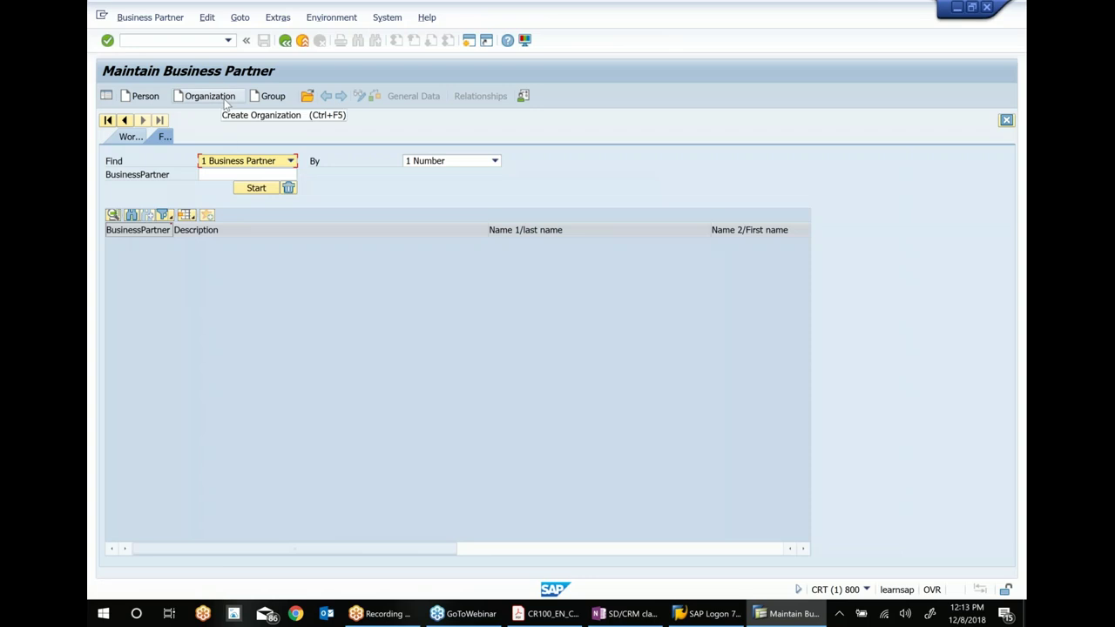
left_click(224, 98)
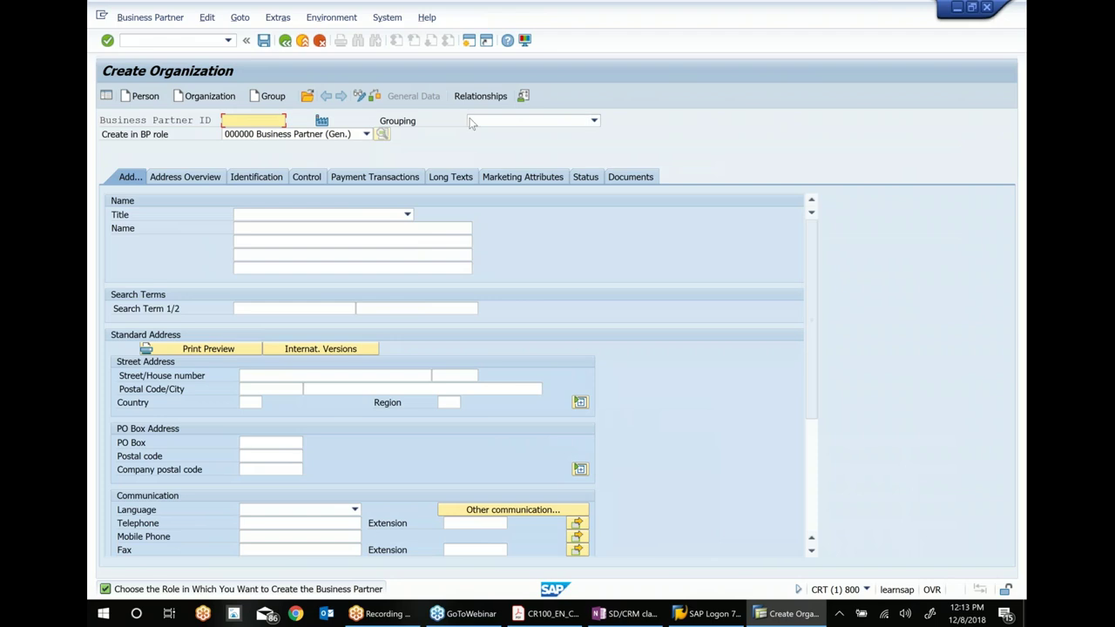
Review Grouping options 0001 to ZS, close the list without choosing, and minimize SAP.
left_click(421, 124)
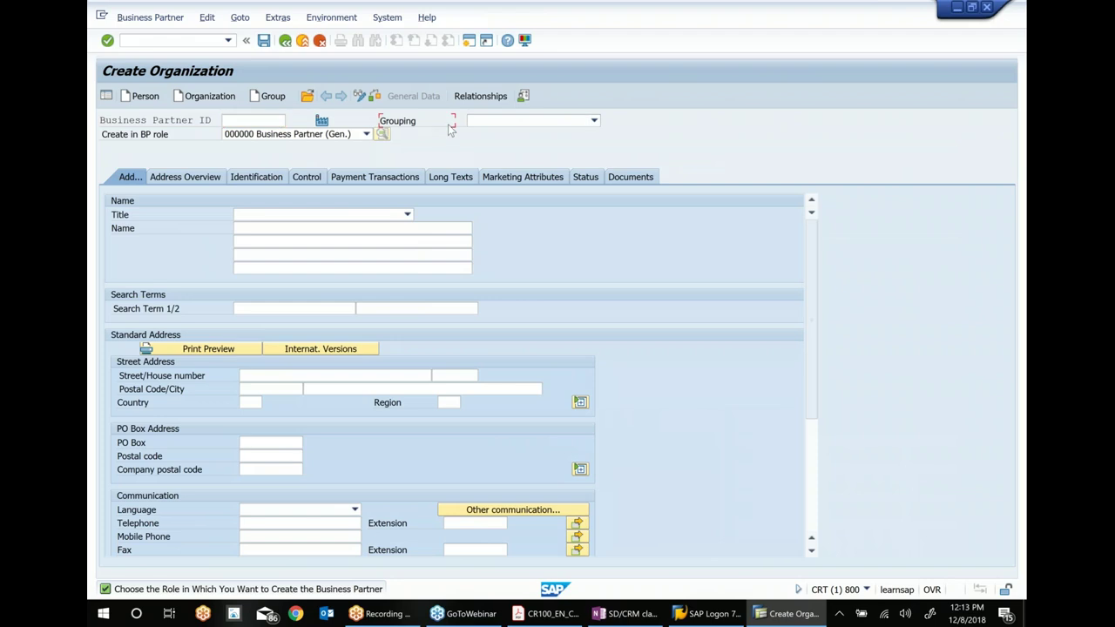
left_click(594, 121)
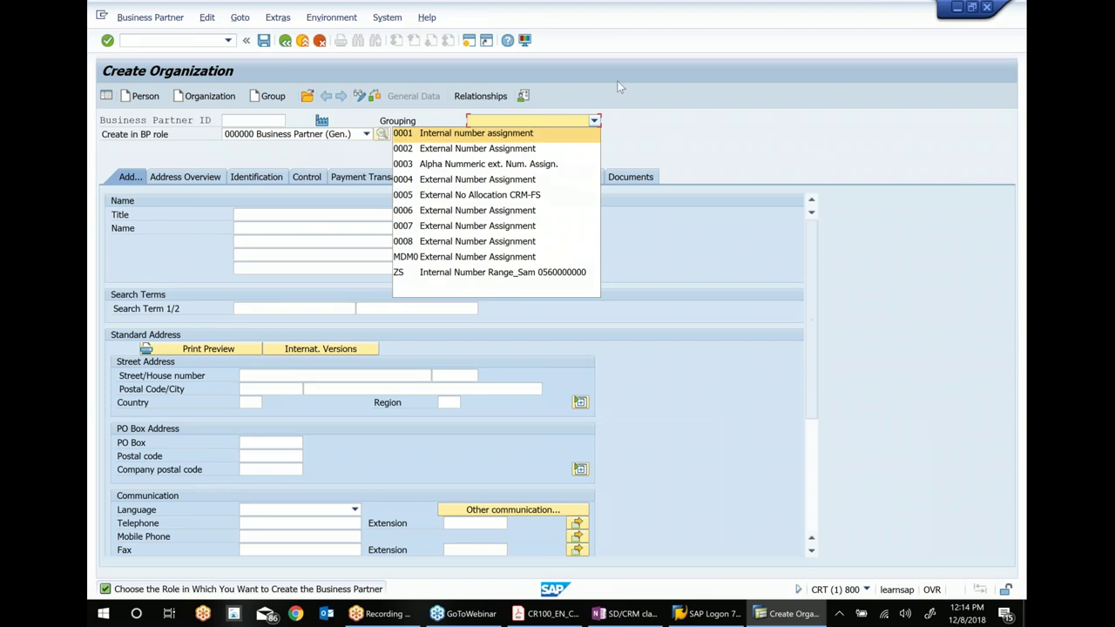
left_click(784, 268)
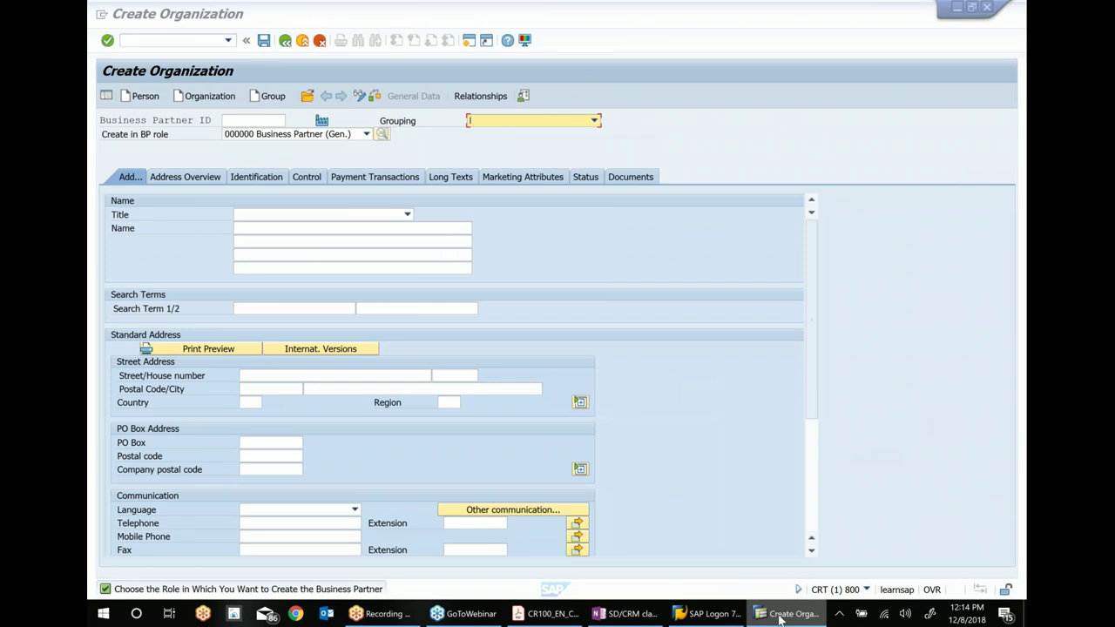
left_click(781, 614)
Look over the OneNote SD/CRM business partner notes, then return to Create Organization.
left_click(649, 615)
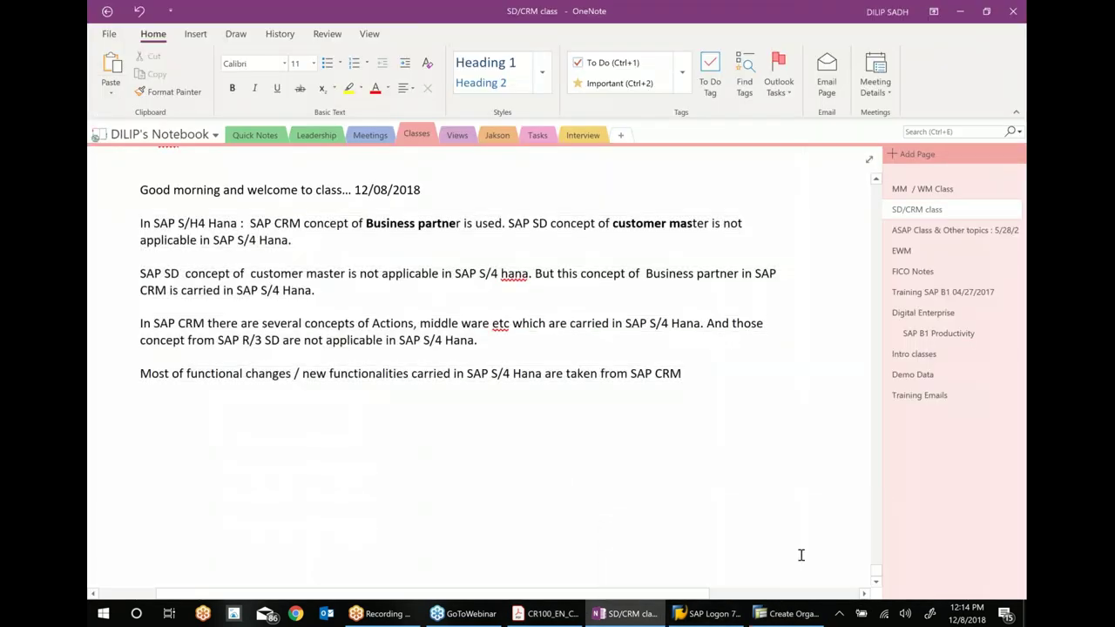
left_click(792, 614)
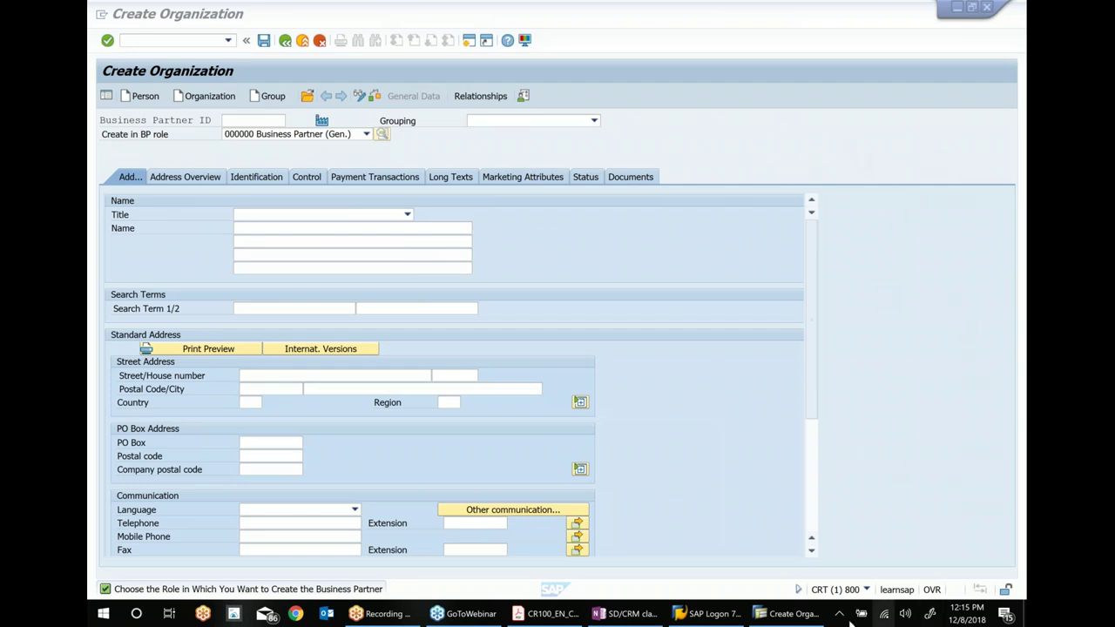
Bring up the CR100 PDF and read page 39's grouping-based number-assignment text.
left_click(808, 615)
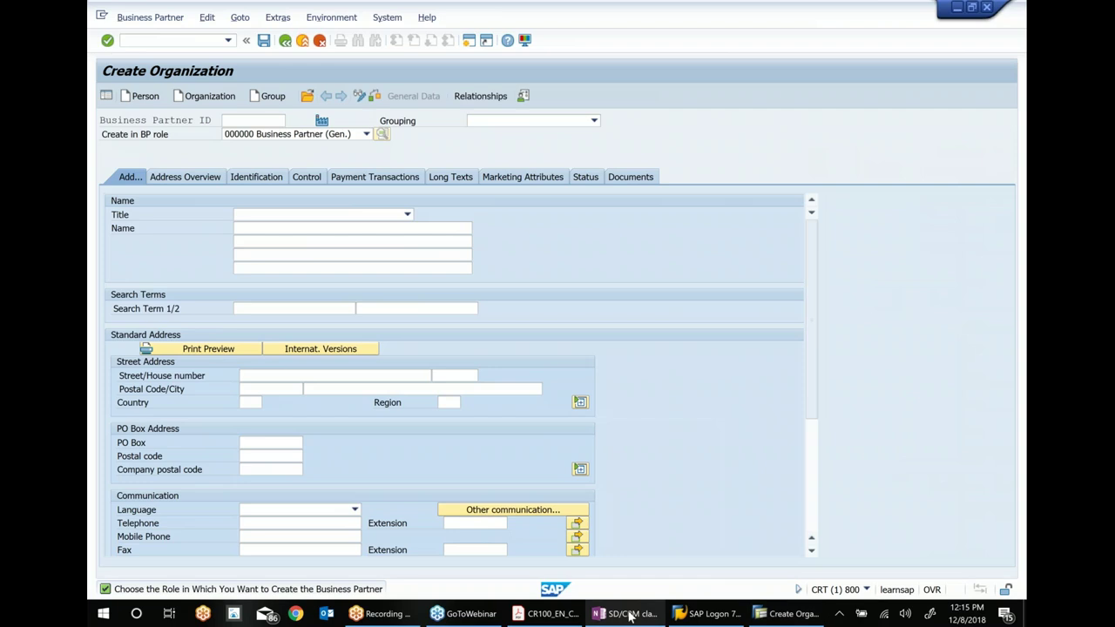
left_click(627, 615)
left_click(547, 614)
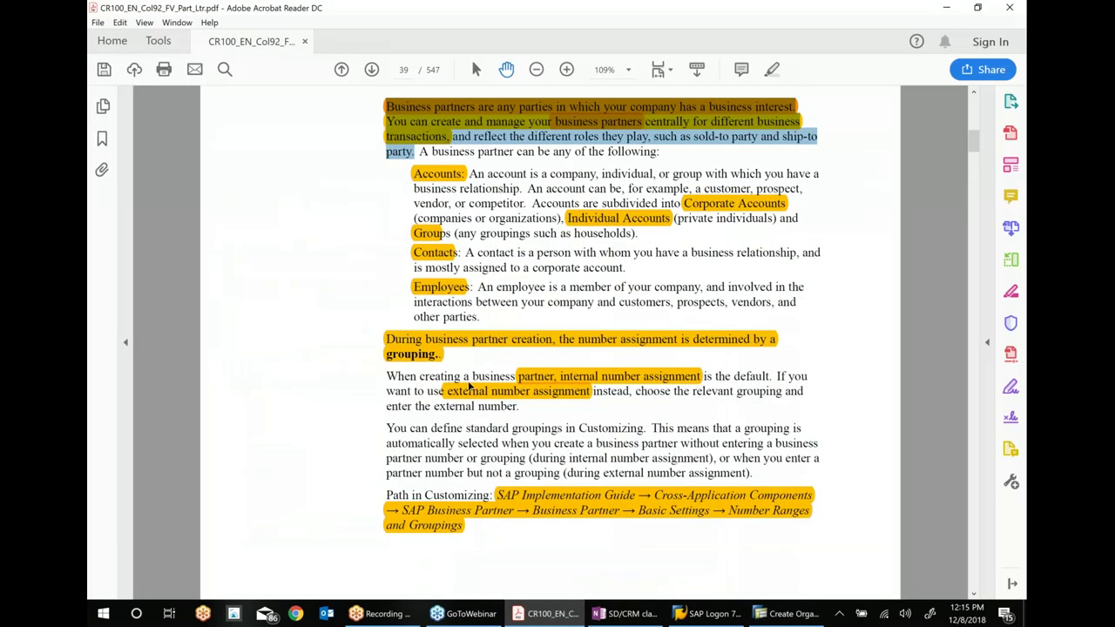
scroll(541, 394, "down", 1)
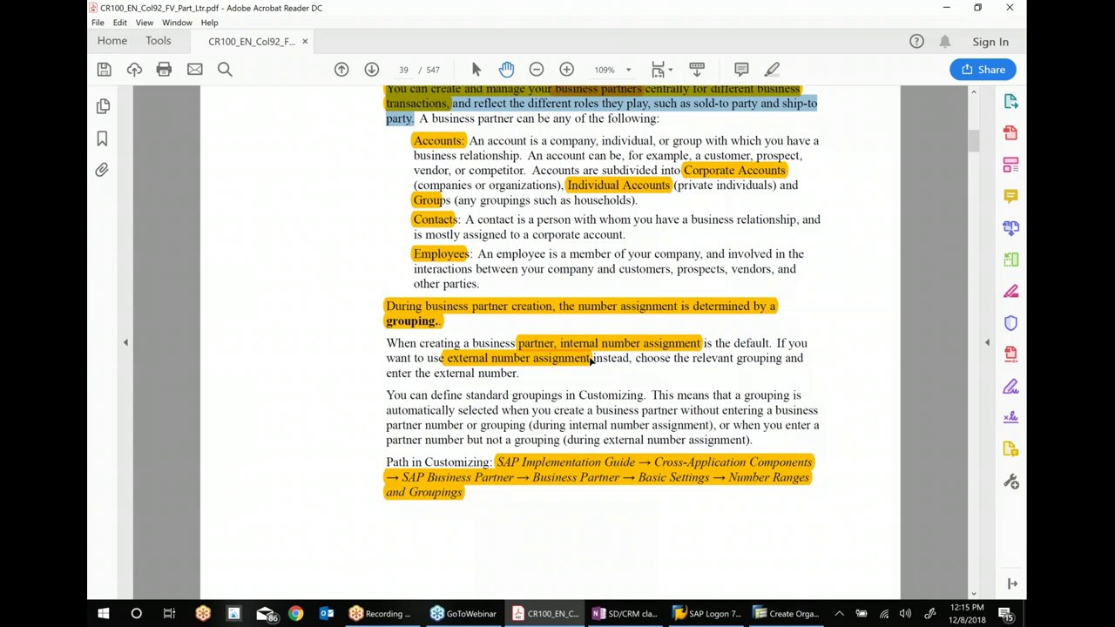
scroll(601, 388, "down", 3)
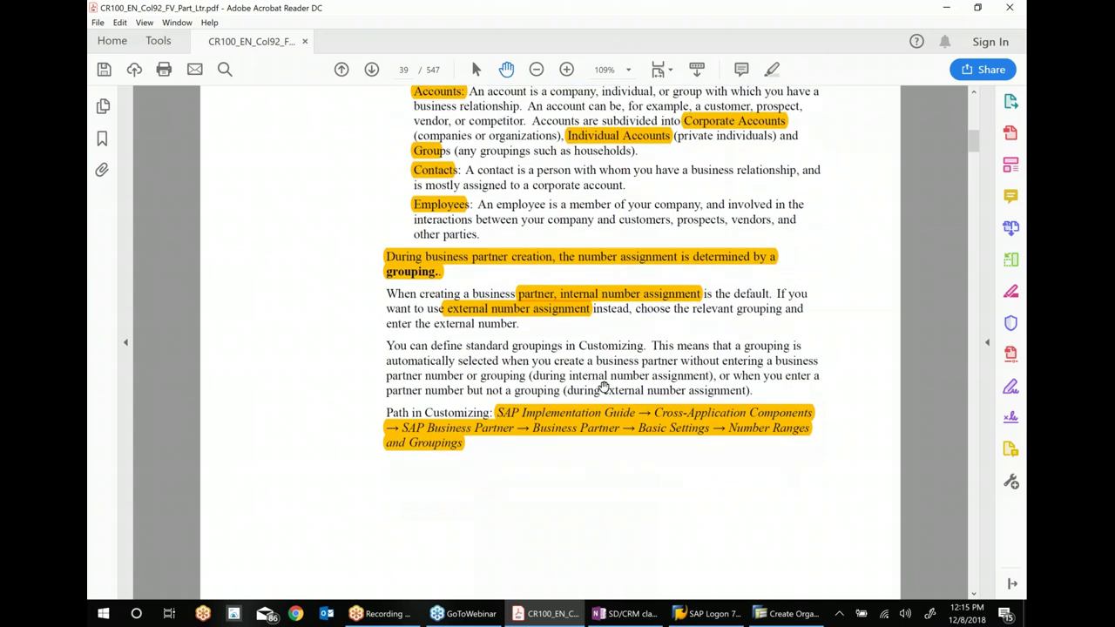
scroll(502, 371, "down", 1)
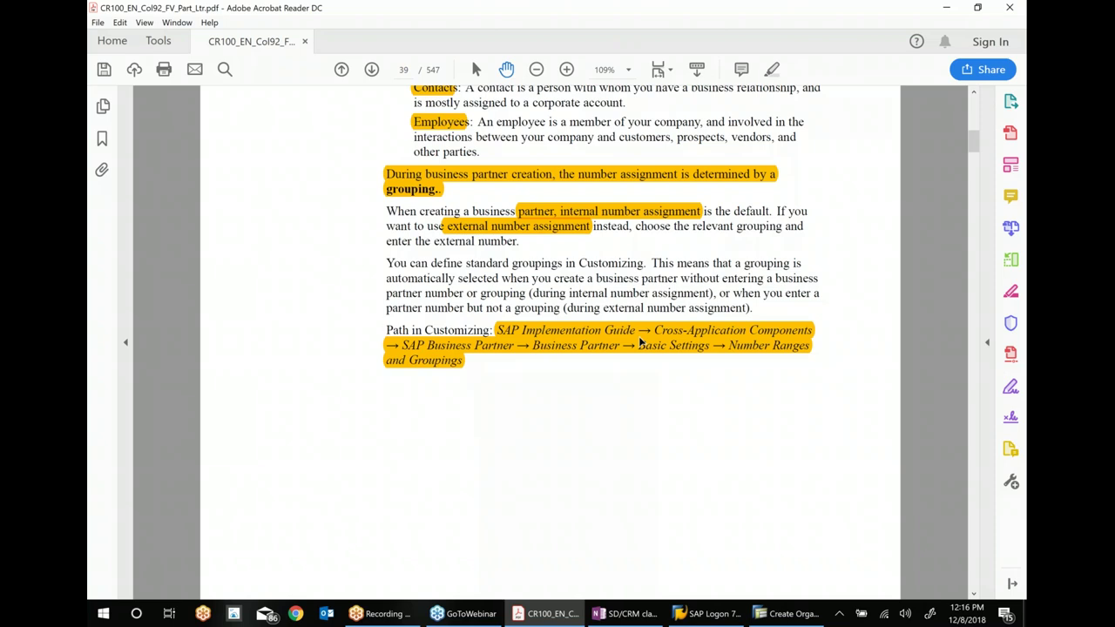
Scroll down to Figure 10: SAP Business Partner on page 40.
scroll(552, 357, "down", 5)
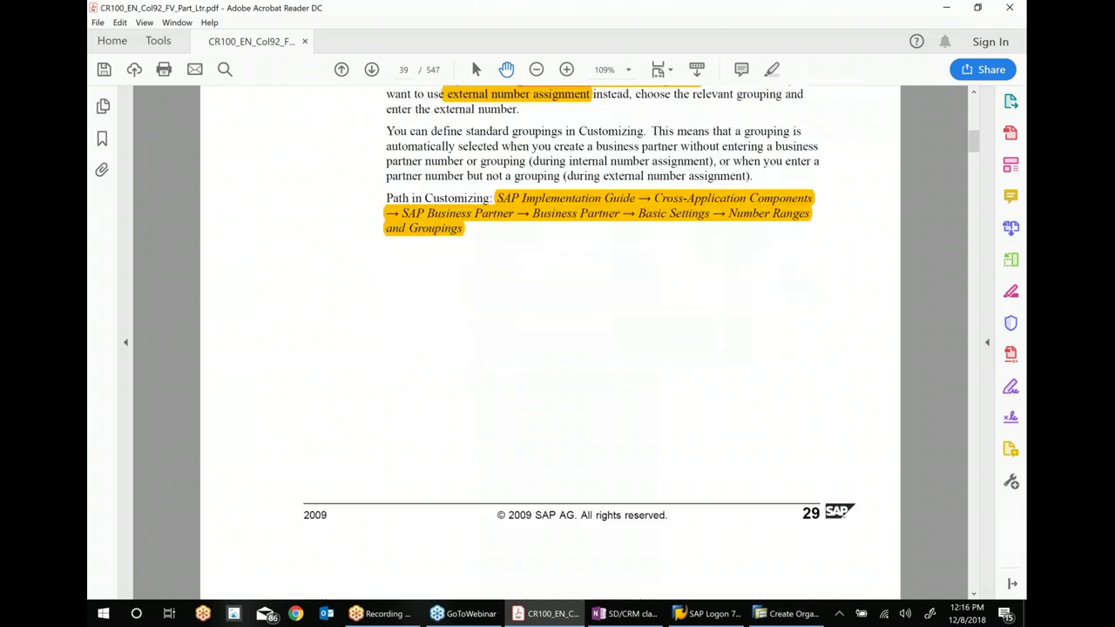
scroll(559, 375, "down", 5)
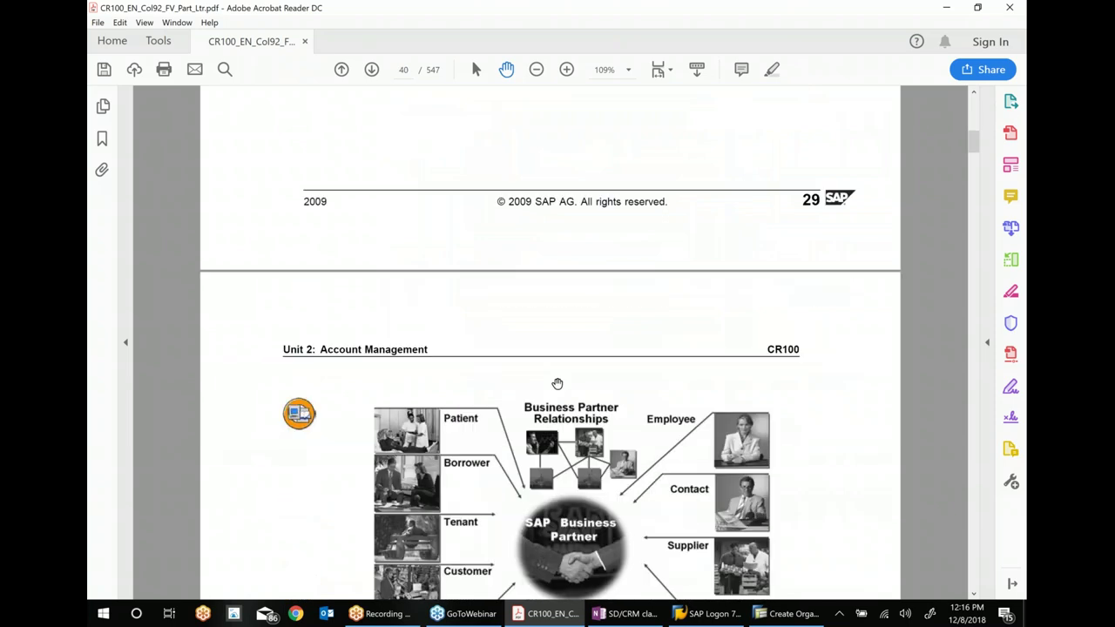
scroll(558, 384, "down", 2)
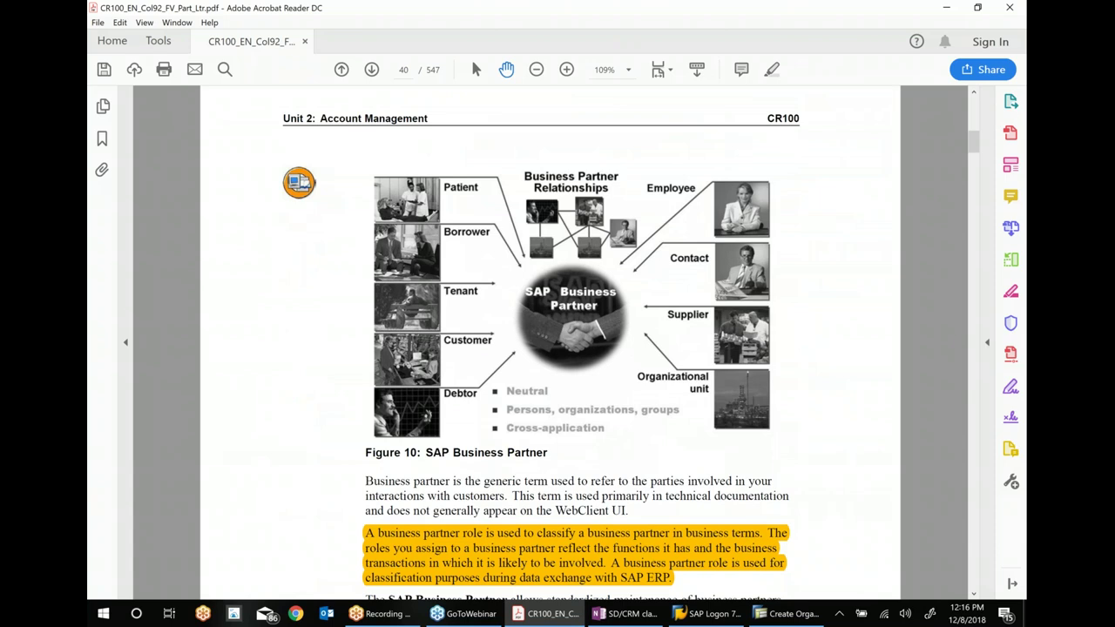
scroll(557, 349, "down", 1)
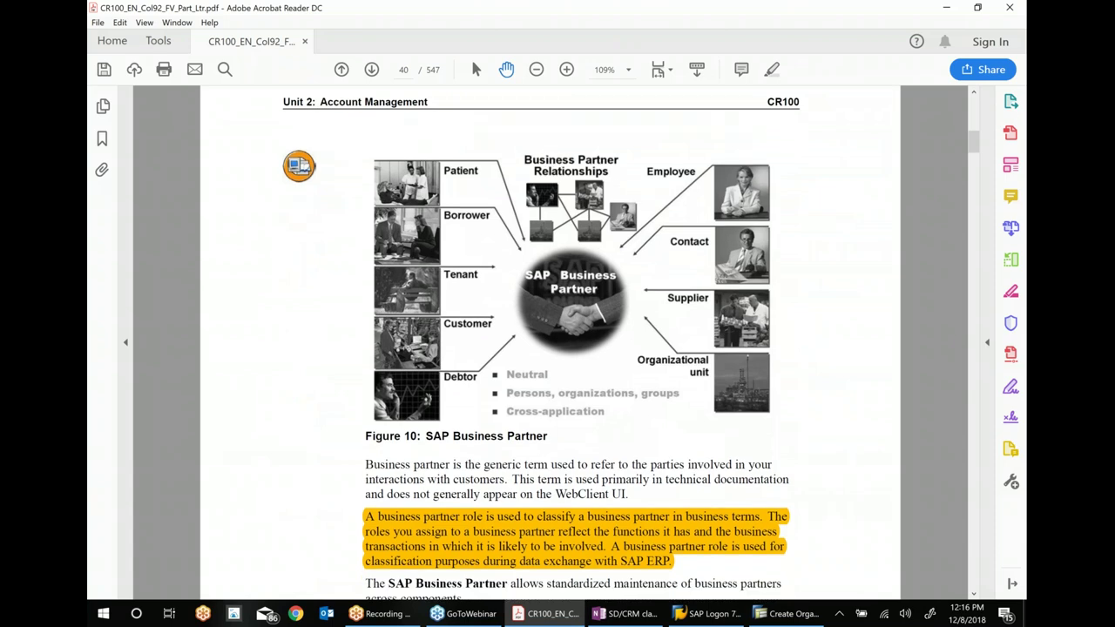
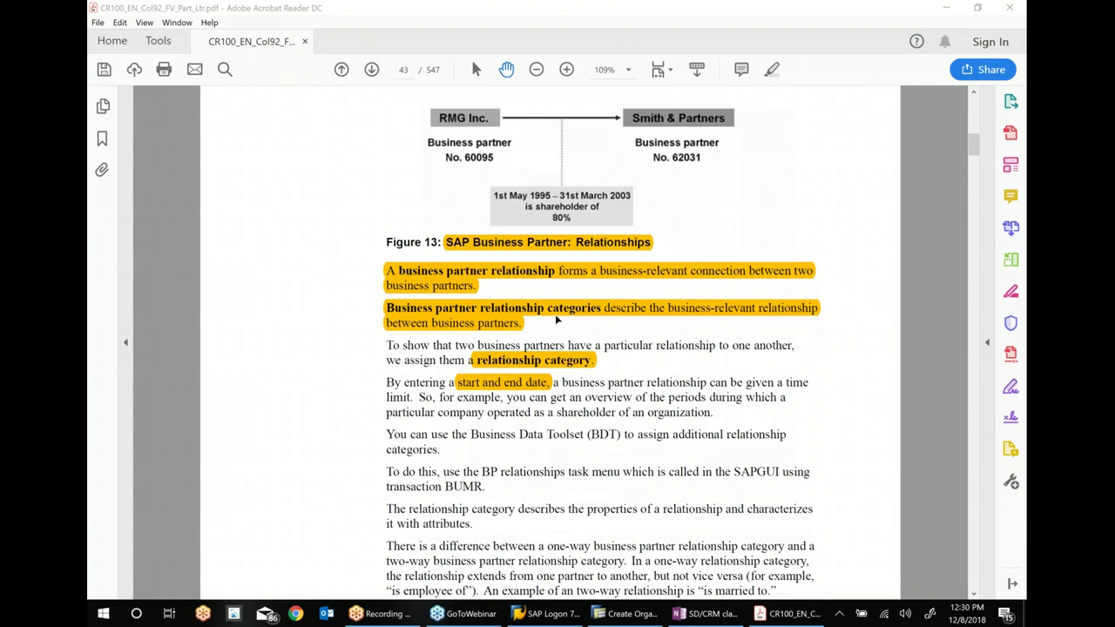
Scroll through pages 43–44 to page 45's Integration of Business Address Services slide.
scroll(531, 307, "down", 10)
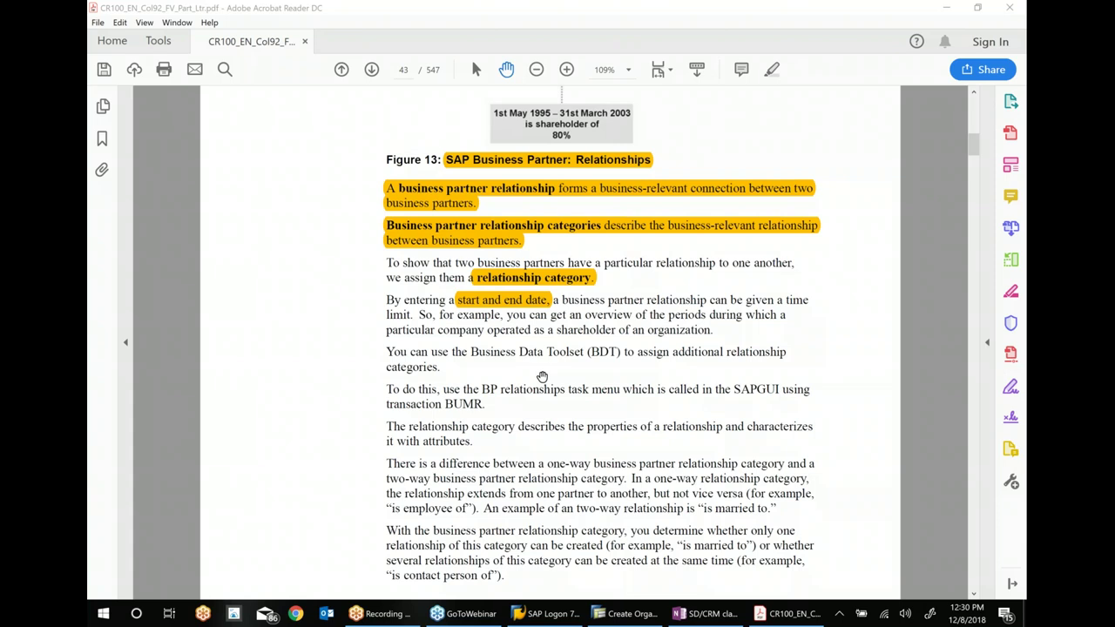
scroll(542, 380, "down", 10)
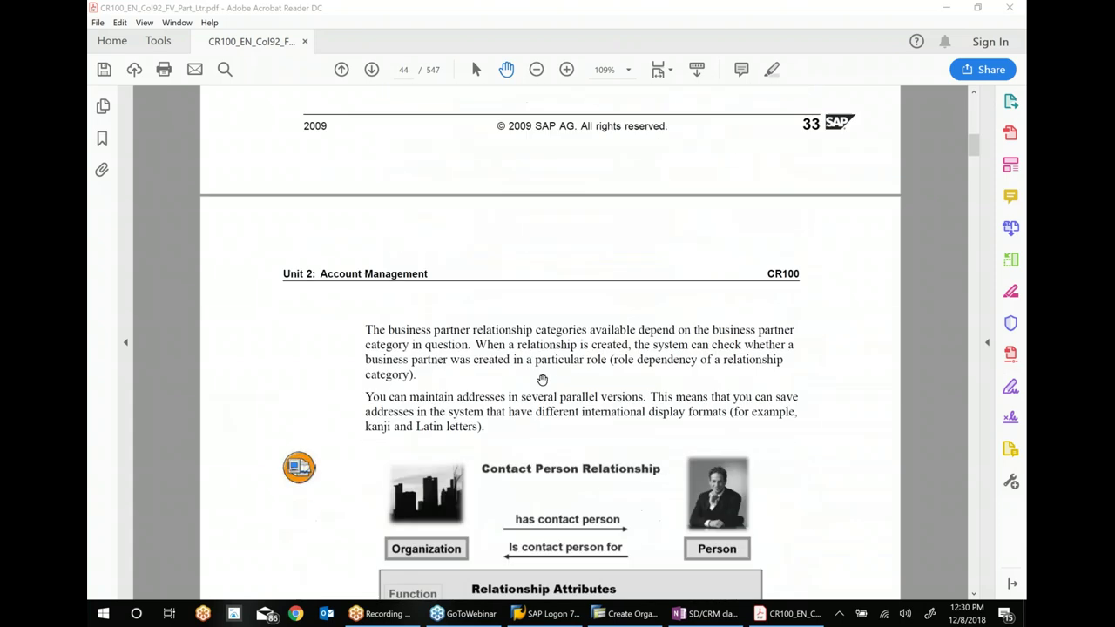
scroll(541, 383, "down", 2)
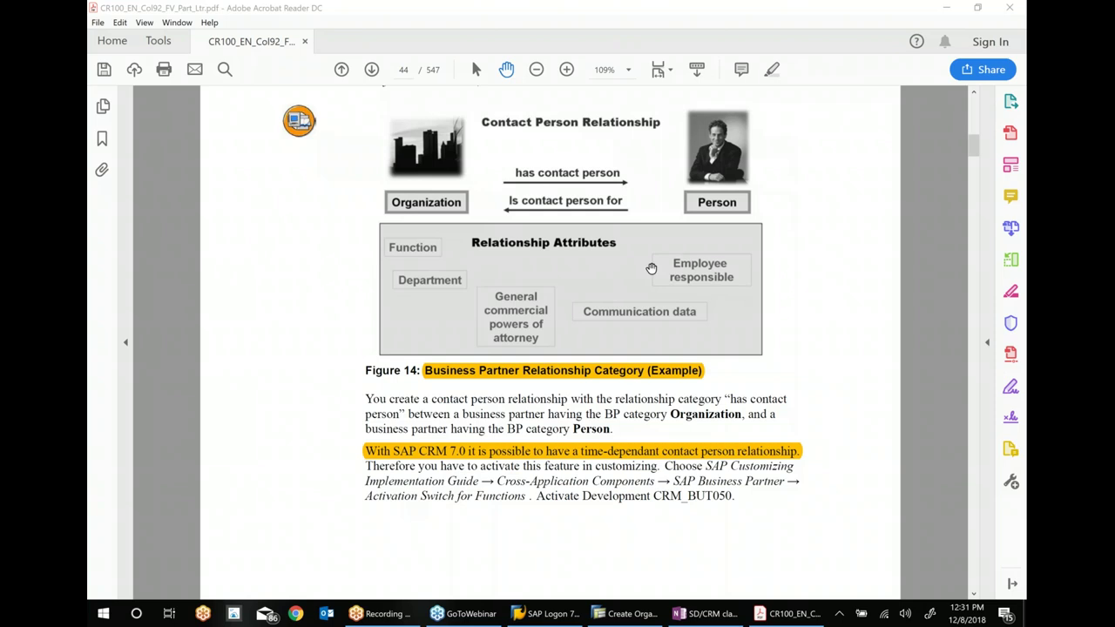
scroll(652, 266, "down", 5)
scroll(550, 342, "down", 10)
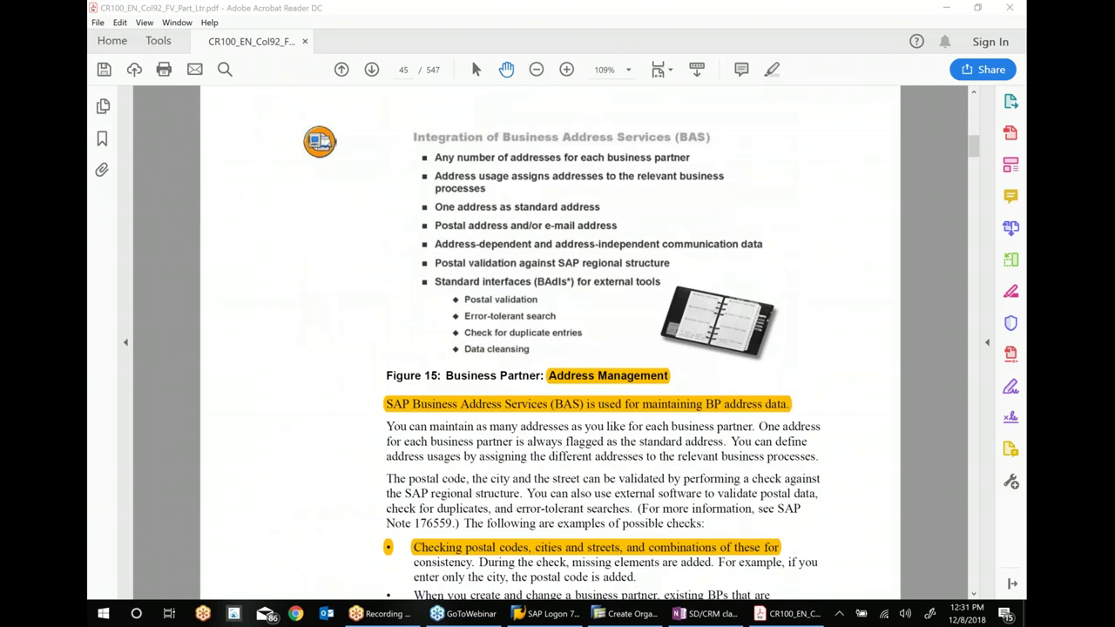
Move down into page 46 to bring Figure 16 on Templates and Fact Sheets into view.
scroll(624, 157, "up", 1)
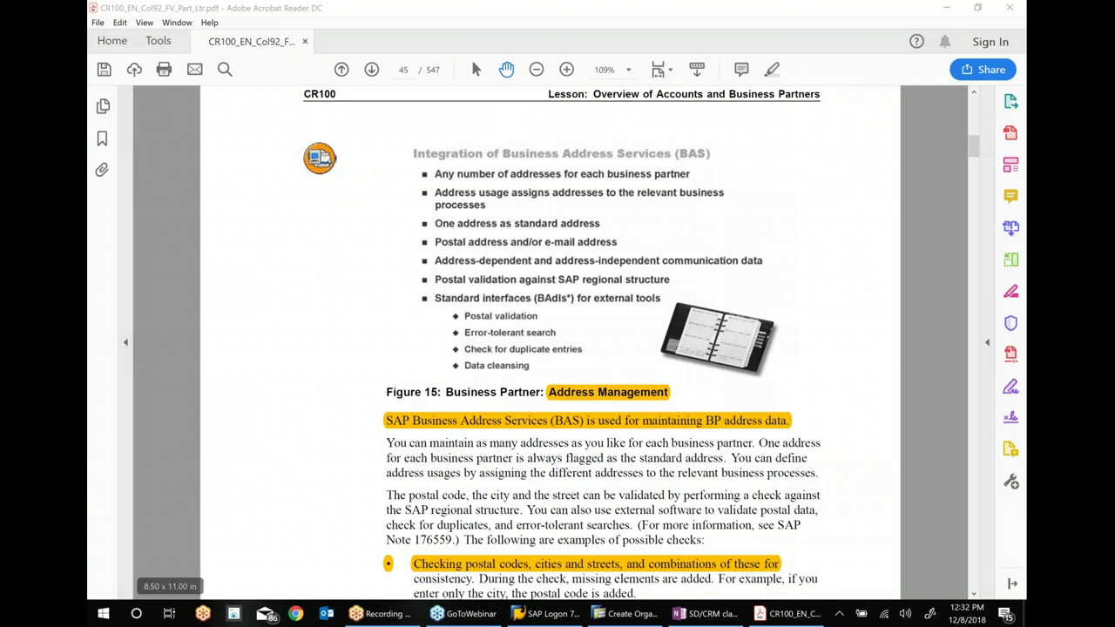
scroll(684, 389, "down", 2)
scroll(684, 389, "down", 4)
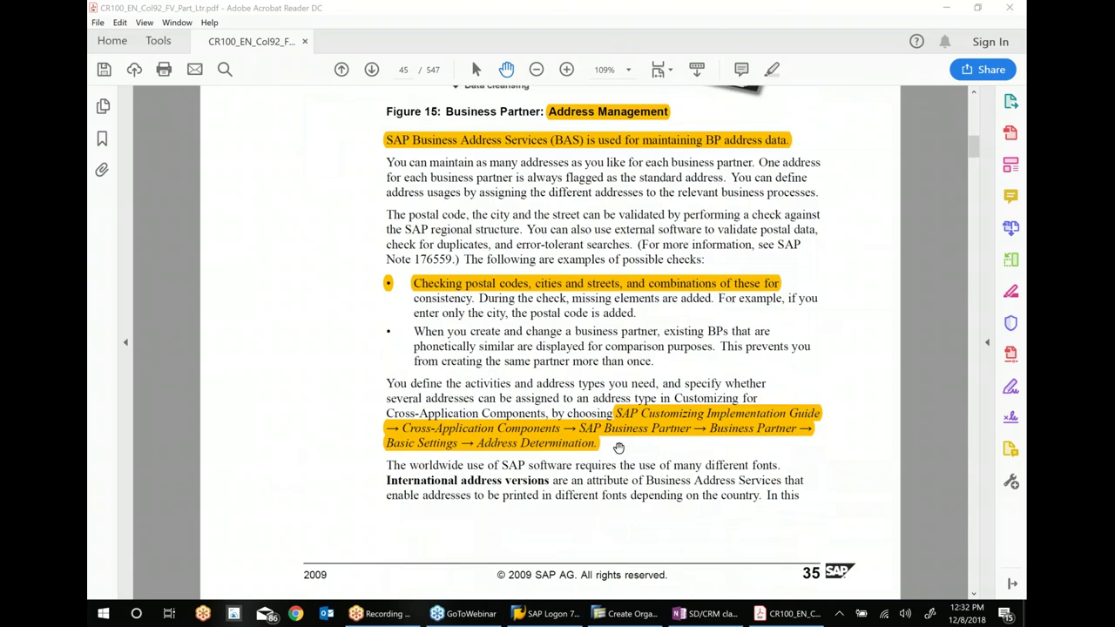
scroll(619, 448, "down", 5)
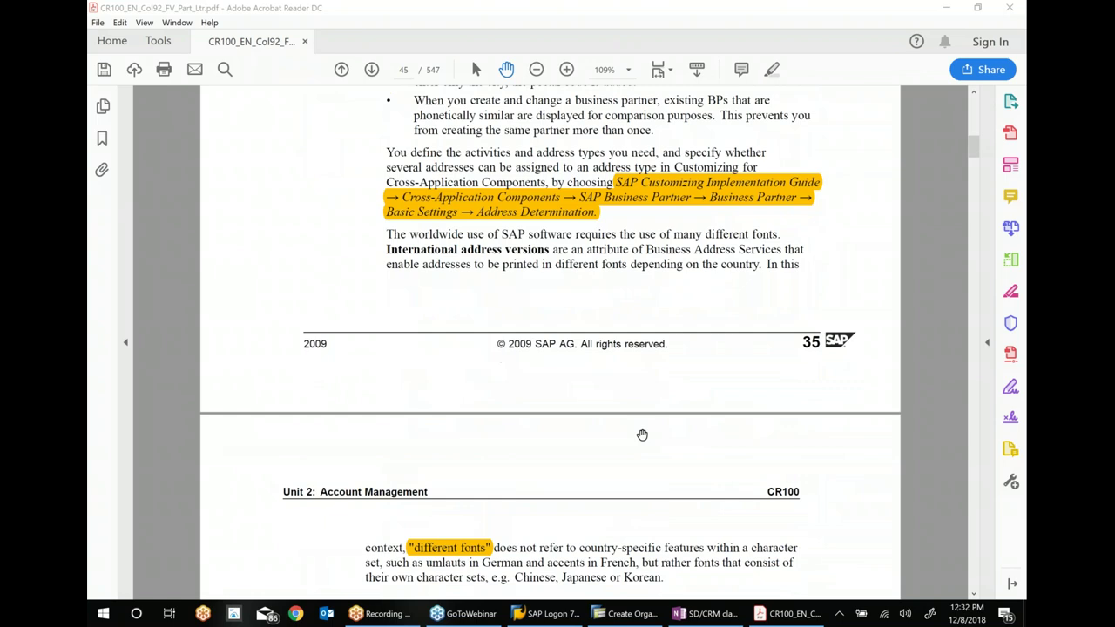
left_click_drag(642, 435, 546, 276)
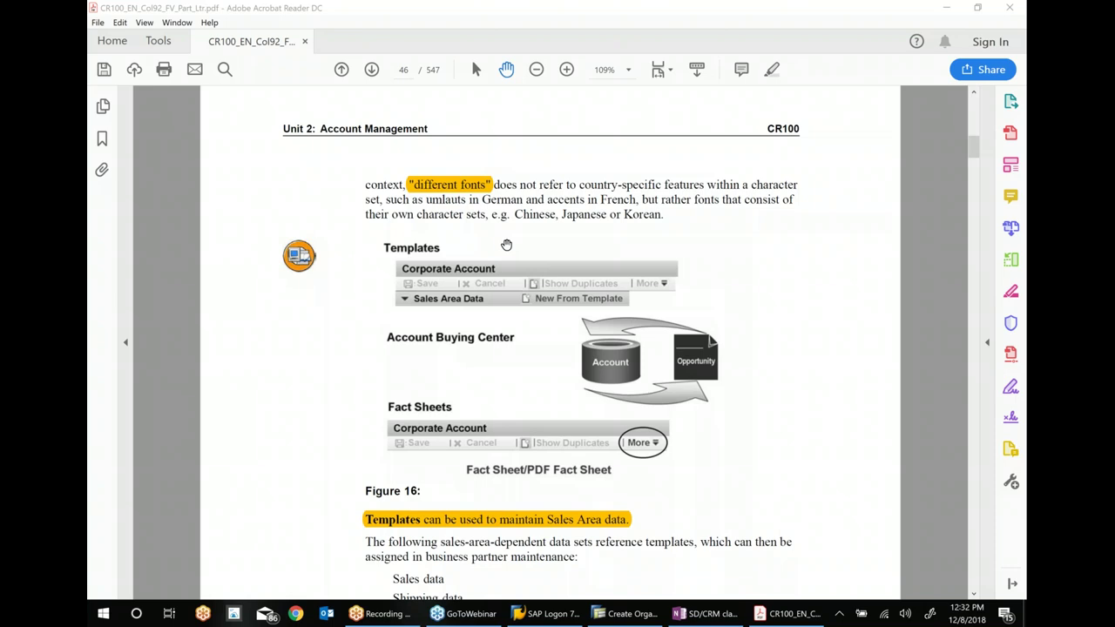
Scroll to page 49's Exercise 3: Account Maintenance, then minimize Acrobat Reader.
scroll(496, 311, "down", 5)
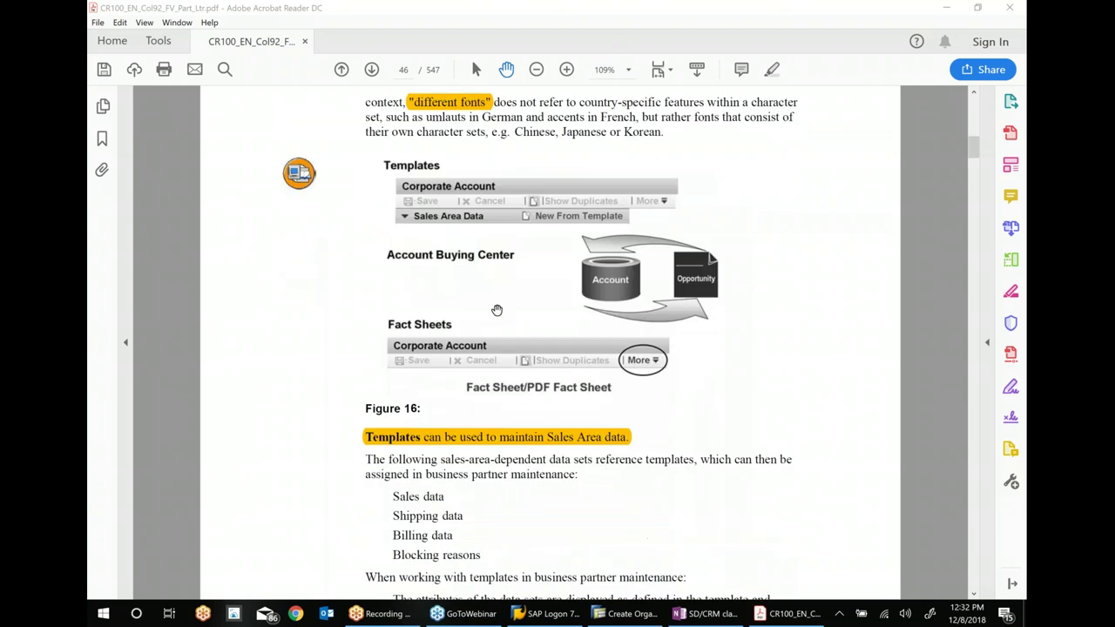
scroll(497, 311, "down", 15)
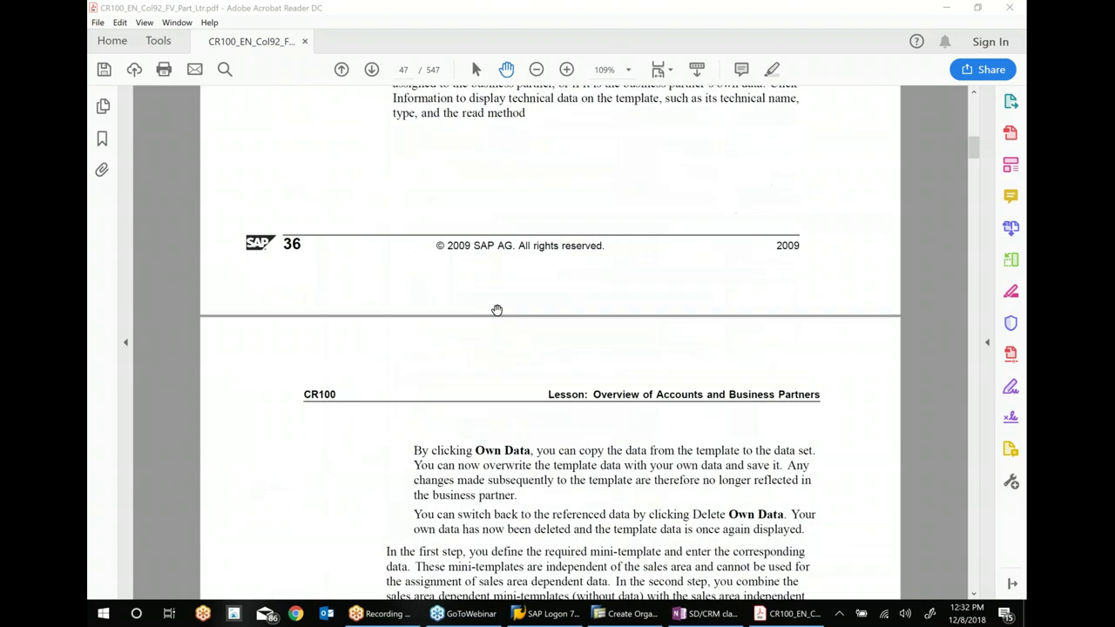
scroll(525, 319, "down", 5)
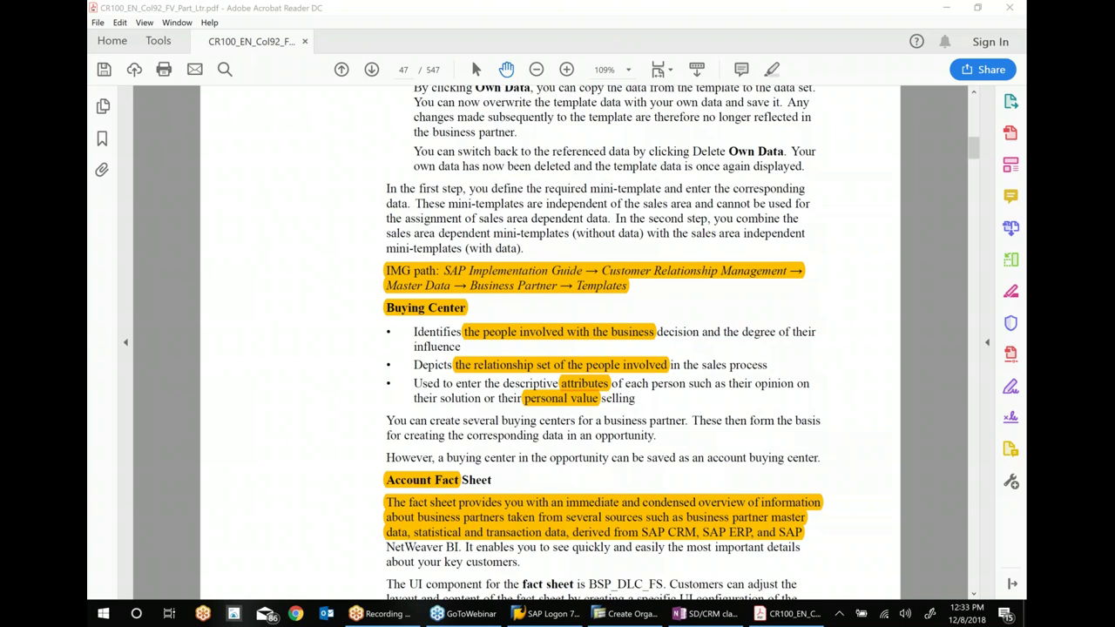
scroll(601, 348, "down", 4)
scroll(708, 452, "down", 15)
scroll(709, 451, "down", 15)
scroll(716, 434, "down", 7)
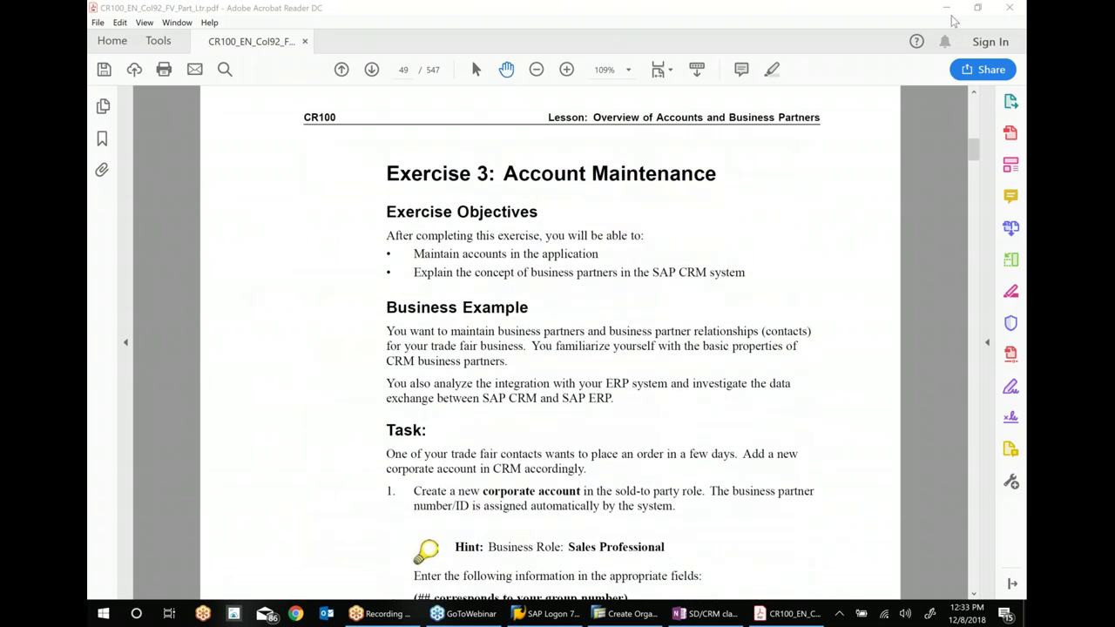
left_click(948, 8)
Add the line '10 MNTS BREAK' below the last paragraph of the OneNote class notes.
left_click(957, 9)
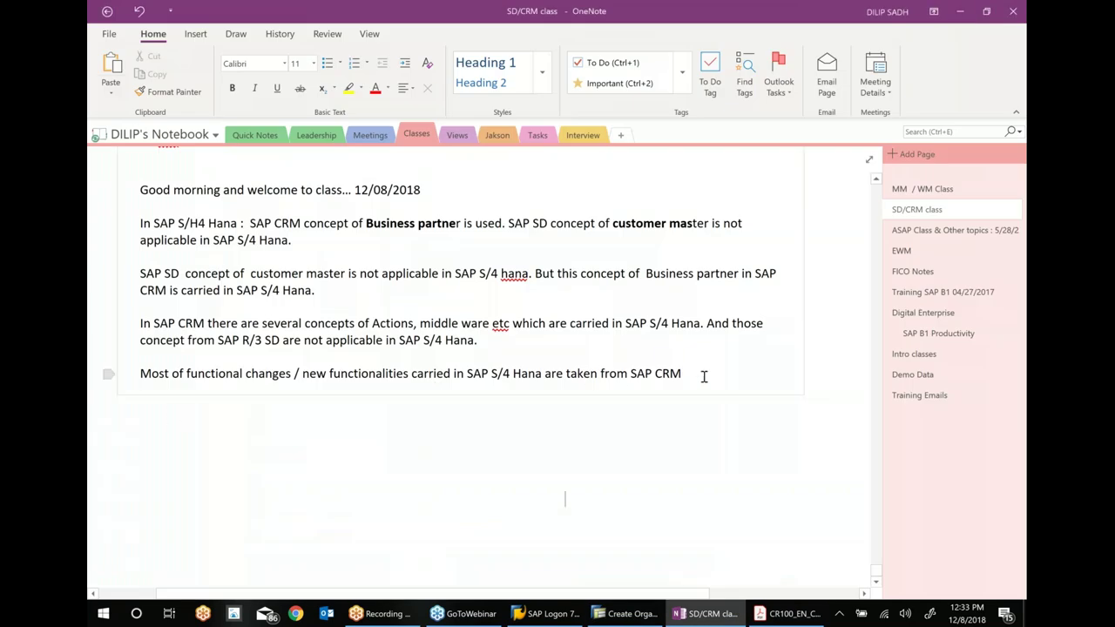
left_click(704, 376)
key("Return")
key("Return")
type("10 MM")
type("BTS")
key("BackSpace")
key("BackSpace")
key("BackSpace")
key("BackSpace")
key("BackSpace")
type("NTS")
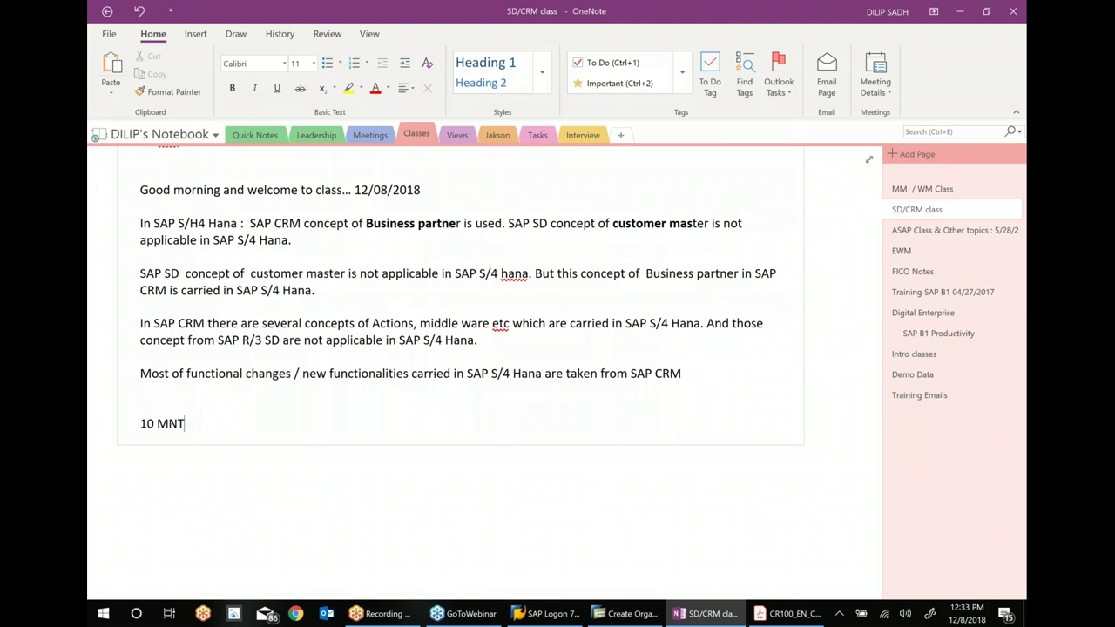
type(" BREAK.")
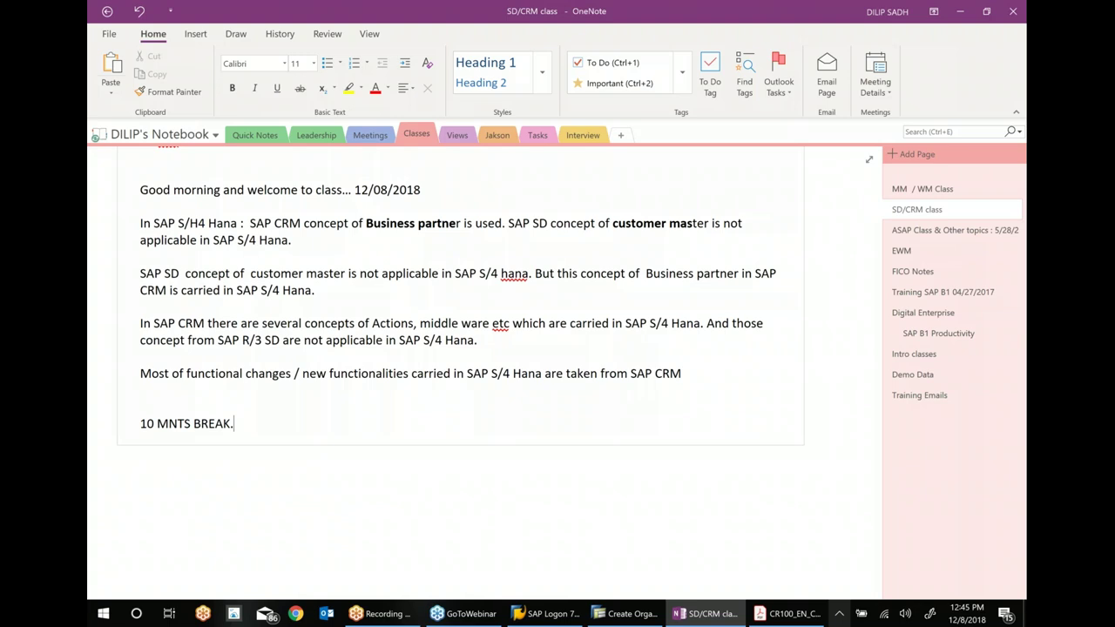
Place the caret on a new empty line beneath '10 MNTS BREAK.'.
key("Return")
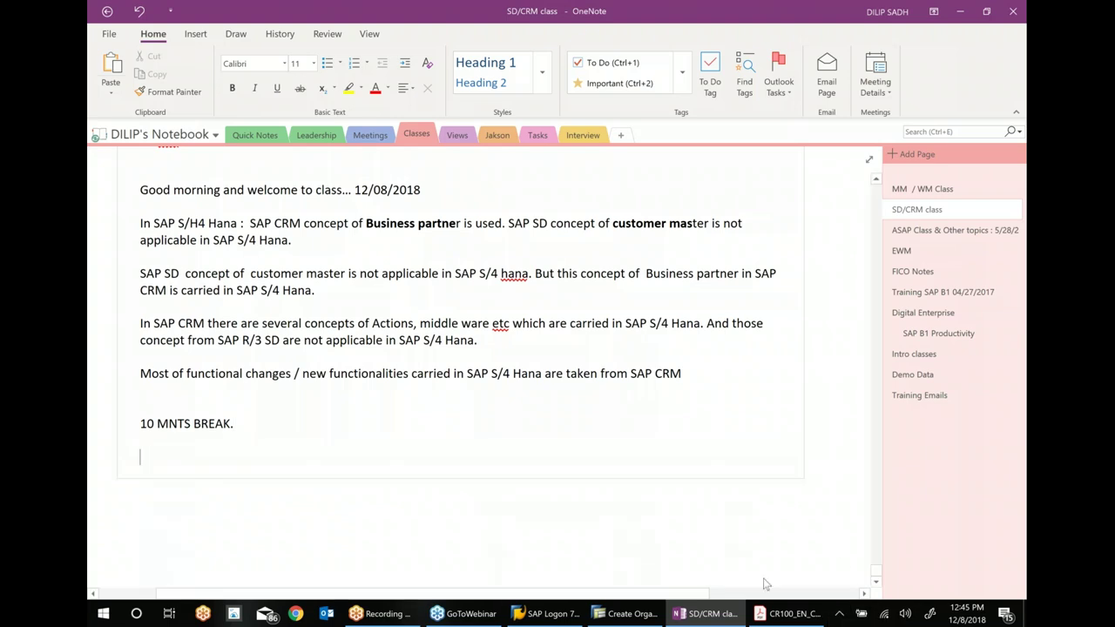
left_click(876, 585)
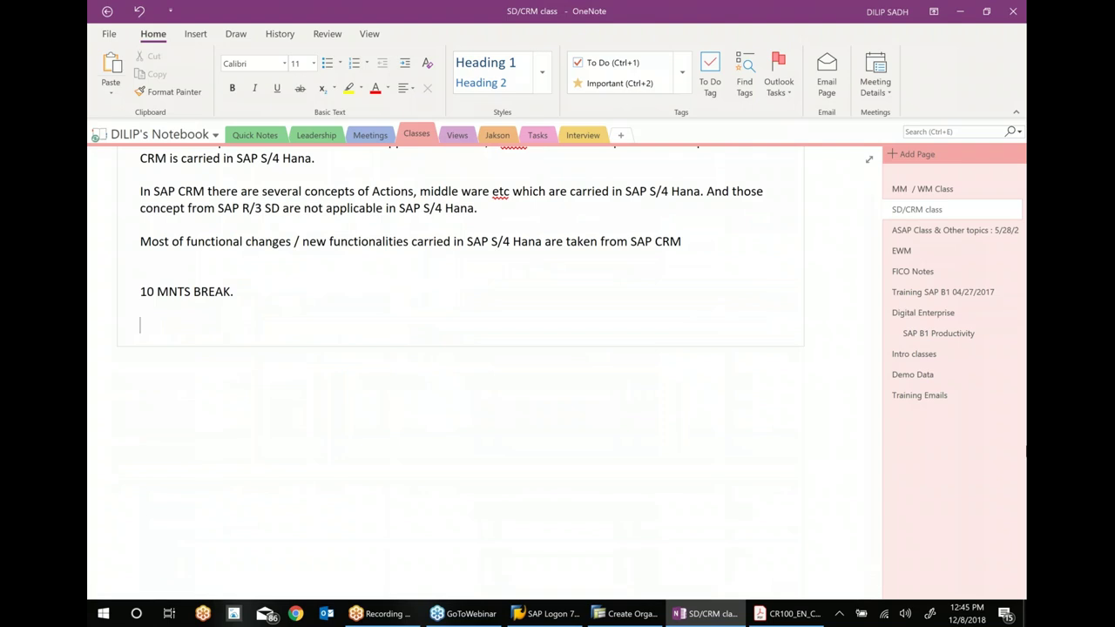
Start a bulleted item 'Business partner exercises'.
type("* bUSINES part")
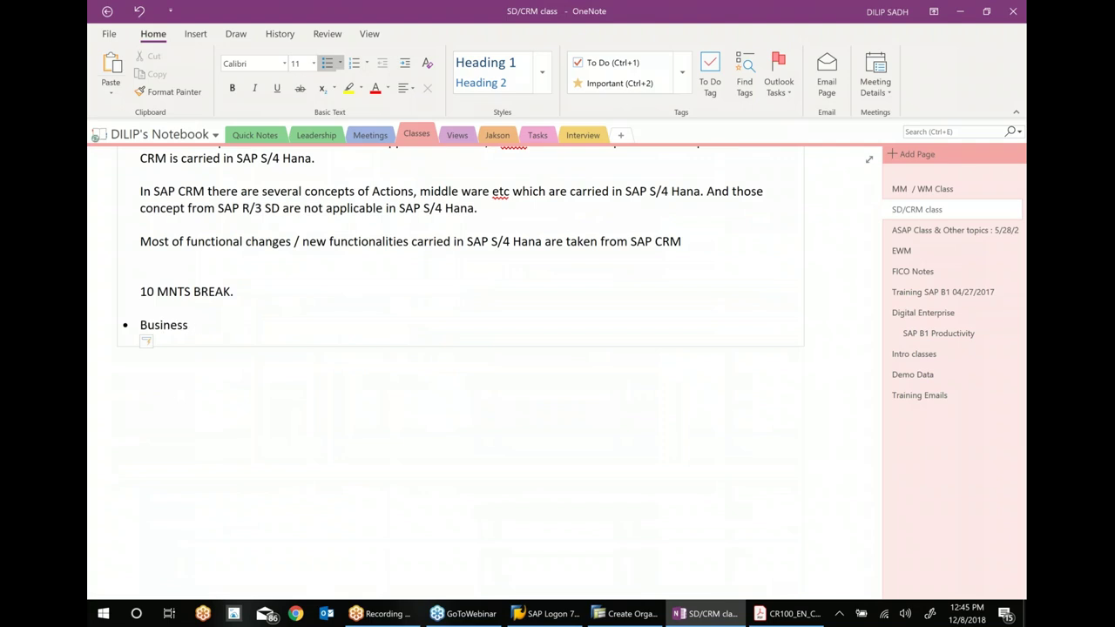
key("BackSpace")
type("ner exercises")
key("Return")
Add the indented sub-item 'Create a Sold to party Business partner'.
left_click(404, 62)
type("Creae")
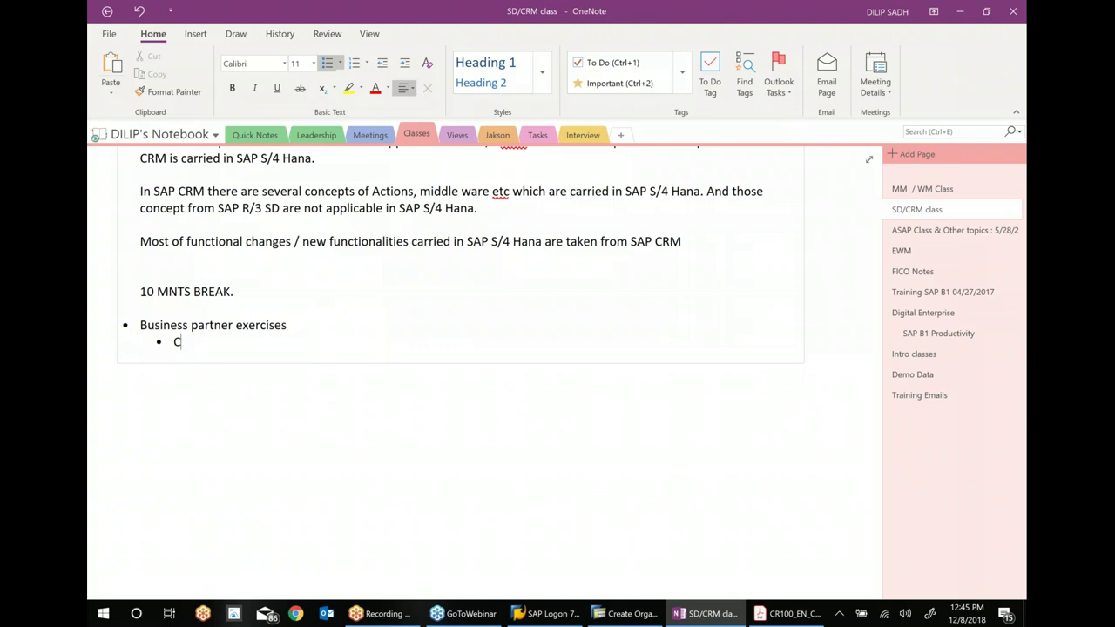
key("BackSpace")
type("te a Sold to party n")
key("BackSpace")
type("Busomess")
key("BackSpace")
key("BackSpace")
key("BackSpace")
key("BackSpace")
key("BackSpace")
type("iness partne")
key("BackSpace")
type("r")
key("Return")
Add sub-items 'Create "Contact person" business partner' and 'Create " Employee responsible" business partner'.
type("Create \"C")
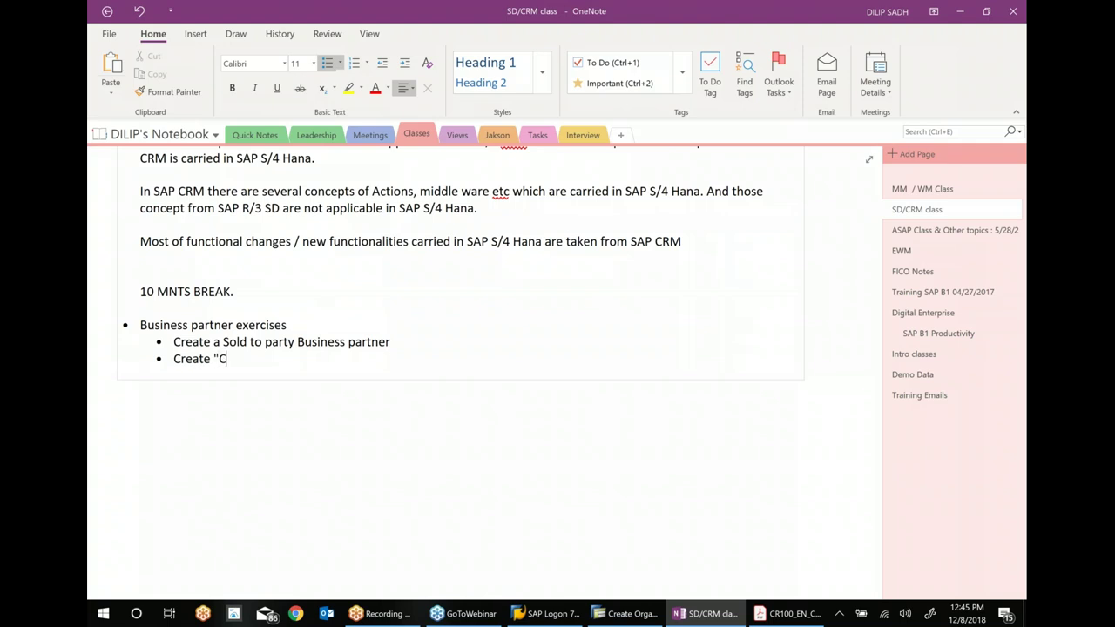
type("ontact person")
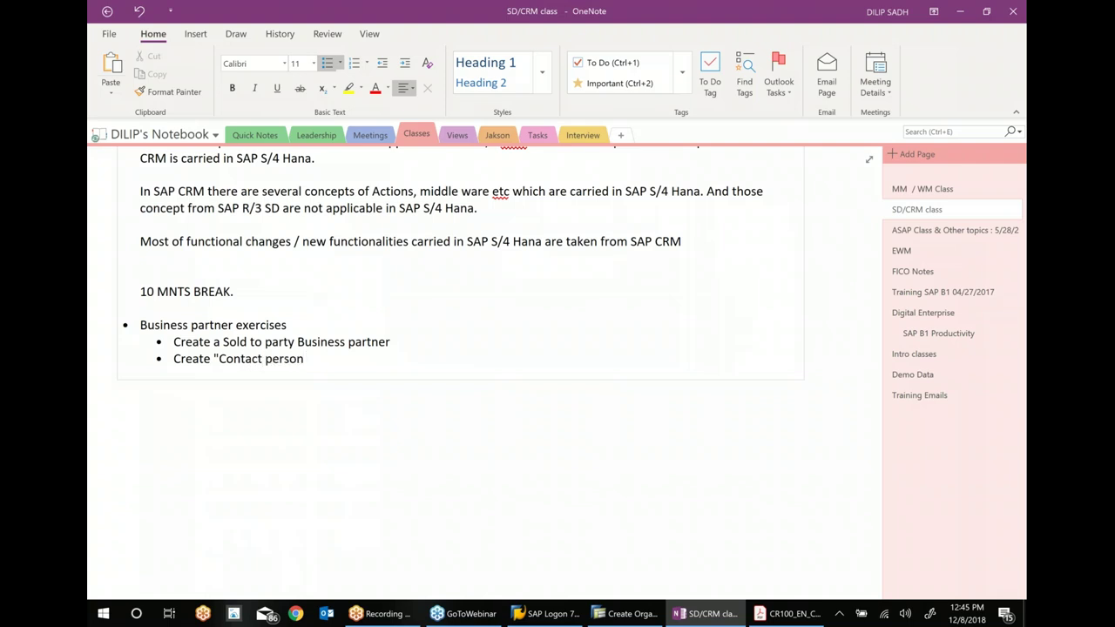
type("\"")
type(" business partner")
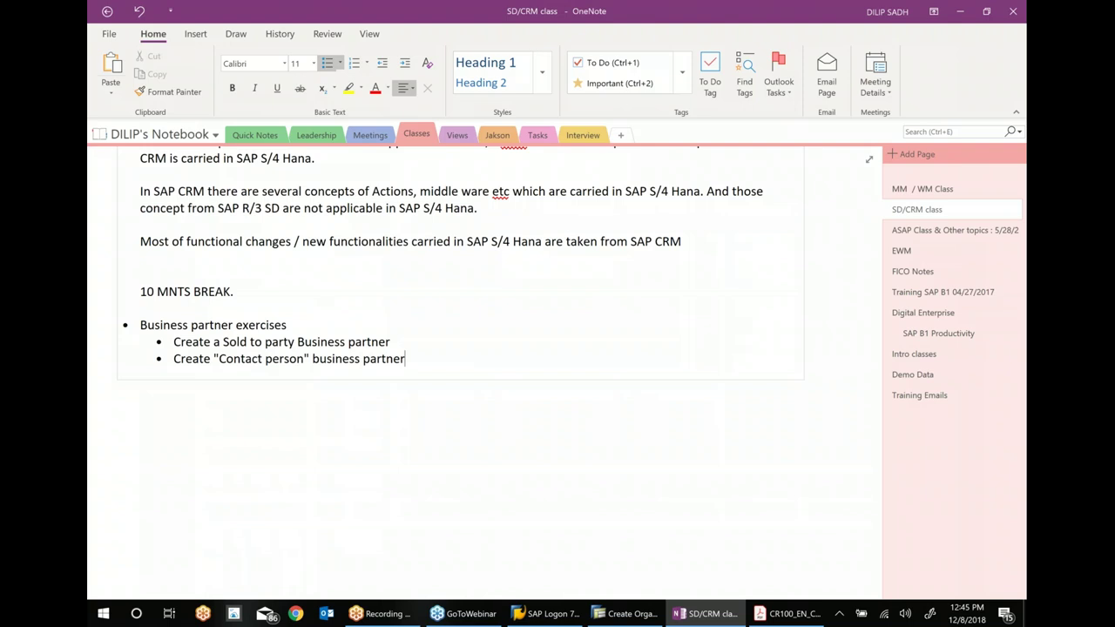
key("Return")
type("Creat")
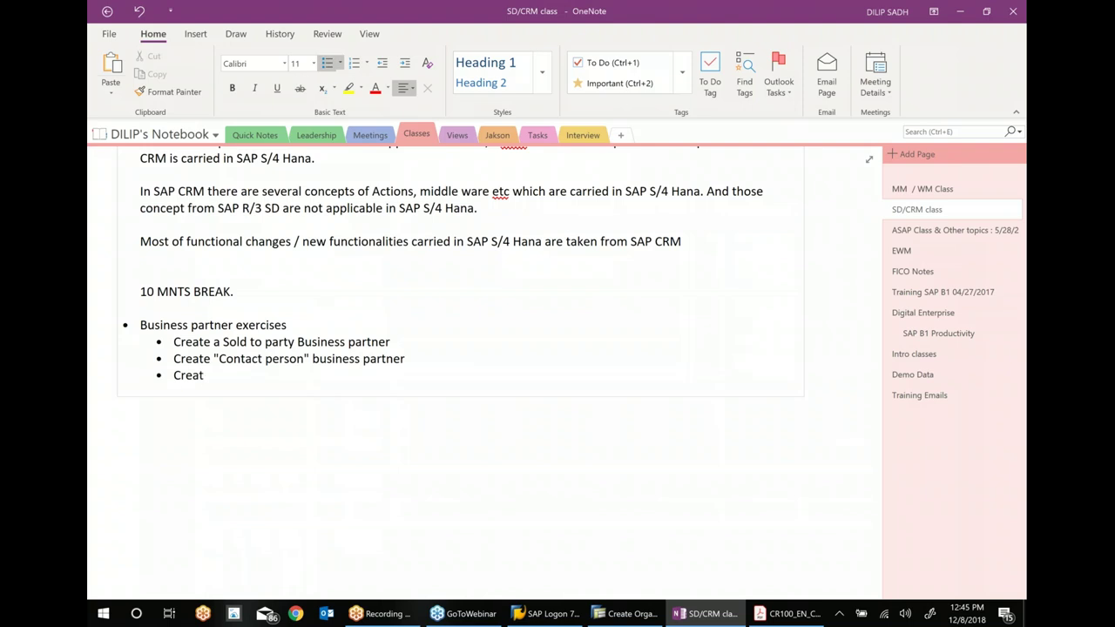
type("e \" Employee respon")
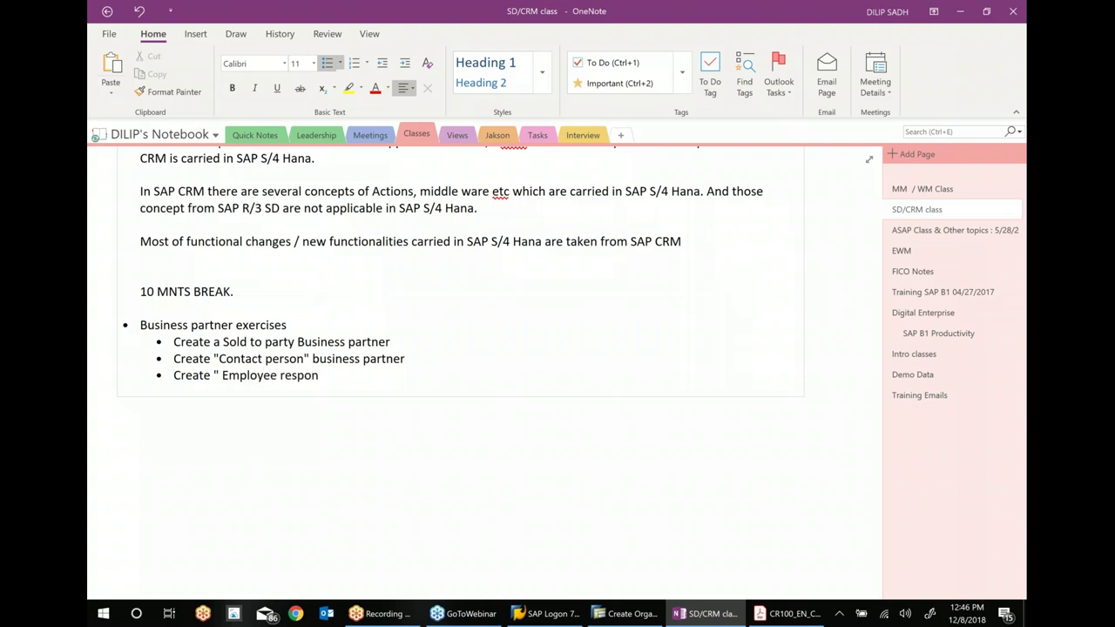
type("sible\" business partner")
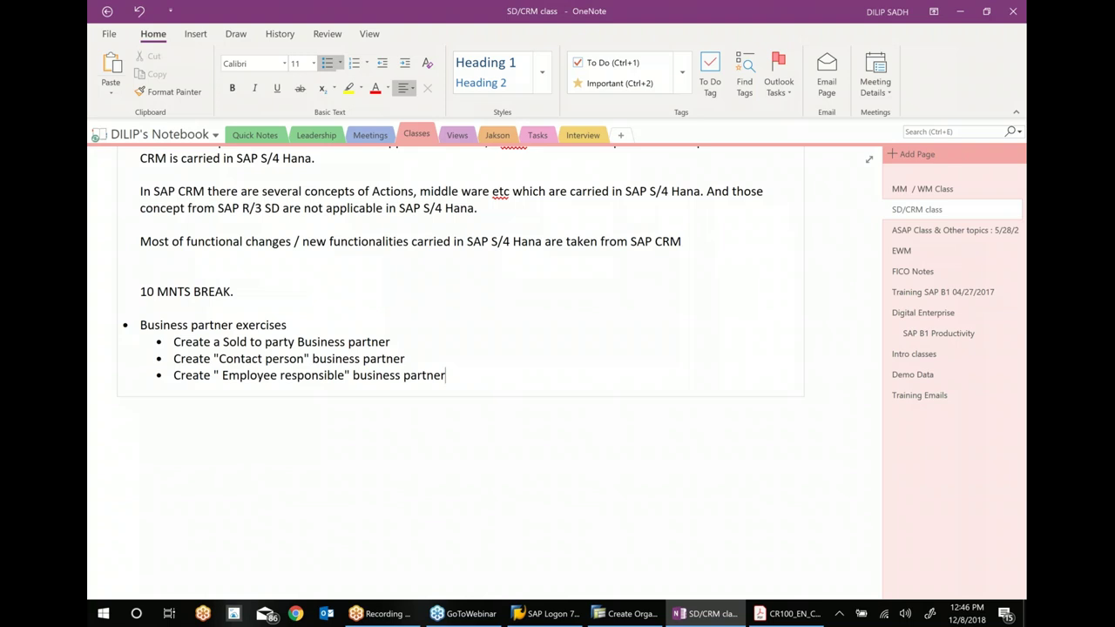
key("Return")
Add the item linking Sold to party to CONTACT PERSON, correcting 'pratner' to 'partner'.
type("Linking Sold to party to CONTACT PERSON using ")
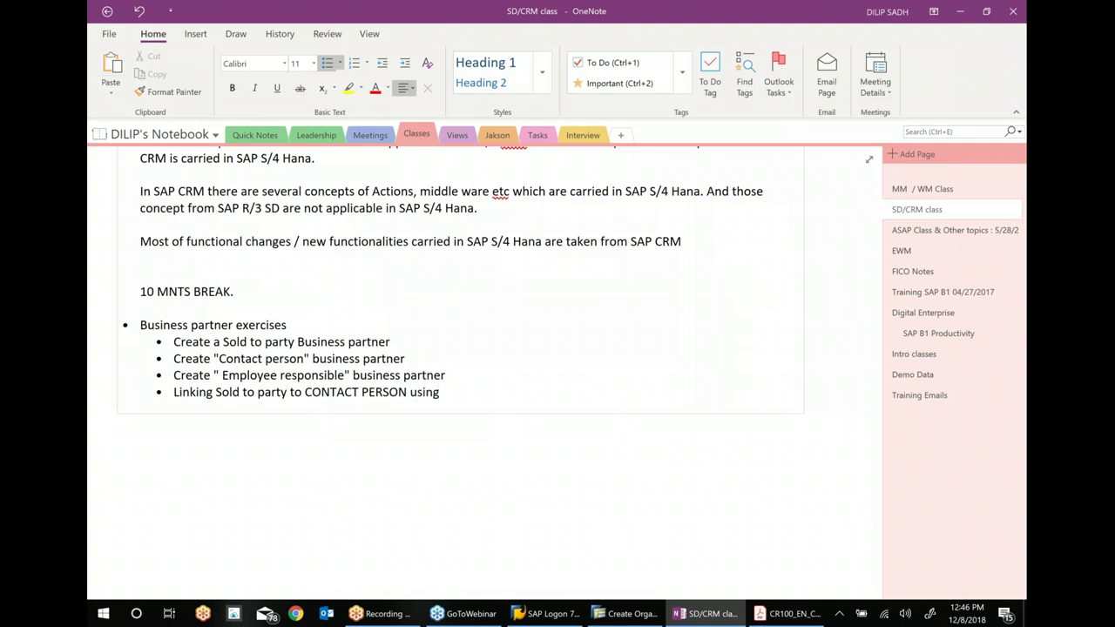
type("business pratn")
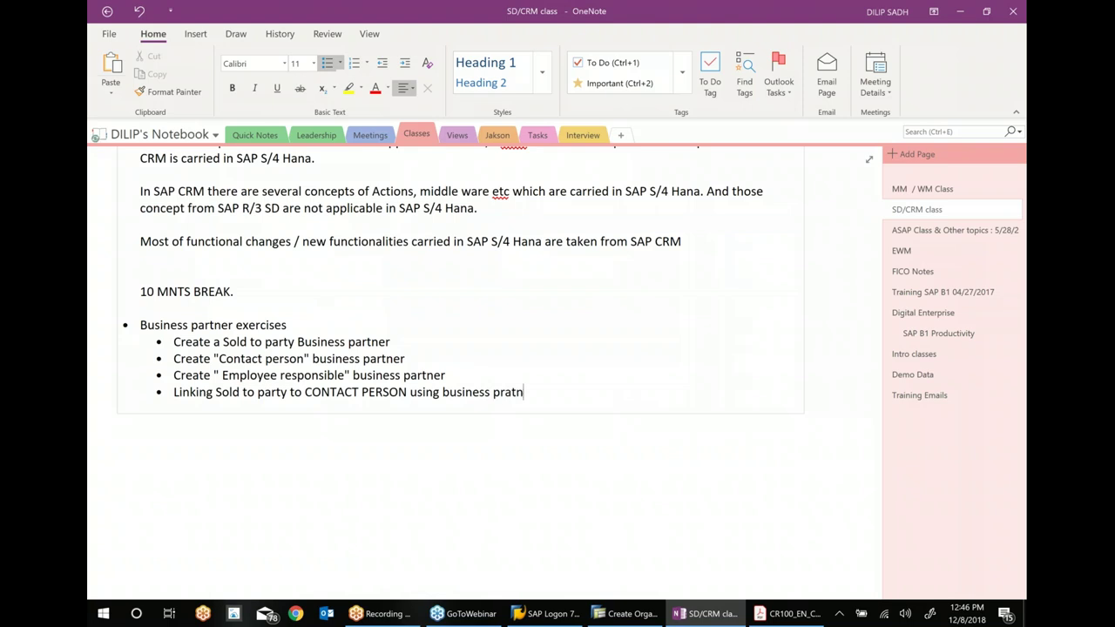
type("er relationship")
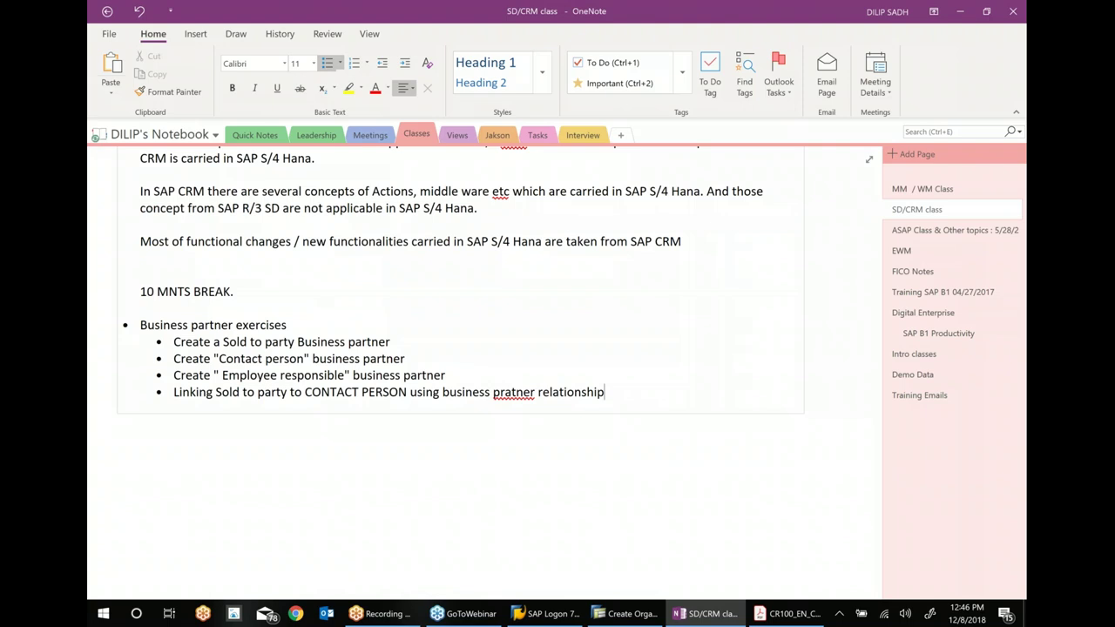
key("Return")
type("Link")
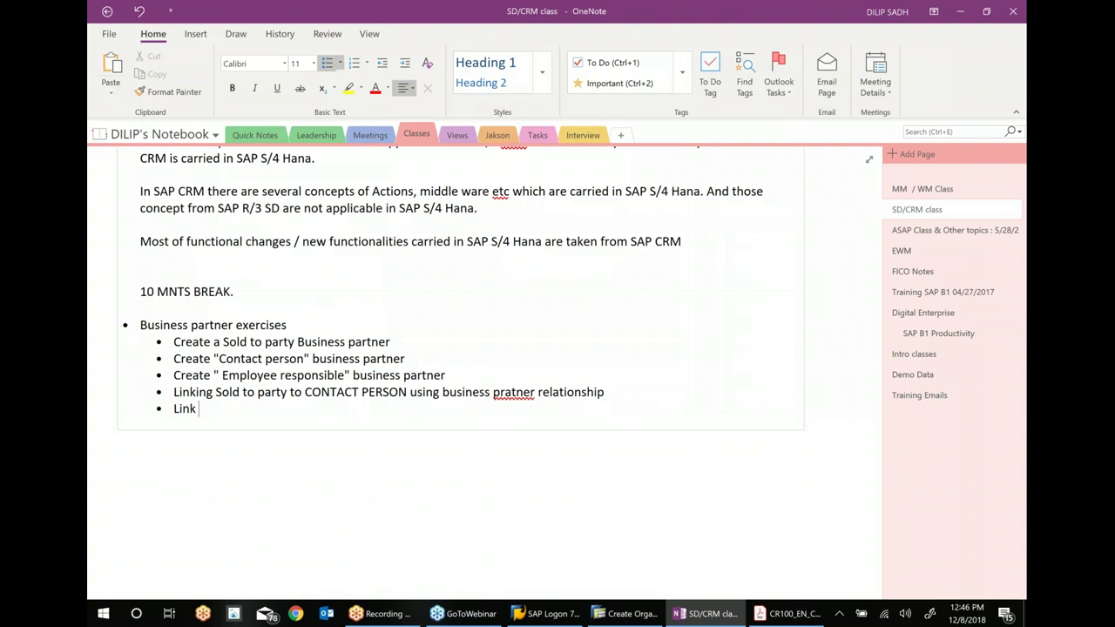
type("  Sold to party to")
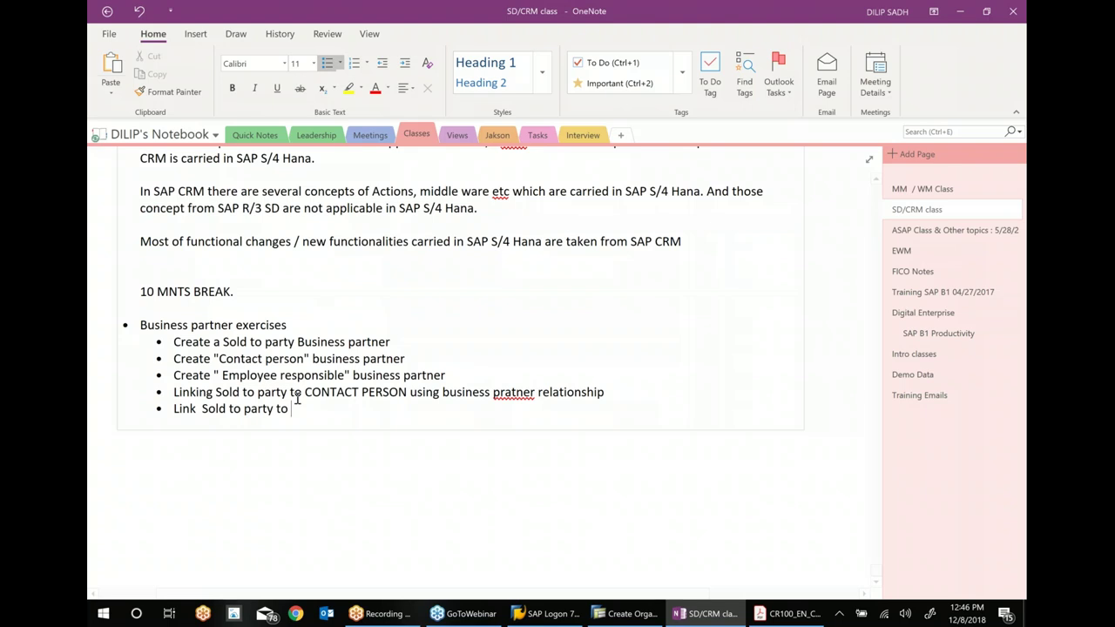
right_click(516, 393)
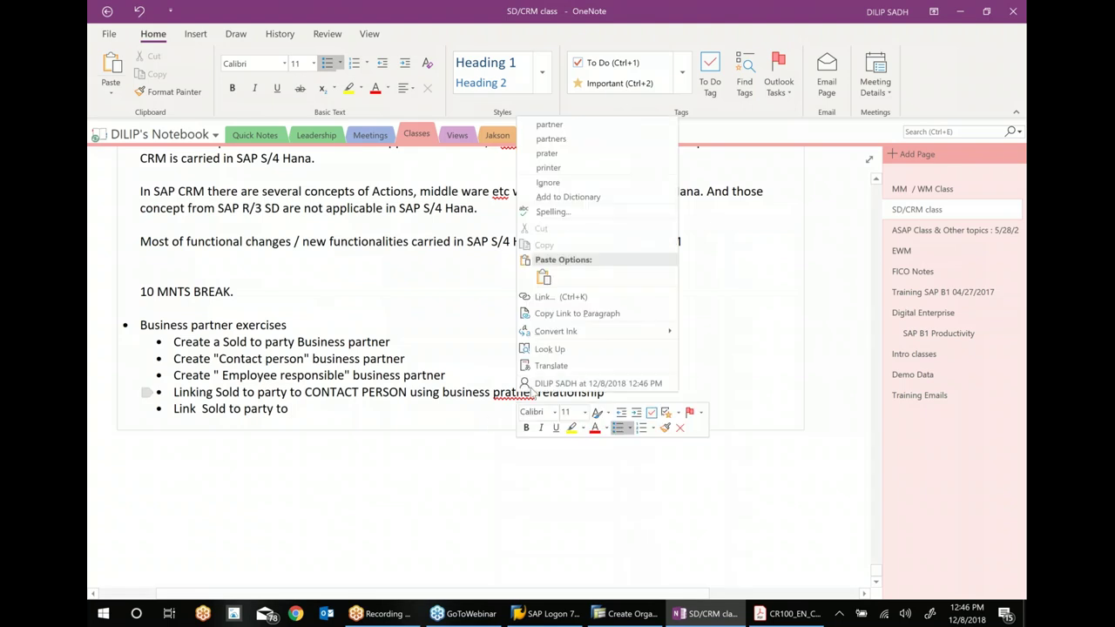
left_click(564, 126)
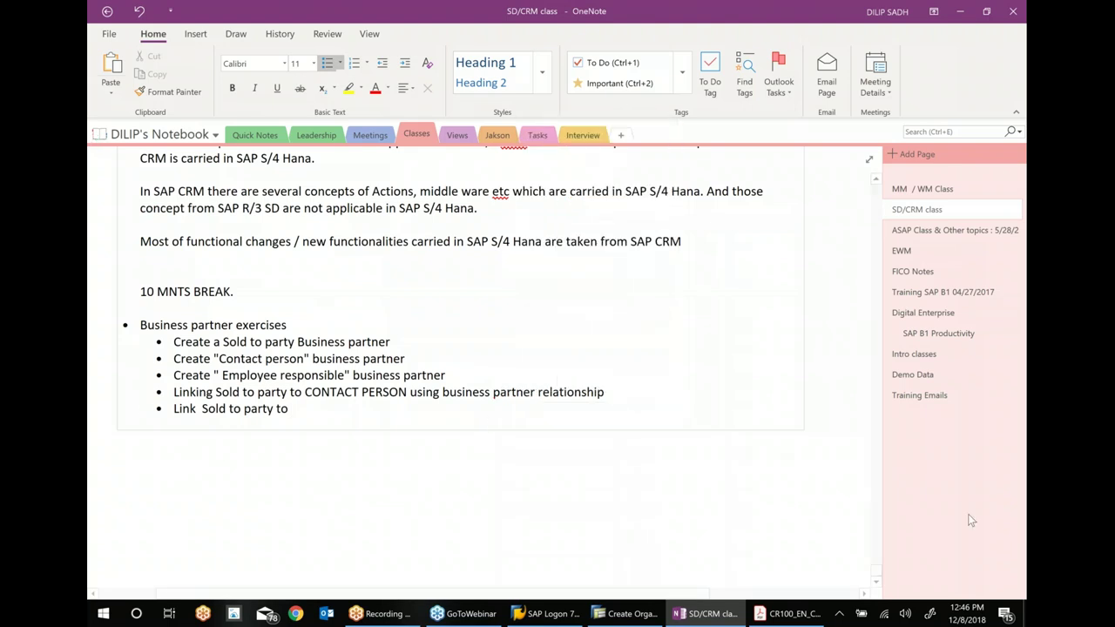
Finish 'Link Sold to party to Employee responsible using business partner relationship', fixing 'responsbile'.
type("W")
key("BackSpace")
type("Employee respons")
key("BackSpace")
type("bile using b")
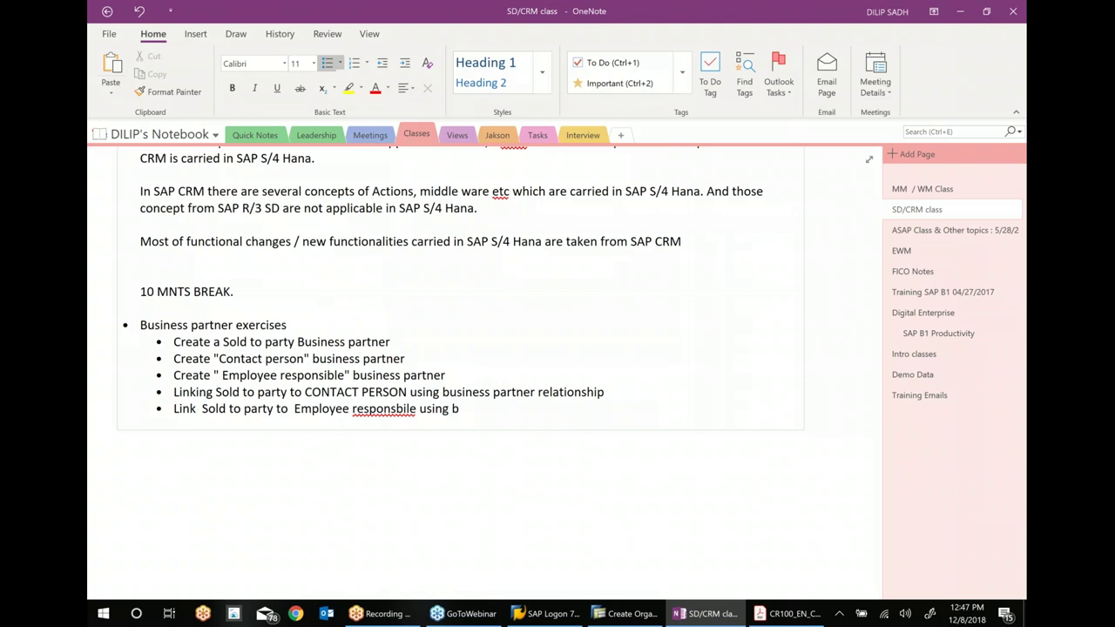
type("usiness partner relationsh")
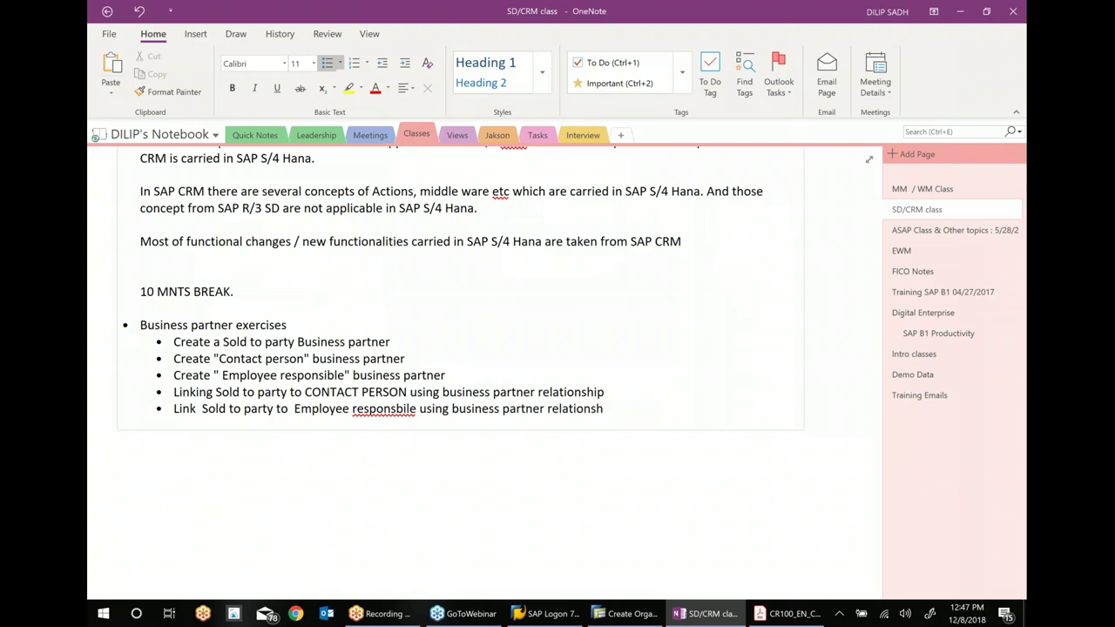
type("ip")
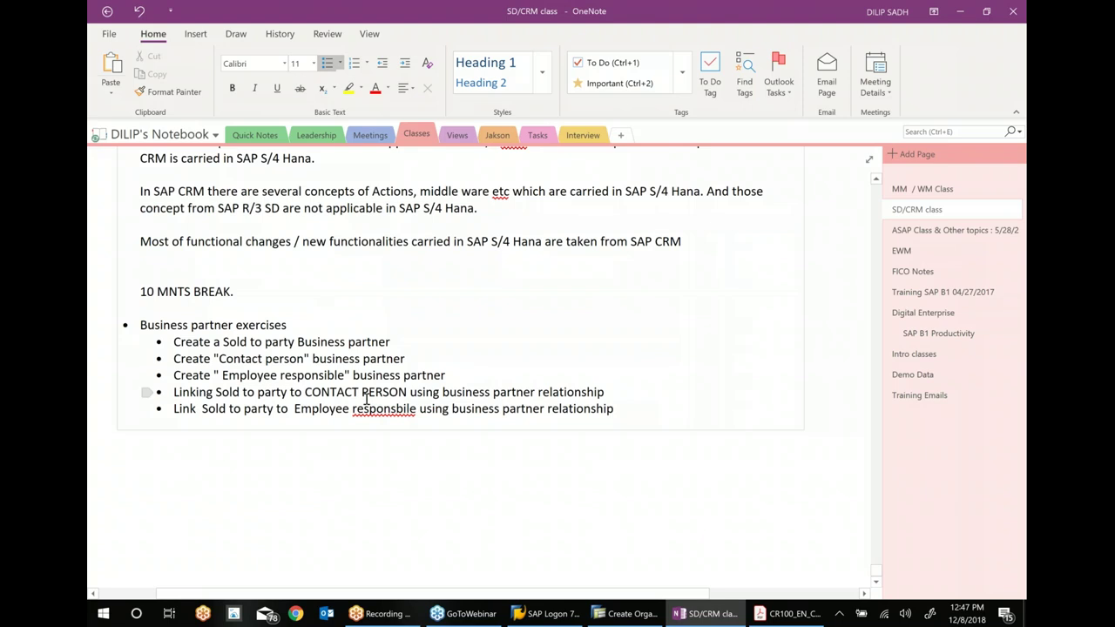
right_click(384, 409)
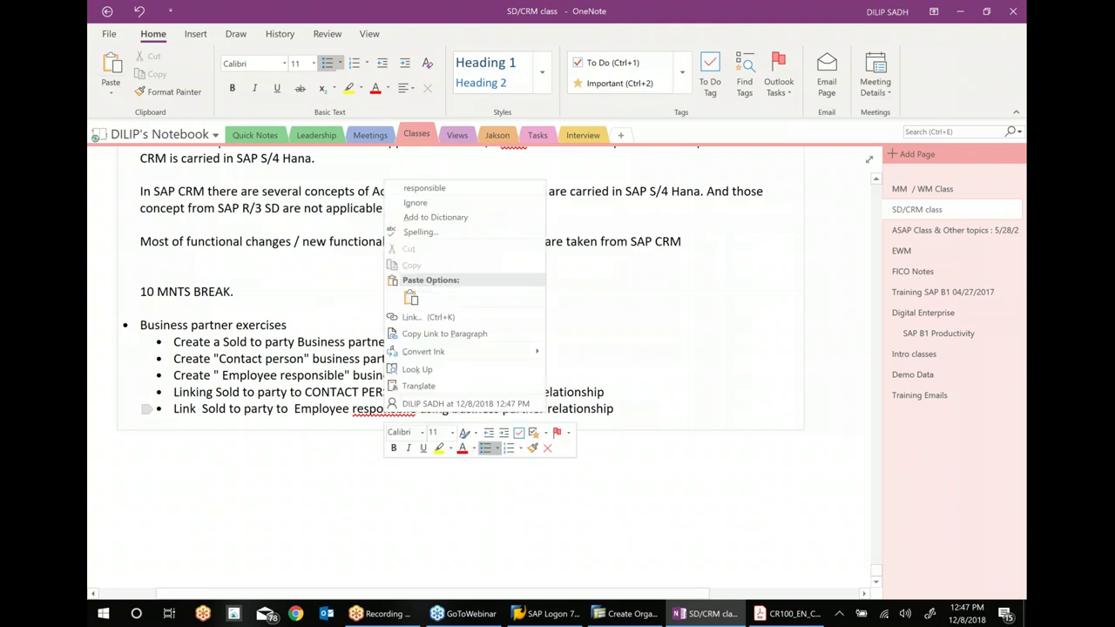
left_click(440, 189)
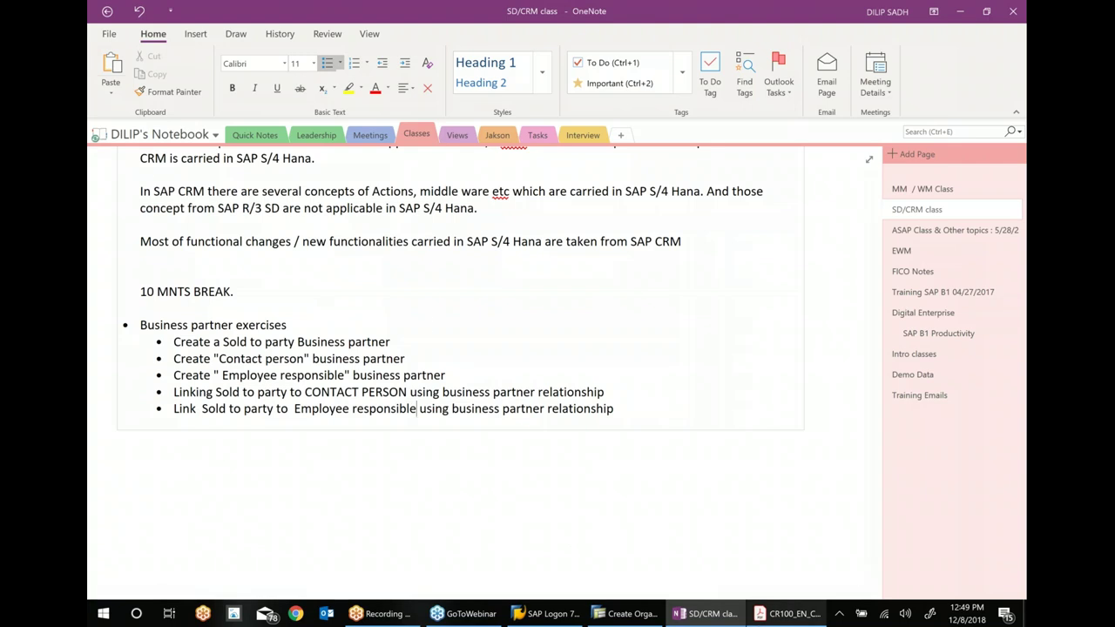
Leave the unfinished SAP organization form without saving.
left_click(639, 615)
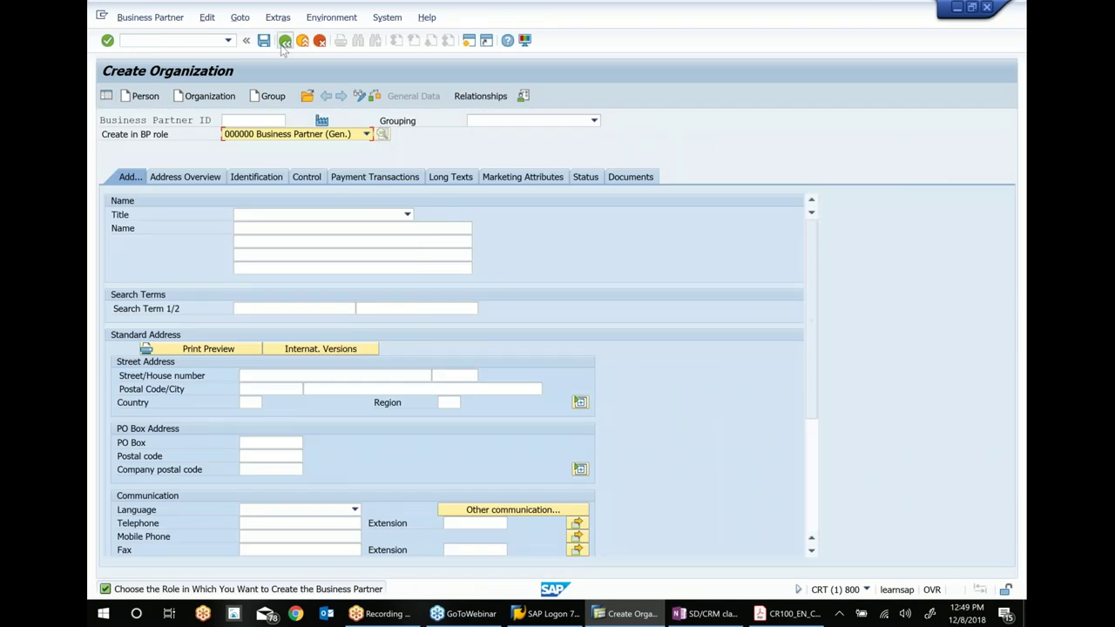
left_click(285, 41)
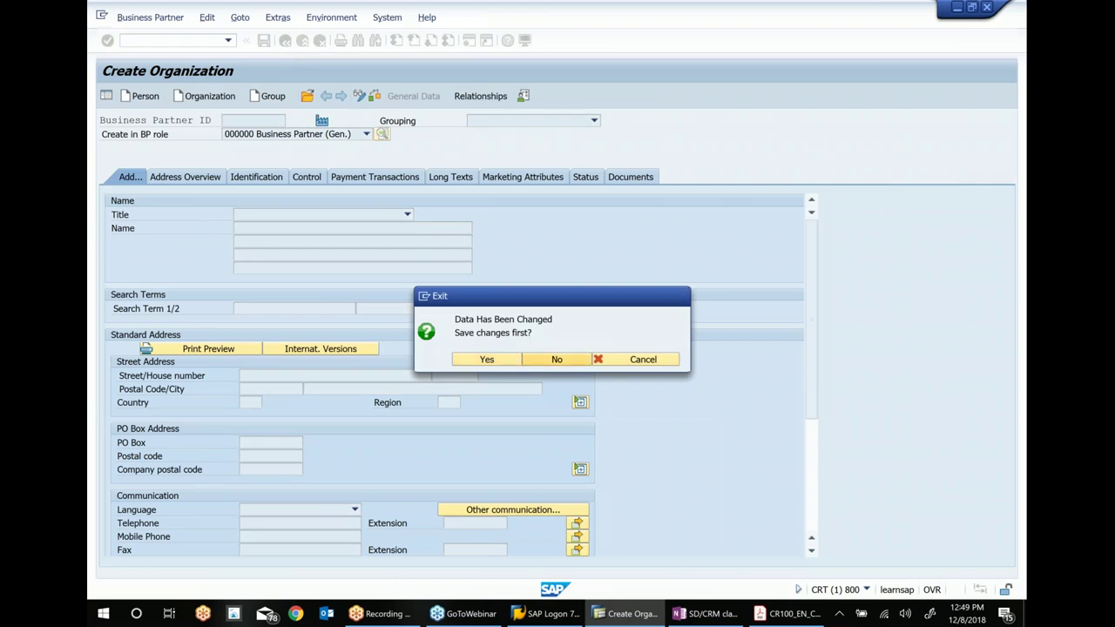
key("Return")
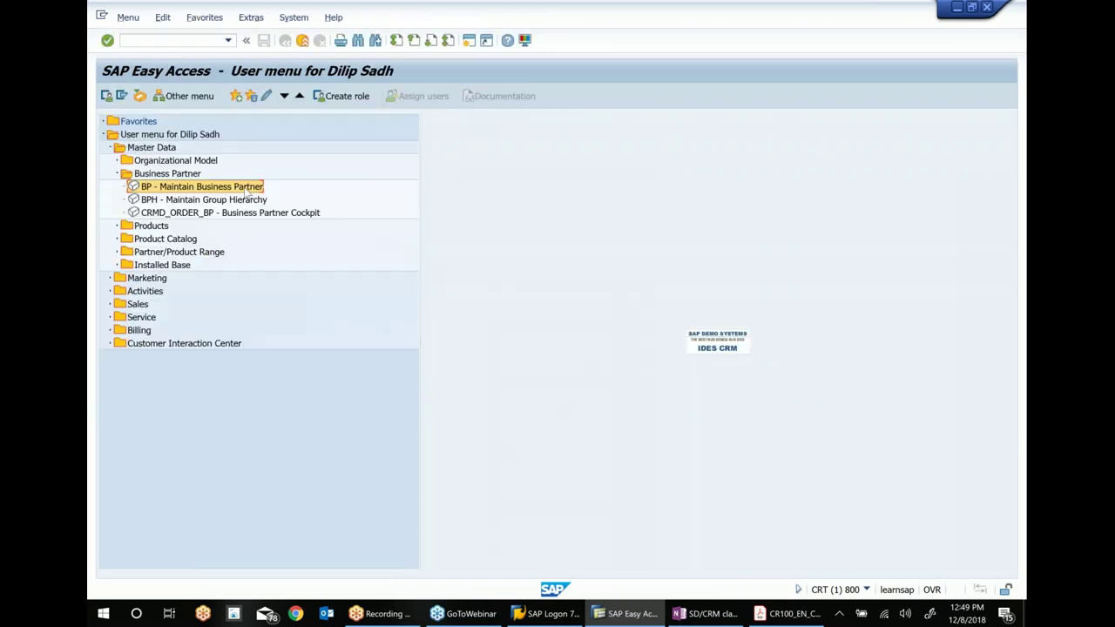
Start a new organization in BP - Maintain Business Partner with role CRM000 Sold-To Party.
double_click(248, 187)
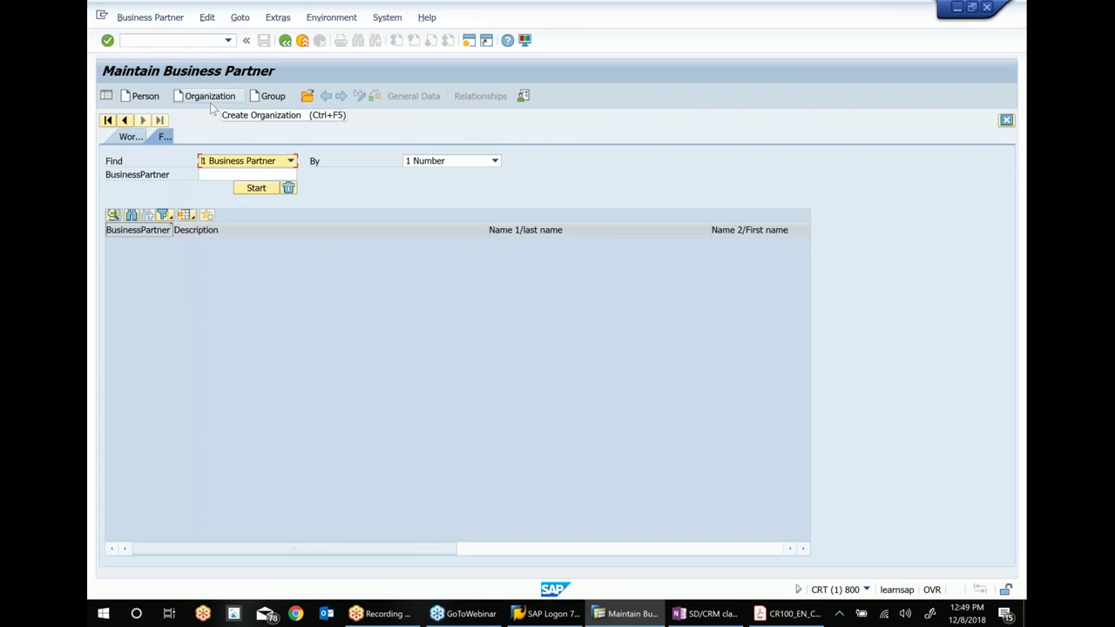
left_click(211, 97)
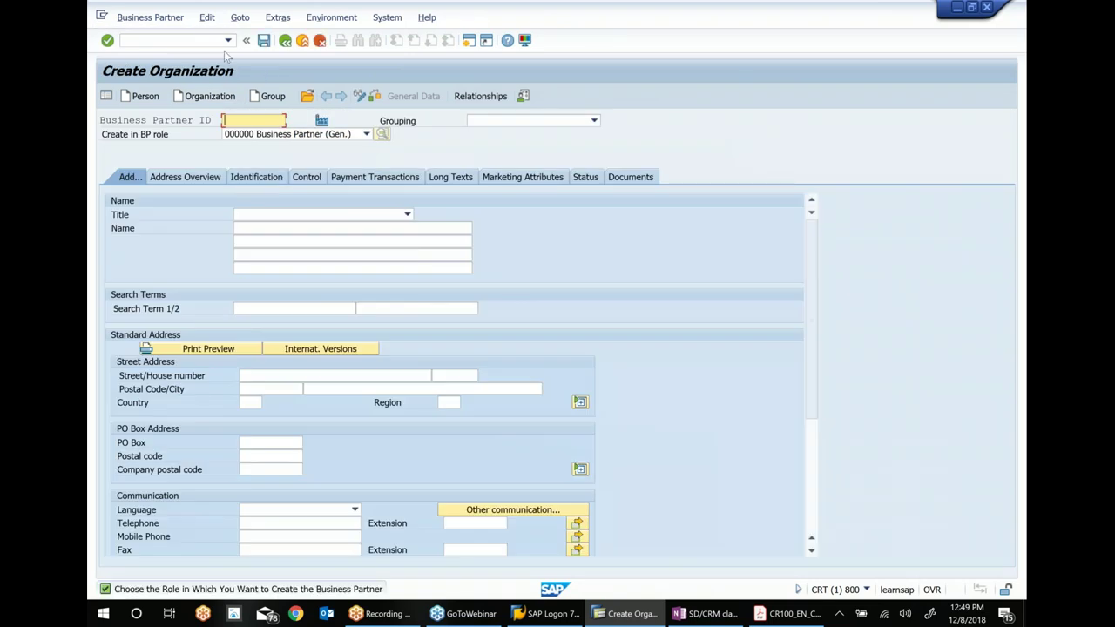
left_click(365, 134)
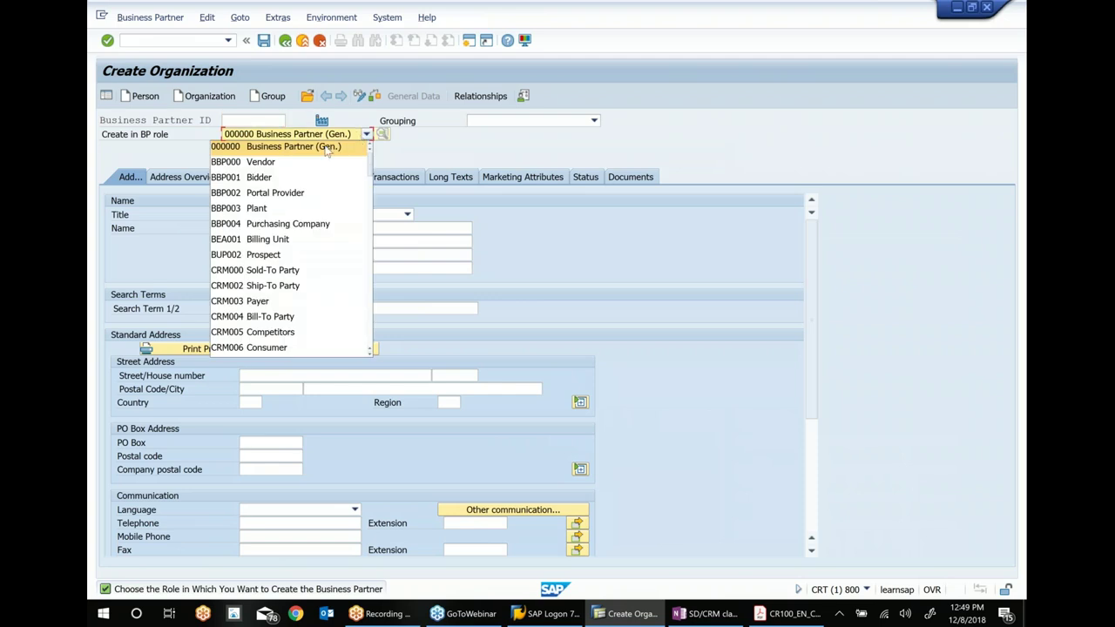
left_click(303, 271)
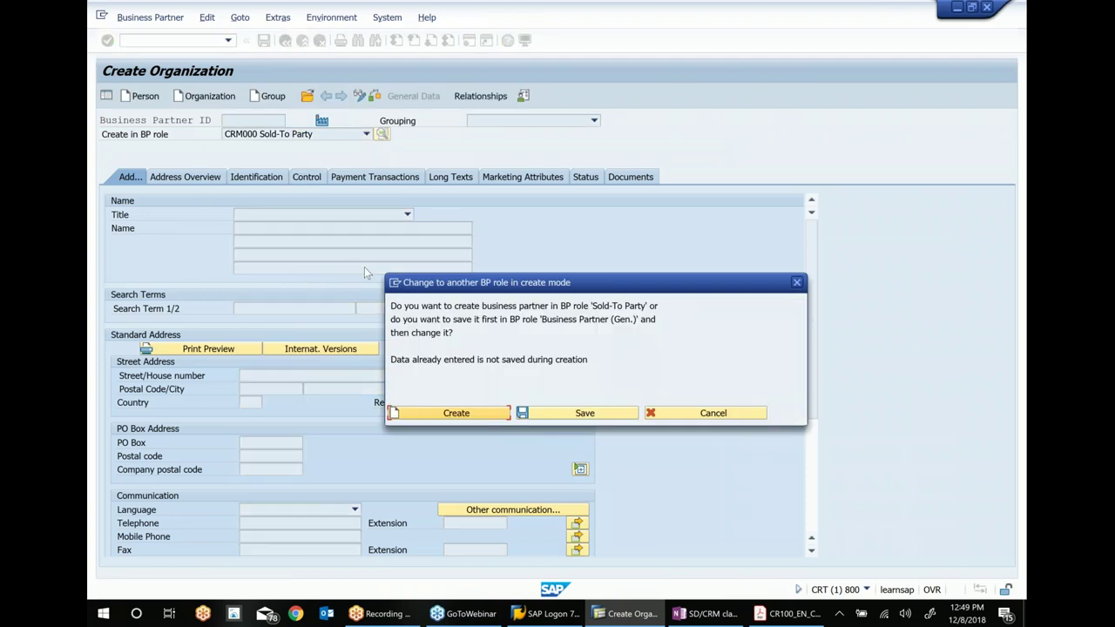
Create the Sold-To Party organization named Costco_, the user's initials and 12 08 18, with the initials as search term.
left_click(455, 413)
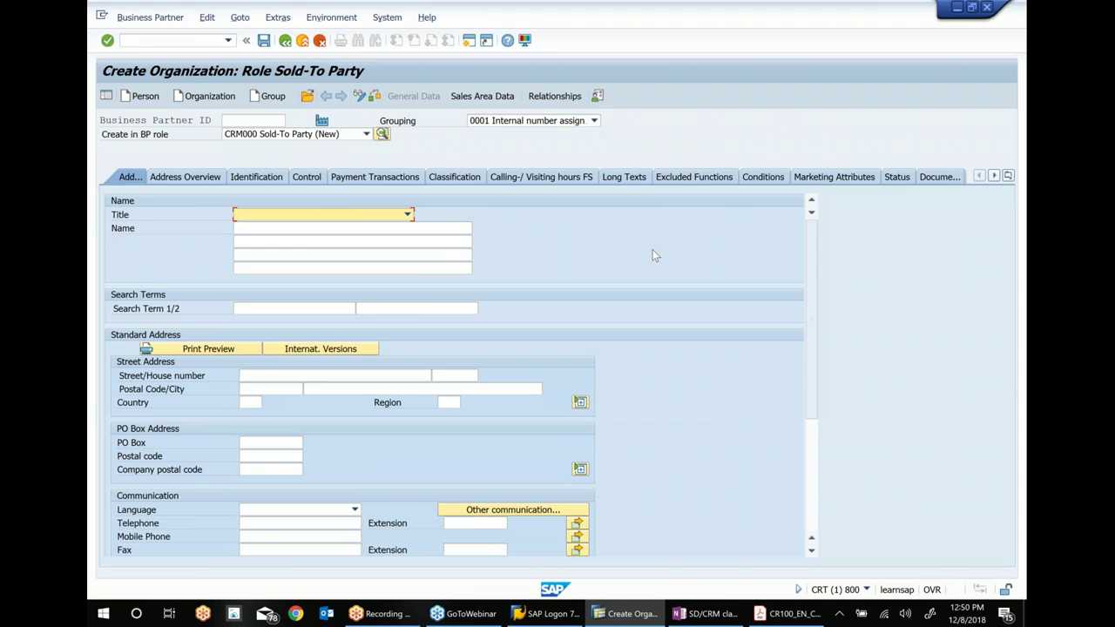
left_click(352, 226)
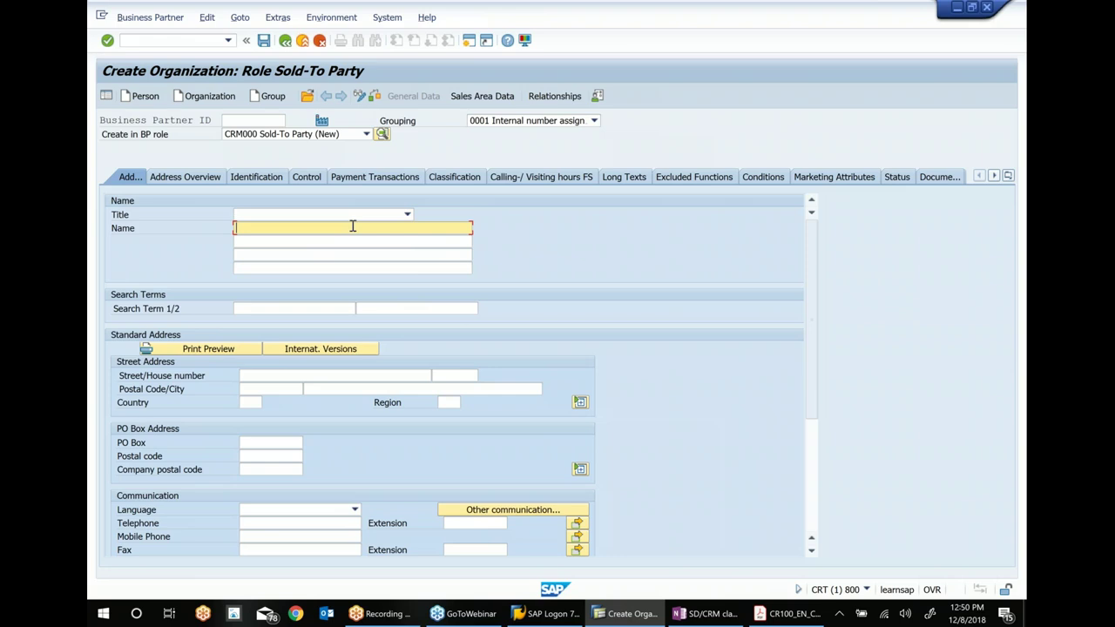
key("BackSpace")
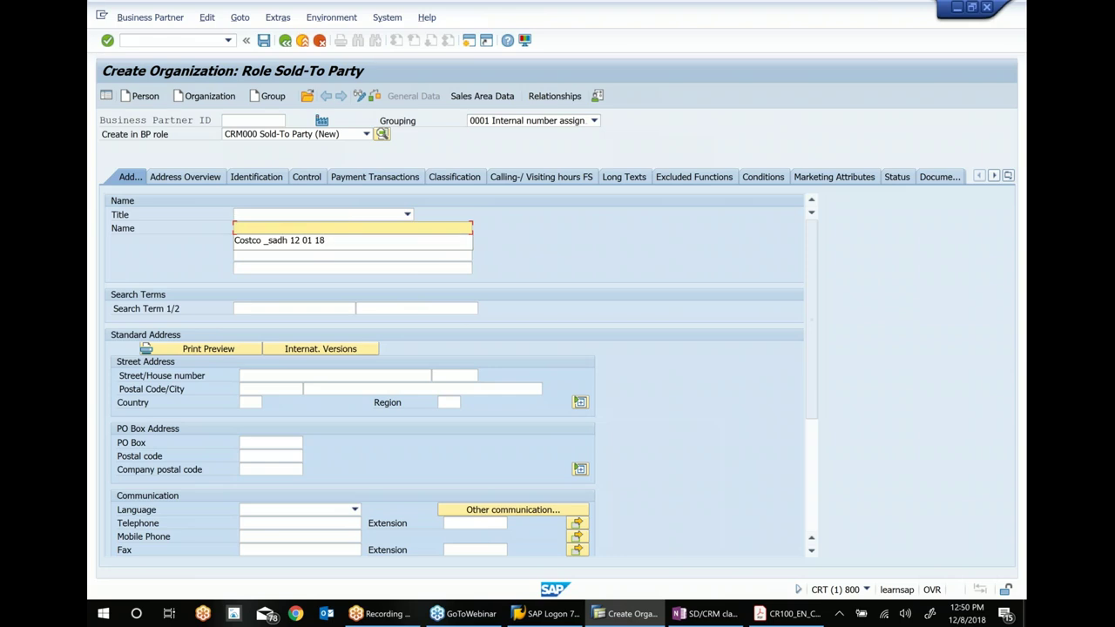
type("Costco_ sa")
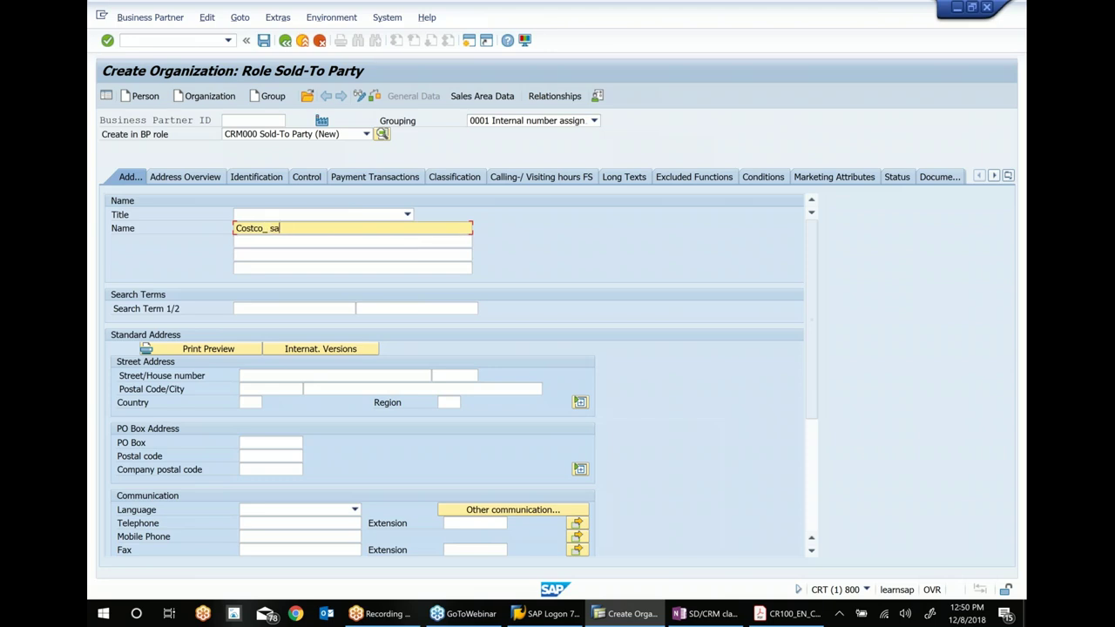
type("dh_ 12 08 18")
left_click(277, 309)
type("sadh")
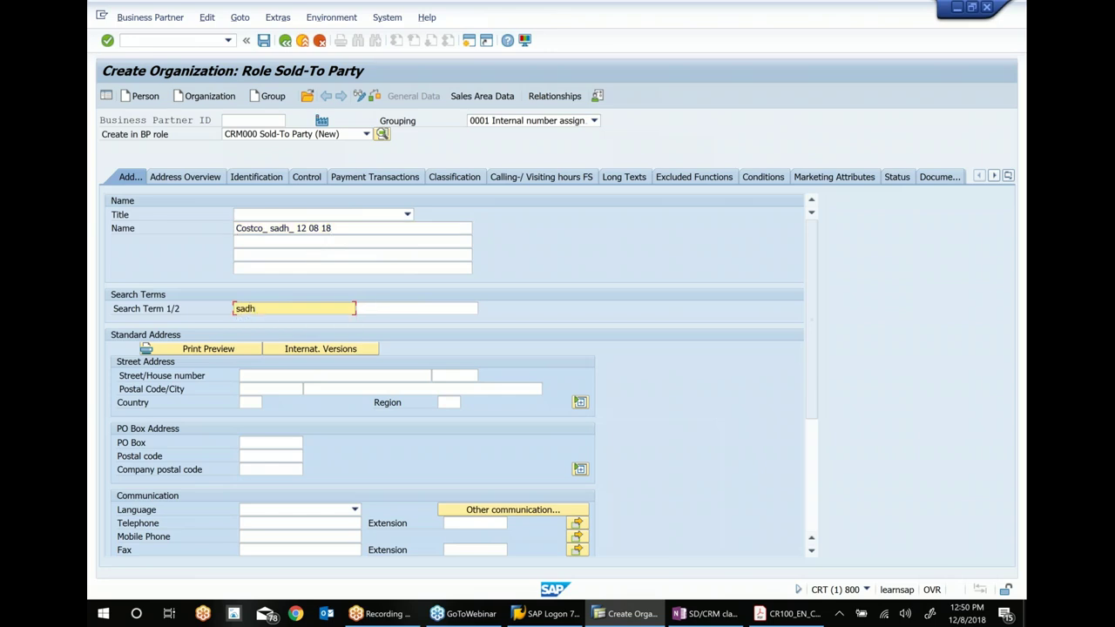
Enter street Plainfield Avenue and house number 1234.
left_click(294, 388)
left_click(321, 376)
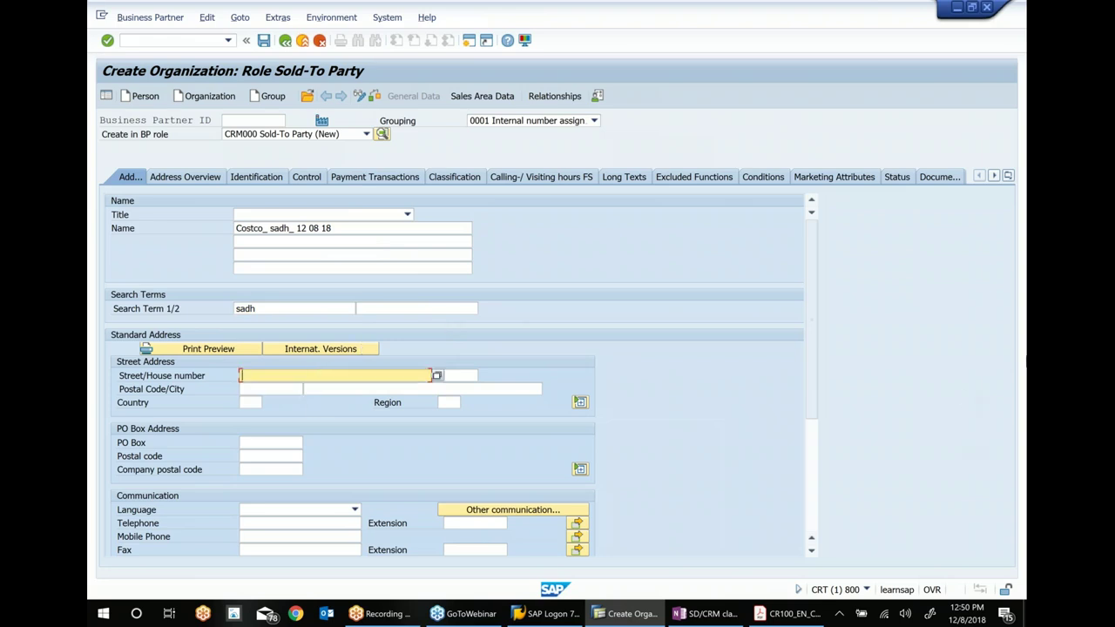
type("R")
key("BackSpace")
type("Plainfield Avenueq")
left_click(457, 375)
type("1234")
Fill postal code 07619, city New Brunswick, the country and region NJ from field history.
key("Tab")
key("Down")
key("Return")
key("Tab")
key("Down")
key("Return")
key("Tab")
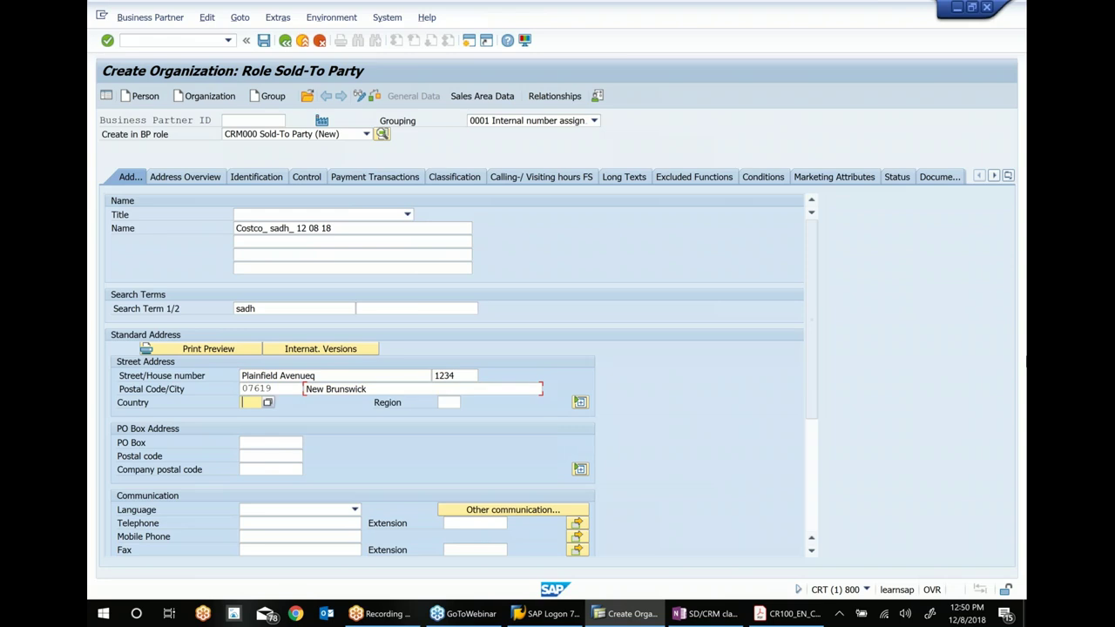
key("Down")
key("Return")
key("Tab")
key("Down")
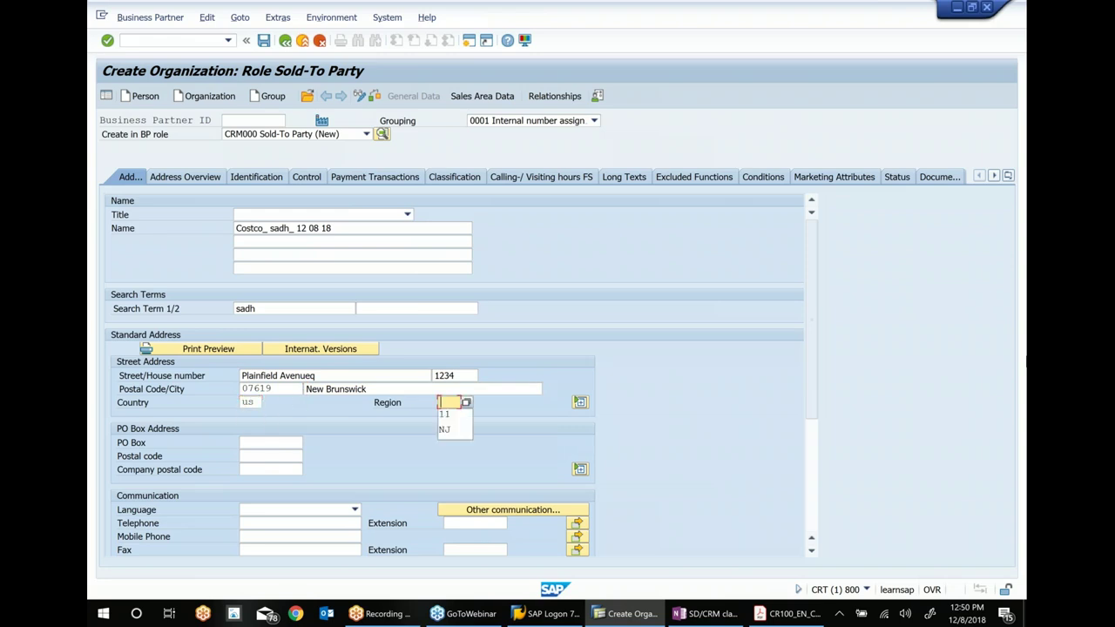
key("Down")
key("Return")
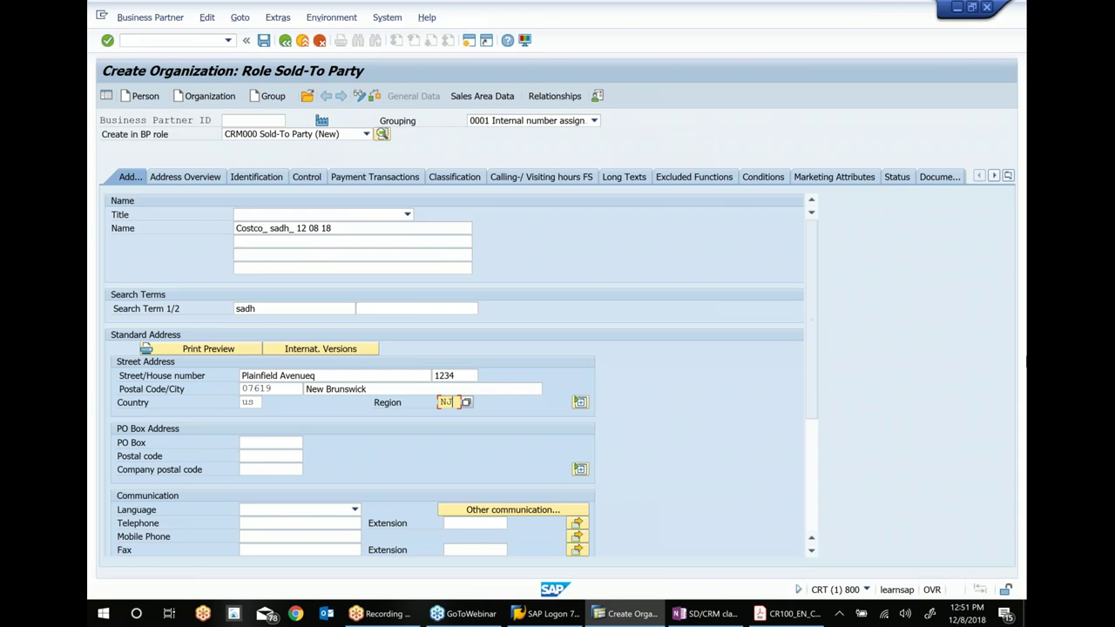
Remove the stray character from the street, validate the address and review it in Address Overview.
left_click(327, 376)
key("BackSpace")
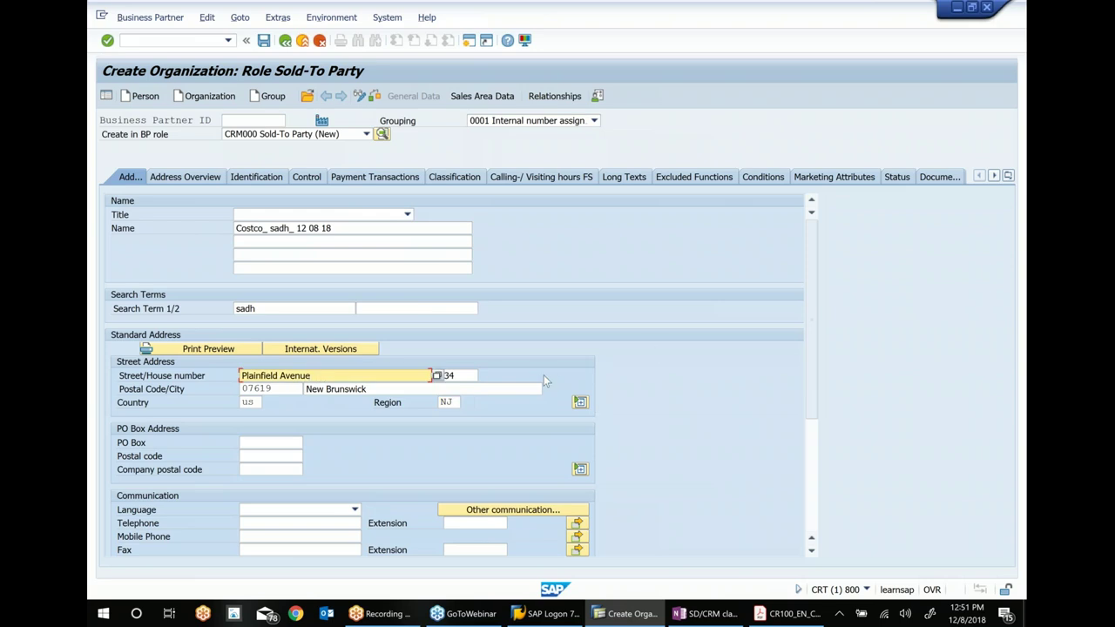
left_click(475, 373)
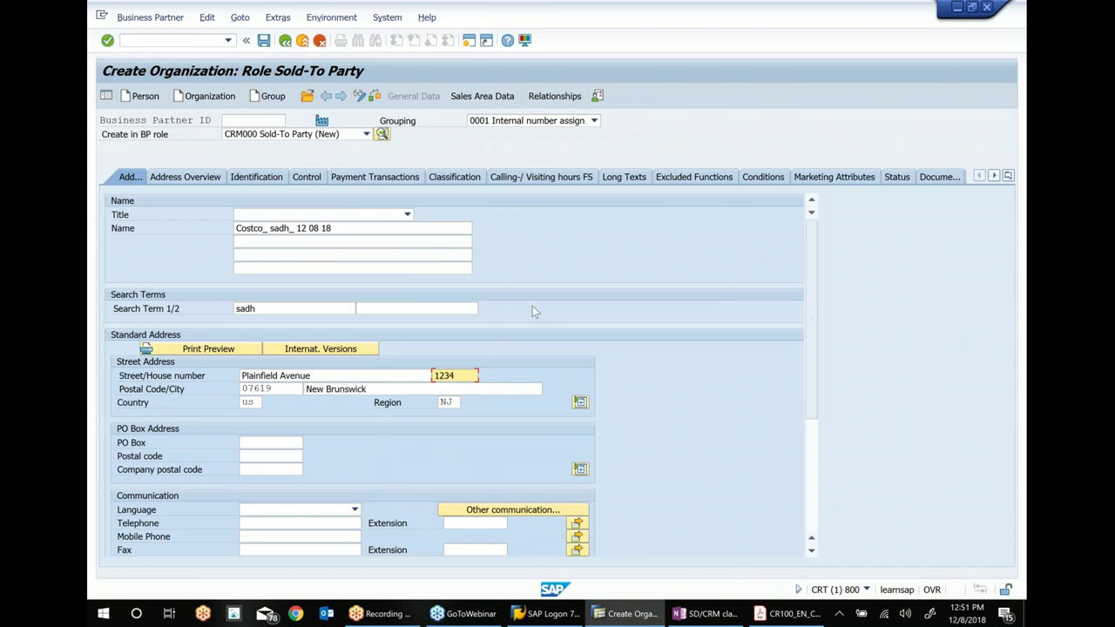
key("Return")
left_click(184, 177)
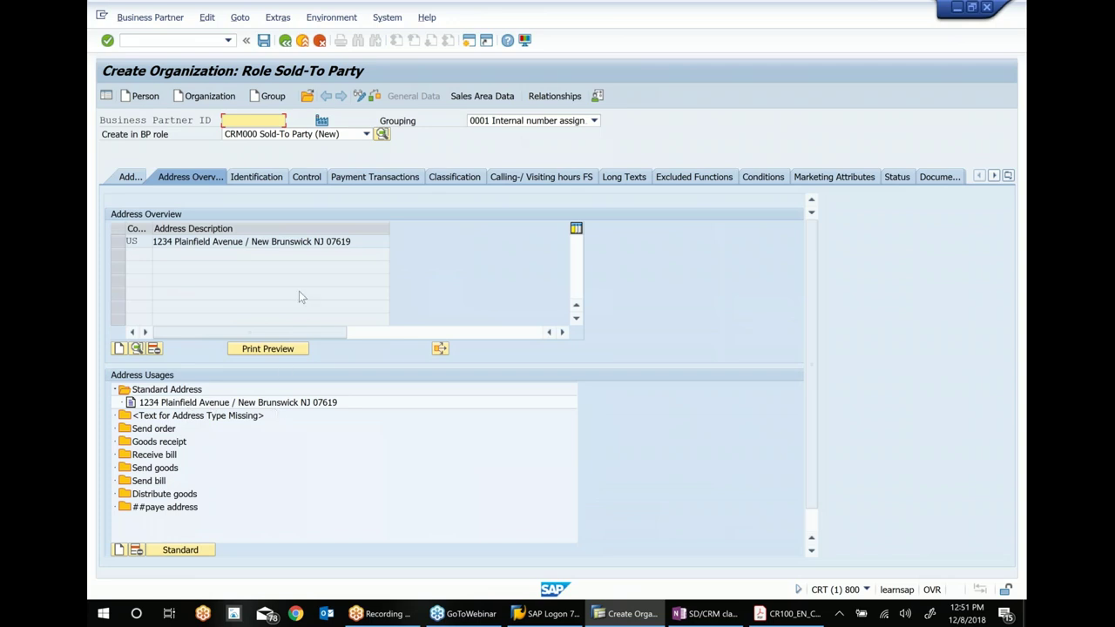
Set the partner's industry sector to AGRI (Agriculture) on the Identification tab.
left_click(263, 179)
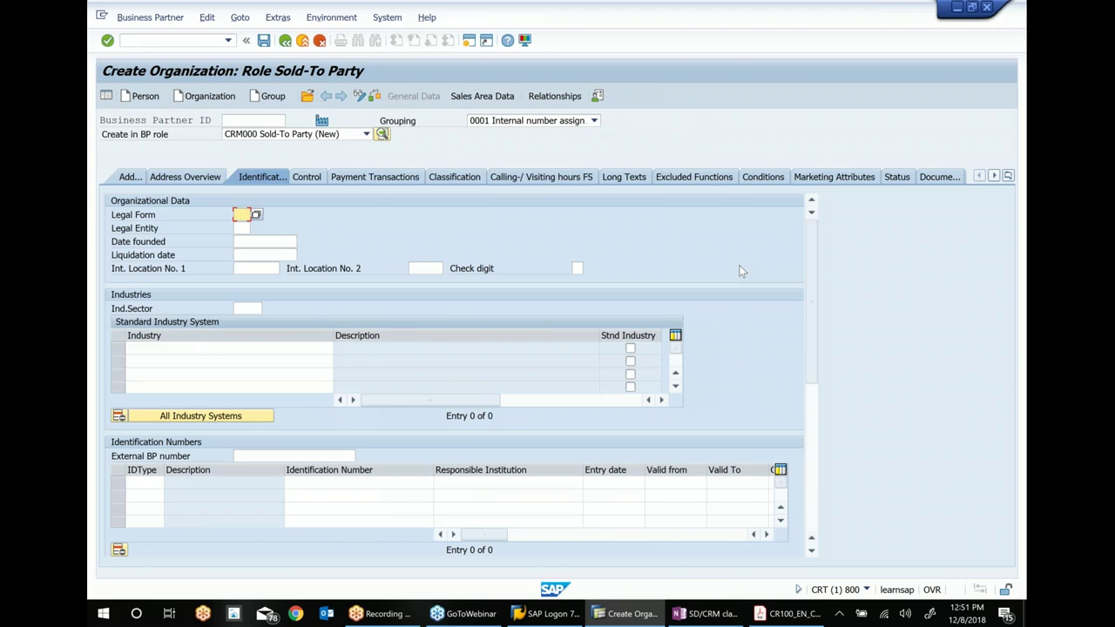
left_click(259, 241)
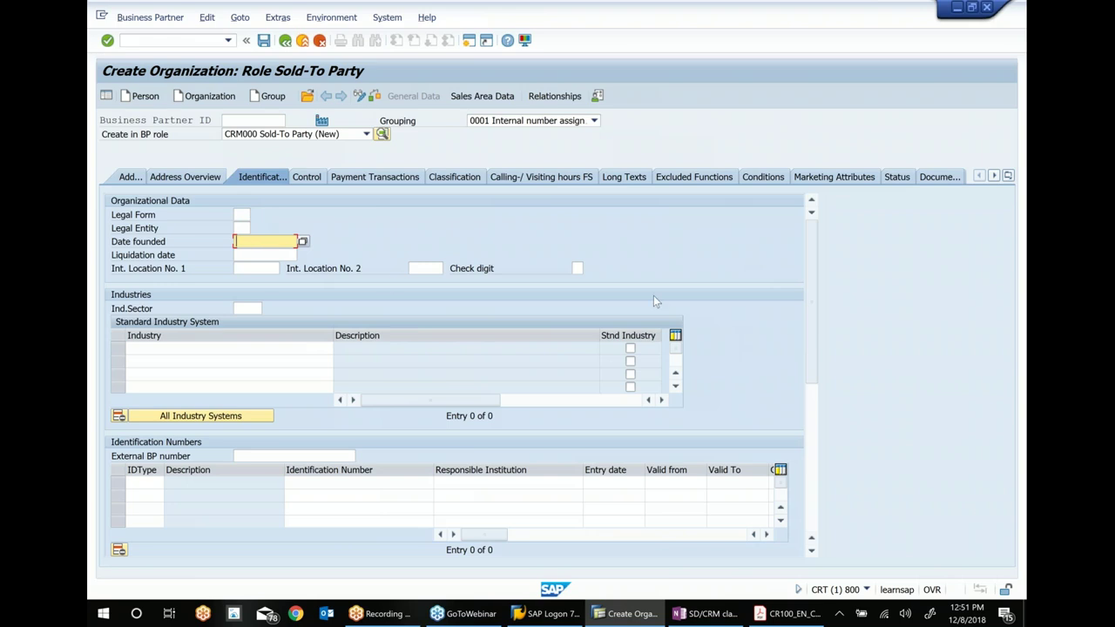
left_click(259, 309)
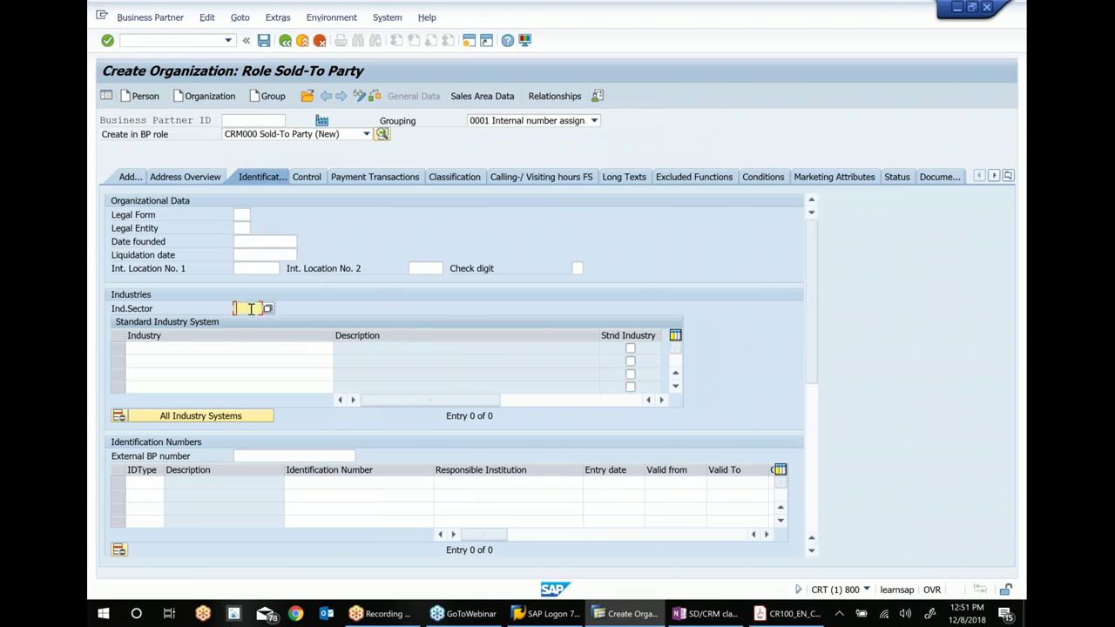
left_click(267, 309)
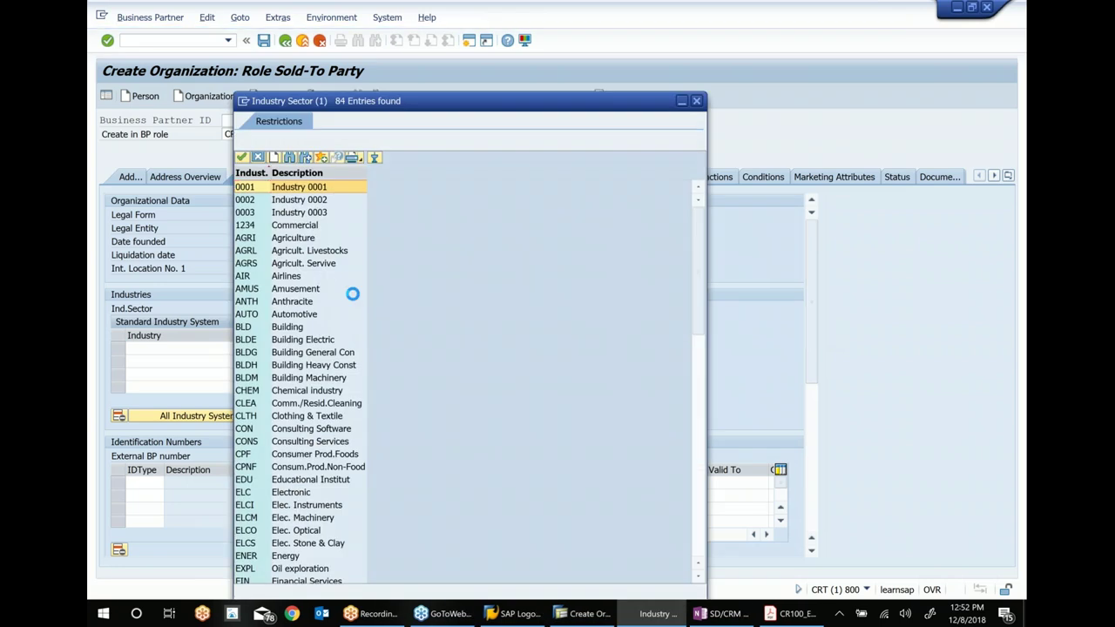
double_click(294, 238)
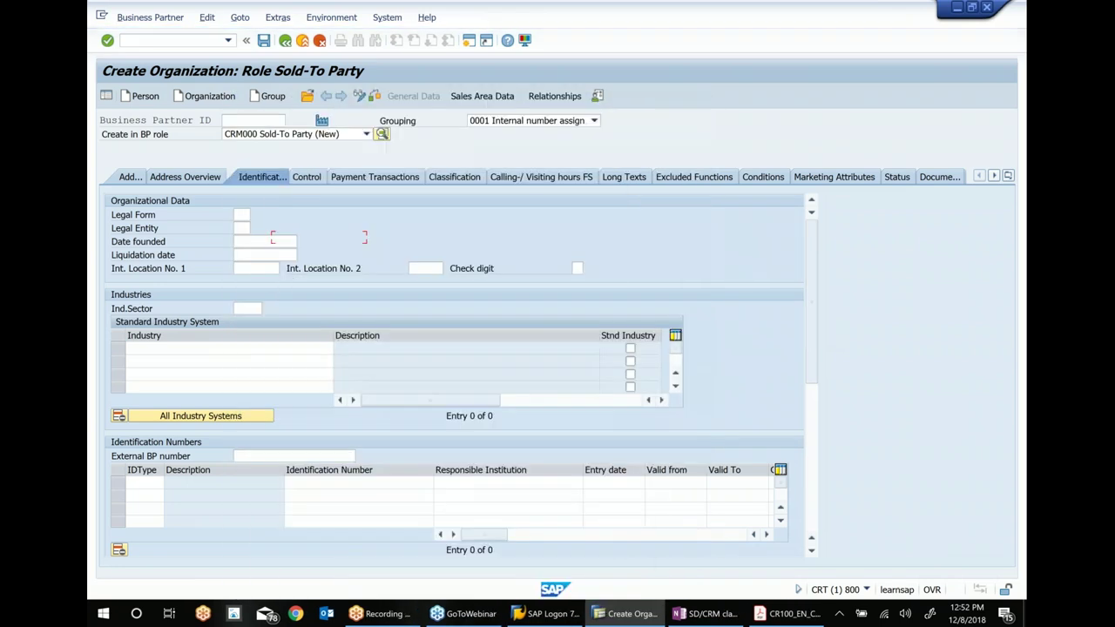
Add a US tax classification with tax type UTXJ and tax group NONE.
left_click_drag(816, 295, 823, 440)
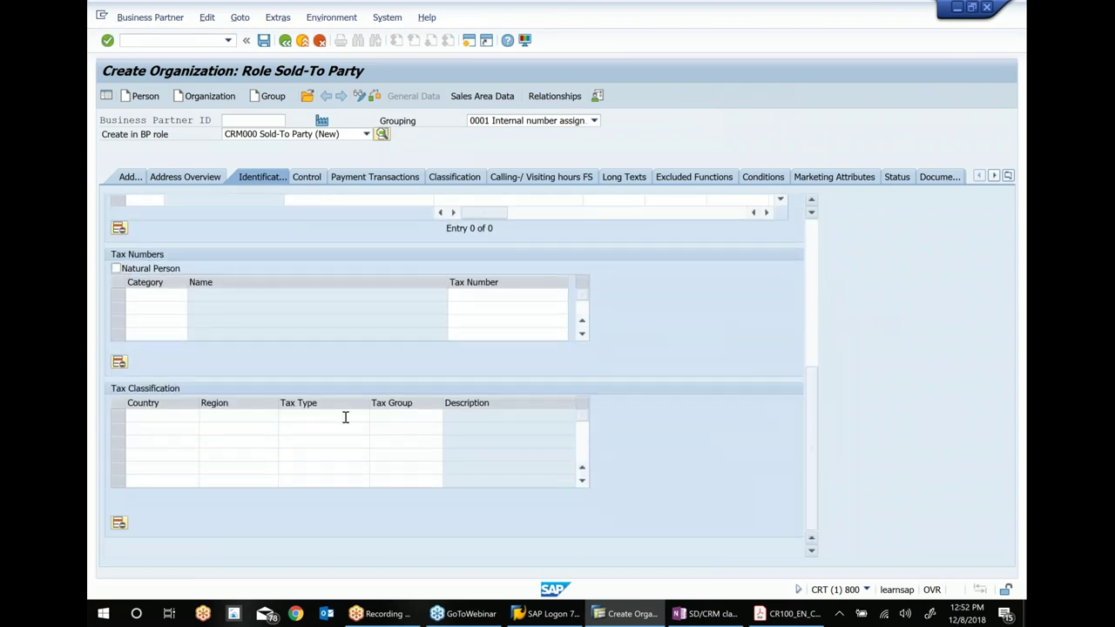
left_click(183, 418)
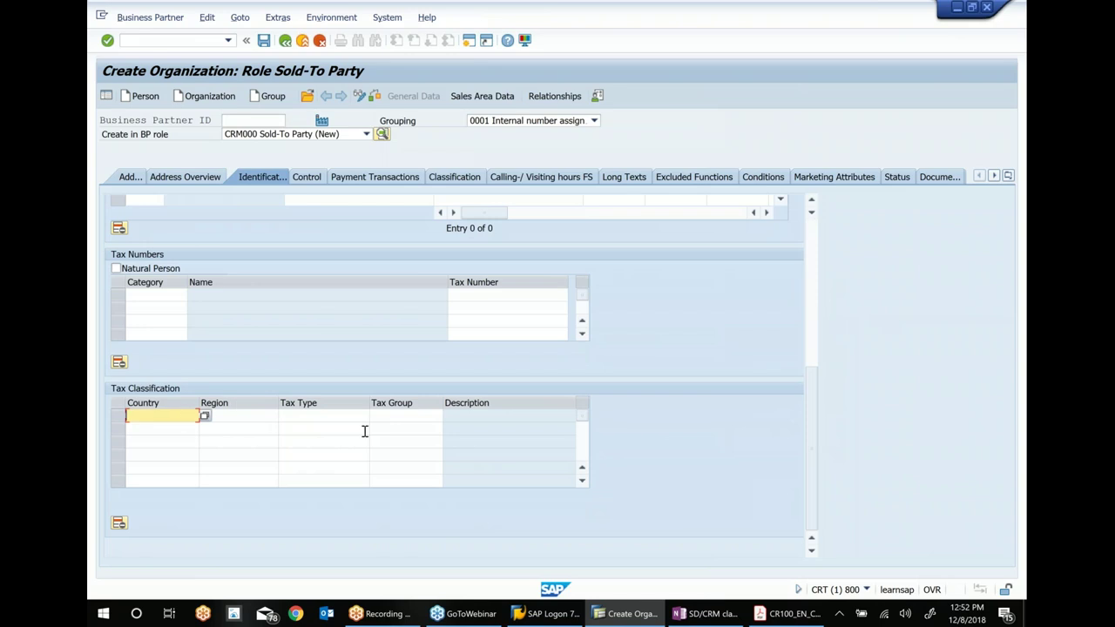
type("us")
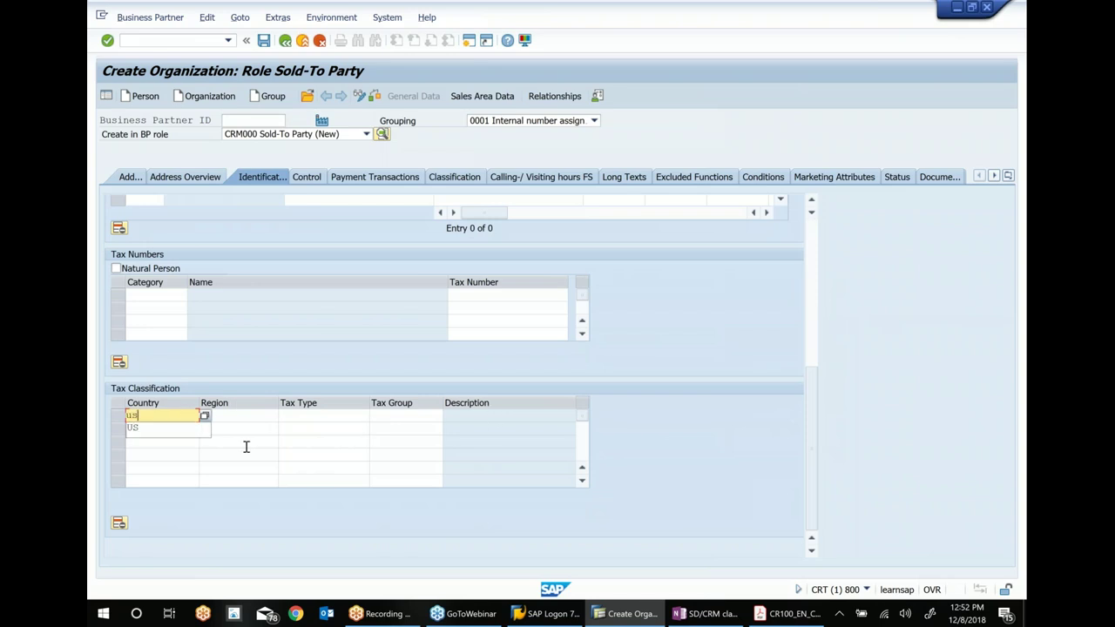
left_click(137, 428)
left_click(257, 415)
left_click(284, 415)
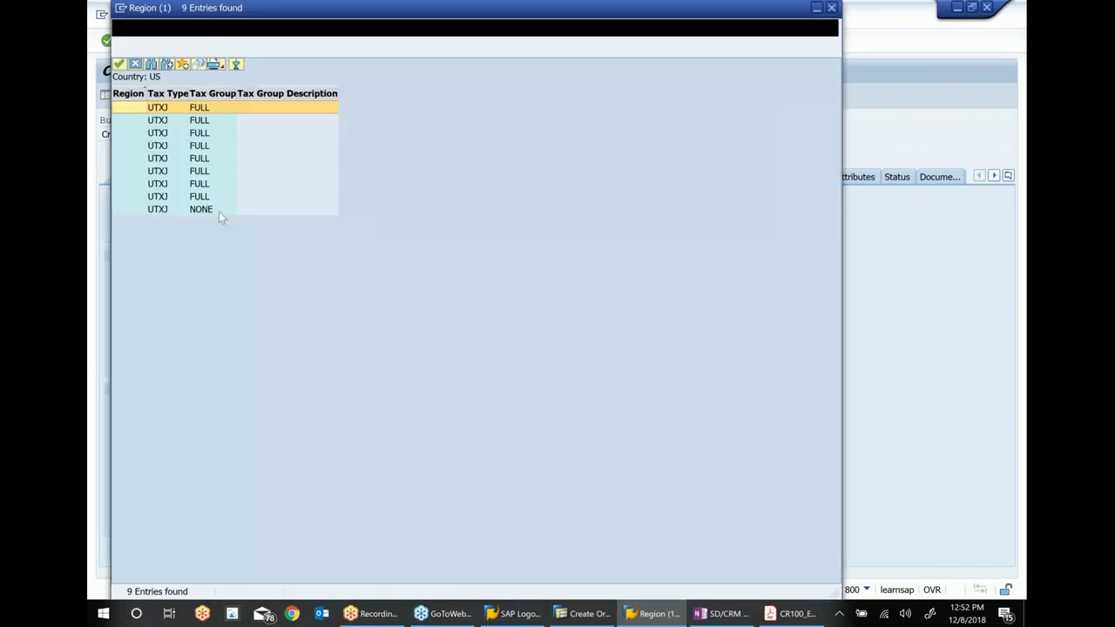
double_click(218, 212)
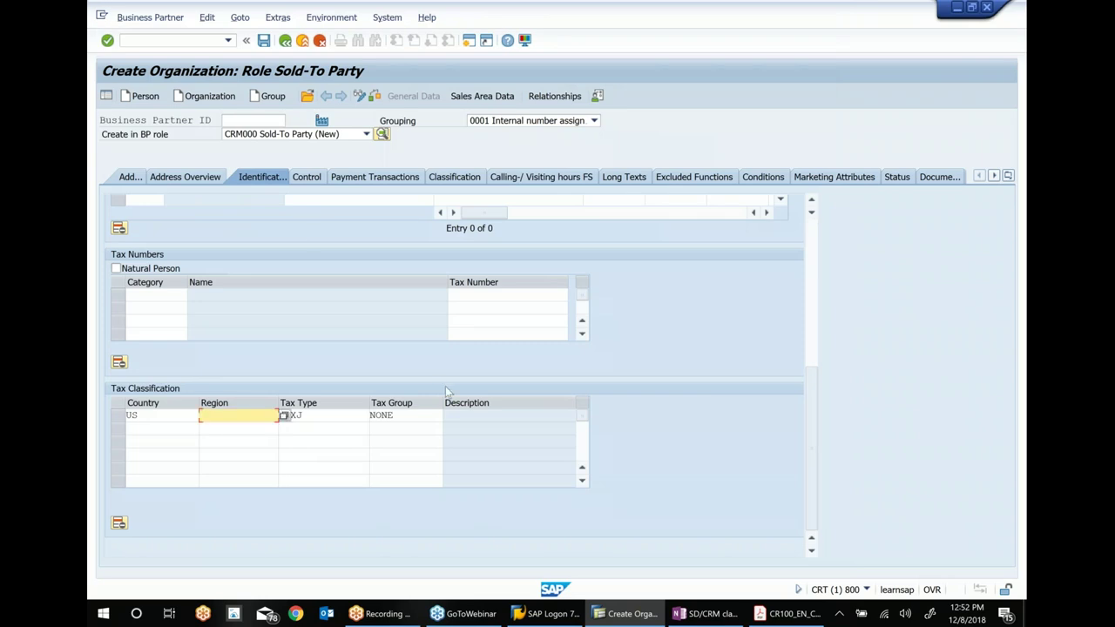
Review the partner's Control, Payment Transactions and Classification data.
left_click(305, 178)
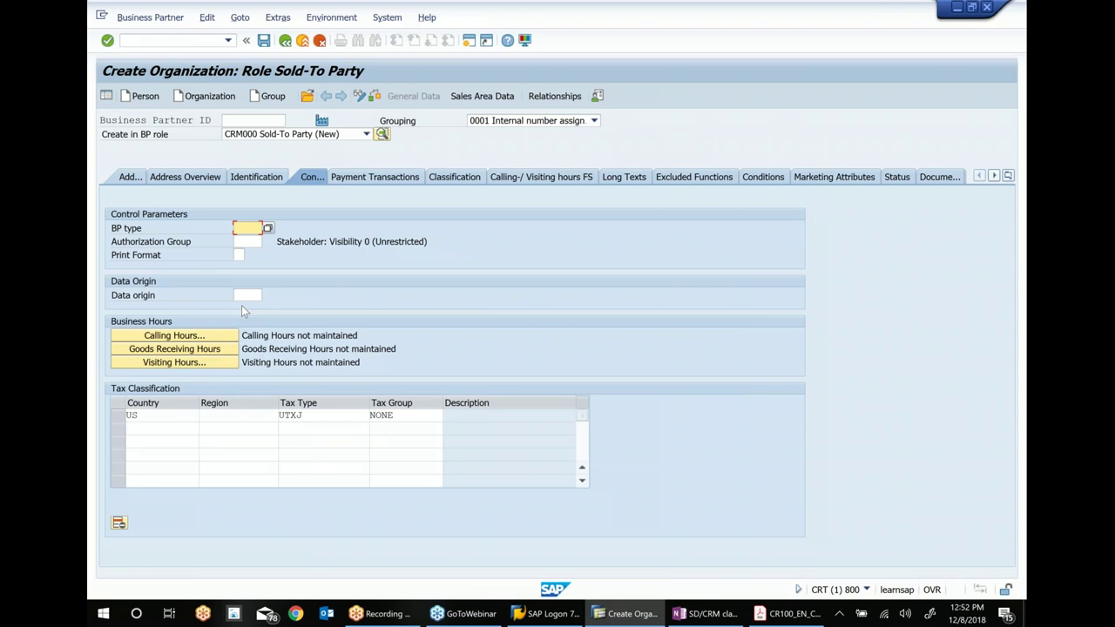
left_click(399, 170)
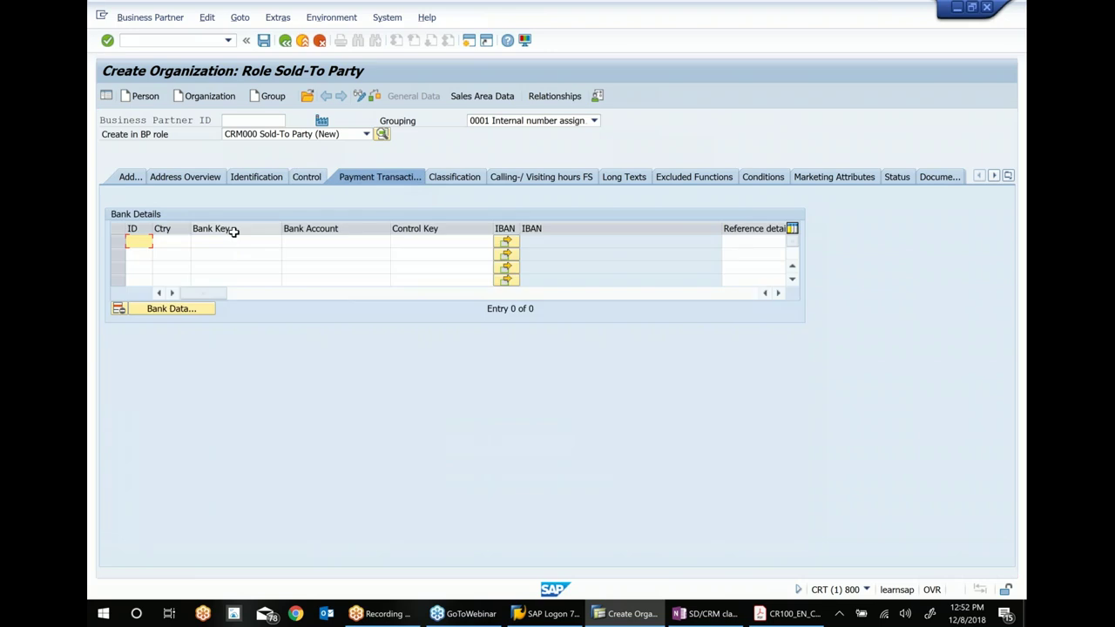
left_click(462, 176)
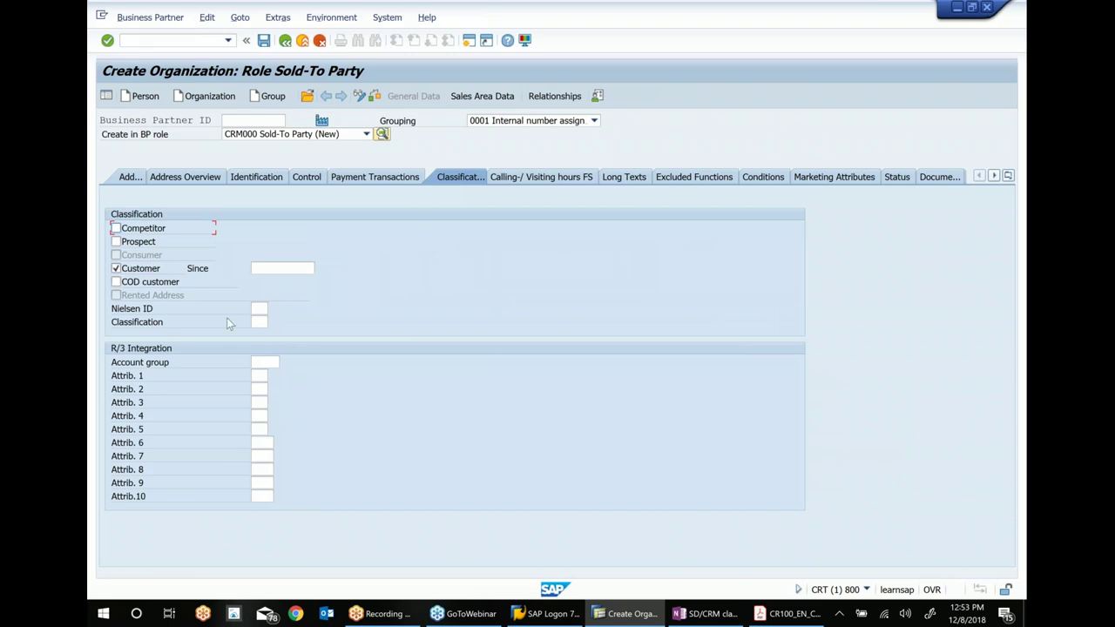
left_click(271, 271)
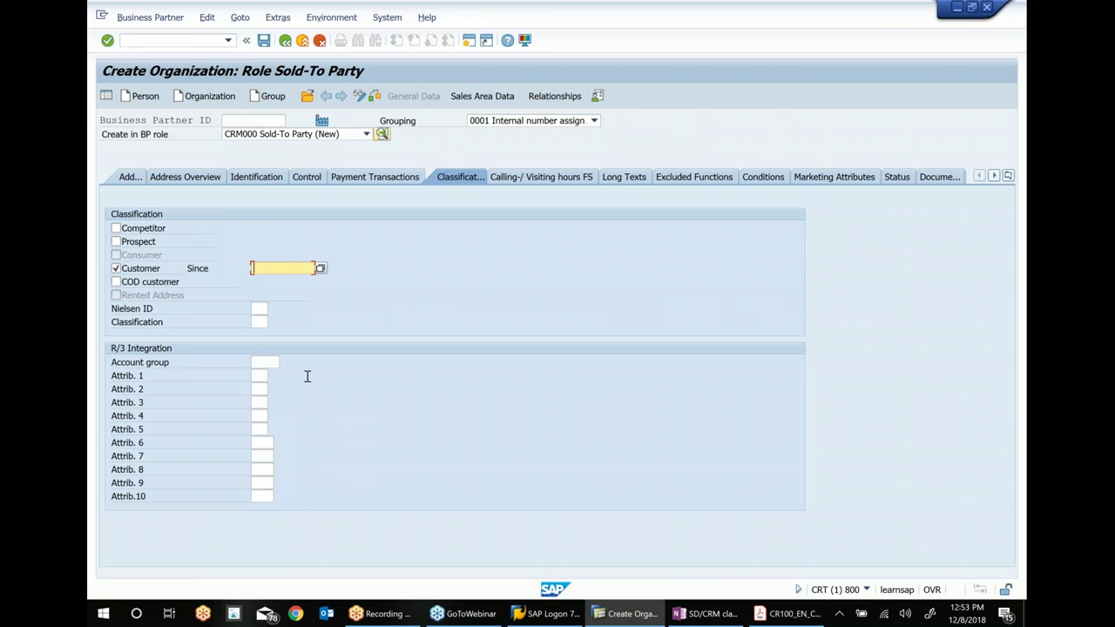
left_click(266, 363)
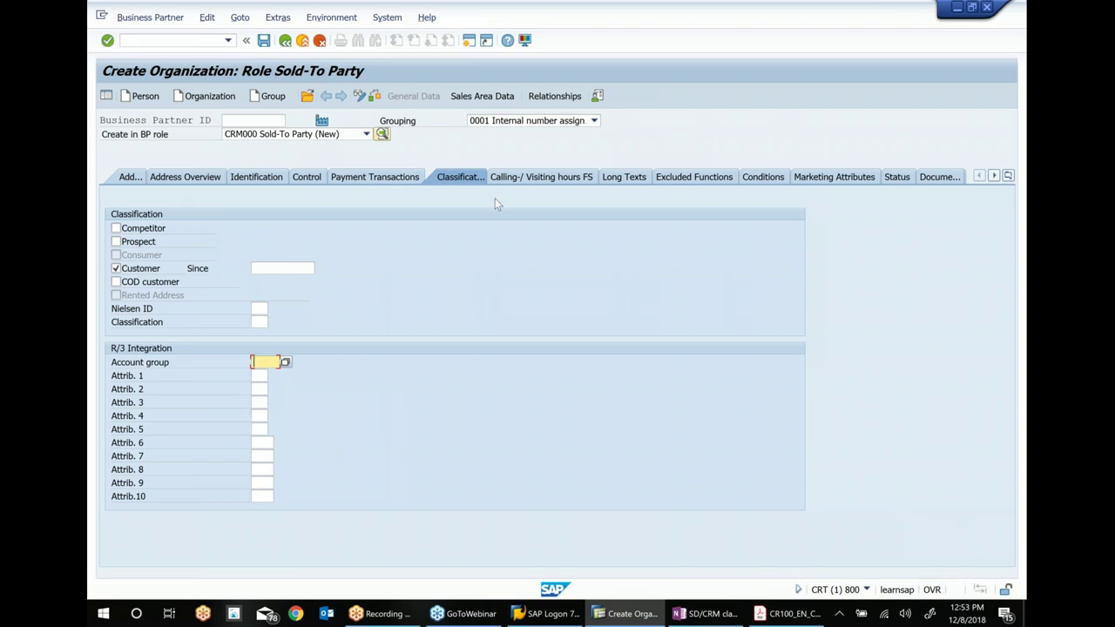
Check calling hours, then type placeholder text into the 0001 Correspondence long text.
left_click(533, 178)
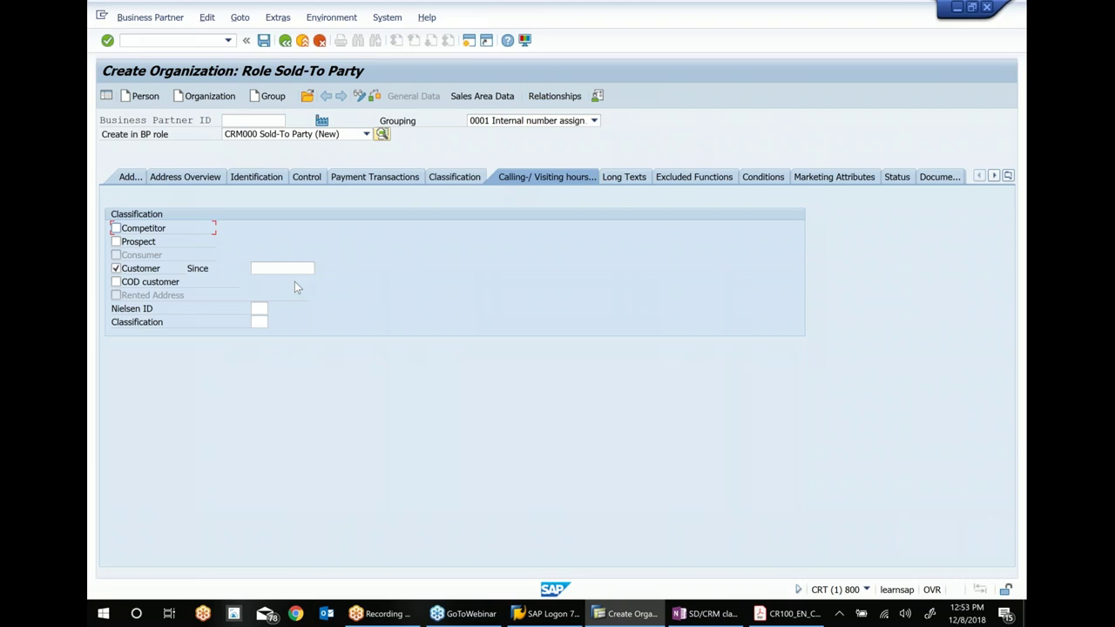
left_click(634, 178)
left_click(212, 302)
type("nfkefednfjbvjdbvjdfj2efms vdnifj2efdwef,")
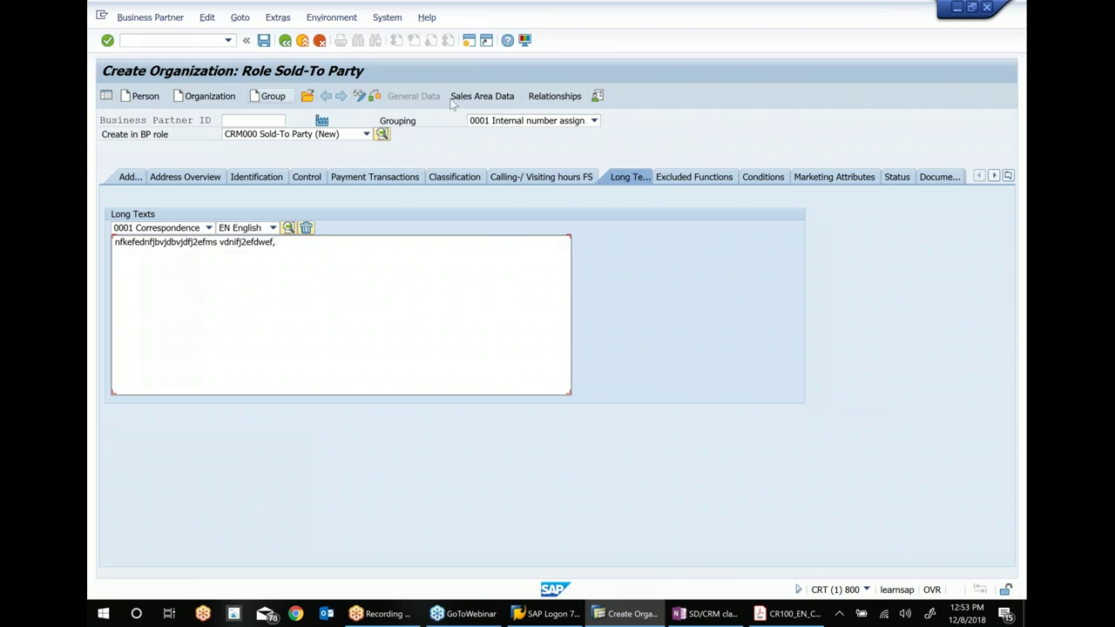
Choose the US Sales & Service sales organization with distribution channel 30 Internet Sales.
left_click(507, 102)
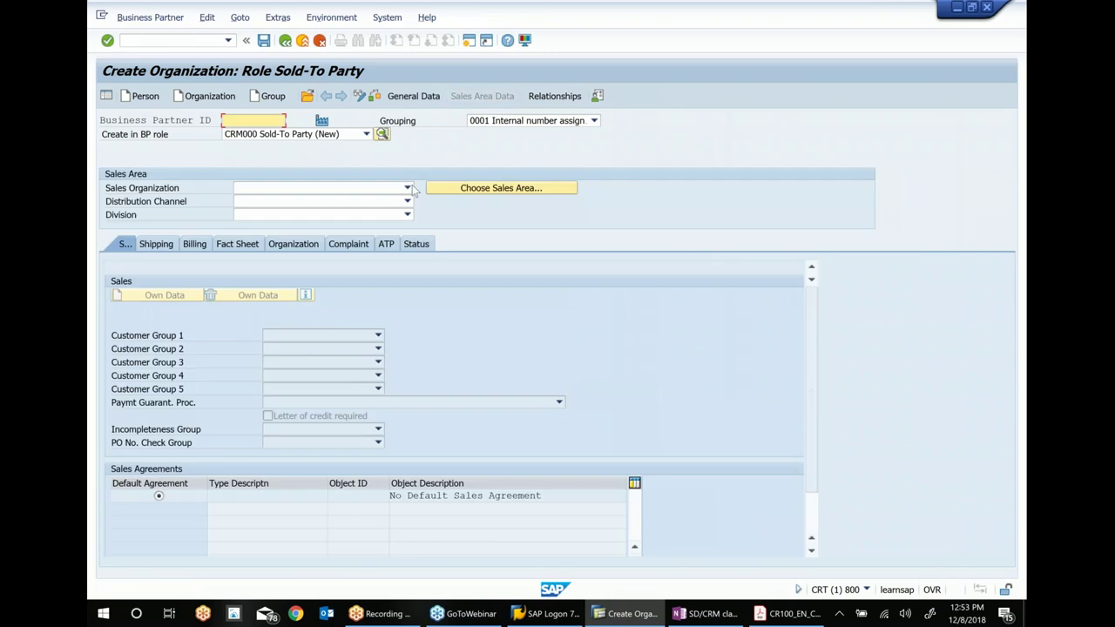
left_click(406, 187)
left_click(338, 201)
left_click(407, 201)
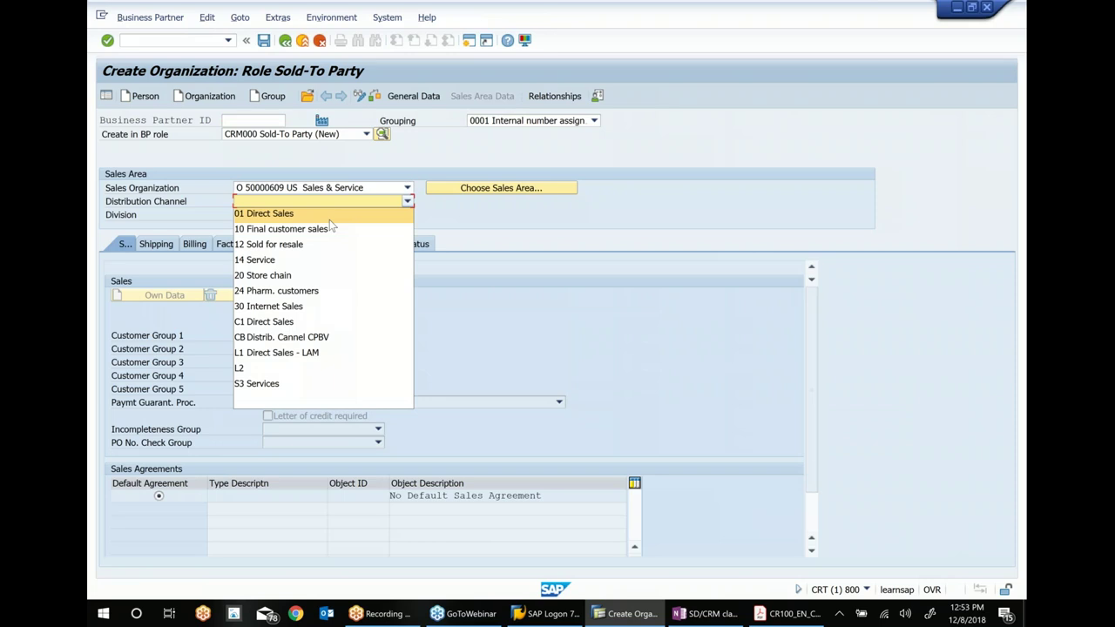
left_click(301, 297)
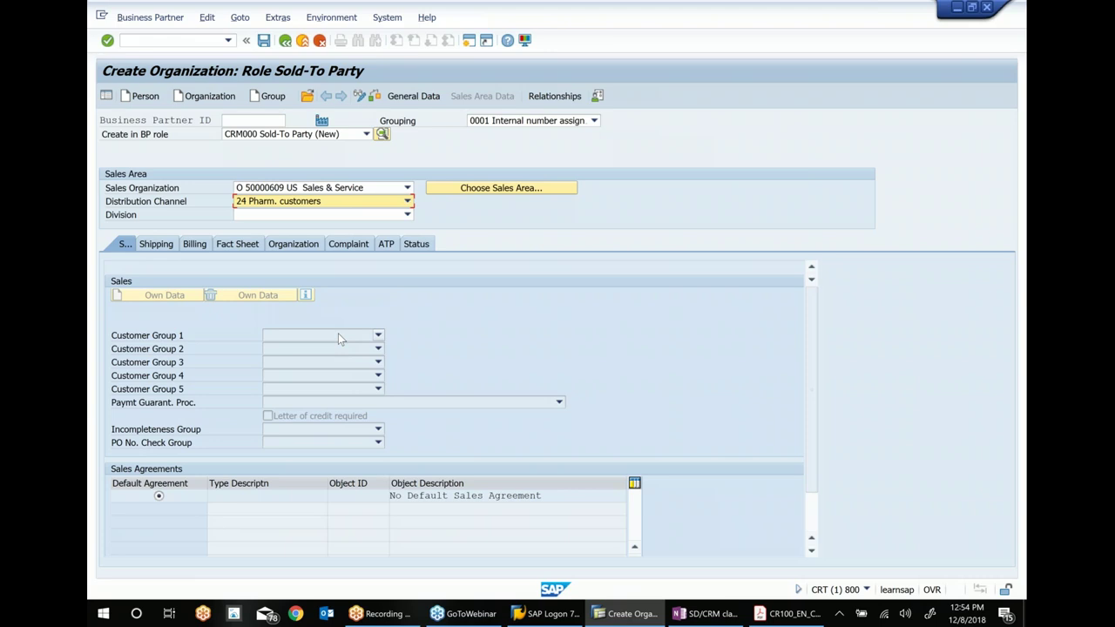
left_click(408, 213)
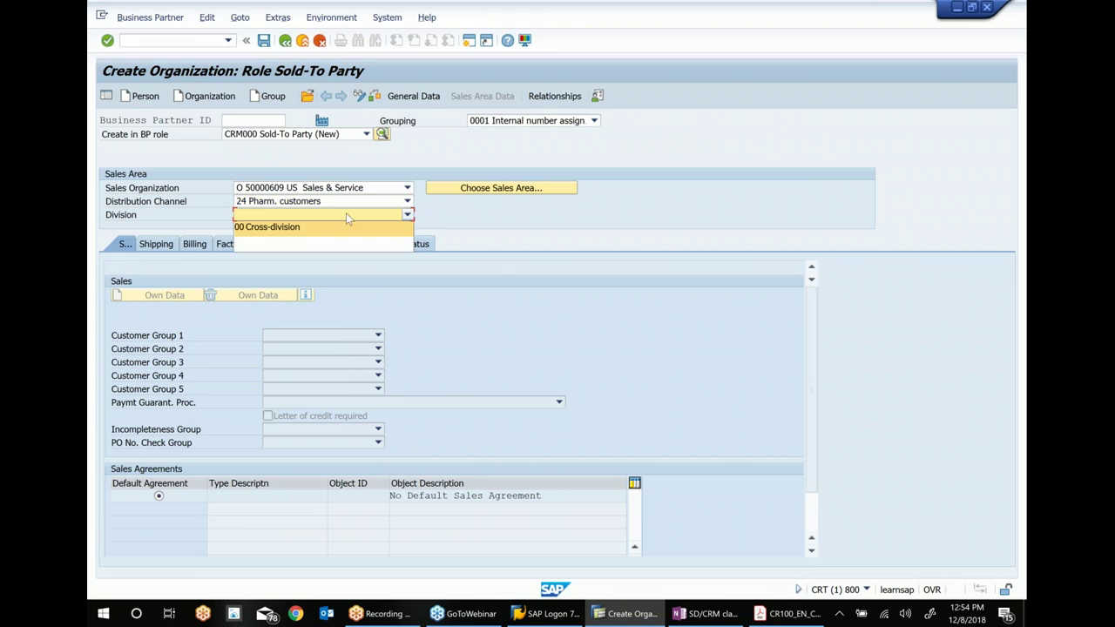
left_click(408, 213)
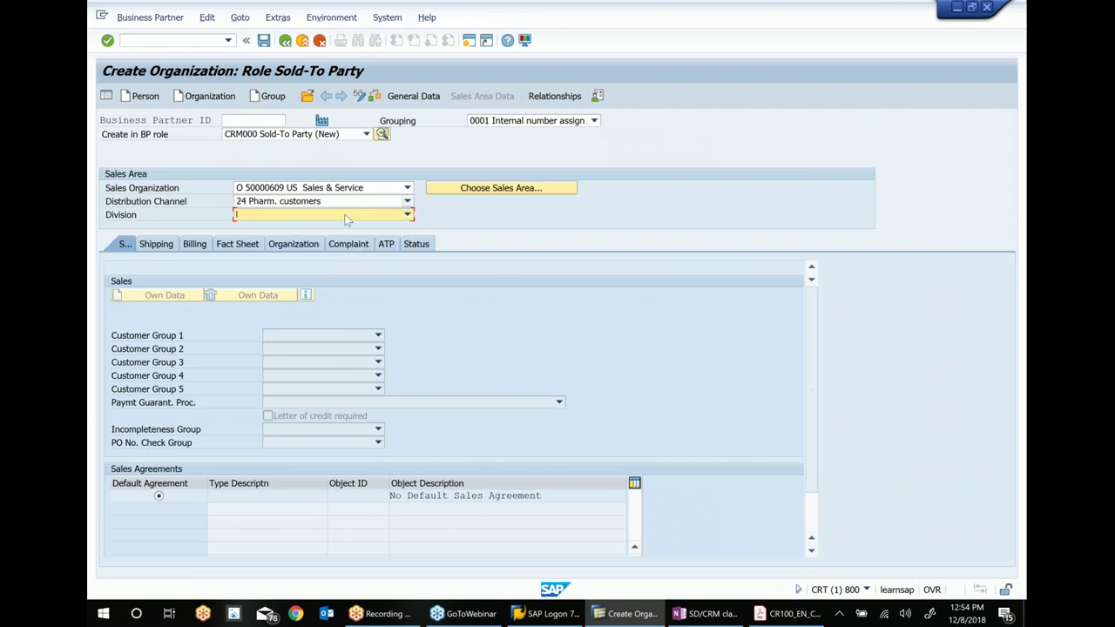
left_click(407, 202)
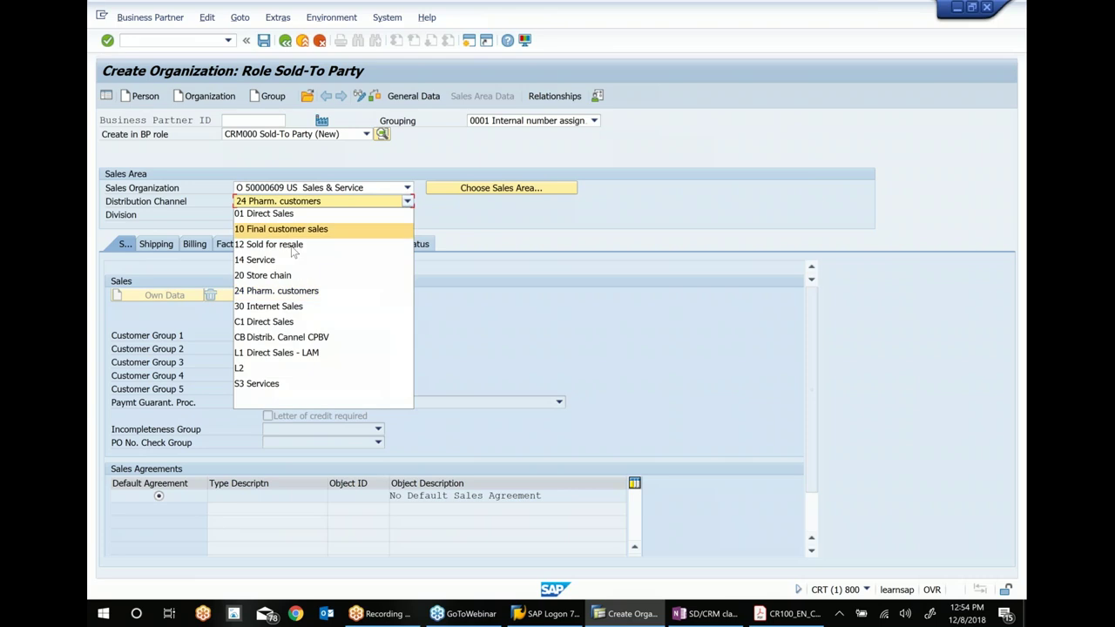
left_click(289, 304)
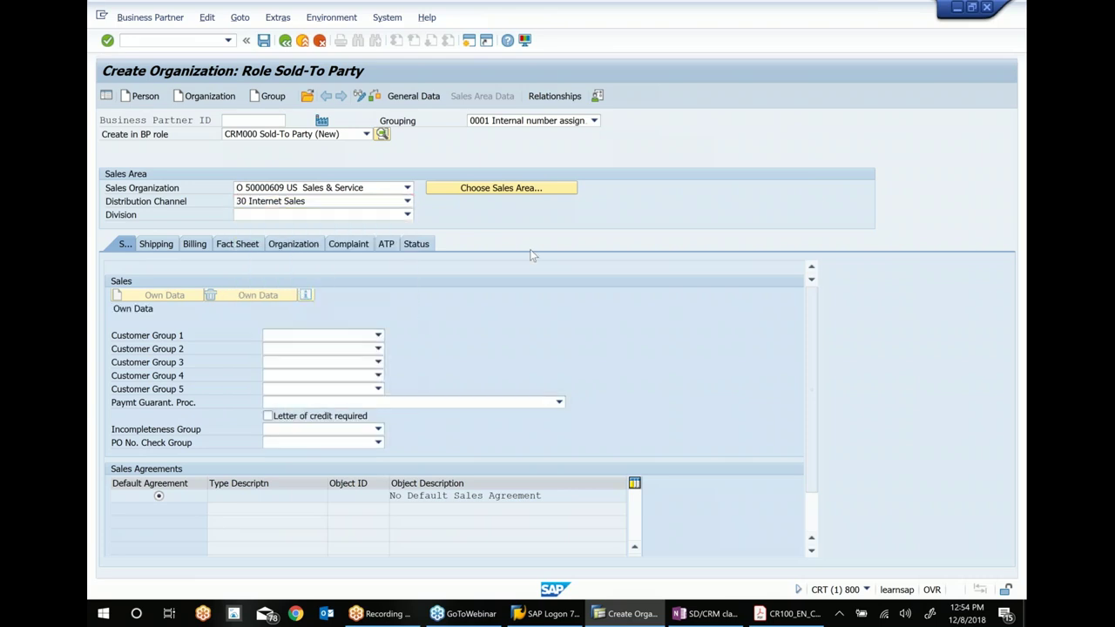
left_click(277, 201)
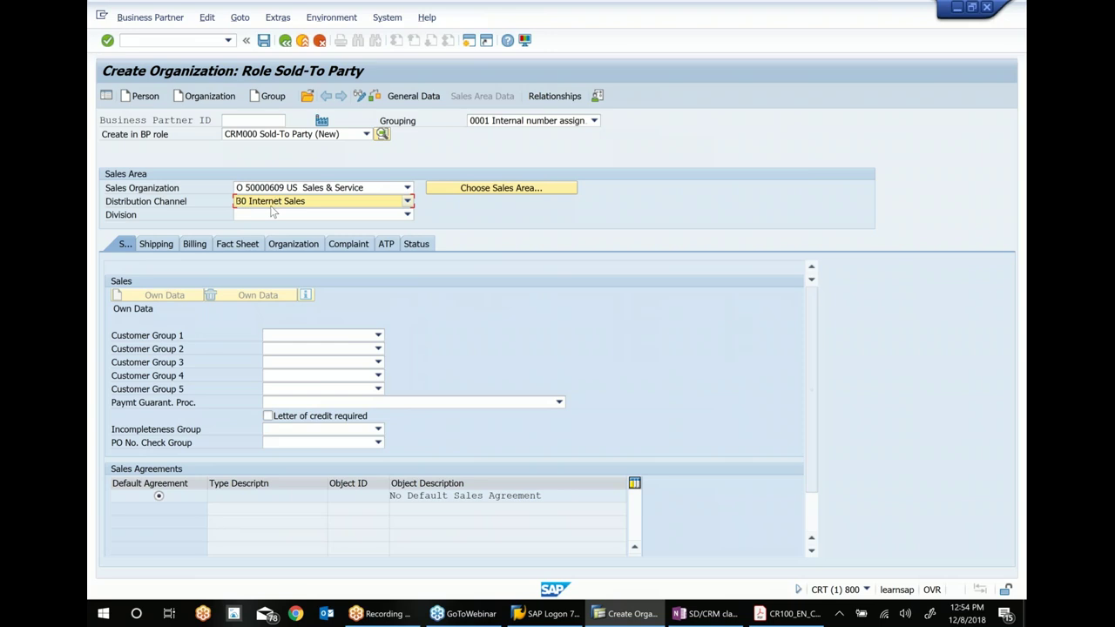
Set Customer Group 1 to 01 Customer Group 01 and Customer Group 2 to AP.
left_click(378, 336)
left_click(335, 348)
left_click(378, 350)
left_click(331, 374)
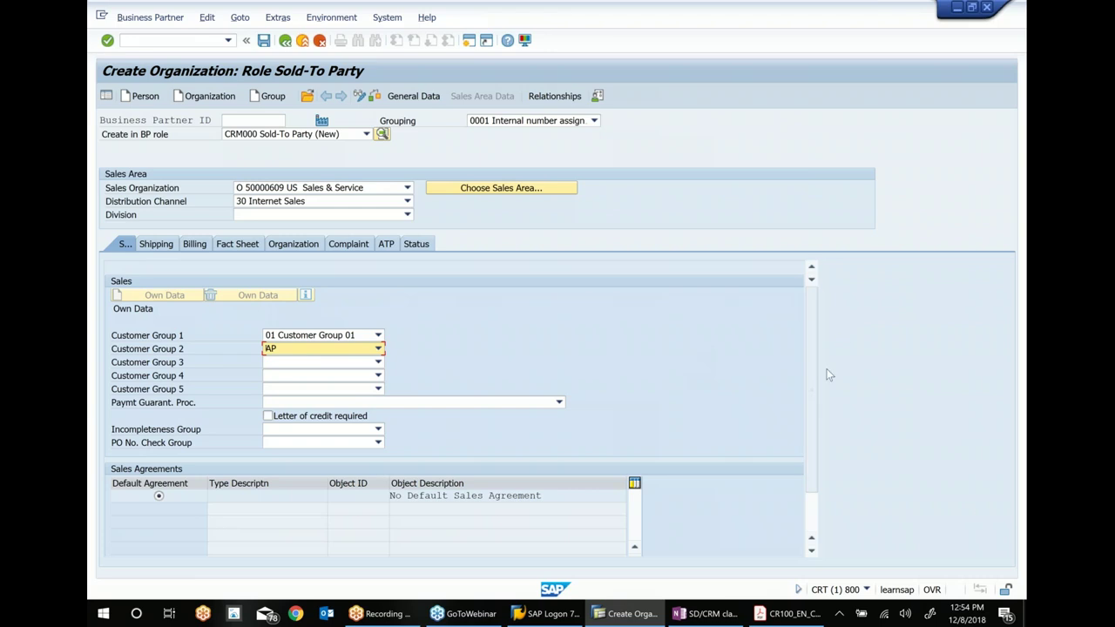
scroll(817, 321, "down", 1)
scroll(829, 370, "up", 1)
left_click(378, 430)
left_click(362, 379)
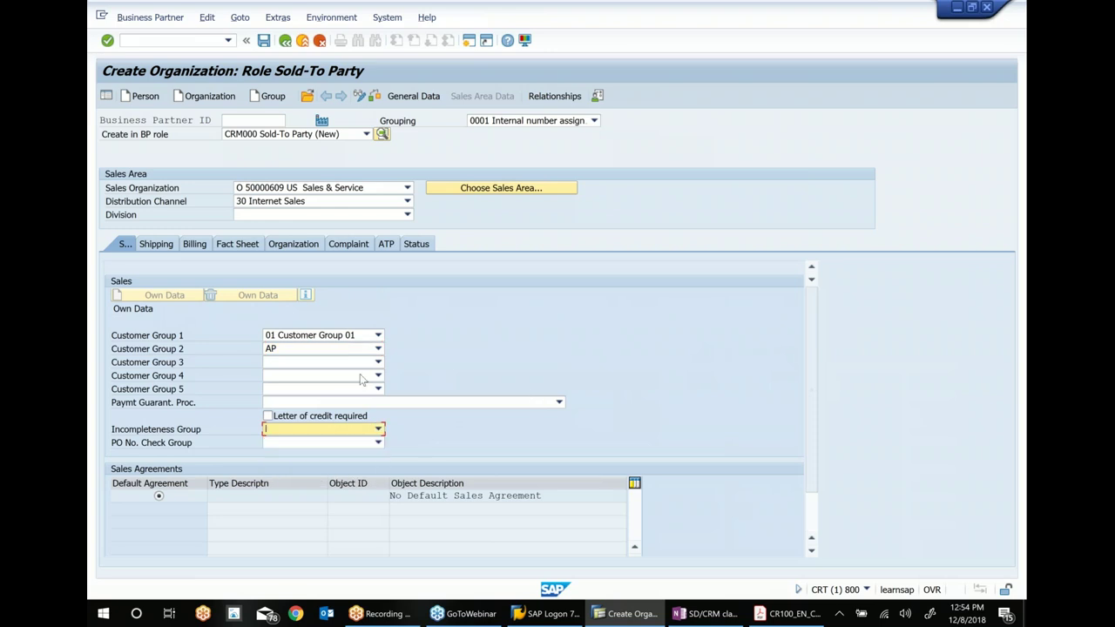
left_click(166, 245)
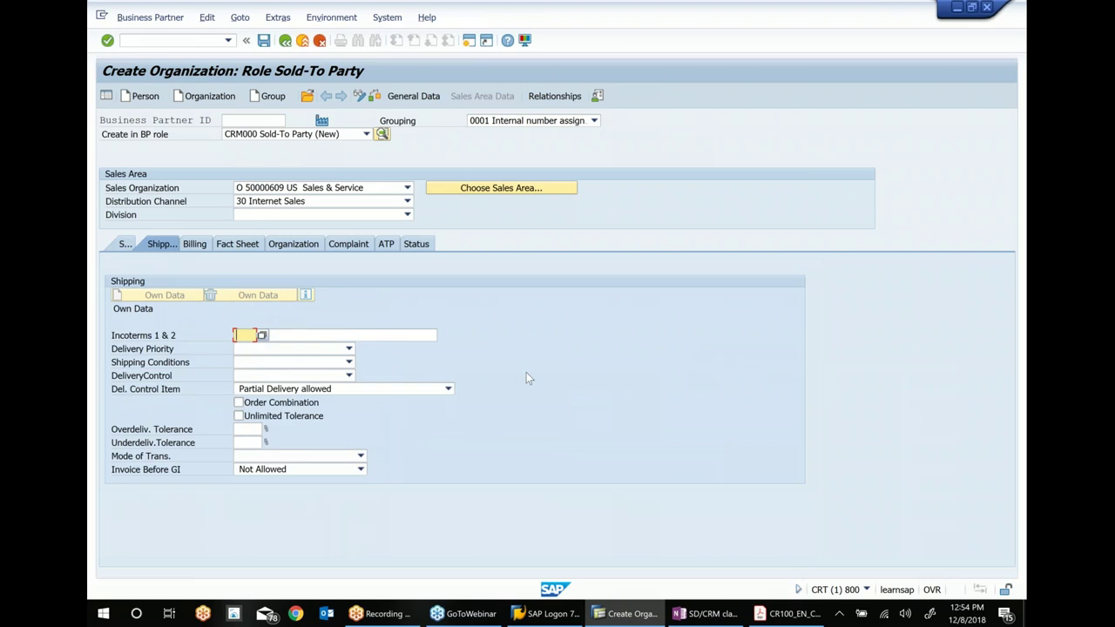
Enter Incoterms FOB with location warehouse and delivery priority 1 High.
type("fob")
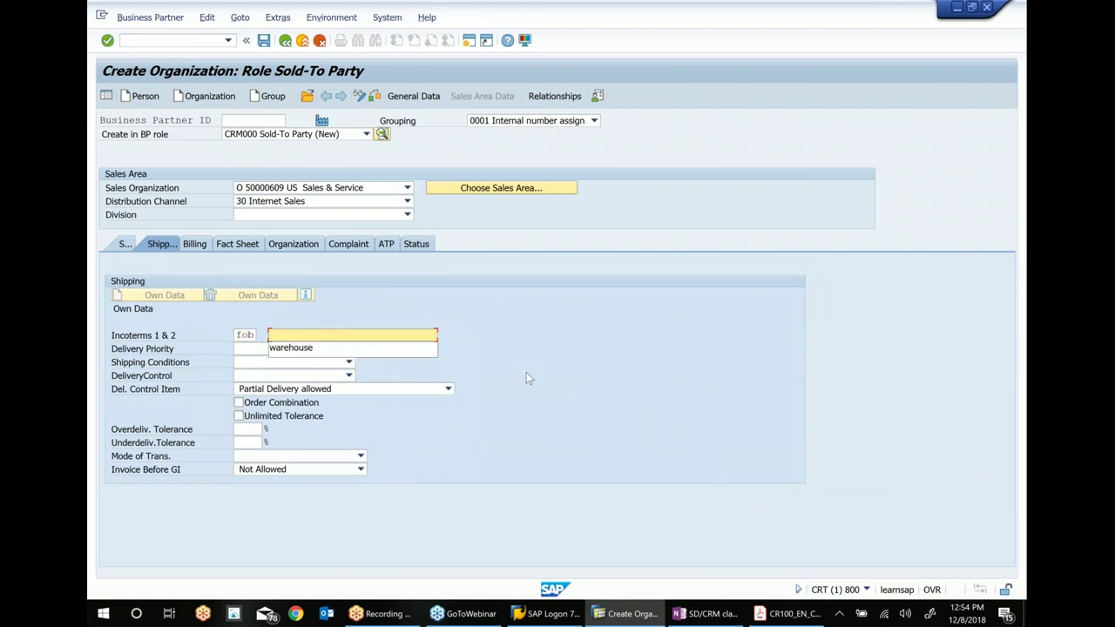
key("Down")
key("Return")
key("Tab")
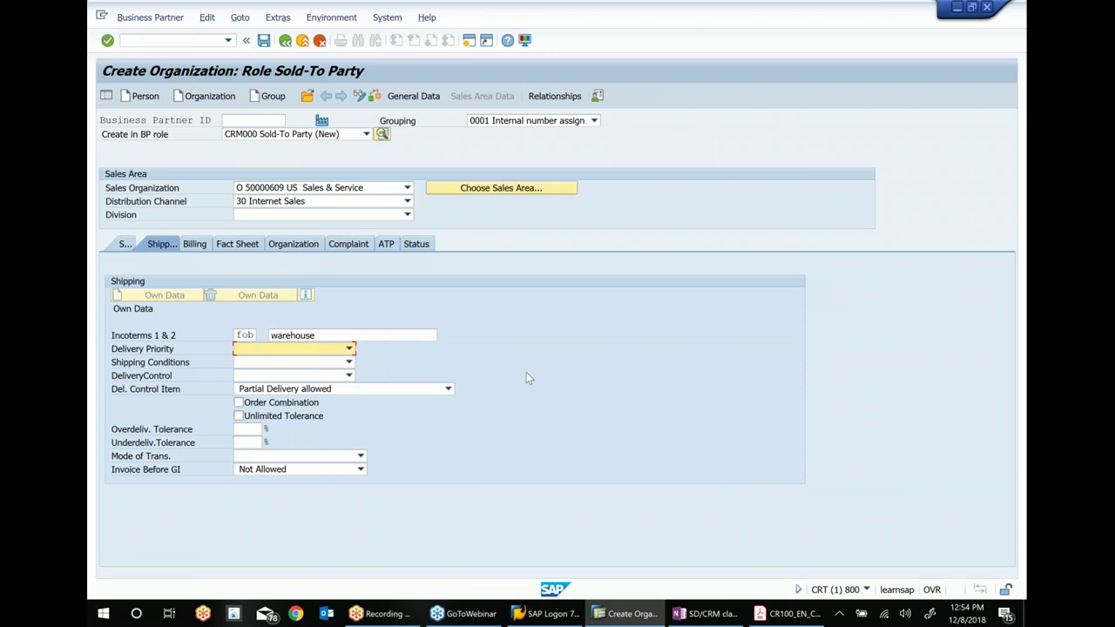
key("F4")
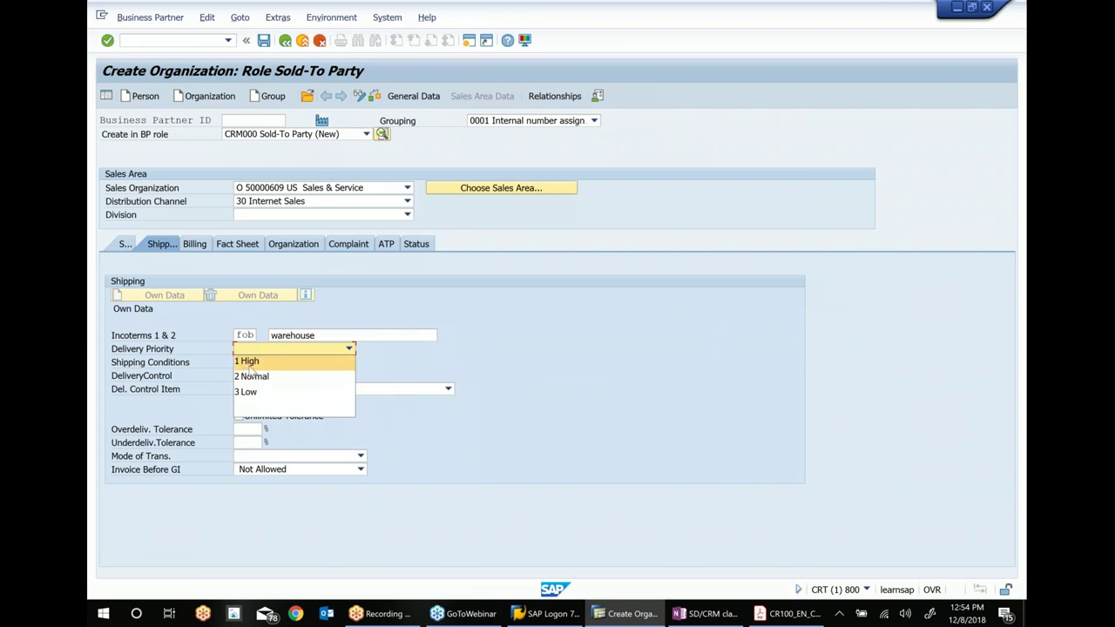
left_click(247, 360)
Set shipping conditions 02 Standard, keep partial item delivery, and clear delivery control.
left_click(348, 361)
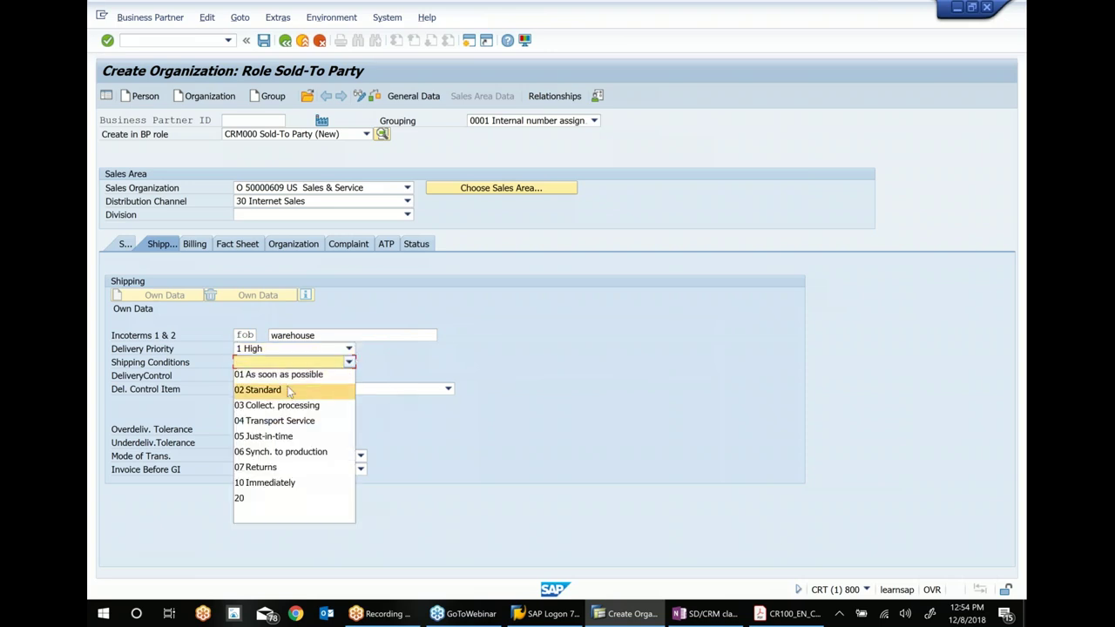
left_click(291, 389)
left_click(349, 376)
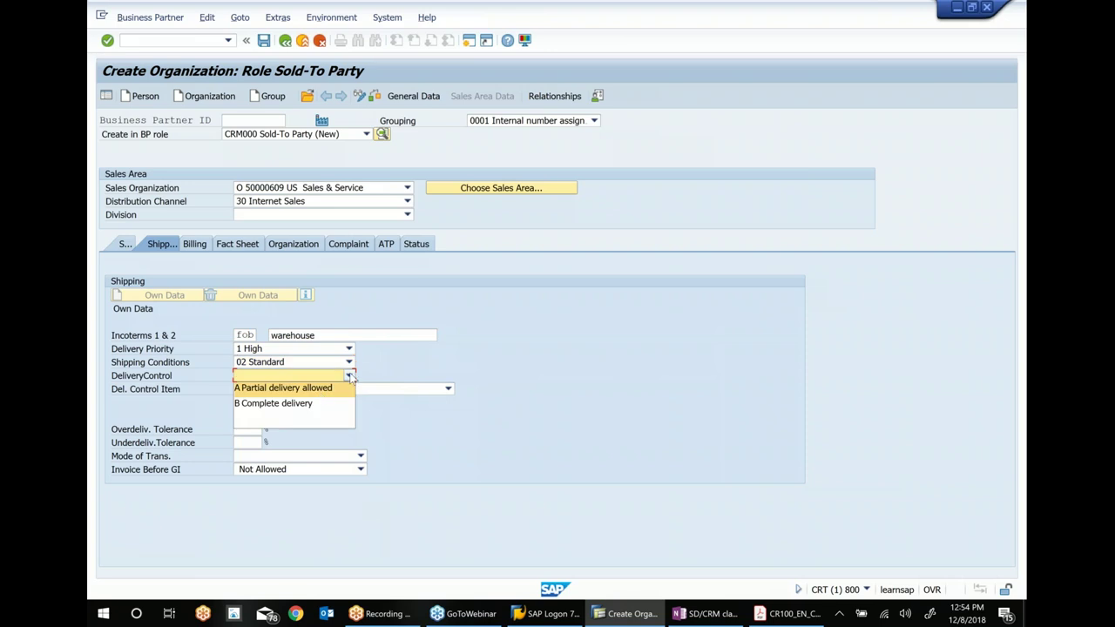
left_click(307, 406)
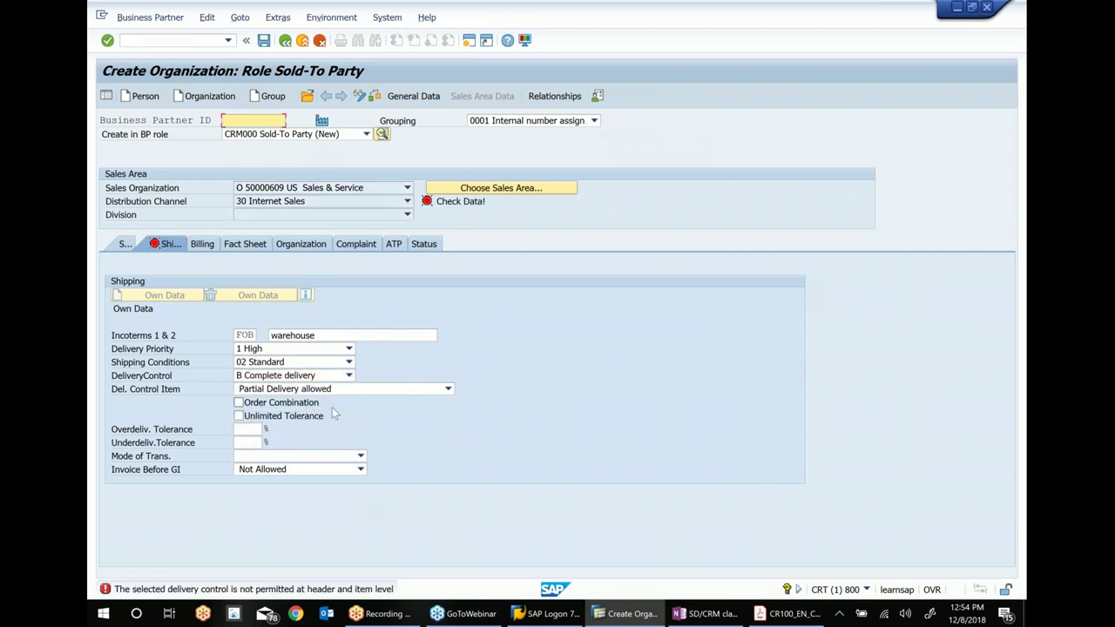
left_click(449, 390)
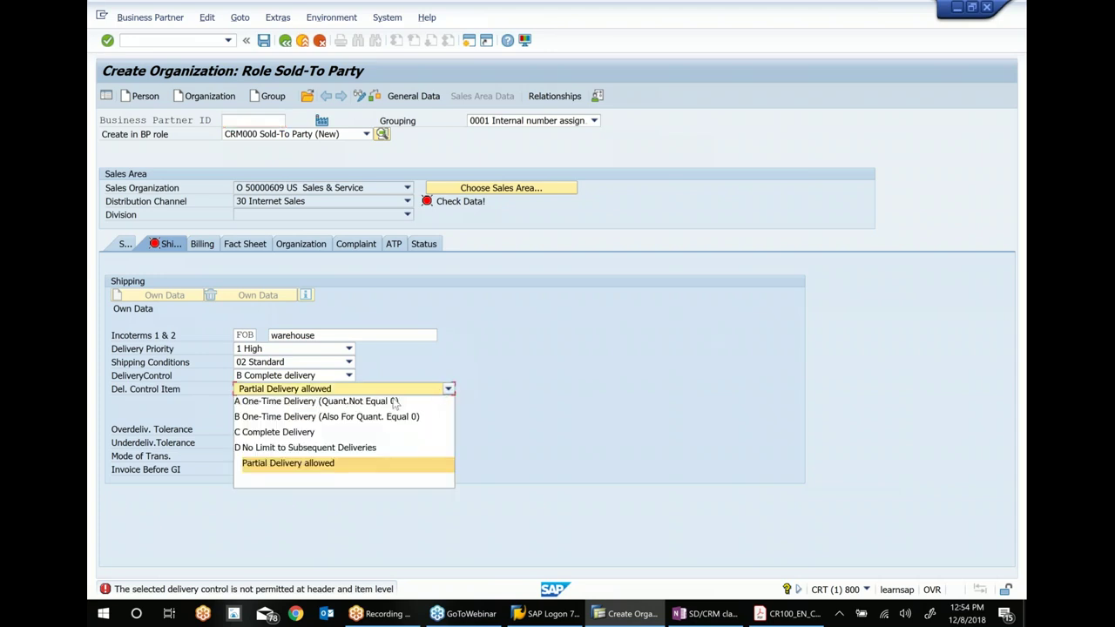
left_click(309, 472)
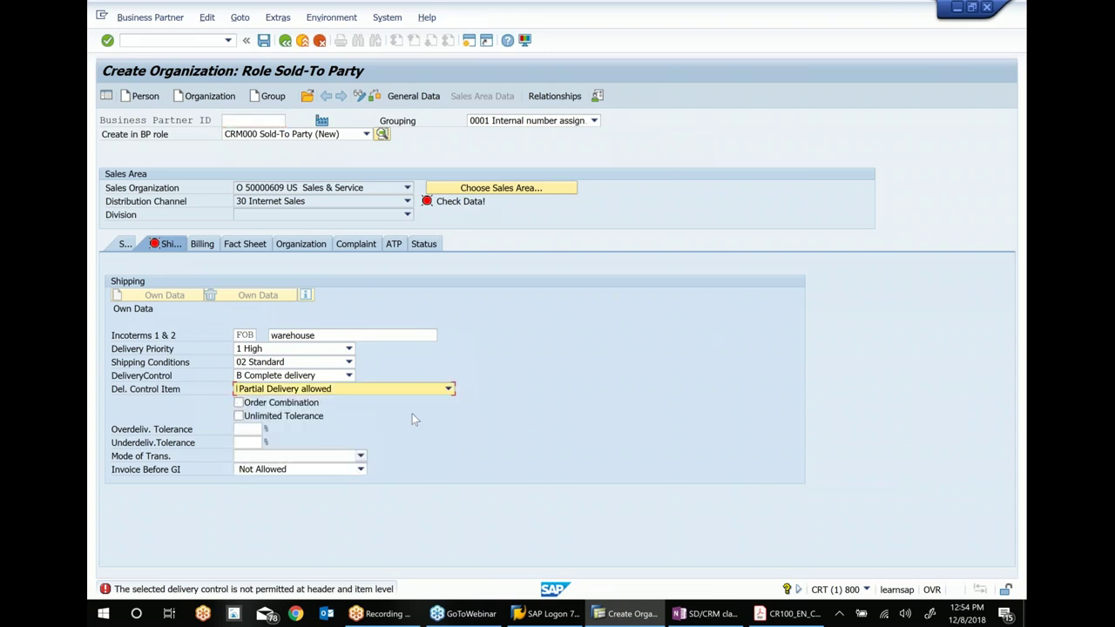
left_click(349, 375)
left_click(314, 414)
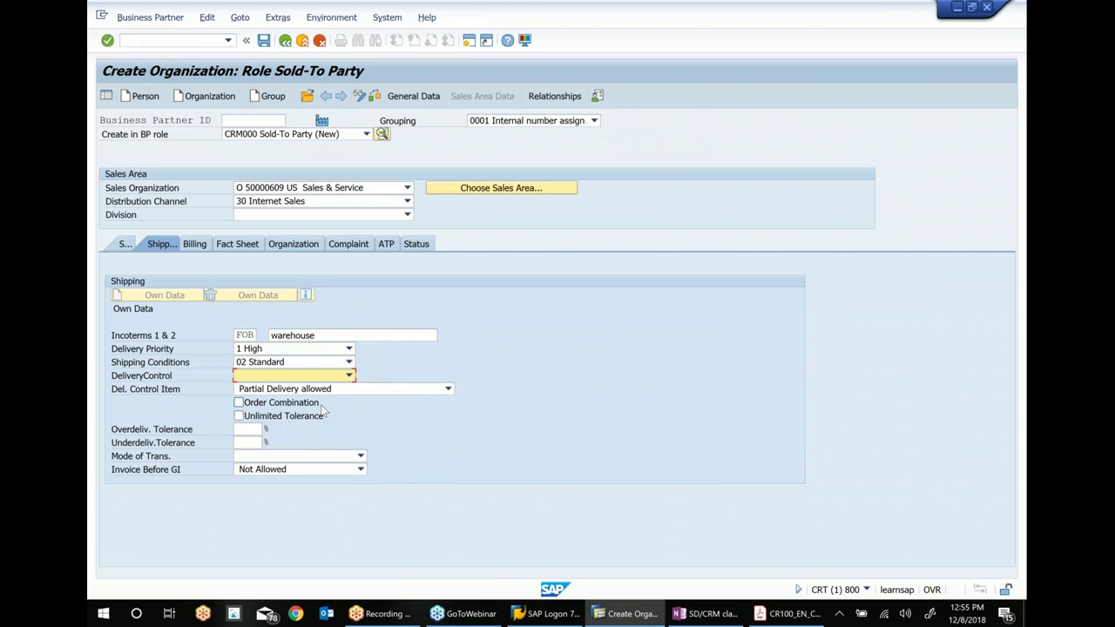
Set billing pricing procedure 1 Standard, exchange rate type 0011 and currency USD.
left_click(195, 245)
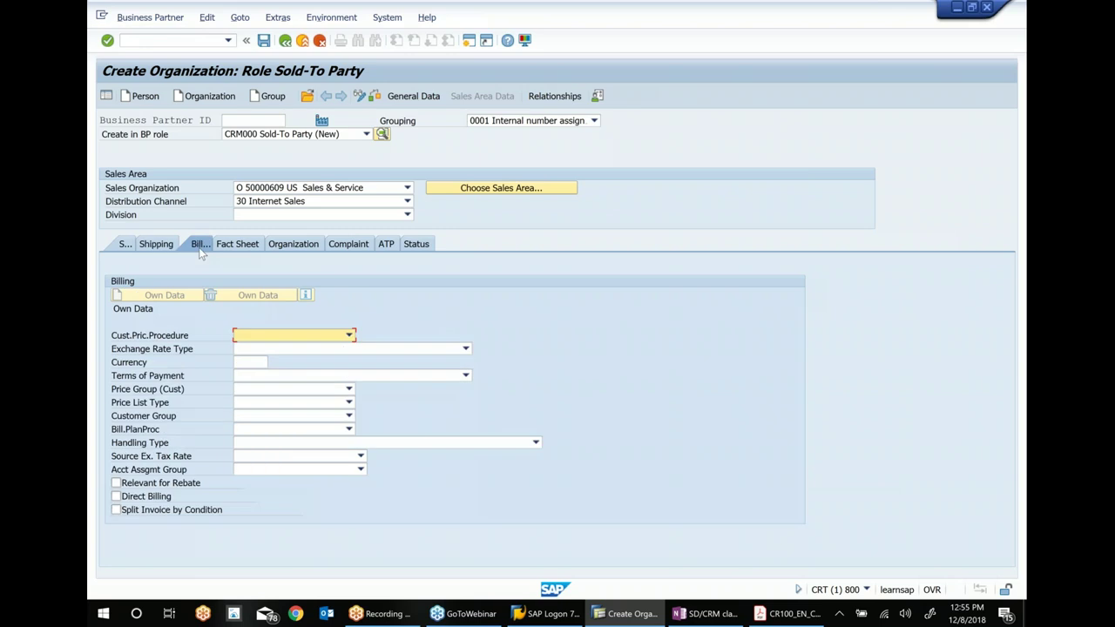
left_click(349, 335)
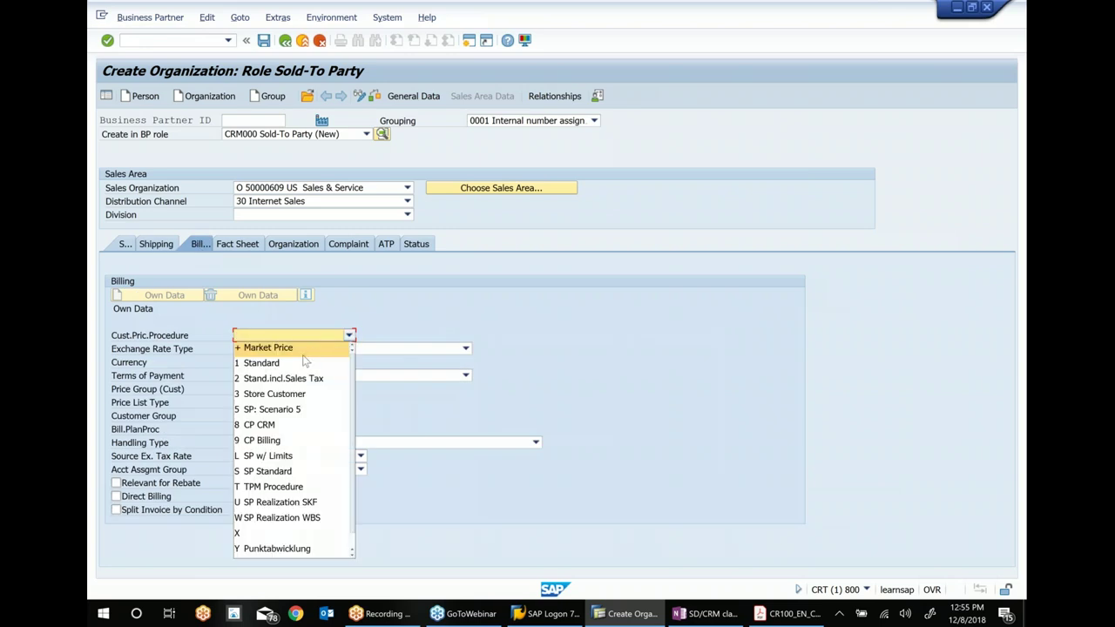
left_click(289, 365)
left_click(465, 348)
left_click(320, 378)
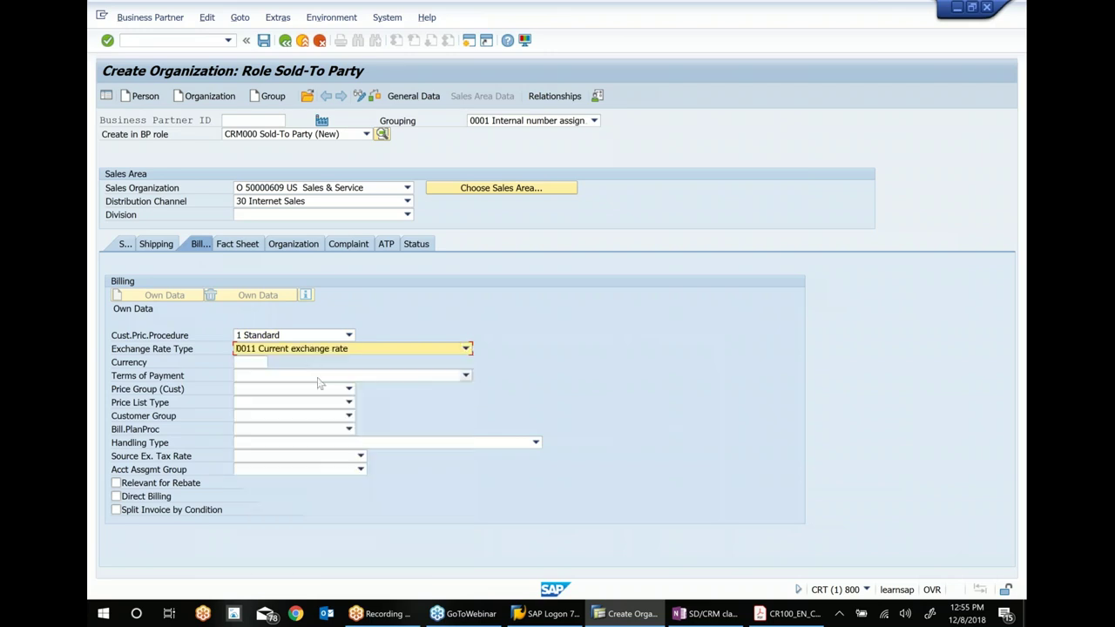
left_click(262, 364)
type("usd")
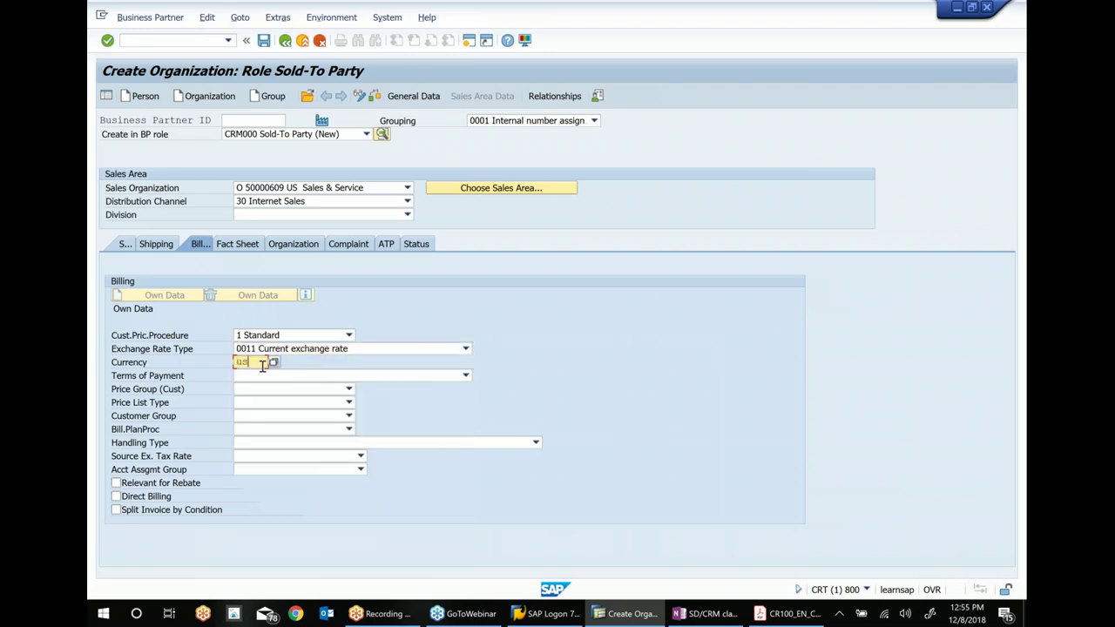
key("Return")
Set payment term 0001 and price list type 01 Wholesale.
left_click(467, 376)
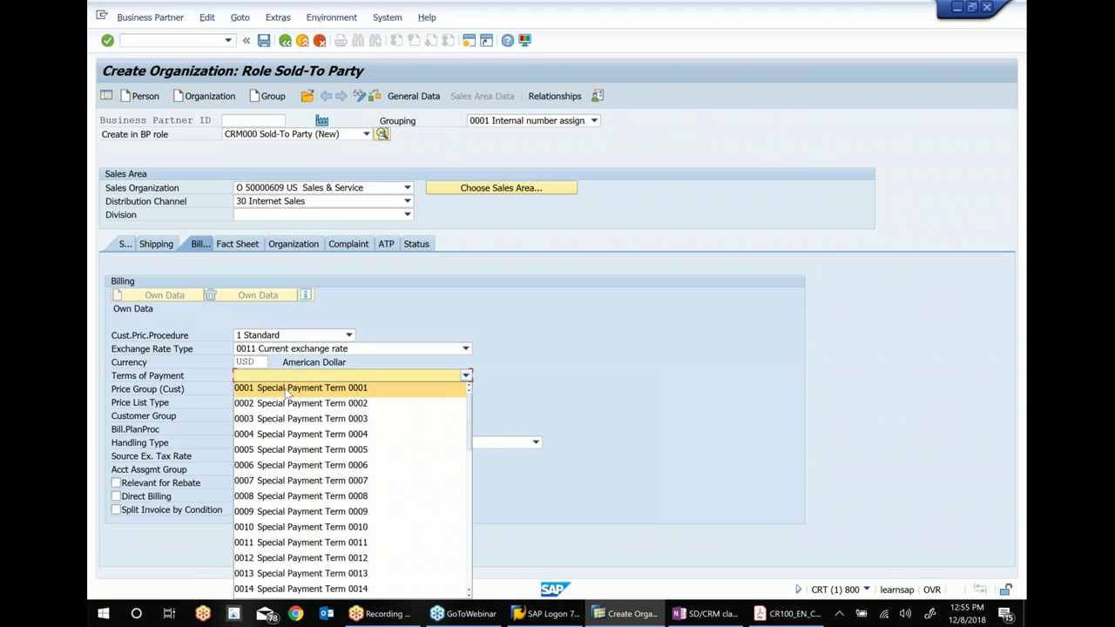
left_click(289, 389)
left_click(348, 403)
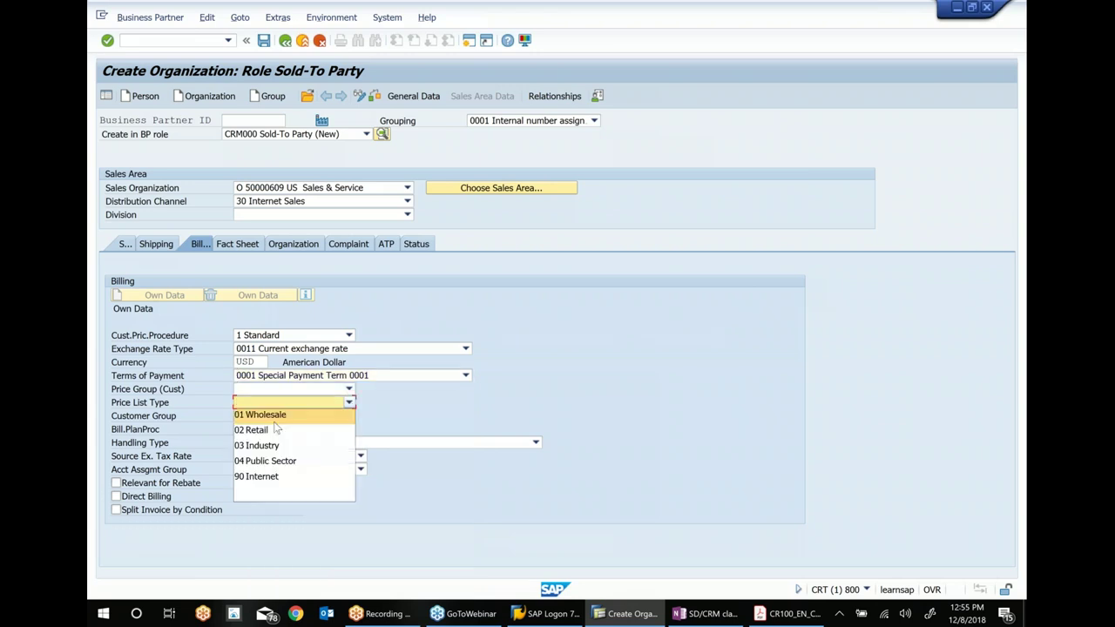
left_click(272, 415)
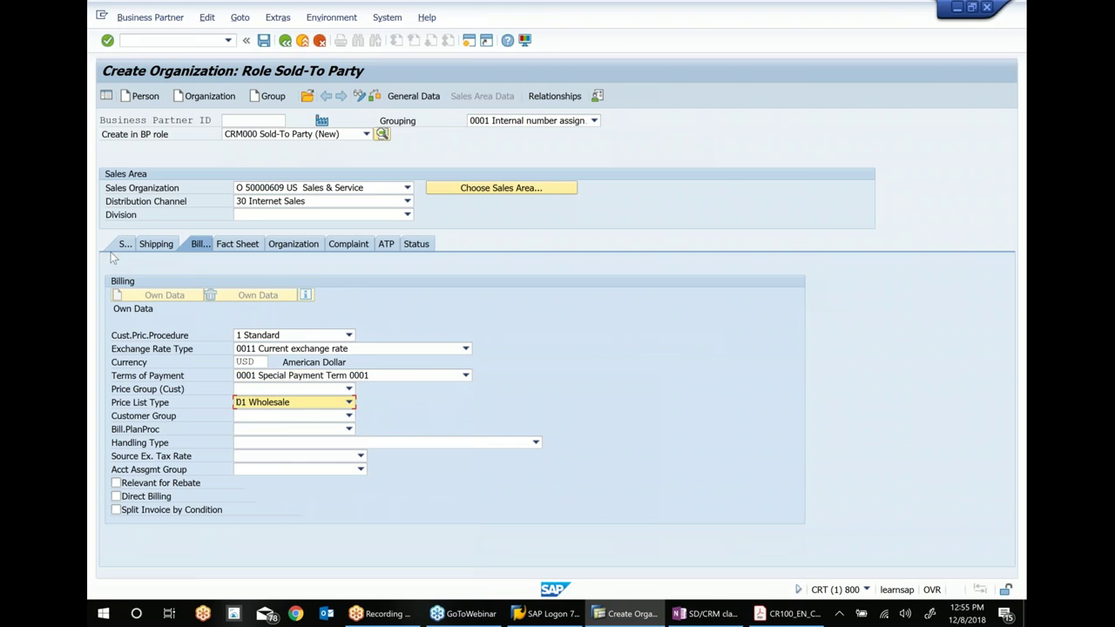
key("F4")
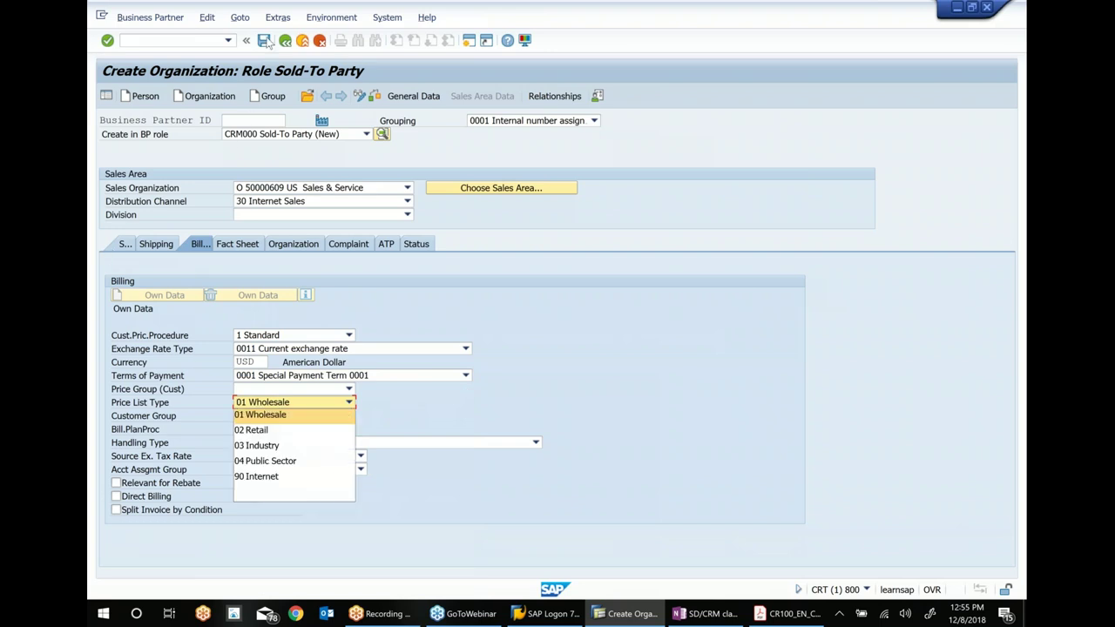
key("Escape")
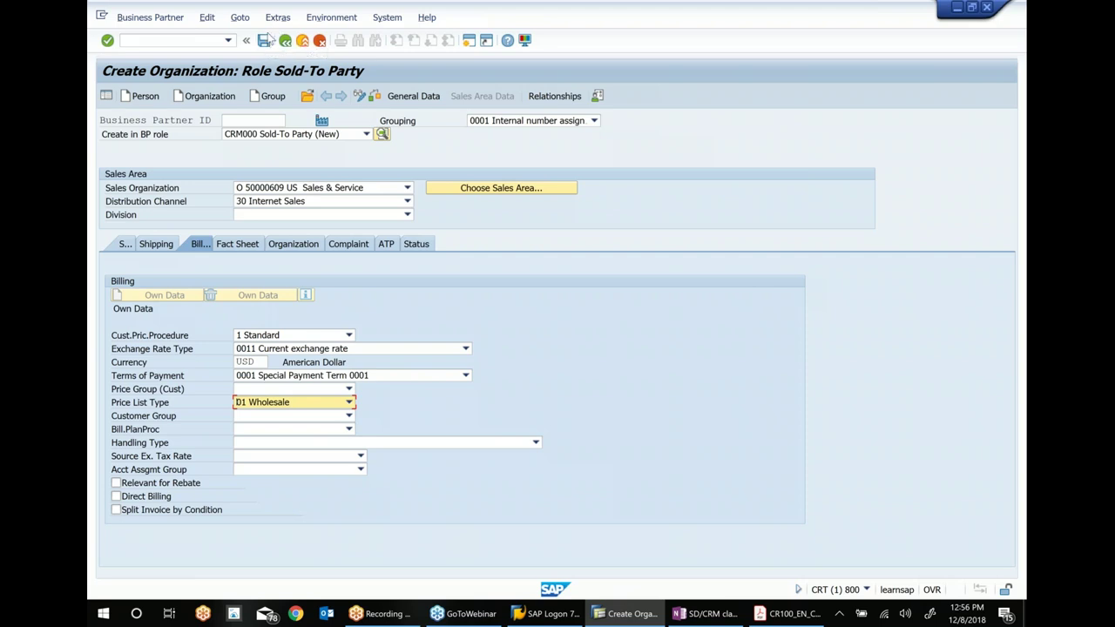
Save the sold-to party and select its newly assigned business partner number.
left_click(265, 41)
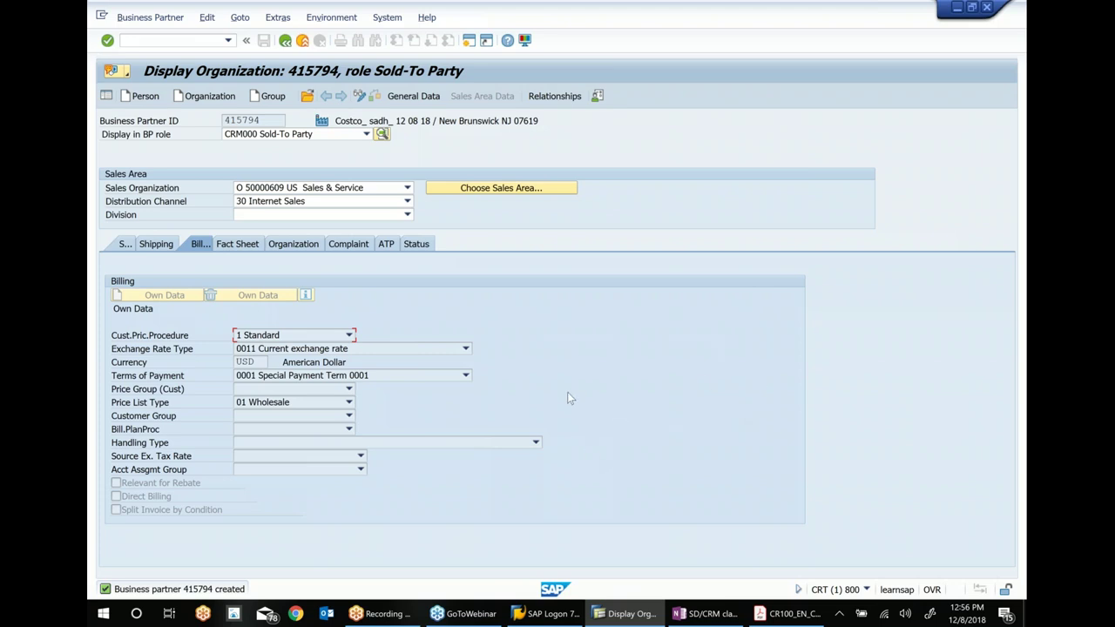
double_click(248, 120)
key("ctrl+c")
Append '....415794' to OneNote's sold-to exercise line, then return SAP to Easy Access.
left_click(784, 615)
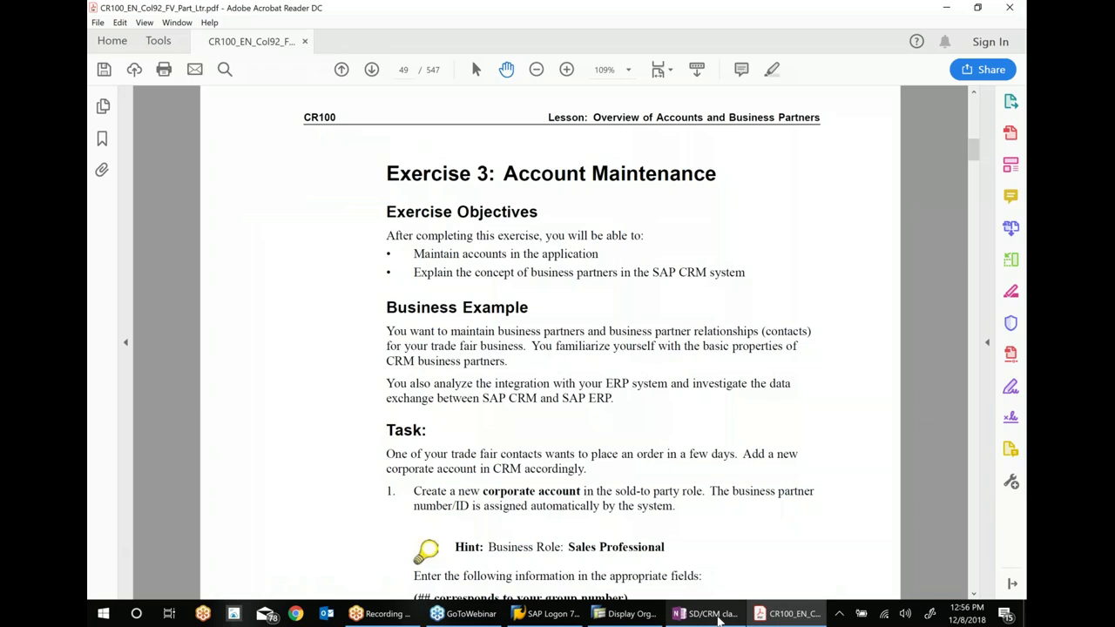
left_click(712, 615)
left_click(408, 340)
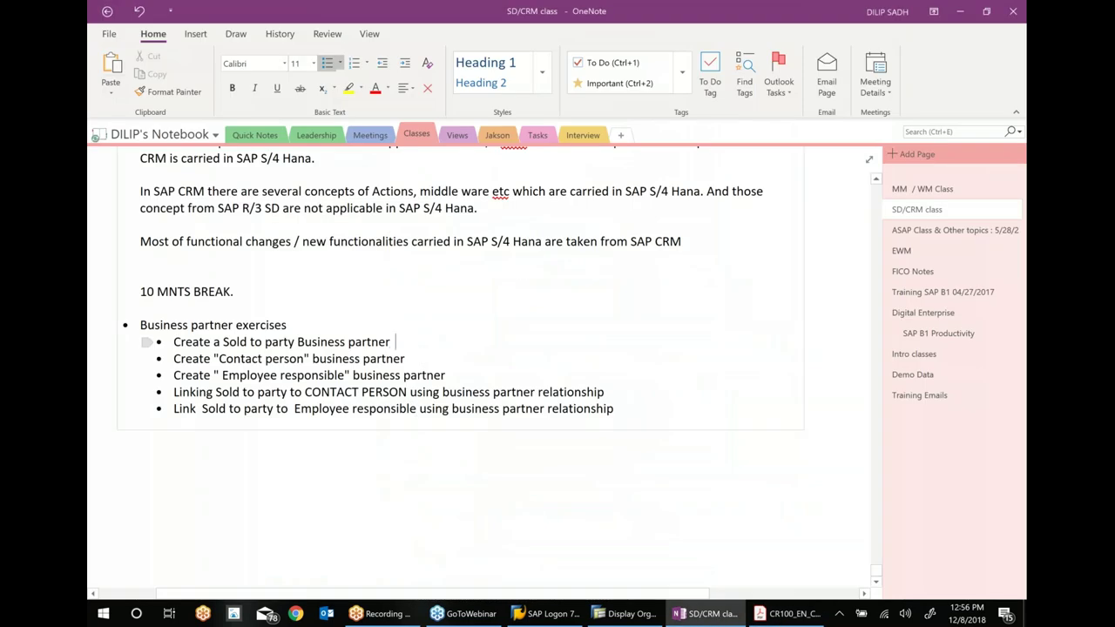
key("BackSpace")
type("....")
key("ctrl+v")
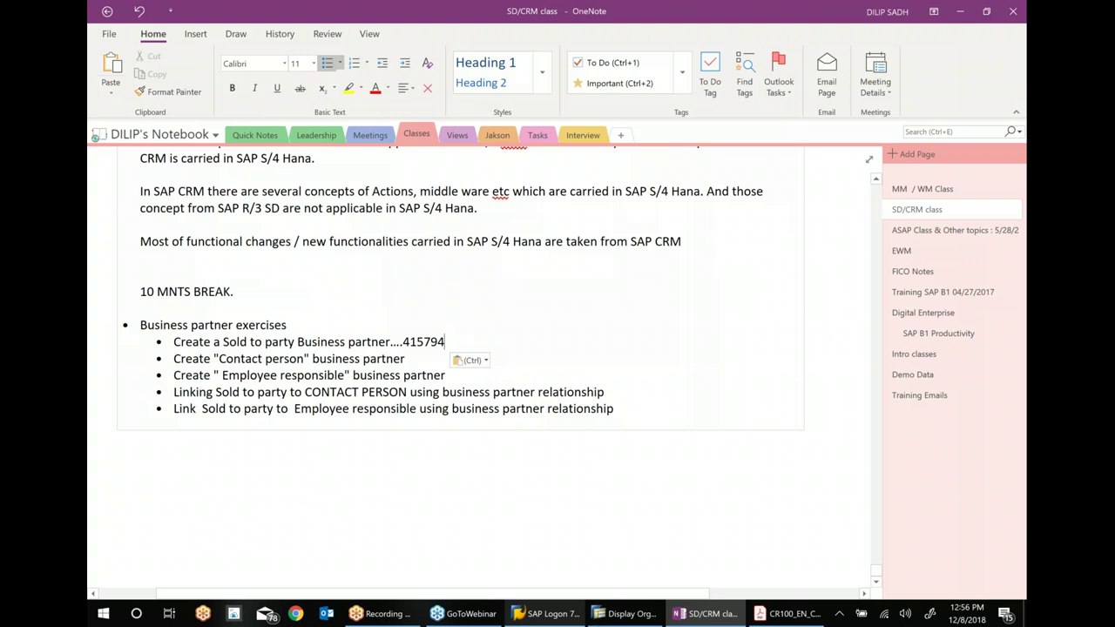
left_click(615, 614)
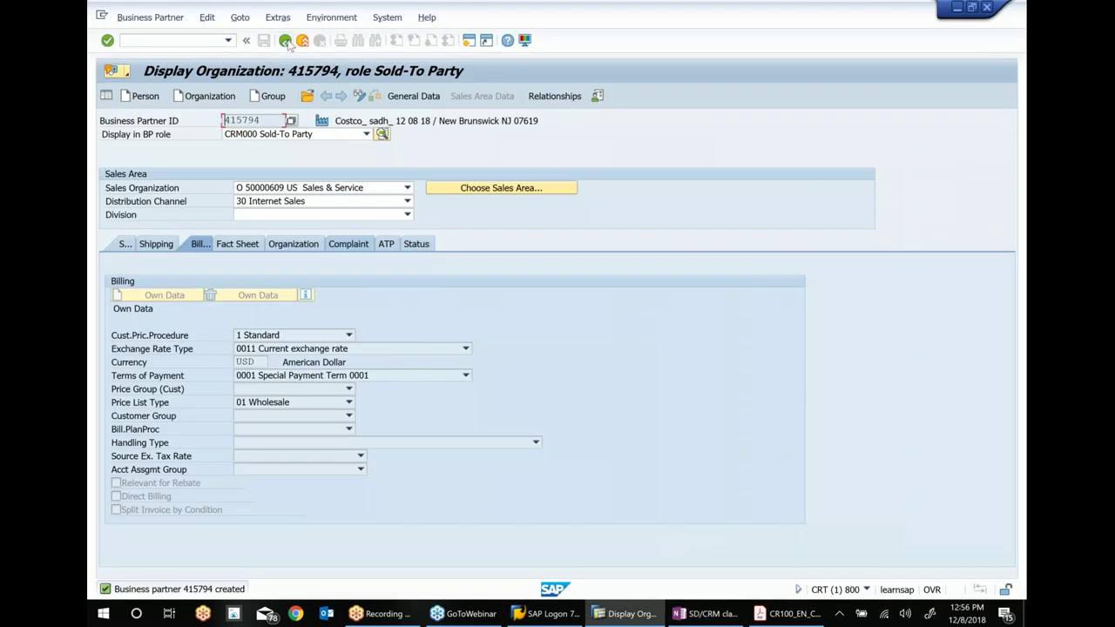
left_click(285, 40)
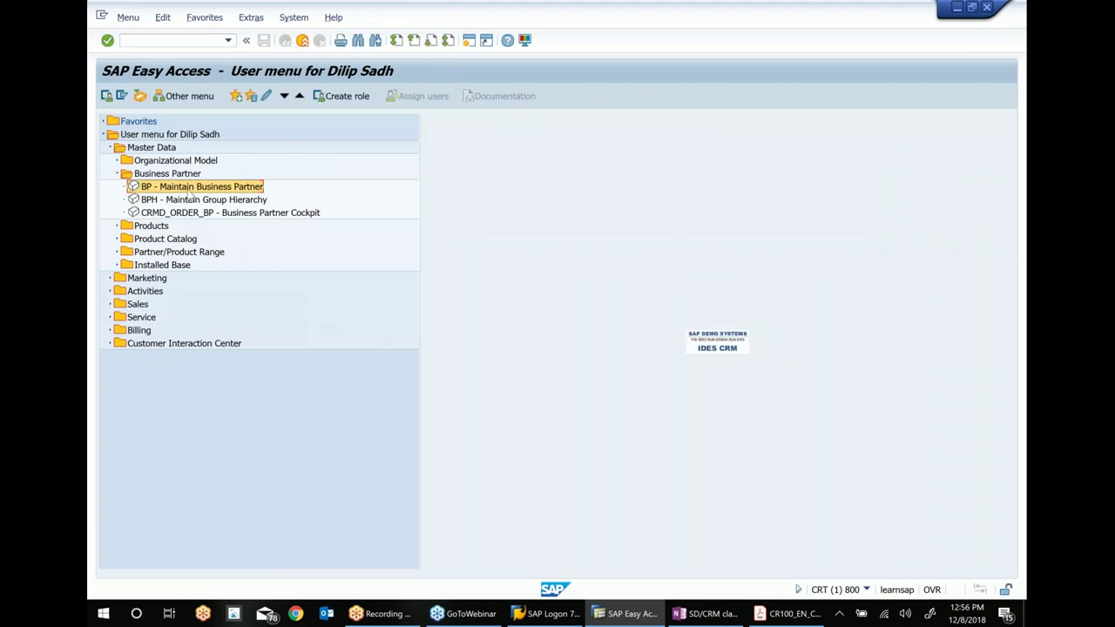
double_click(187, 193)
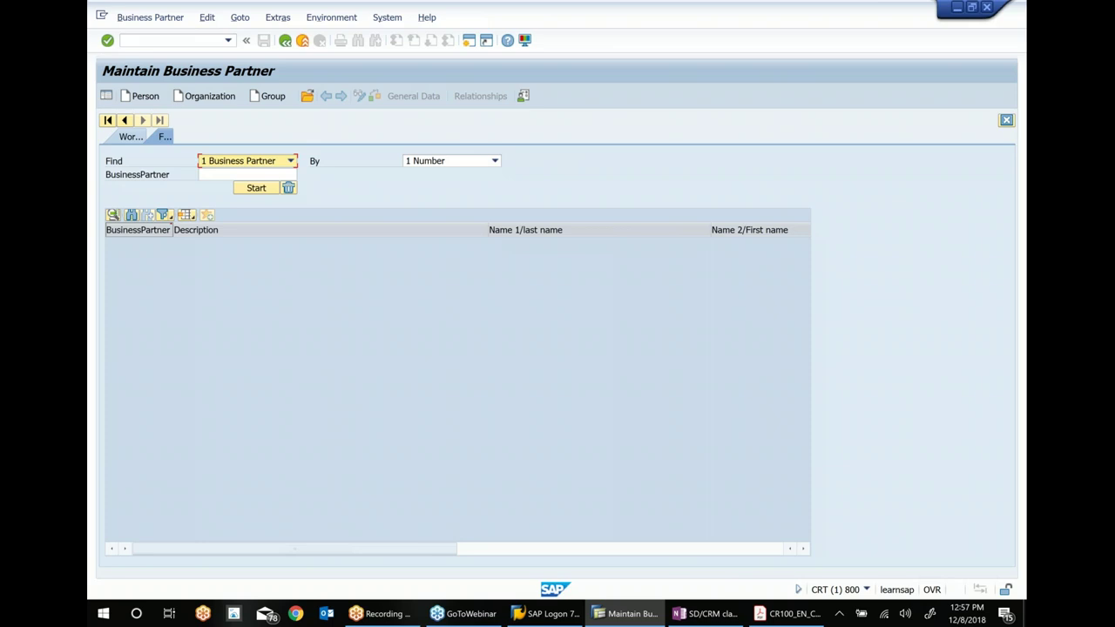
left_click(208, 97)
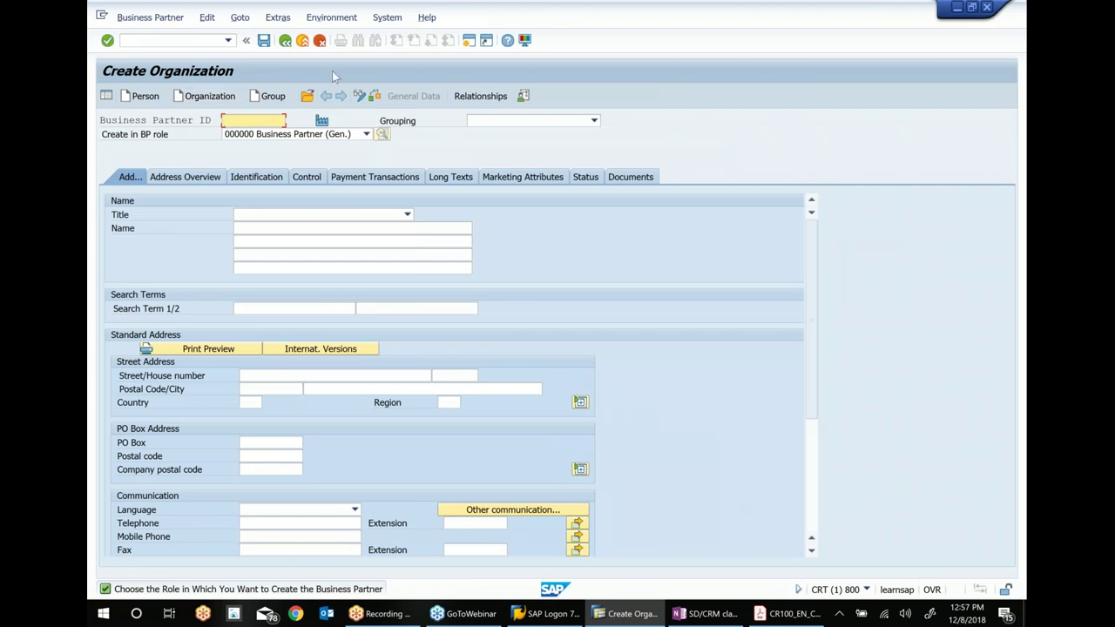
left_click(299, 47)
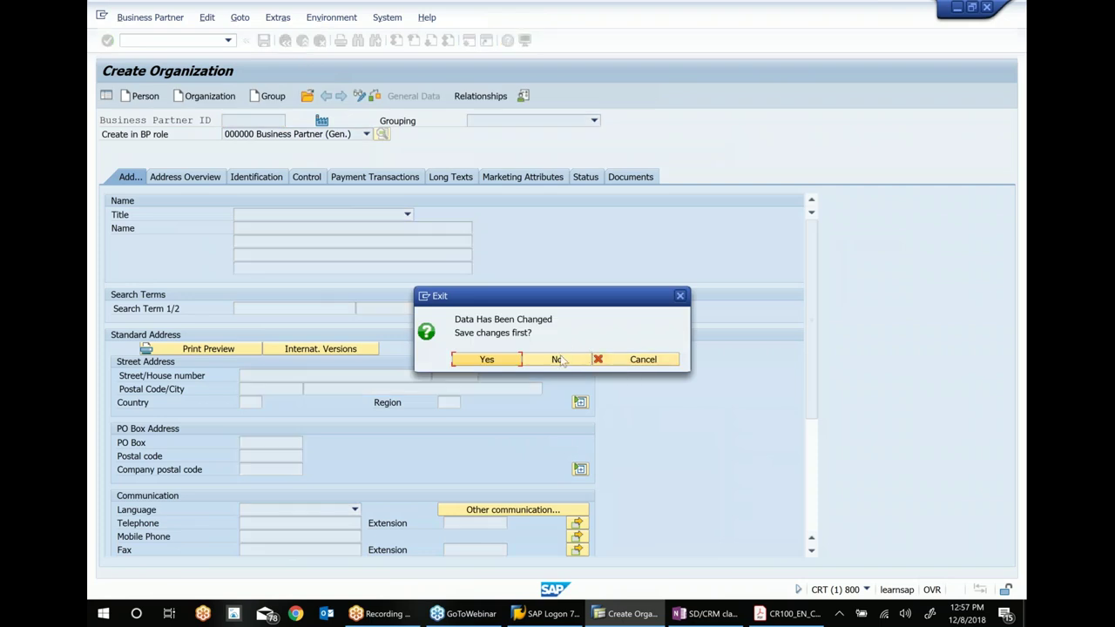
left_click(557, 359)
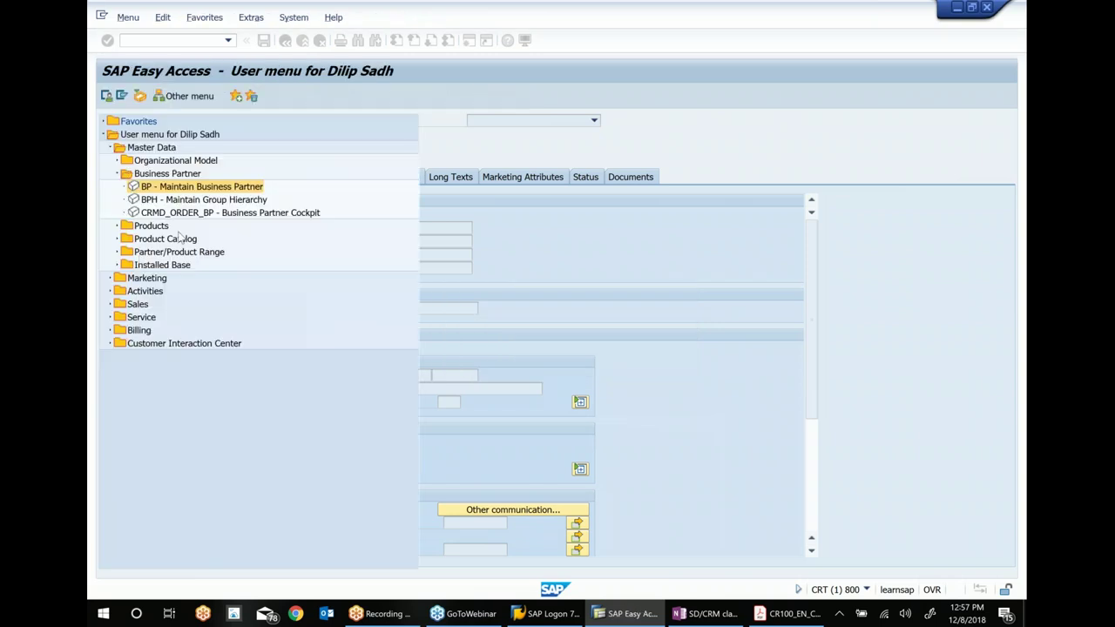
Create a new person business partner in role BUP001 Contact Person.
double_click(199, 187)
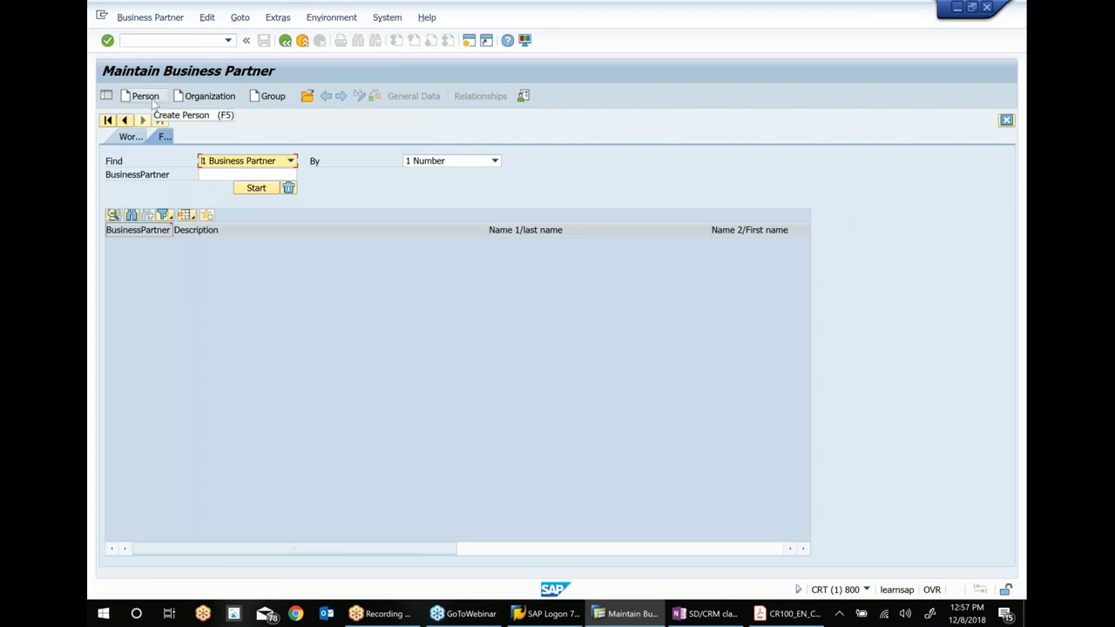
key("F5")
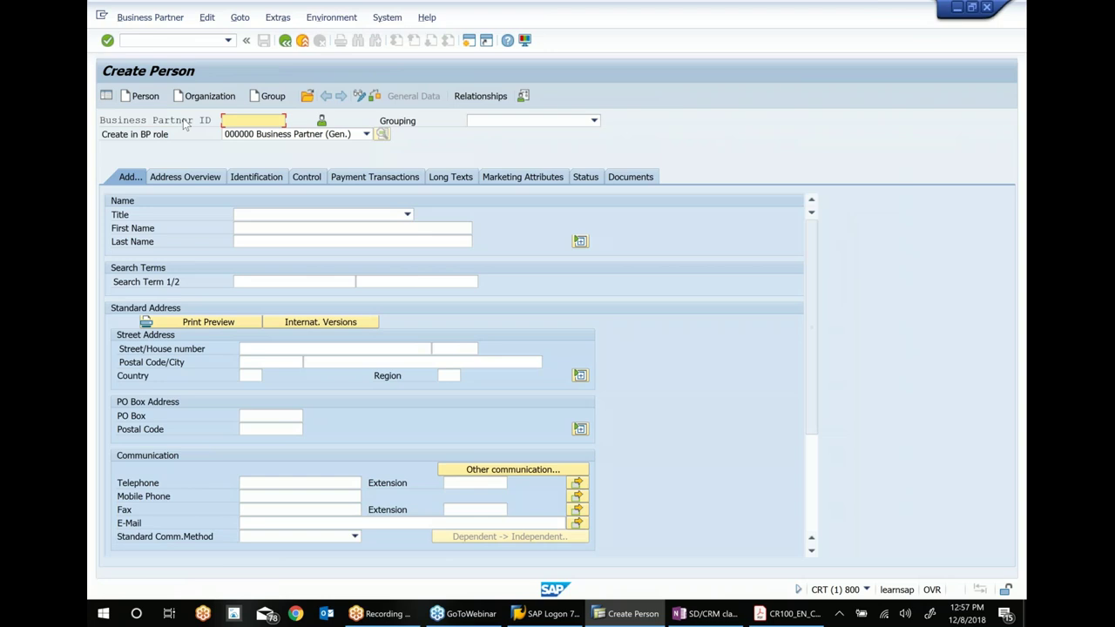
left_click(365, 135)
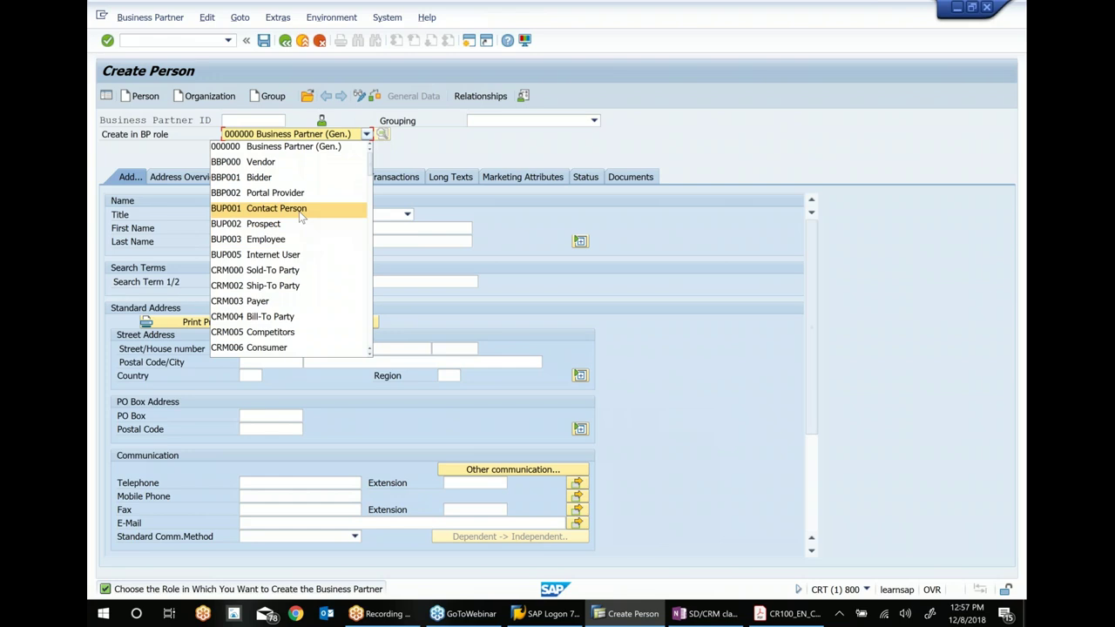
left_click(299, 210)
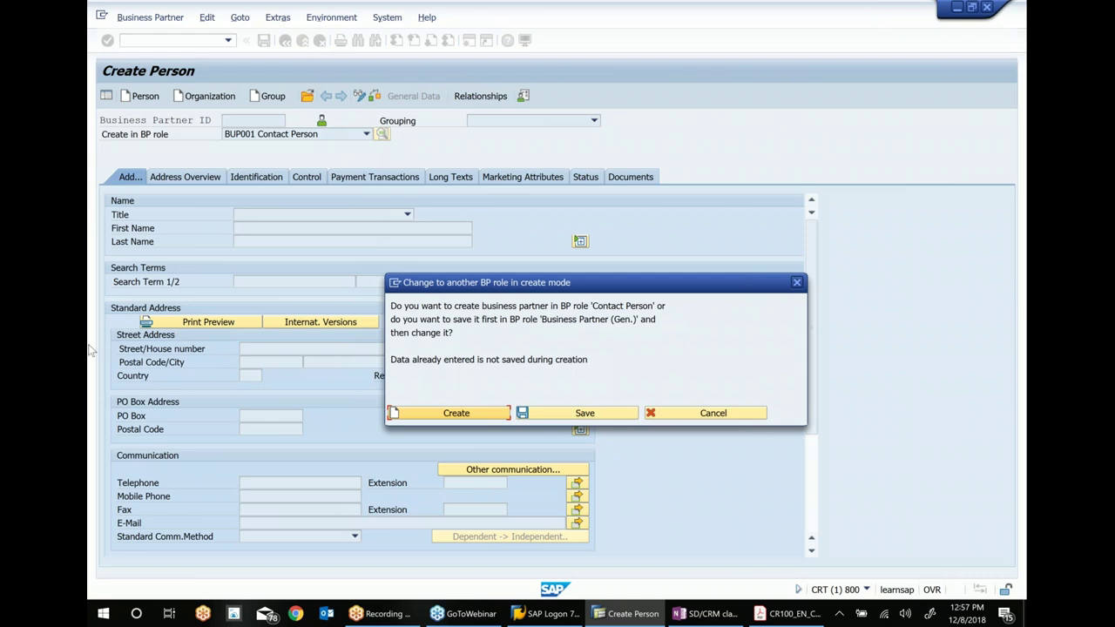
left_click(456, 413)
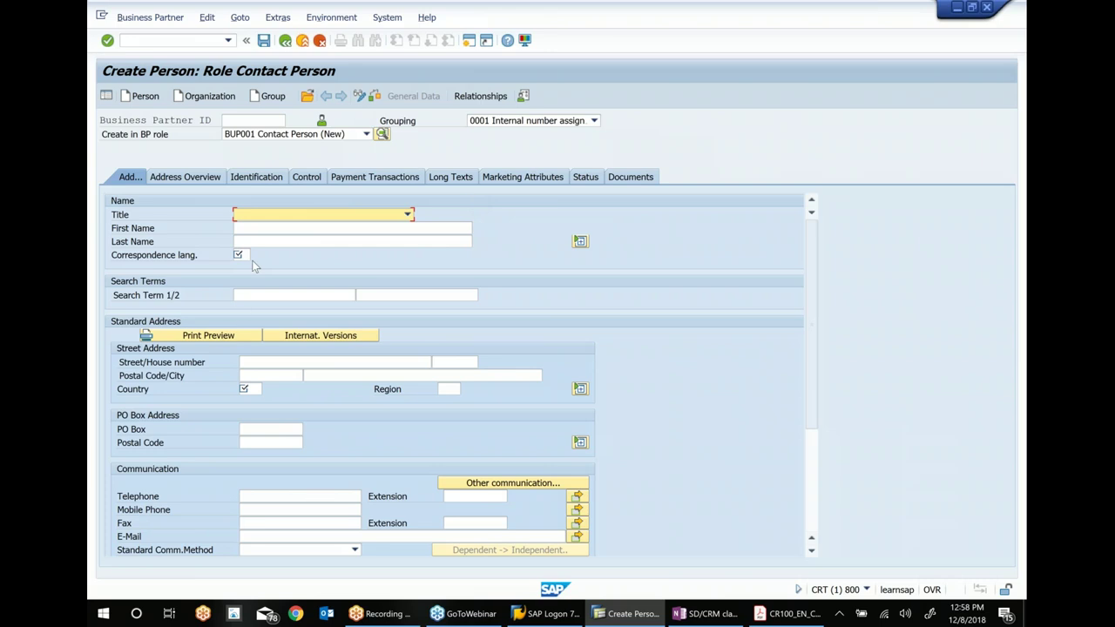
Enter the contact's first and last name with correspondence language EN.
left_click(272, 229)
type("Mi")
key("Down")
key("Return")
key("Tab")
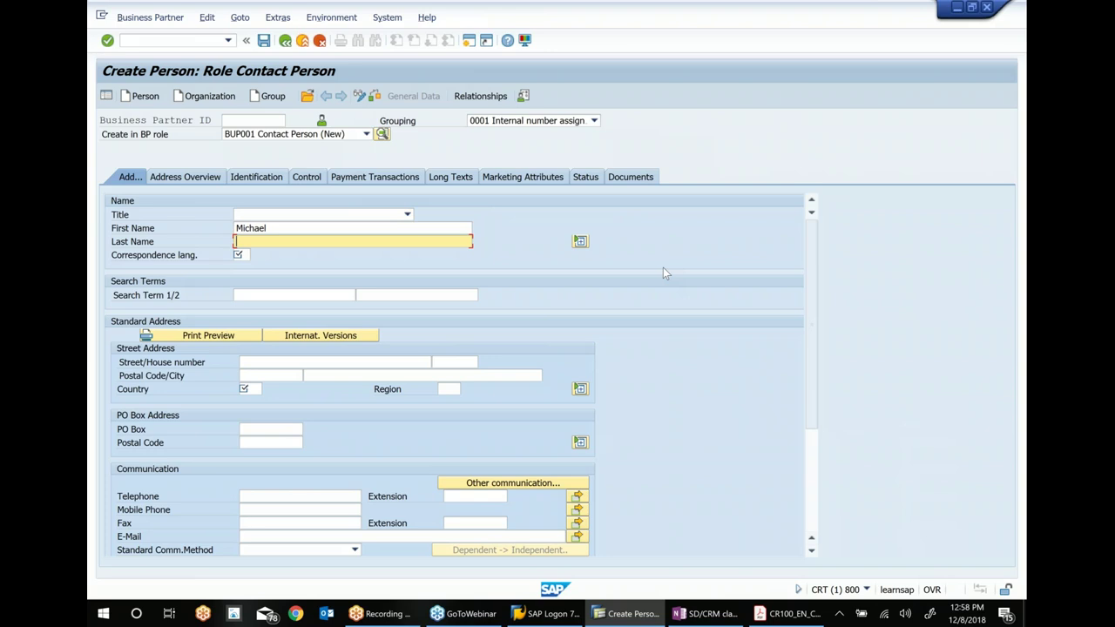
key("BackSpace")
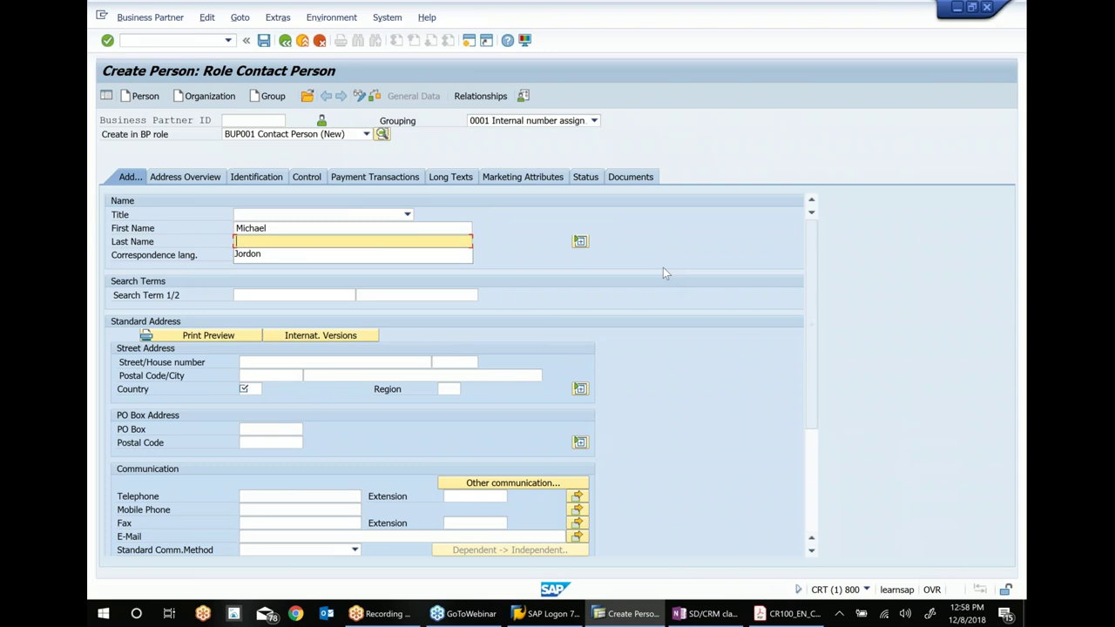
type("Ru")
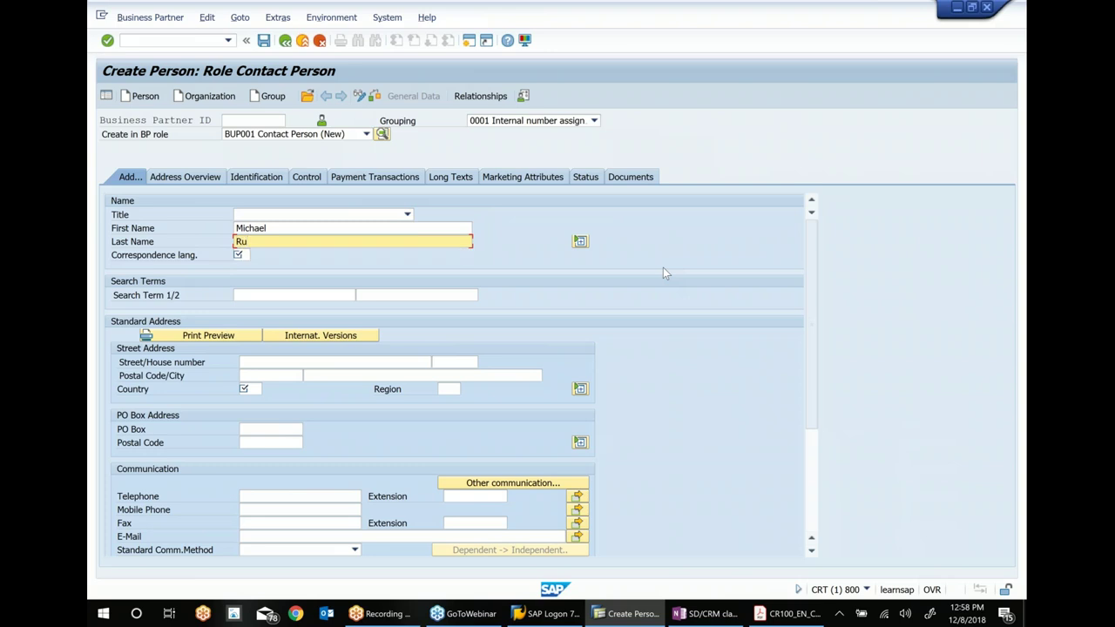
type("thrford")
left_click(243, 253)
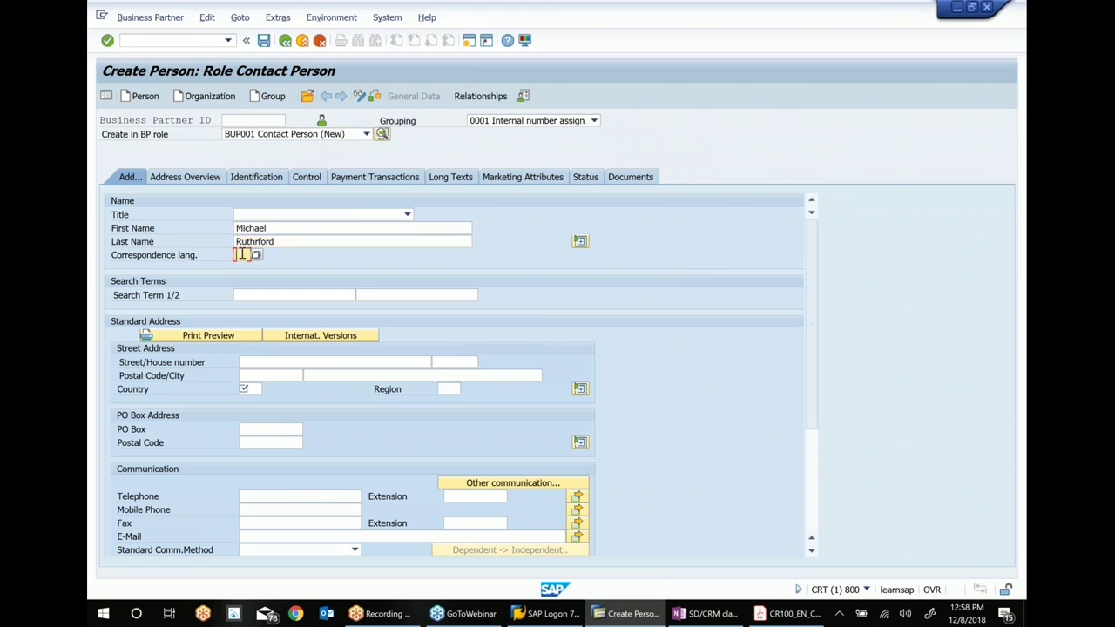
type("en")
key("Return")
Enter the contact's street address, postal code and city, country US, region NJ.
left_click(265, 362)
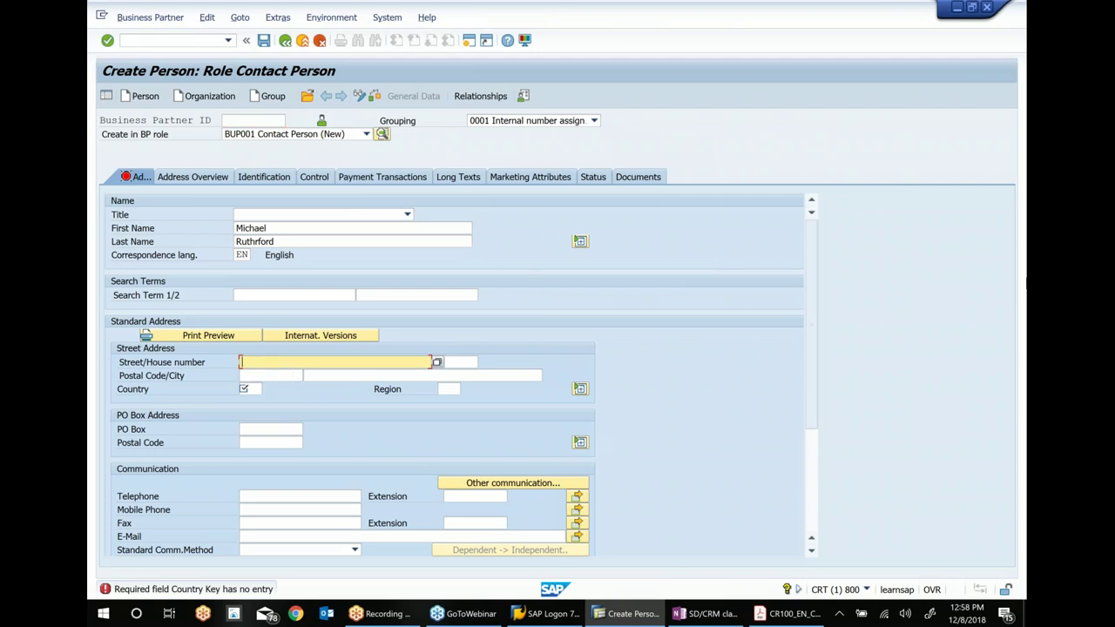
type("Route # 1")
key("Tab")
type("1234")
key("Tab")
key("Return")
key("Tab")
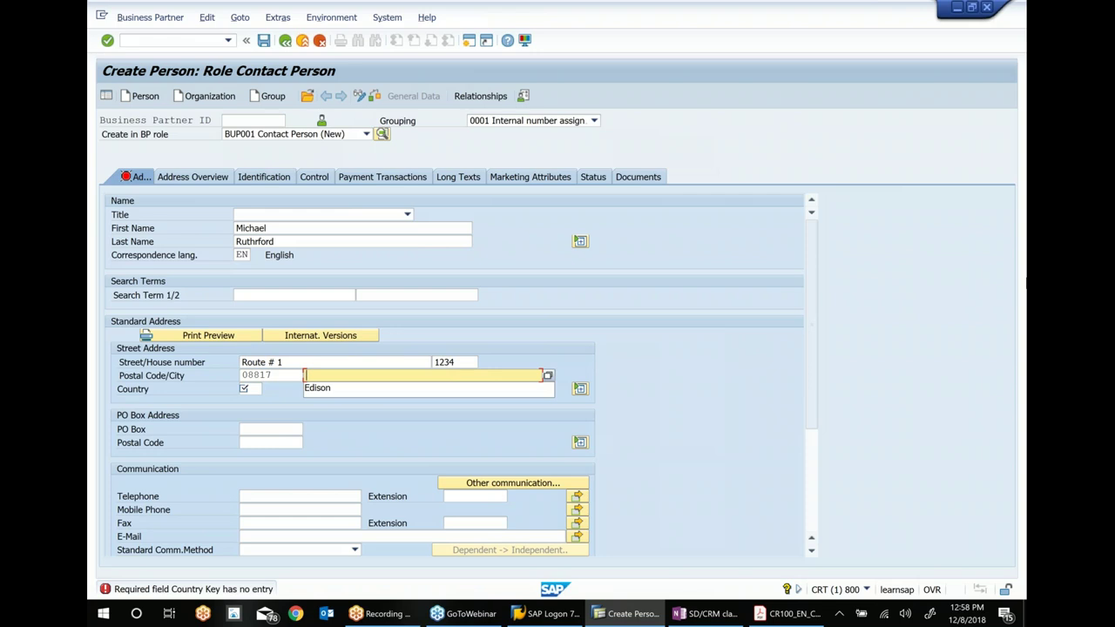
key("Down")
key("Return")
key("Tab")
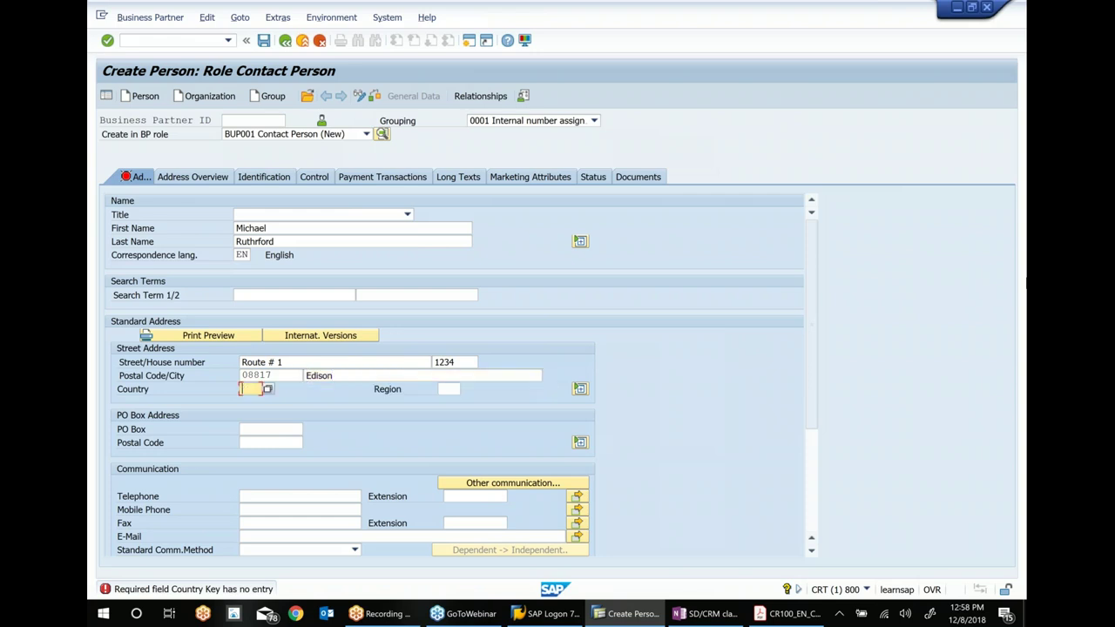
type("us")
key("Tab")
type("nj")
key("Return")
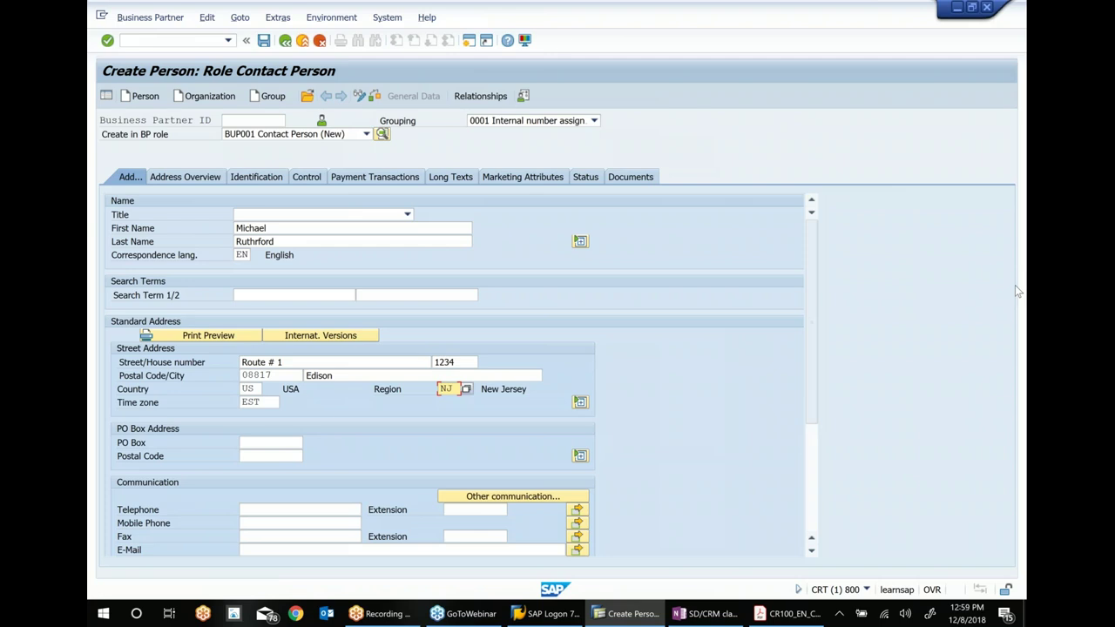
Set the contact's sex to Male and pick a marital status on Identification.
left_click(201, 176)
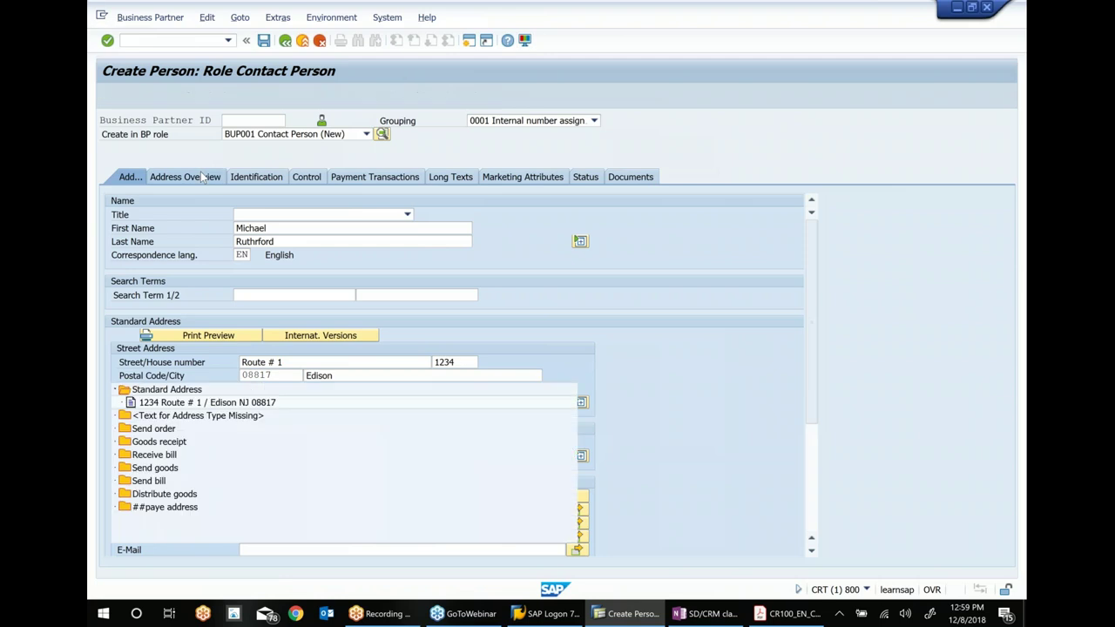
left_click(235, 177)
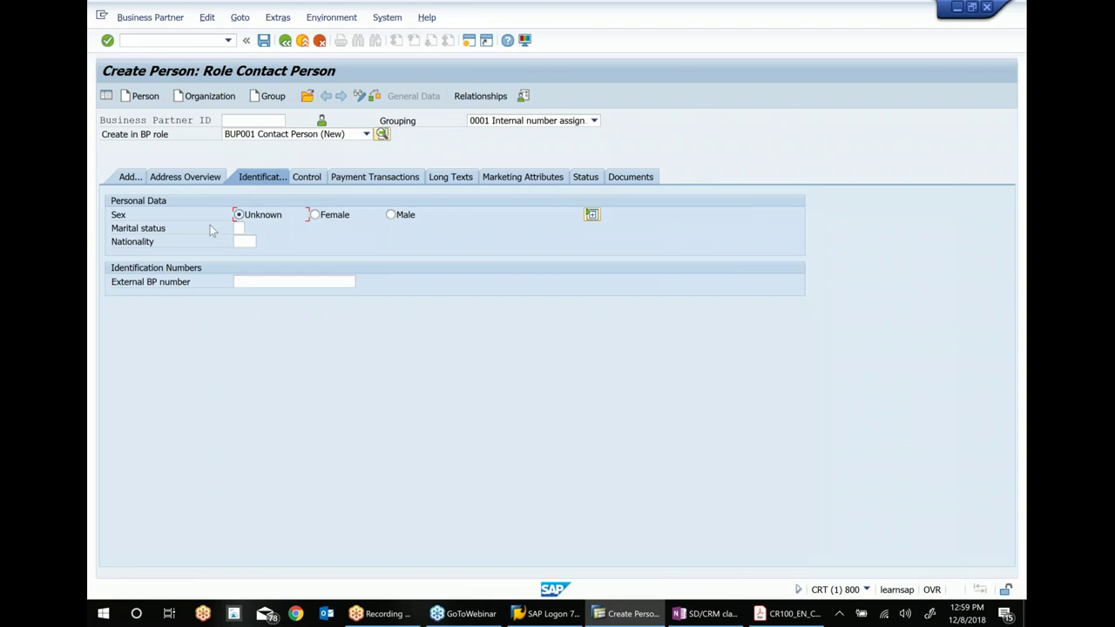
left_click(392, 217)
left_click(240, 228)
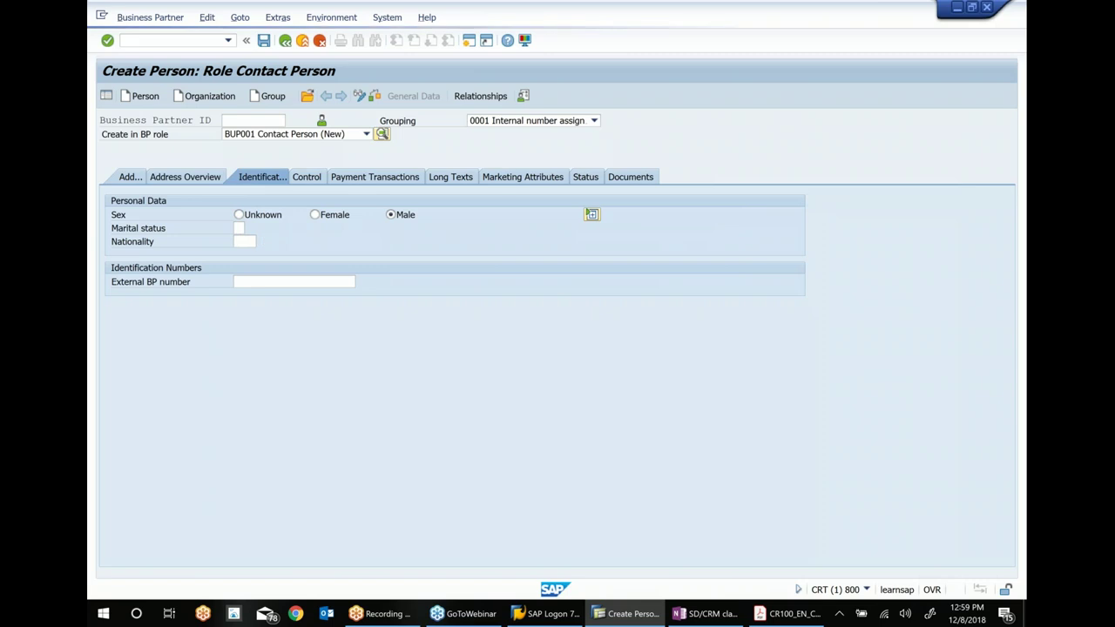
key("F4")
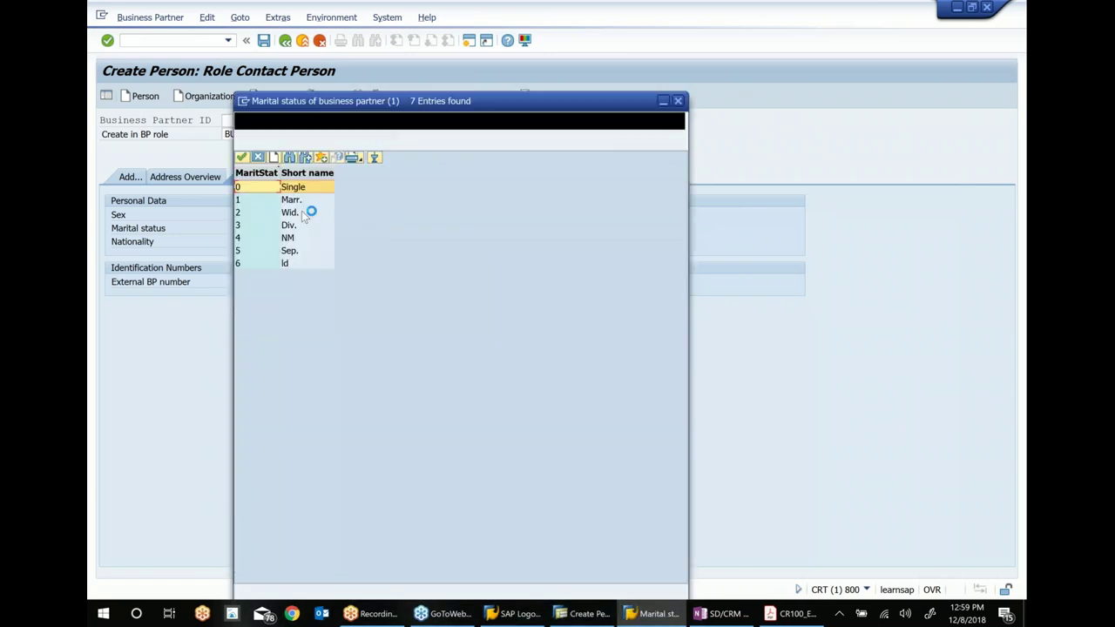
double_click(298, 211)
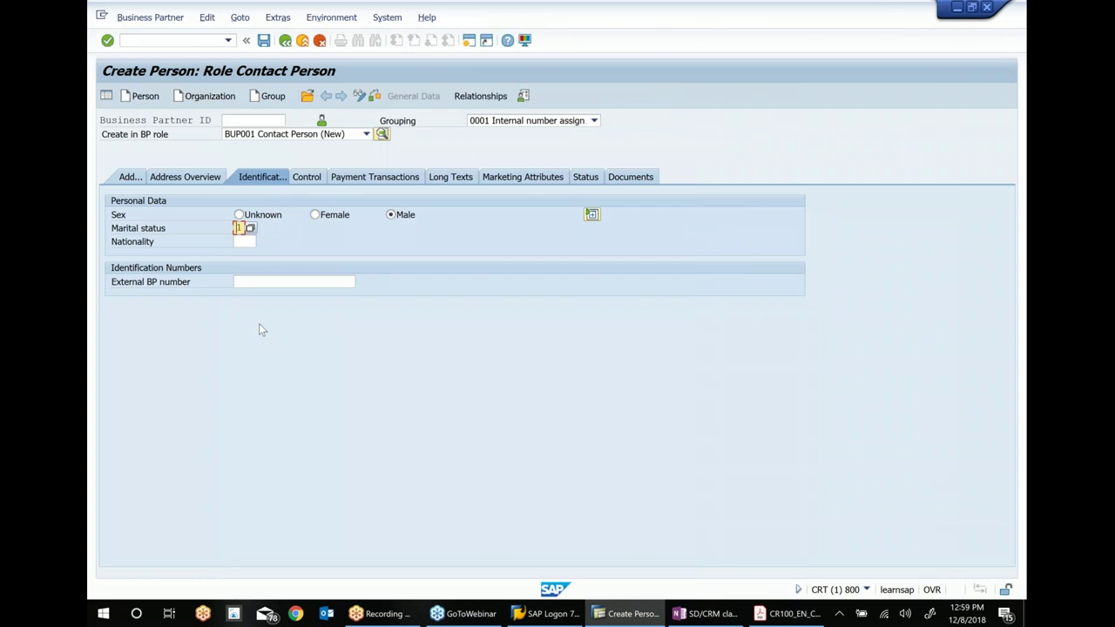
Review Control and Payment data, then type placeholder text as the Correspondence long text.
left_click(297, 180)
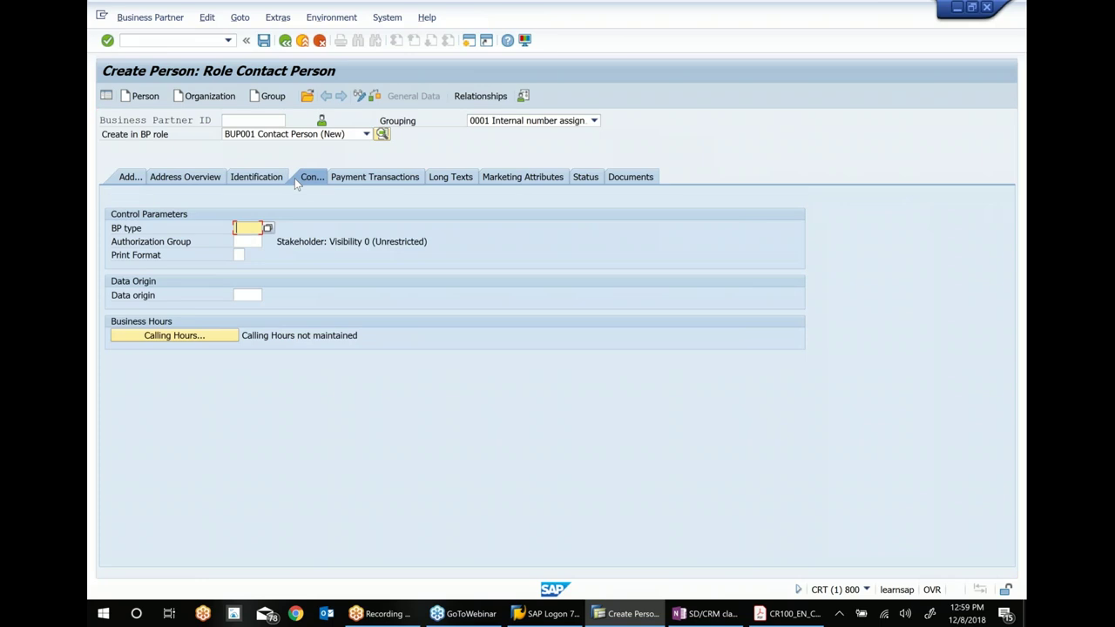
left_click(354, 178)
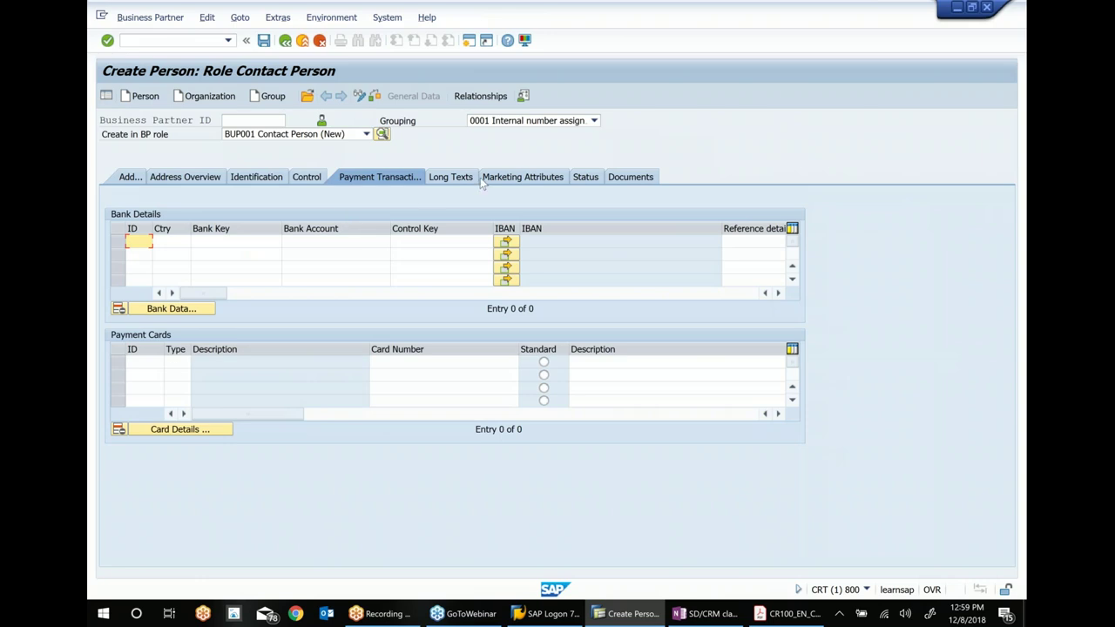
left_click(453, 177)
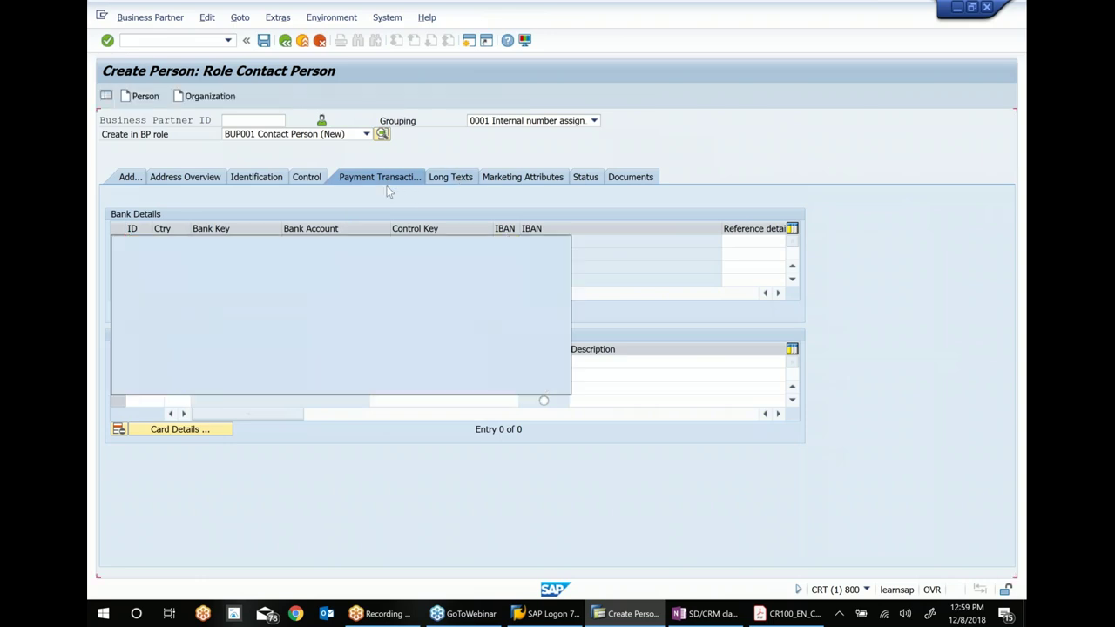
left_click(252, 287)
type("jbfnwekfsdffp[kwefwcnsdvncksndenwdkmwedowqpdkmdf")
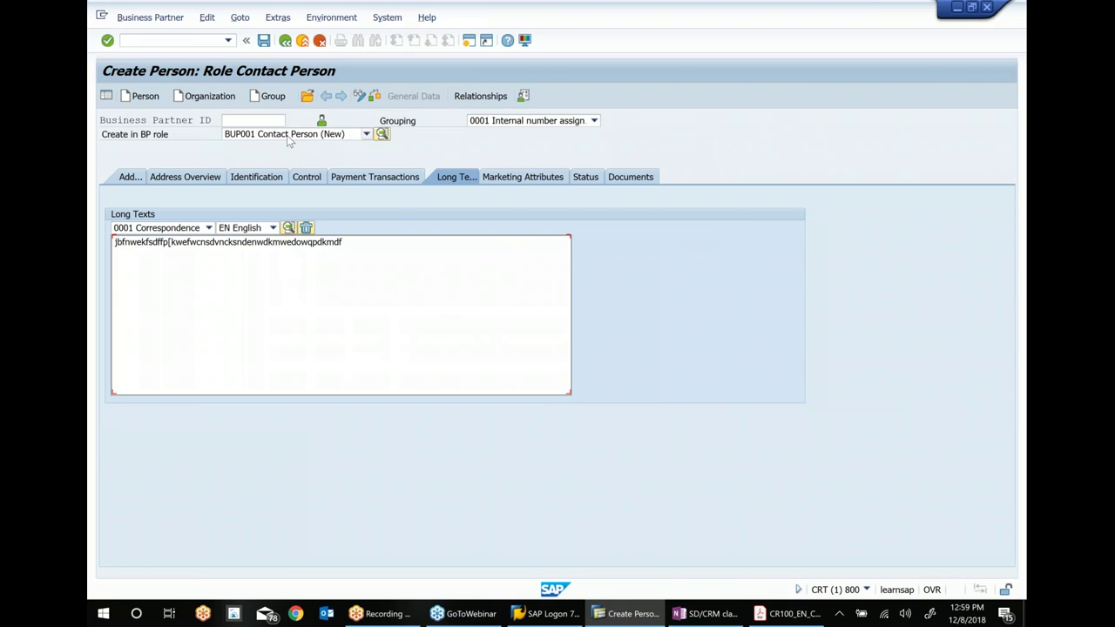
Save the contact person as business partner 415795, select that number and return to OneNote.
left_click(264, 41)
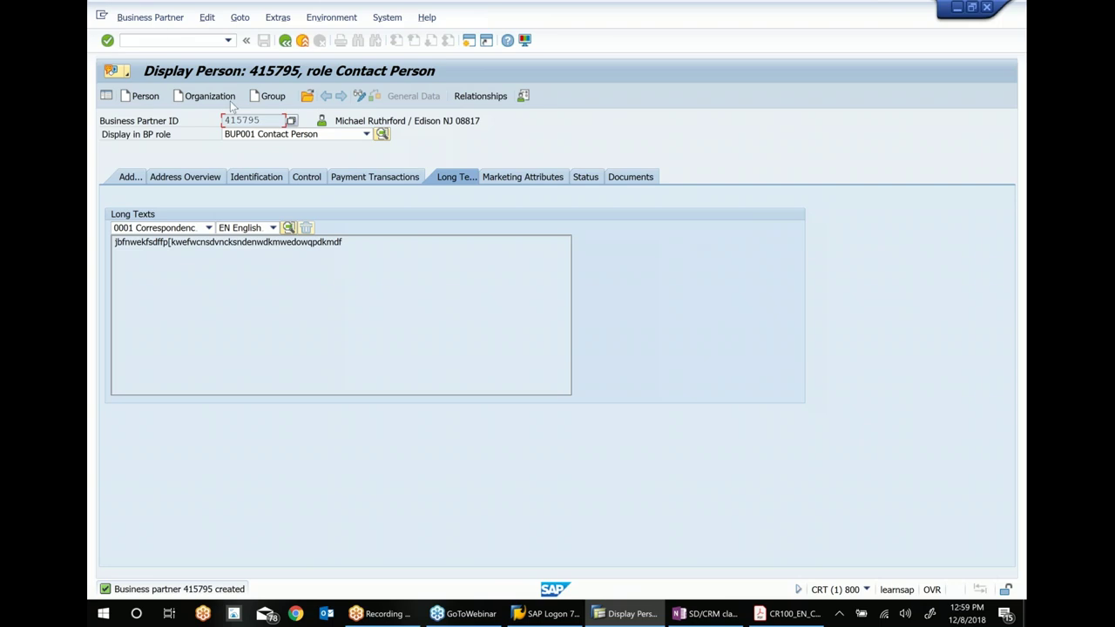
left_click_drag(278, 122, 208, 122)
key("ctrl+c")
left_click(707, 614)
Append '....415795' to the Contact person exercise line.
left_click(434, 360)
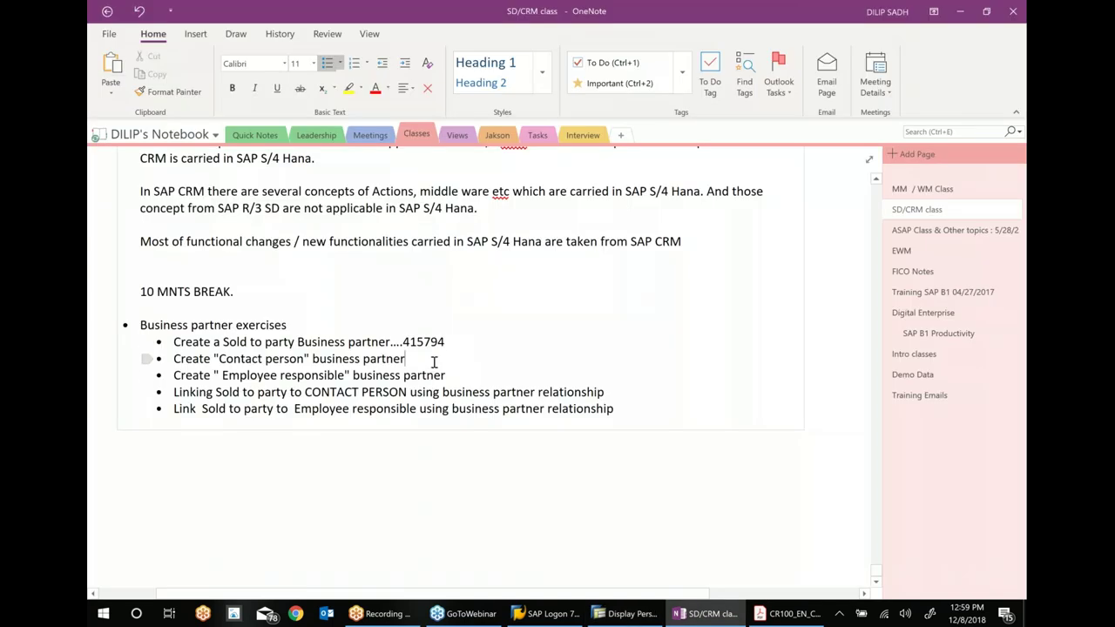
type("....")
key("ctrl+v")
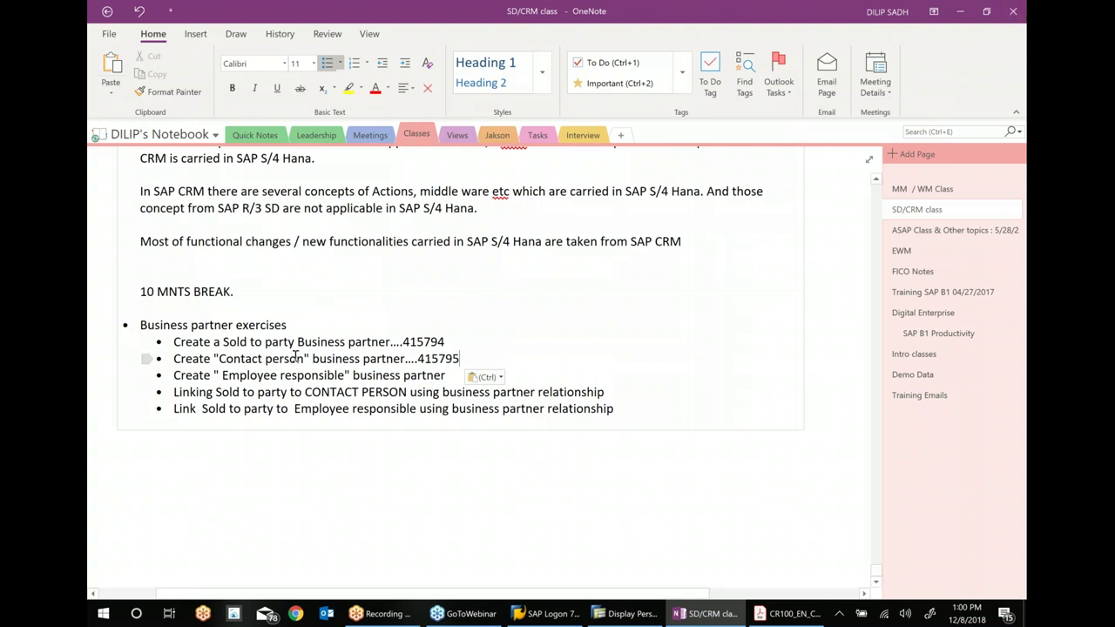
Bold the words Sold to party, Contact person and Employee responsible.
left_click_drag(296, 345, 225, 344)
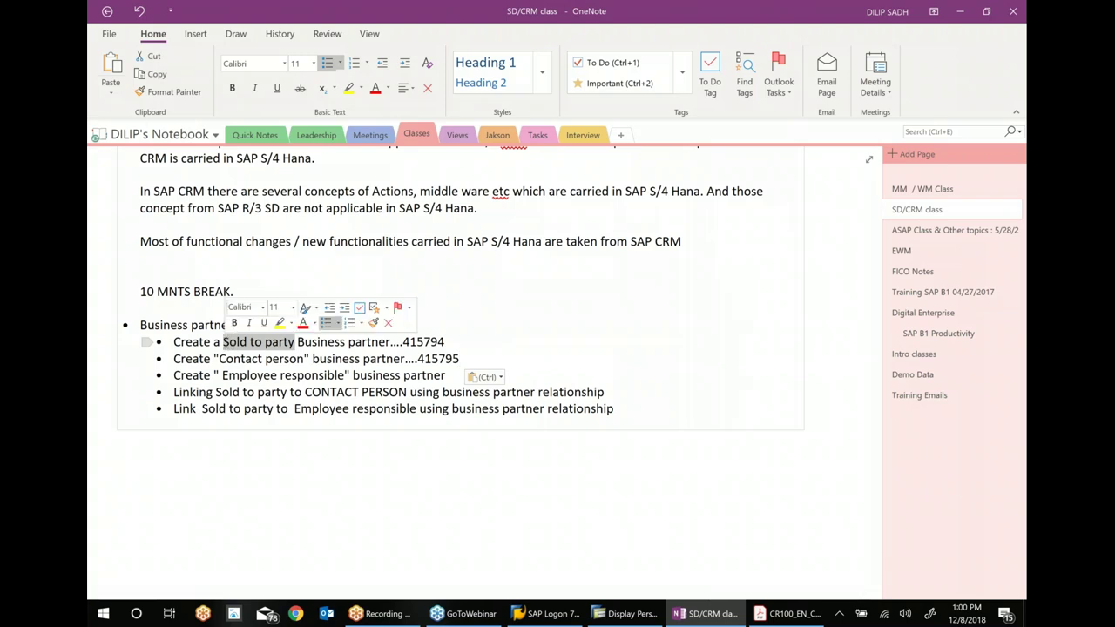
left_click(233, 323)
left_click_drag(311, 359, 217, 359)
left_click(224, 338)
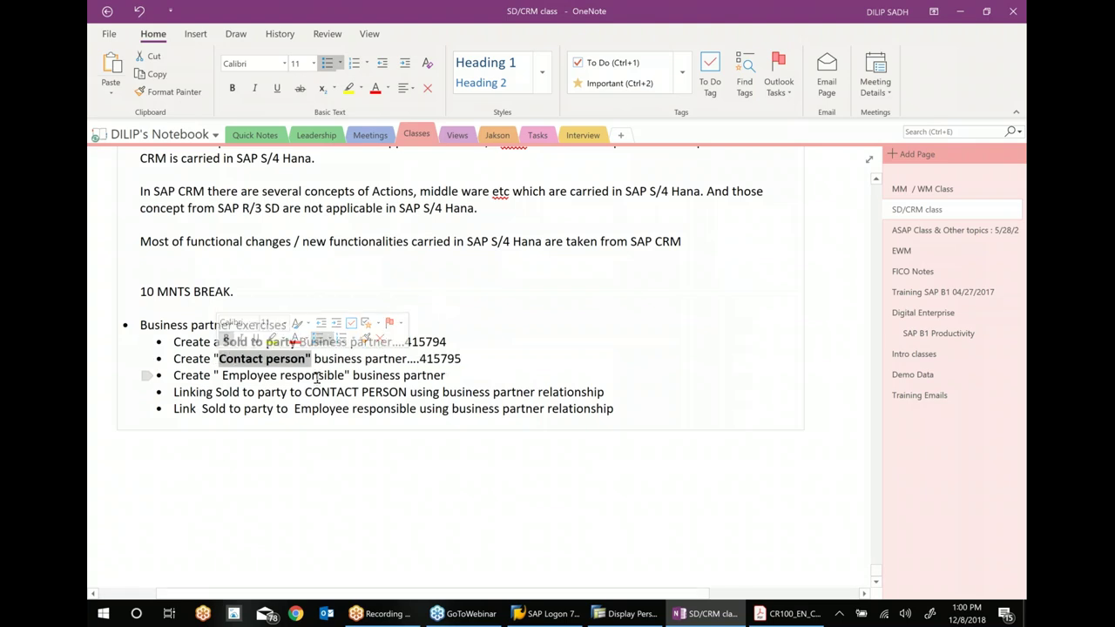
left_click_drag(351, 375, 222, 376)
left_click(233, 355)
left_click(293, 409)
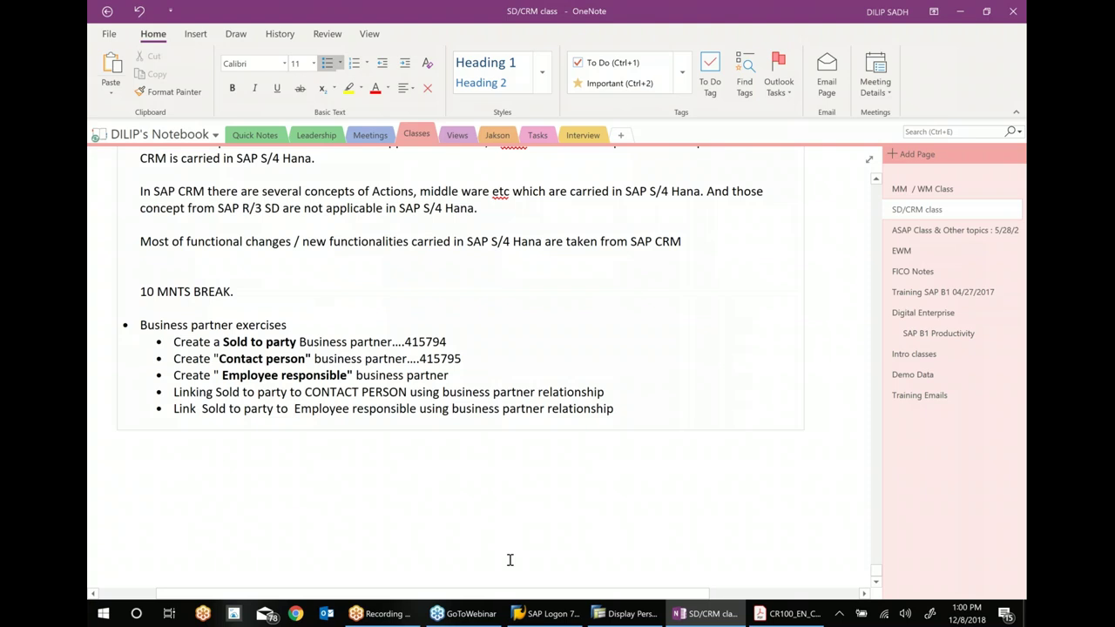
Go back to the SAP user menu and open Maintain Business Partner.
left_click(625, 614)
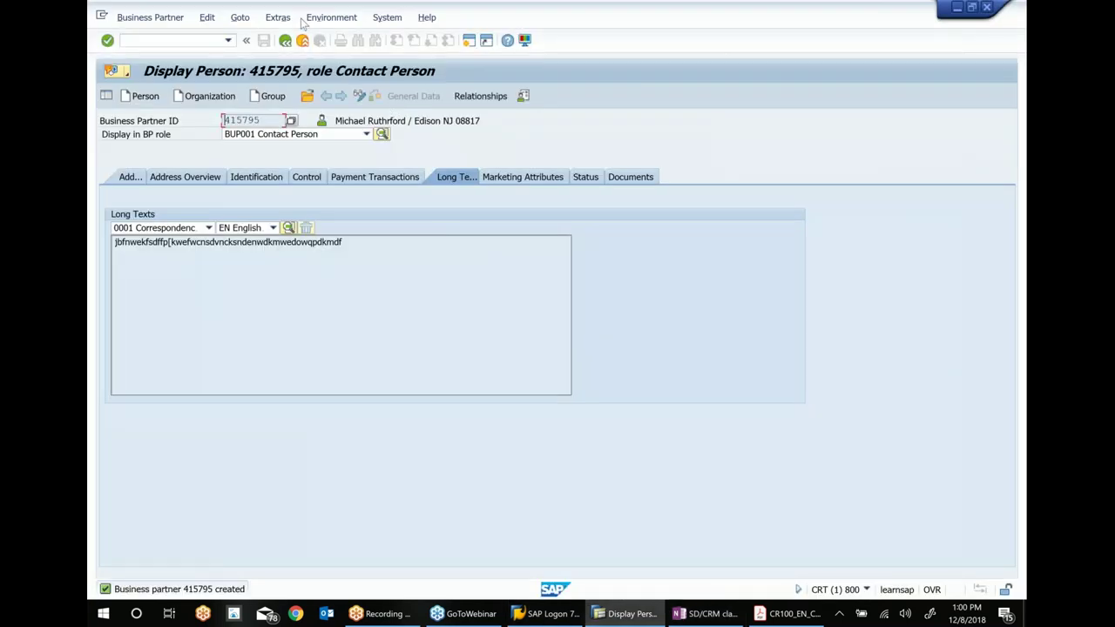
left_click(290, 42)
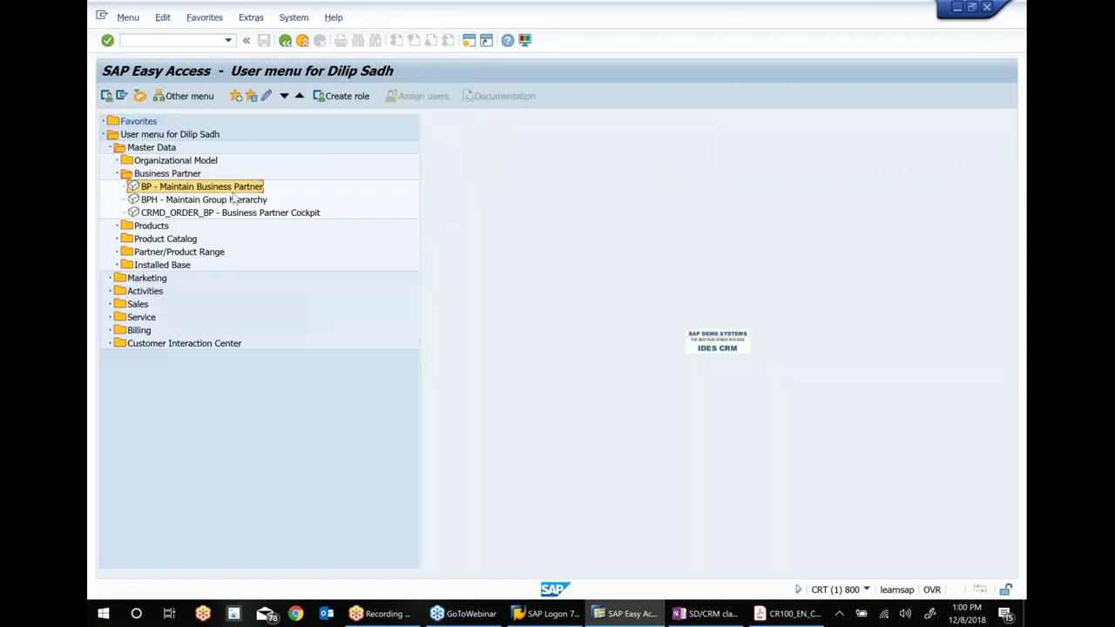
double_click(233, 190)
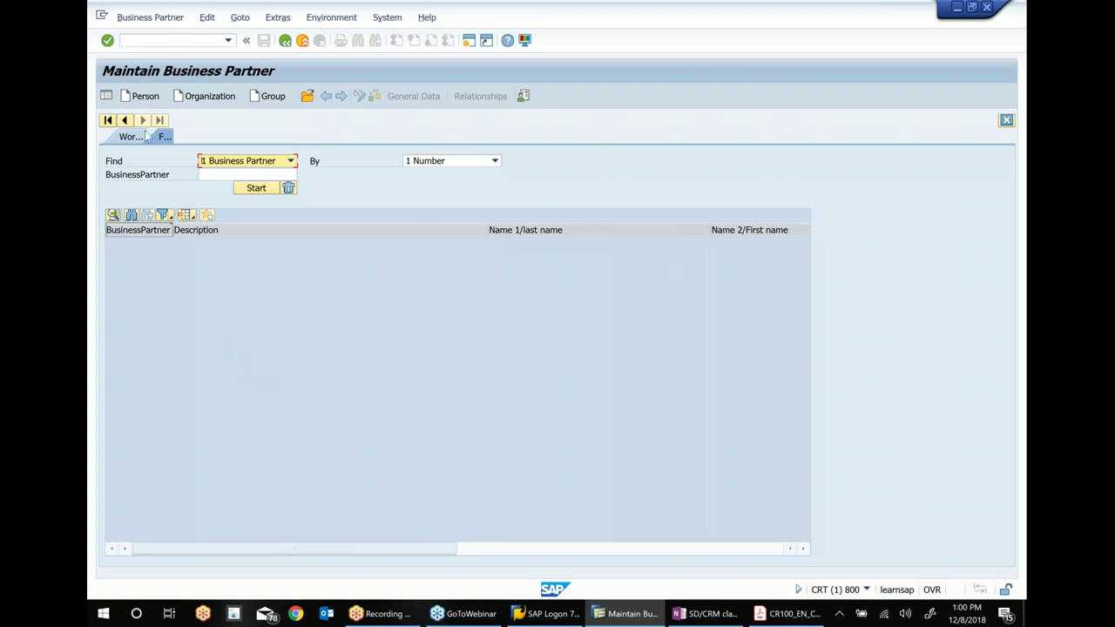
Create a new Person business partner directly in role BUP003 Employee.
left_click(150, 101)
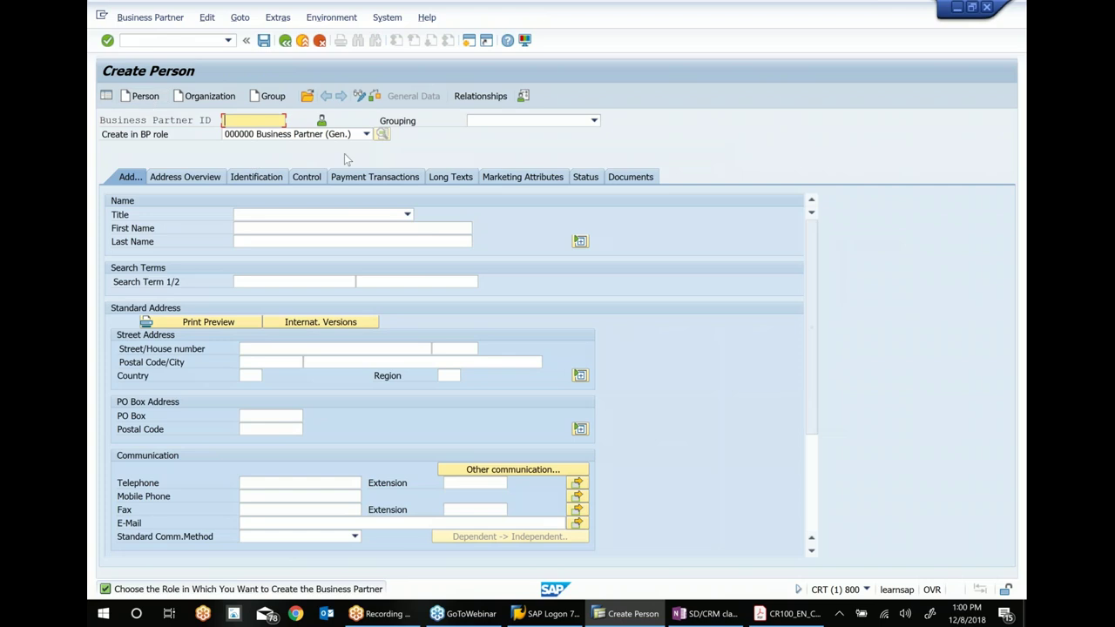
left_click(365, 135)
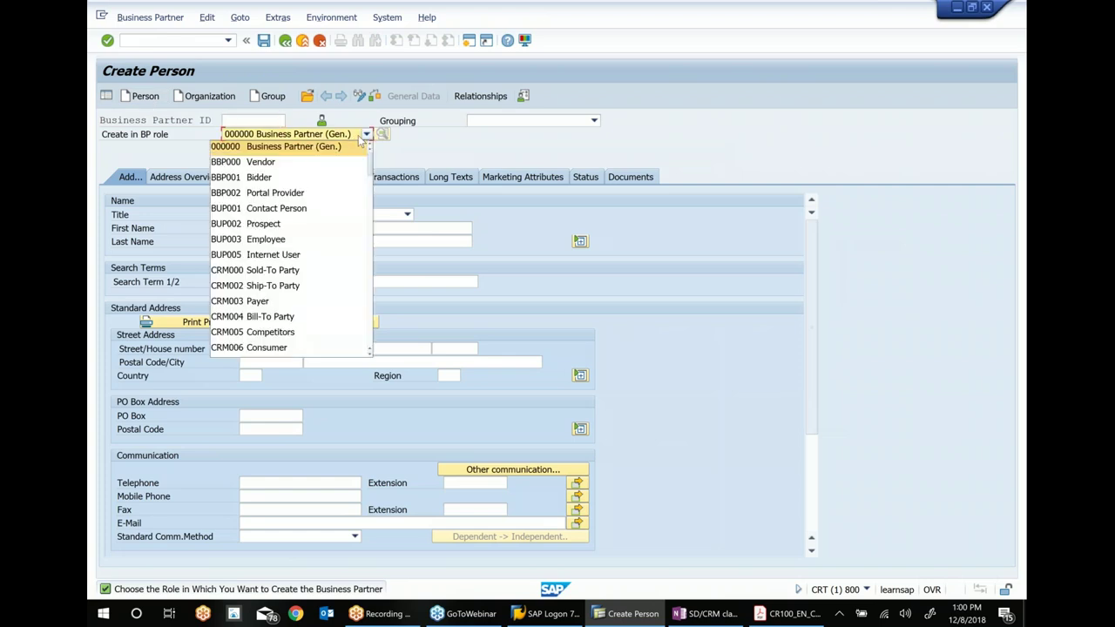
left_click(301, 239)
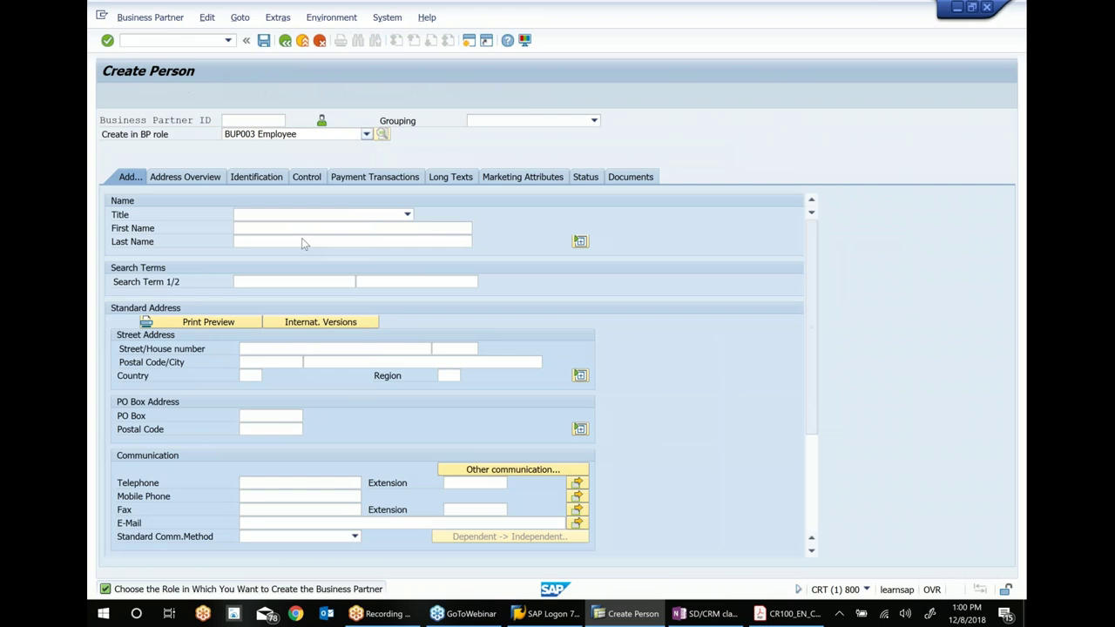
left_click(464, 412)
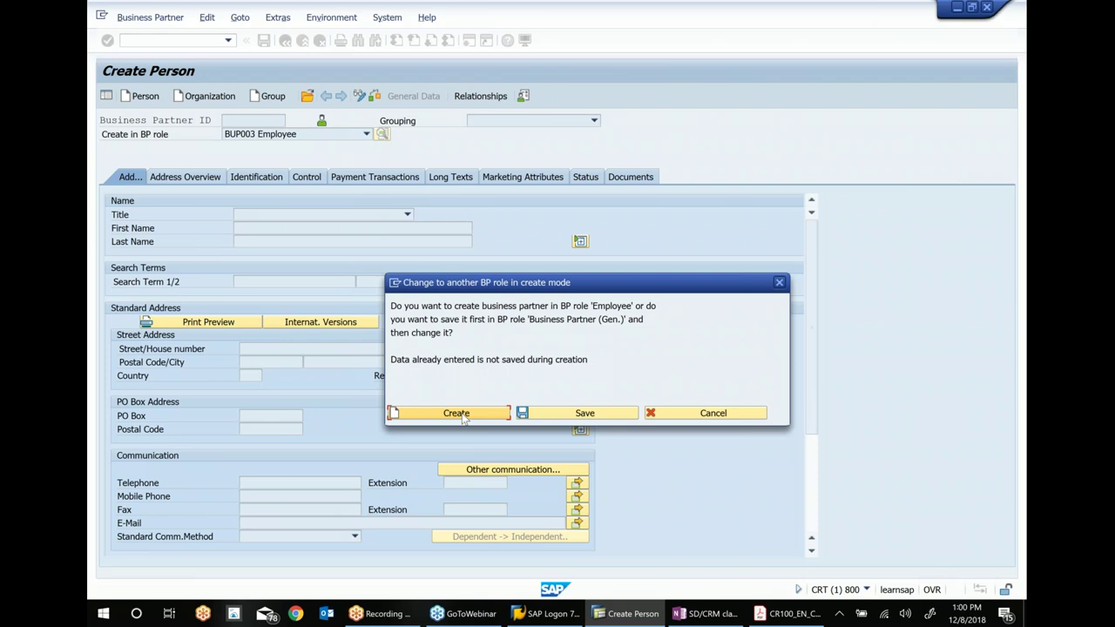
left_click(462, 414)
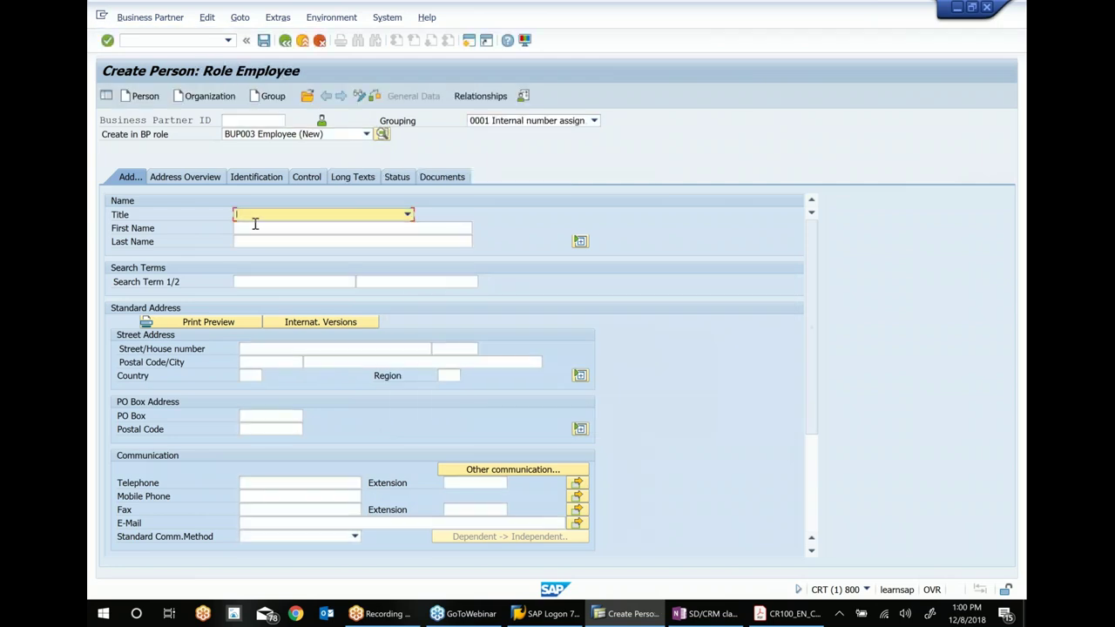
Enter the employee's first name and last name.
left_click(257, 228)
type("Donlad")
key("Tab")
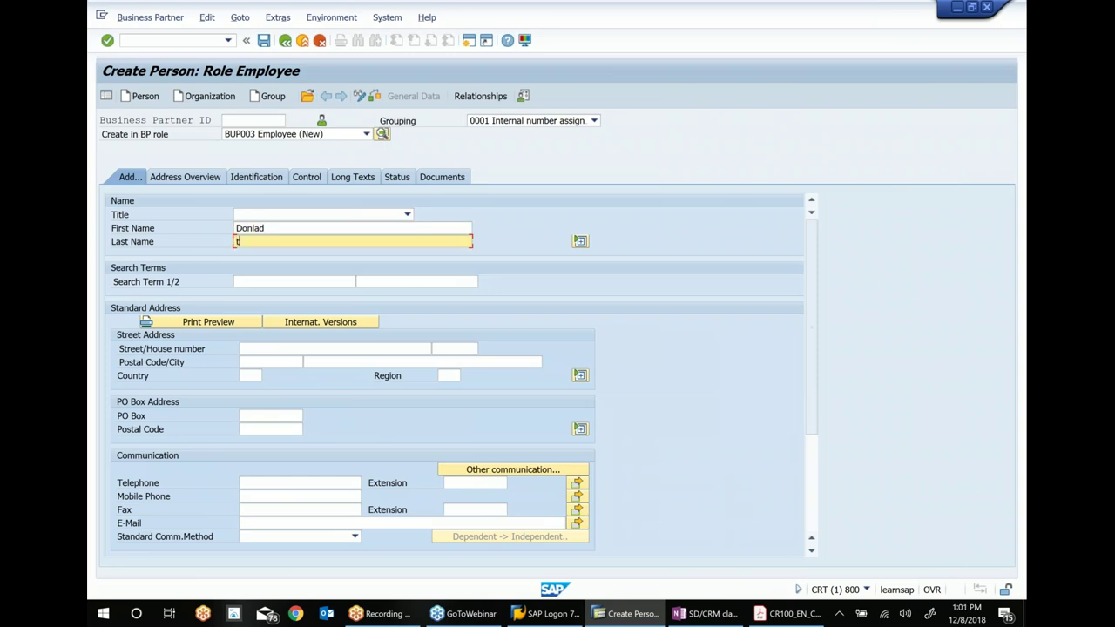
type("Trump (Sr)")
Fill in the employee's street name, correcting typos along the way.
left_click(268, 349)
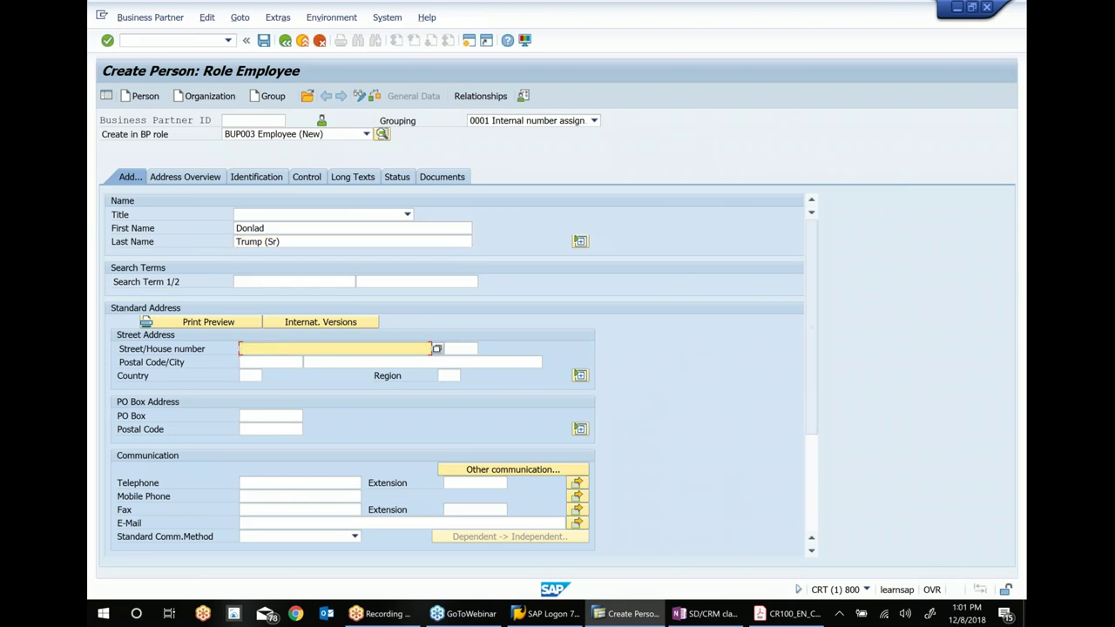
type("Trmp")
key("BackSpace")
key("BackSpace")
key("BackSpace")
type("rumo")
key("BackSpace")
key("BackSpace")
type("p Blvd")
key("Tab")
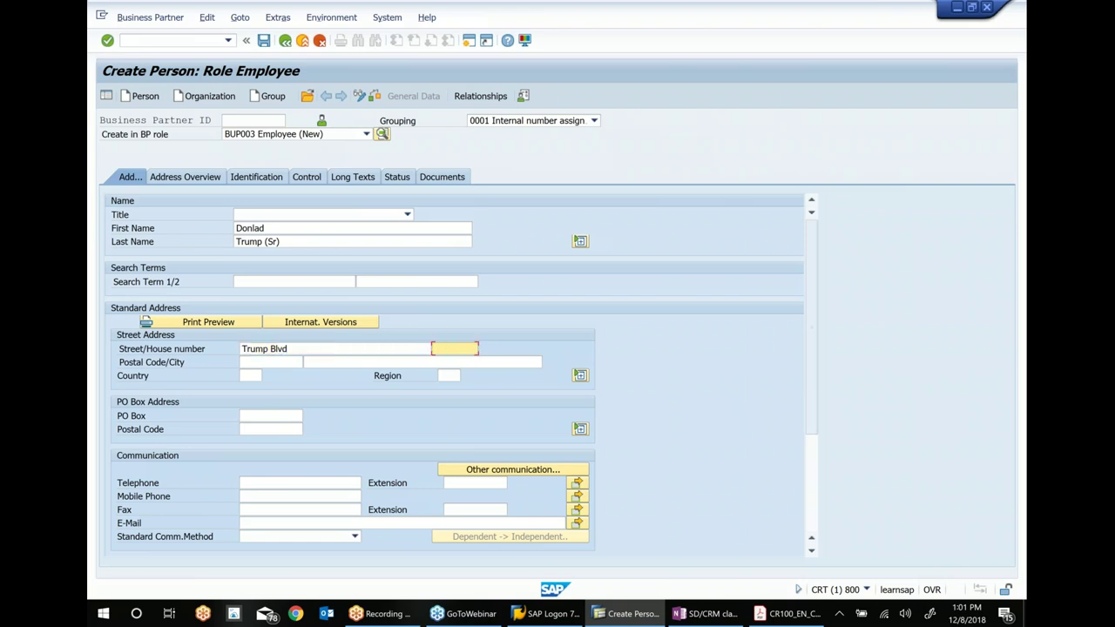
Enter the house number, postal code and city of the employee's address.
type("234")
key("Tab")
type("08817")
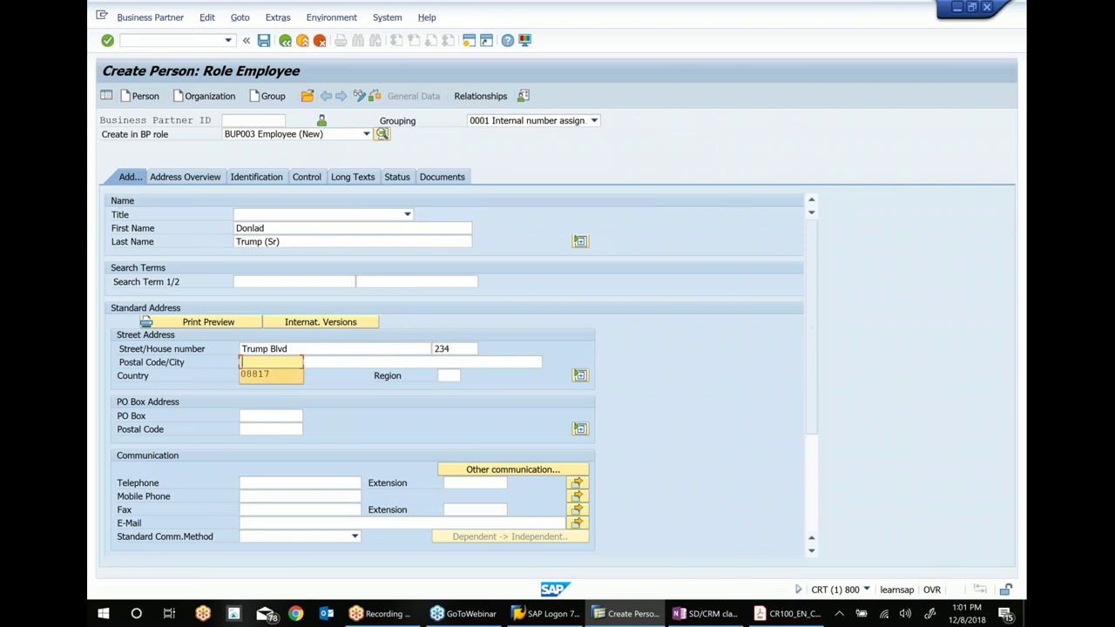
key("Tab")
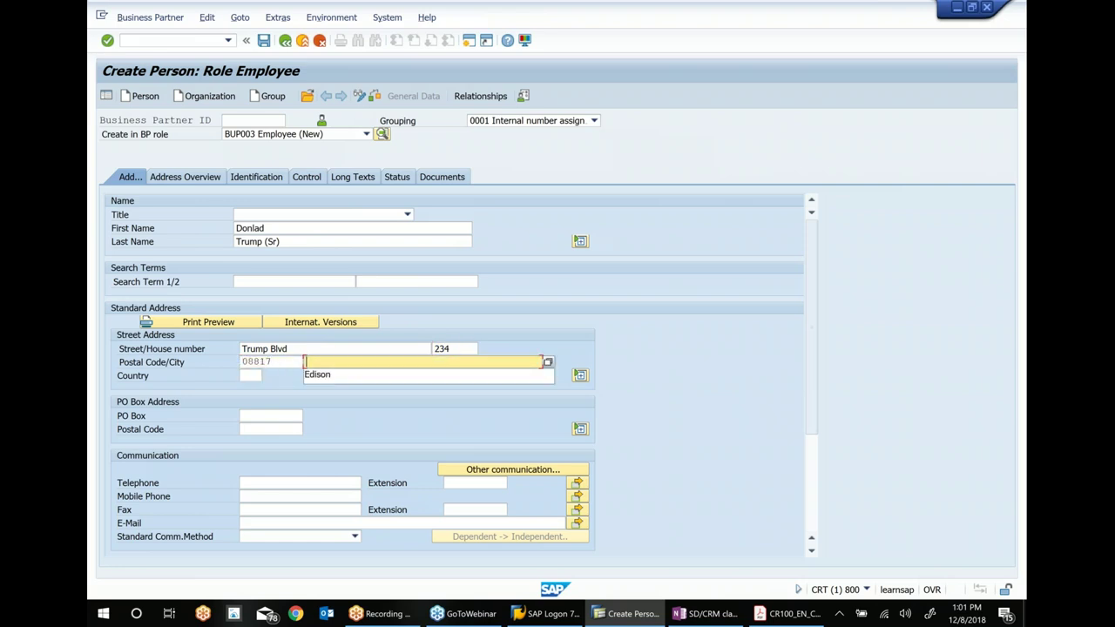
type("New york")
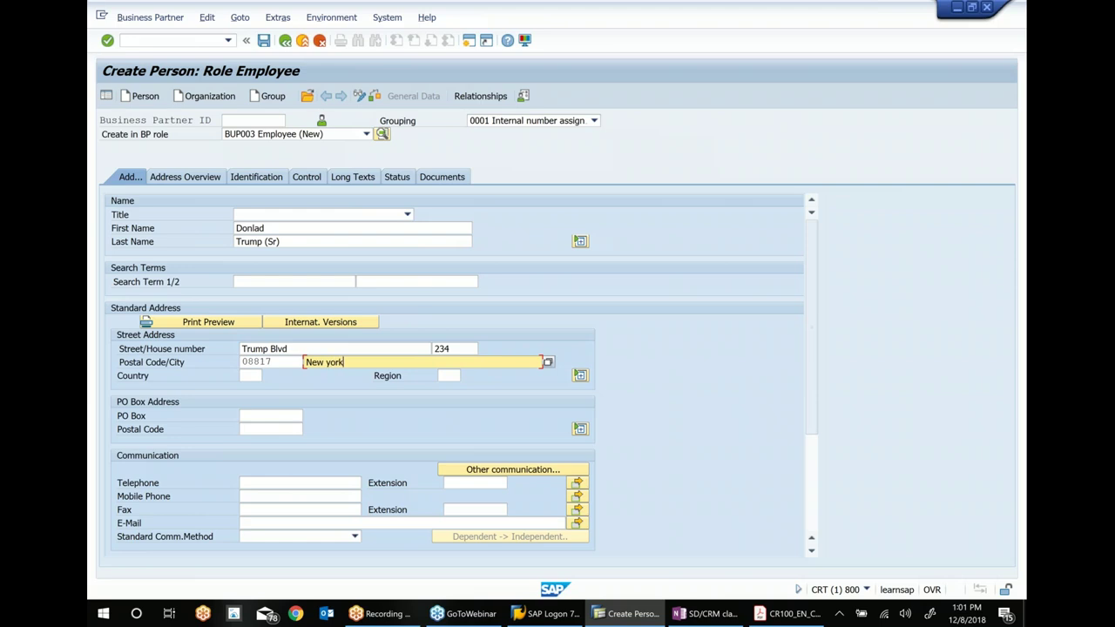
key("BackSpace")
type("k")
Set country US and region NY, then validate the address.
key("Tab")
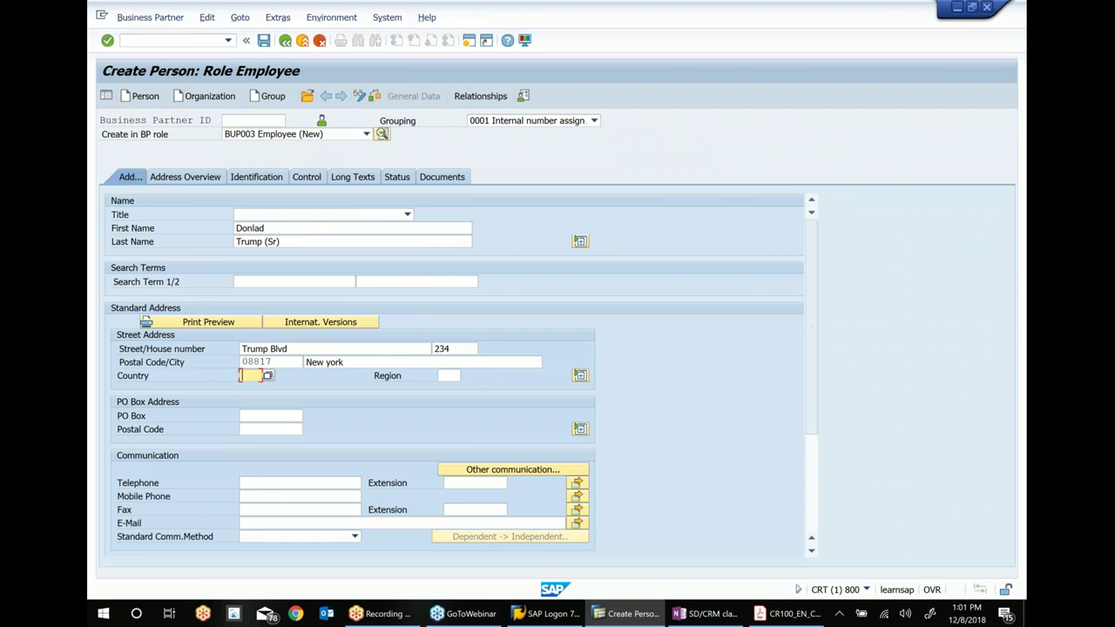
type("us")
key("Tab")
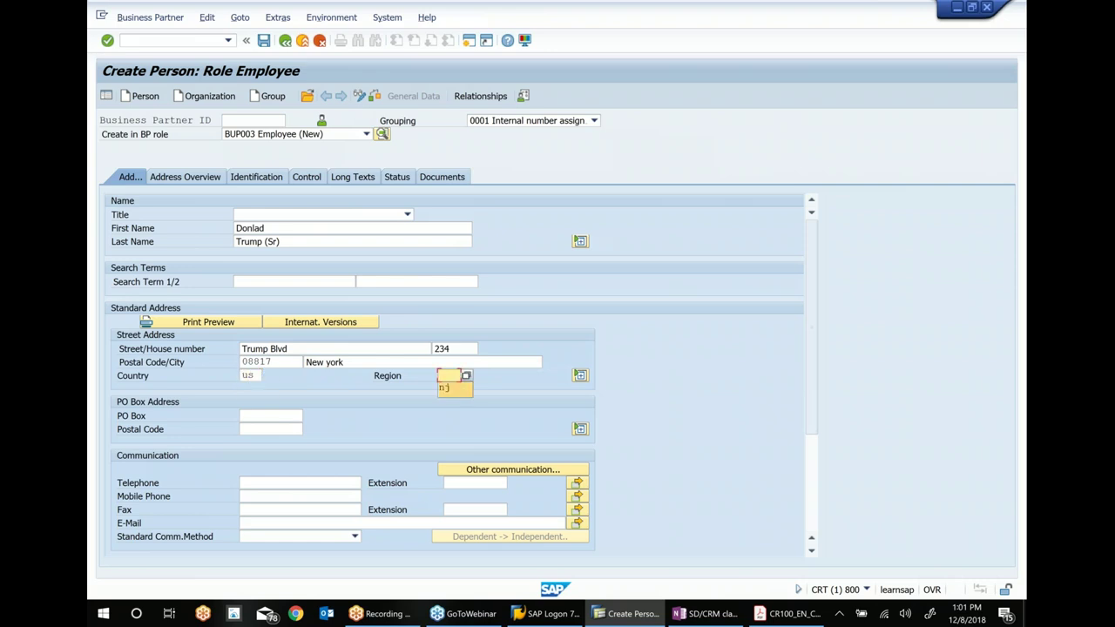
type("NY")
key("Return")
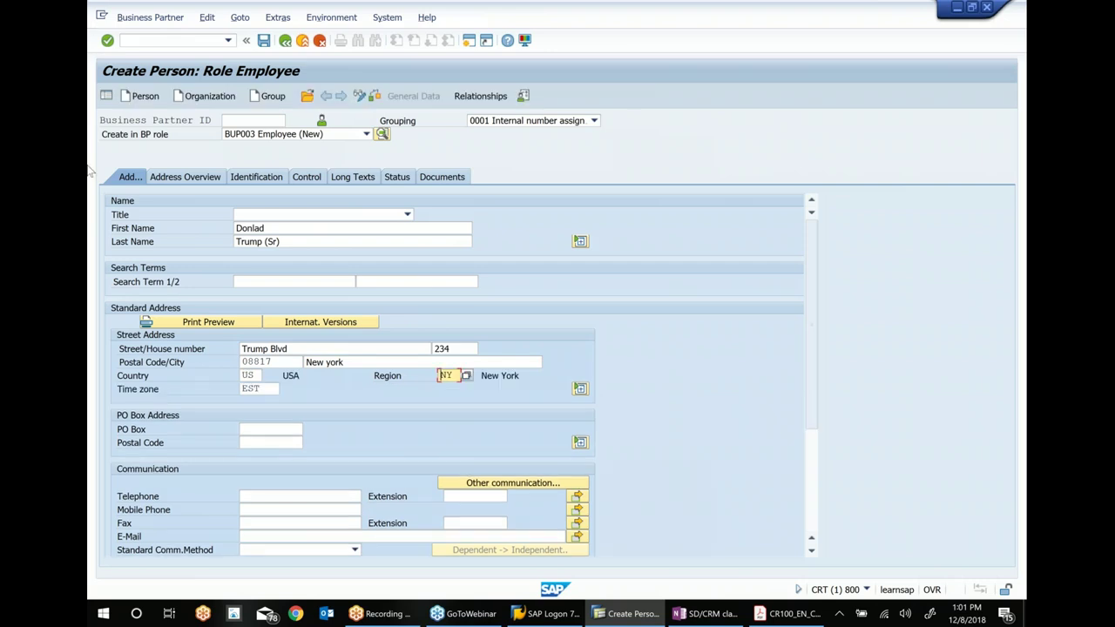
Record the employee's sex as Male on the Identification tab.
left_click(197, 178)
left_click(255, 180)
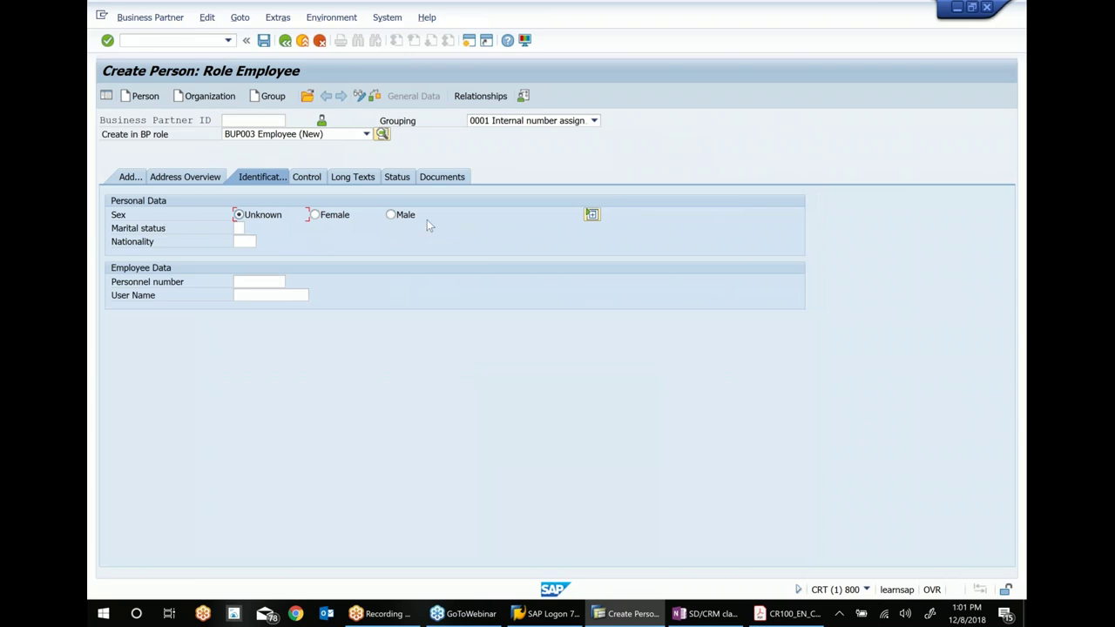
left_click(405, 223)
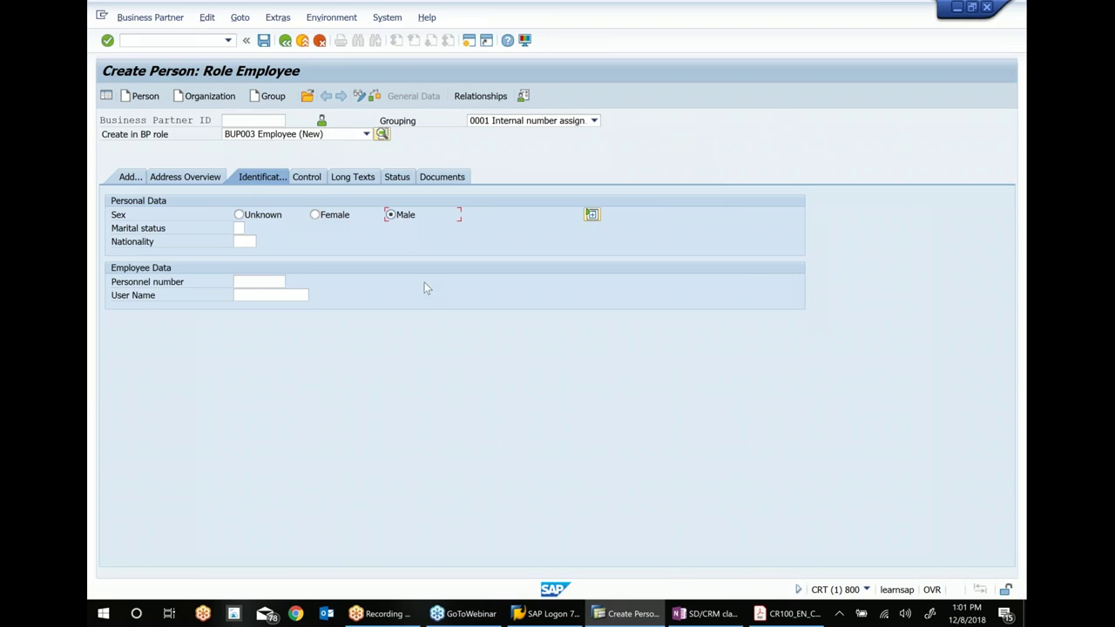
Add placeholder text 'DNFNFJFJEFJWEOFMSKVN' as the English correspondence long text.
left_click(306, 178)
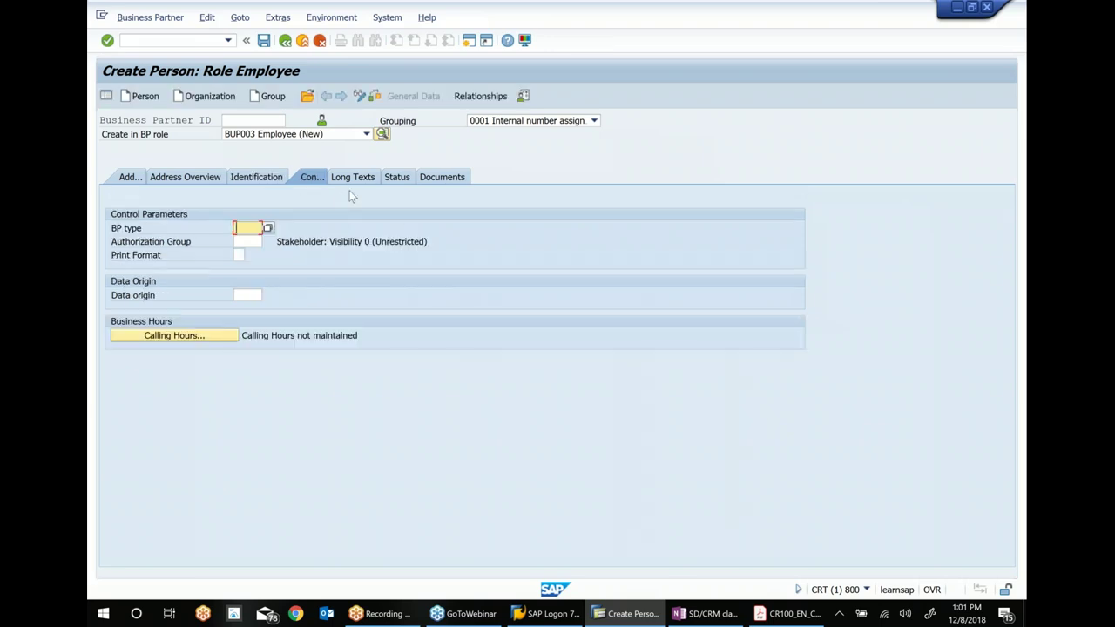
key("F4")
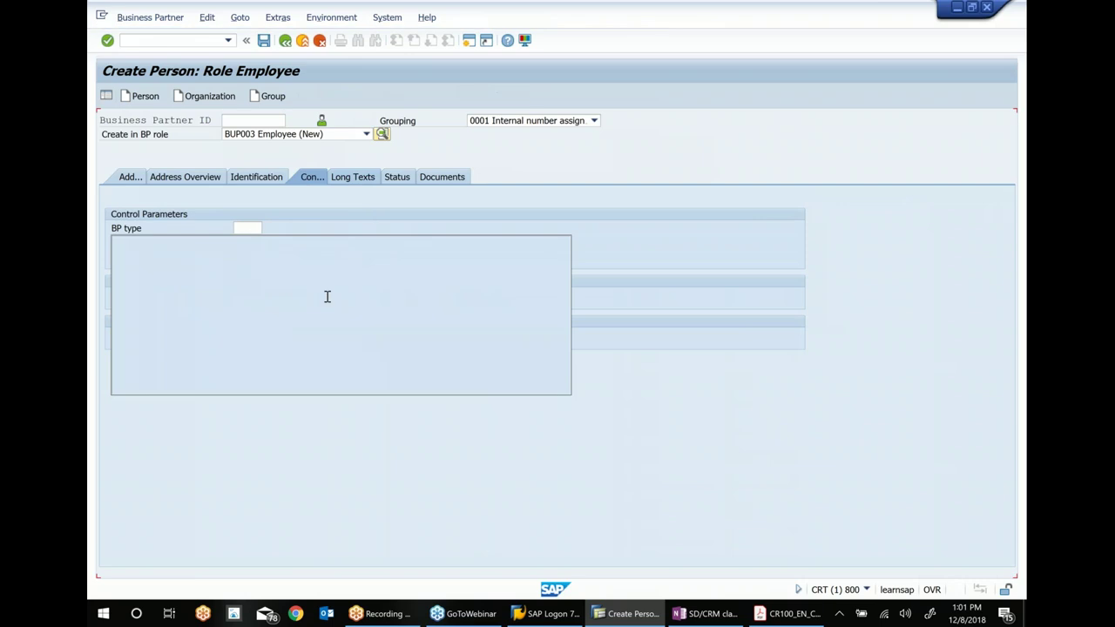
type("DNFNFJFJEFJWEOFMSKVN")
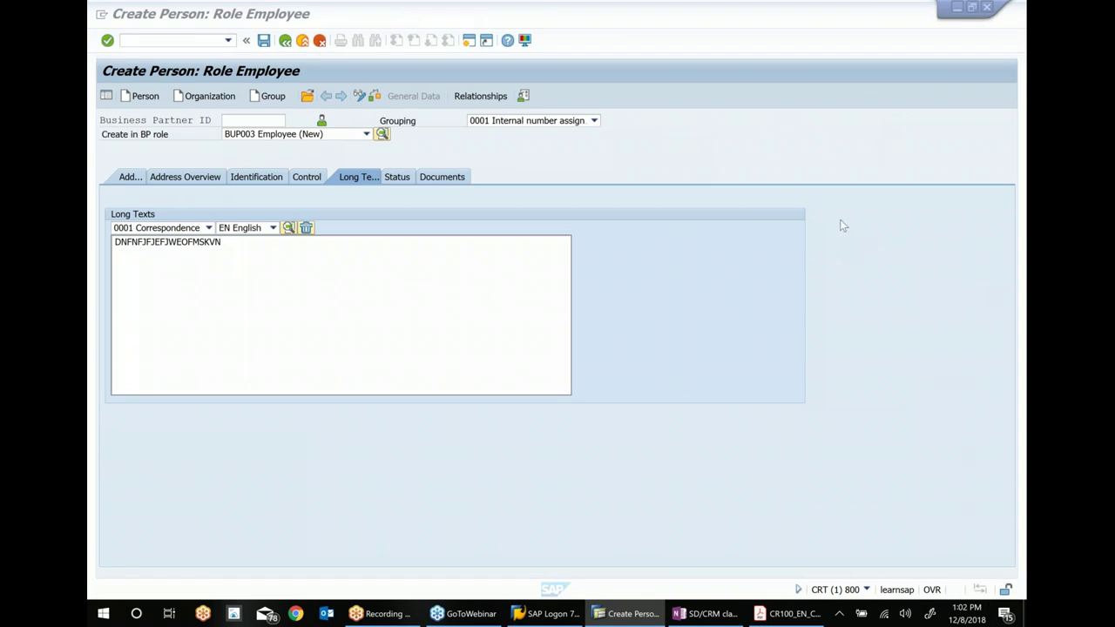
mouse_move(745, 617)
Save the employee as business partner 415796, select that number and return to OneNote.
left_click(671, 271)
left_click(263, 41)
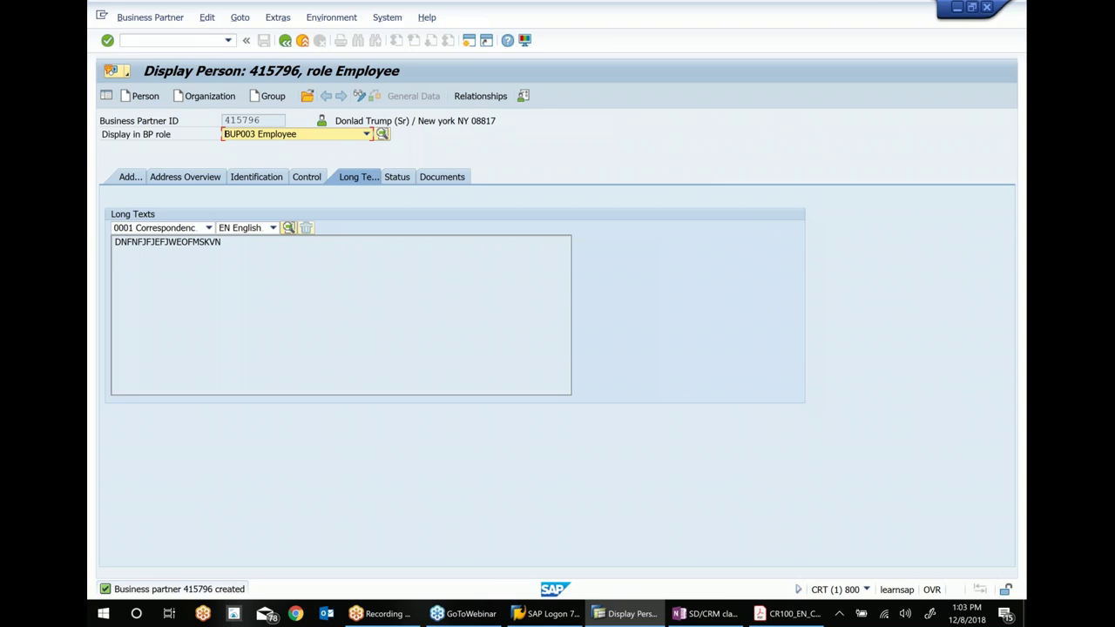
double_click(266, 122)
key("ctrl+c")
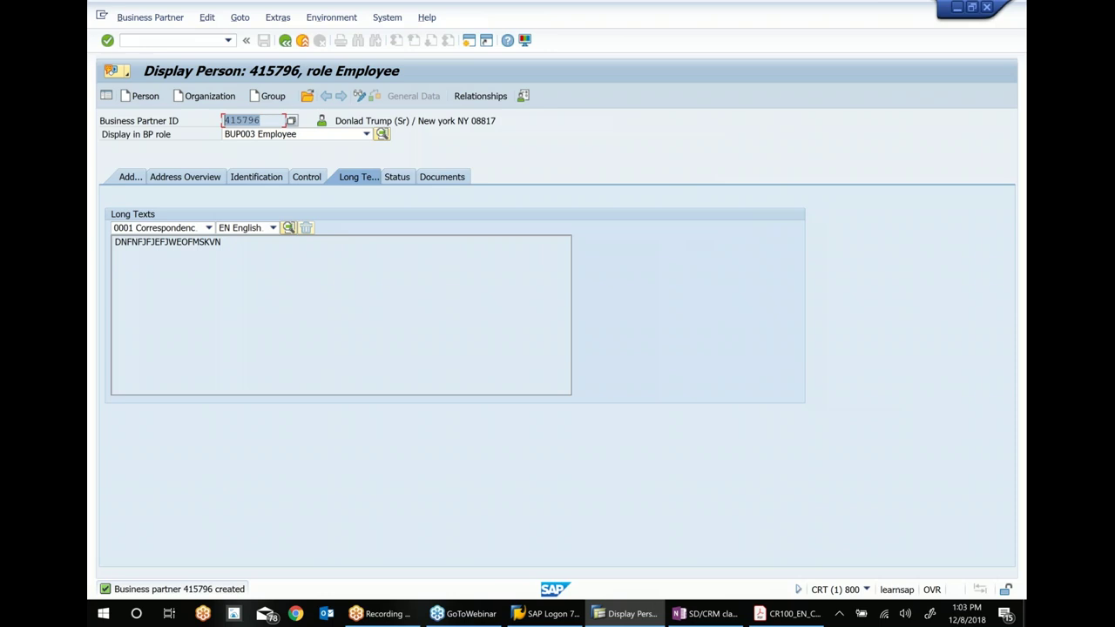
left_click(710, 614)
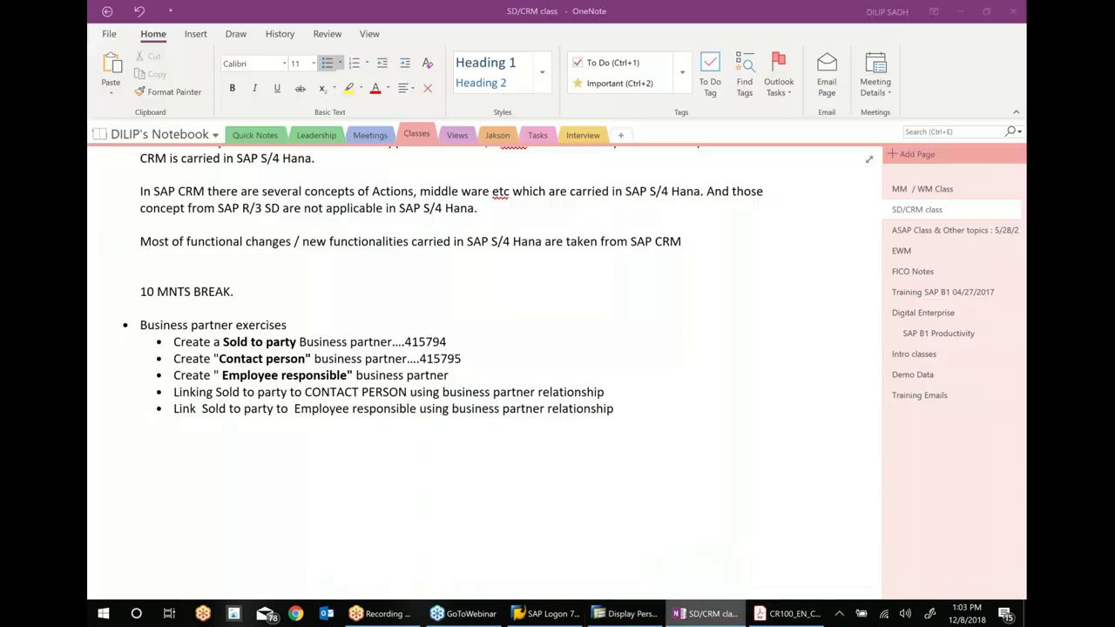
Append '...415796' to the Employee responsible line.
left_click(592, 378)
type("...")
key("ctrl+v")
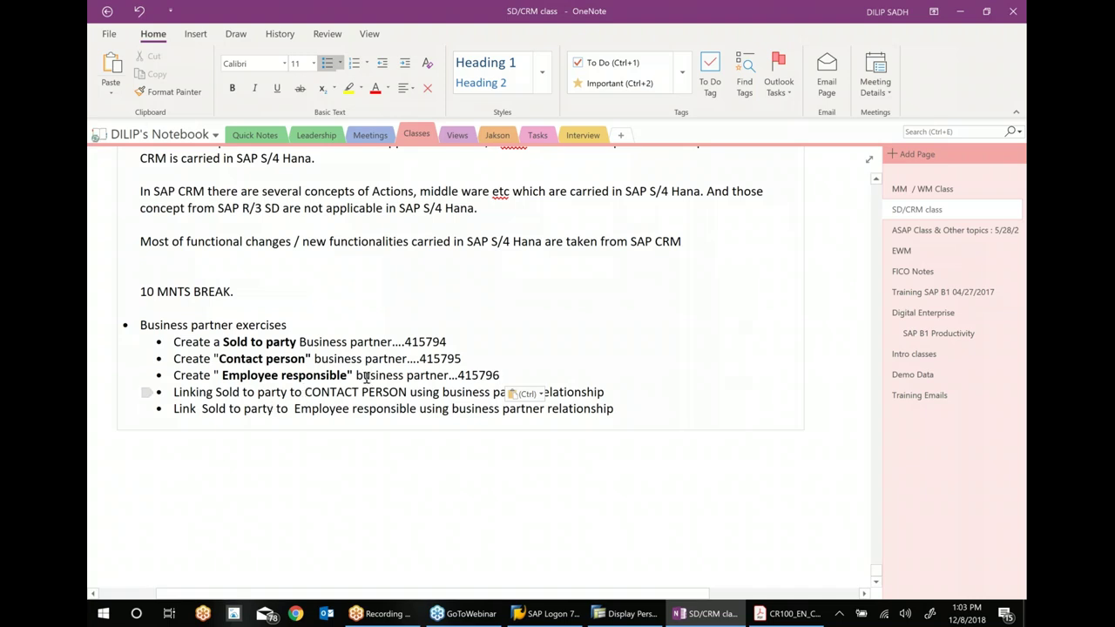
Type 415794 in the linking line and also place it after CONTACT PERSON.
type("42")
key("BackSpace")
type("15")
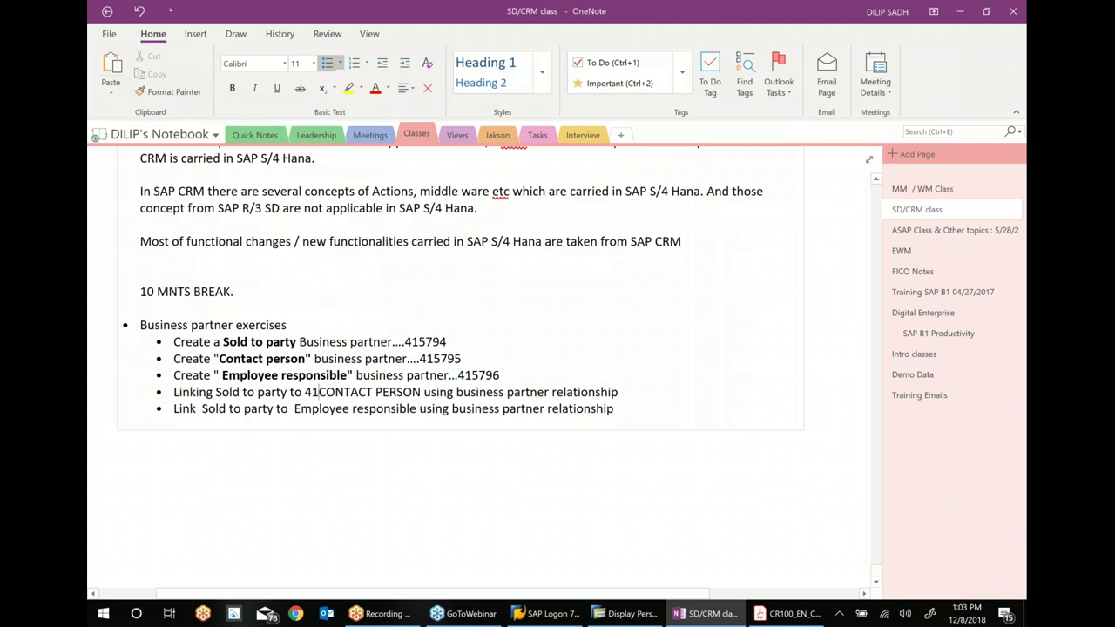
key("BackSpace")
type("794")
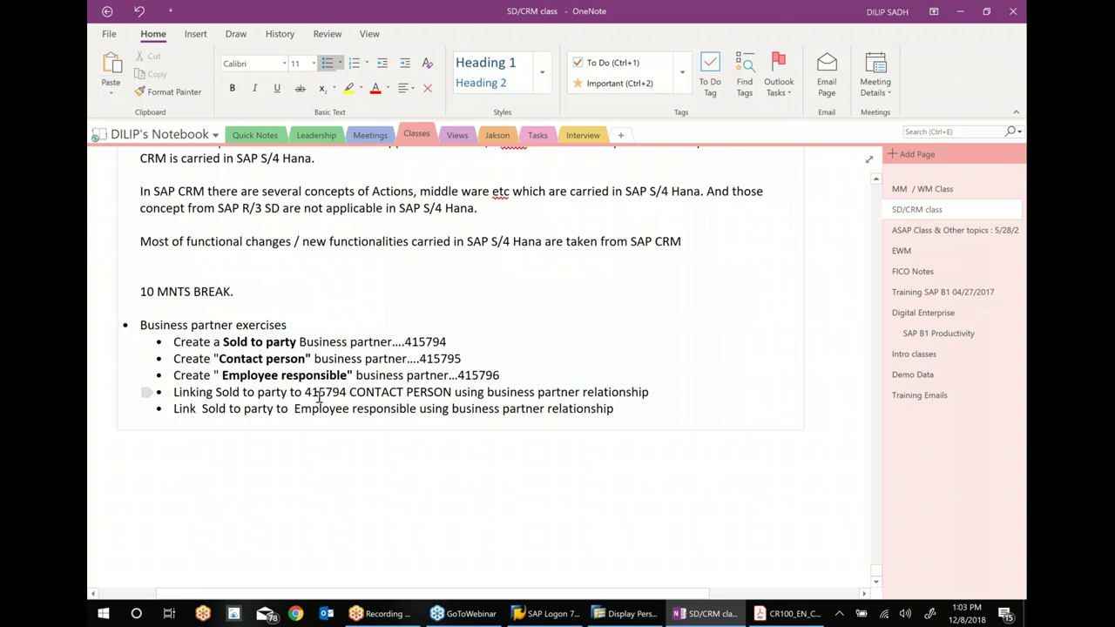
left_click_drag(348, 393, 305, 392)
key("ctrl+c")
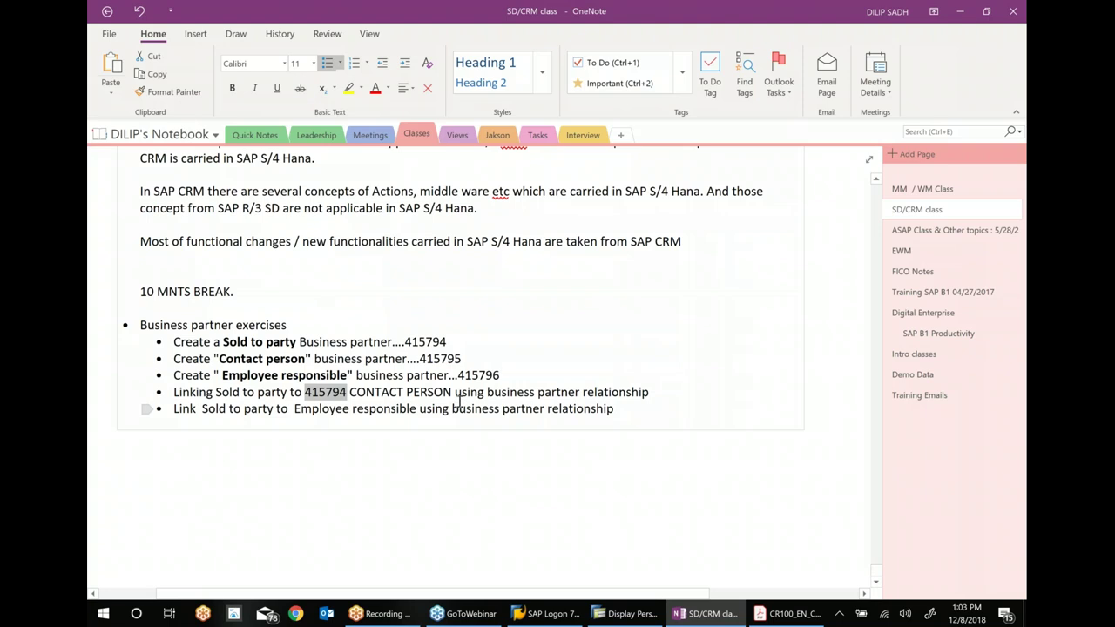
left_click(457, 393)
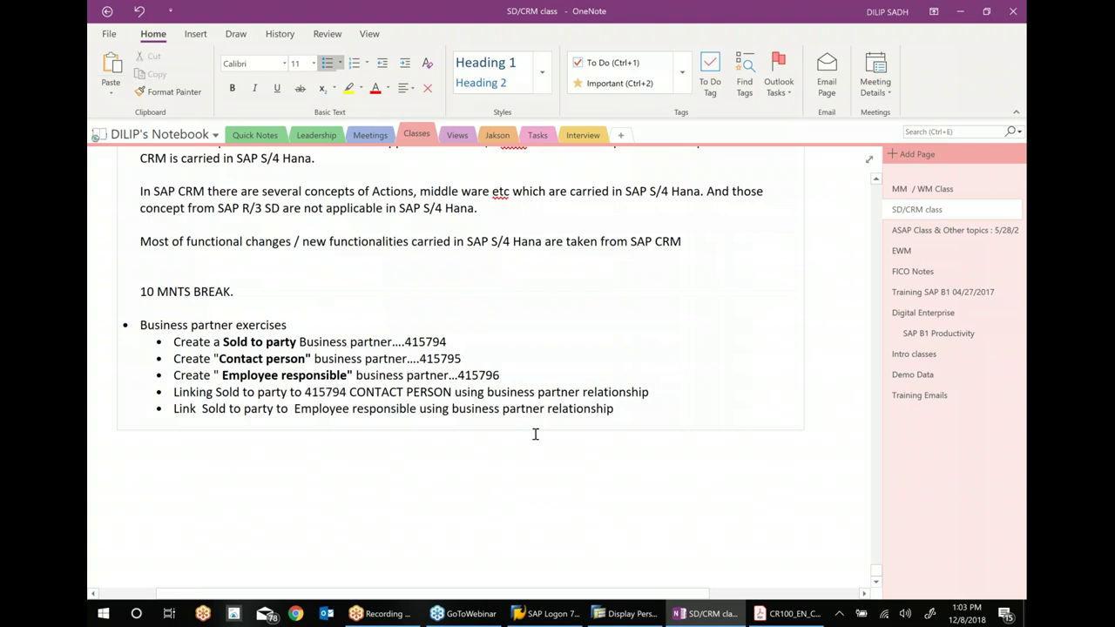
key("ctrl+v")
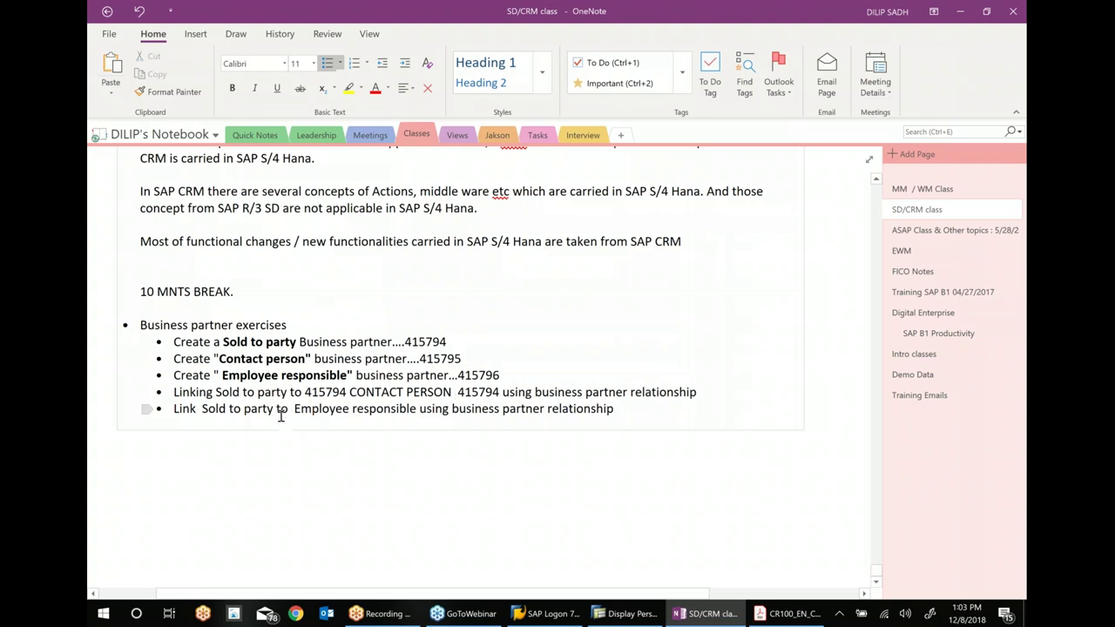
Add 415794, 415795 and 415796 after the partner roles on the last linking line.
left_click(278, 409)
key("ctrl+v")
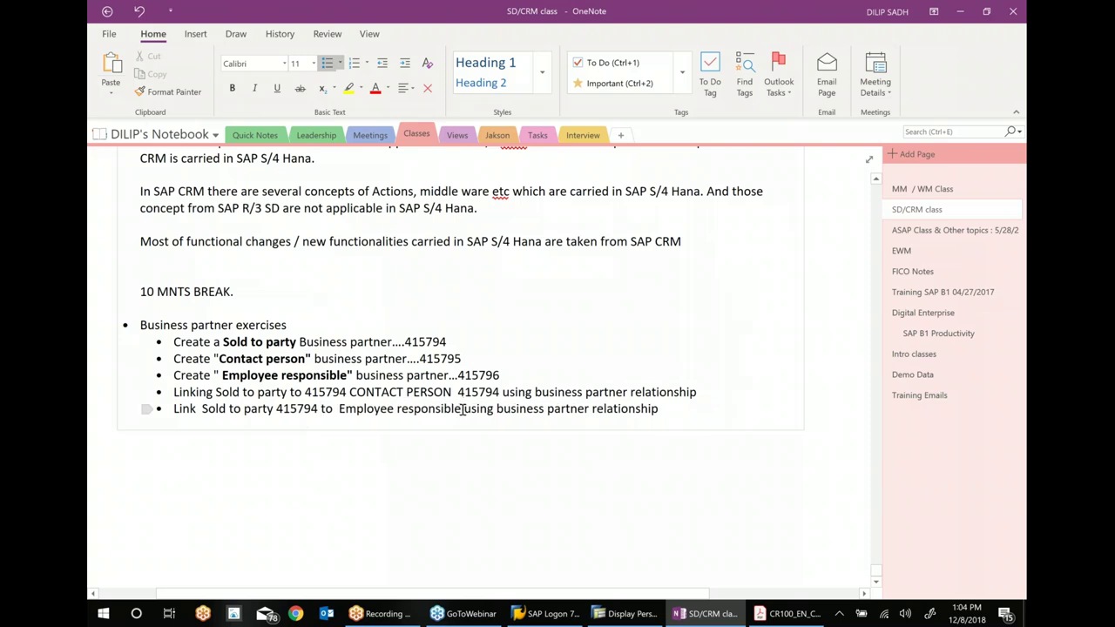
left_click(466, 411)
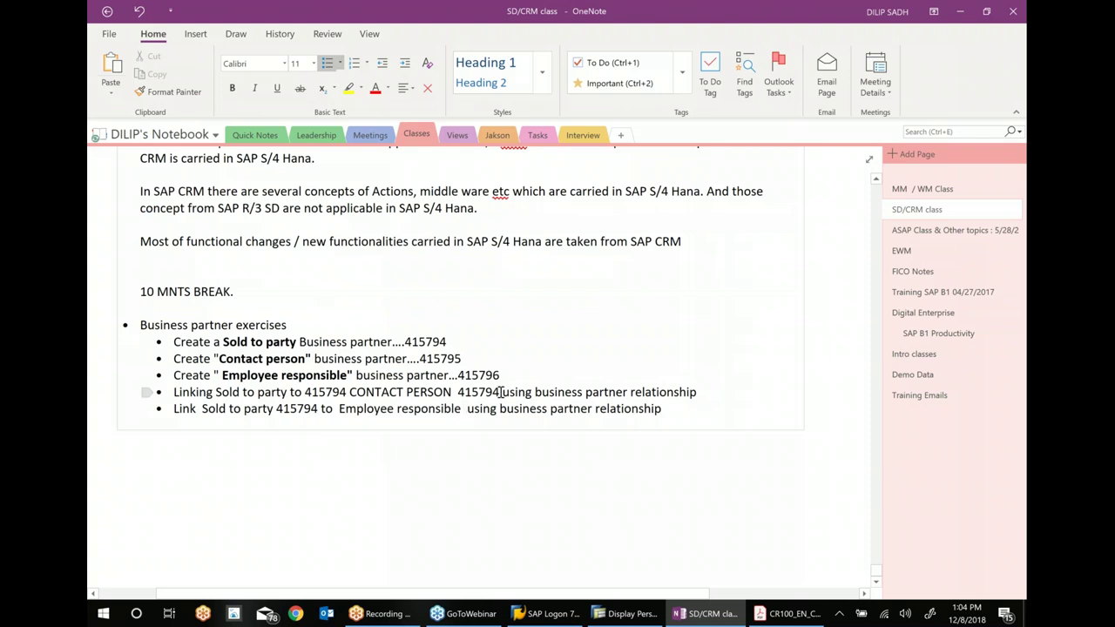
key("BackSpace")
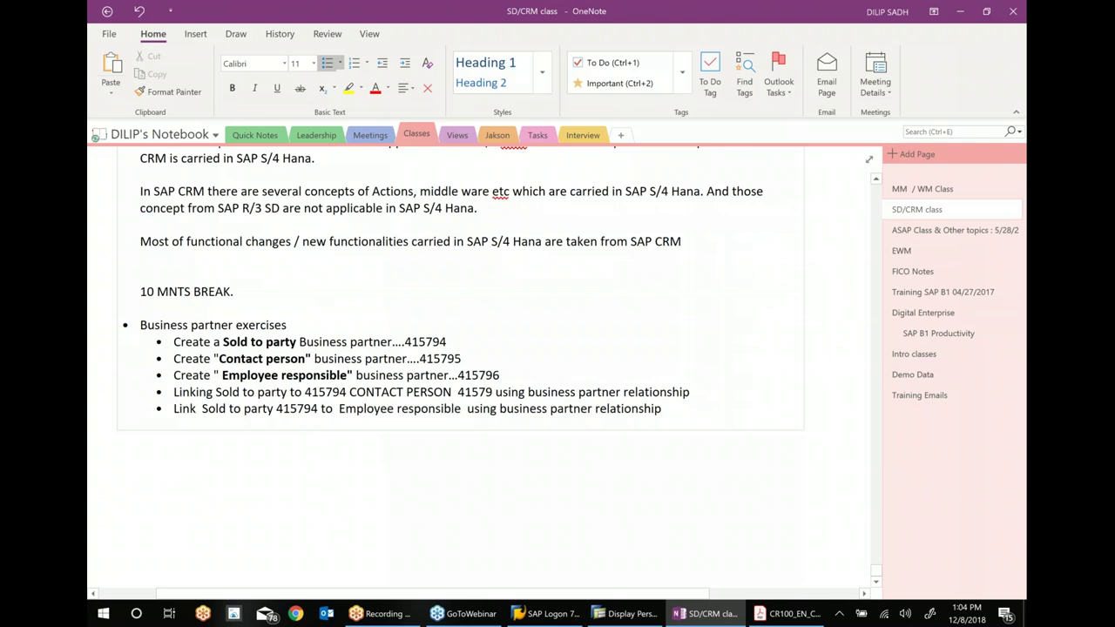
type("5")
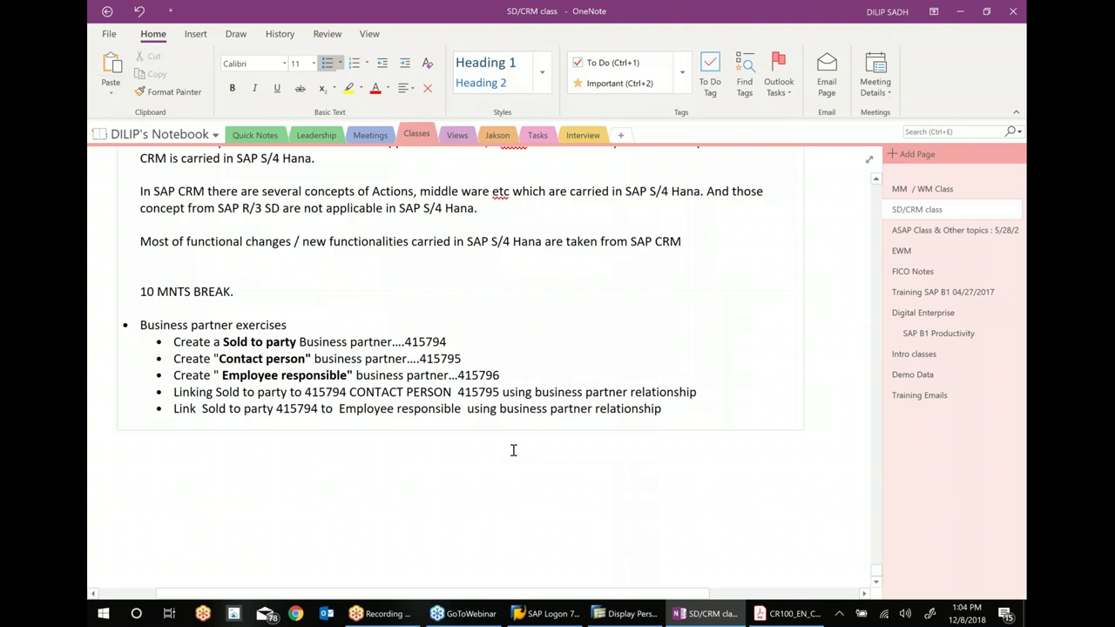
key("ctrl+v")
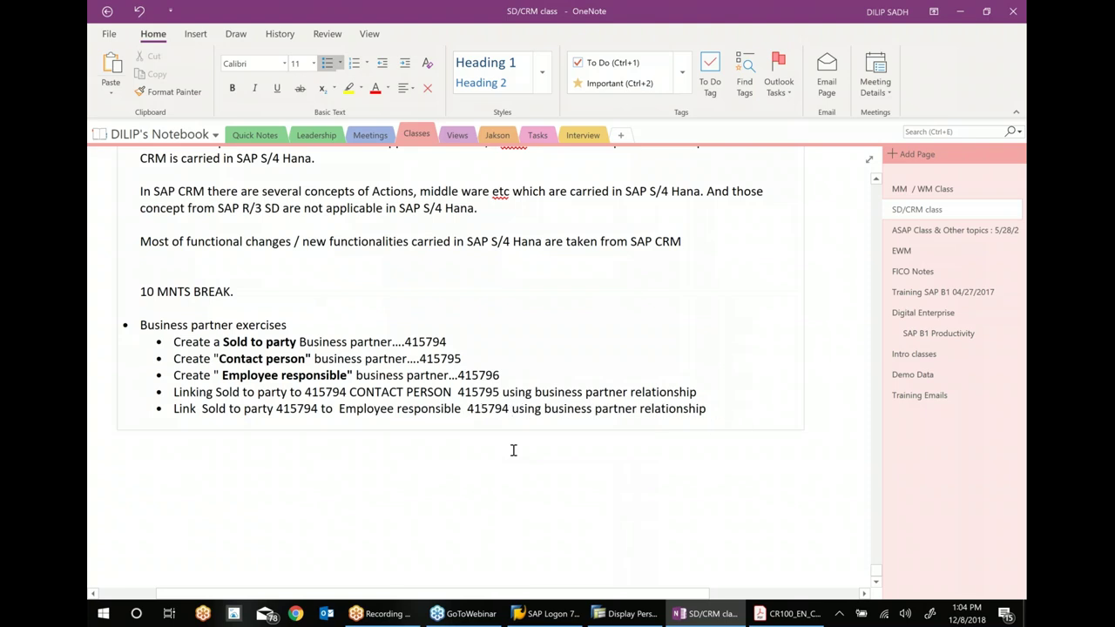
key("BackSpace")
key("BackSpace")
type("6")
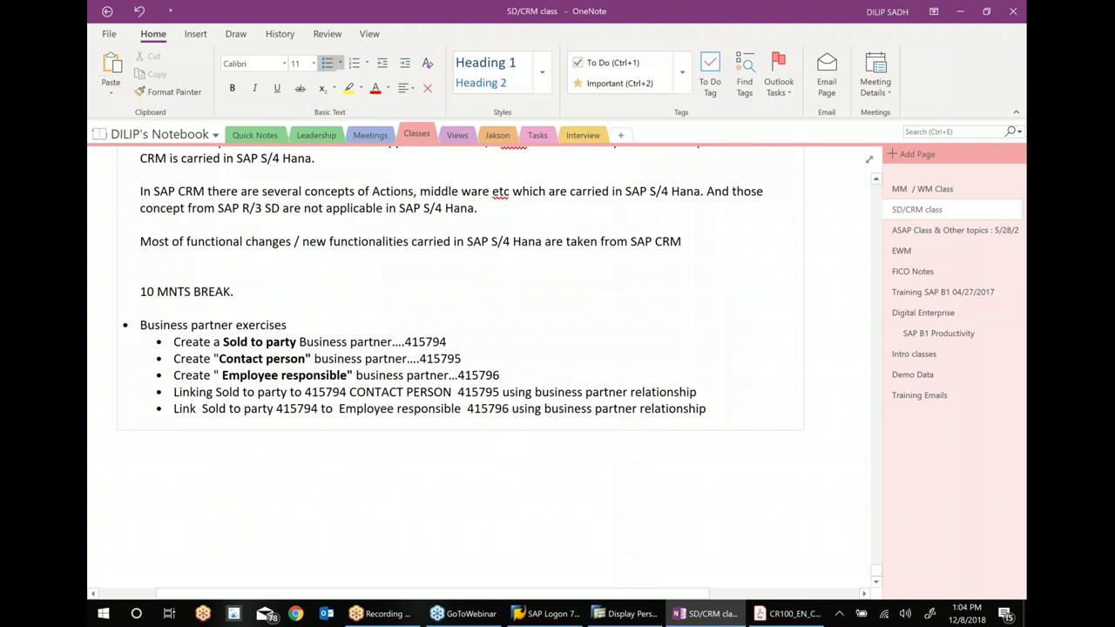
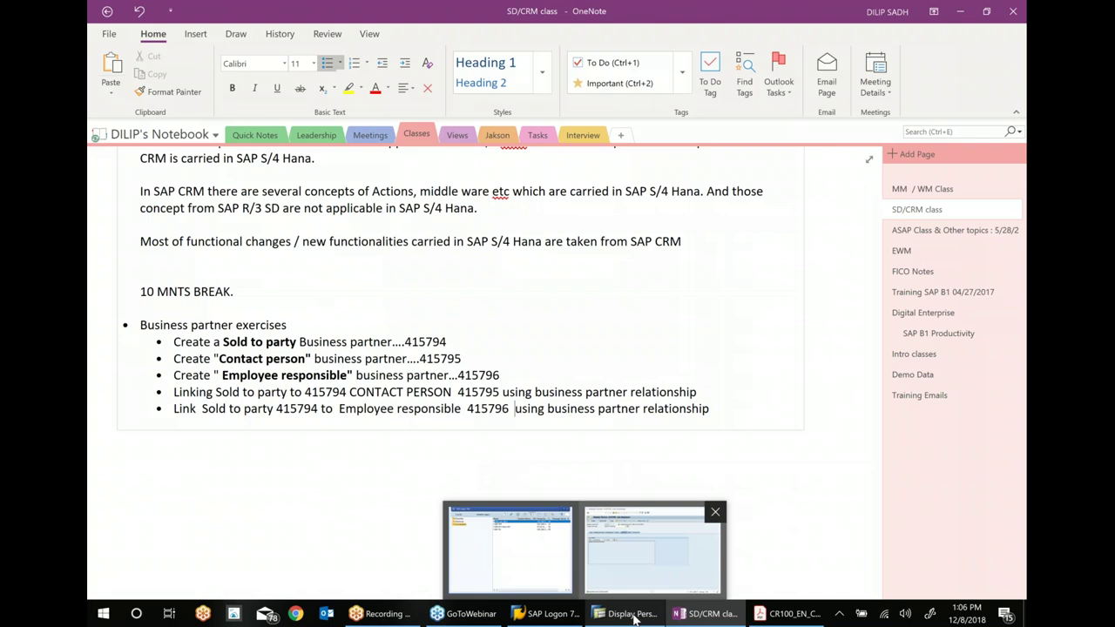
Open business partner 415794 with transaction BP and show it in the CRM000 Sold-To Party role.
left_click(653, 548)
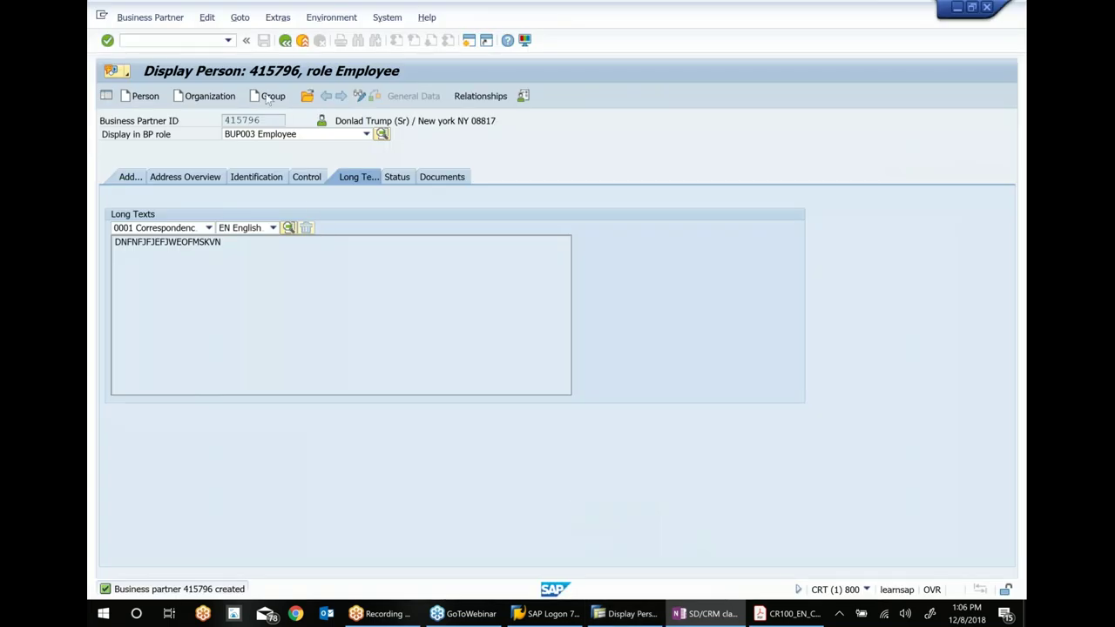
left_click(284, 42)
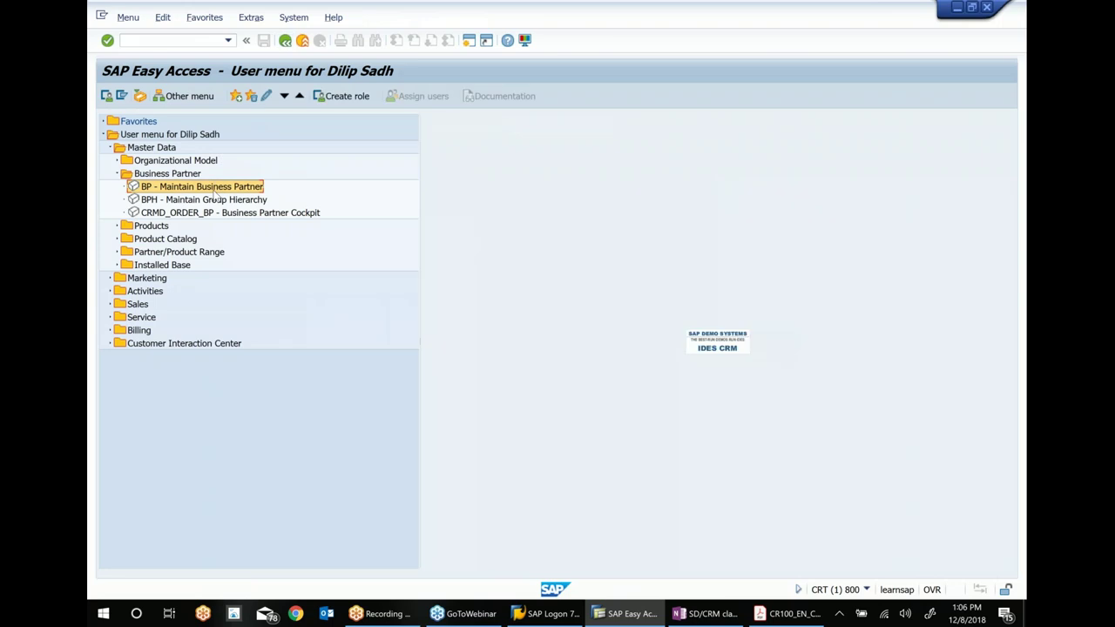
double_click(209, 187)
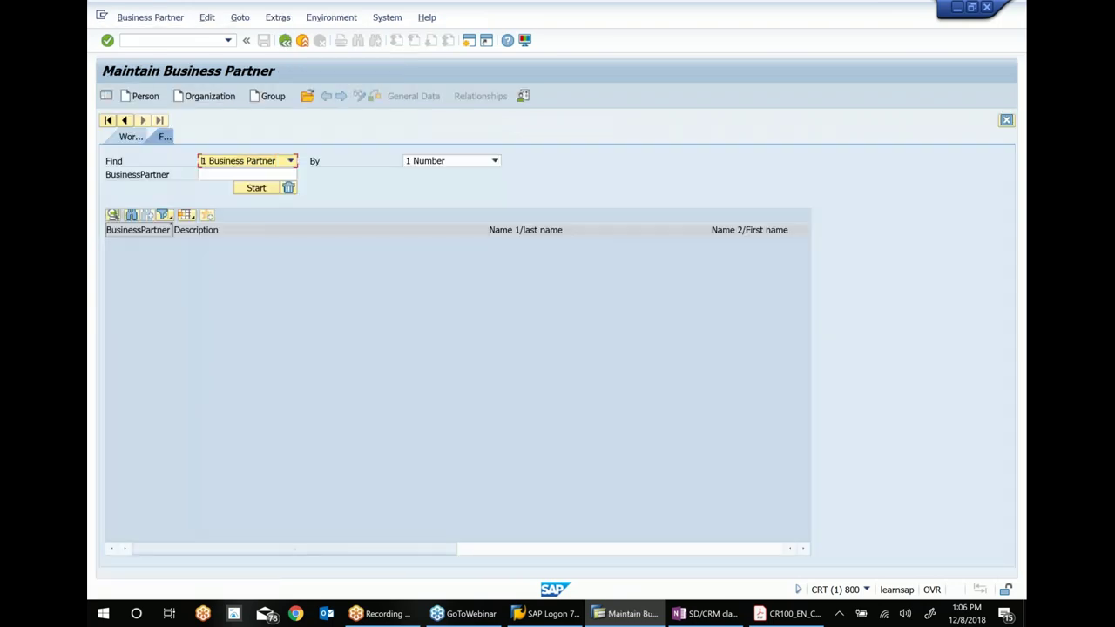
left_click(150, 17)
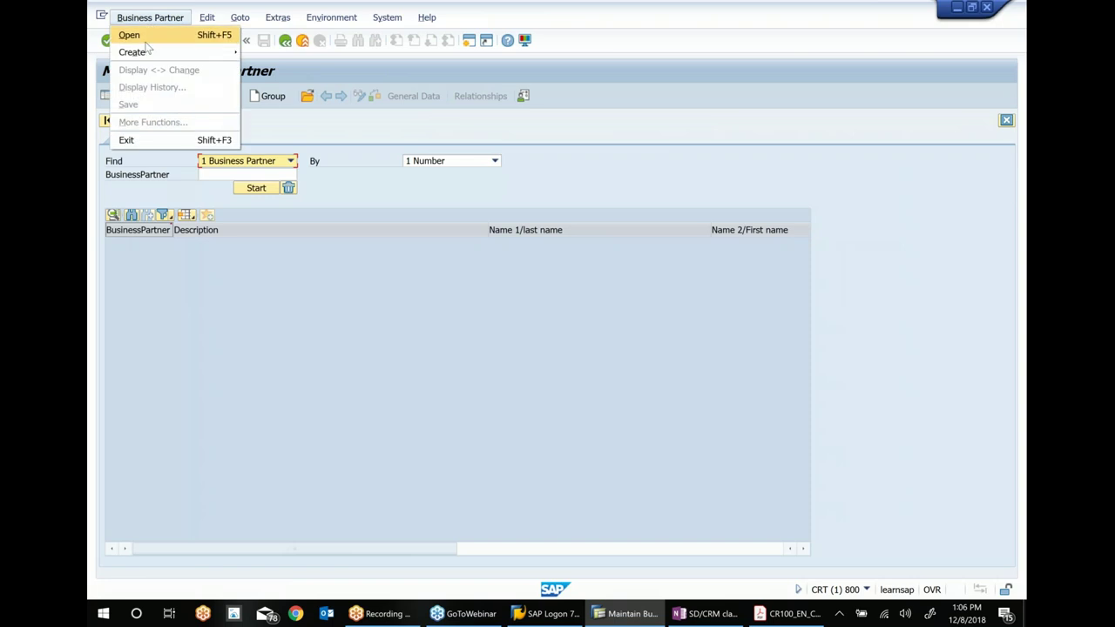
left_click(138, 36)
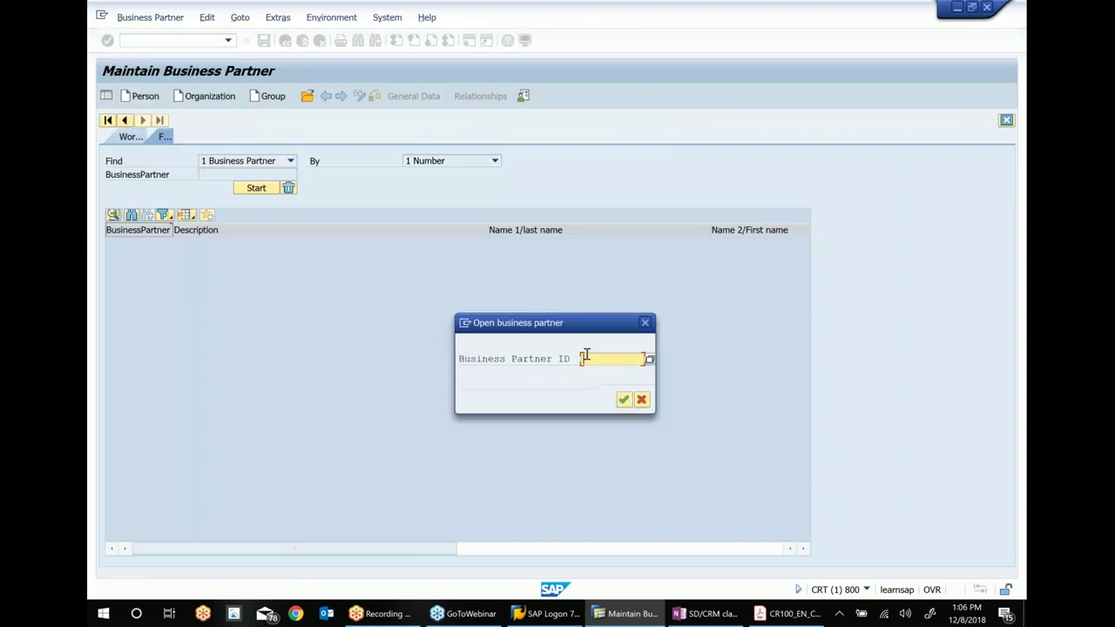
type("15794")
key("Return")
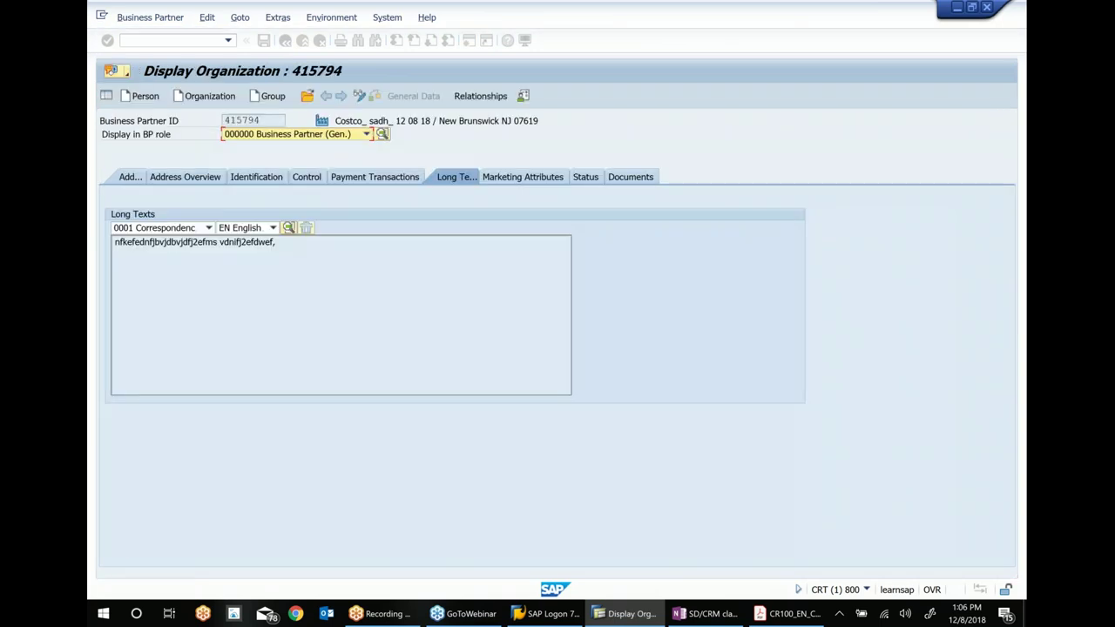
left_click(316, 137)
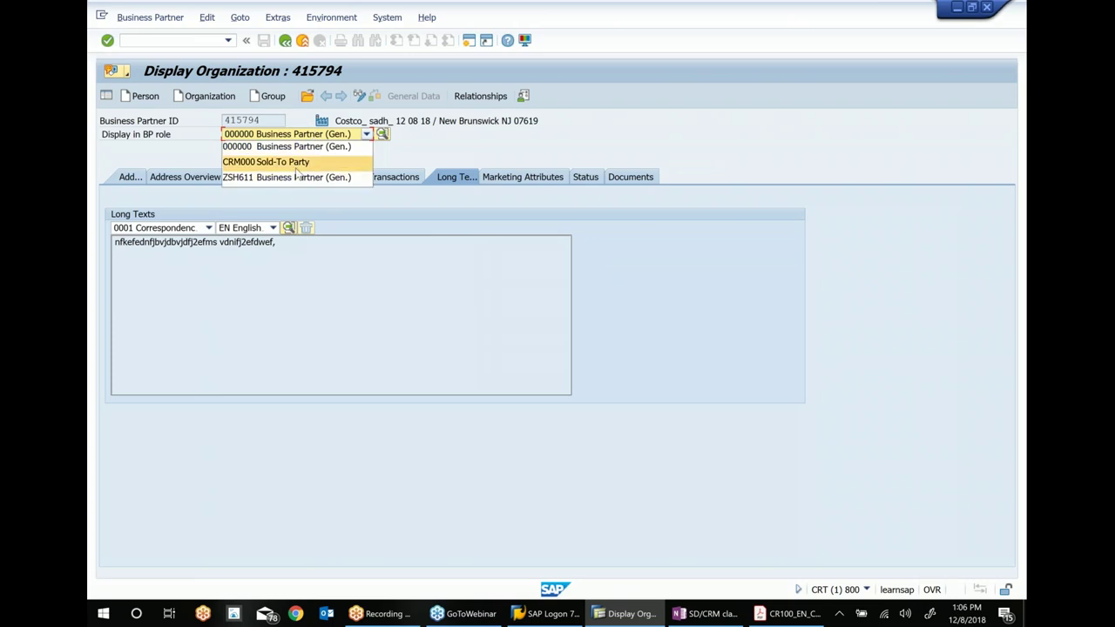
left_click(296, 166)
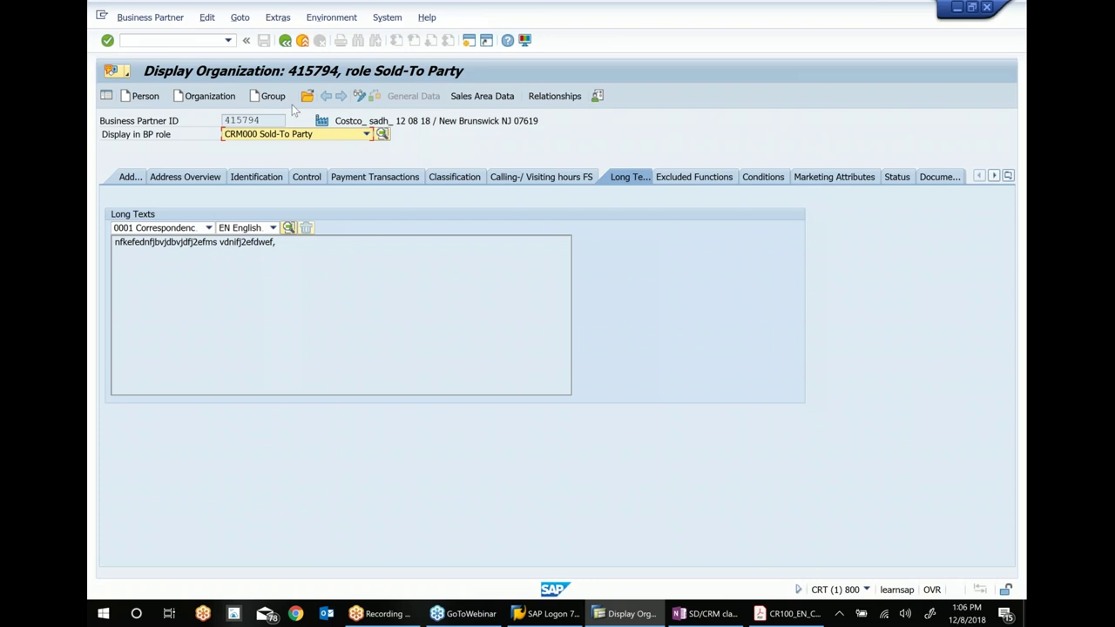
Switch partner 415794 to change mode and open the Relationship Cat. list on the Relationships screen.
left_click(359, 100)
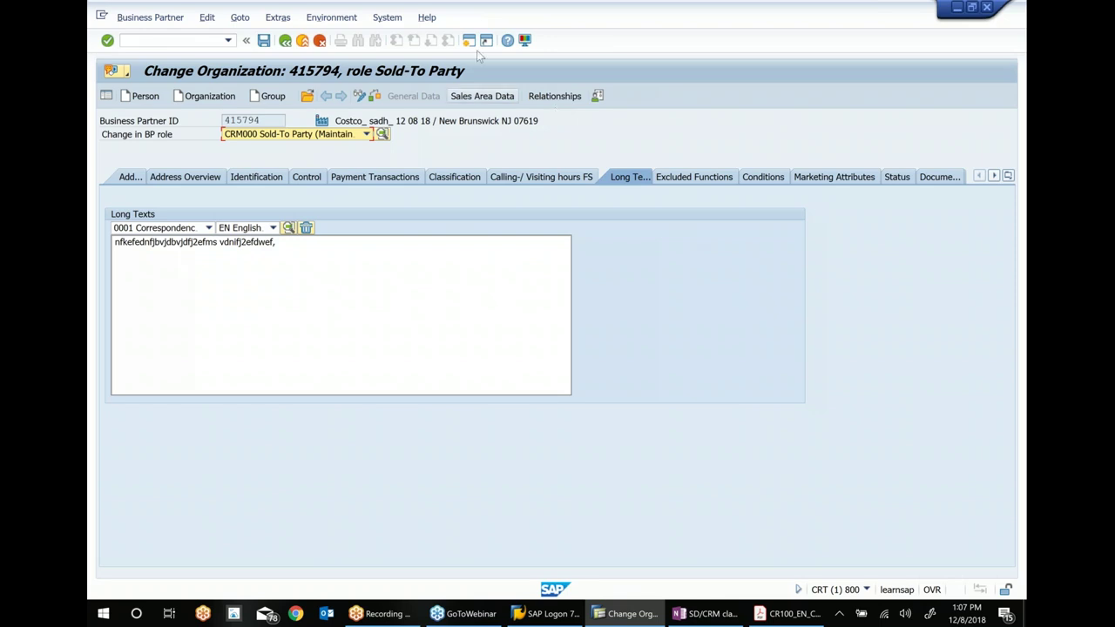
left_click(555, 97)
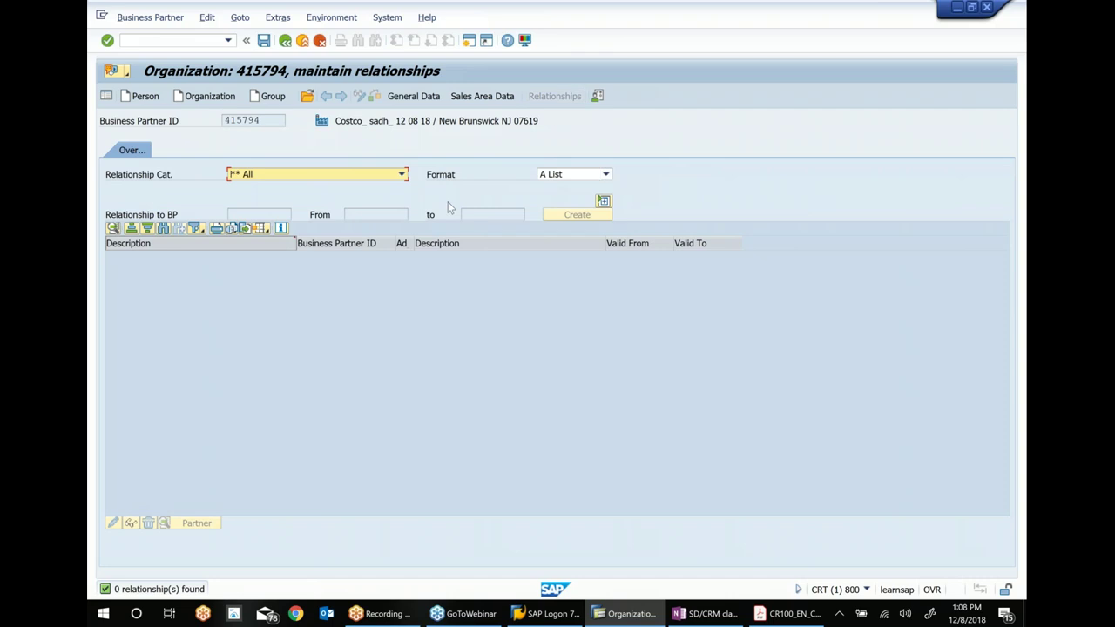
left_click(396, 174)
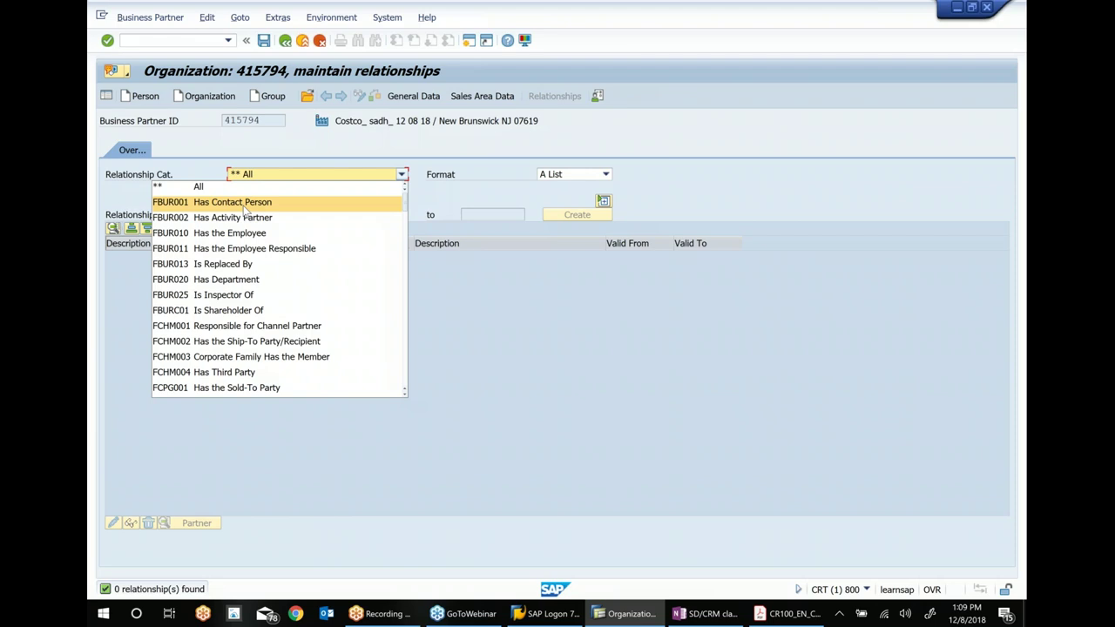
Create an FBUR001 Has Contact Person relationship to business partner 415795.
left_click(246, 204)
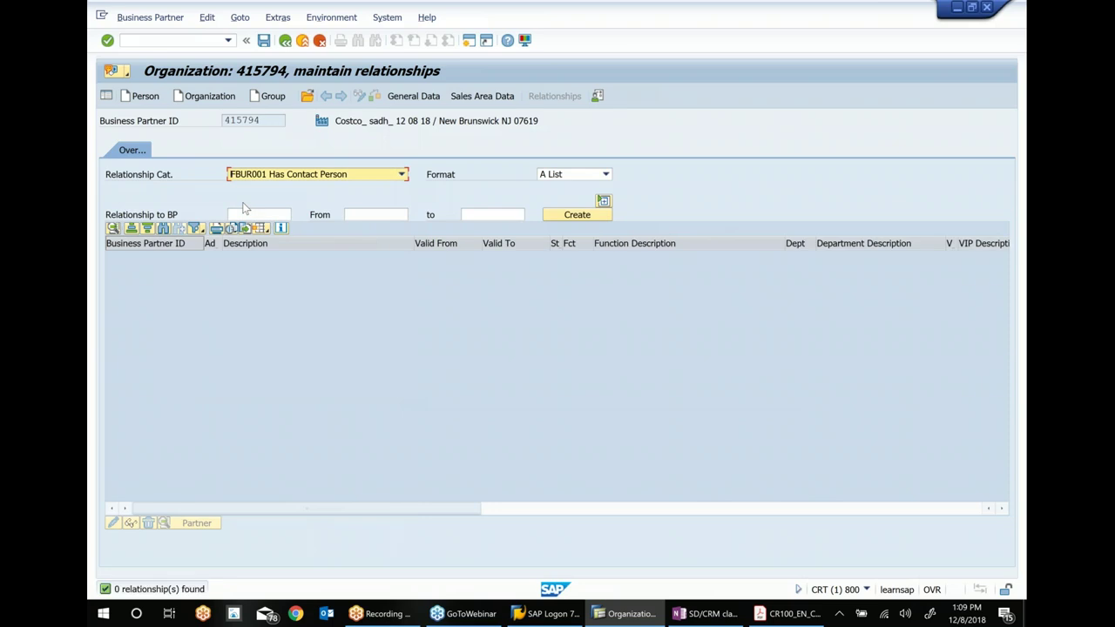
left_click(282, 214)
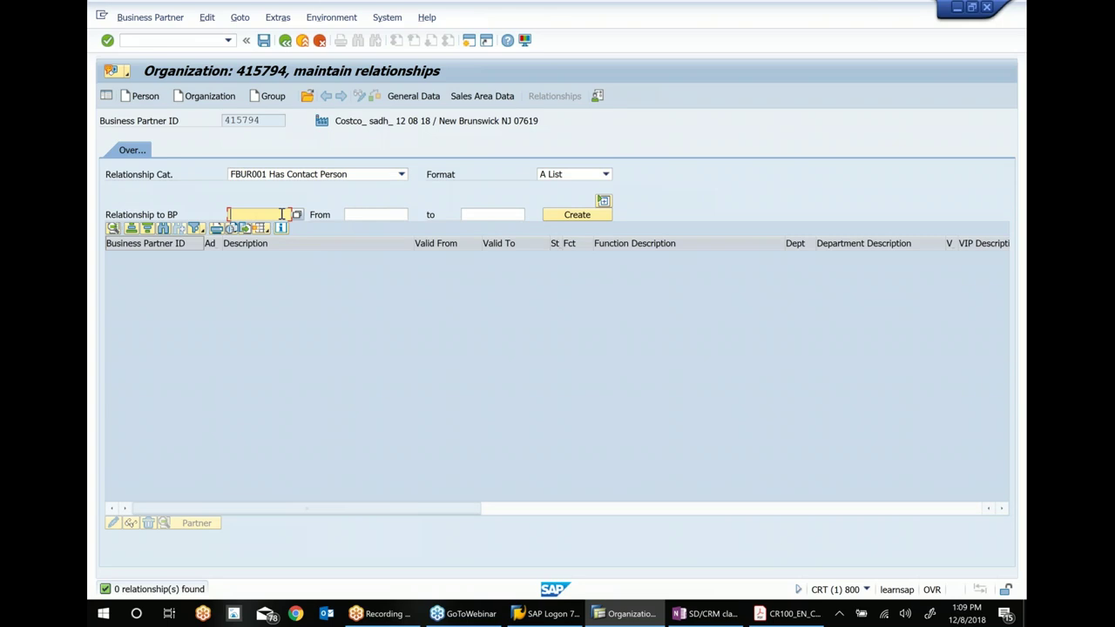
type("415794")
key("BackSpace")
type("5")
left_click(601, 214)
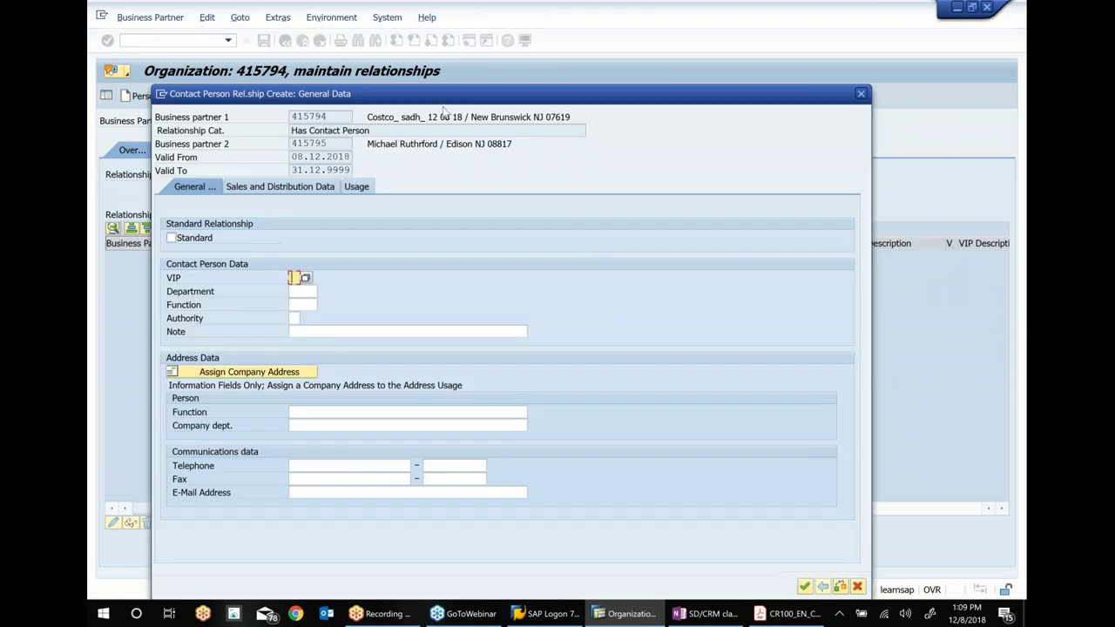
left_click_drag(438, 94, 528, 44)
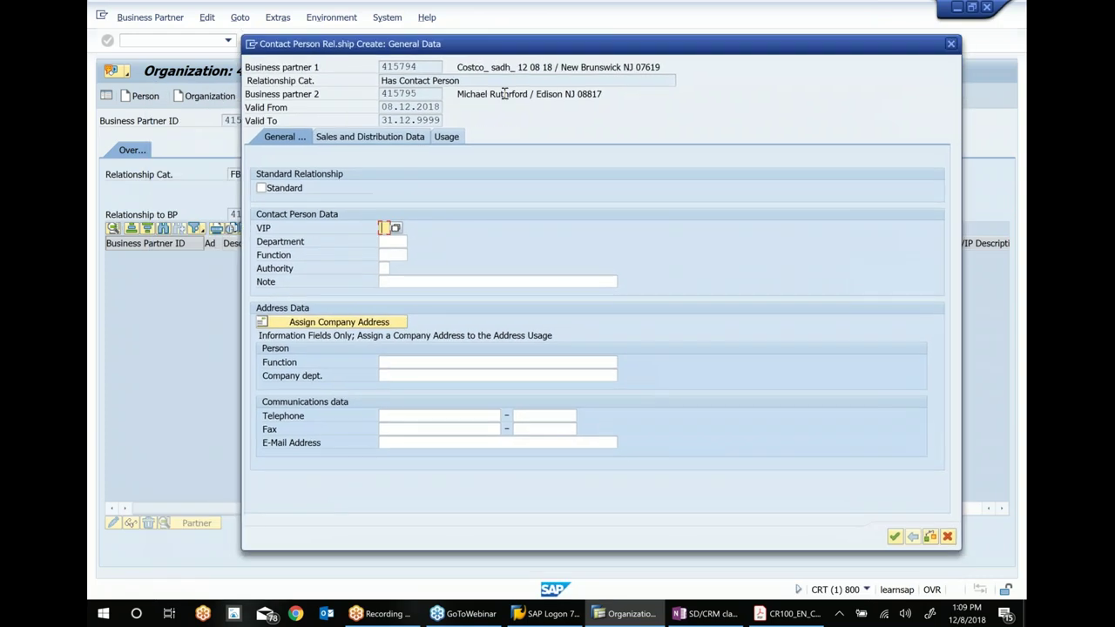
Set department 0002 Purchasing, function 02 Head of purchasing and authority Joint Decision Maker.
left_click(394, 243)
left_click(414, 243)
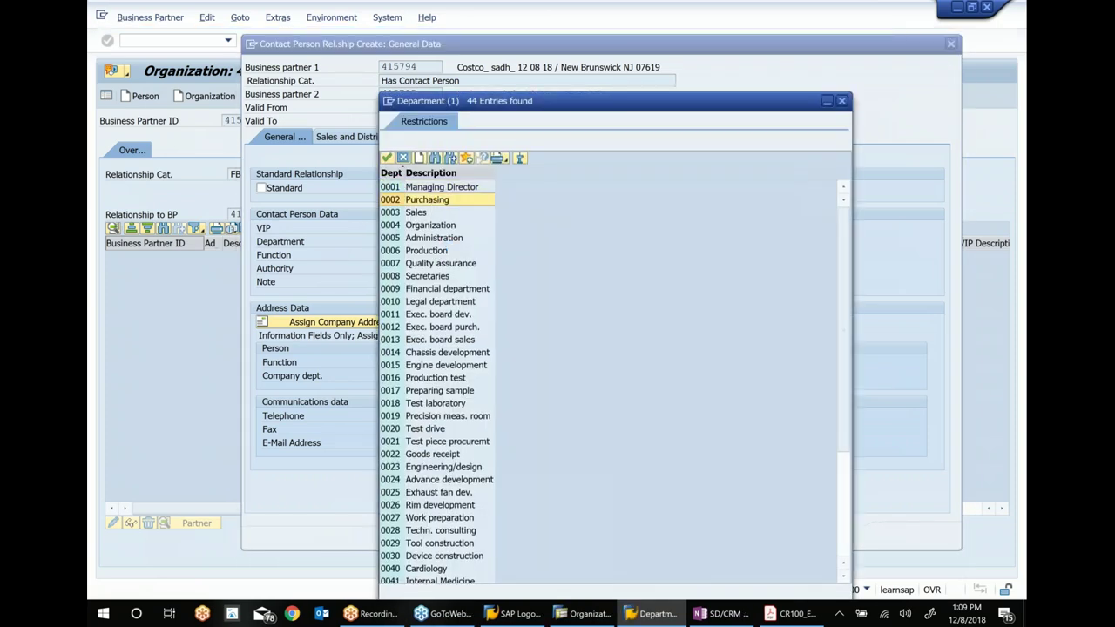
key("Escape")
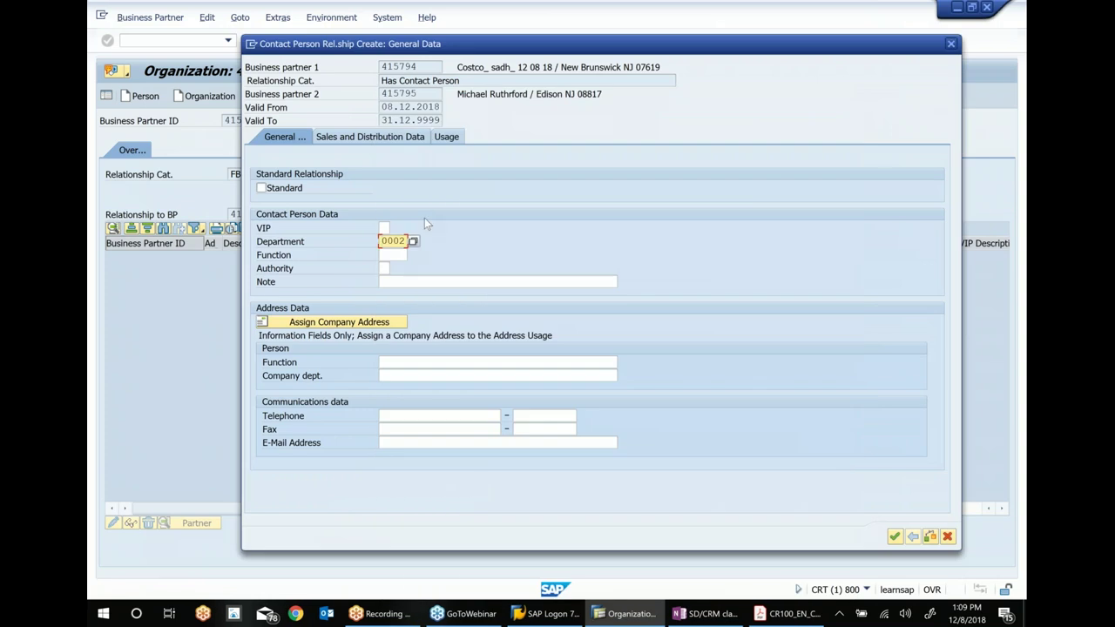
left_click(405, 255)
left_click(413, 255)
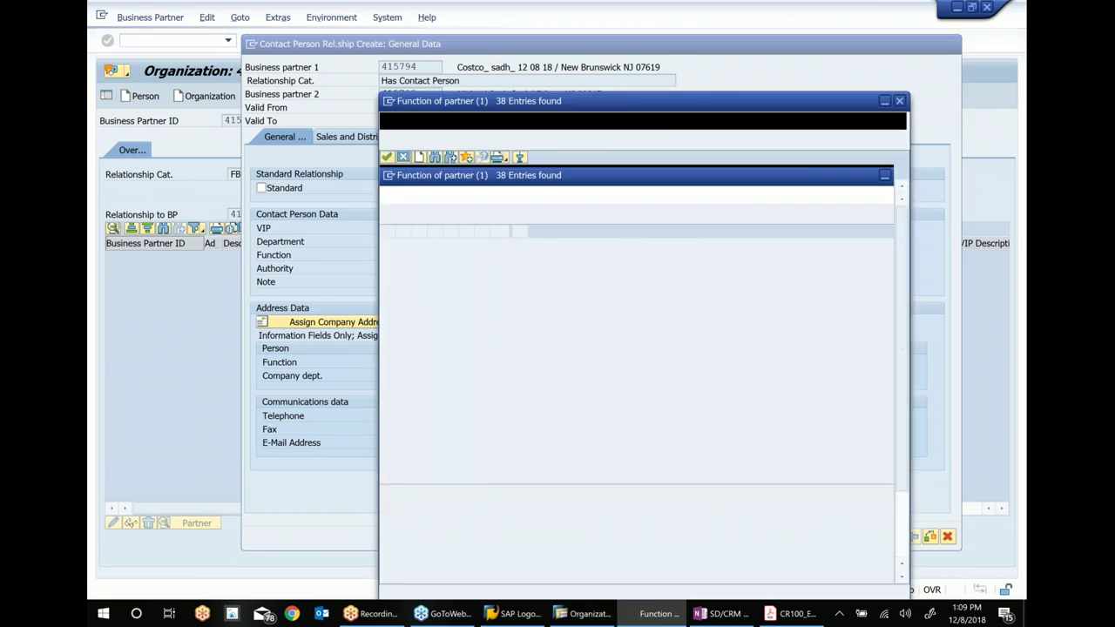
double_click(435, 202)
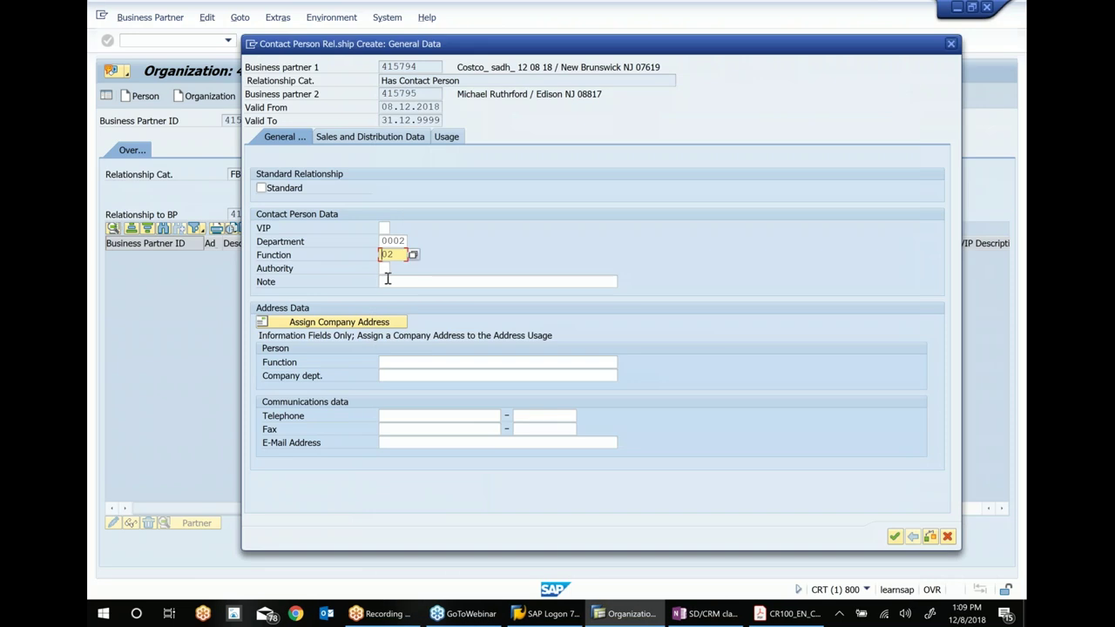
left_click(384, 267)
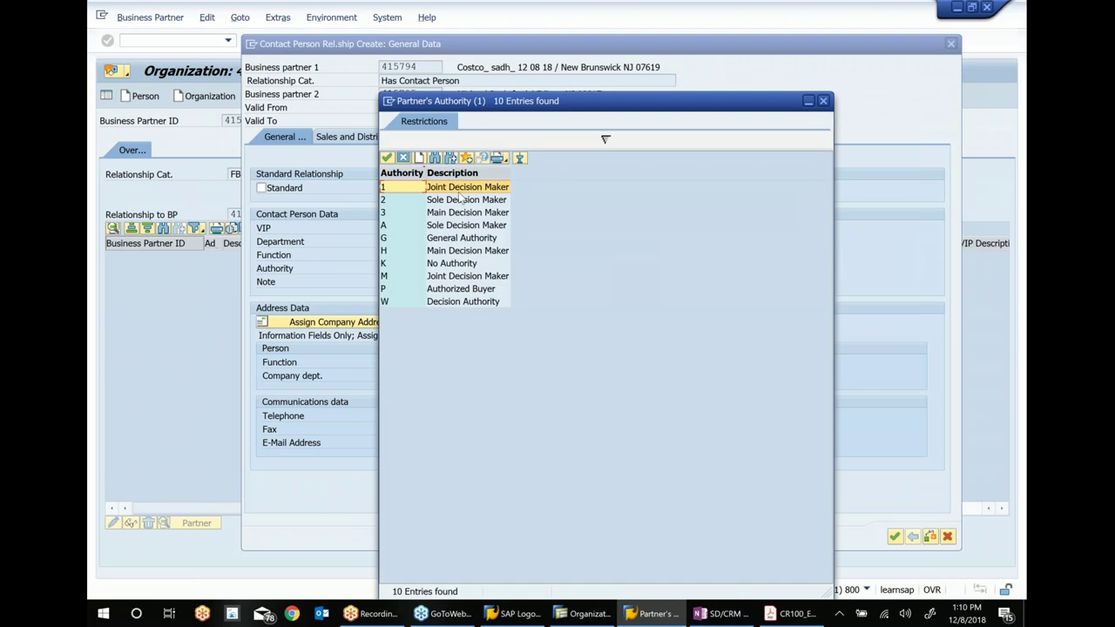
double_click(459, 190)
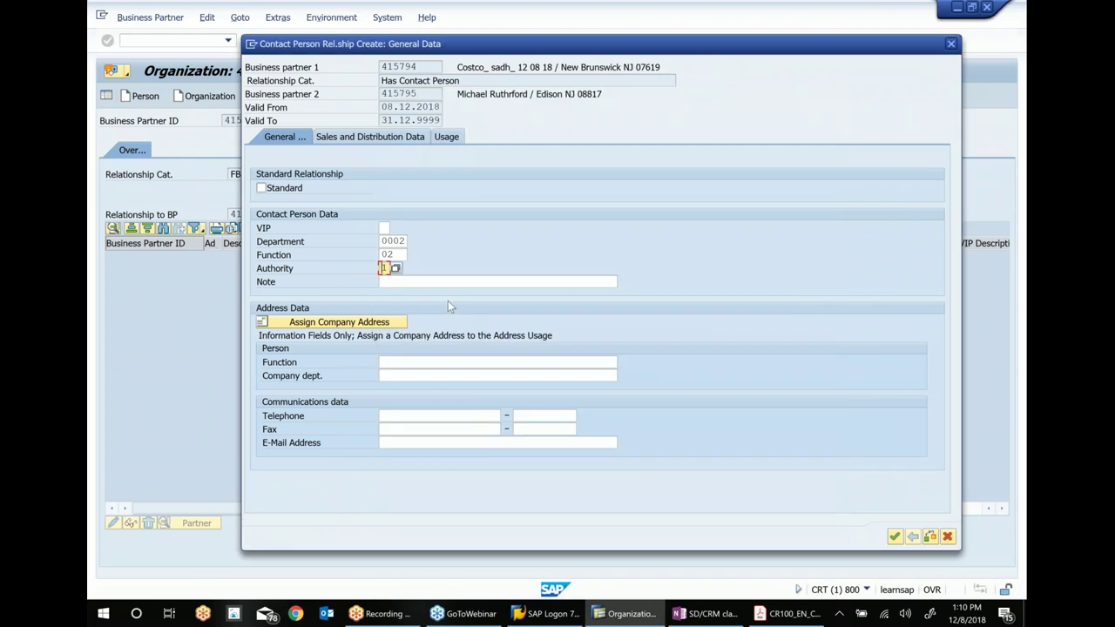
Pass the telephone, fax and e-mail fields and show the Sales and Distribution Data tab.
left_click(414, 415)
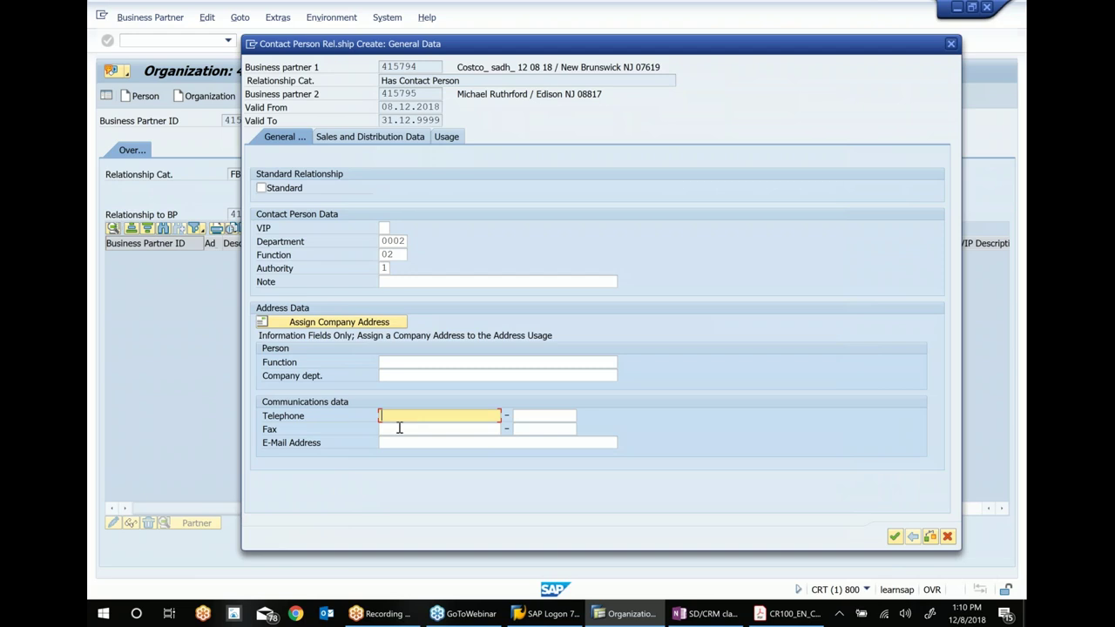
left_click(399, 429)
left_click(398, 442)
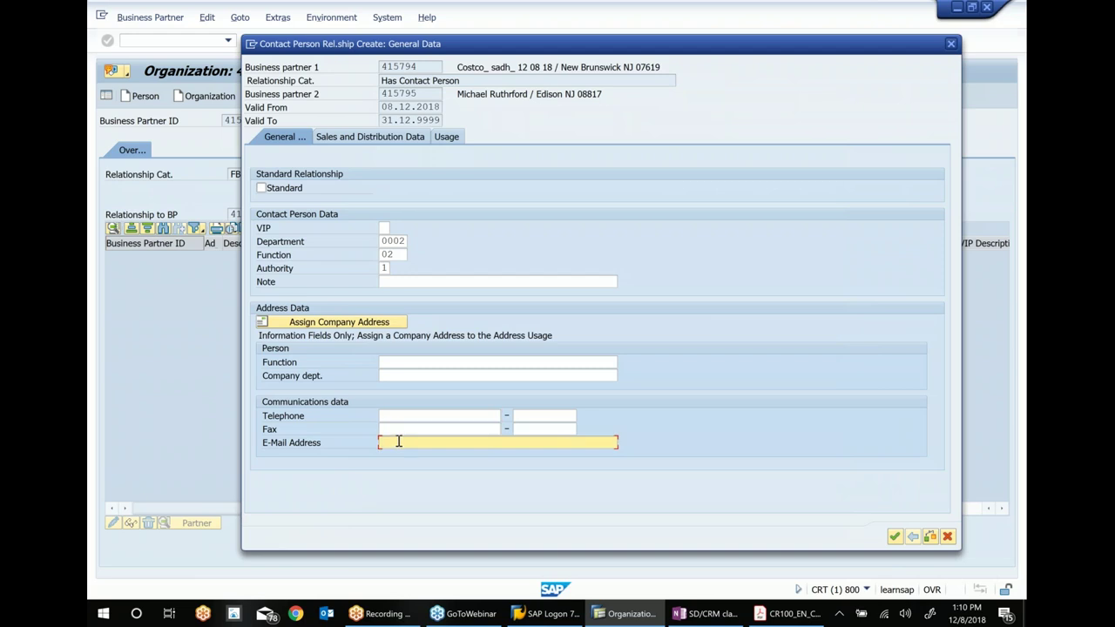
left_click(366, 139)
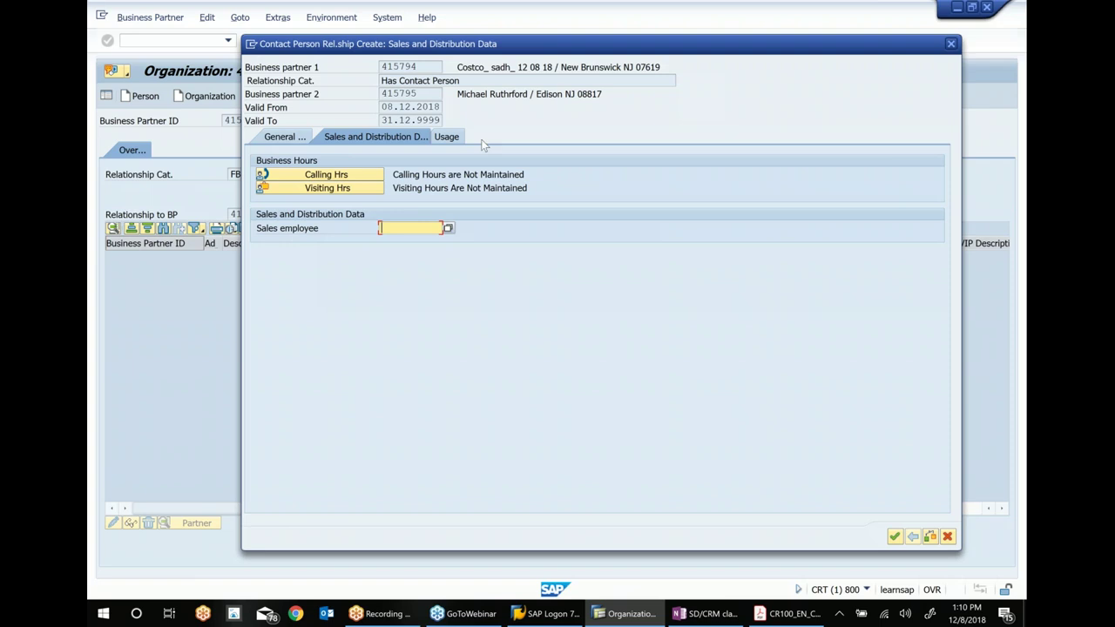
Assign usage 50000609 US Sales & Service, channel 30, division 00, function Contact person, and confirm.
left_click(447, 138)
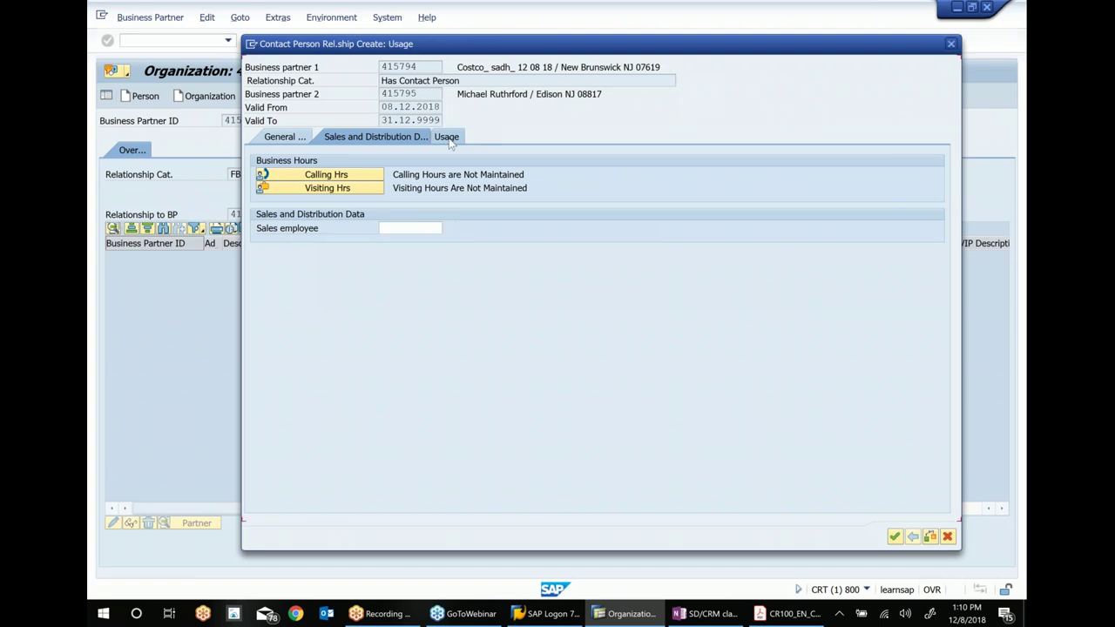
left_click(397, 201)
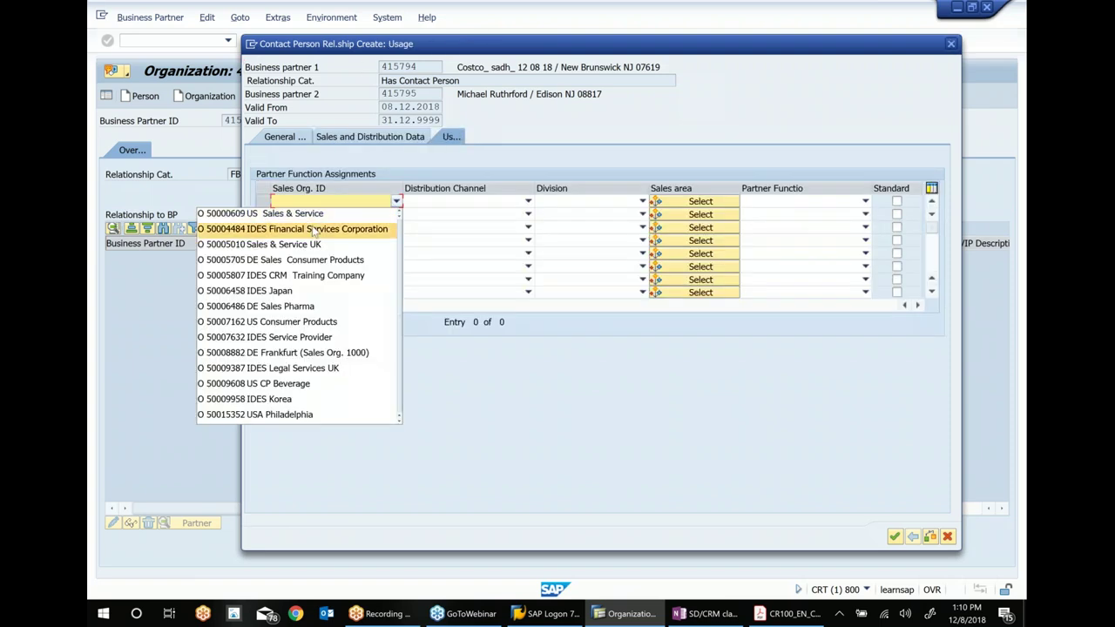
left_click(309, 213)
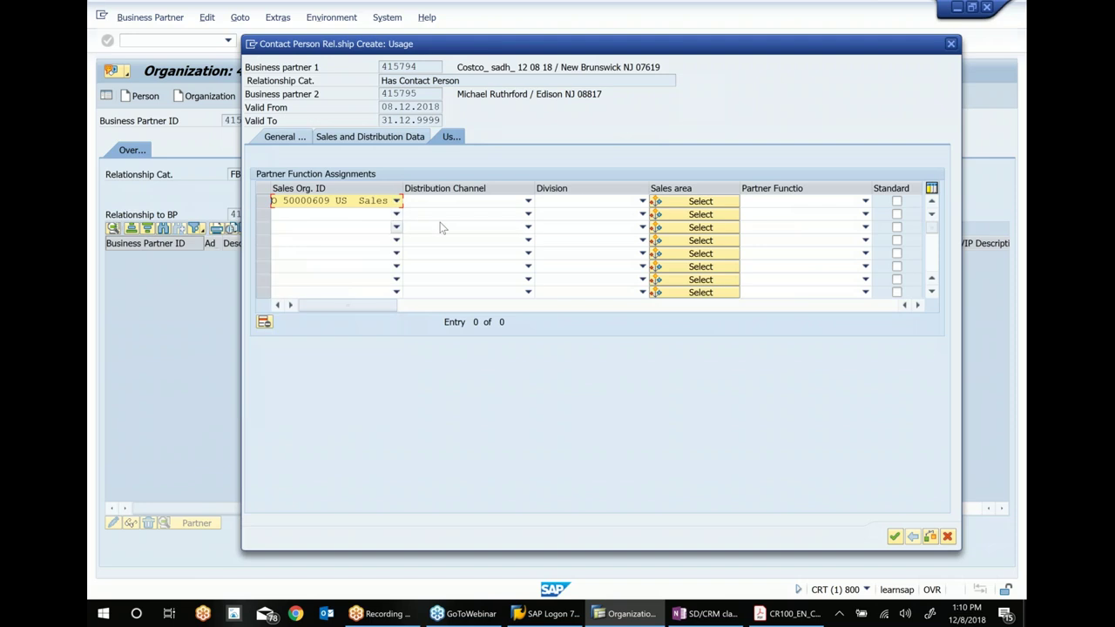
left_click(527, 203)
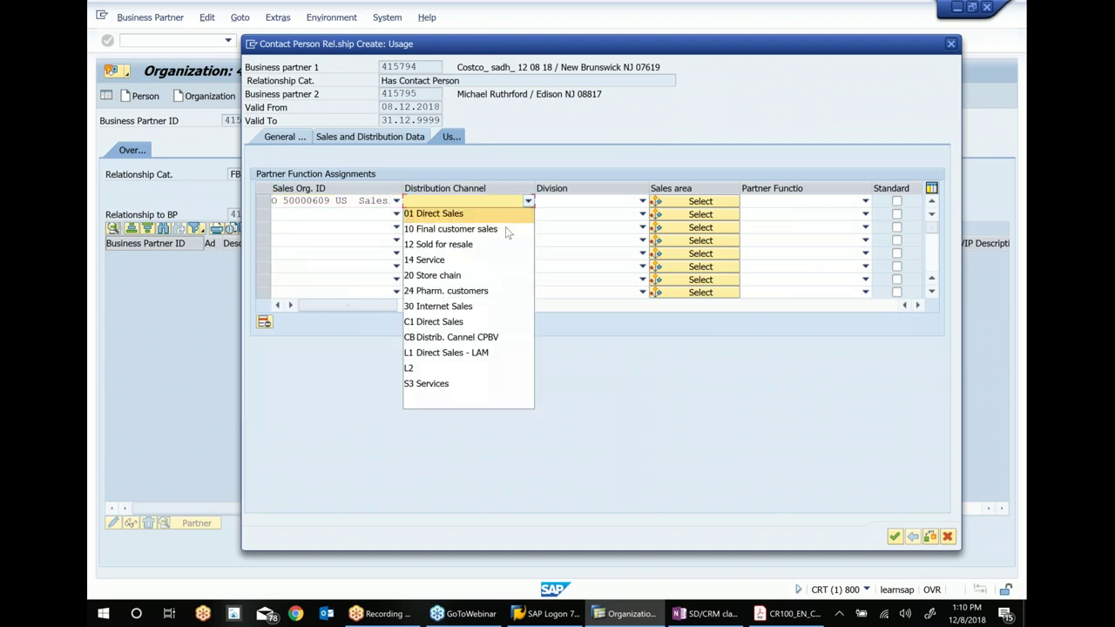
left_click(458, 306)
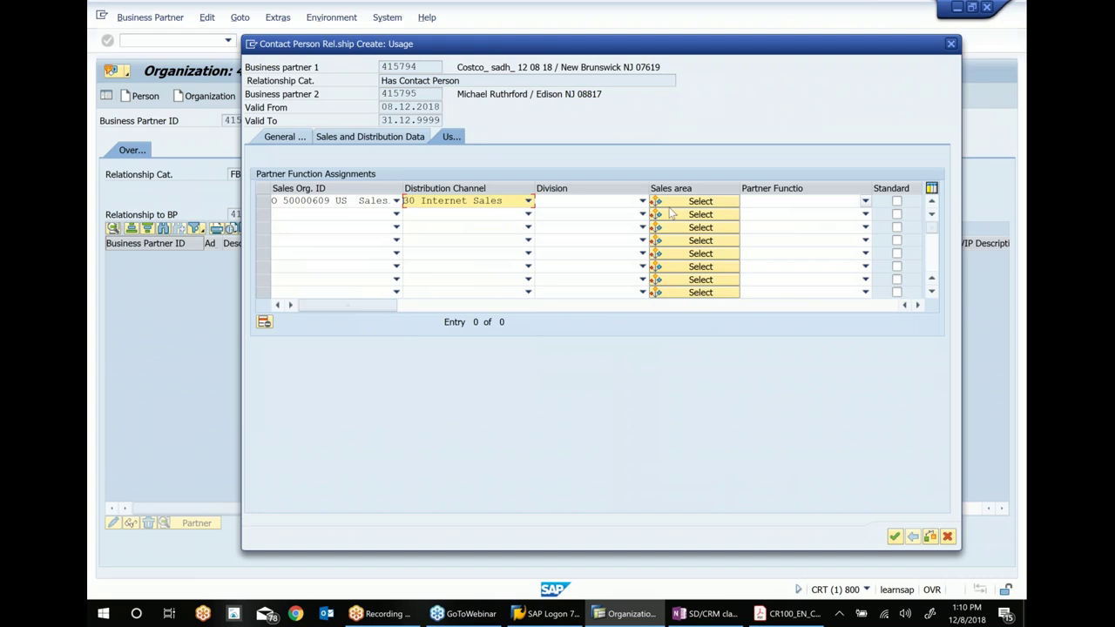
left_click(642, 201)
left_click(596, 218)
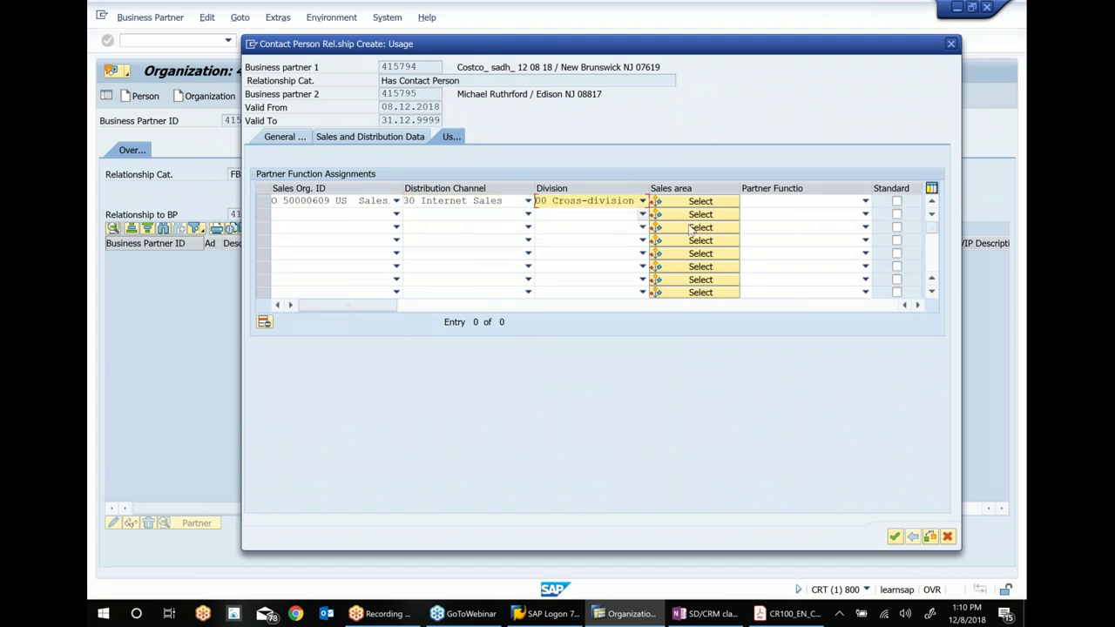
left_click(865, 202)
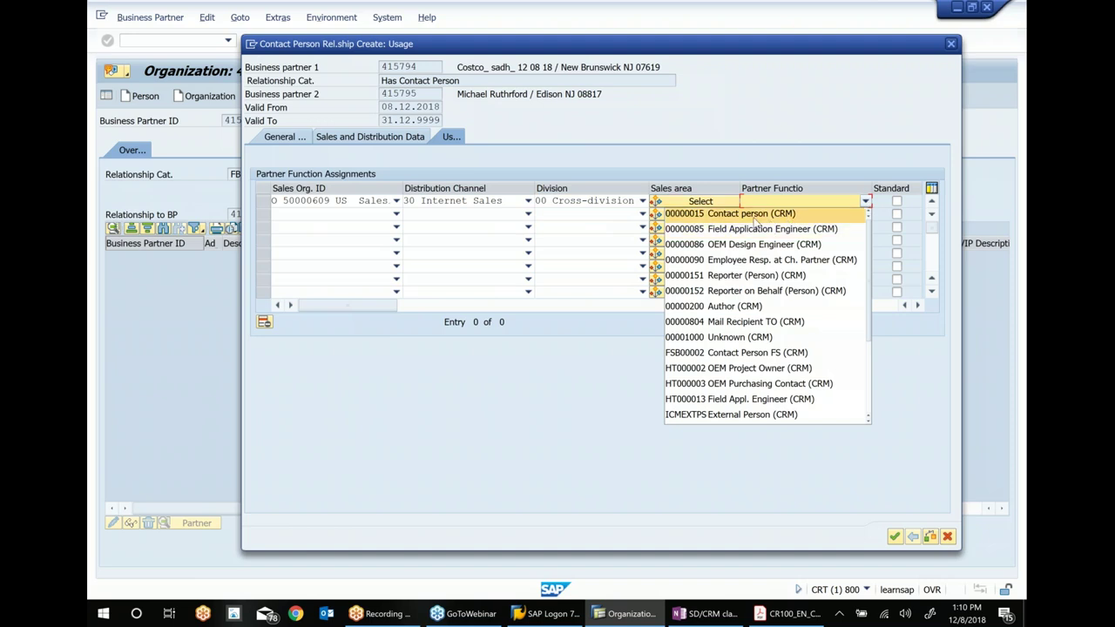
left_click(755, 217)
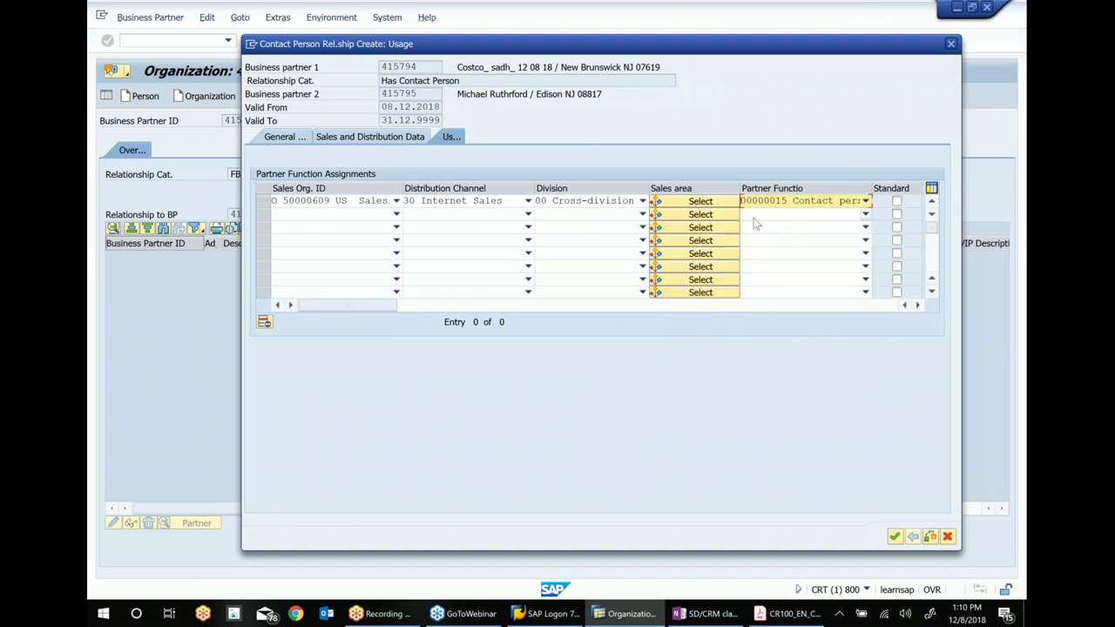
left_click(894, 536)
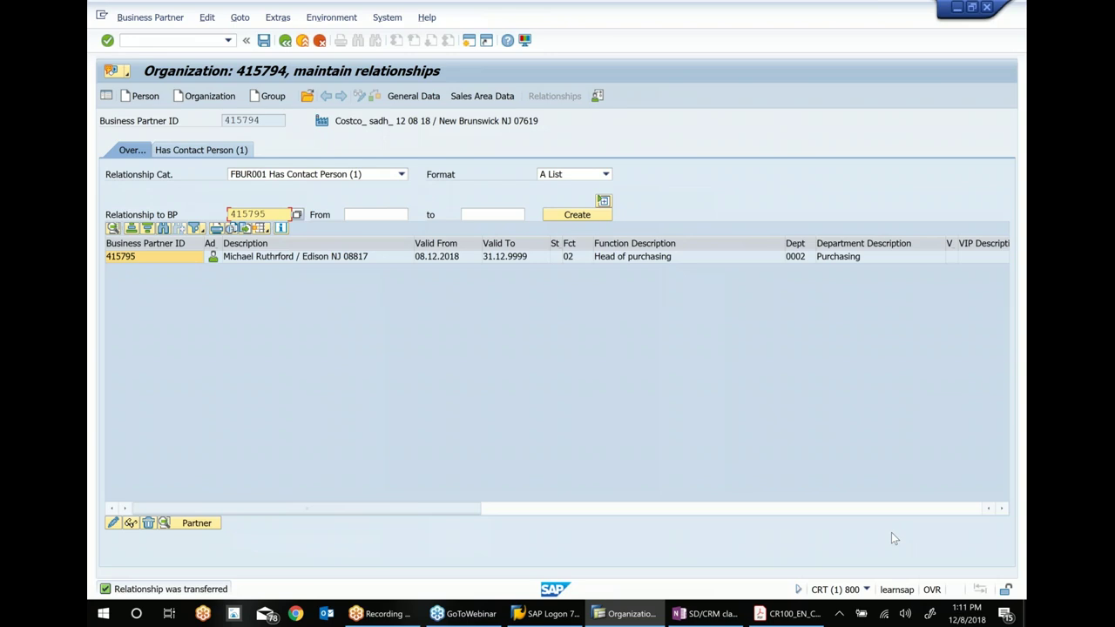
Create an FBUR011 Has the Employee Responsible relationship to business partner 415796.
left_click(715, 615)
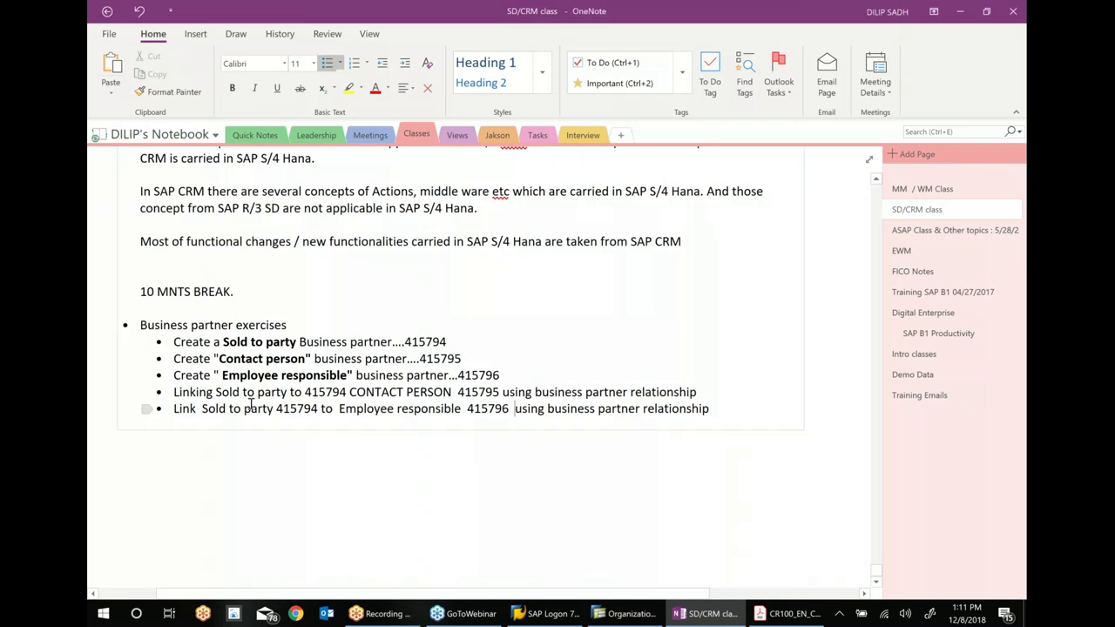
left_click(628, 612)
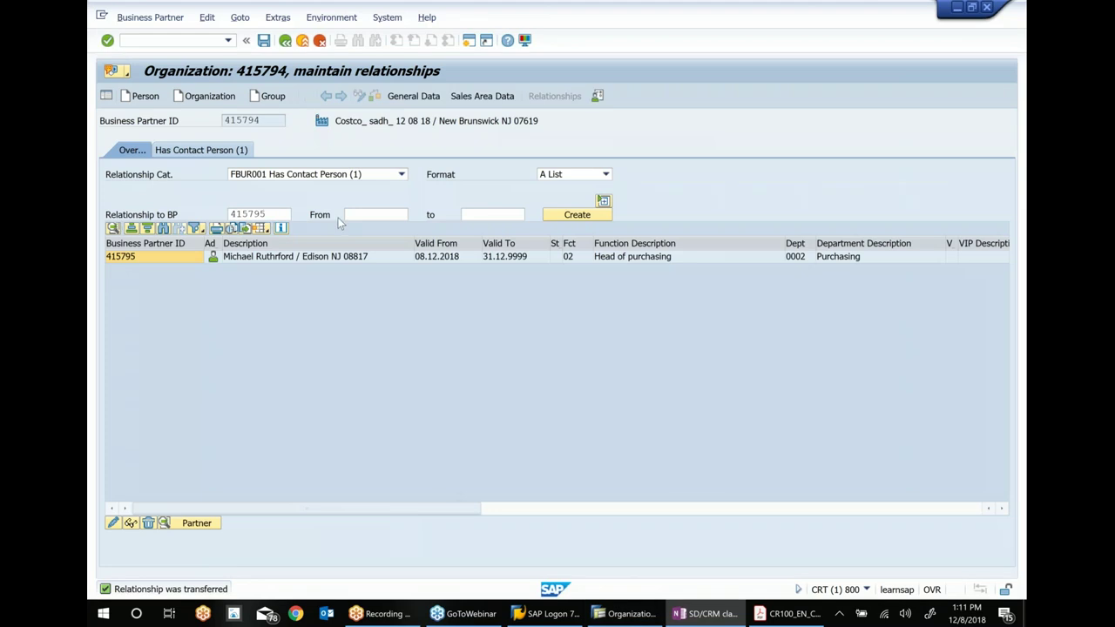
left_click(400, 174)
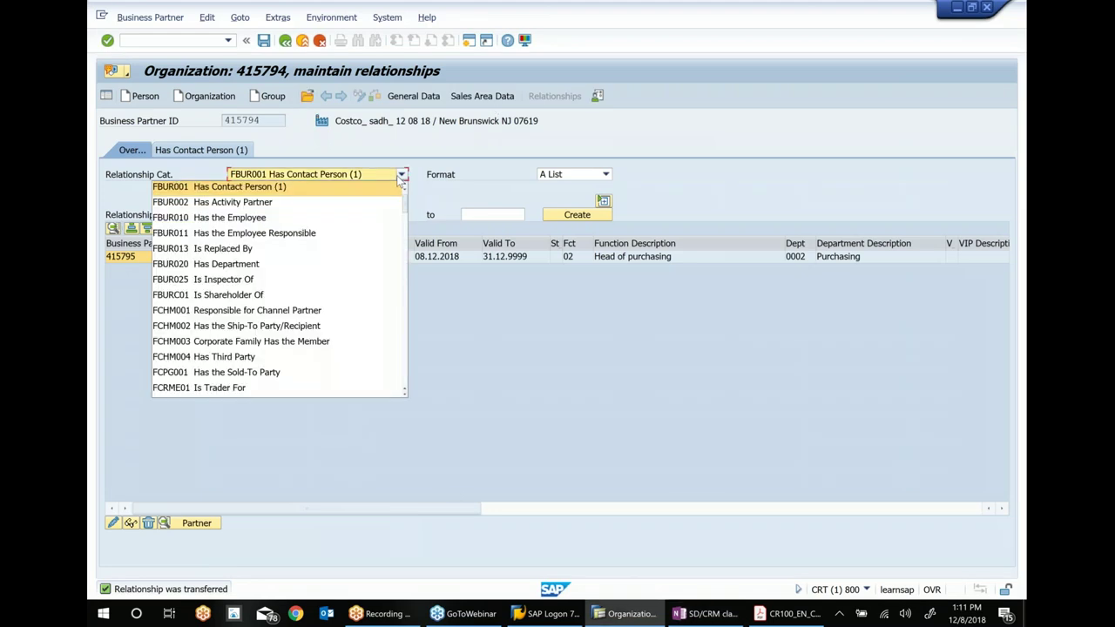
left_click(312, 234)
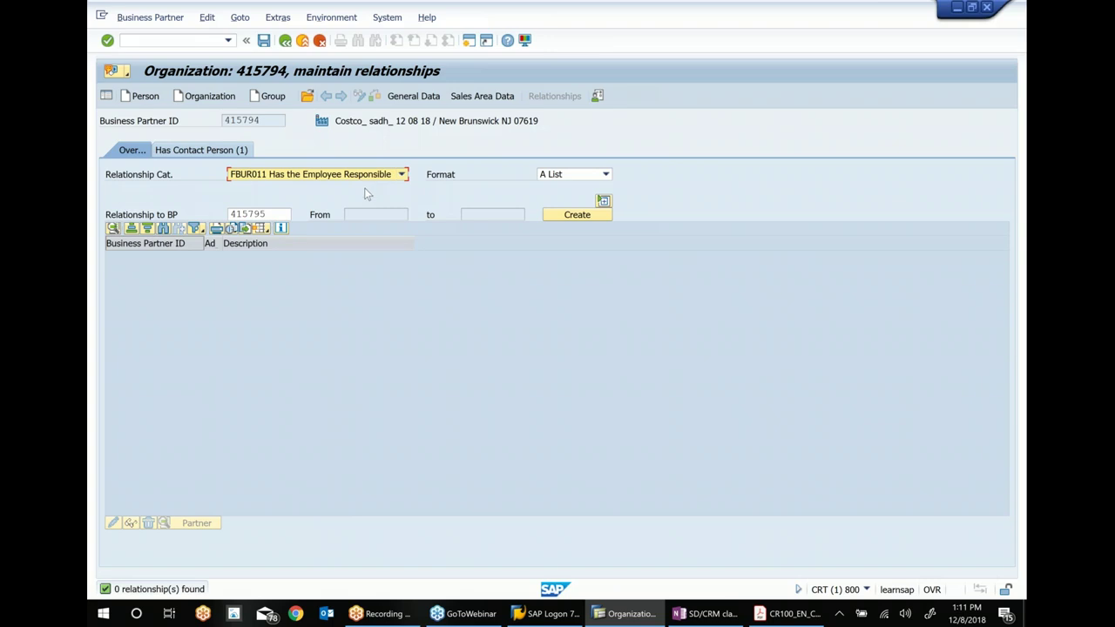
left_click(286, 213)
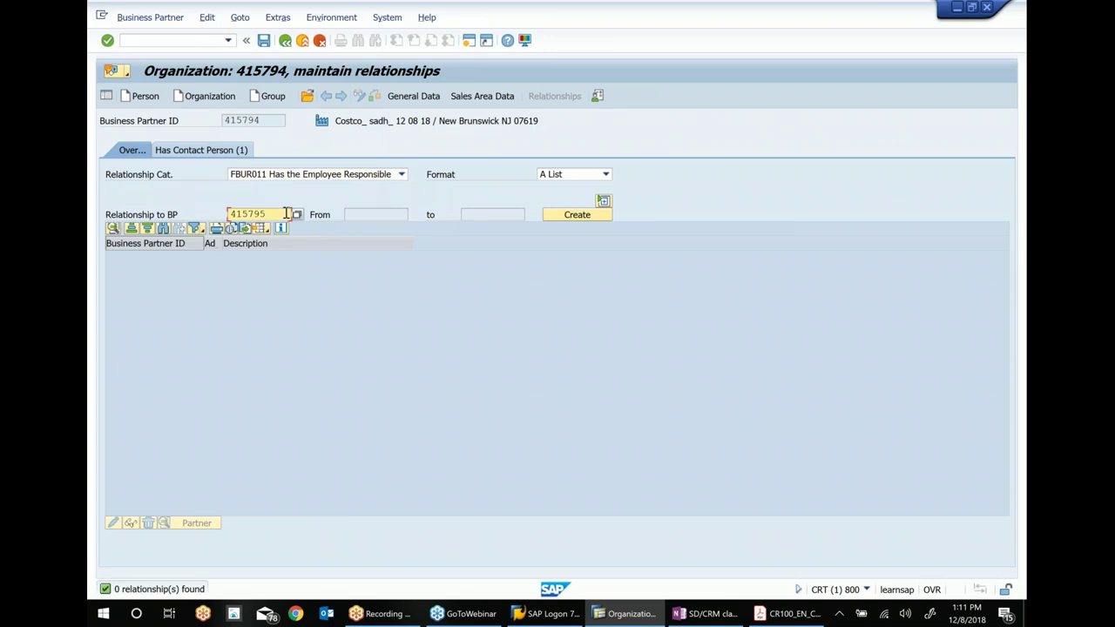
key("BackSpace")
type("6")
left_click(578, 215)
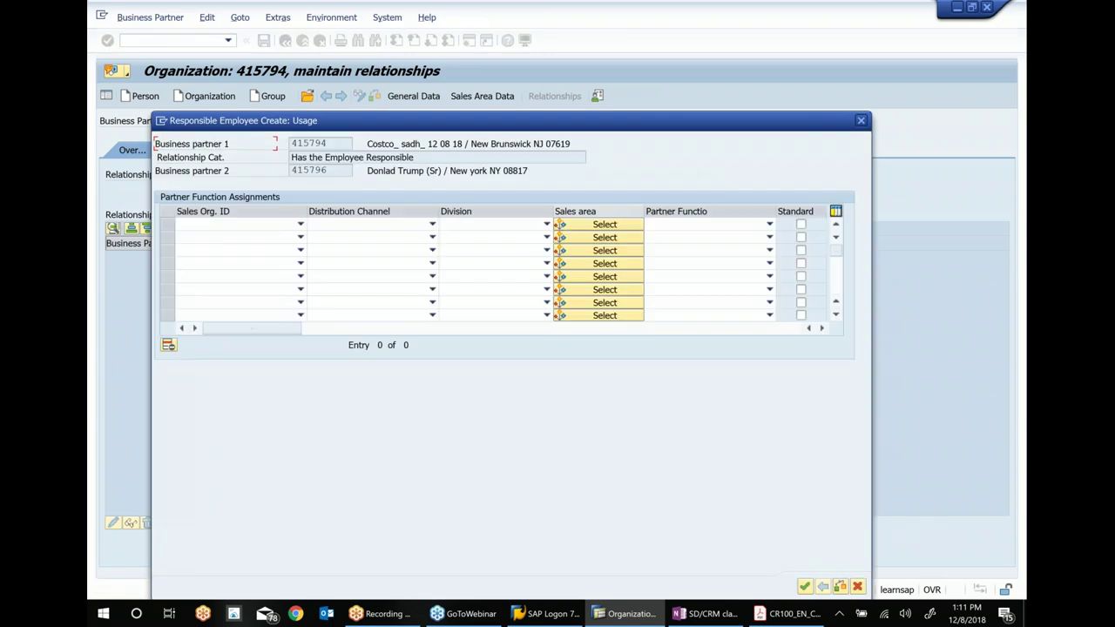
Assign usage: US sales organization, channel 30 Internet Sales, division 00, Sales clerk, and confirm.
left_click_drag(406, 128, 443, 39)
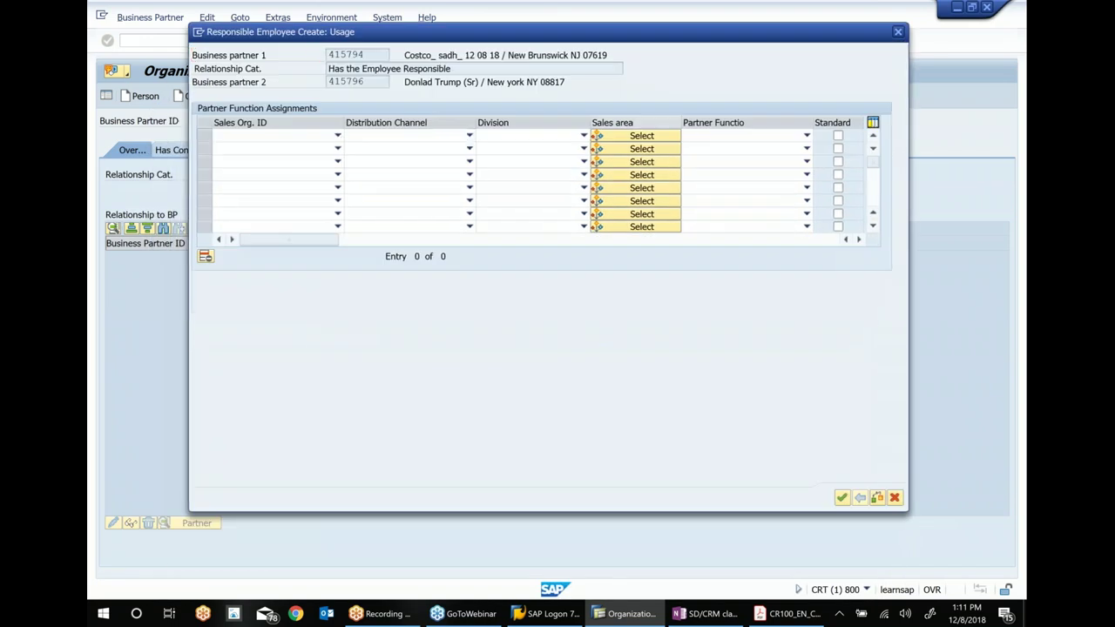
left_click(338, 136)
left_click(261, 148)
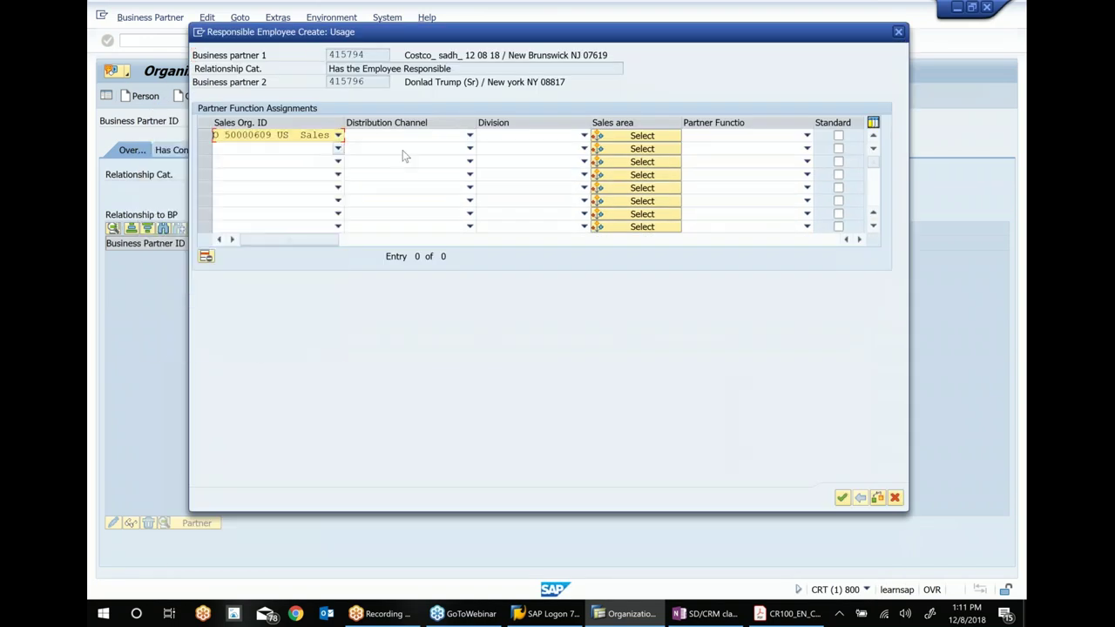
left_click(469, 137)
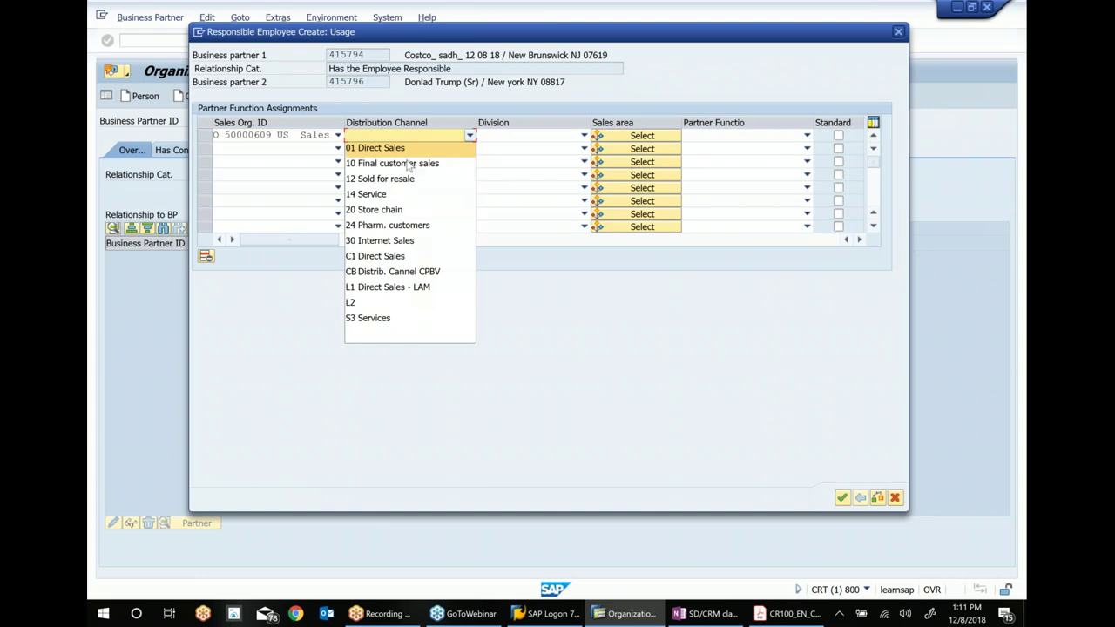
left_click(389, 241)
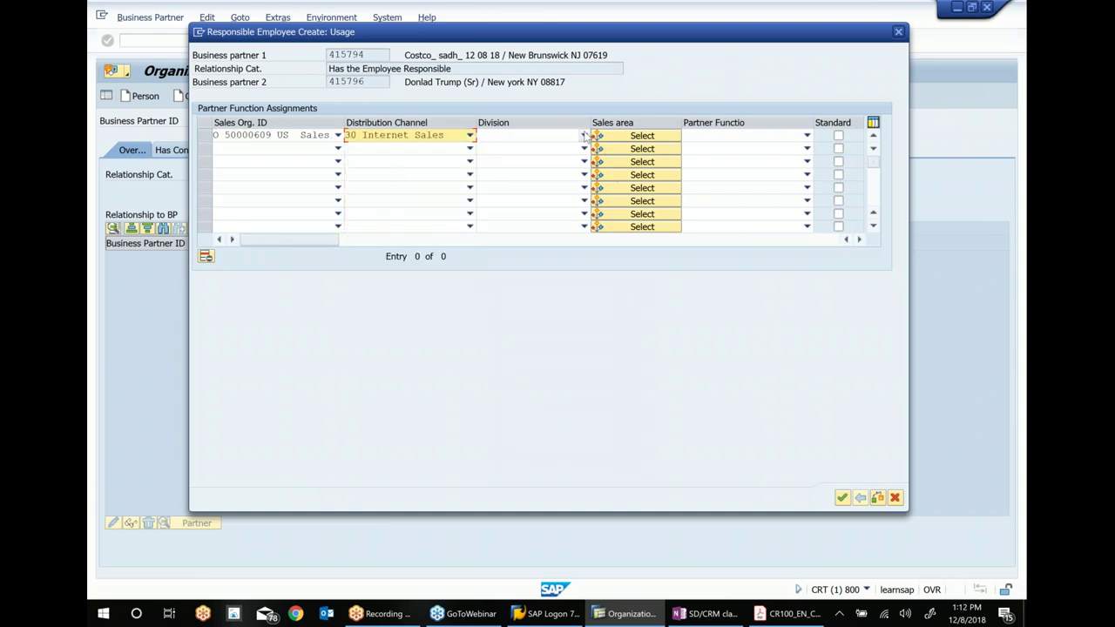
left_click(584, 136)
left_click(528, 151)
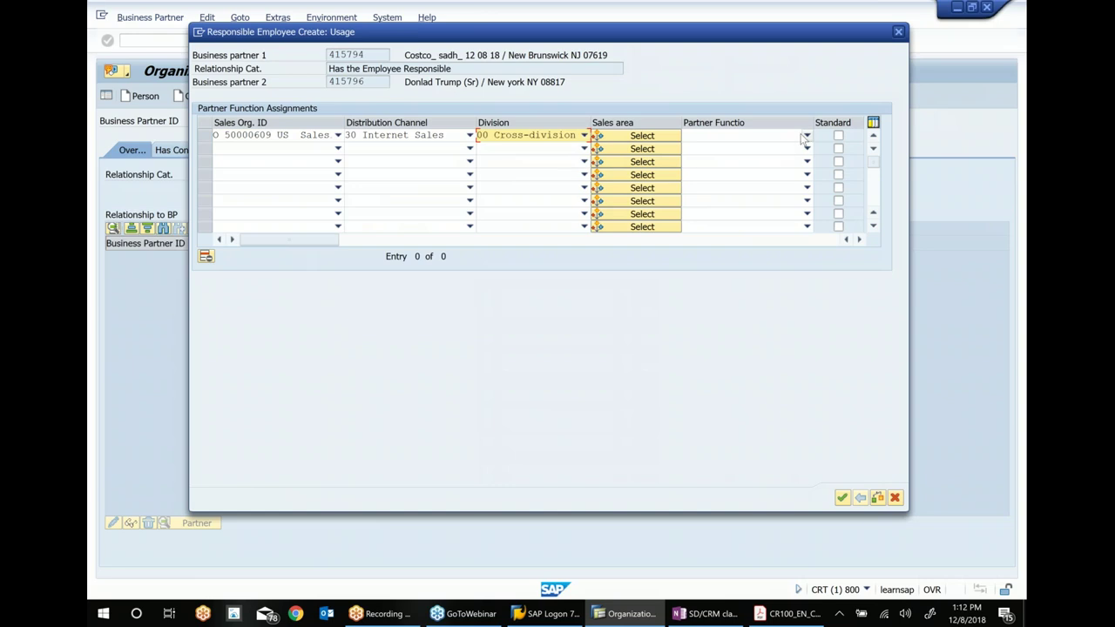
left_click(807, 136)
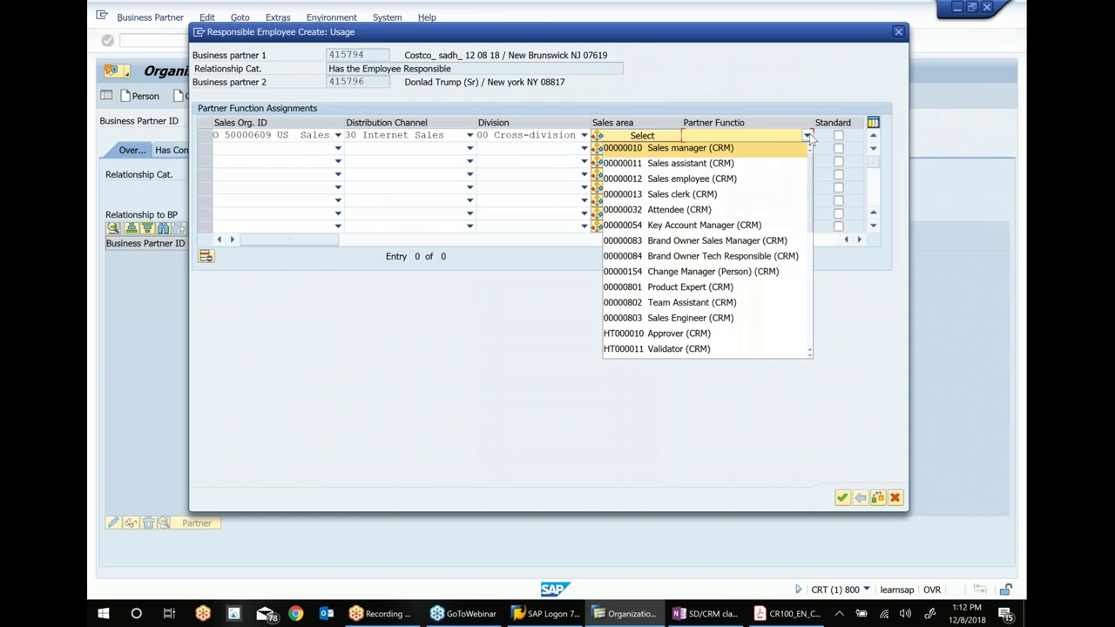
left_click(679, 199)
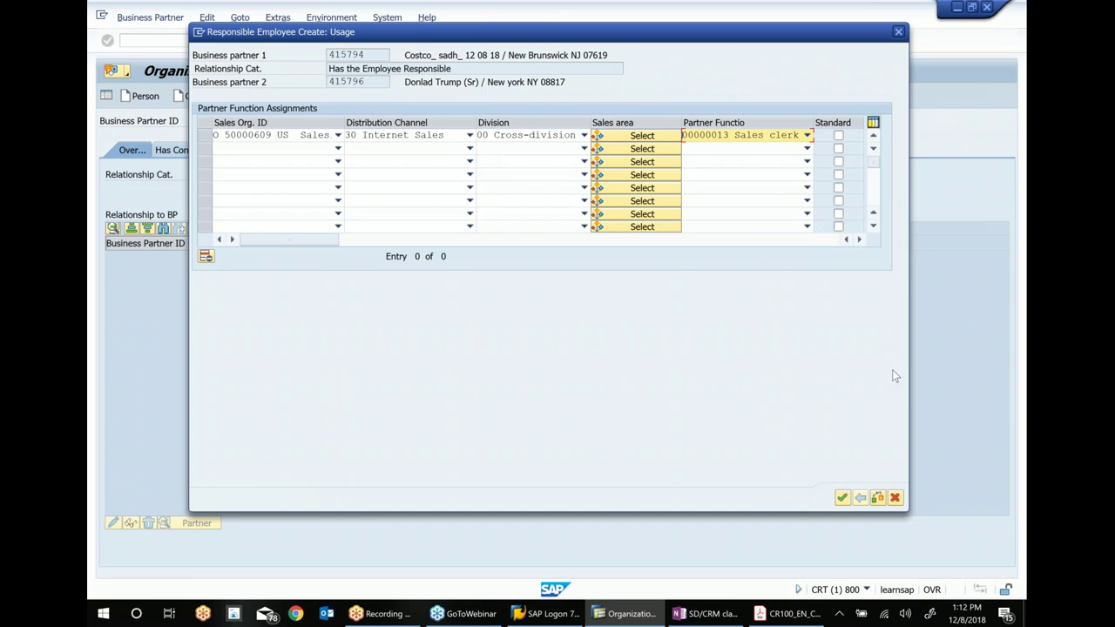
left_click(842, 497)
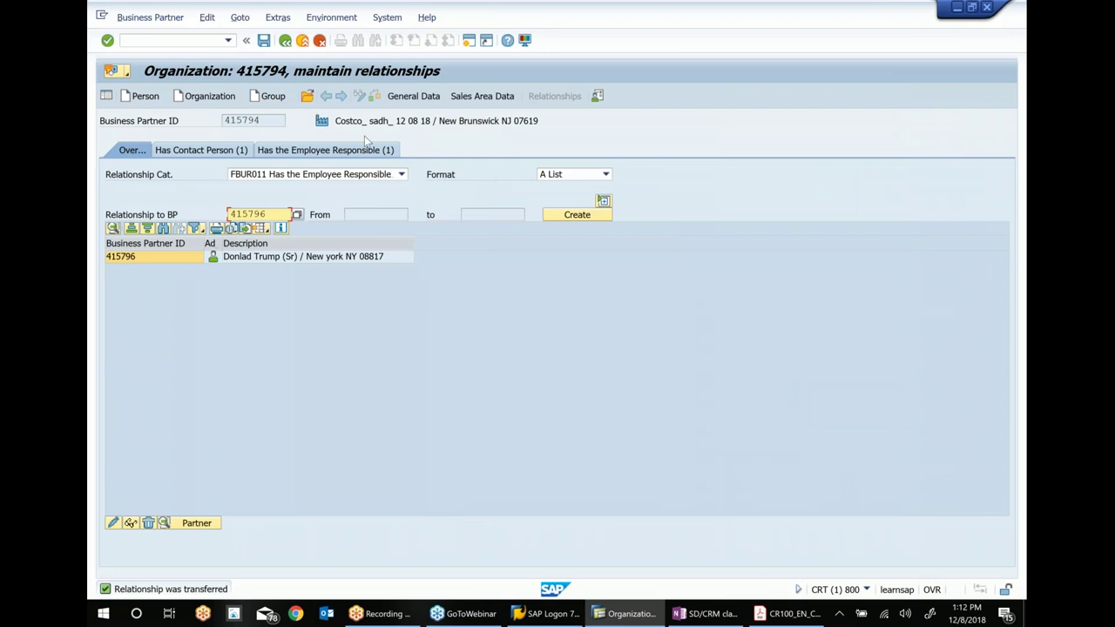
Review the 415795 and 415796 relationships, save partner 415794, and bring up the CR100 PDF.
left_click(212, 153)
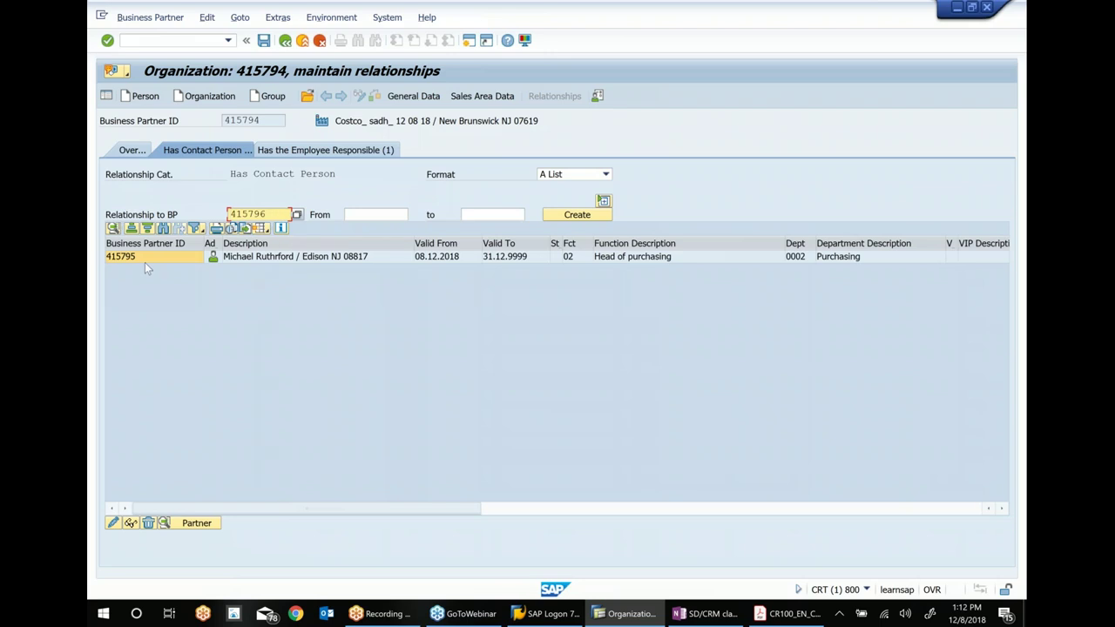
left_click(297, 257)
key("Return")
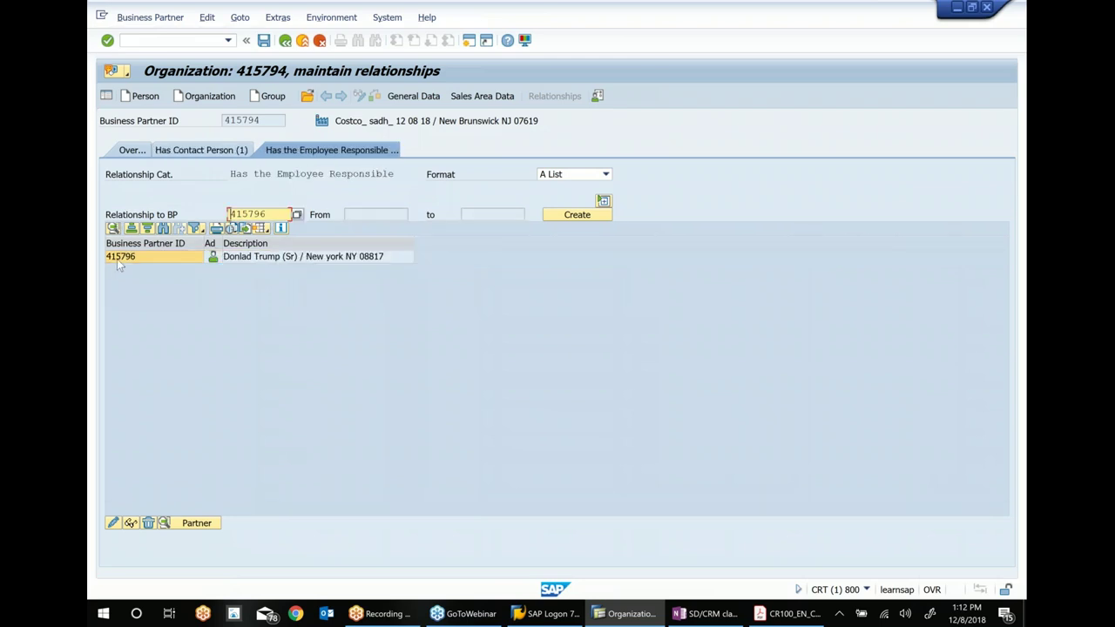
left_click(273, 256)
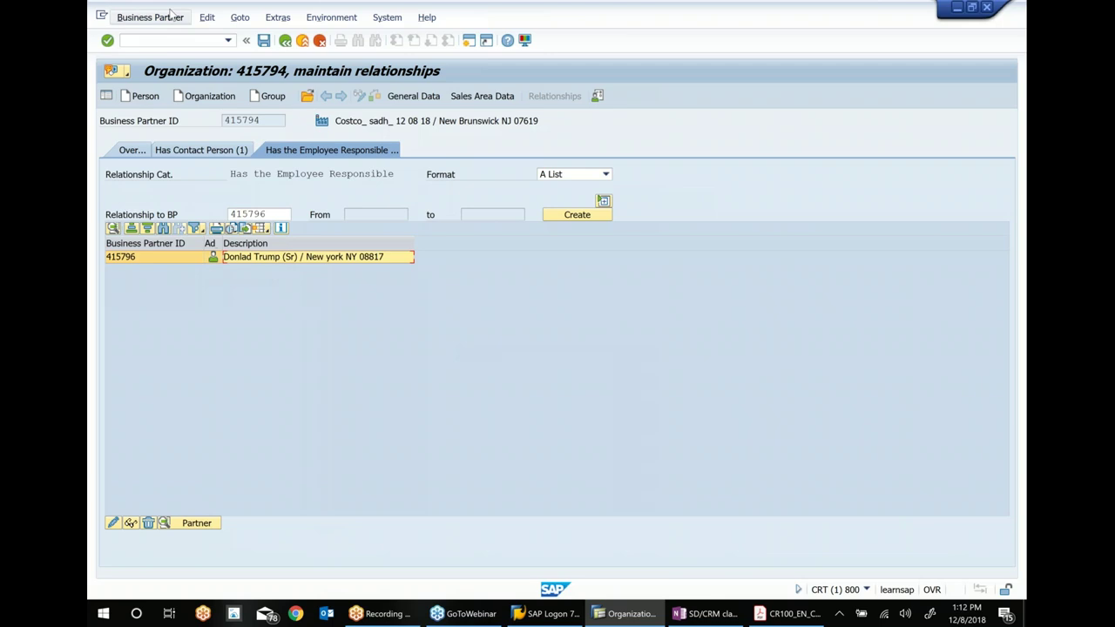
left_click(264, 41)
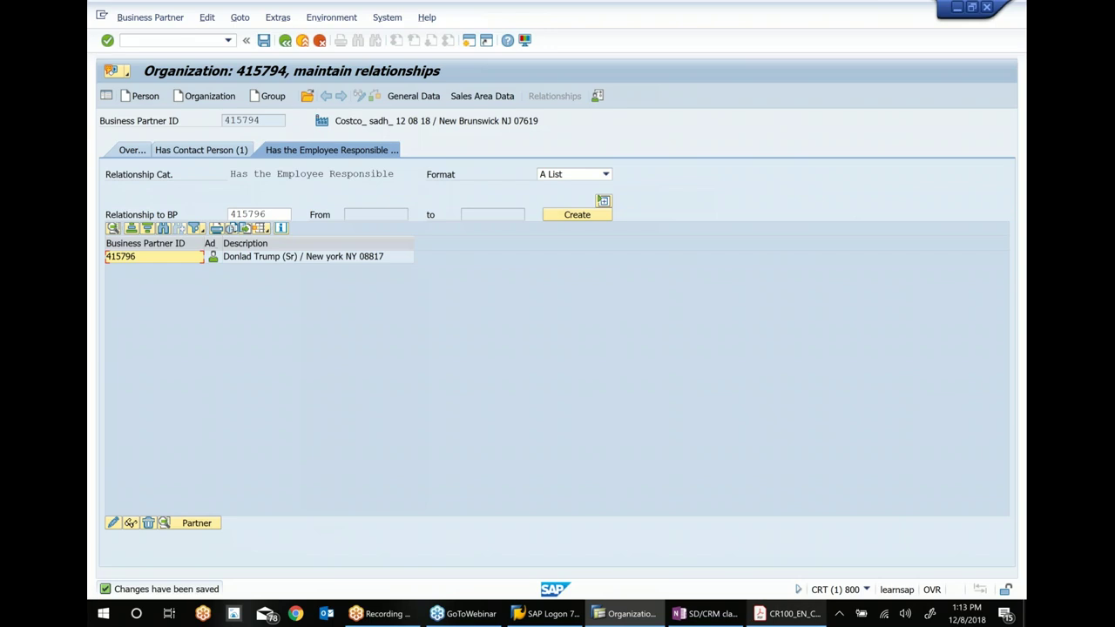
left_click(788, 614)
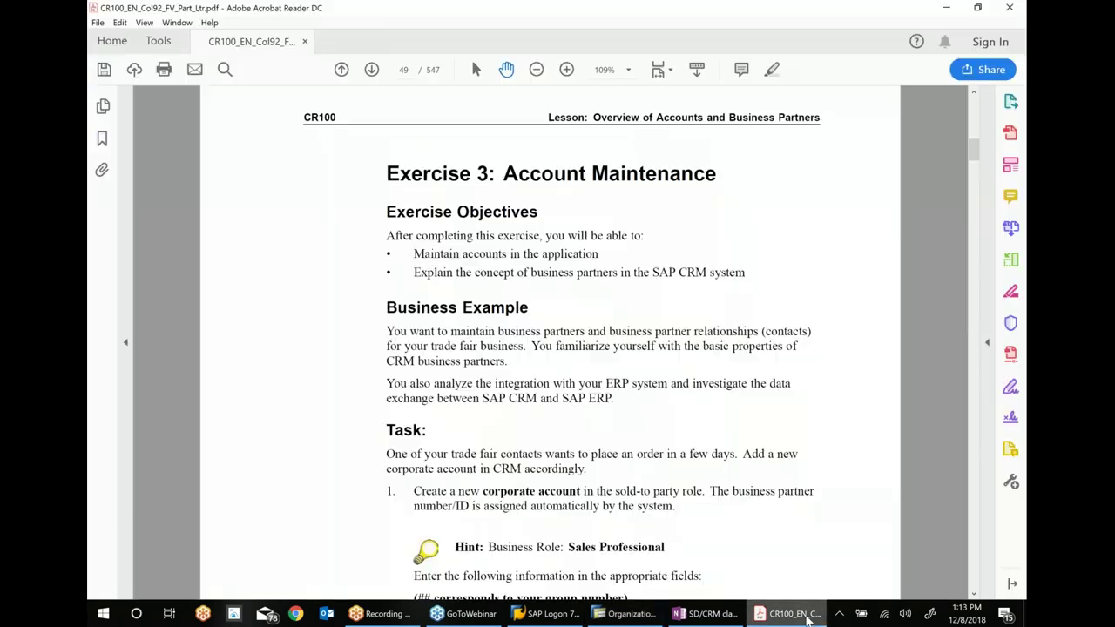
Page the CR100 manual from page 49 to the Account Classification lesson on page 63, then switch to OneNote.
left_click(372, 70)
left_click(372, 70)
left_click(372, 69)
left_click(372, 70)
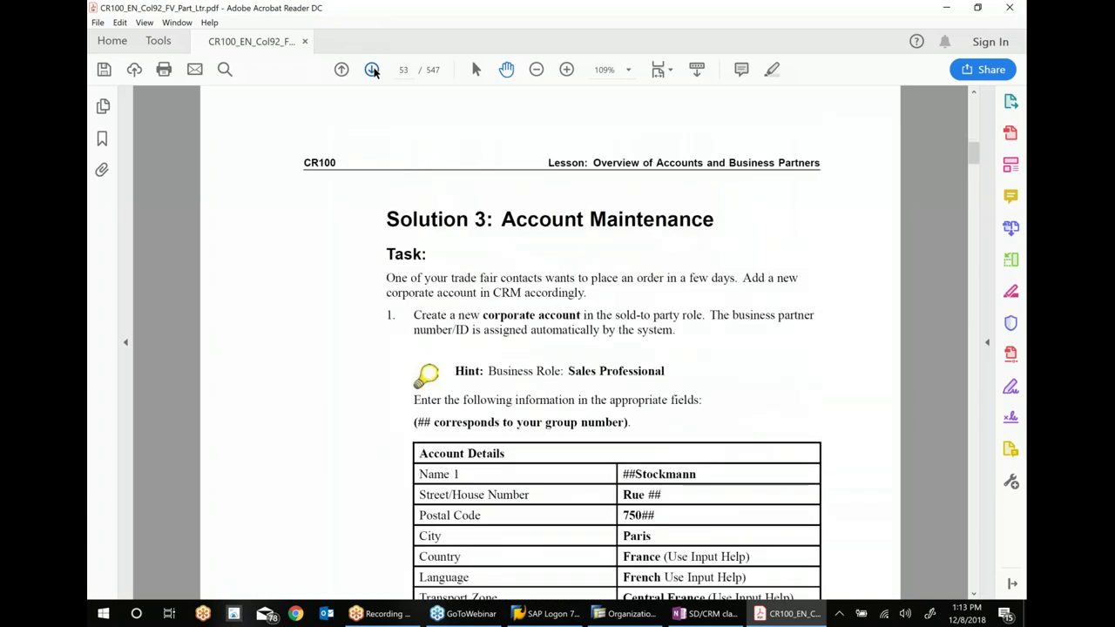
left_click(372, 69)
left_click(372, 70)
left_click(372, 70)
left_click(372, 70)
left_click(372, 70)
left_click(372, 70)
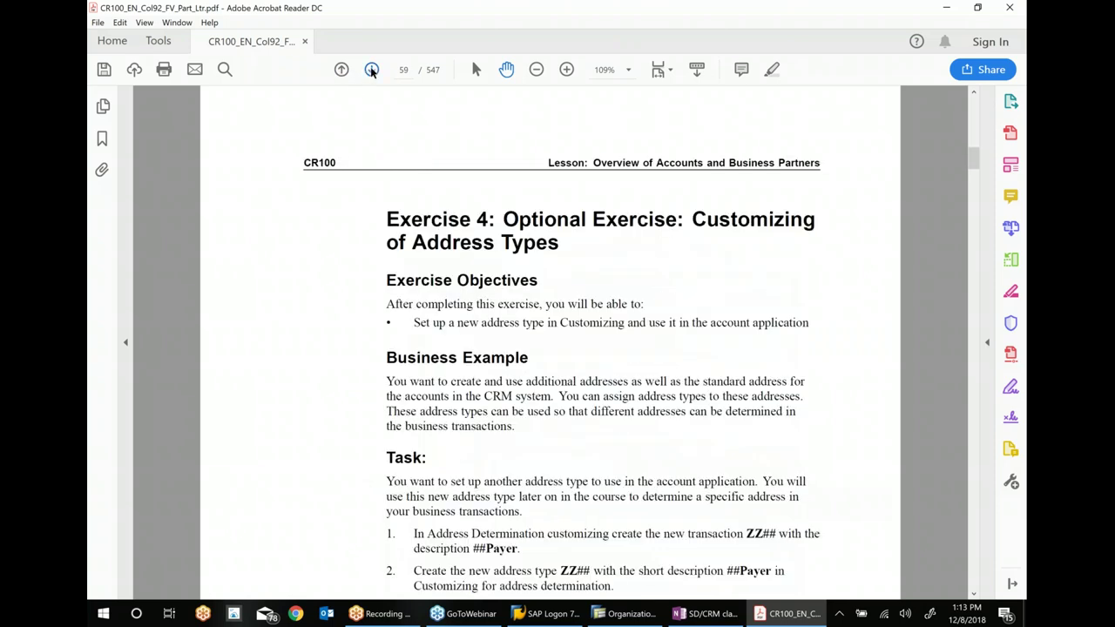
left_click(371, 70)
left_click(371, 70)
left_click(371, 70)
left_click(371, 69)
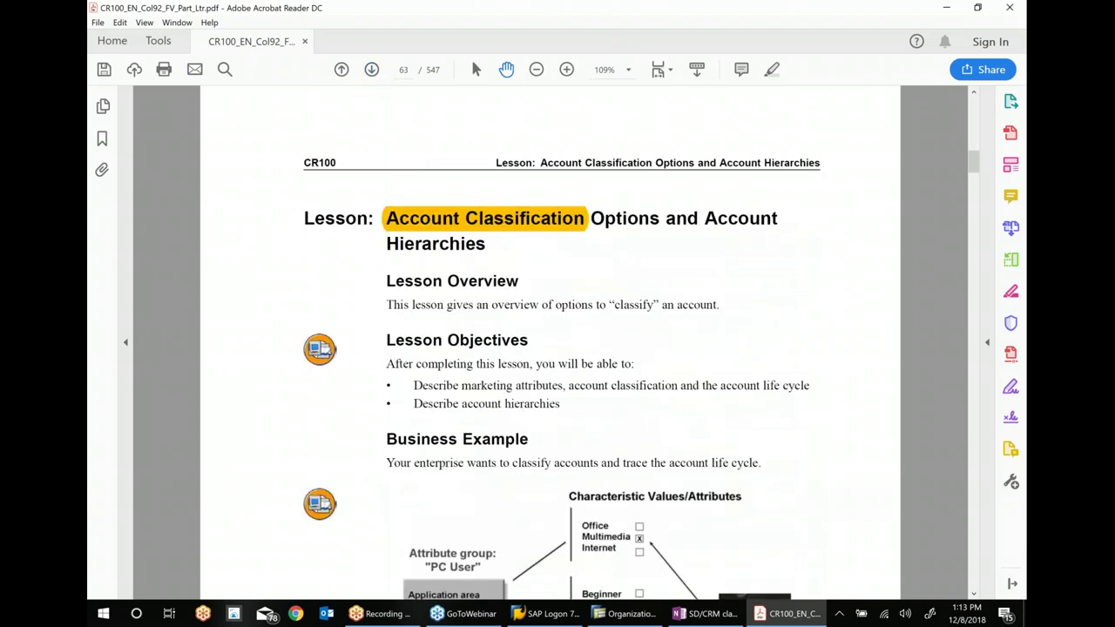
left_click(946, 8)
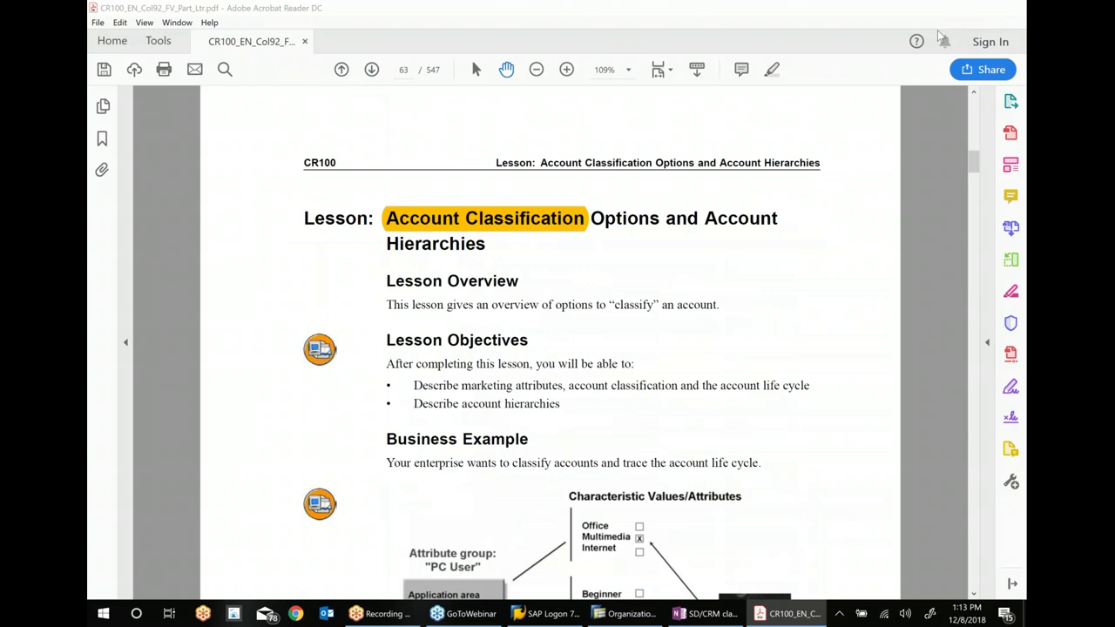
left_click(771, 615)
left_click(716, 615)
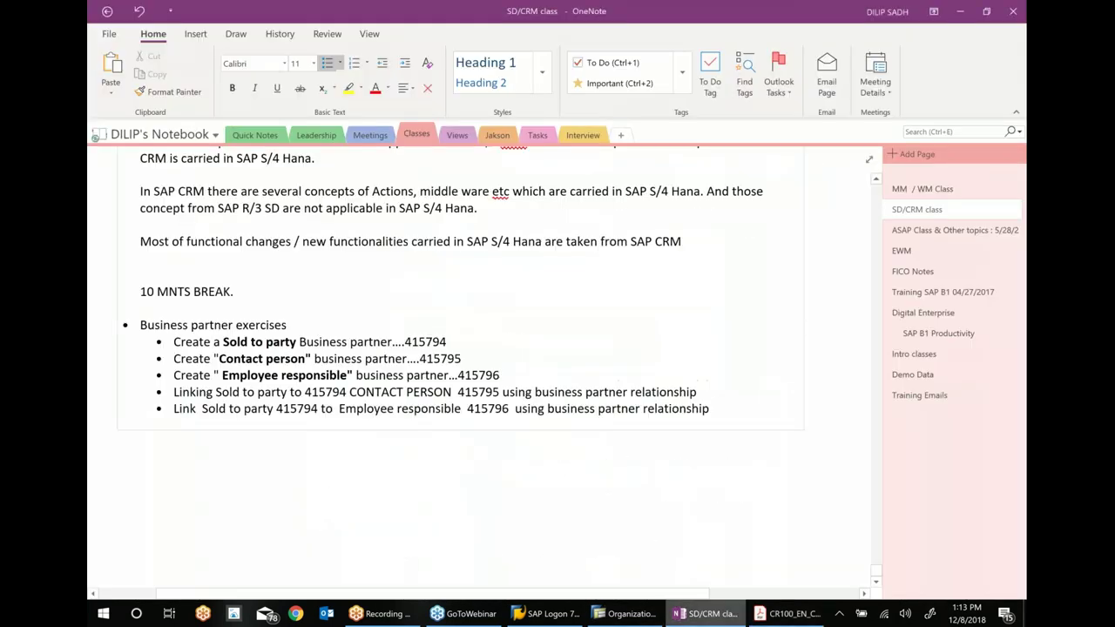
Add a bullet 'Address management : Allowing maintencne of multiple addresses for 1 business partner.'.
left_click(721, 407)
key("Return")
type("aF")
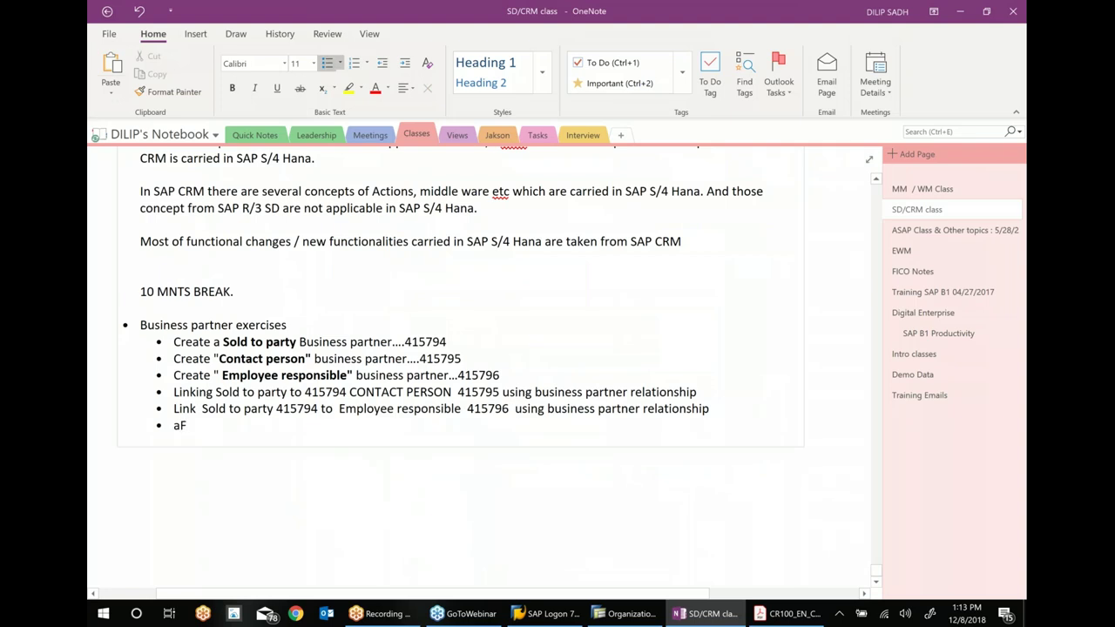
key("BackSpace")
type("D")
type("DRE")
key("BackSpace")
type("RES s ")
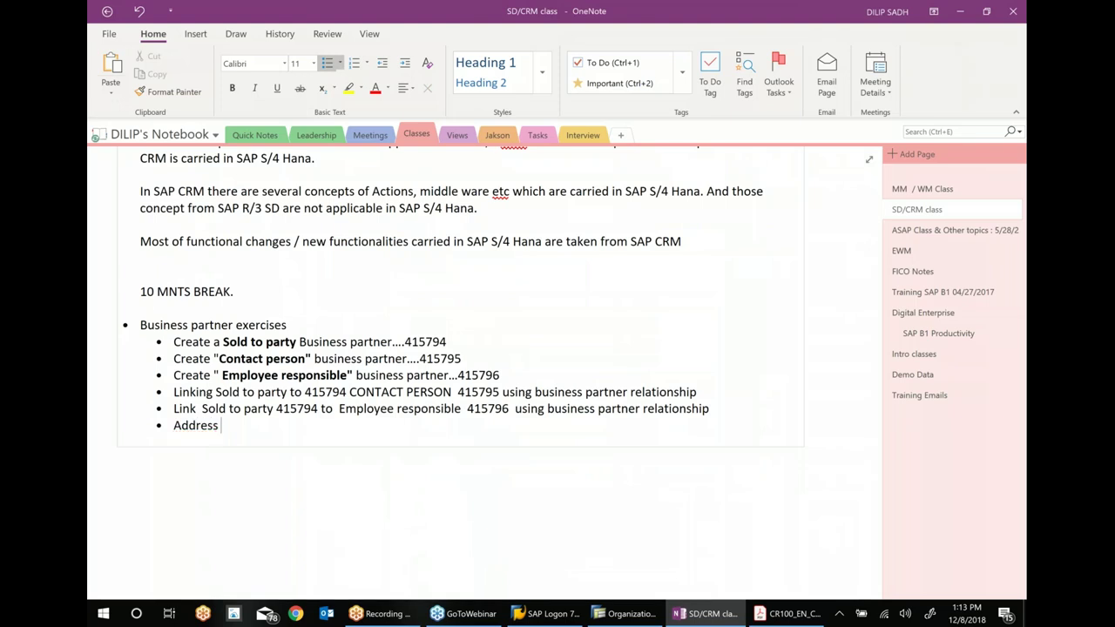
type("management  : Allow")
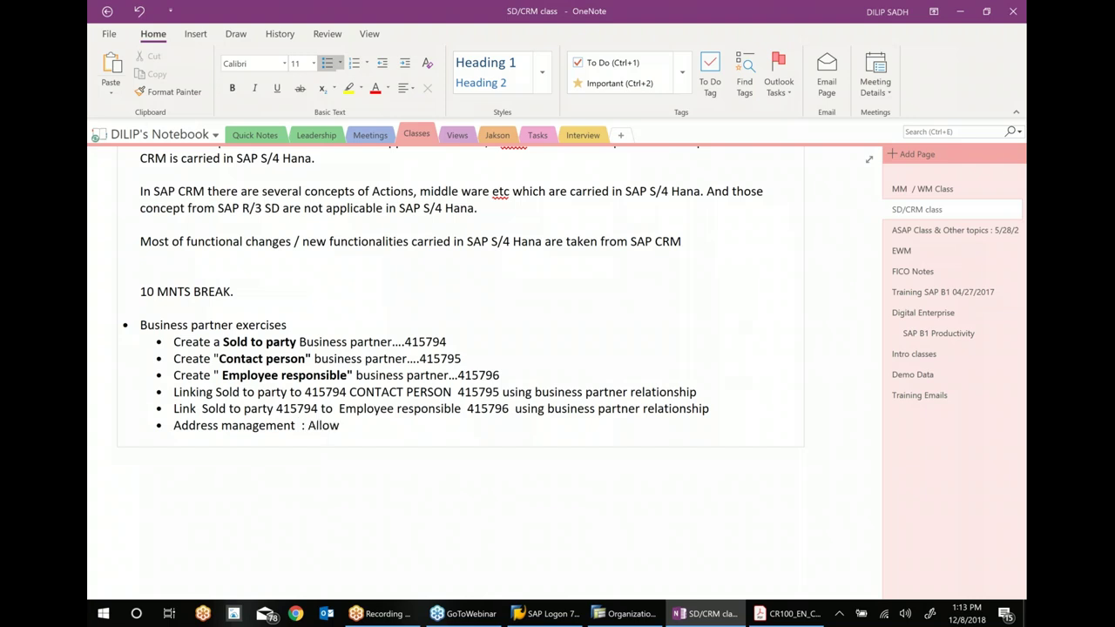
type("ing maintencne of ")
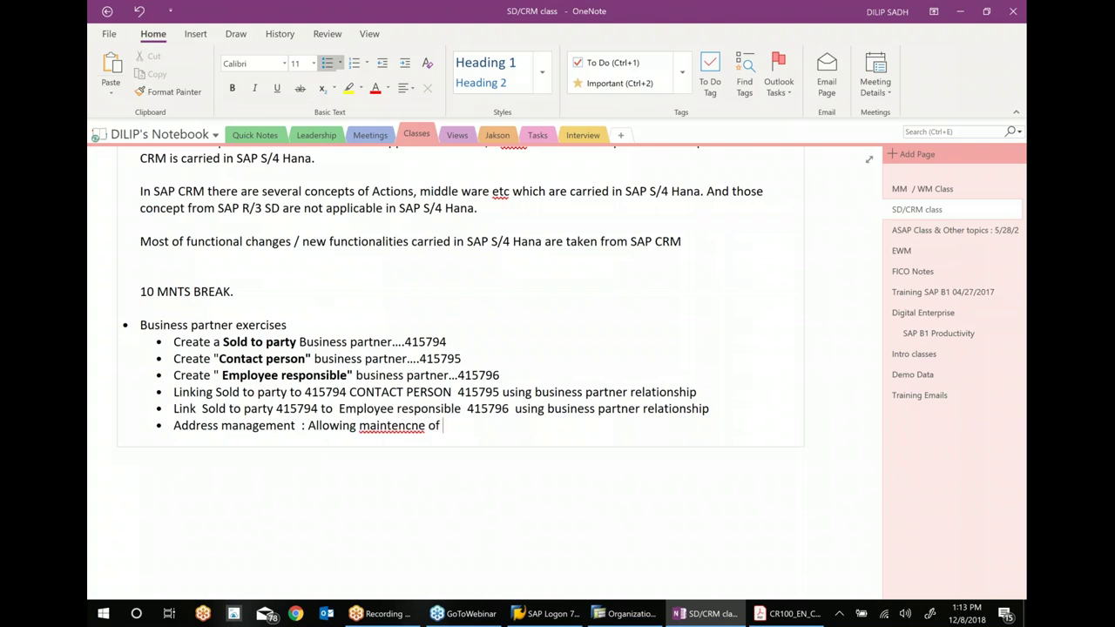
type("multiple addresses")
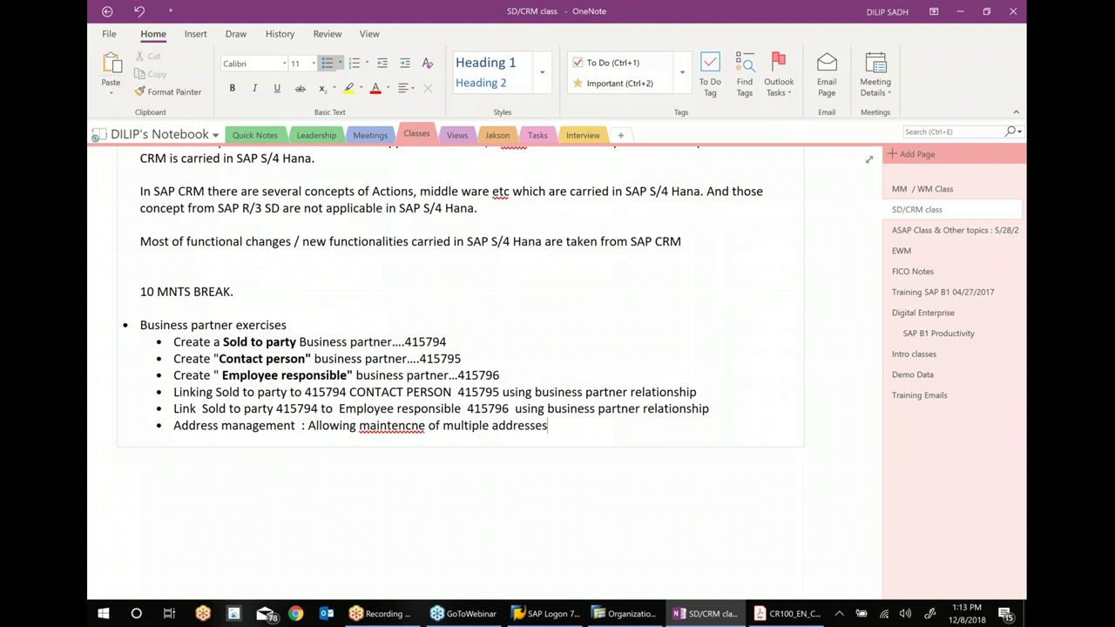
type(" for 1 business partner.")
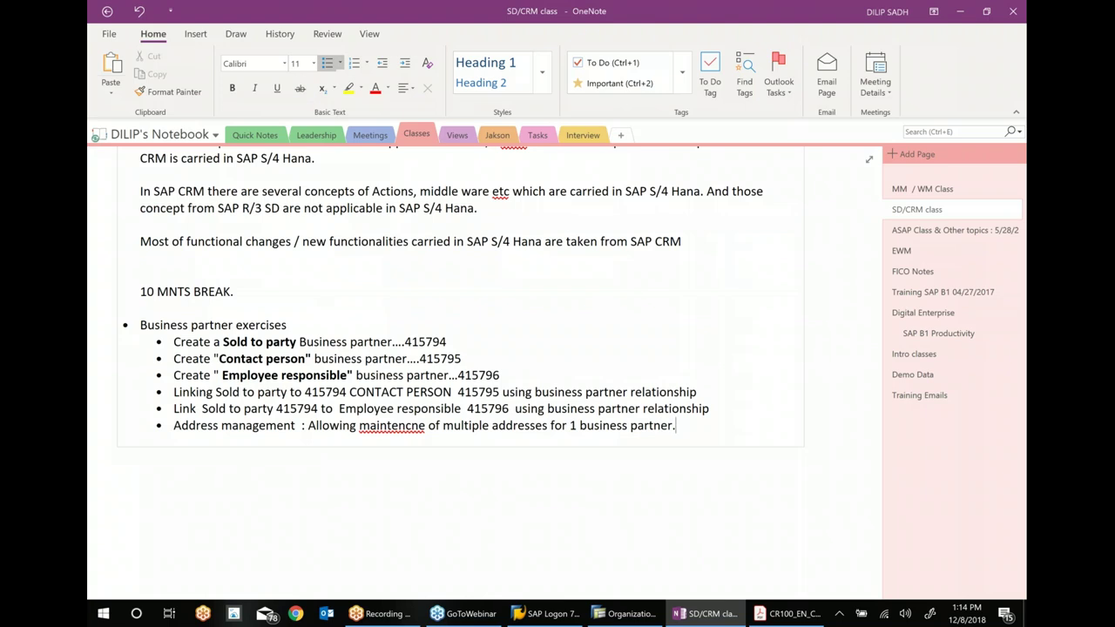
Correct 'maintencne' to 'maintenance' with the spelling suggestion.
left_click(391, 435)
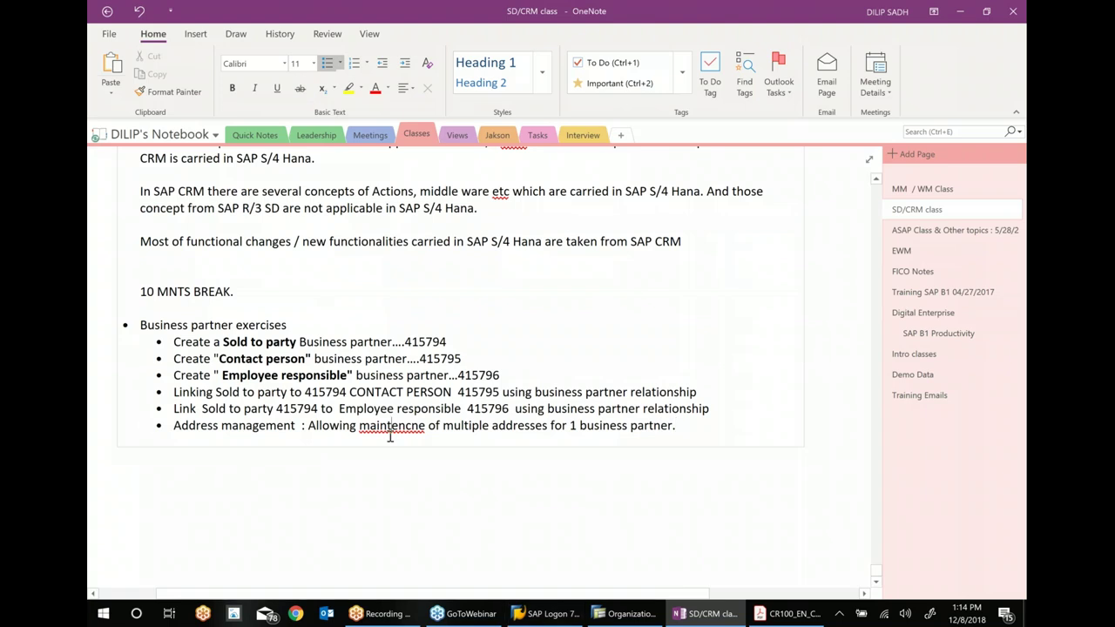
right_click(390, 436)
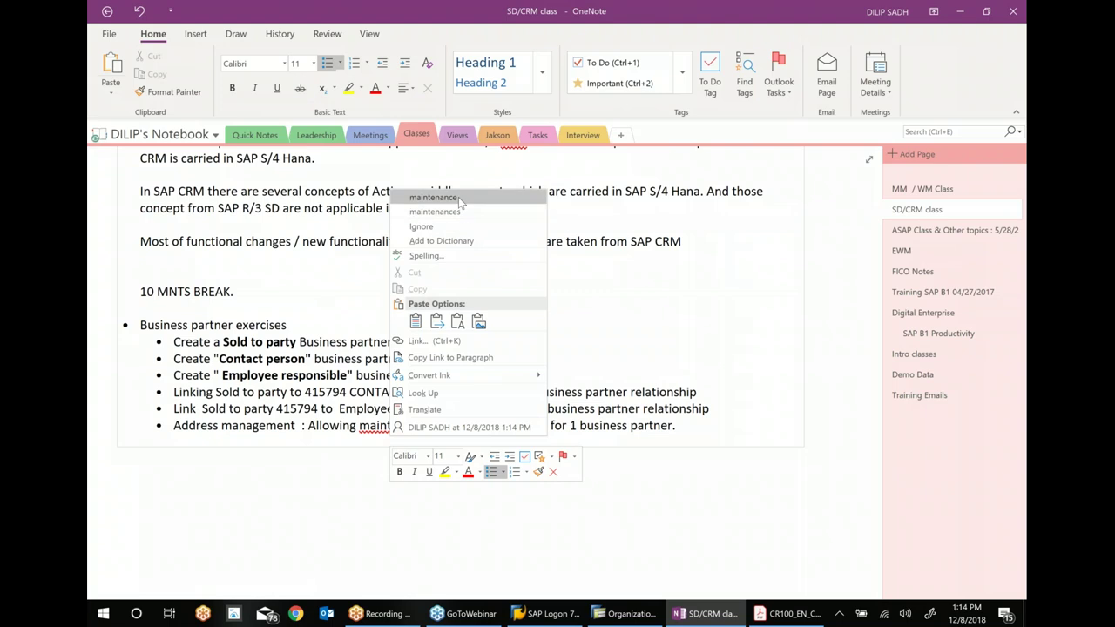
left_click(445, 198)
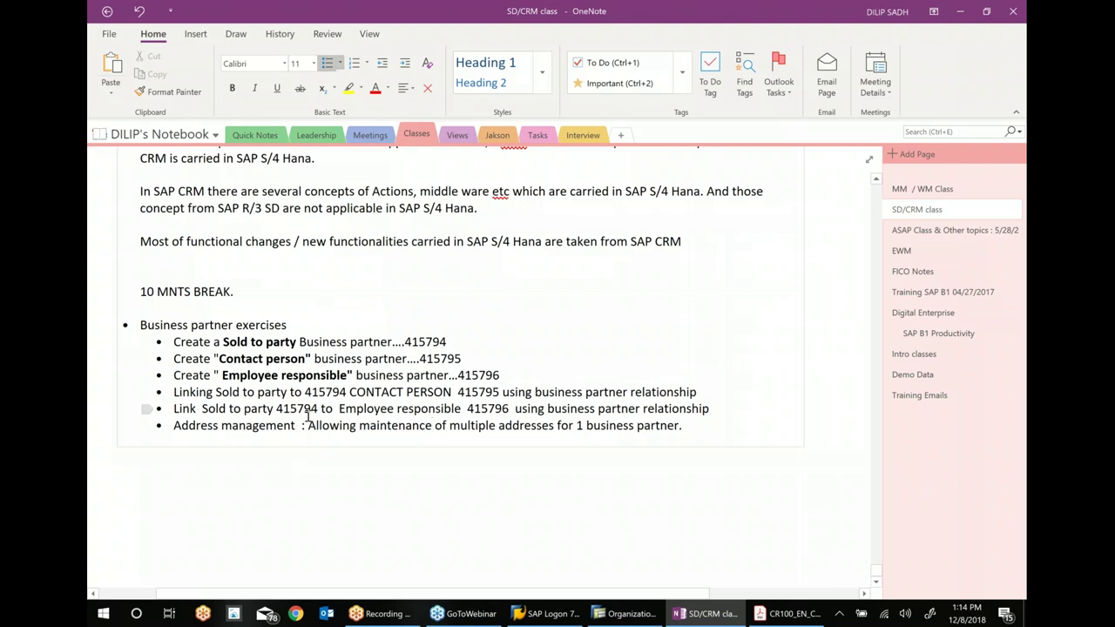
Make the 'Address management :' label bold and deselect it.
left_click_drag(306, 425, 252, 425)
mouse_move(186, 415)
left_mouse_down()
mouse_move(174, 408)
mouse_move(174, 424)
left_mouse_up()
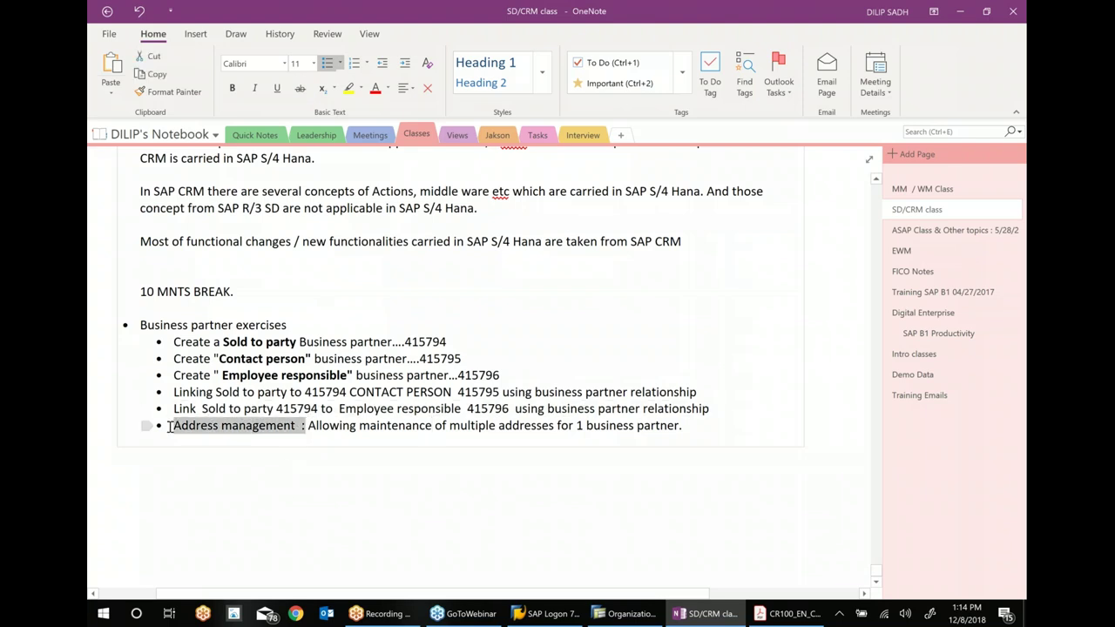
left_click(177, 407)
left_click(261, 426)
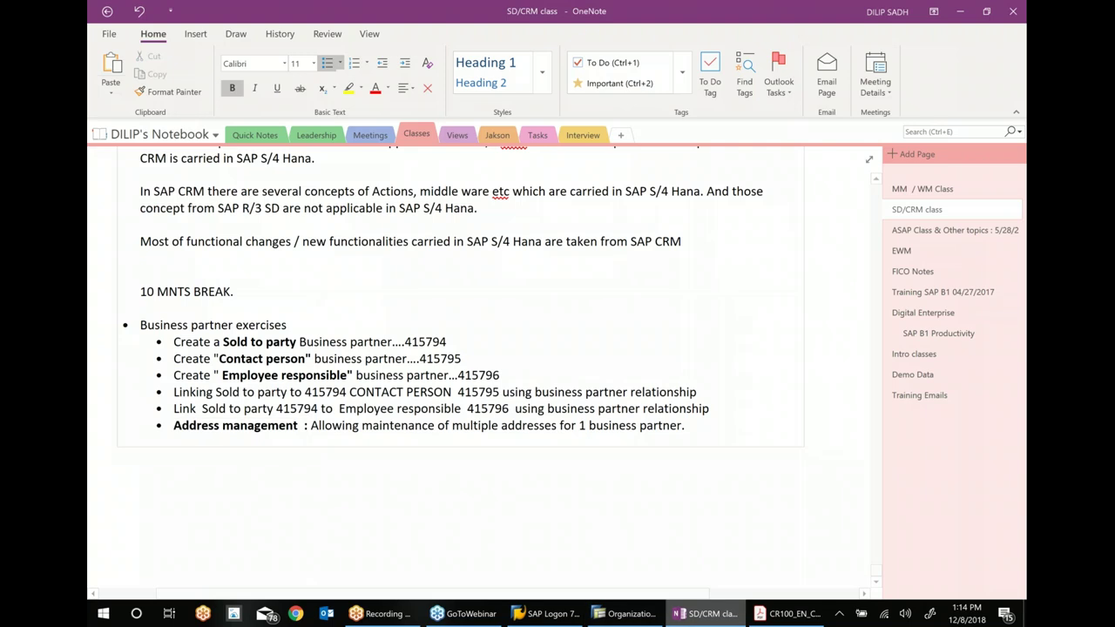
mouse_move(704, 613)
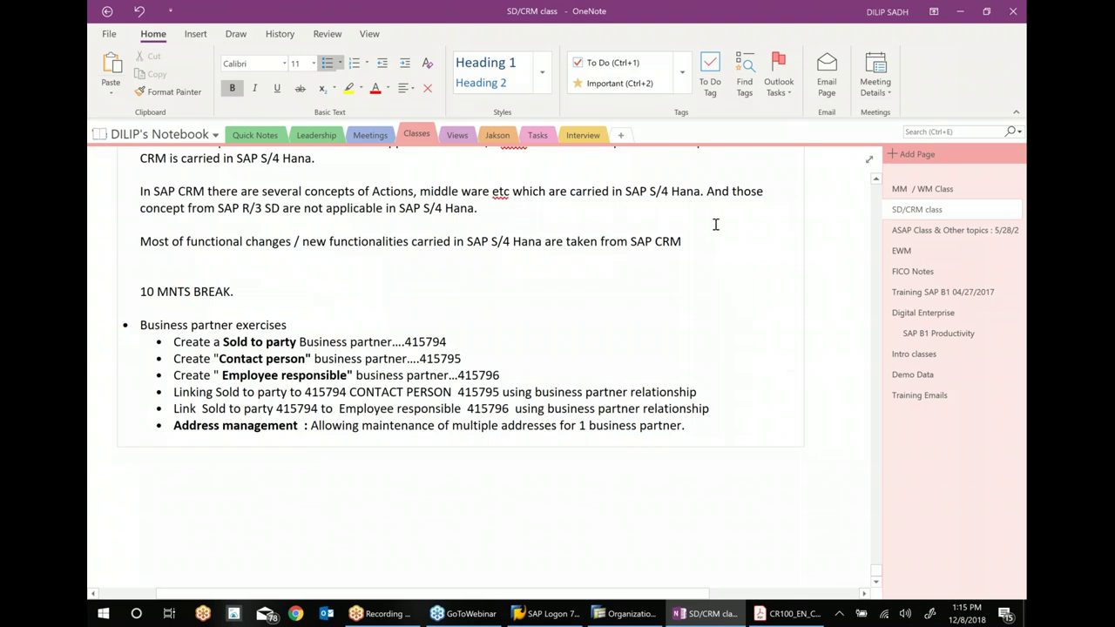
Back in SAP, open partner 415794's General Data for changing and show the Address Overview.
mouse_move(622, 617)
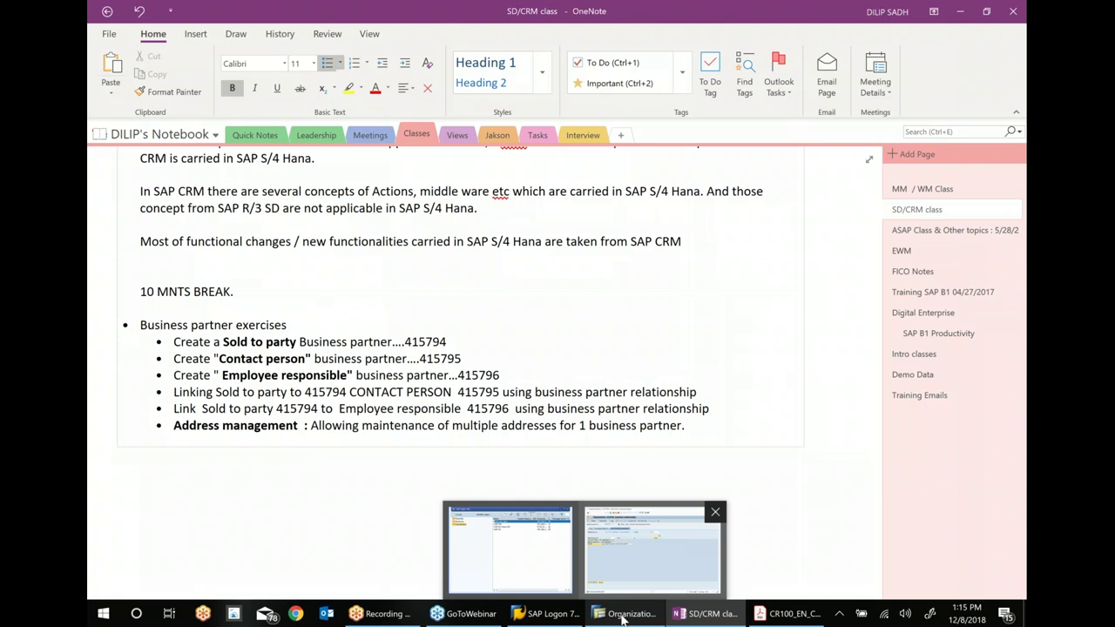
left_click(651, 543)
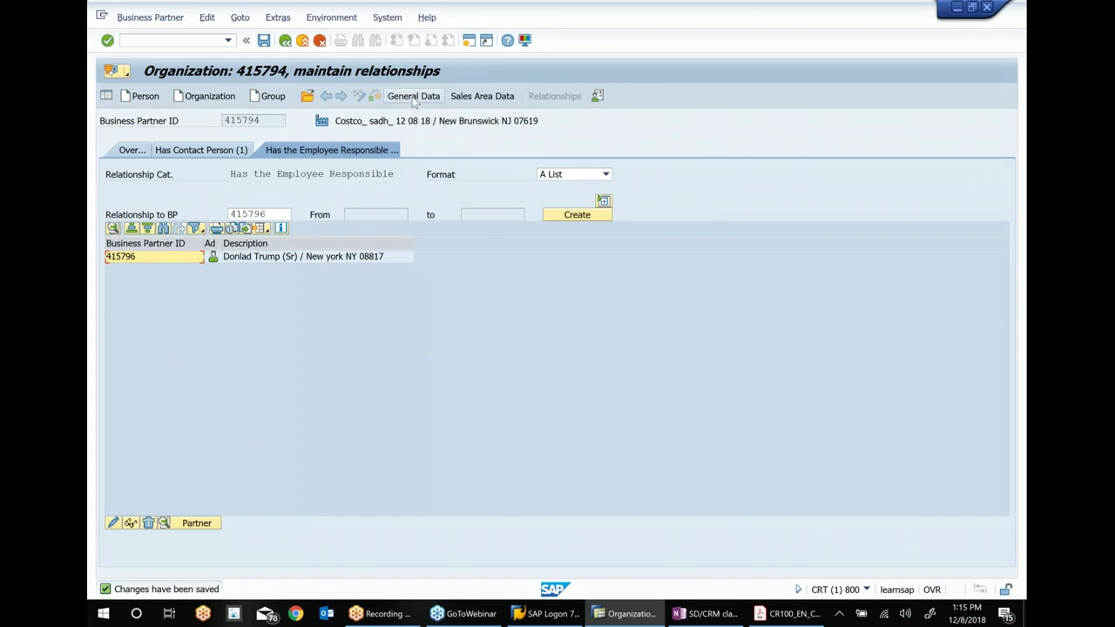
left_click(414, 97)
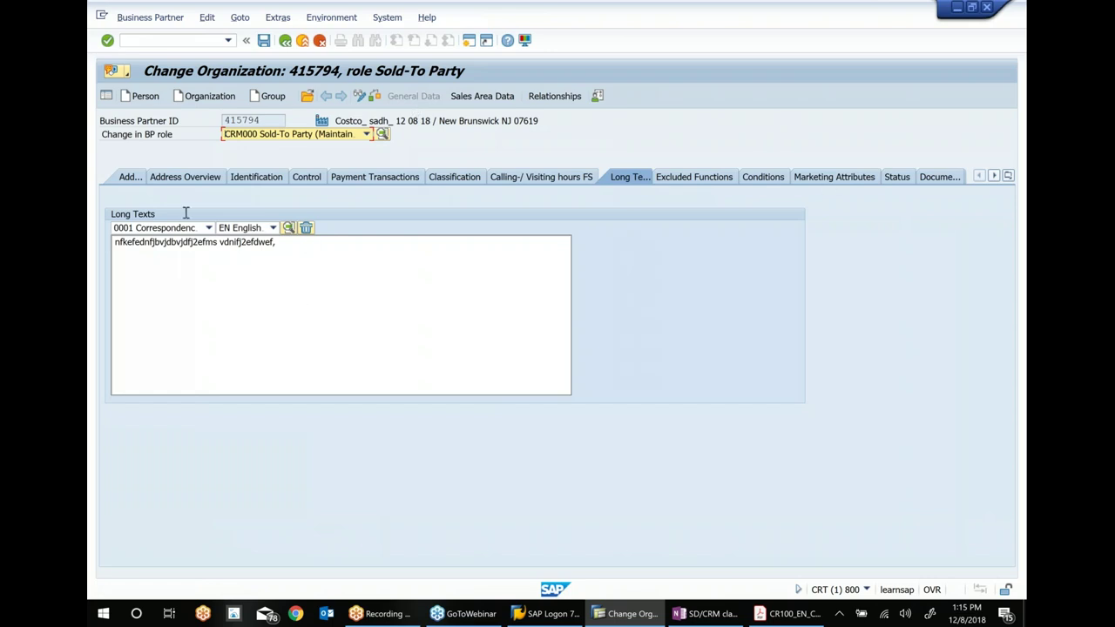
left_click(190, 180)
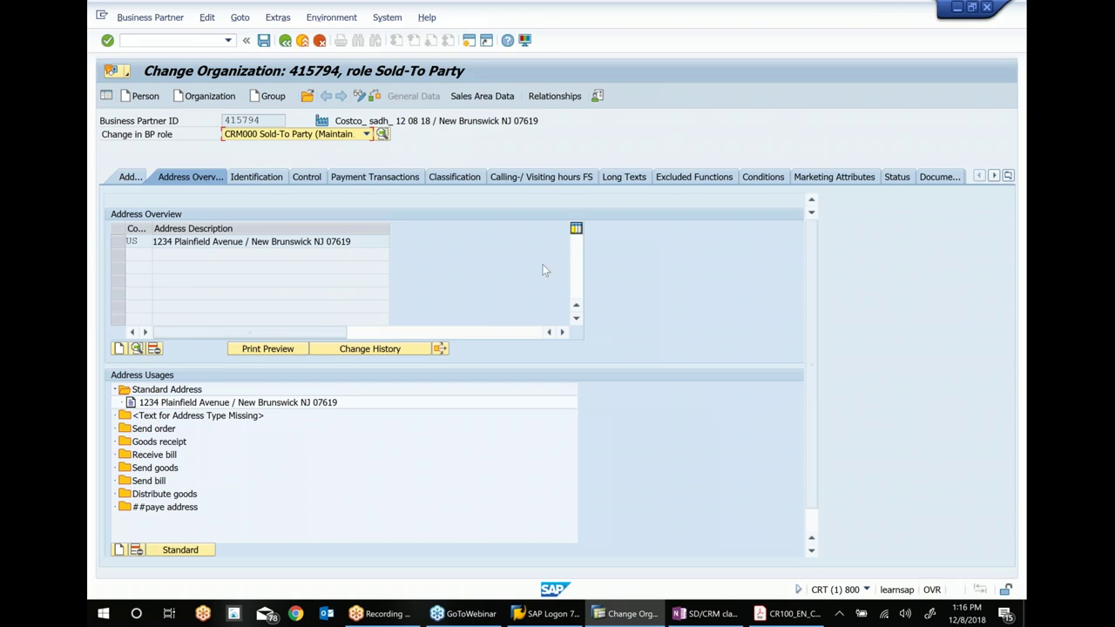
Start a new address with street route 287, house number 888, a postal code and city dallas.
left_click(118, 348)
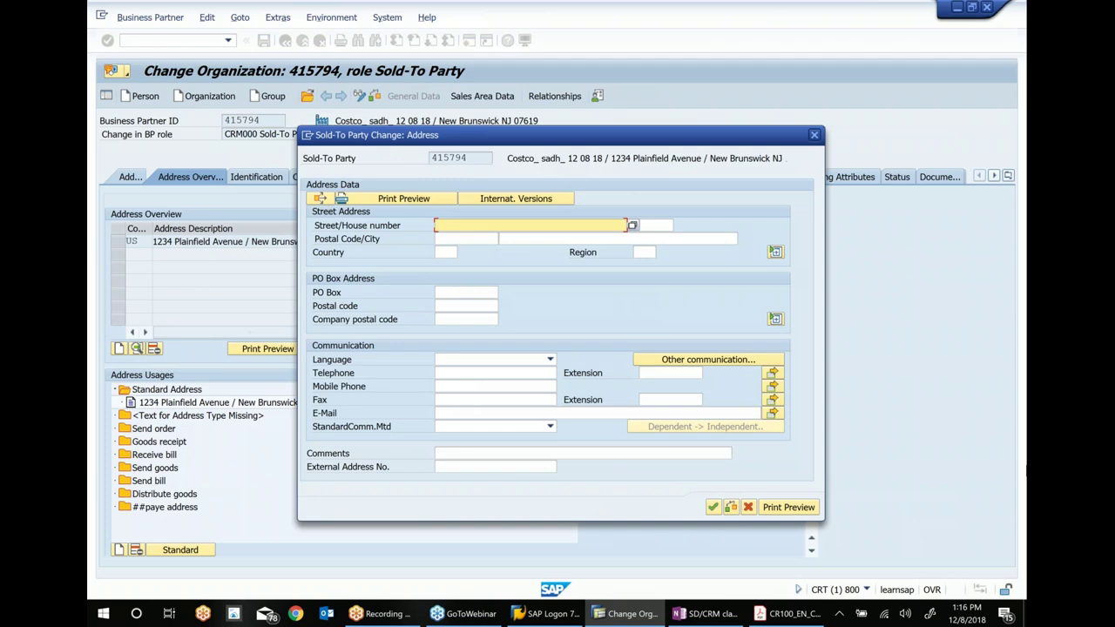
type("route 287")
key("Tab")
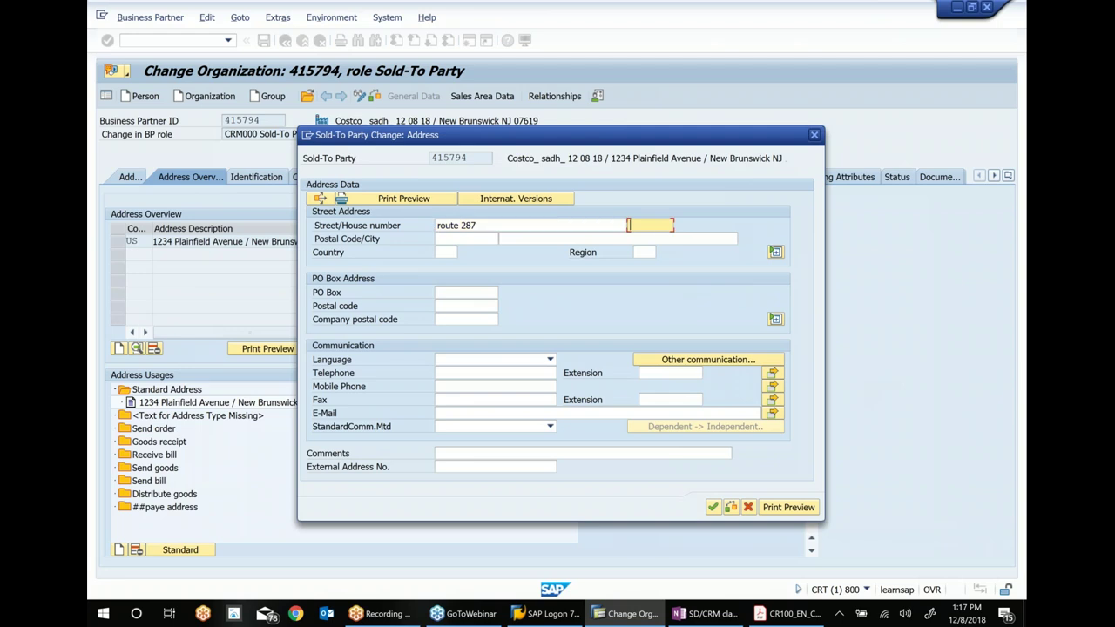
type("888")
left_click(464, 237)
type("2")
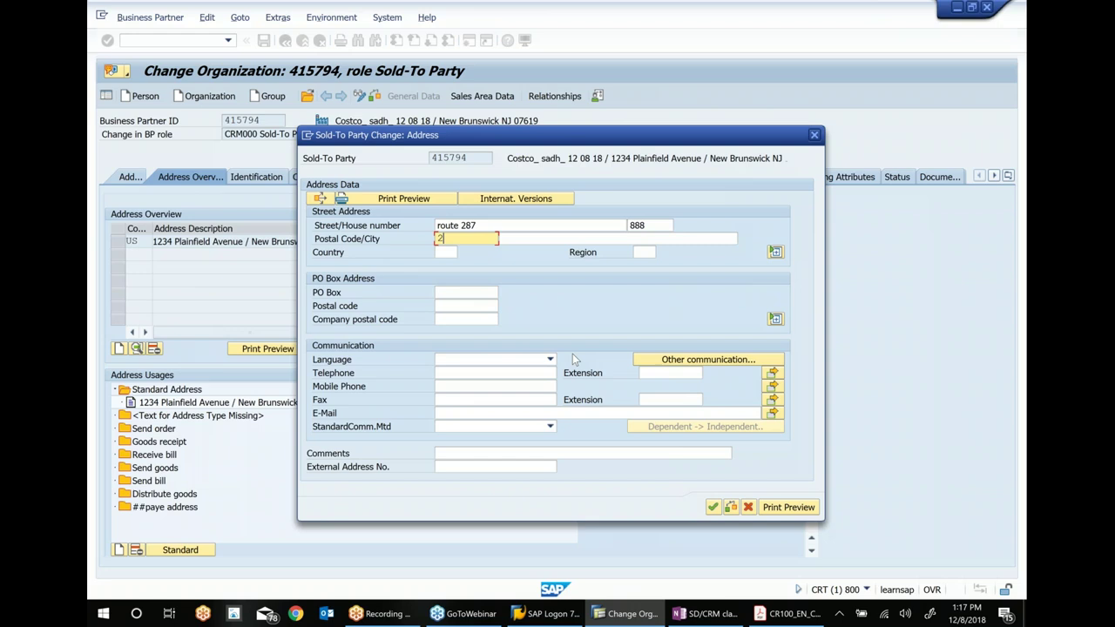
type("01005")
key("Tab")
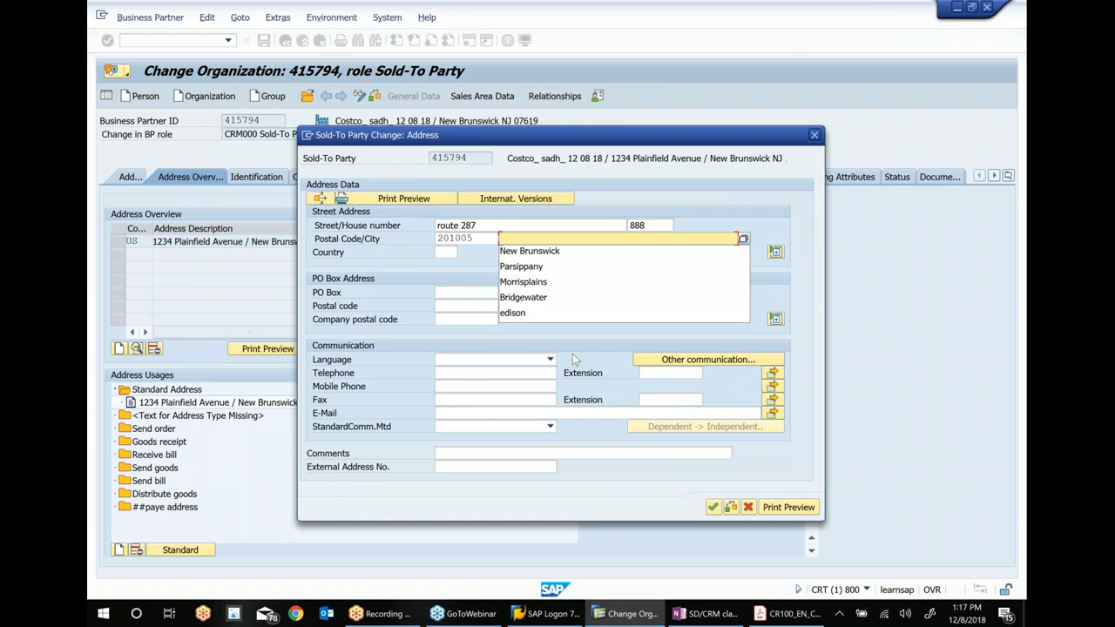
type("da")
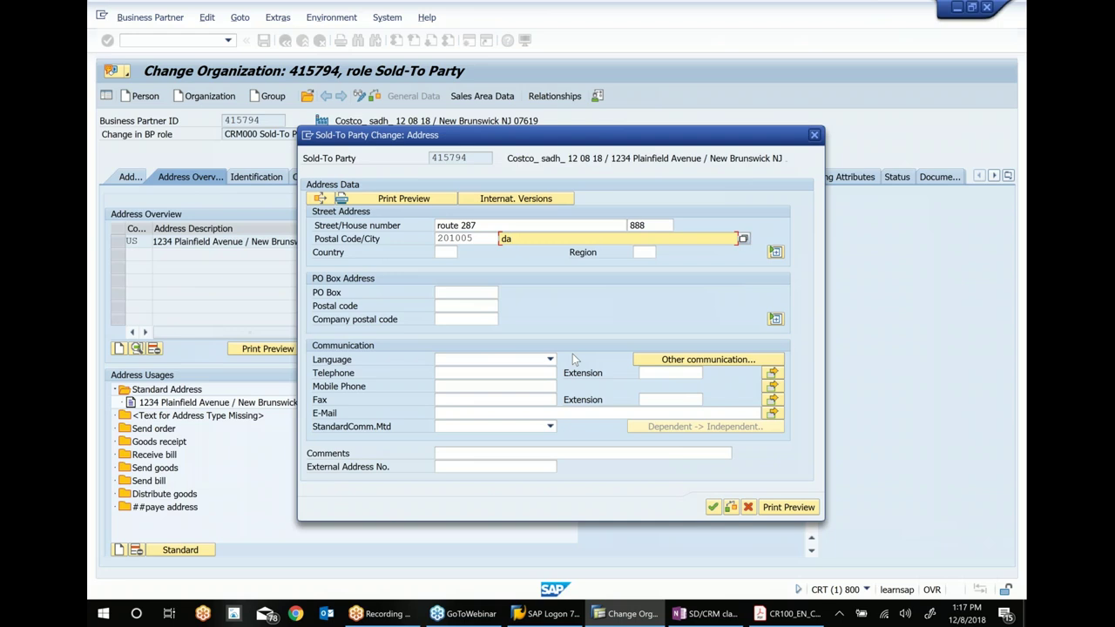
type("ll")
type("as")
Set country US and region TX, fix the postal code error to 20105, and confirm the address.
left_click(443, 252)
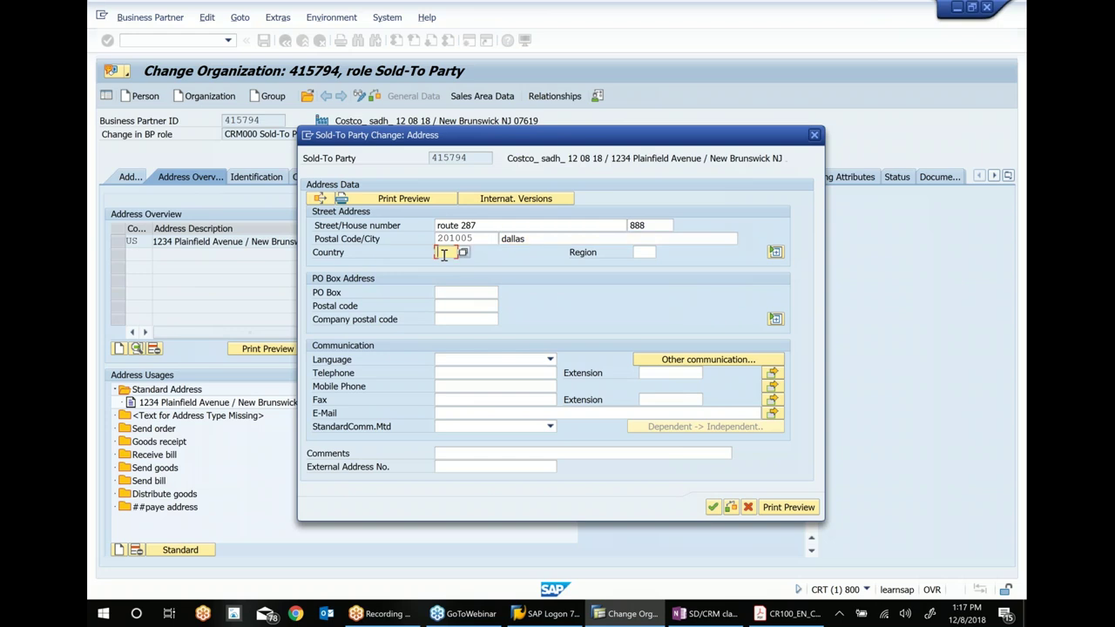
type("us")
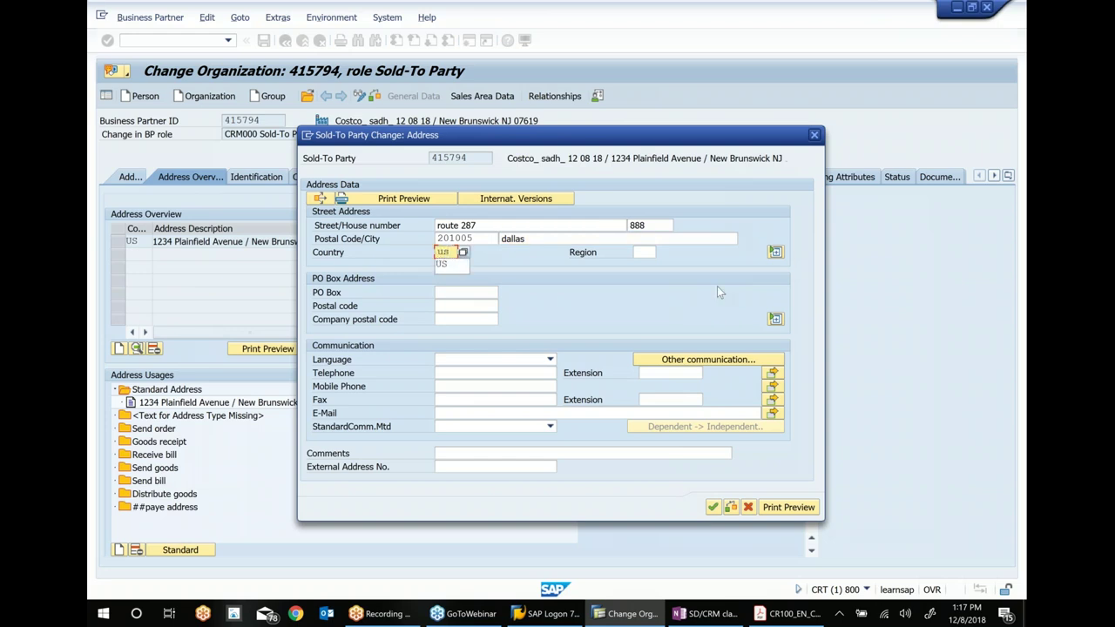
left_click(639, 252)
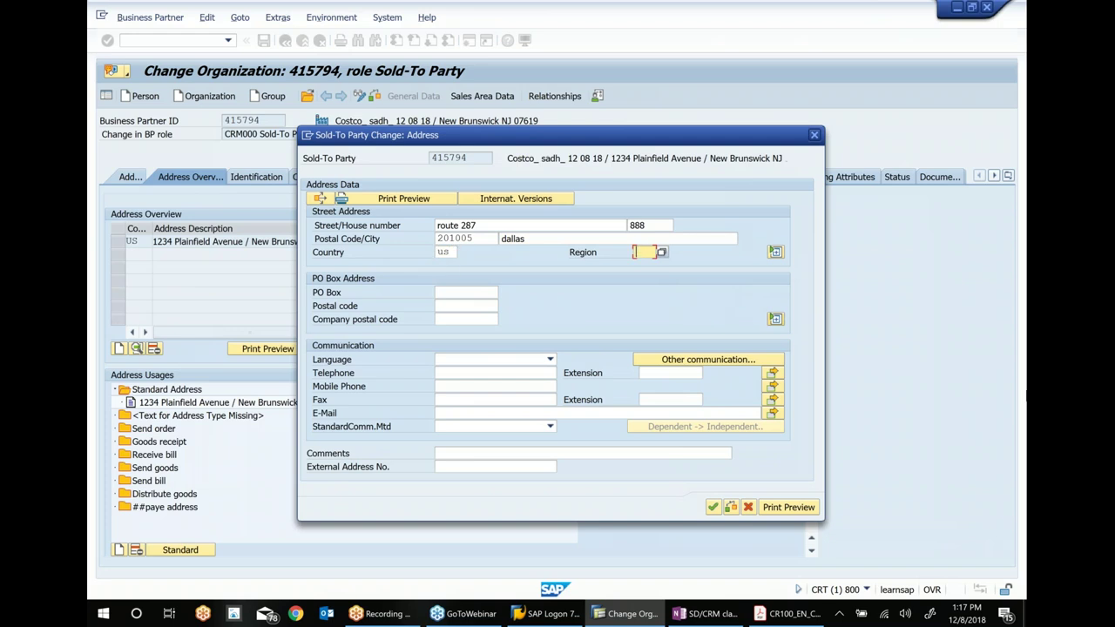
type("tx")
left_click(712, 507)
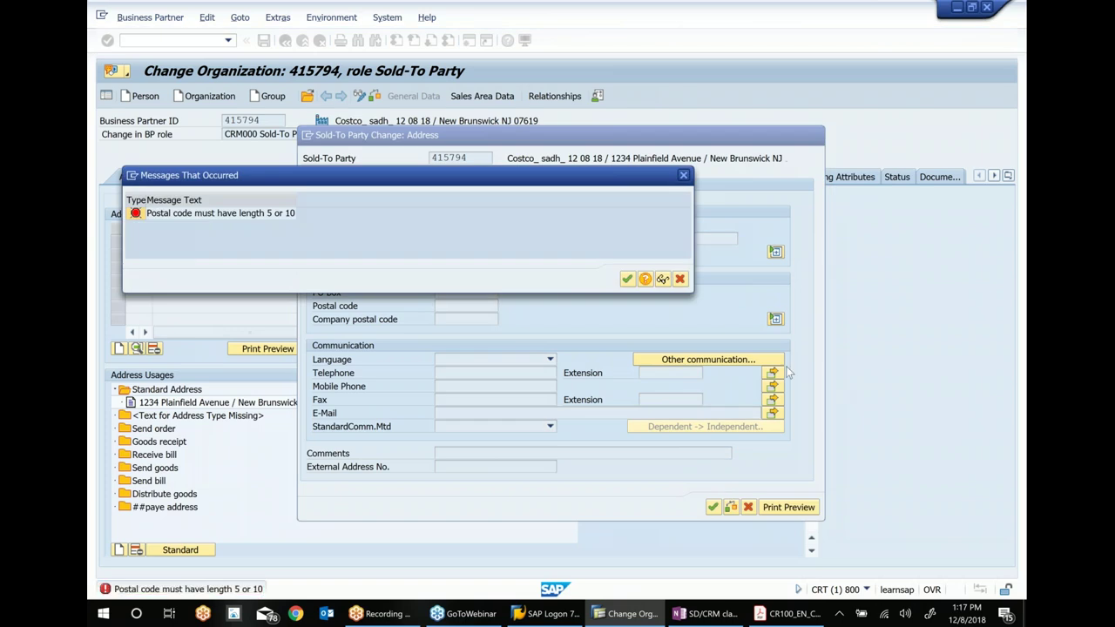
left_click(684, 177)
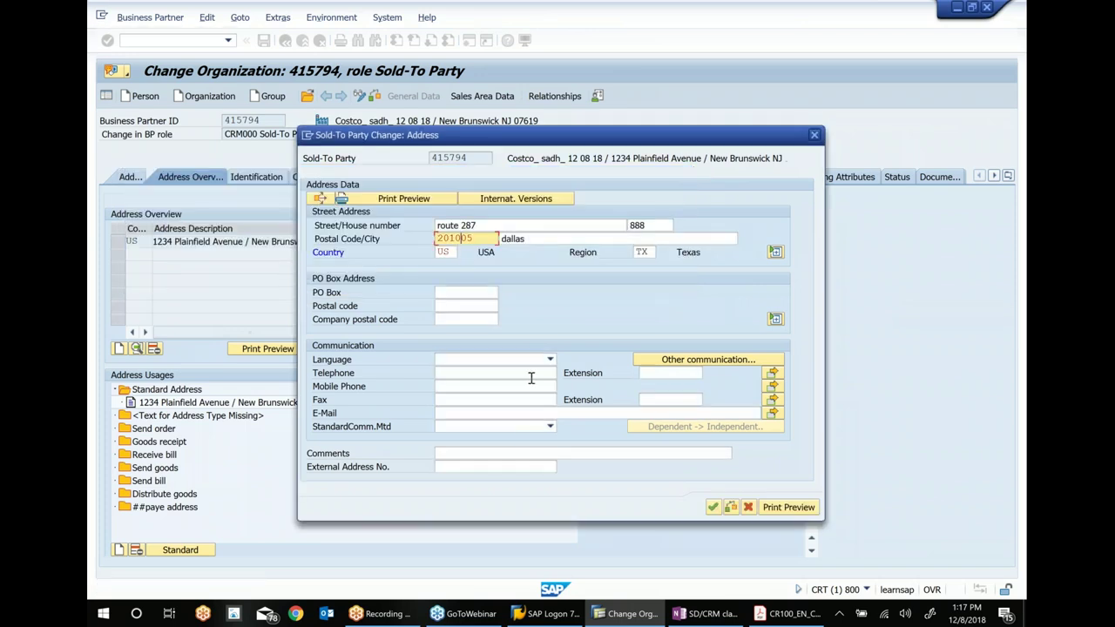
key("Return")
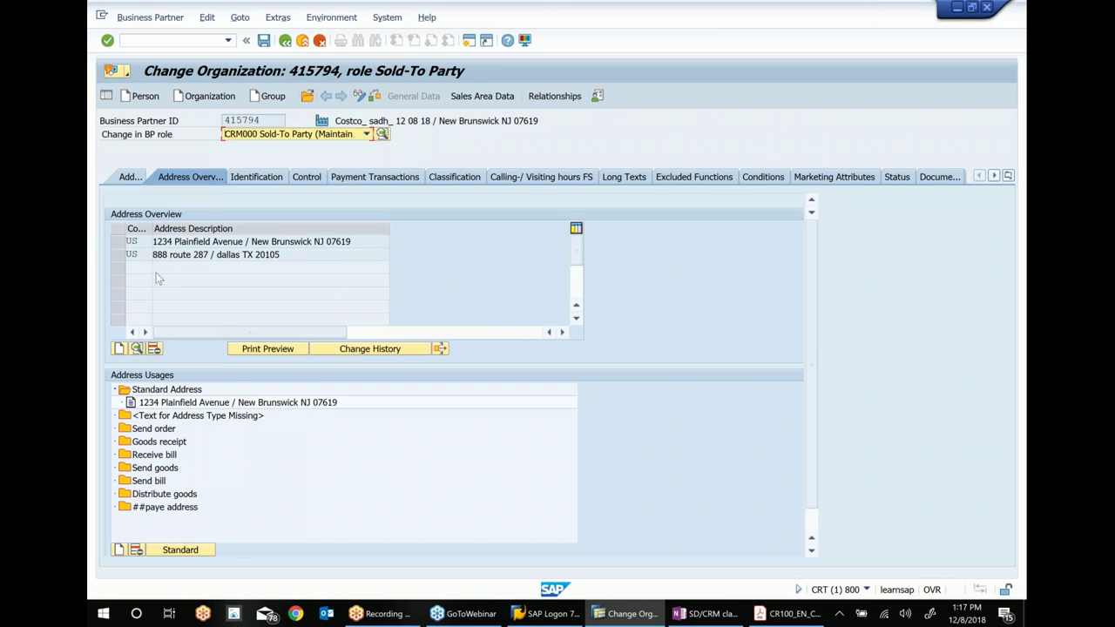
left_click_drag(353, 239, 140, 240)
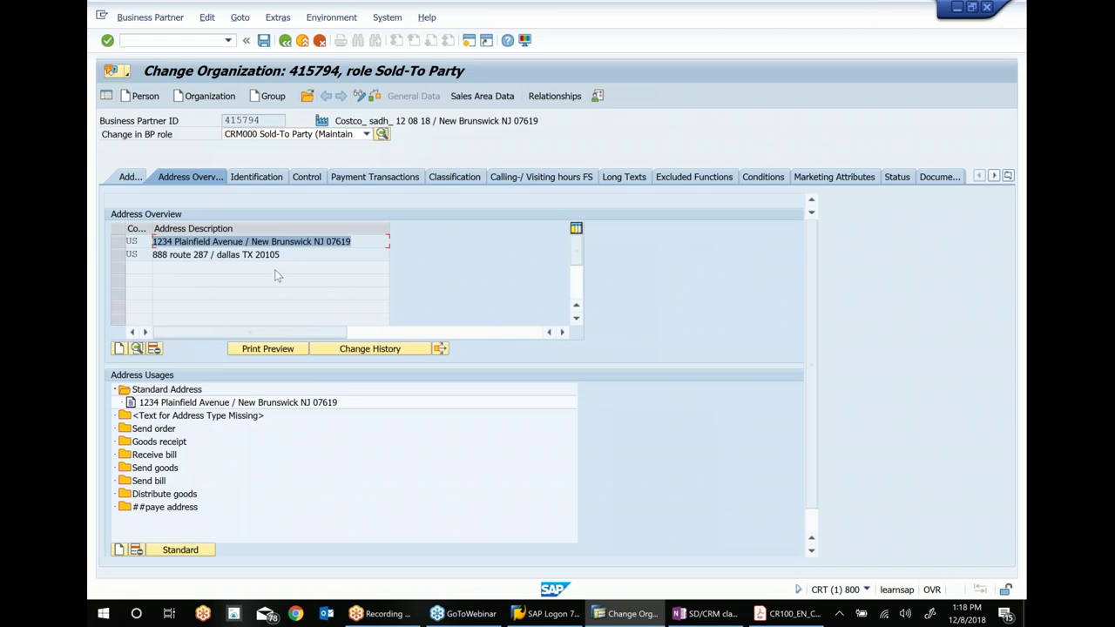
left_click_drag(289, 253, 95, 247)
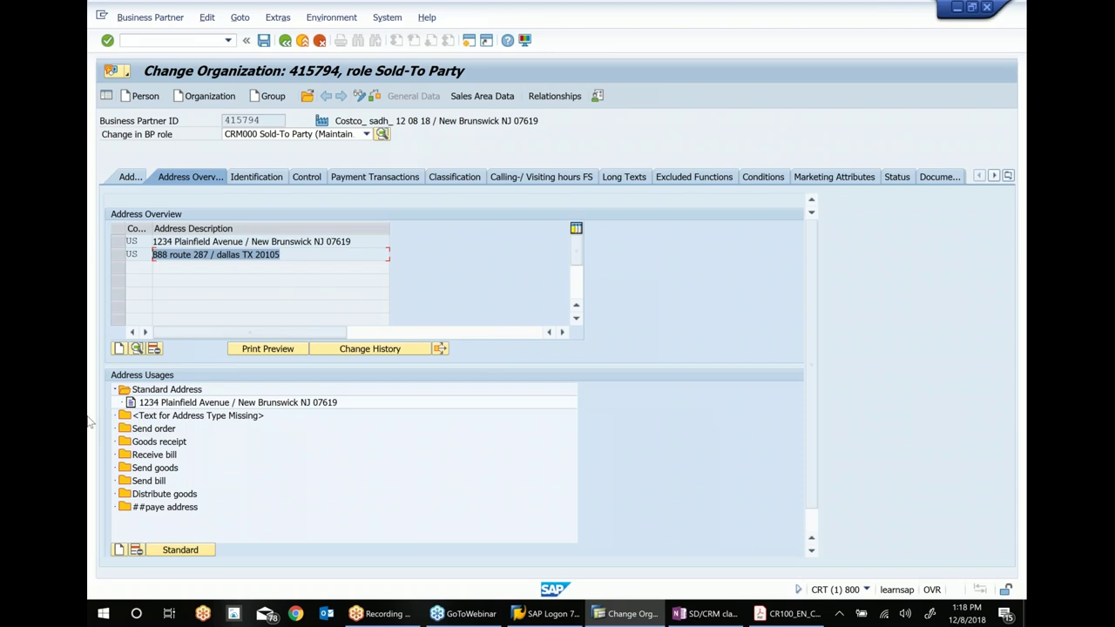
Link the 888 route 287, dallas address to the Goods receipt usage.
left_click(118, 254)
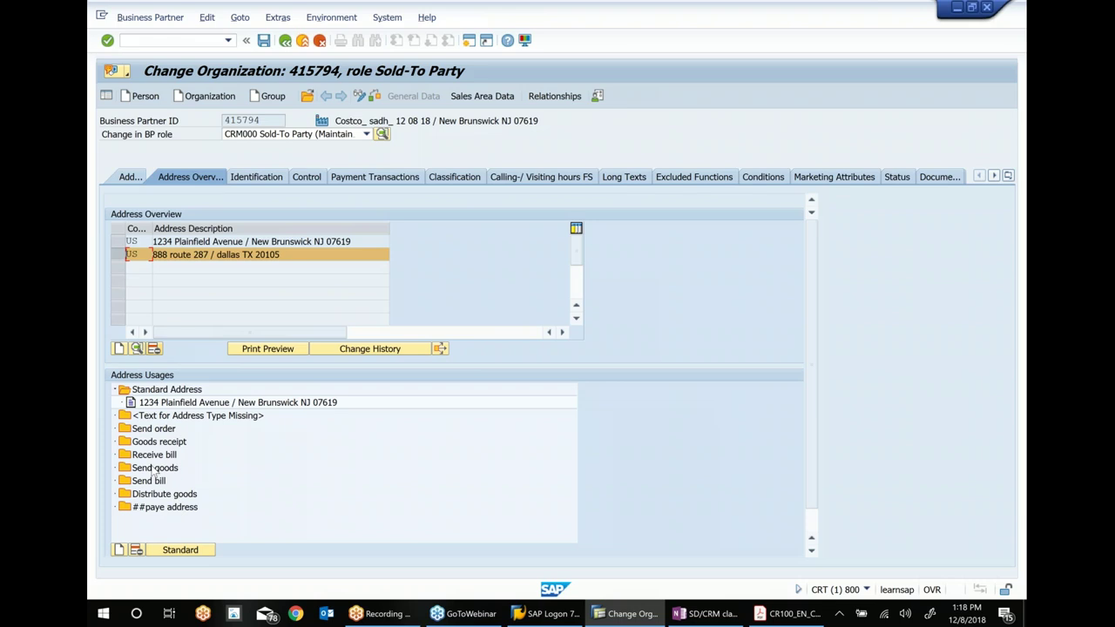
double_click(150, 443)
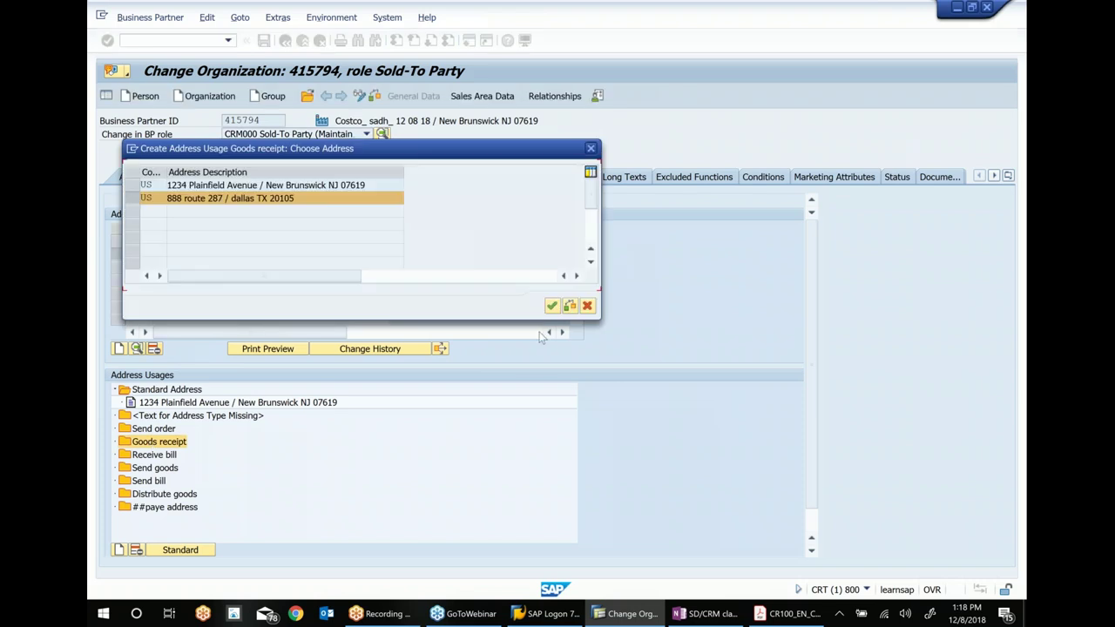
left_click(553, 306)
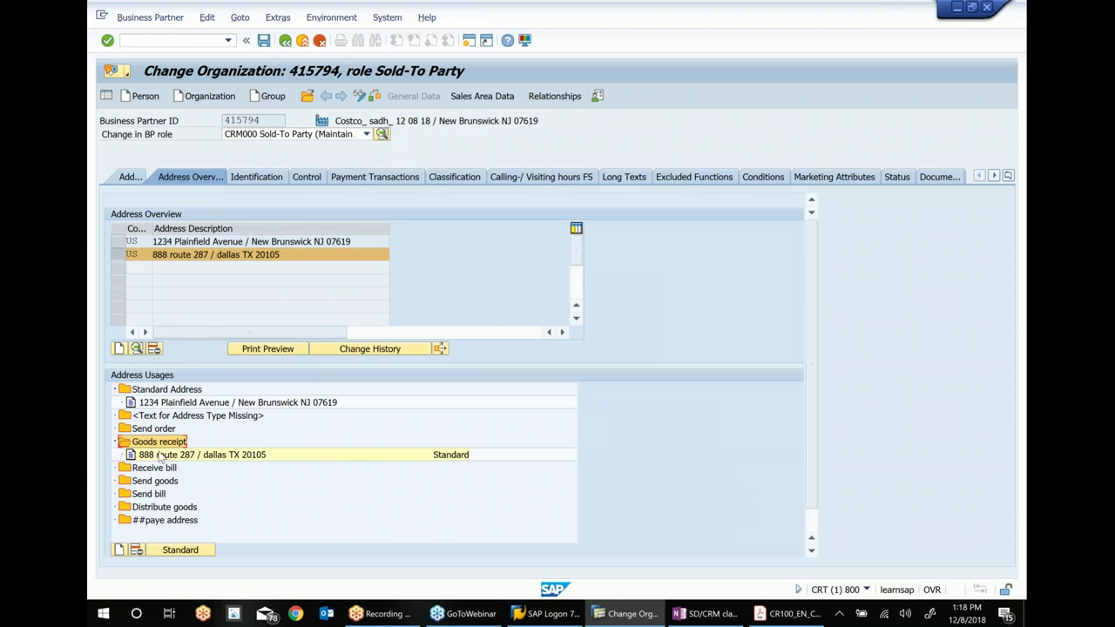
Start a new address: street Hazzelwond Avenue, house number 444, postal code 12366, city South Carolina.
left_click(118, 349)
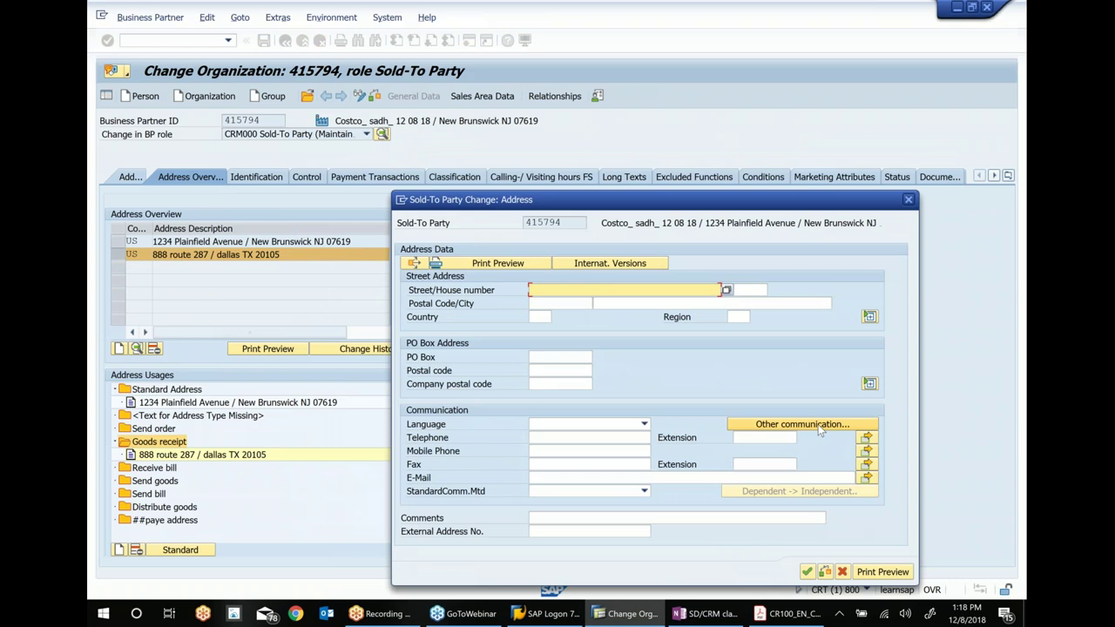
type("Hazzelwond Avenue")
key("Tab")
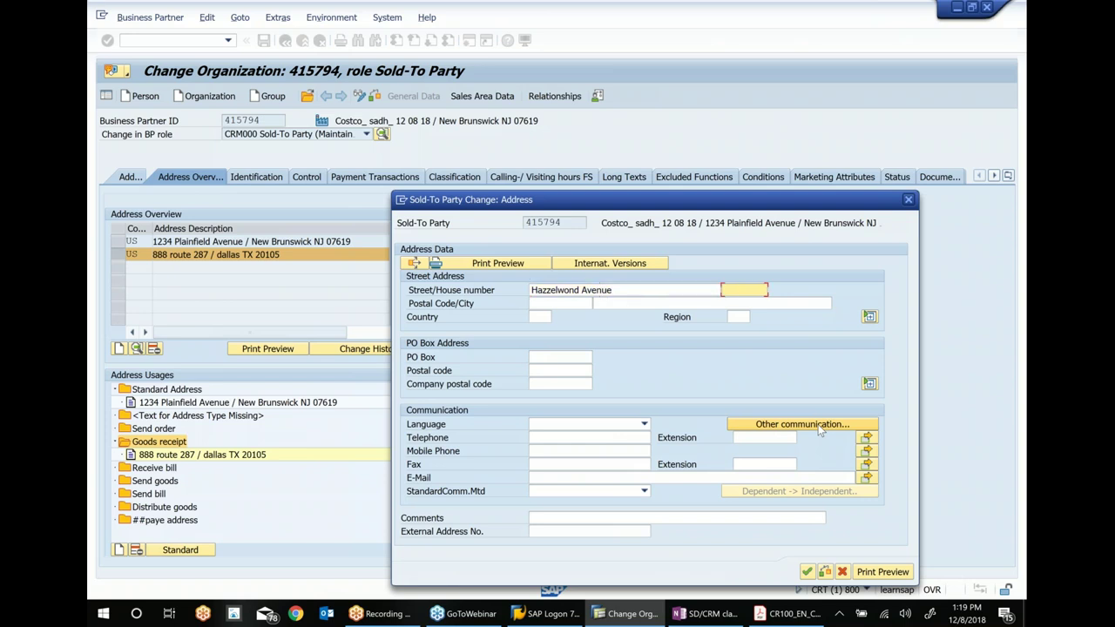
type("444")
key("Tab")
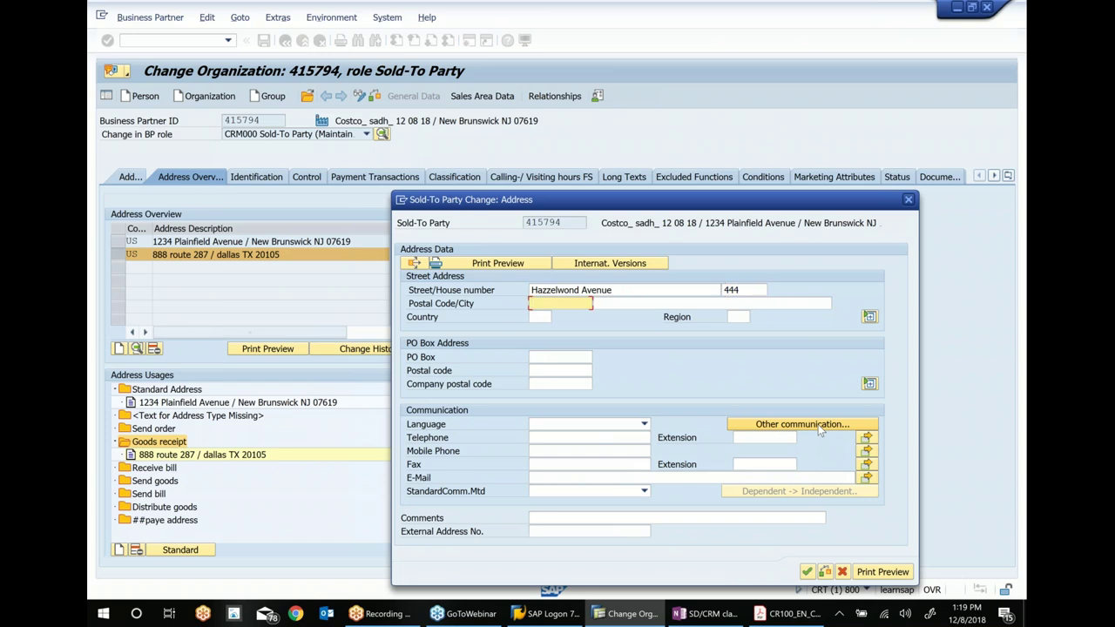
key("BackSpace")
type("12366")
key("Tab")
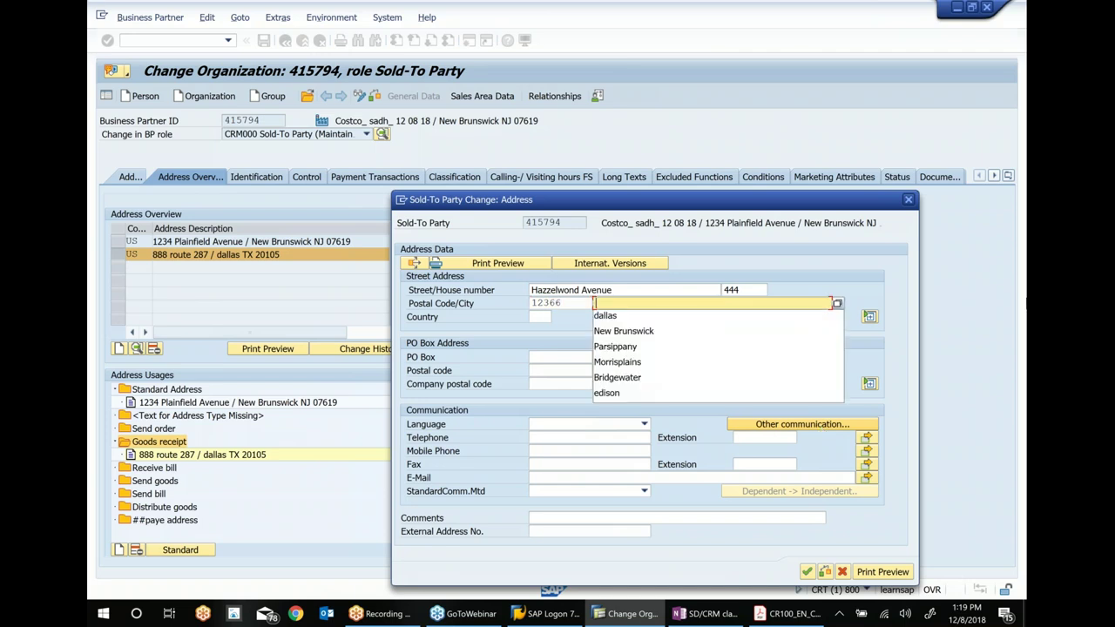
type("Sou")
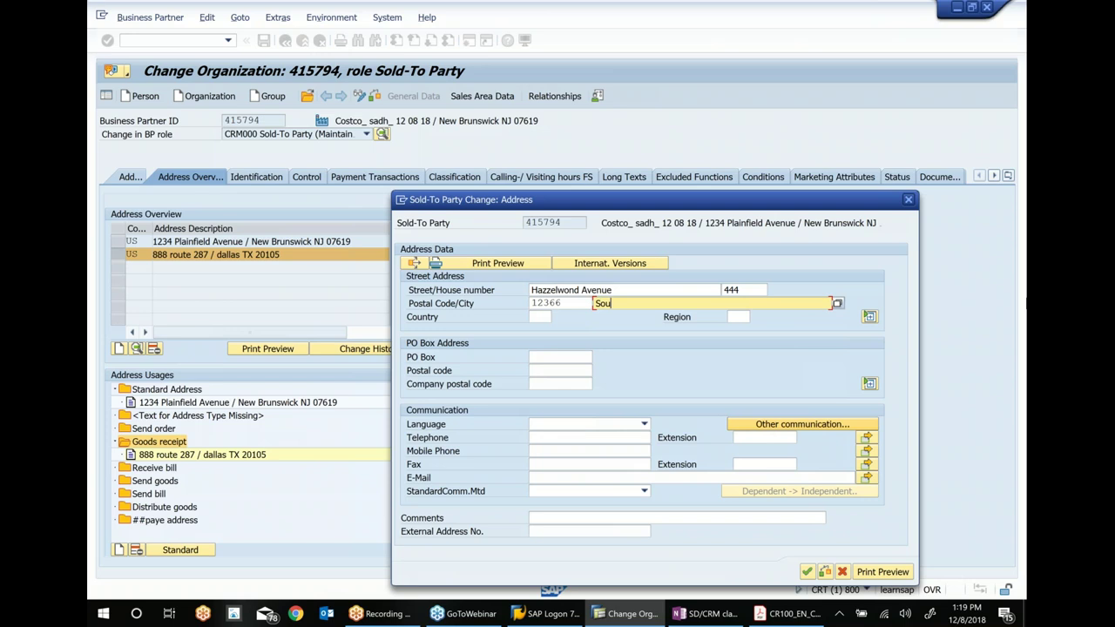
type("th Carolina")
Set country US and region SC, then save the new address.
left_click(541, 316)
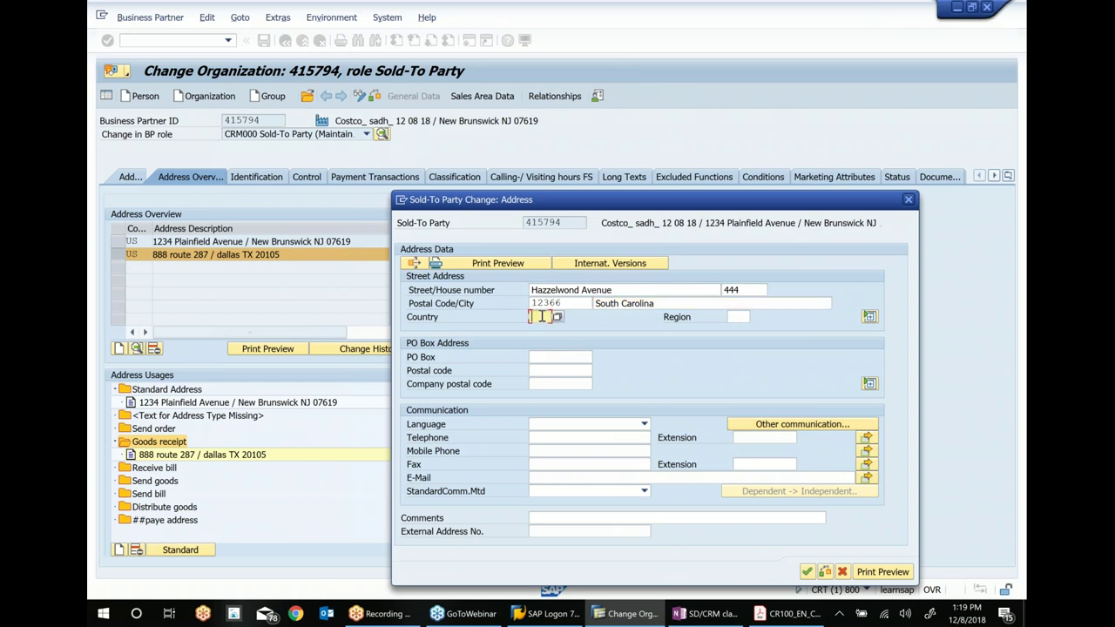
type("us")
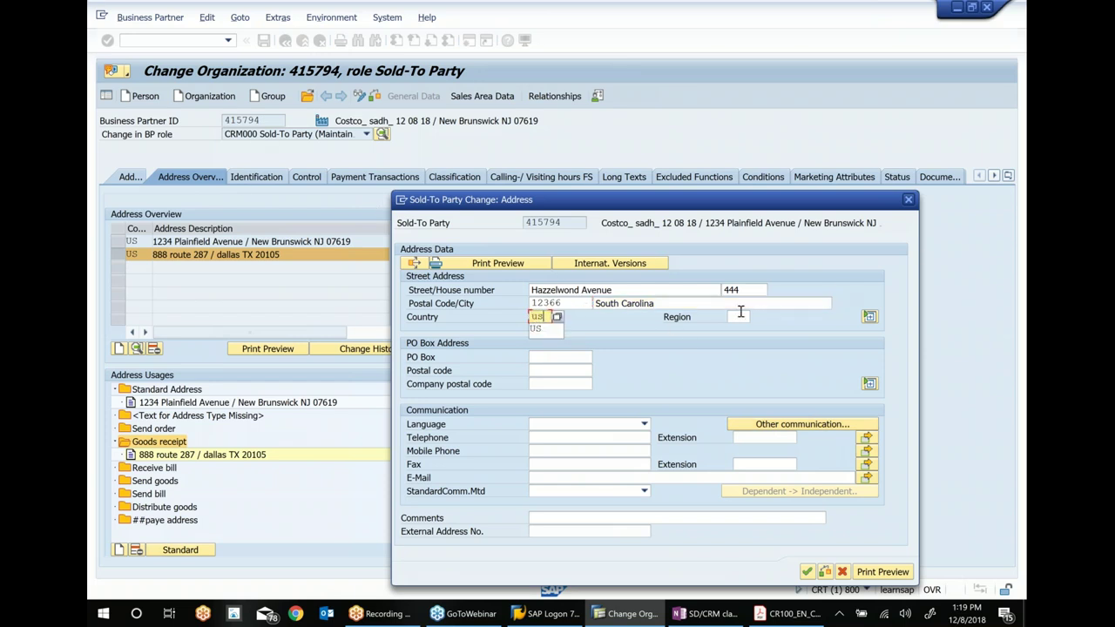
left_click(737, 315)
type("SC")
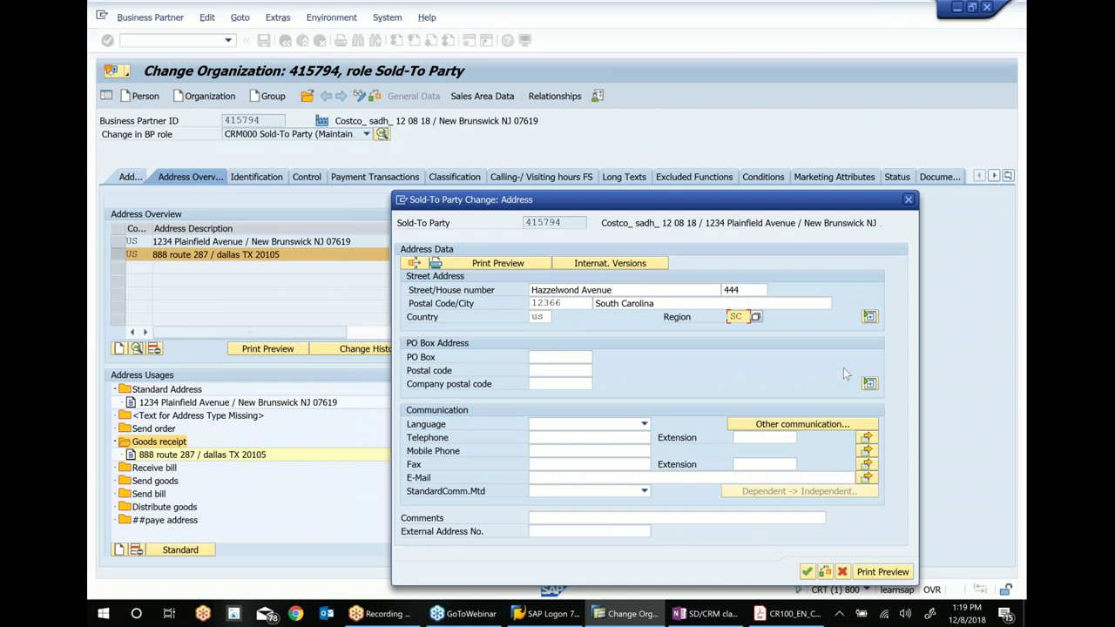
left_click(807, 572)
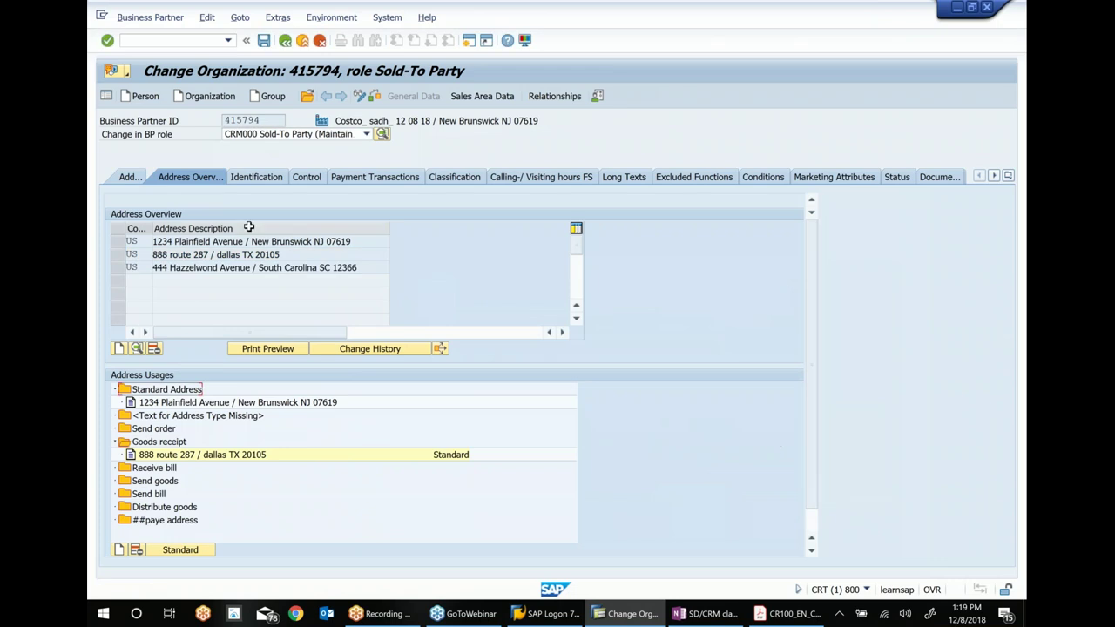
Link the 444 Hazzelwond Avenue, South Carolina address to the Send bill usage.
left_click(118, 272)
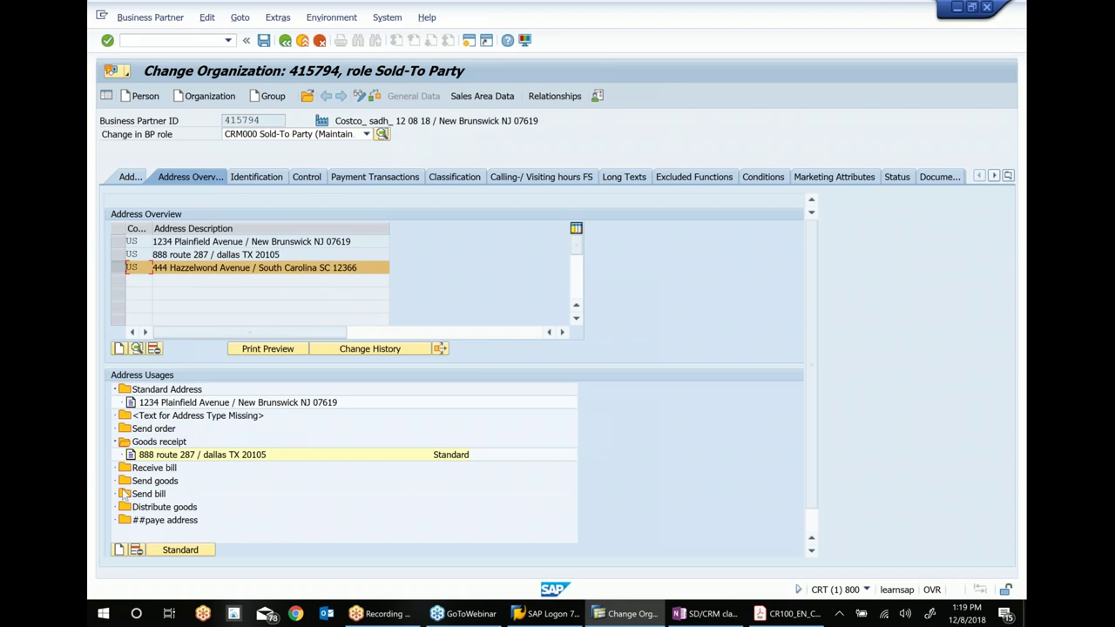
double_click(149, 494)
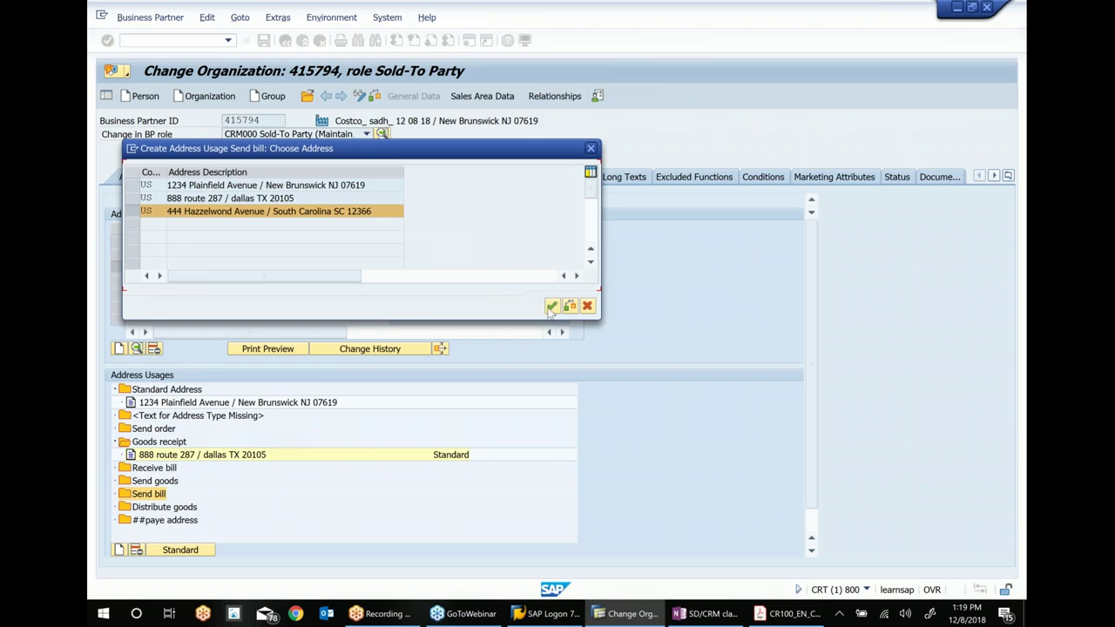
left_click(551, 306)
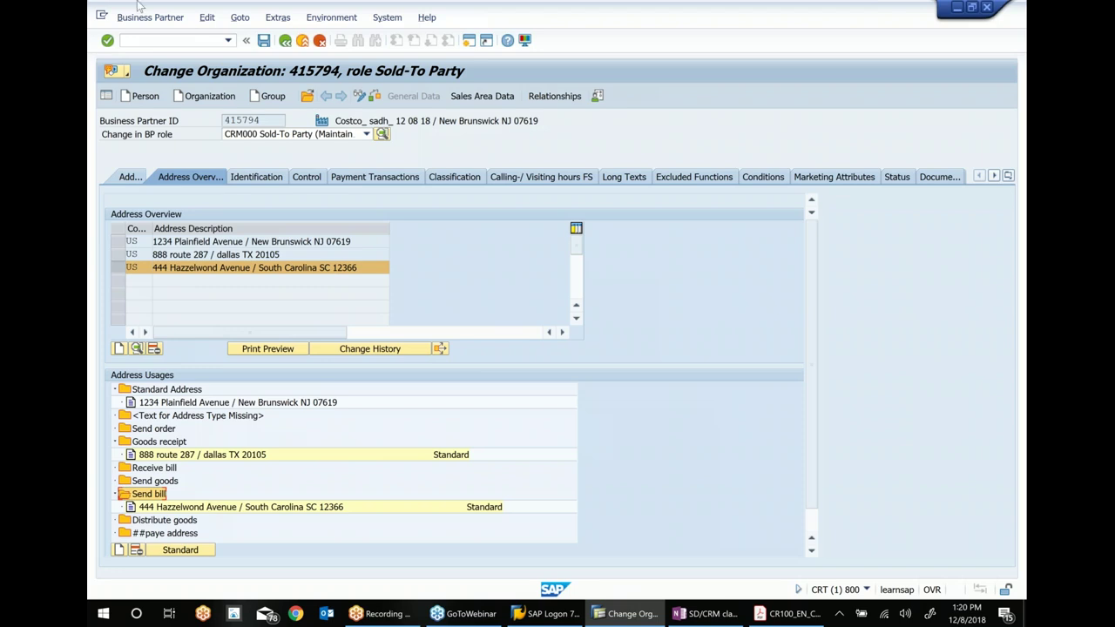
Start a new address with street Cummins Road and house number 987.
left_click(119, 349)
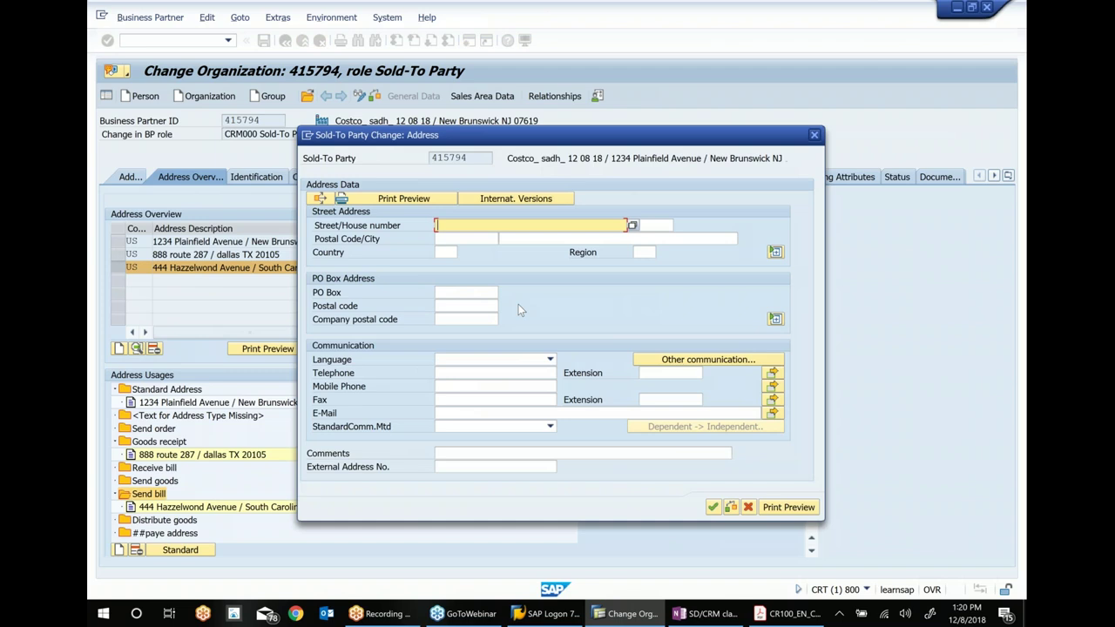
type("Cummins Road")
key("Tab")
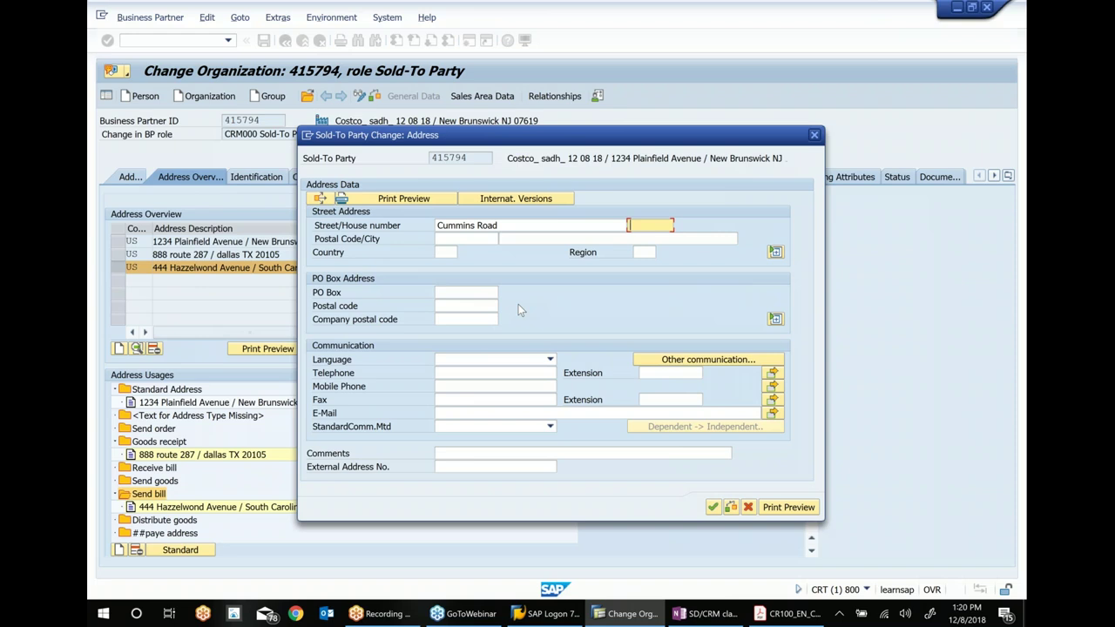
type("987")
Enter postal code 87651, city Oakland, country US and region CA, then save the address.
key("Tab")
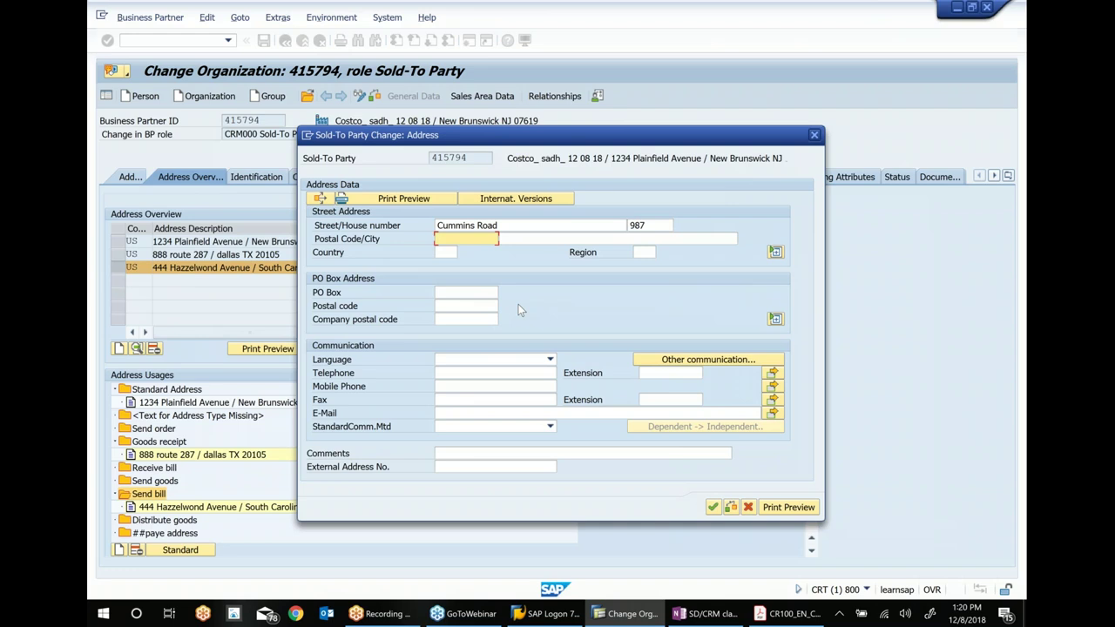
type("87651")
key("Tab")
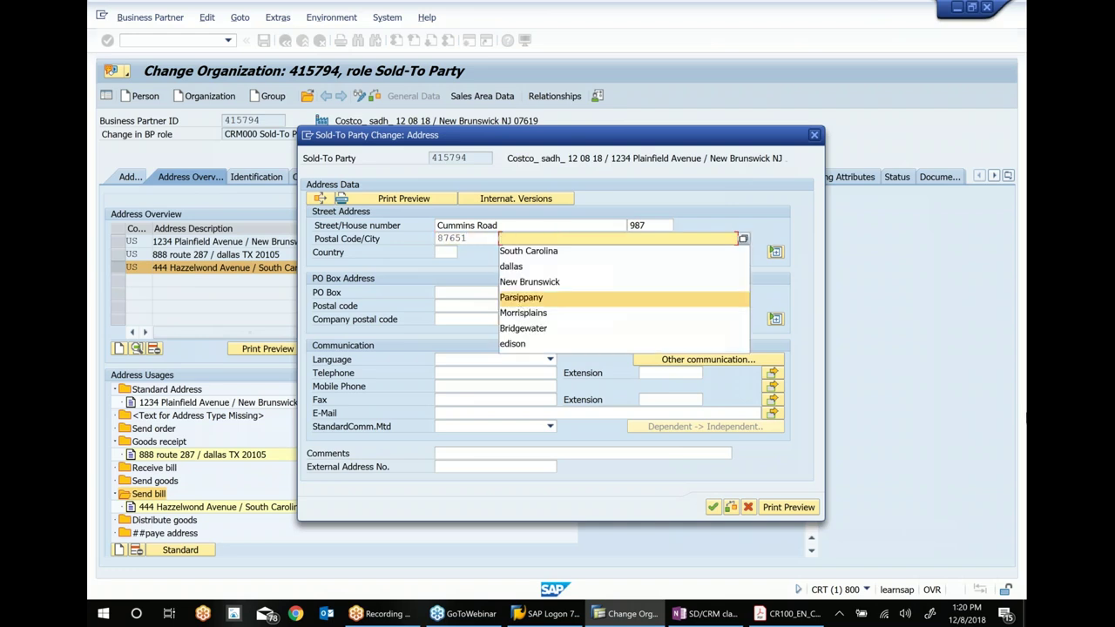
type("a")
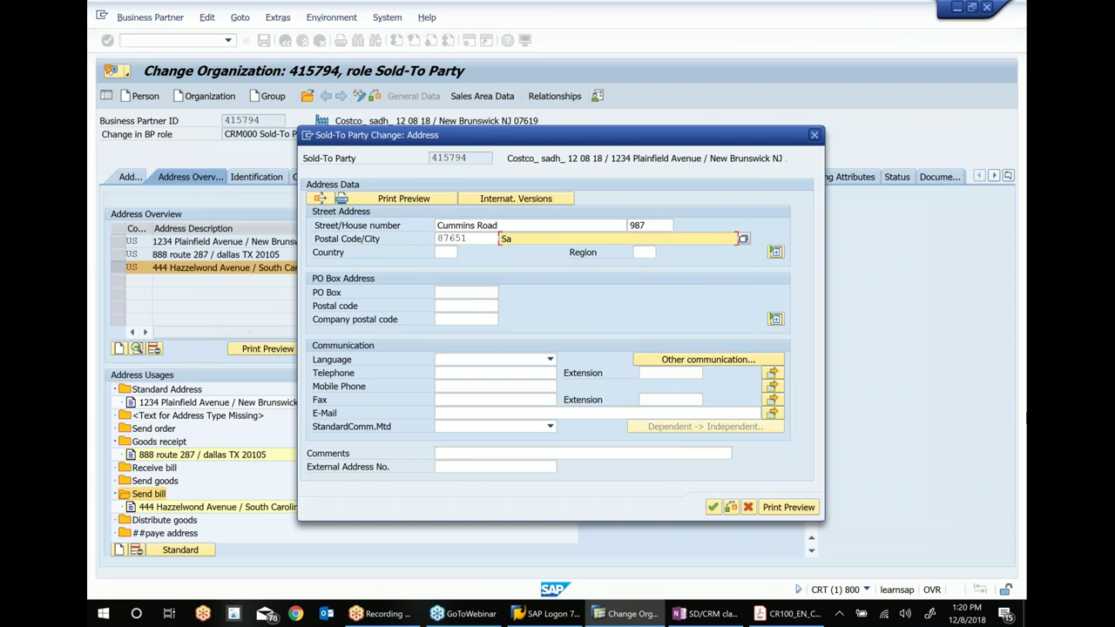
key("BackSpace")
key("BackSpace")
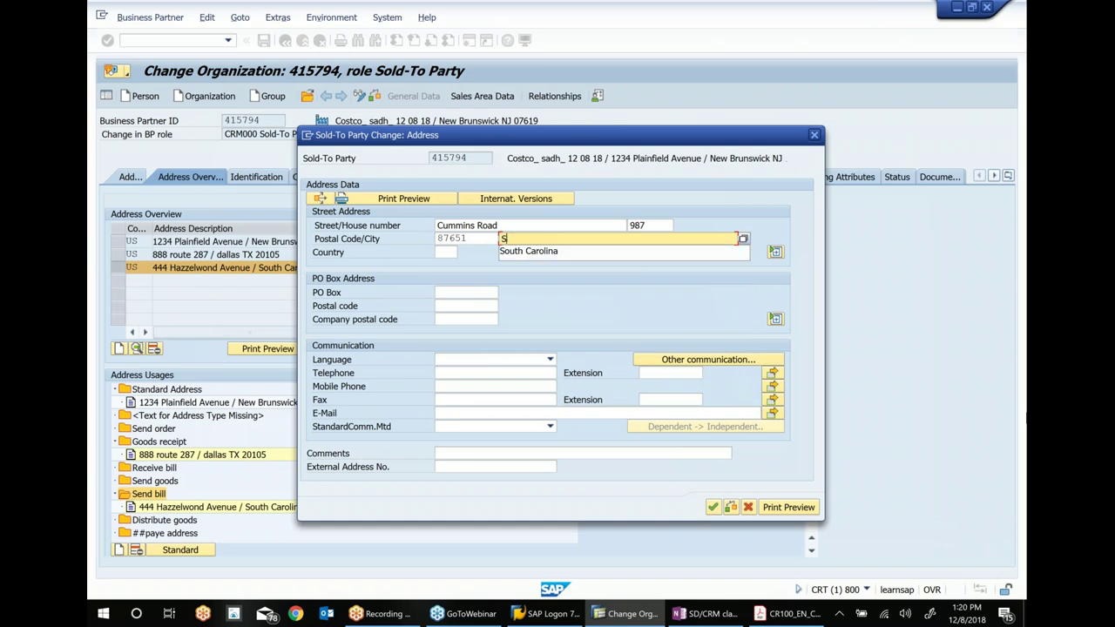
type("Oakland")
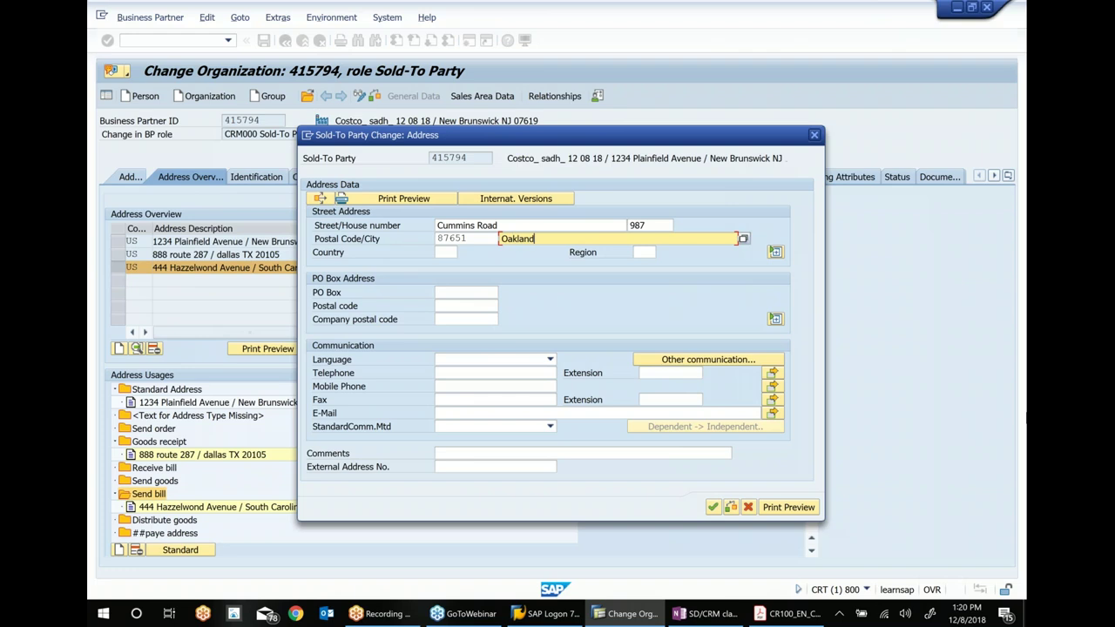
key("Tab")
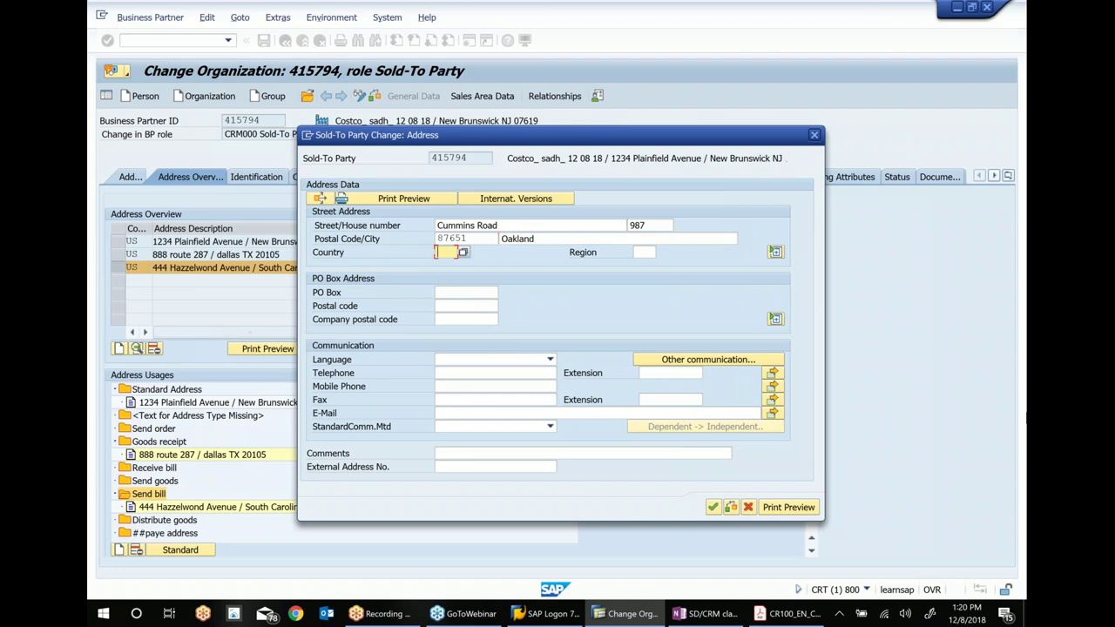
type("US")
key("Tab")
type("CA")
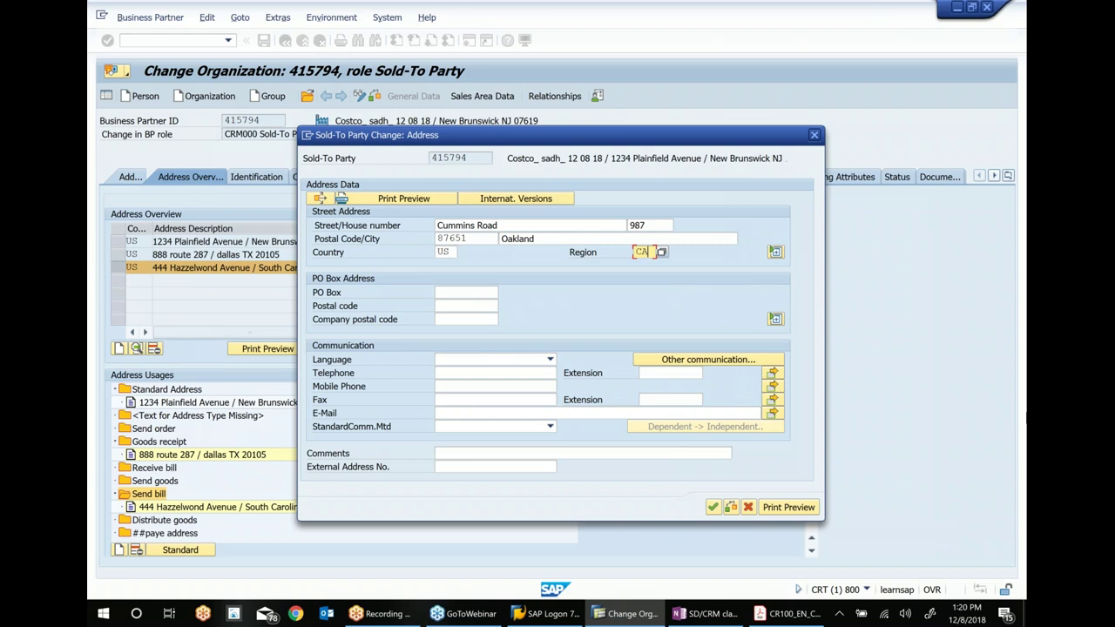
left_click(712, 508)
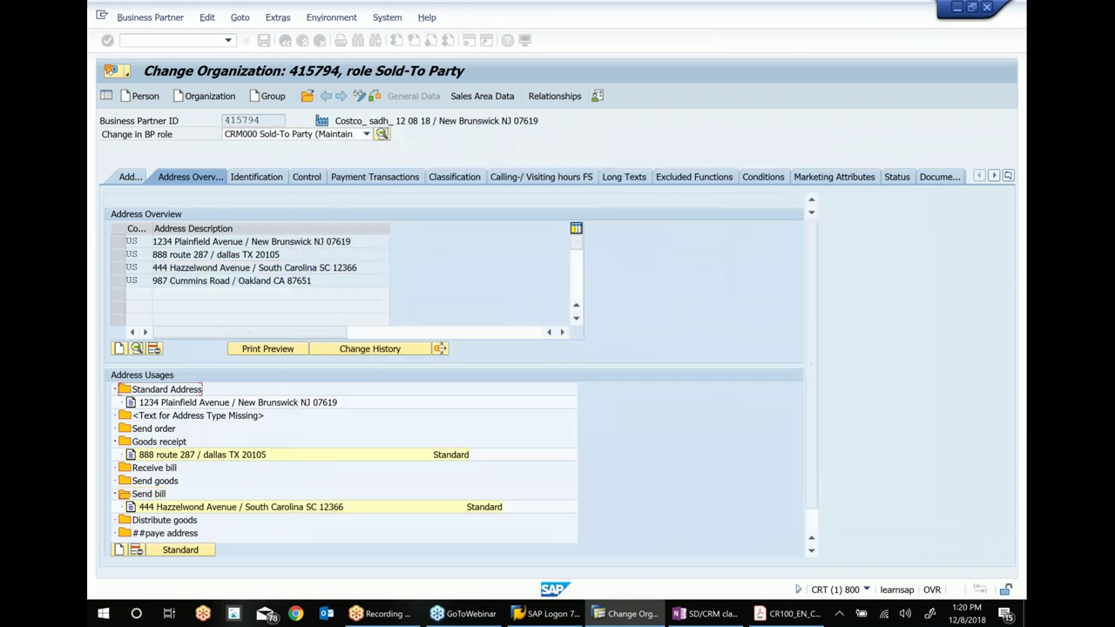
Reassign the Goods receipt usage to the 987 Cummins Road, Oakland CA 87651 address.
left_click(121, 282)
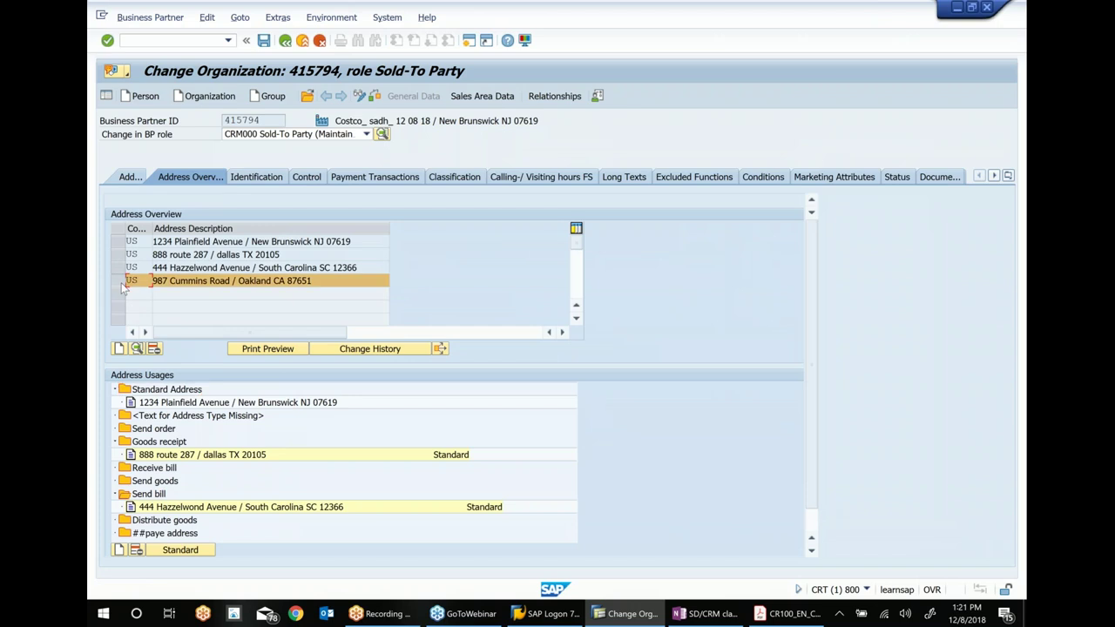
left_click(178, 444)
double_click(182, 444)
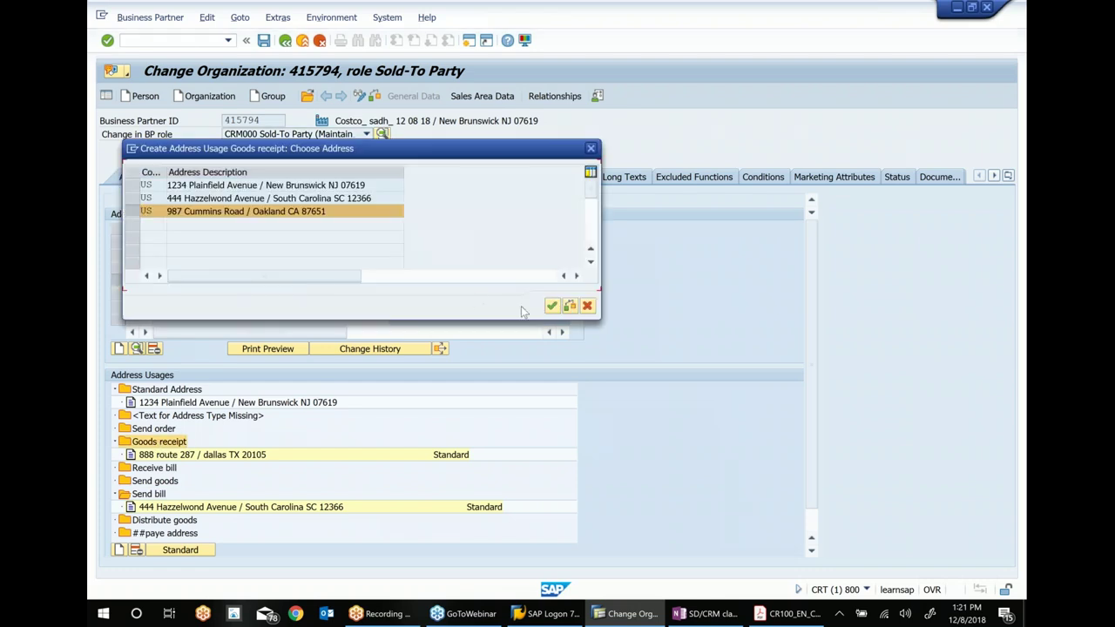
left_click(552, 307)
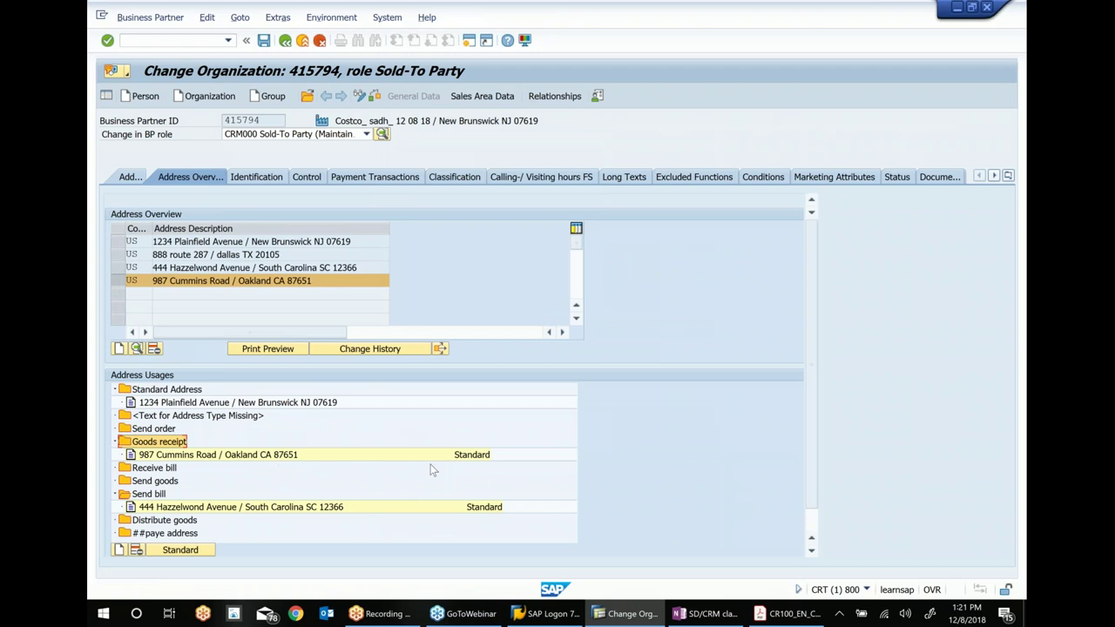
left_click(121, 282)
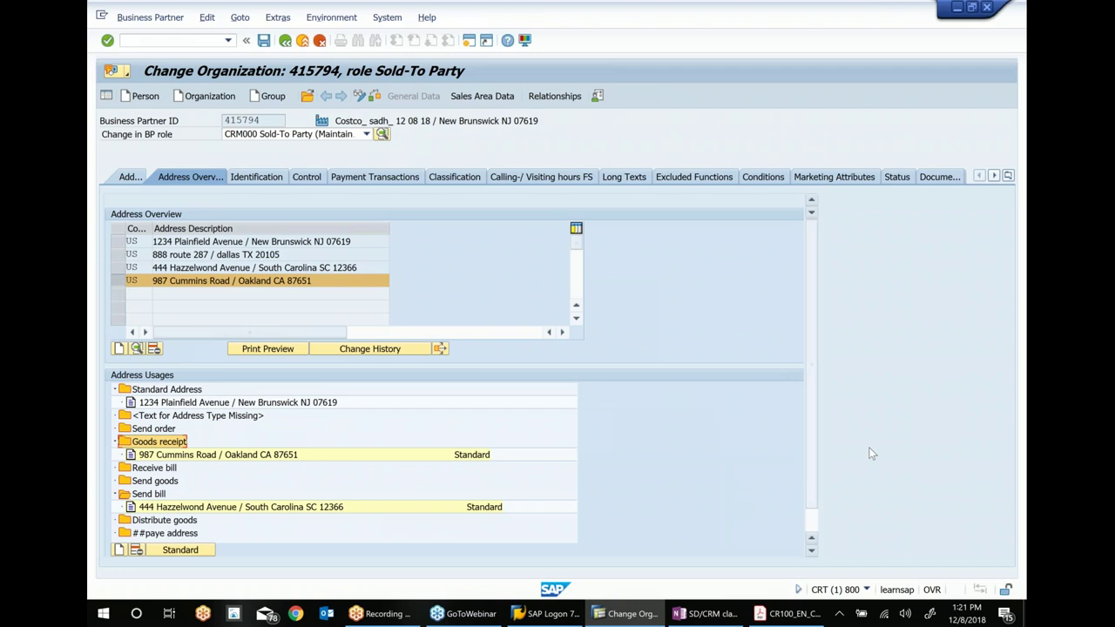
scroll(813, 401, "down", 1)
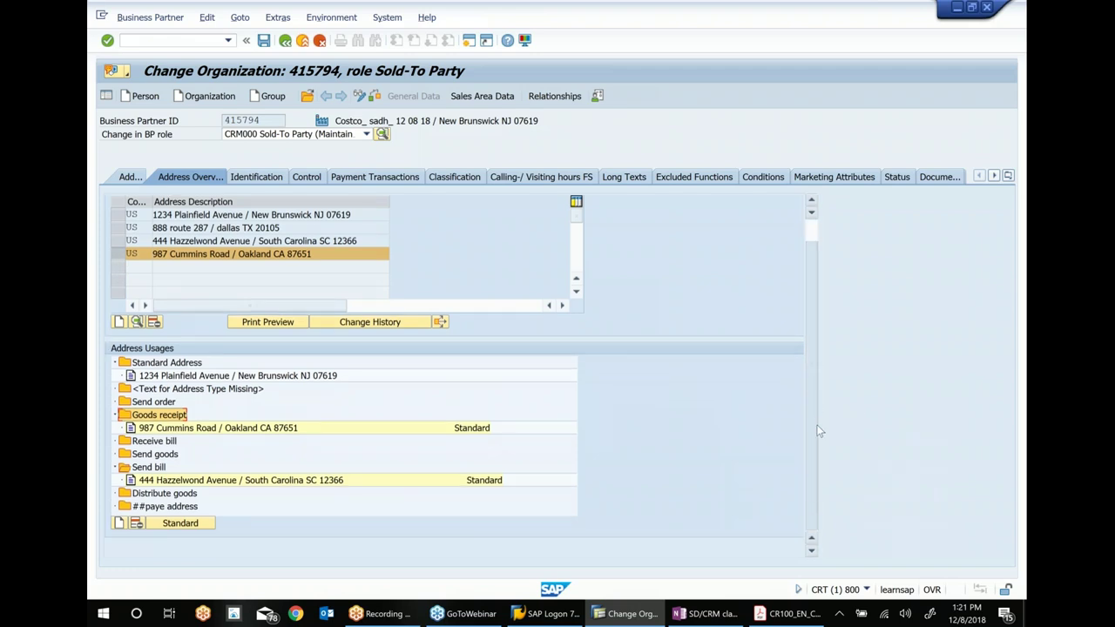
scroll(814, 407, "up", 1)
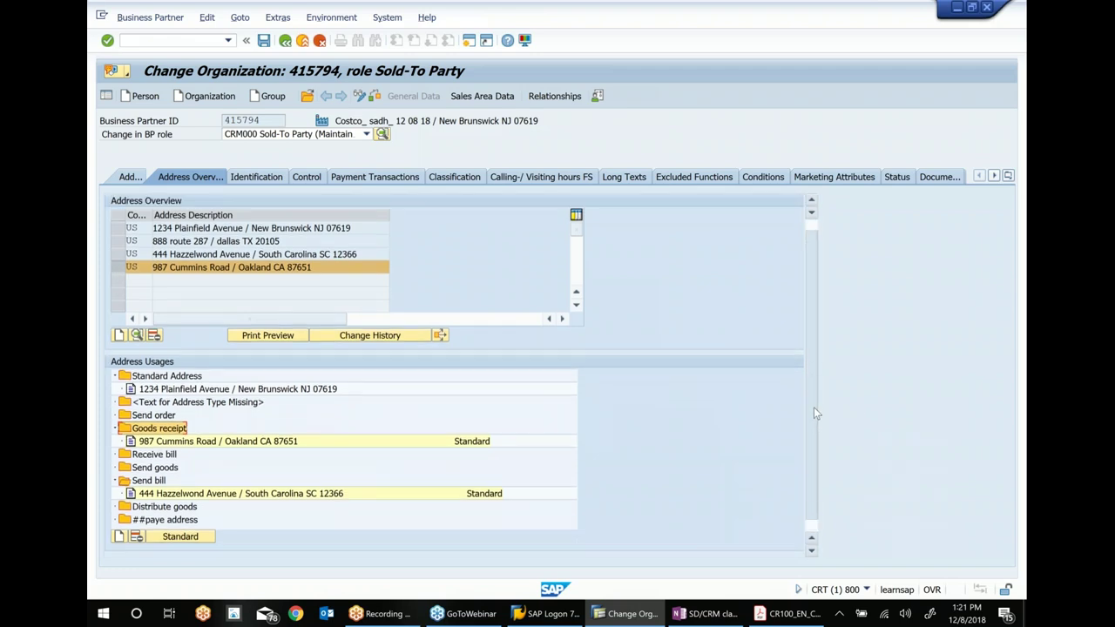
Link the 888 route 287, dallas TX 20105 address to the Send goods usage.
left_click(121, 244)
double_click(138, 468)
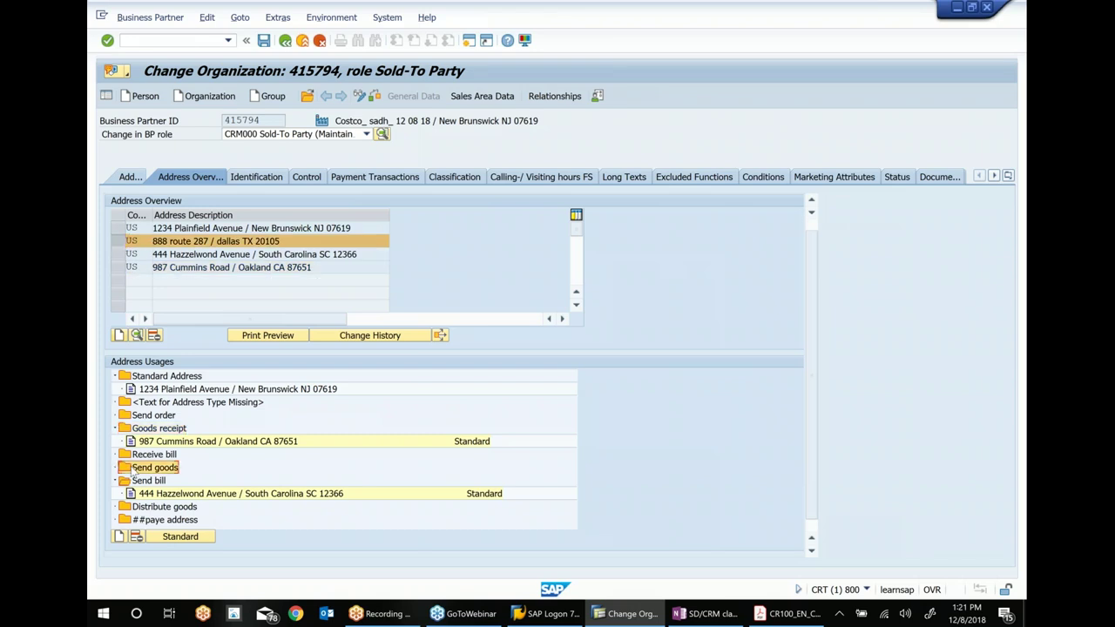
left_click(551, 306)
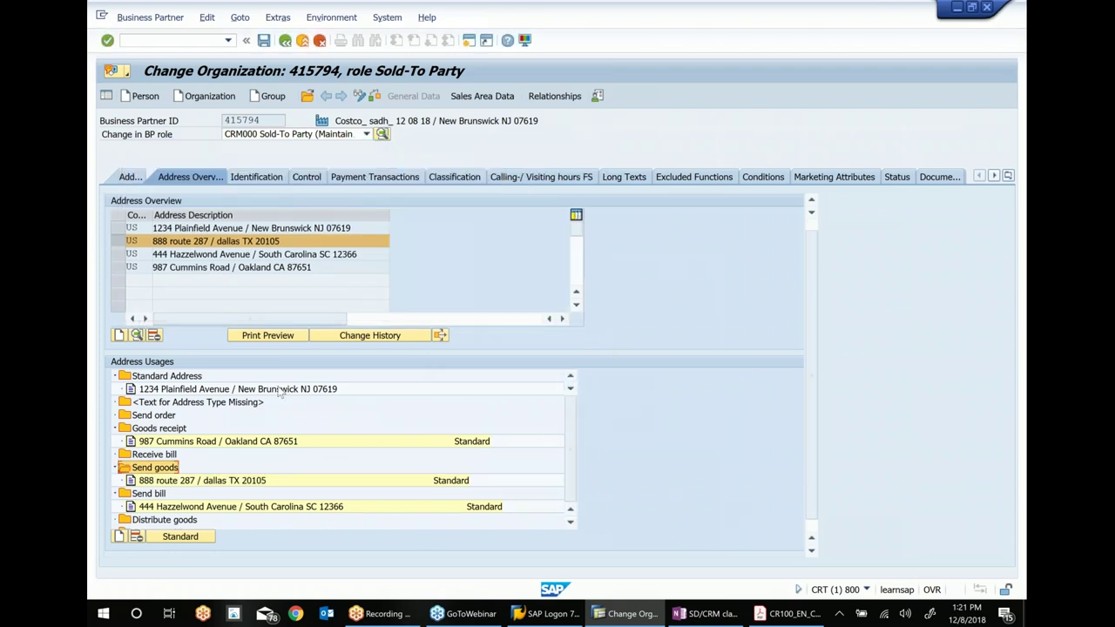
Review the Standard Address, Goods receipt, Send goods and Send bill usages.
left_click(159, 377)
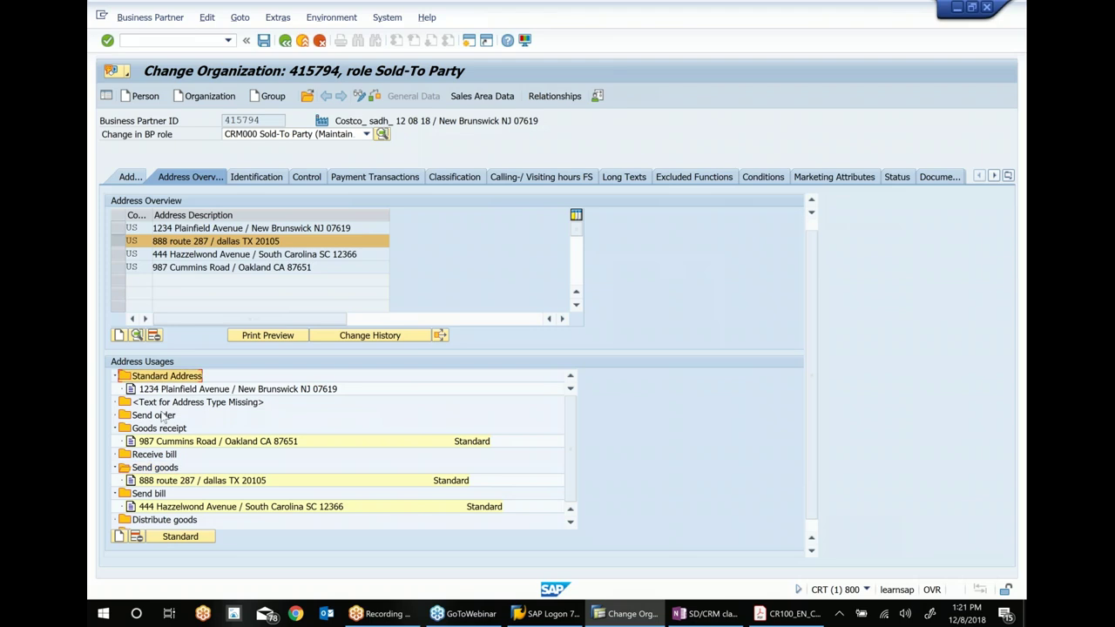
left_click(165, 431)
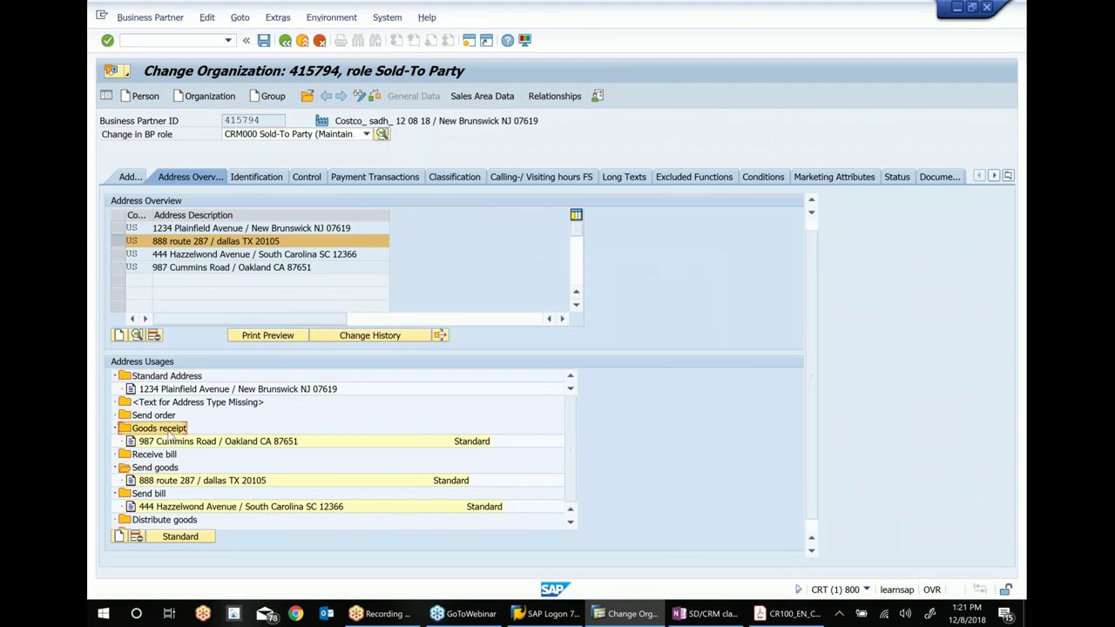
left_click(157, 469)
left_click(152, 494)
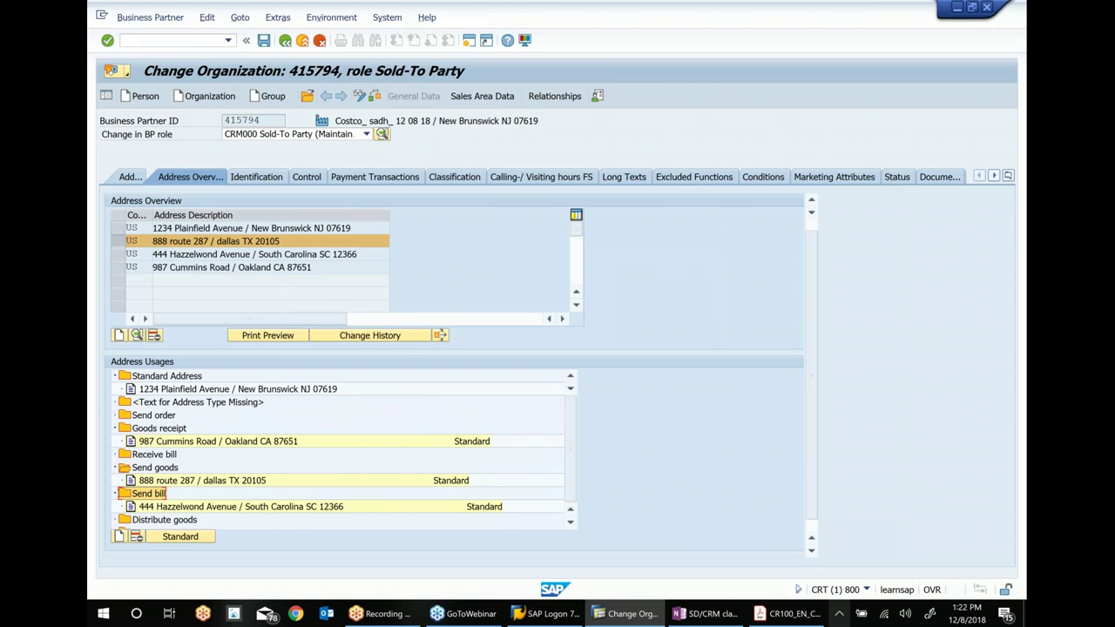
Save the business partner 415794 changes and switch back to the CR100 course PDF.
left_click(789, 614)
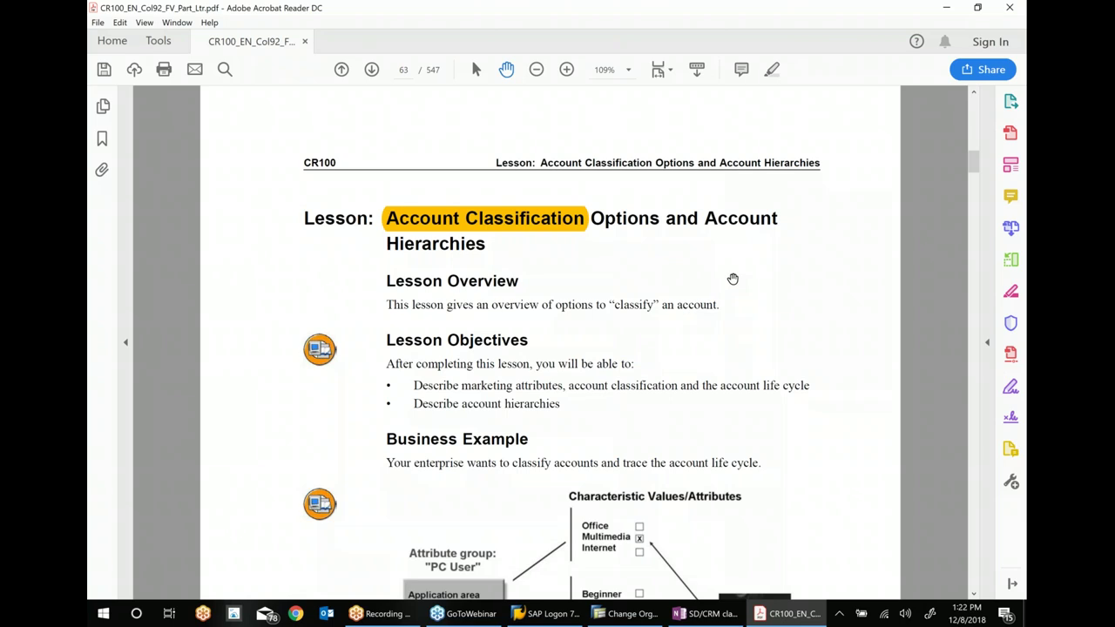
scroll(733, 279, "down", 1)
left_click(759, 614)
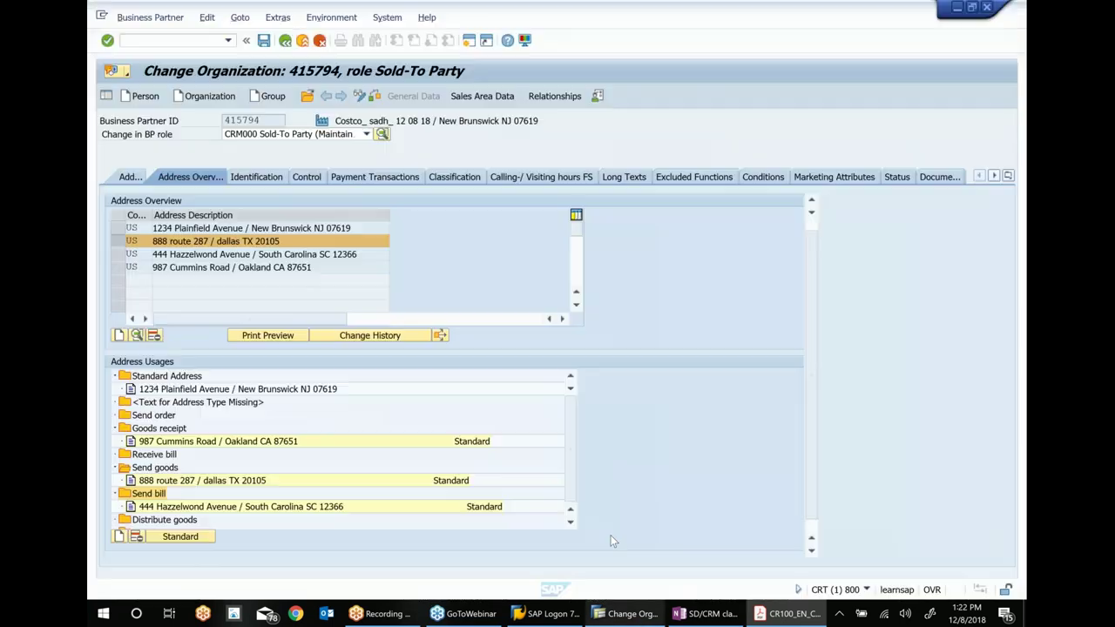
left_click(264, 41)
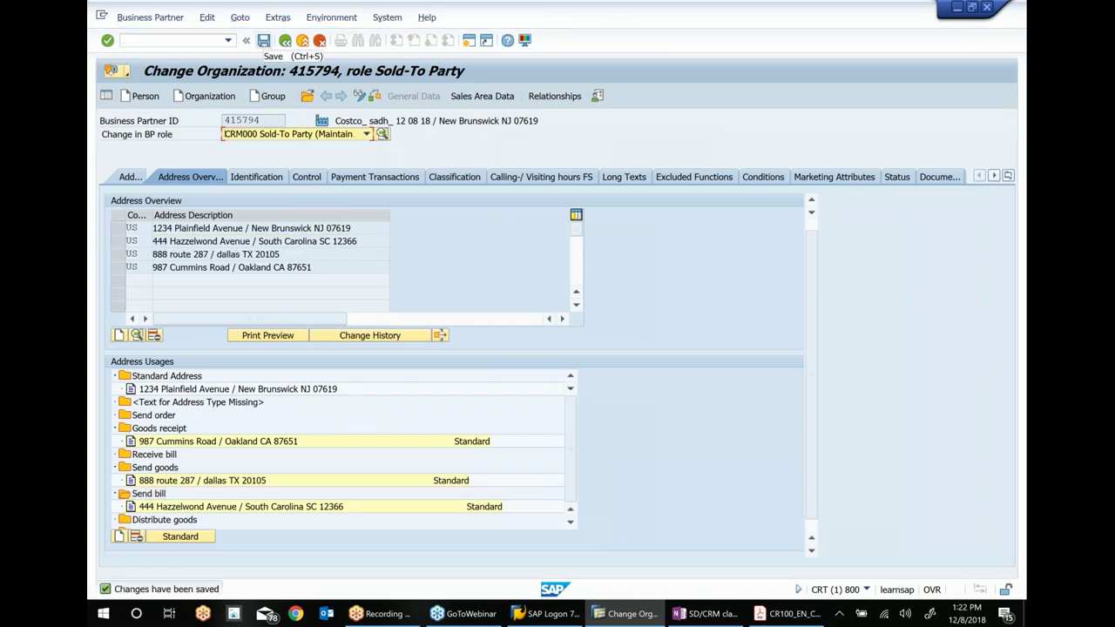
left_click(789, 614)
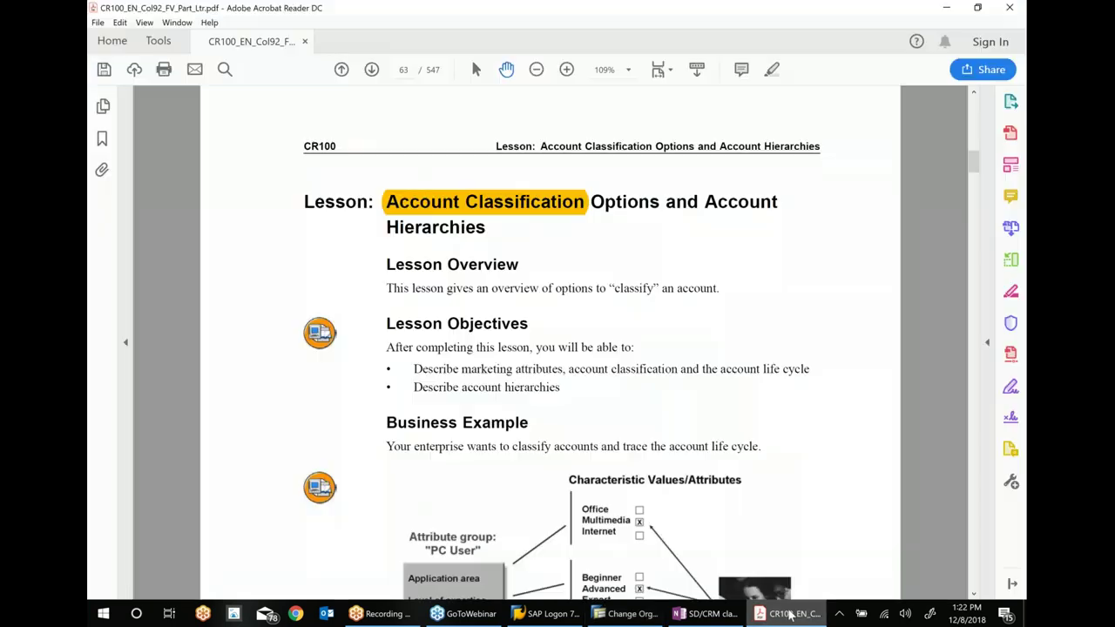
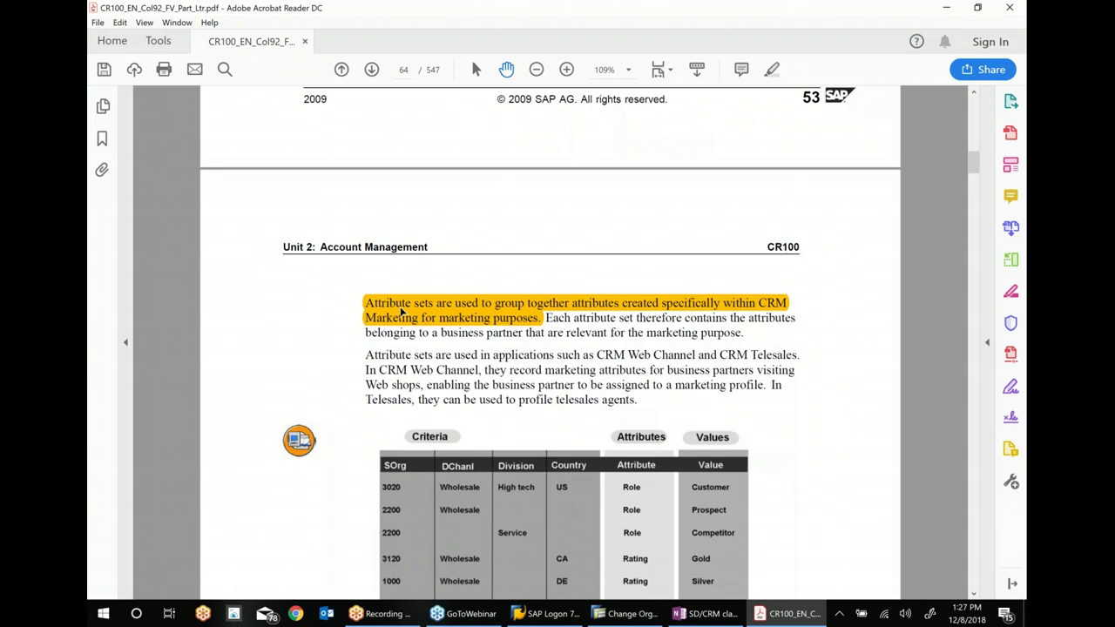
Scroll the CR100 guide from Figure 18 down to Figure 20, Account Life Cycle, on page 66.
scroll(372, 463, "down", 5)
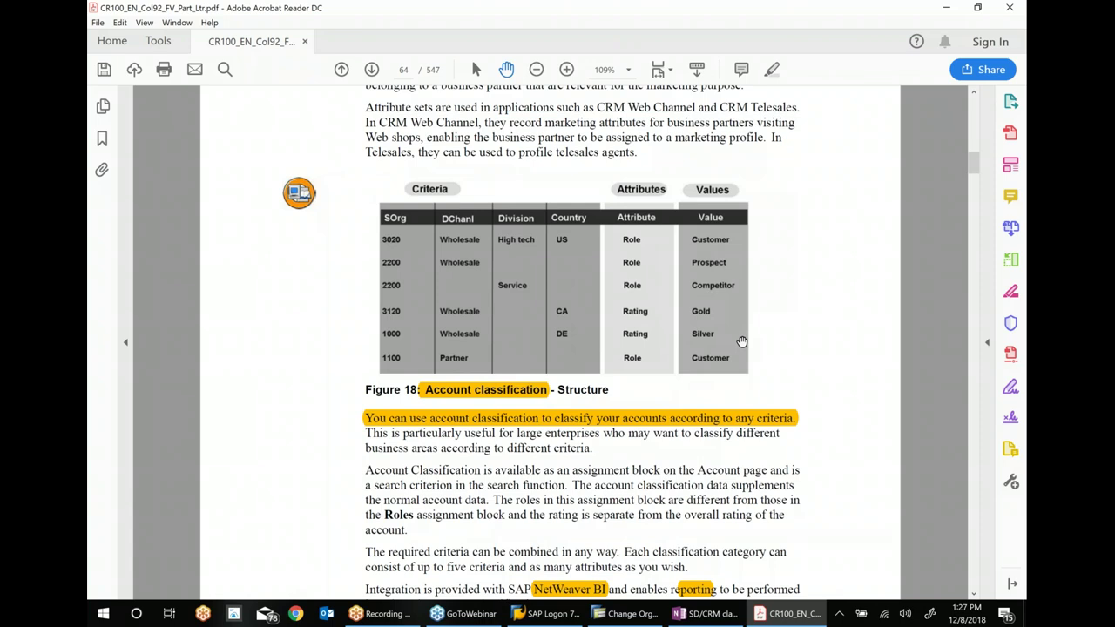
scroll(682, 303, "down", 10)
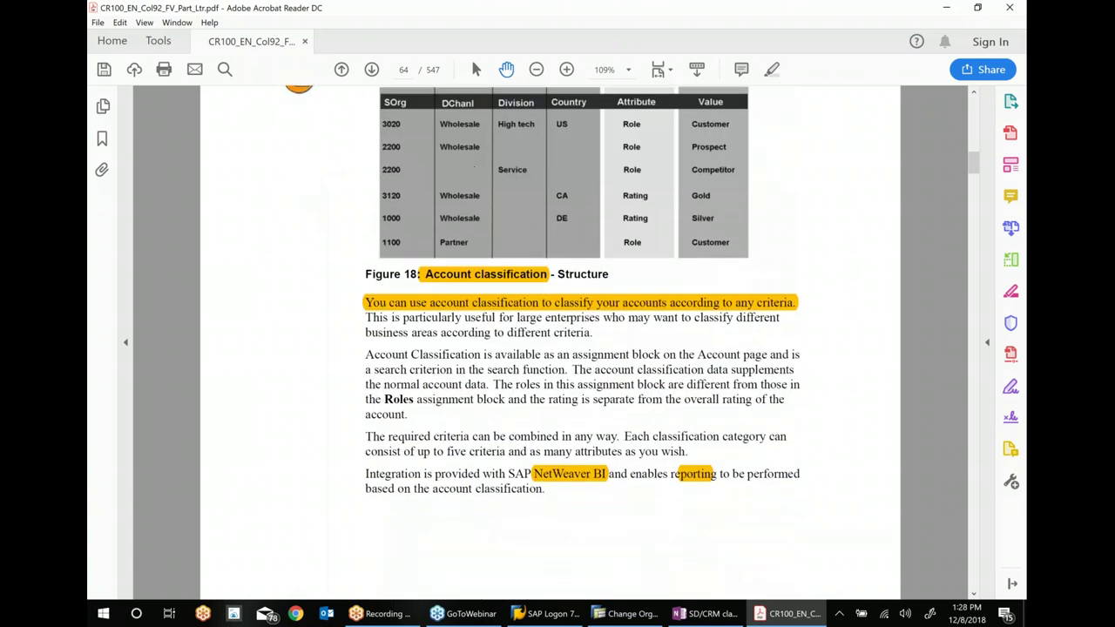
scroll(682, 303, "down", 5)
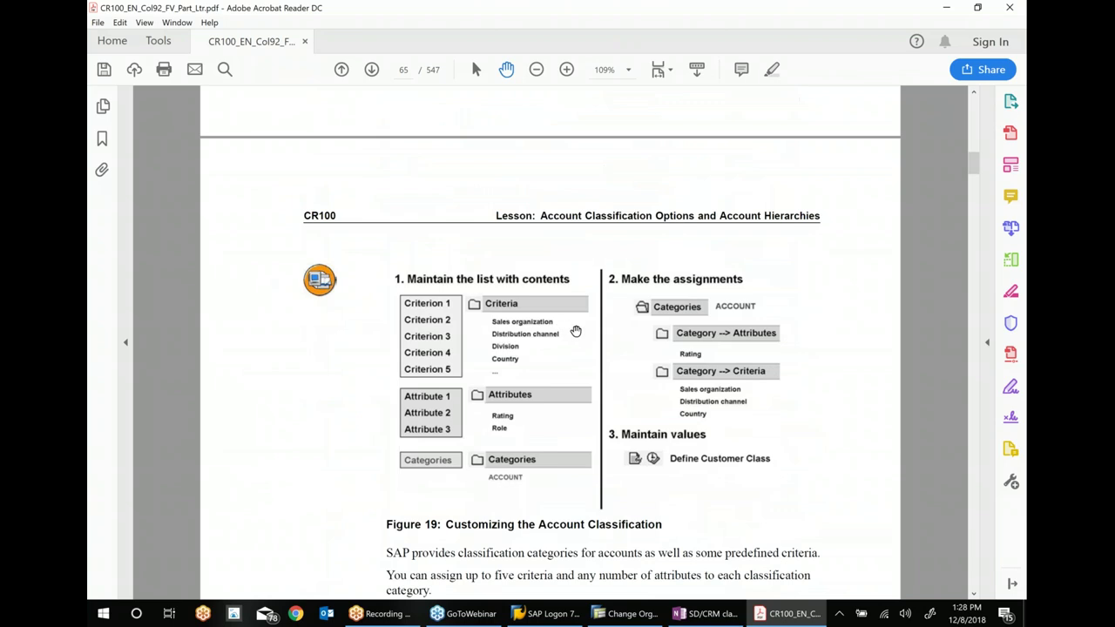
scroll(578, 353, "down", 5)
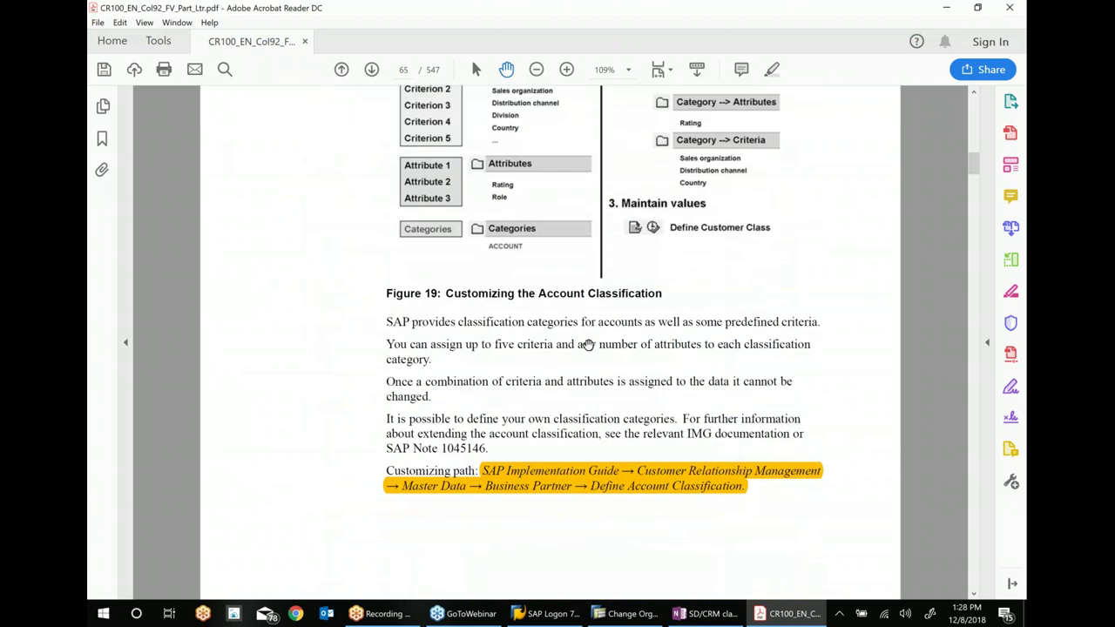
scroll(589, 345, "down", 3)
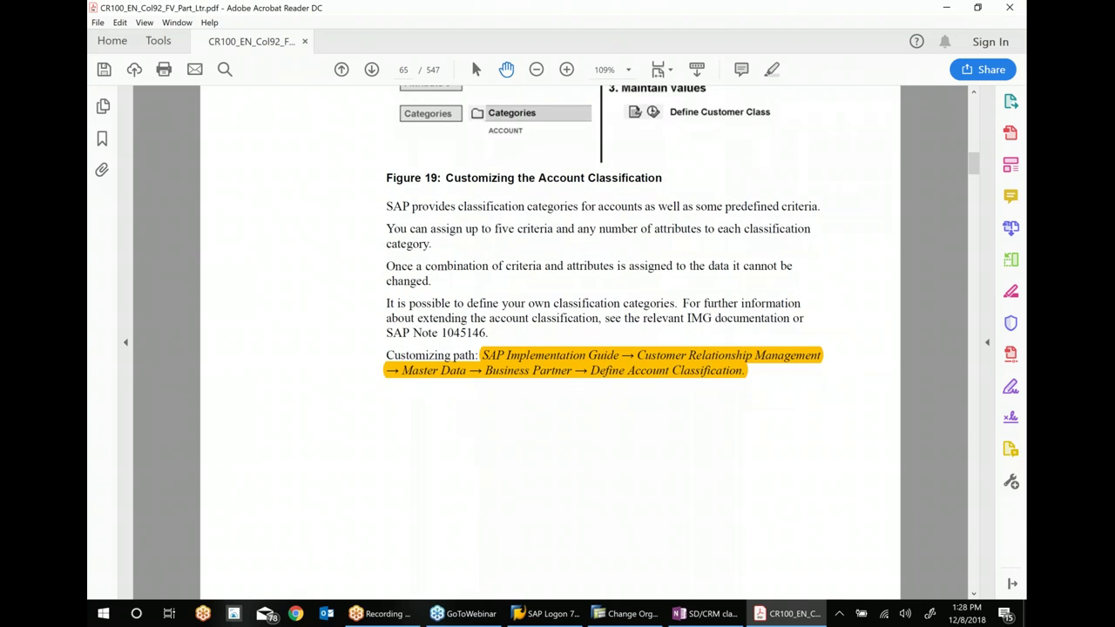
scroll(578, 340, "down", 5)
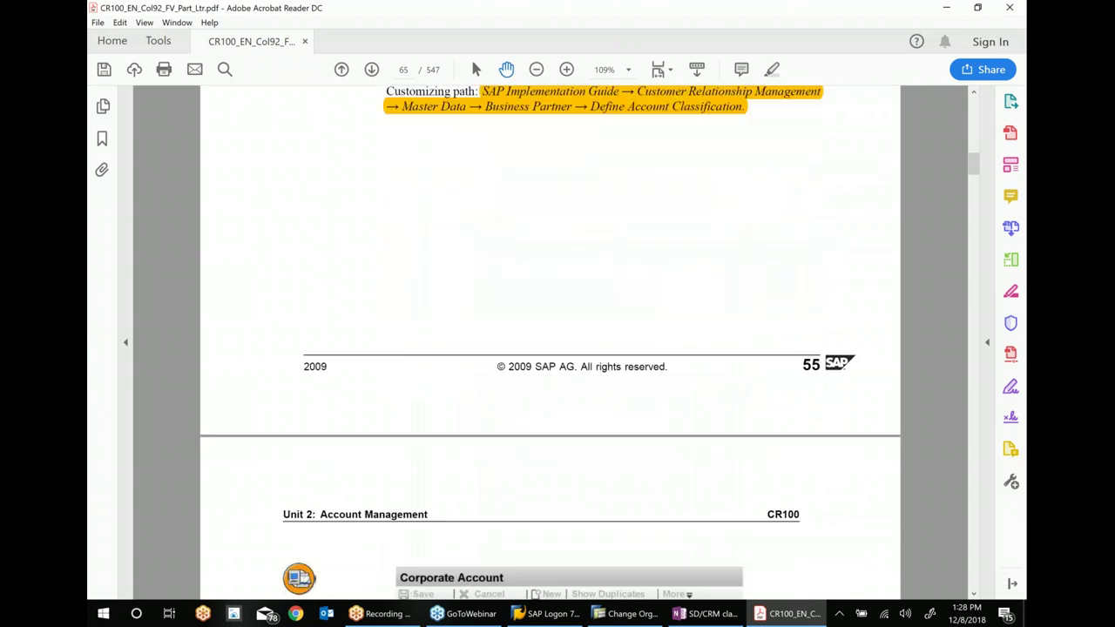
scroll(550, 340, "down", 10)
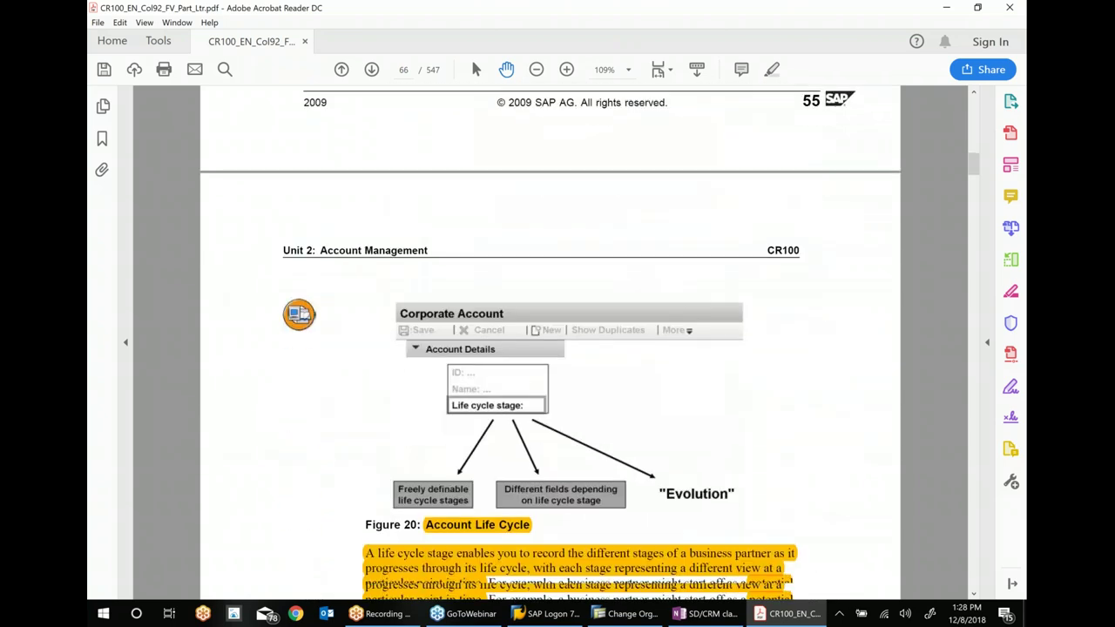
scroll(654, 380, "down", 1)
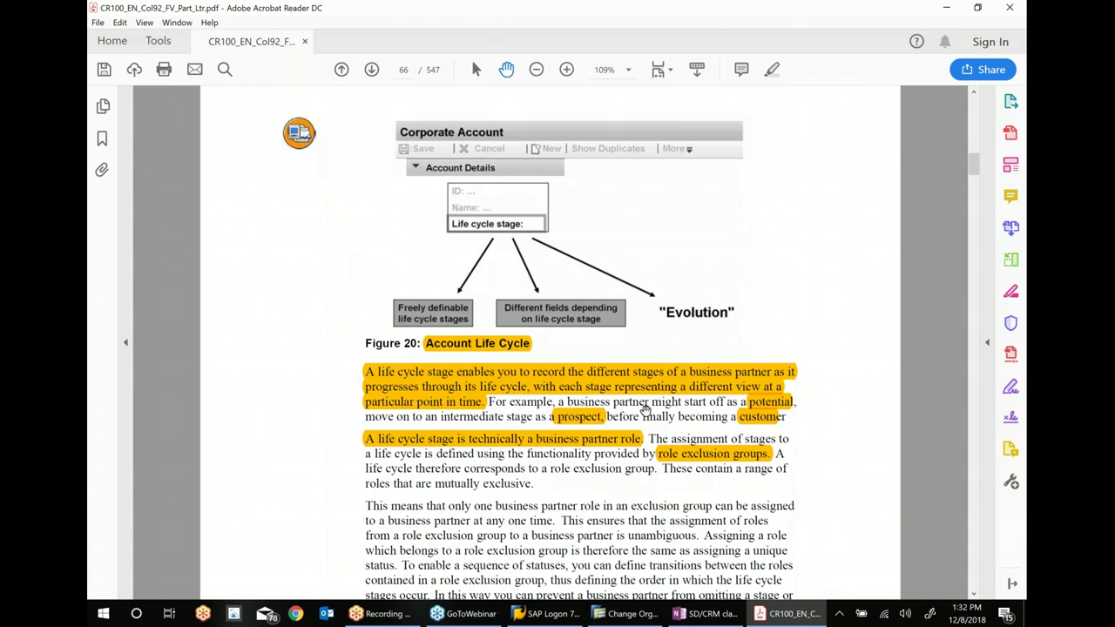
Read through pages 67–69 to the account hierarchy figure, then minimize Acrobat Reader.
scroll(630, 471, "down", 4)
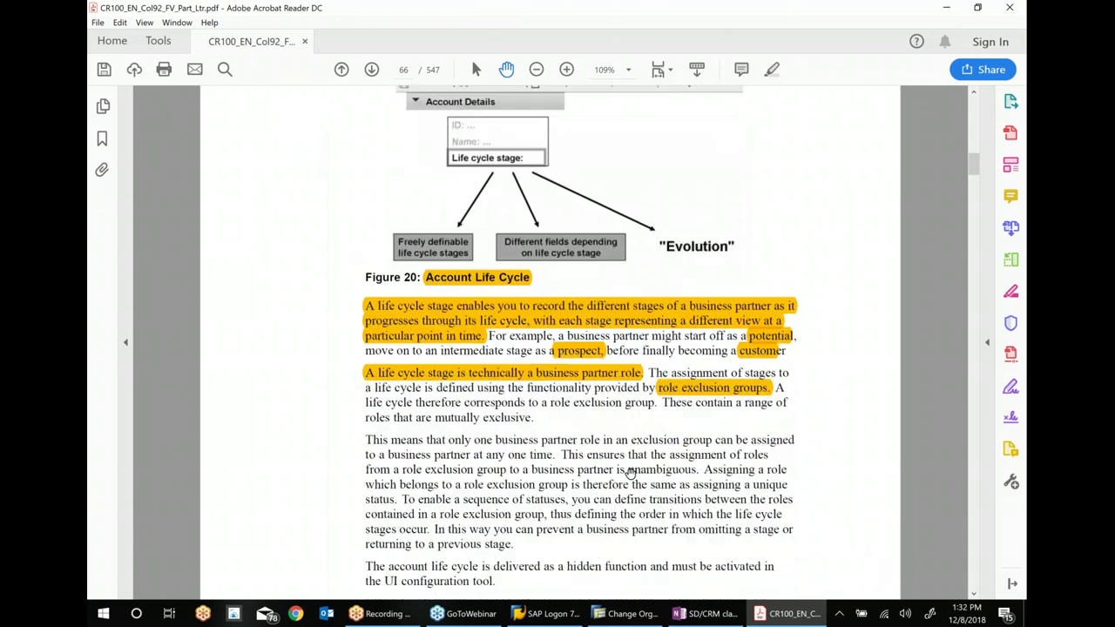
scroll(631, 475, "down", 10)
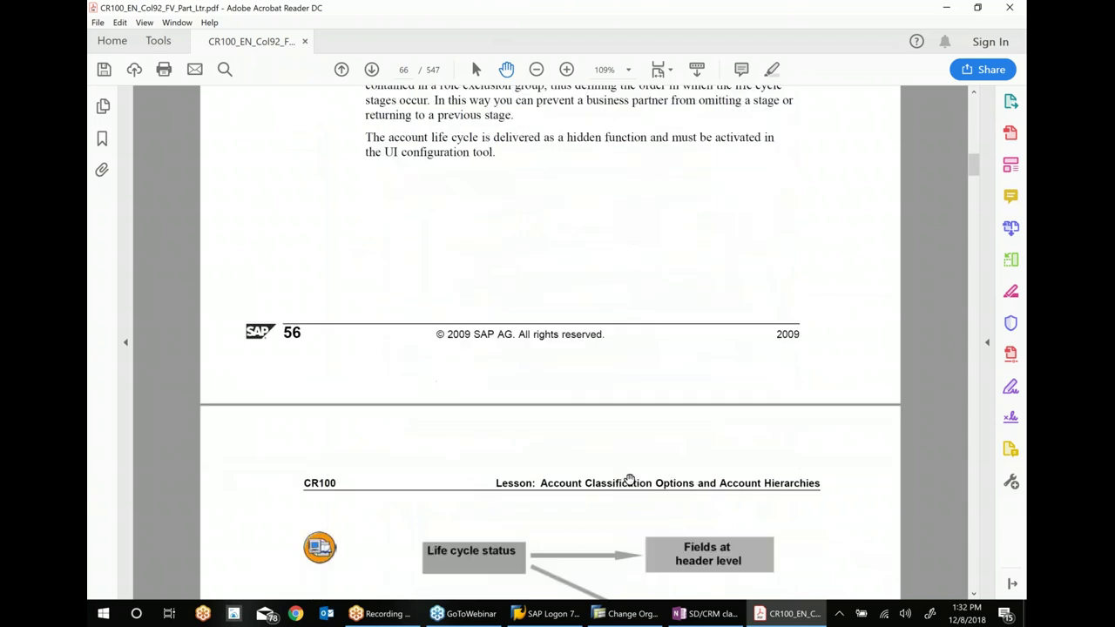
scroll(676, 534, "down", 2)
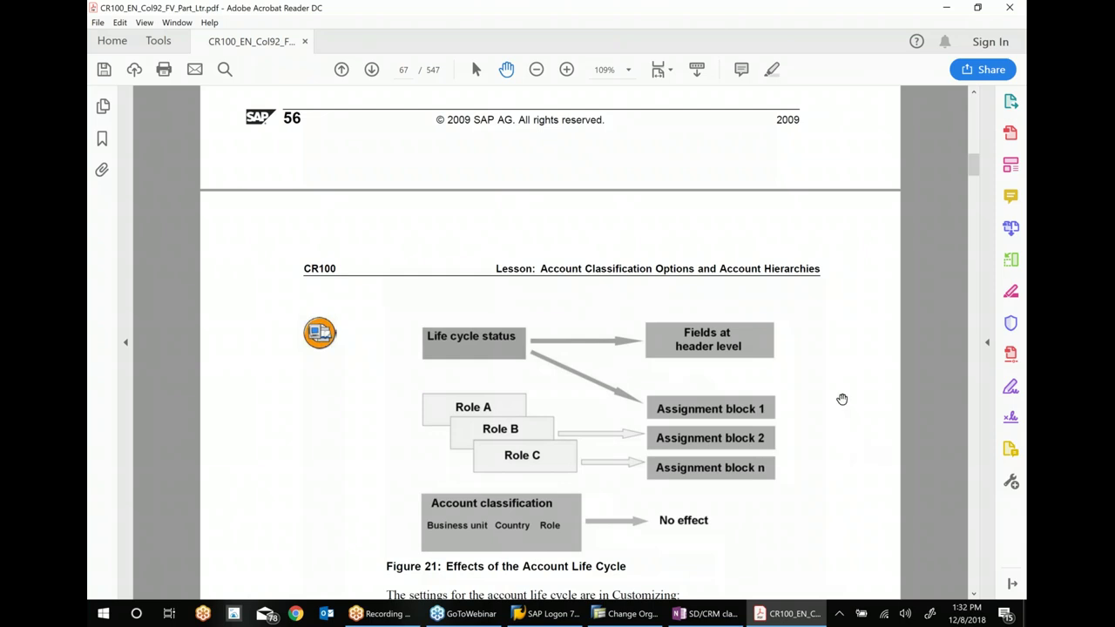
scroll(840, 397, "down", 3)
scroll(840, 398, "down", 15)
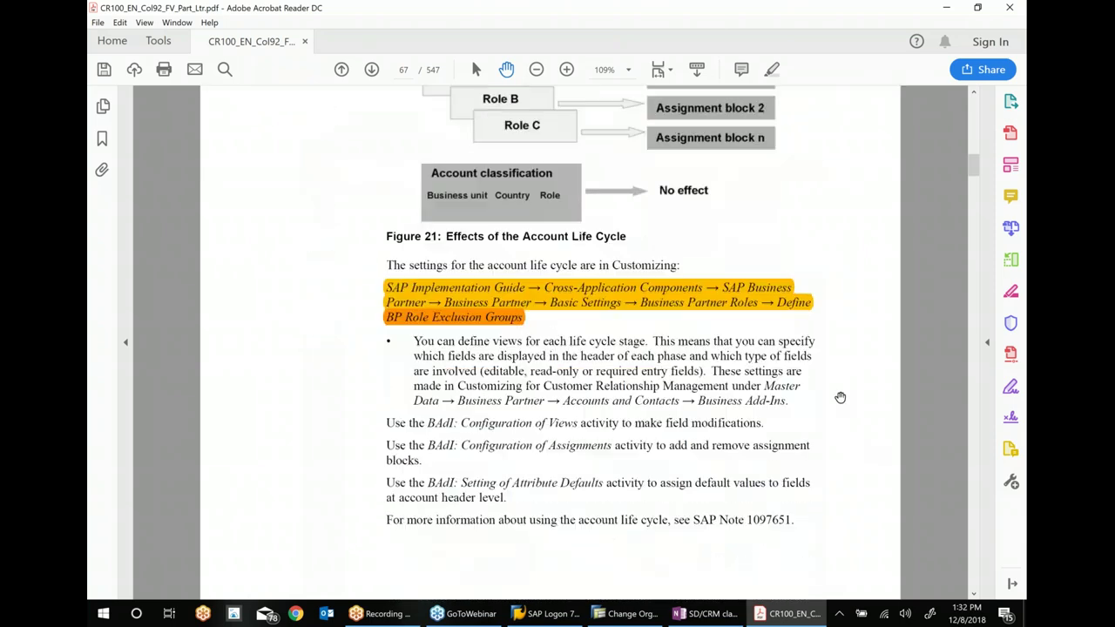
scroll(840, 397, "down", 11)
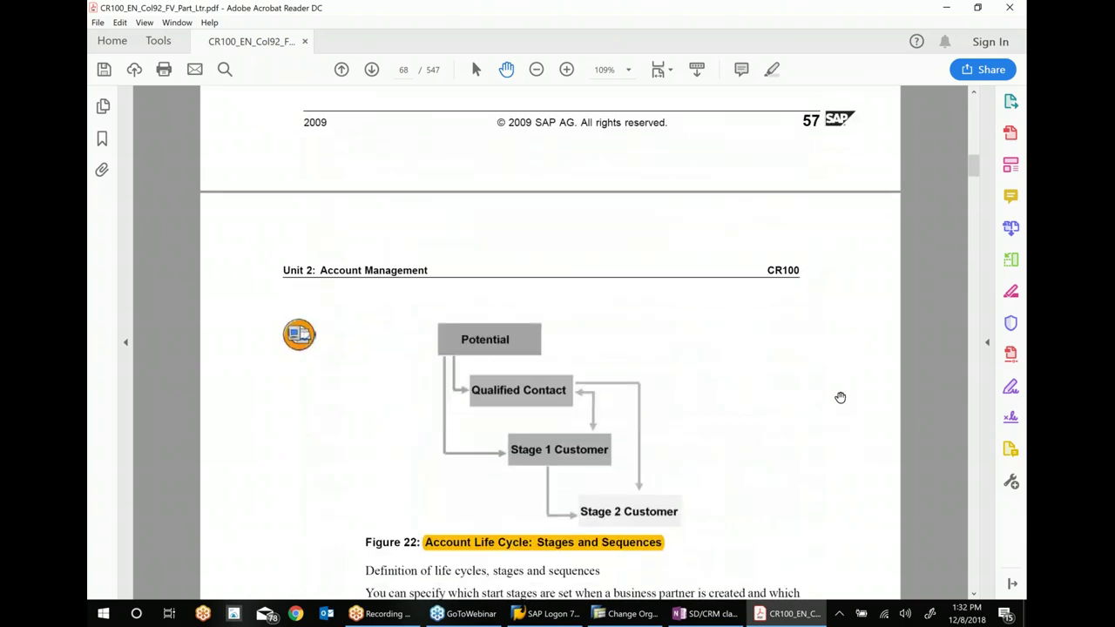
scroll(684, 420, "up", 1)
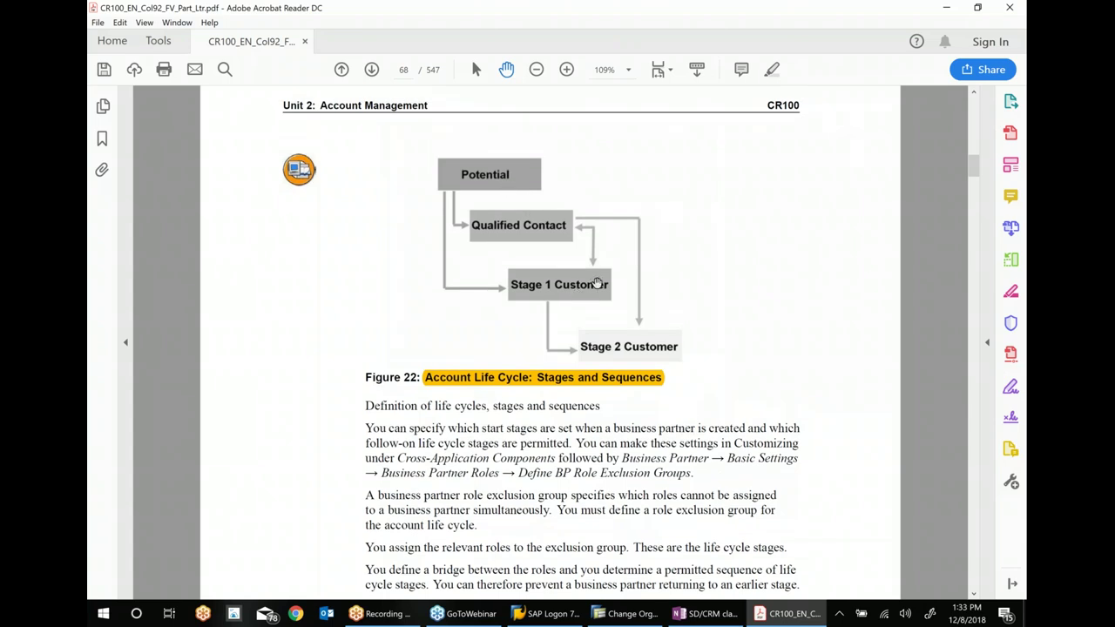
scroll(646, 348, "down", 15)
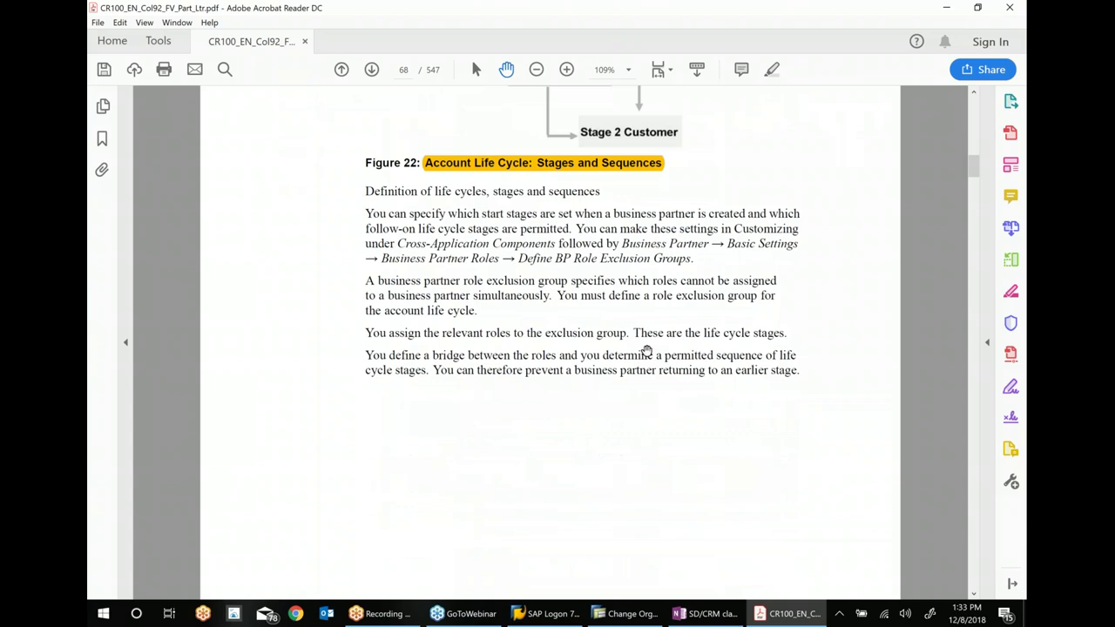
scroll(646, 349, "down", 2)
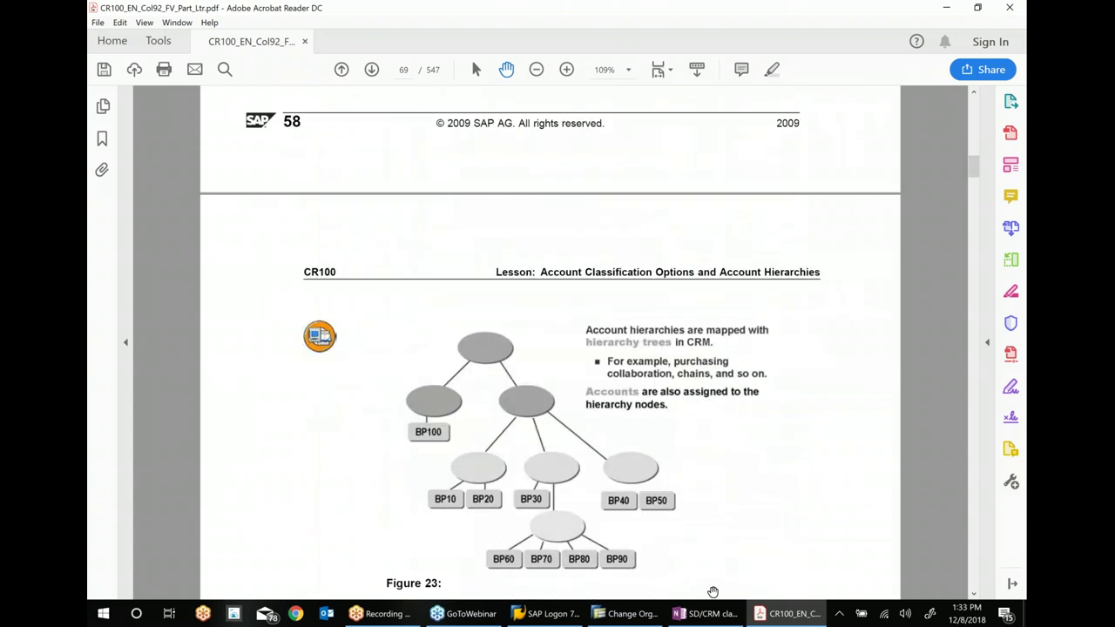
left_click(947, 11)
Minimize SAP and add a '10 MNTS BREAK.' line plus blank lines at the end of the class notes.
left_click(956, 8)
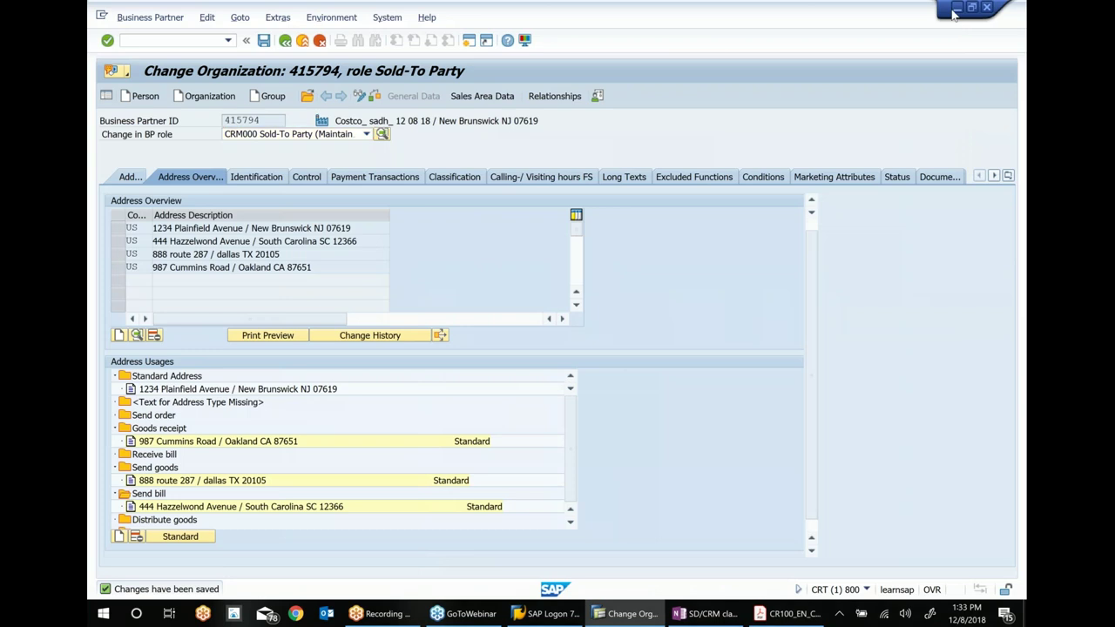
left_click(741, 436)
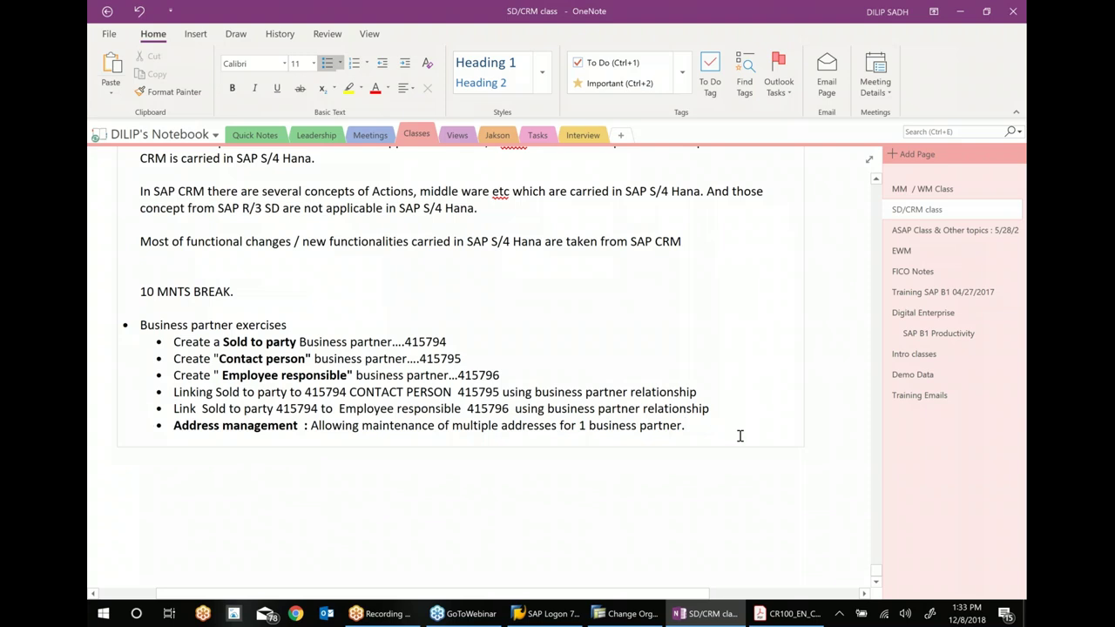
key("Return")
key("Return")
key("Return")
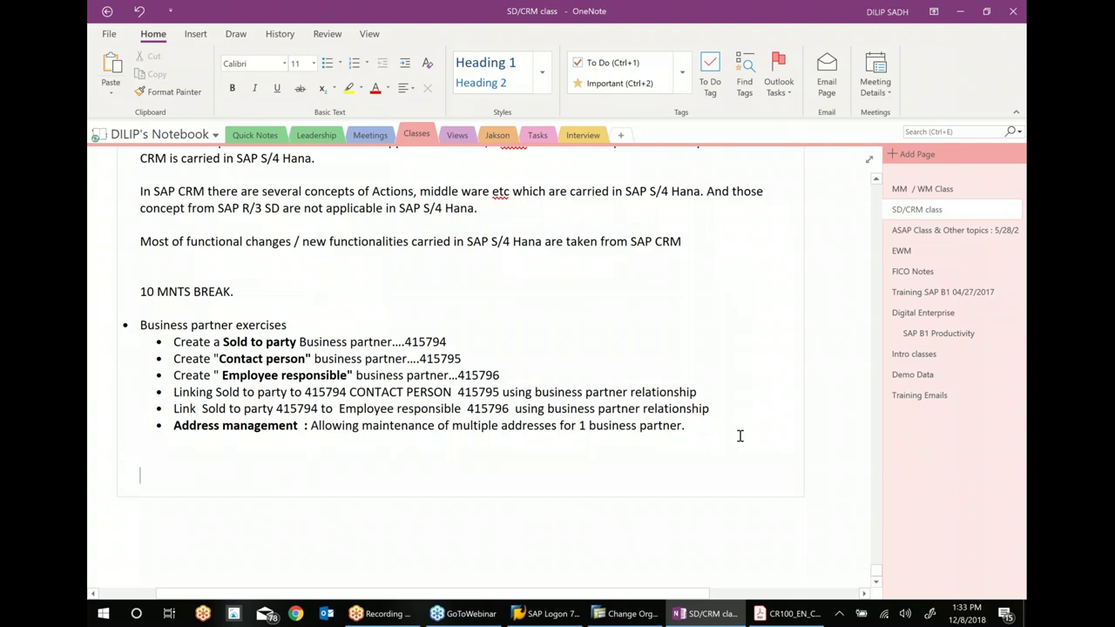
type("10 MNTS NRE")
key("BackSpace")
key("BackSpace")
key("BackSpace")
type("BREAK")
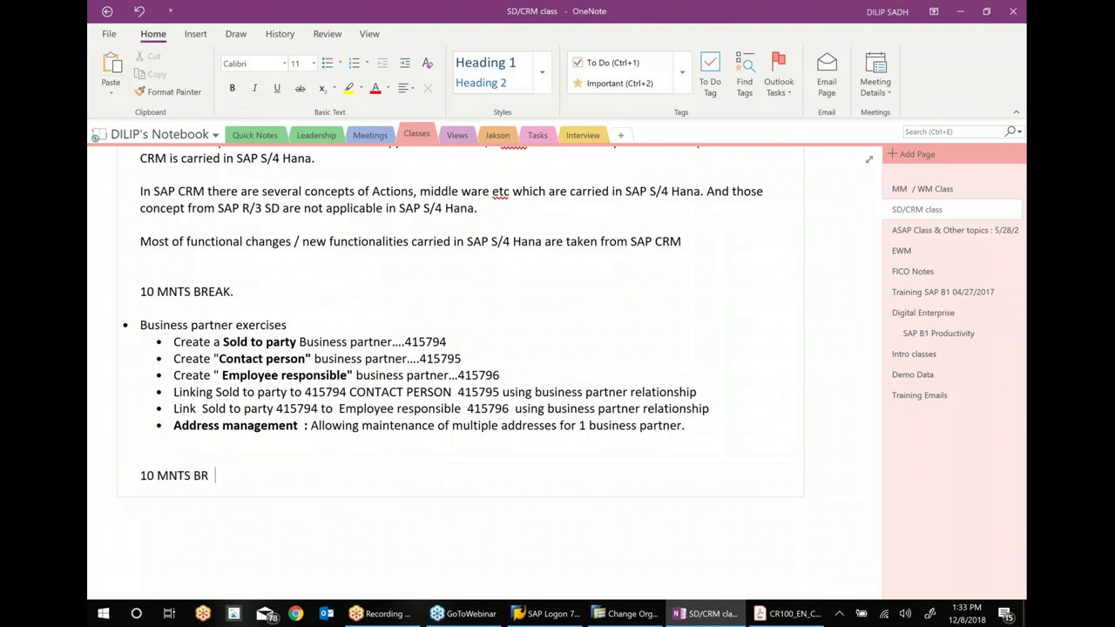
type(".")
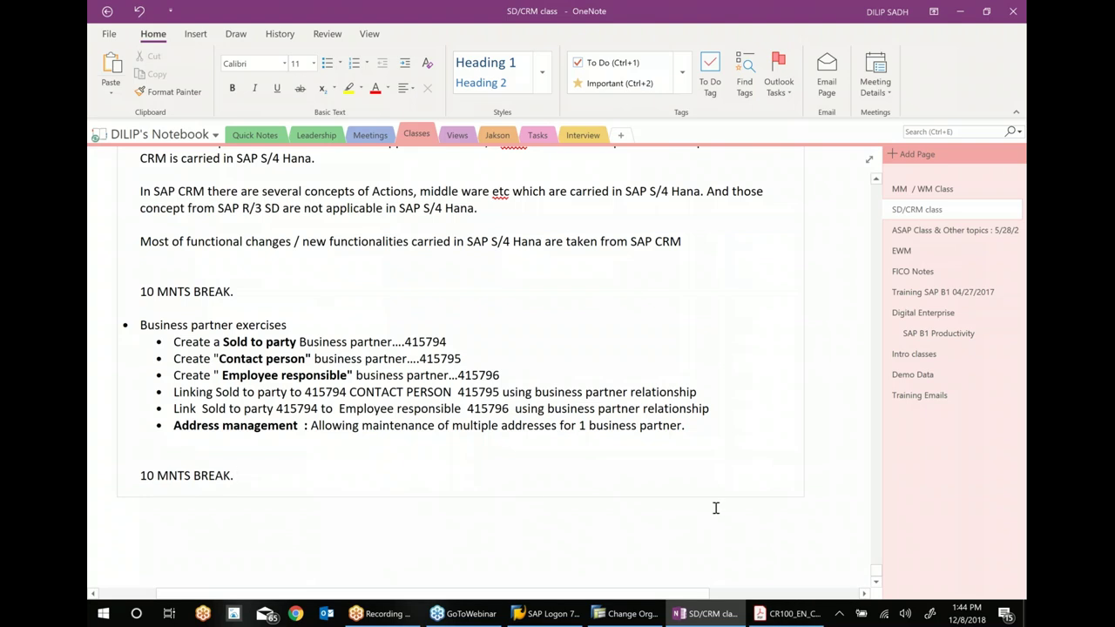
key("Return")
key("Return")
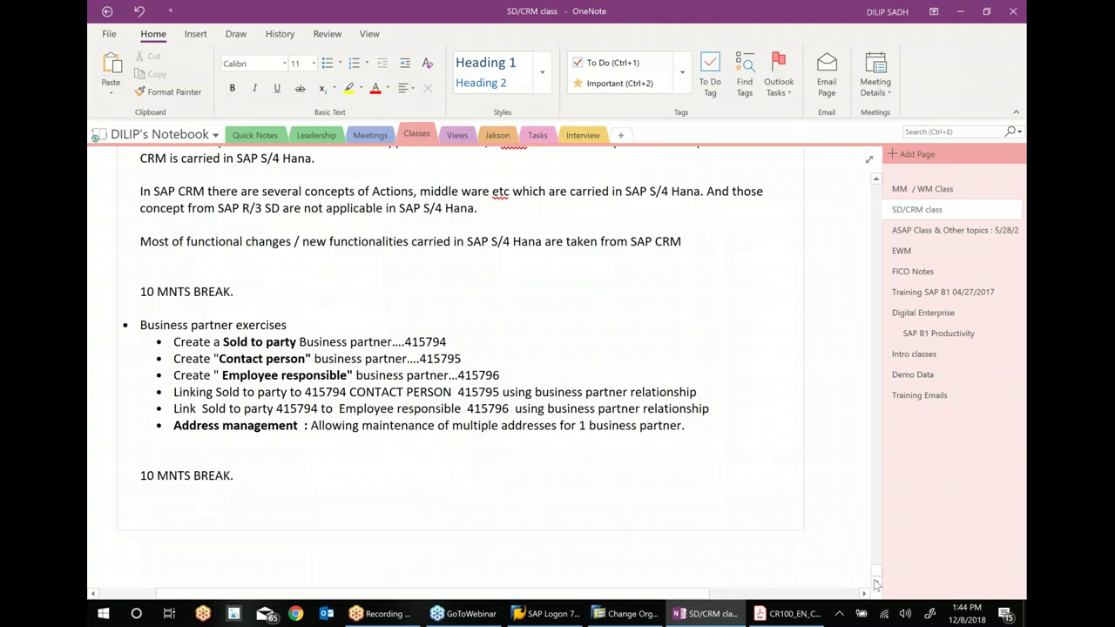
left_click(876, 583)
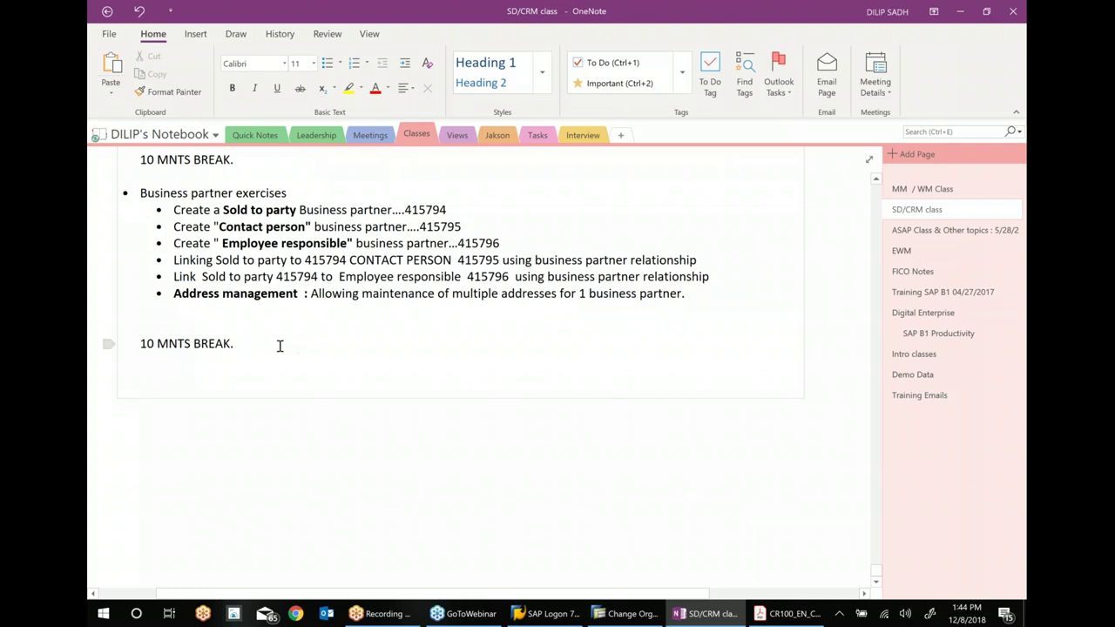
Add the bullet 'Marketing Attribute Exercise', correcting 'Markting' via the spelling suggestions.
type("* Ma")
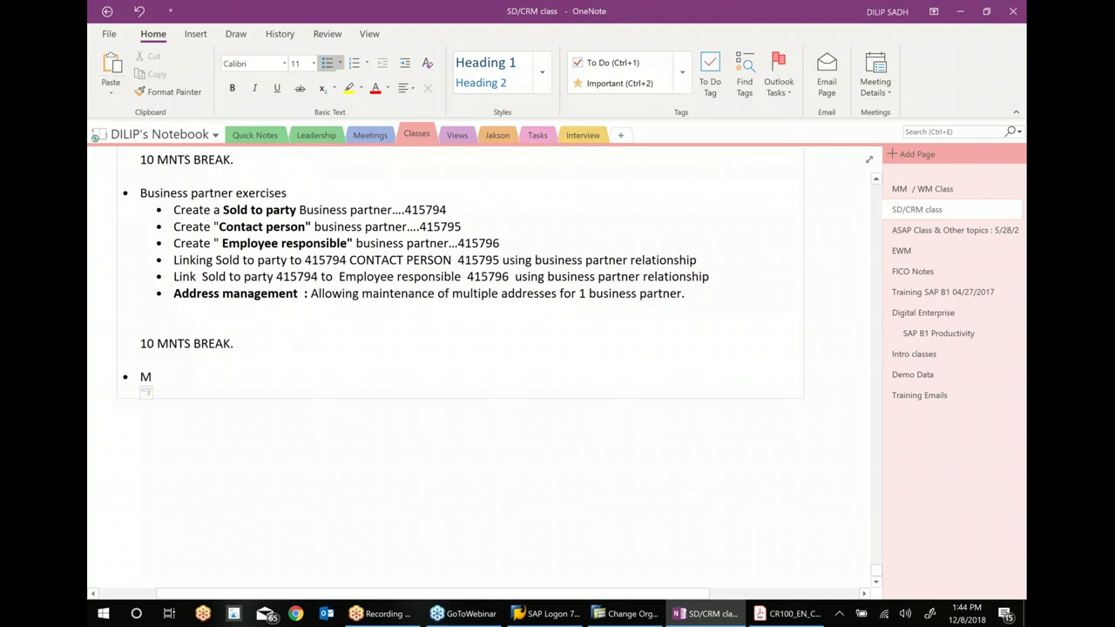
type("rkting Attribute")
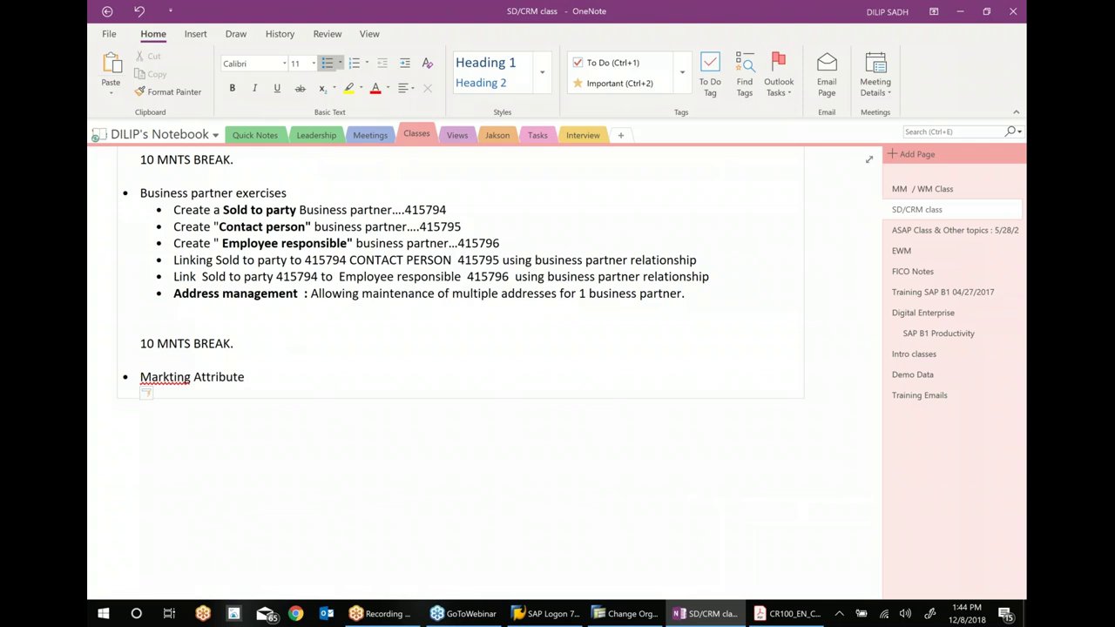
type(" Exercise")
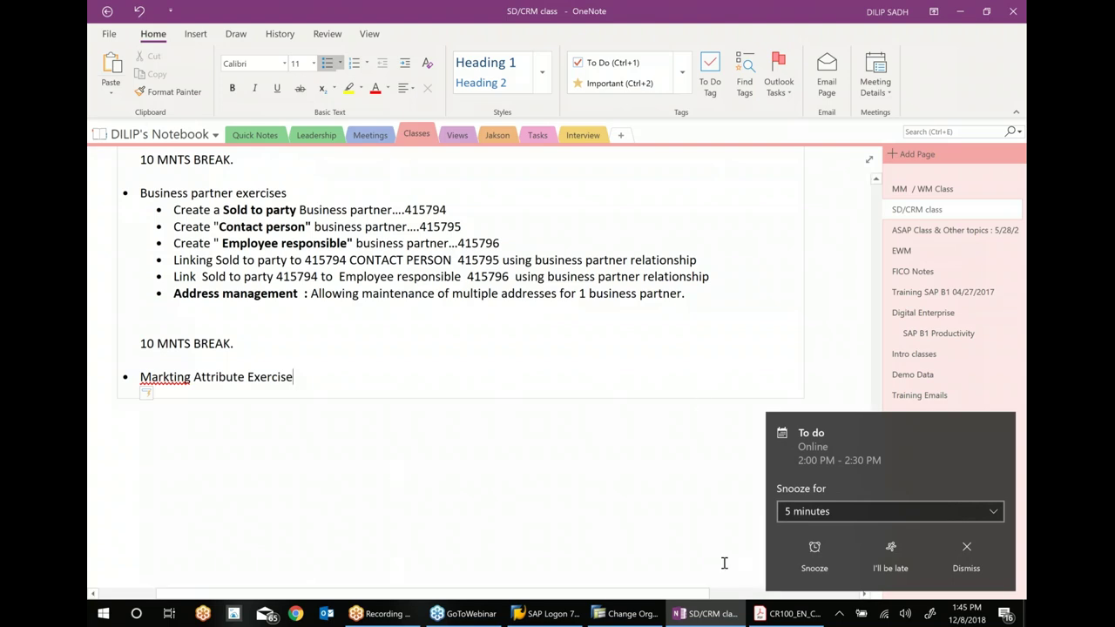
left_click(986, 557)
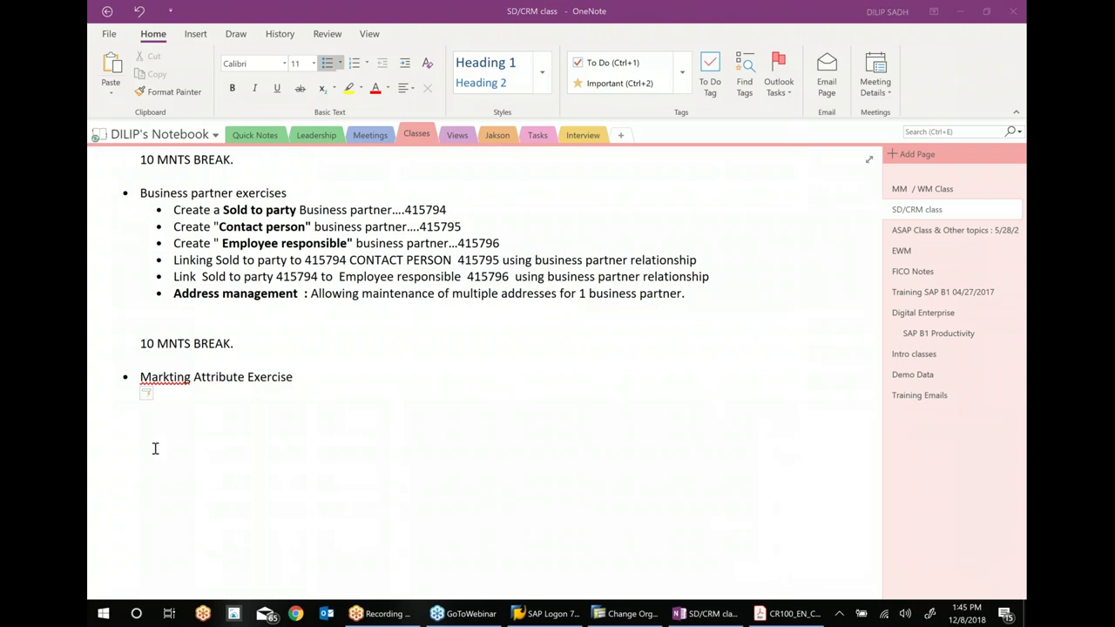
left_click(167, 375)
right_click(170, 377)
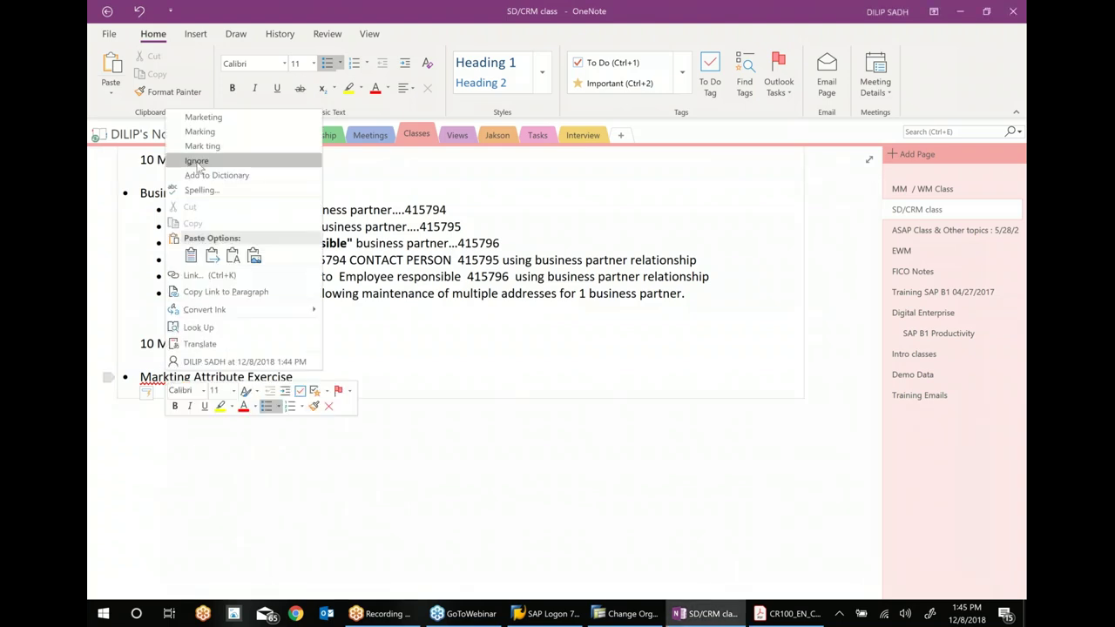
left_click(191, 120)
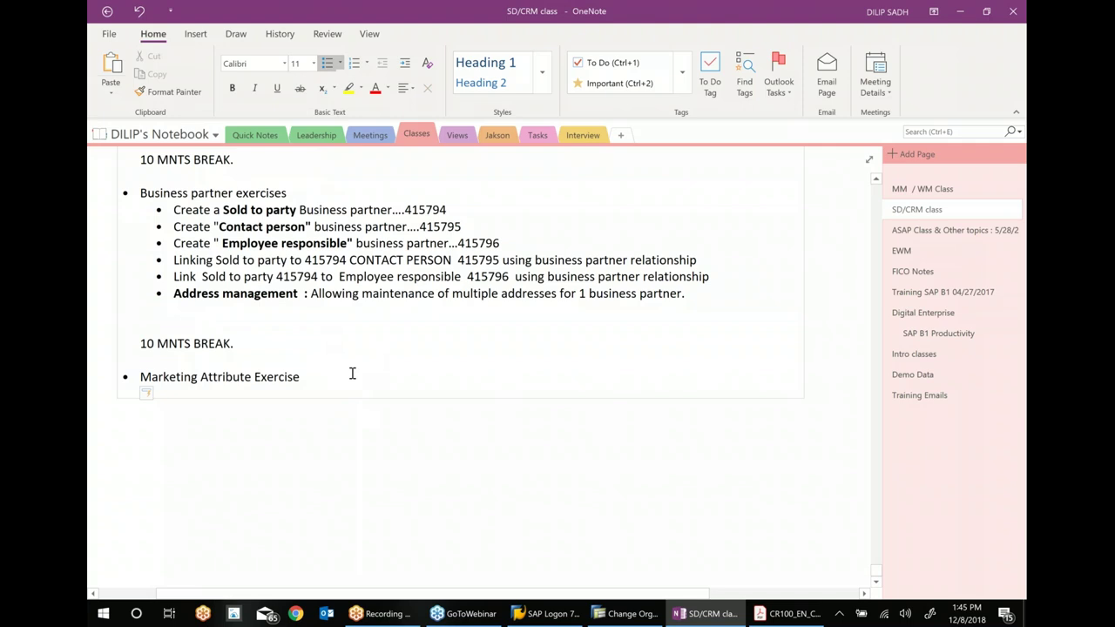
Add an indented sub-bullet 'Attributes' under Marketing Attribute Exercise.
key("Return")
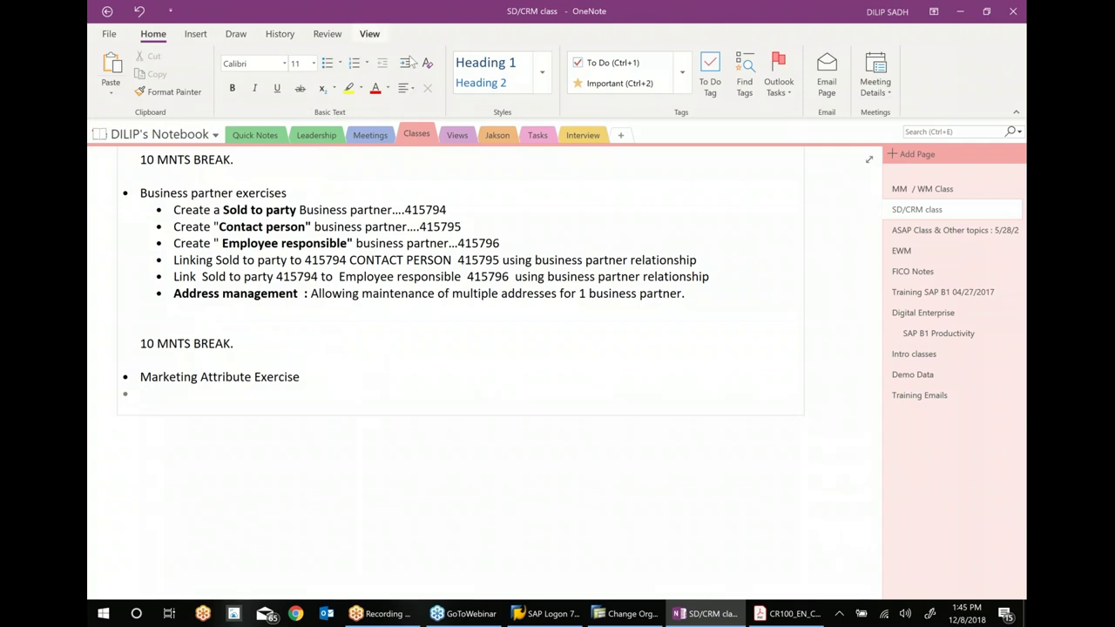
left_click(406, 63)
type("Cre")
key("BackSpace")
key("BackSpace")
key("BackSpace")
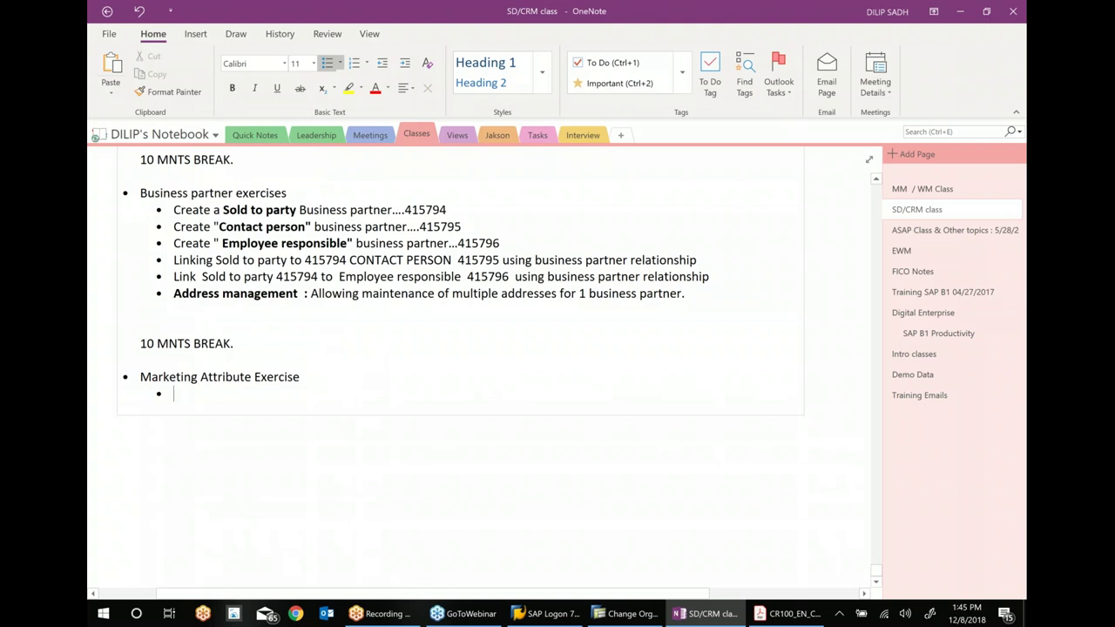
type("Attribut")
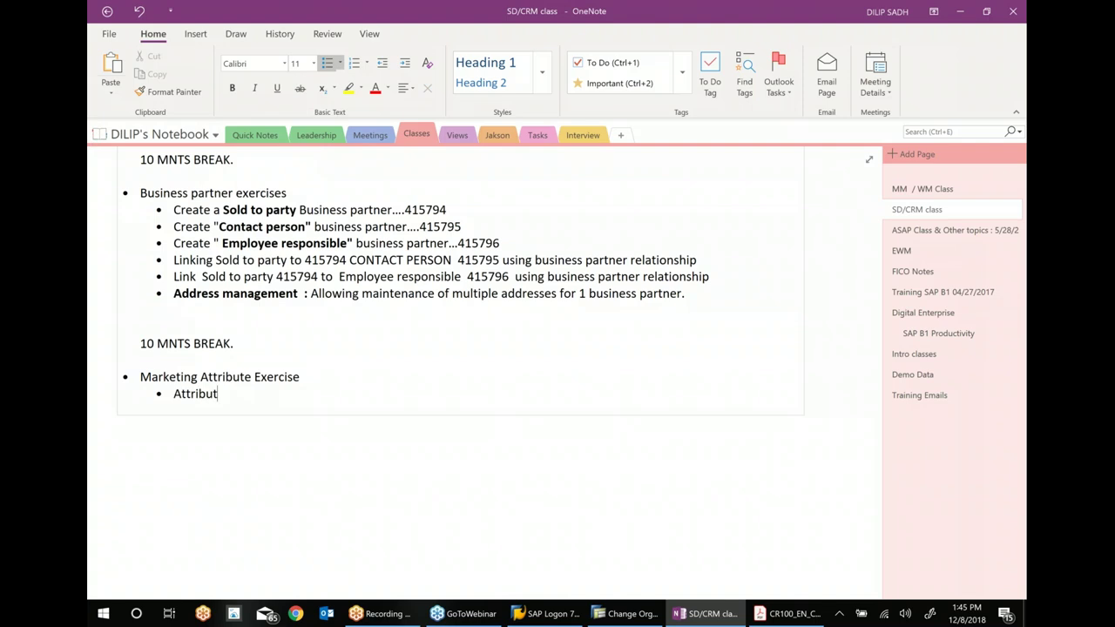
type("es")
Add sub-bullets 'Attribute Set' and 'Assign Attribute set to Business partner'.
key("Return")
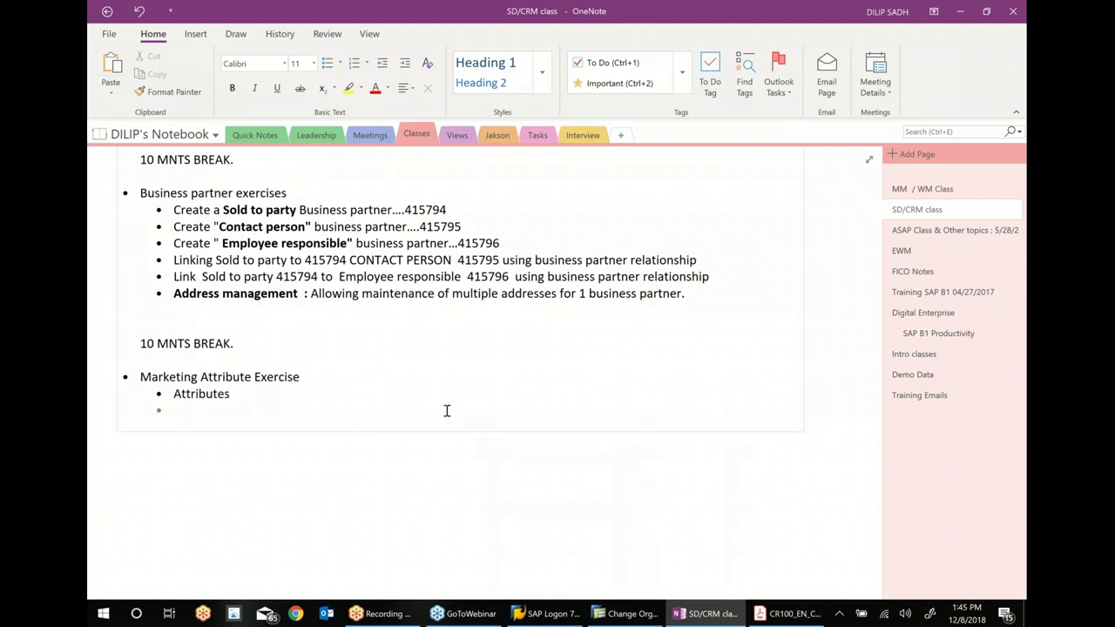
mouse_move(635, 615)
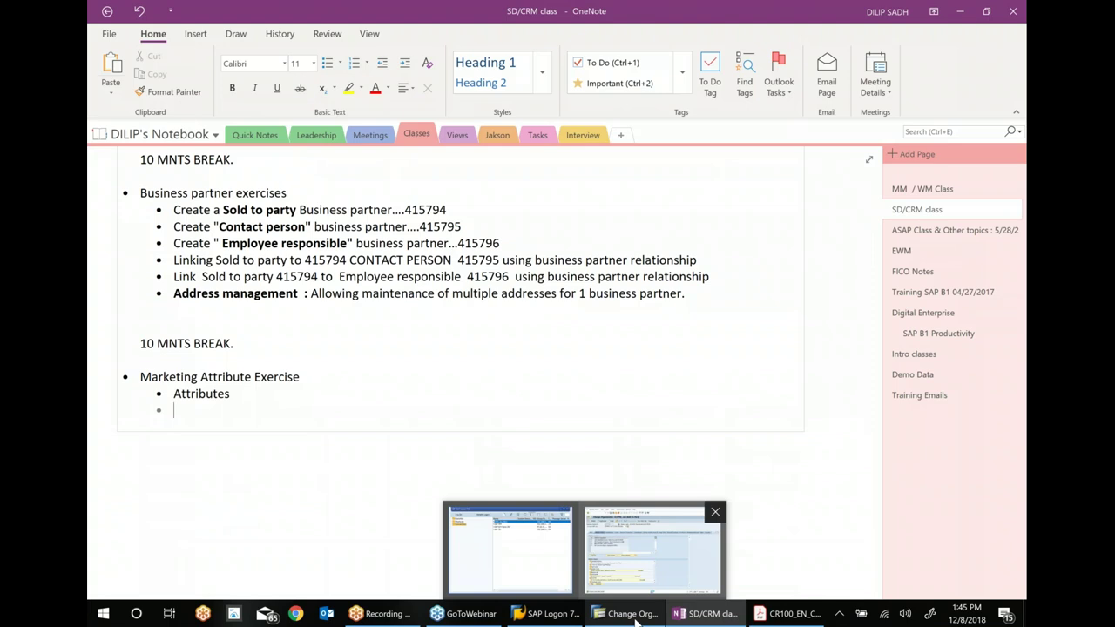
type("A t")
type("tribu")
type("te Set")
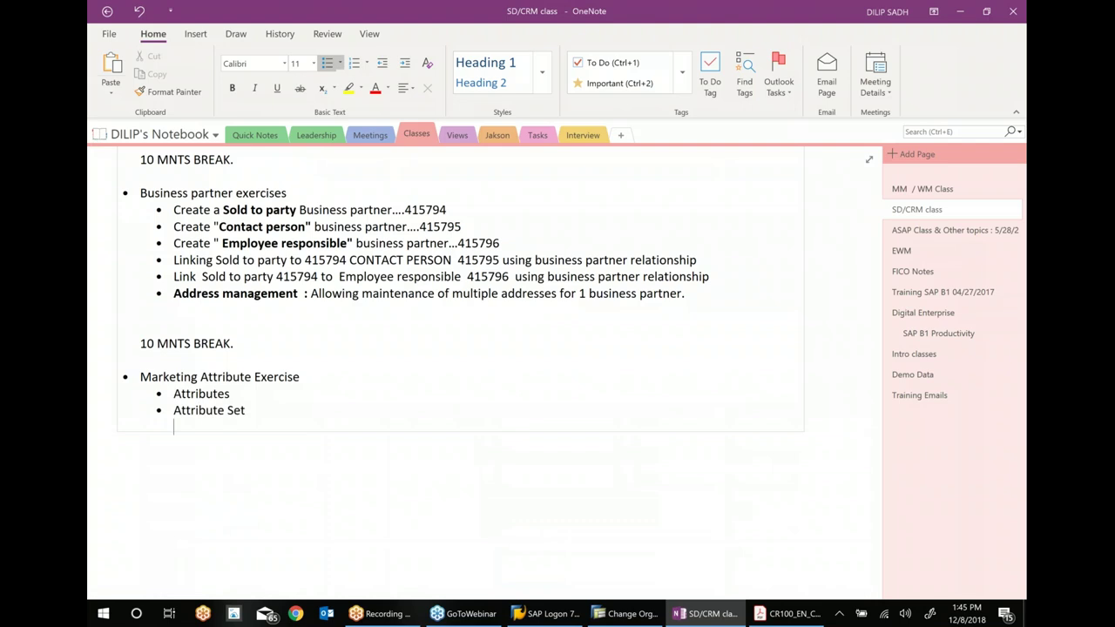
key("Return")
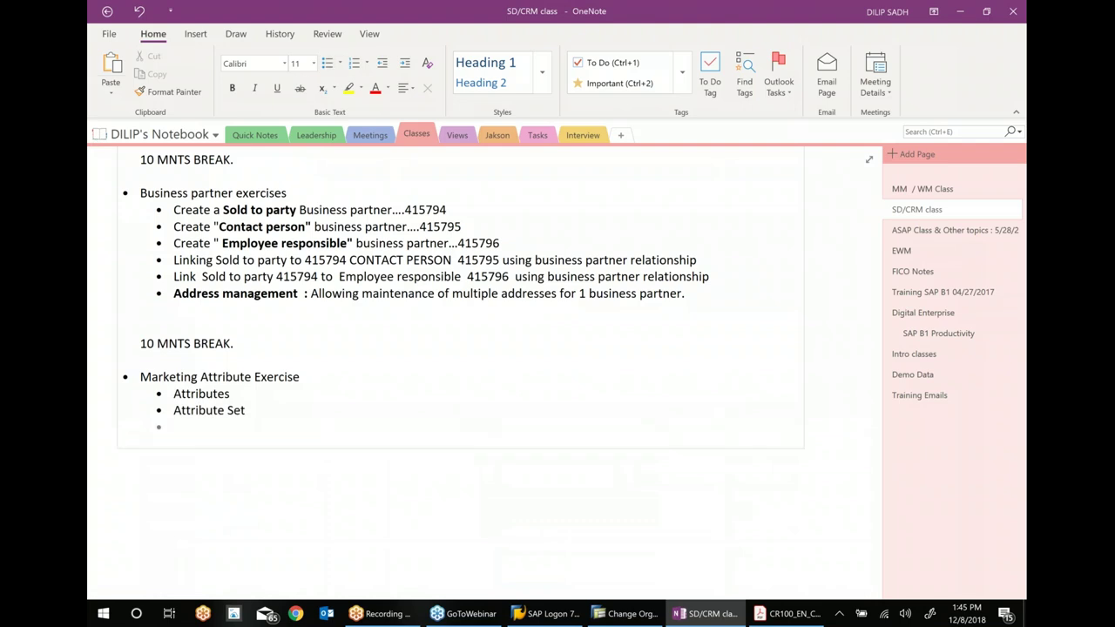
type("Assign")
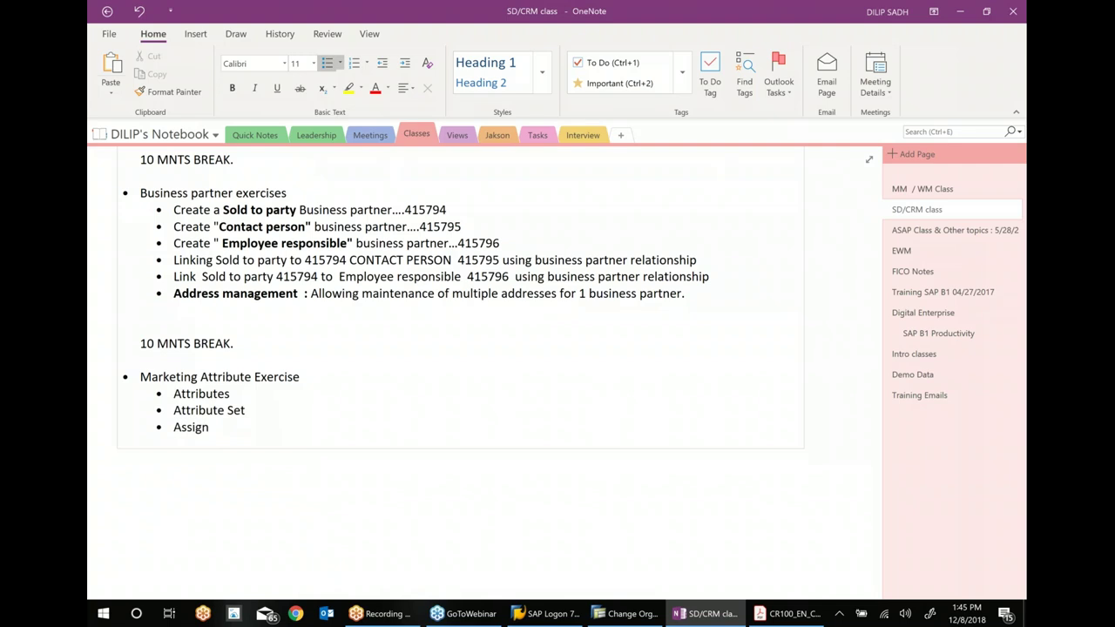
type(" Attribute set to")
type("Busine")
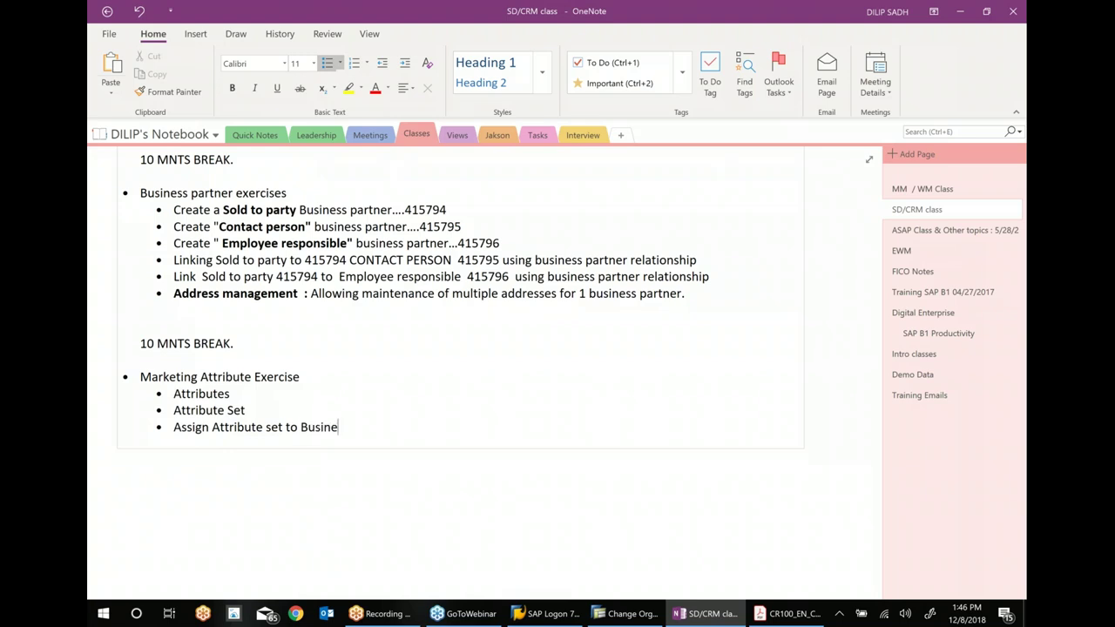
type("ss partner")
Insert an empty bullet under Attributes, then check Figure 17 on page 63 of the CR100 PDF.
left_click(248, 400)
key("Return")
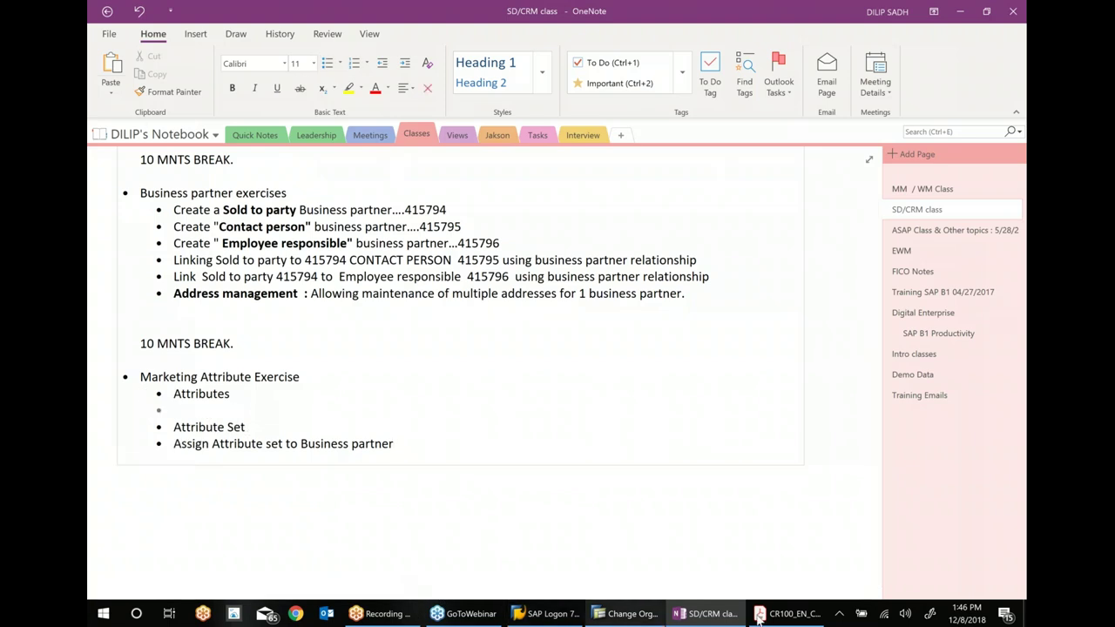
left_click(788, 613)
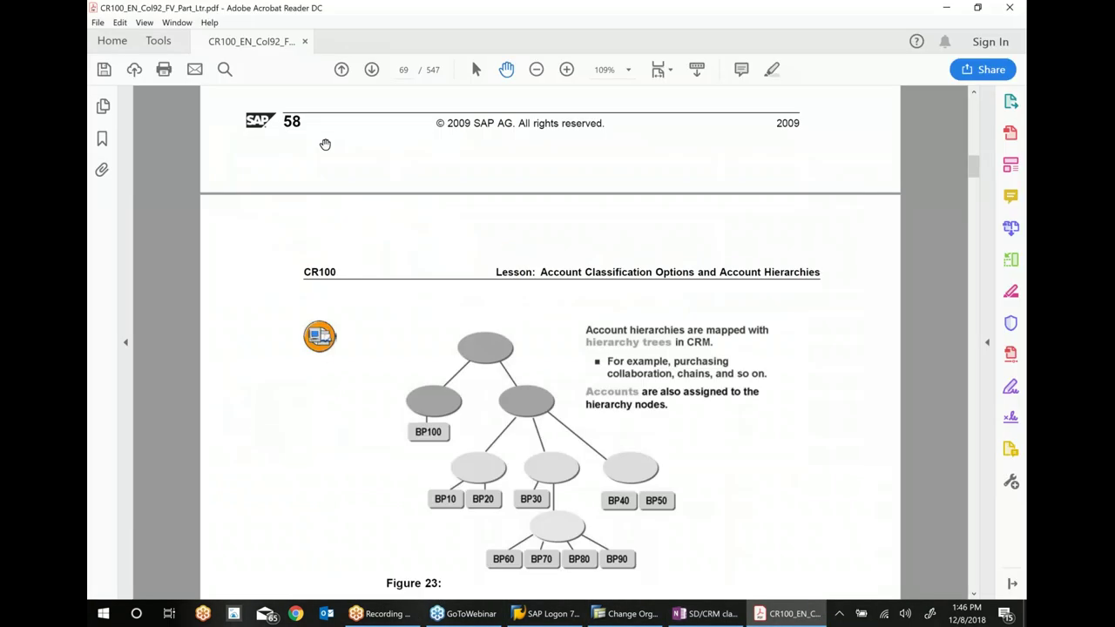
left_click(341, 70)
left_click(342, 69)
left_click(342, 69)
left_click(341, 70)
left_click(342, 70)
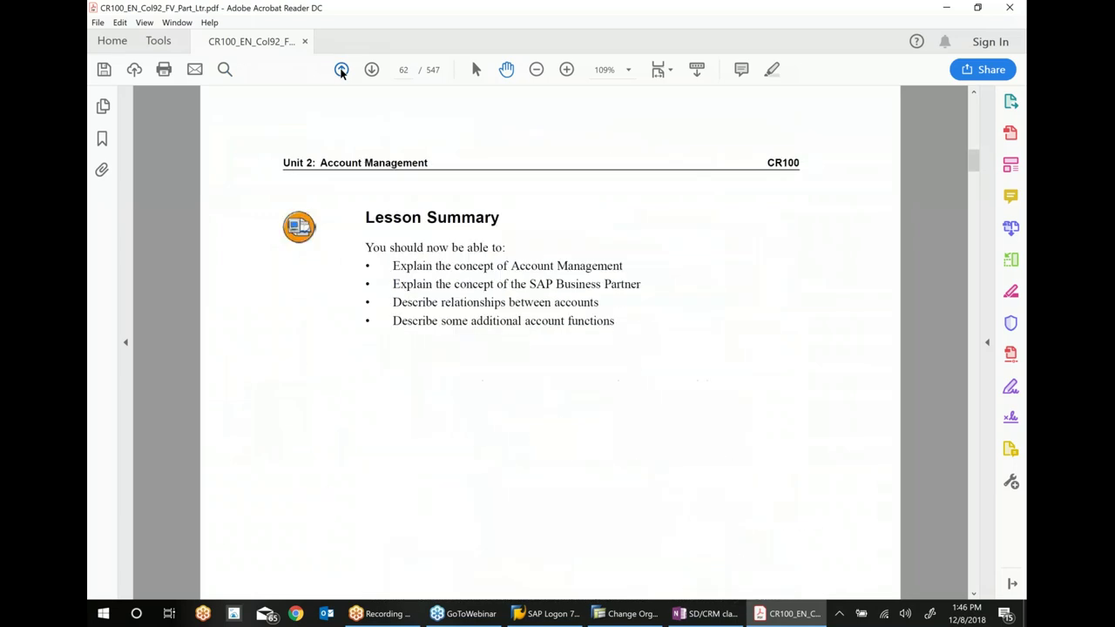
left_click(372, 69)
scroll(639, 516, "down", 6)
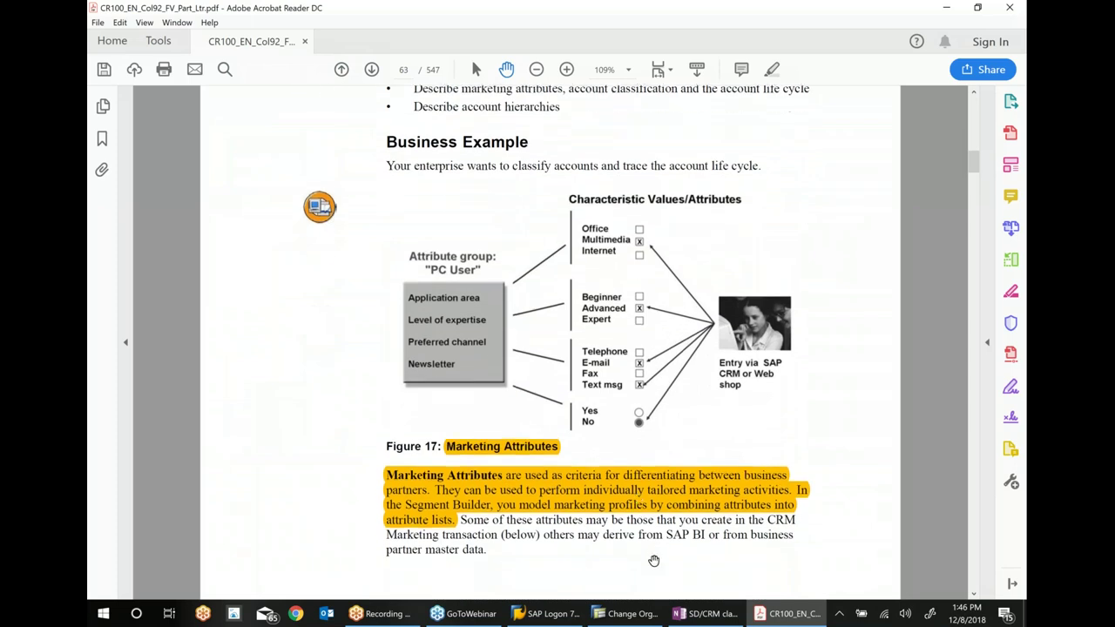
left_click(704, 613)
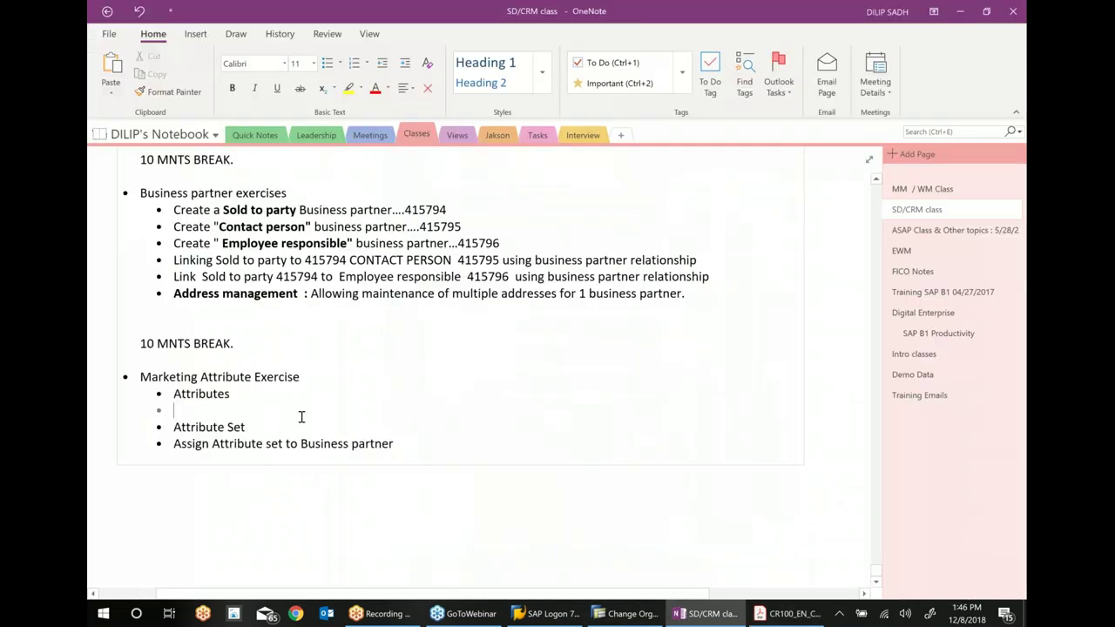
Type 'Application Area' under Attributes, glancing at the CR100 PDF and SAP windows.
type("Applicati")
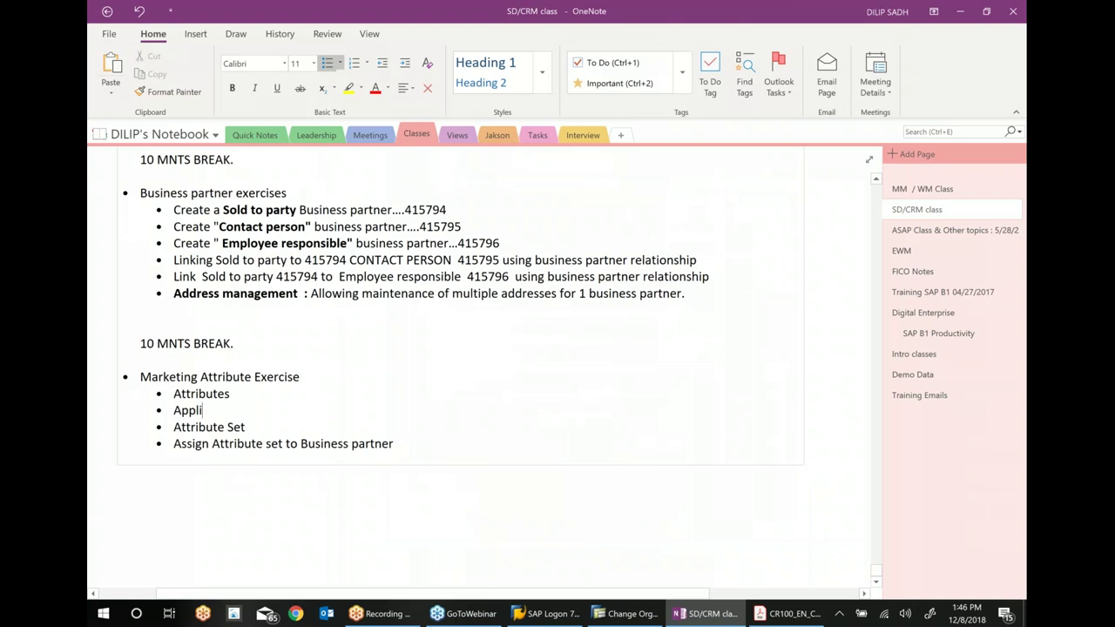
type("on Area")
key("Return")
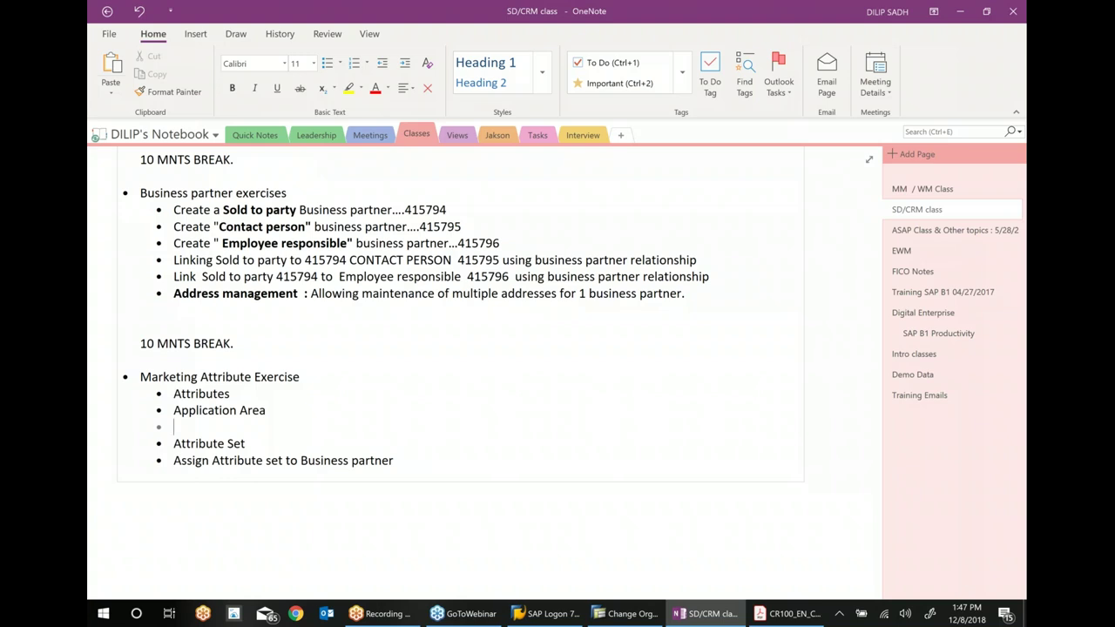
left_click(709, 614)
left_click(626, 614)
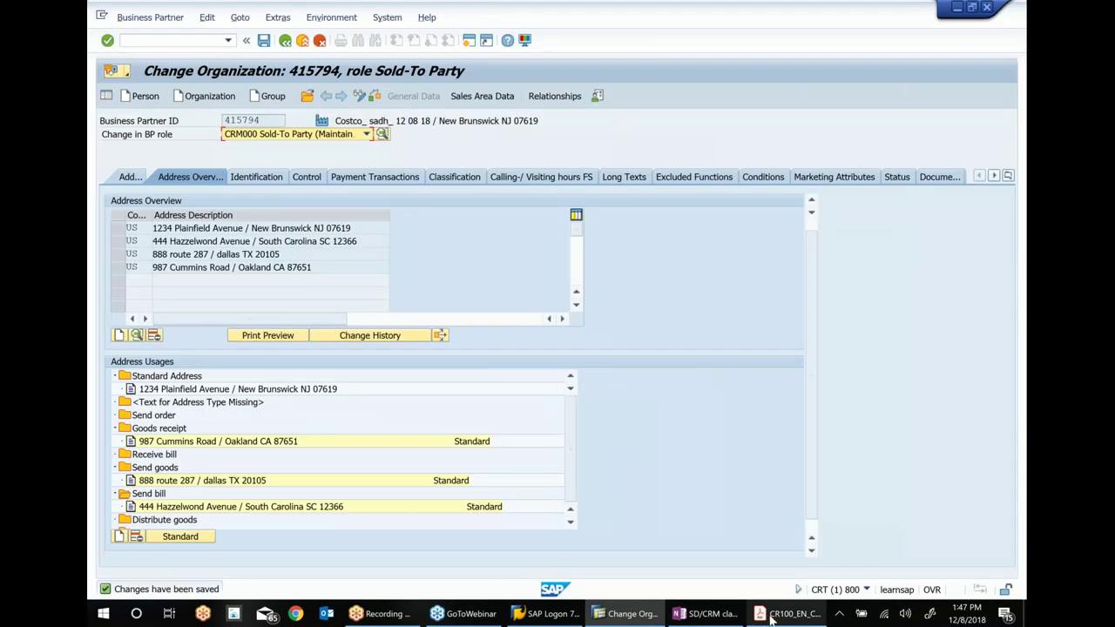
left_click(788, 614)
left_click(707, 614)
Add 'Level of Expertise' as the next attribute bullet, checking the PDF again.
type("Level of")
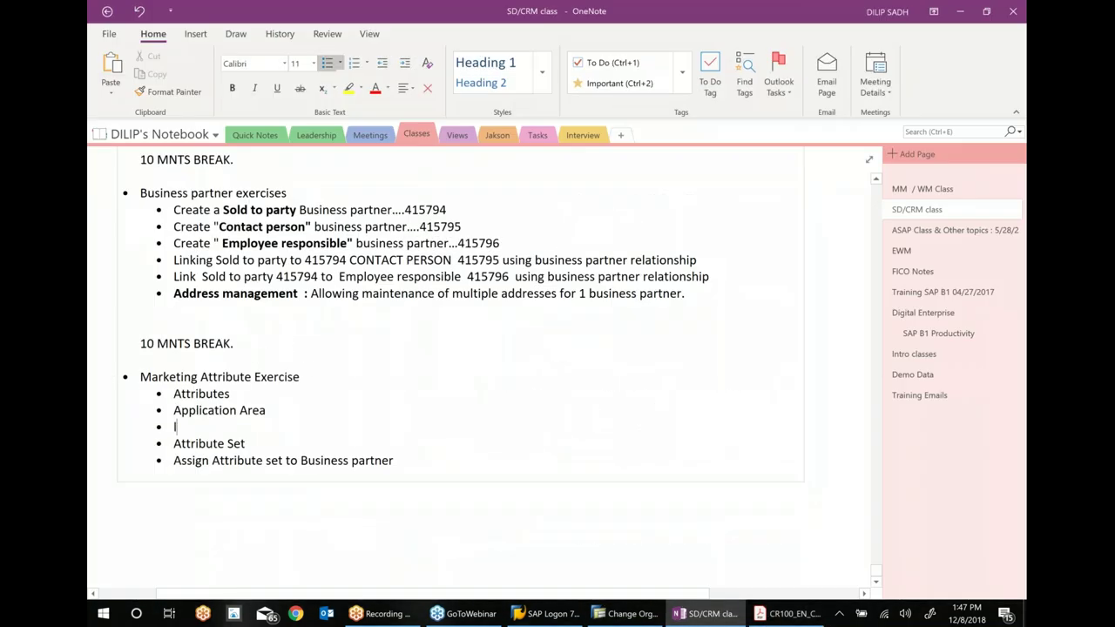
type(" Expertise")
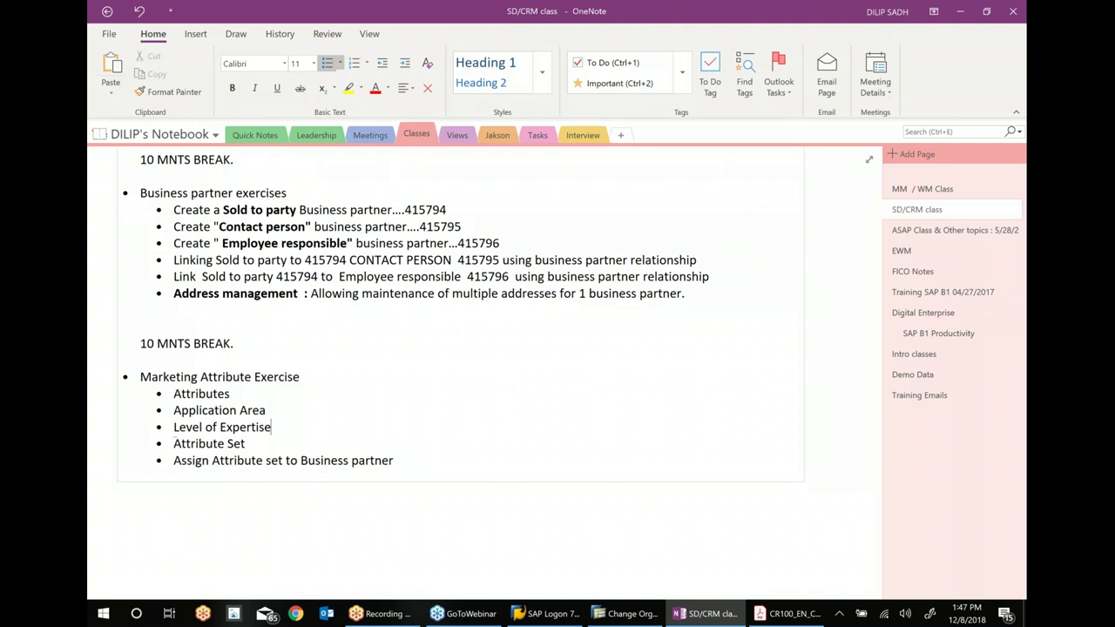
key("Return")
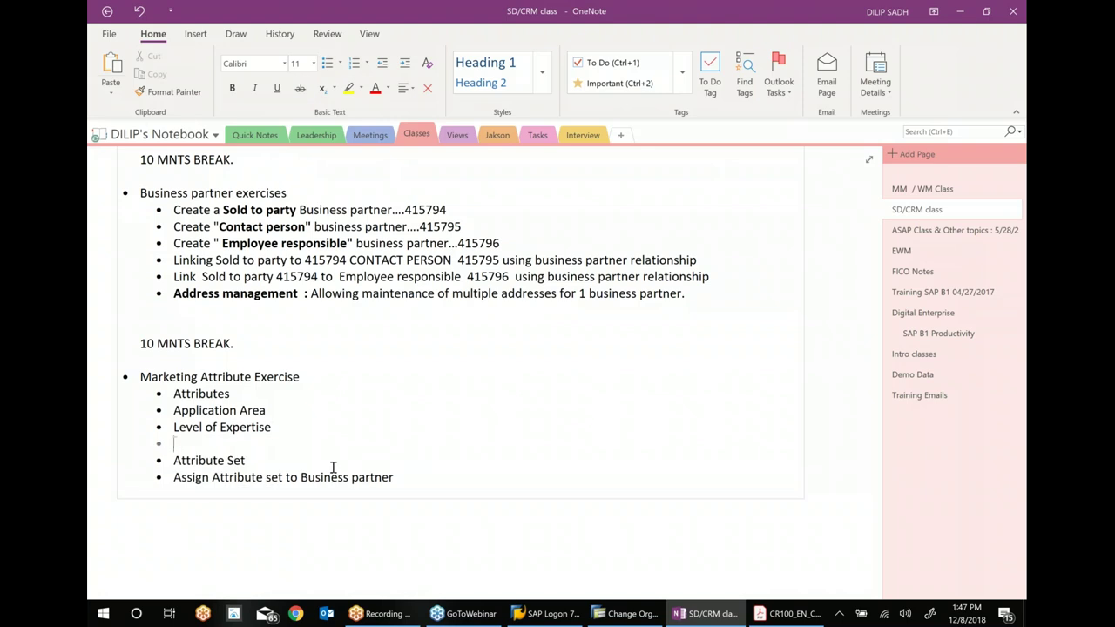
left_click(789, 613)
left_click_drag(788, 613, 710, 617)
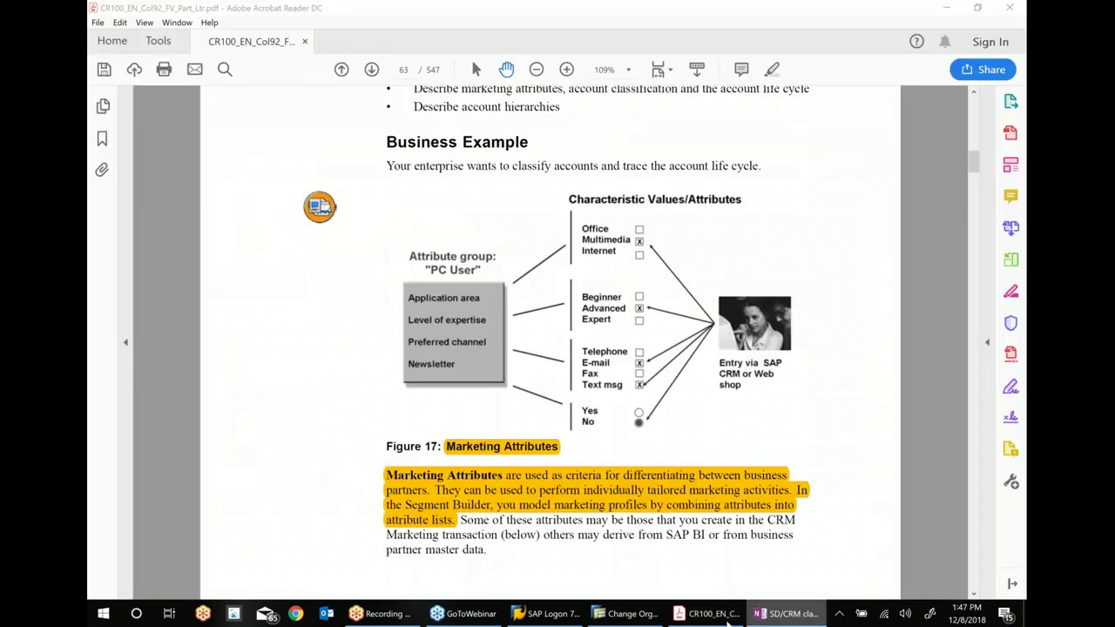
left_click(710, 615)
left_click(712, 615)
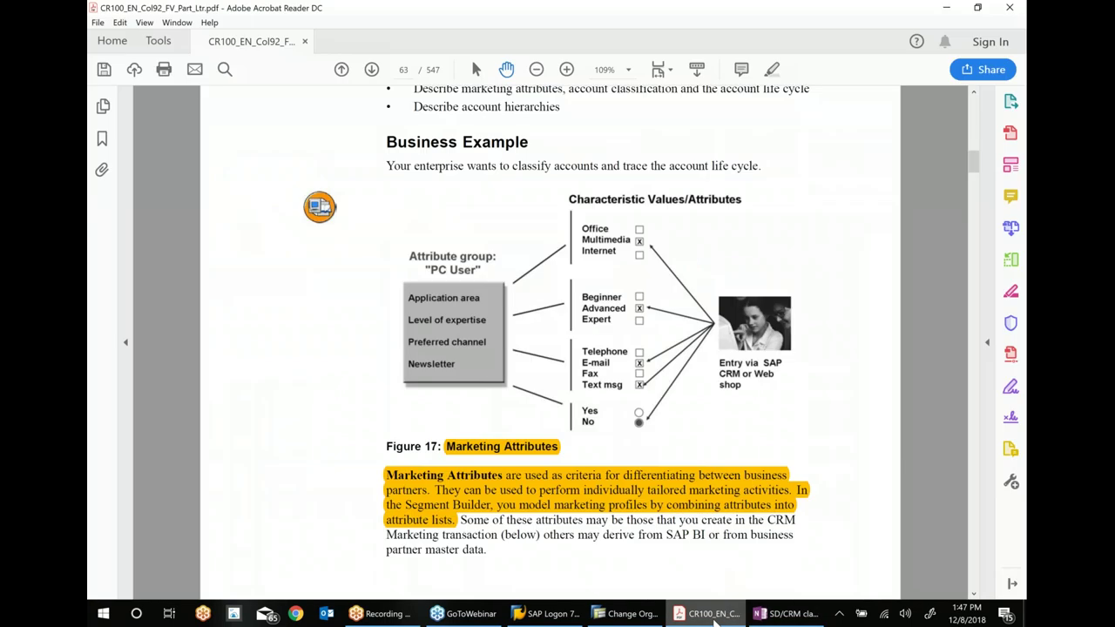
left_click(788, 613)
Add 'Preferred channel' and 'Newsletter' bullets, consulting the PDF between them.
type("Preferred channel")
key("Return")
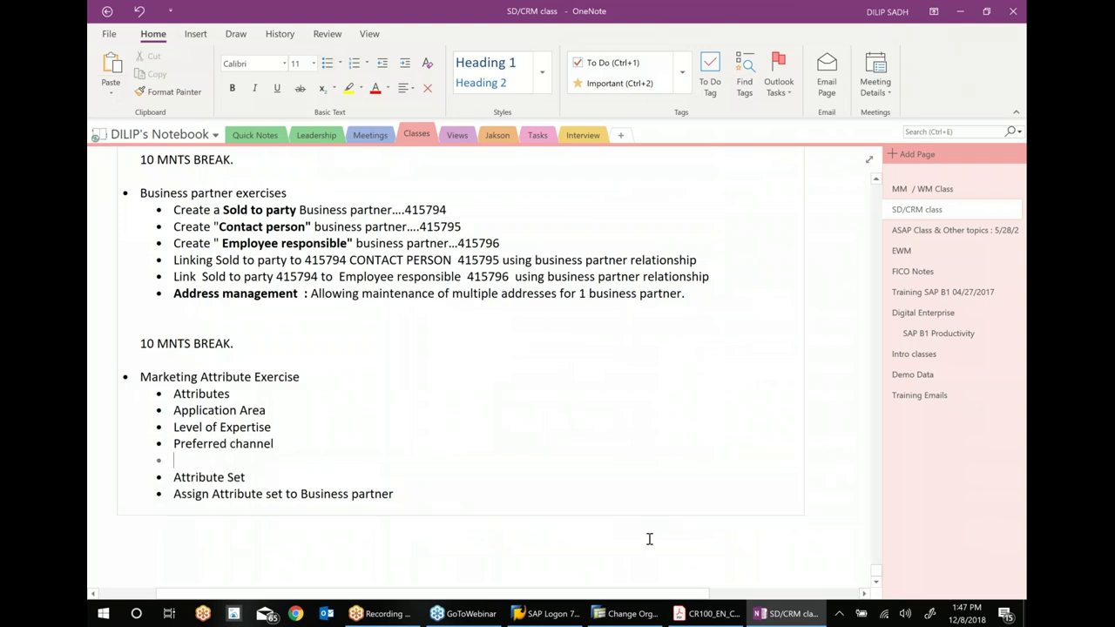
left_click(707, 614)
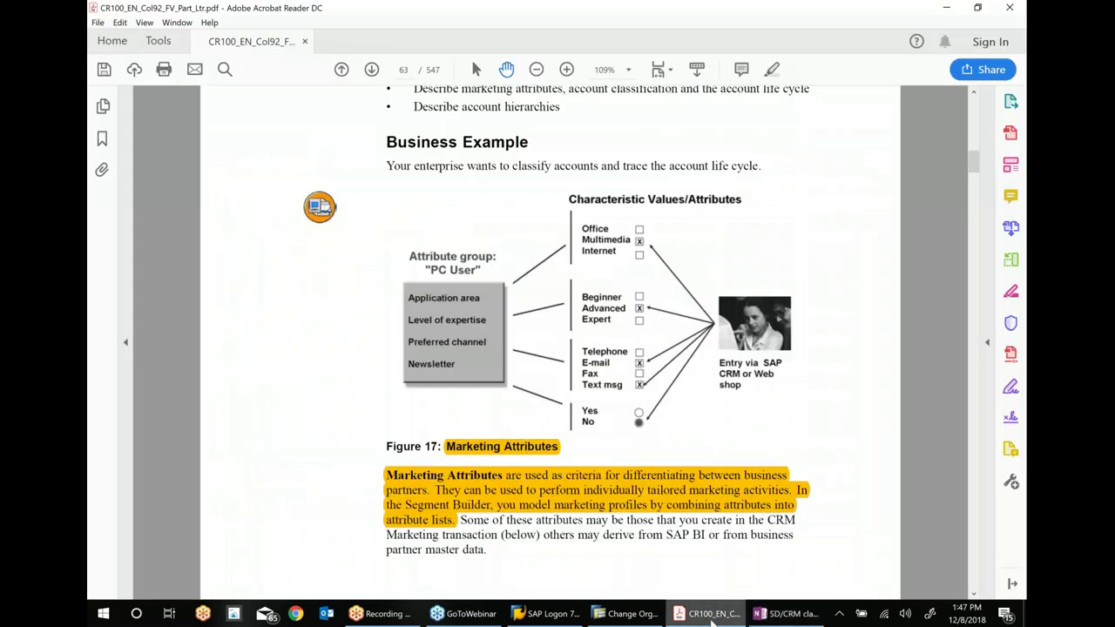
left_click(708, 613)
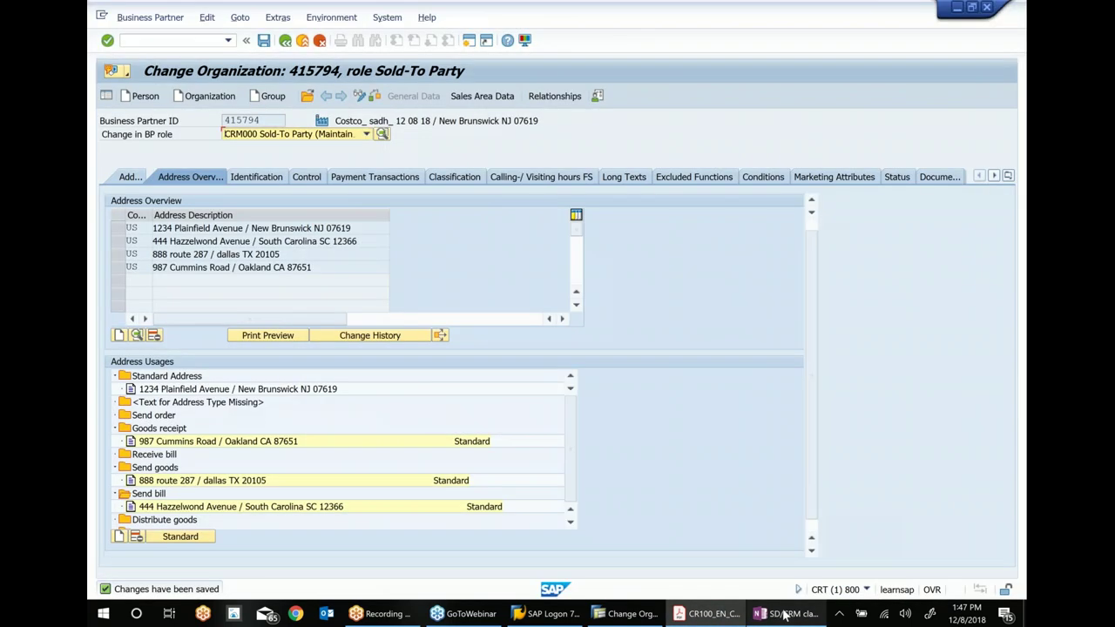
left_click(788, 613)
type("N")
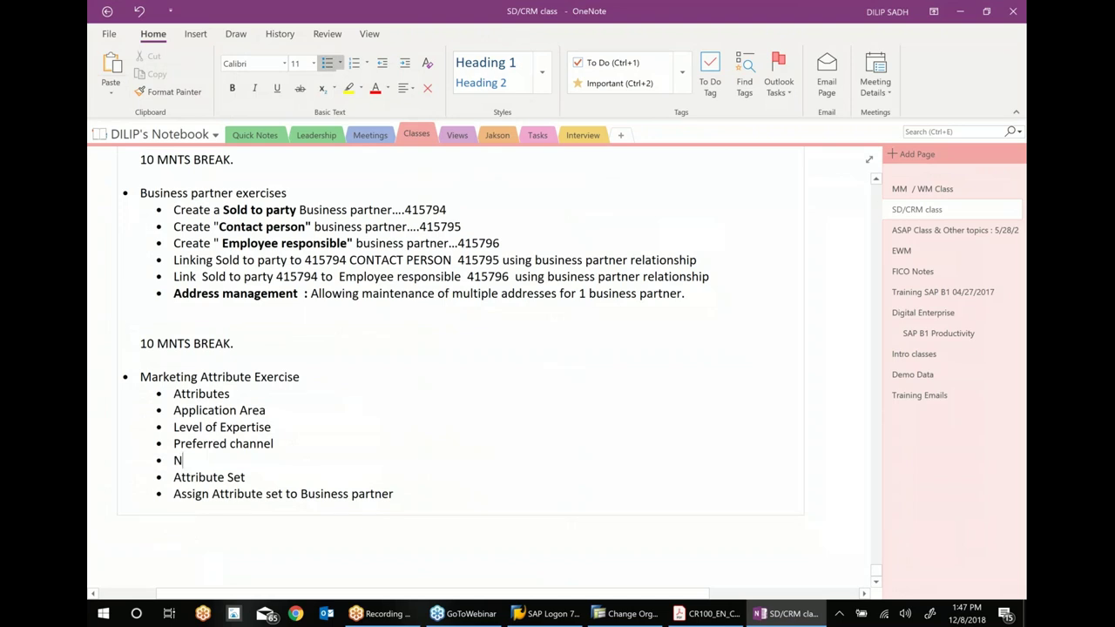
type("ewsletter")
Indent Application Area, Level of Expertise, Preferred channel and Newsletter one level under Attributes.
left_click_drag(253, 463, 174, 412)
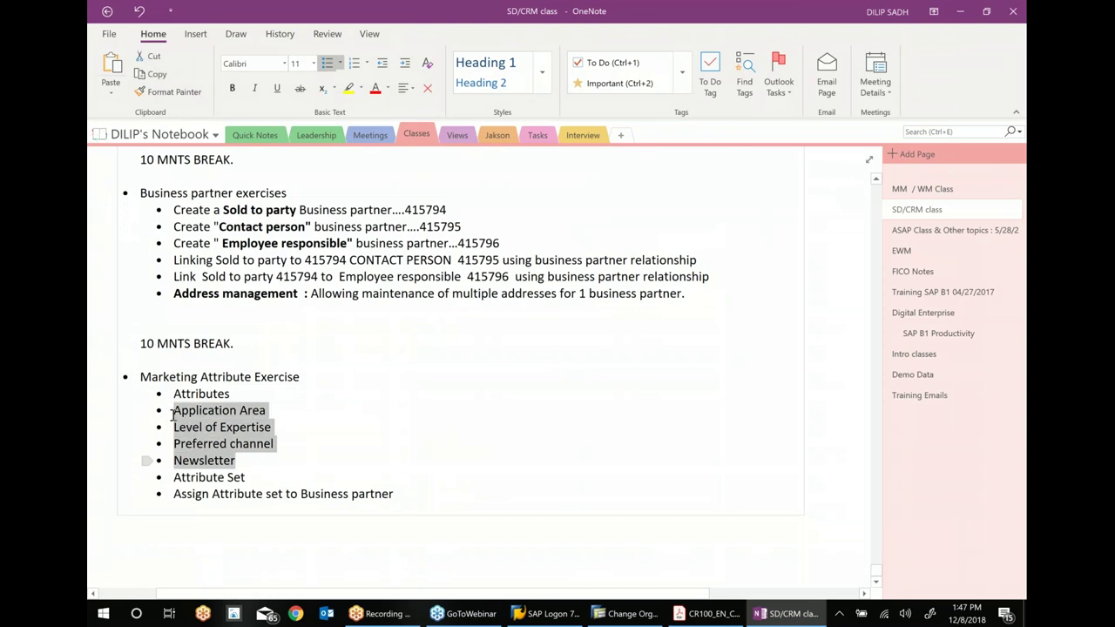
left_click(404, 62)
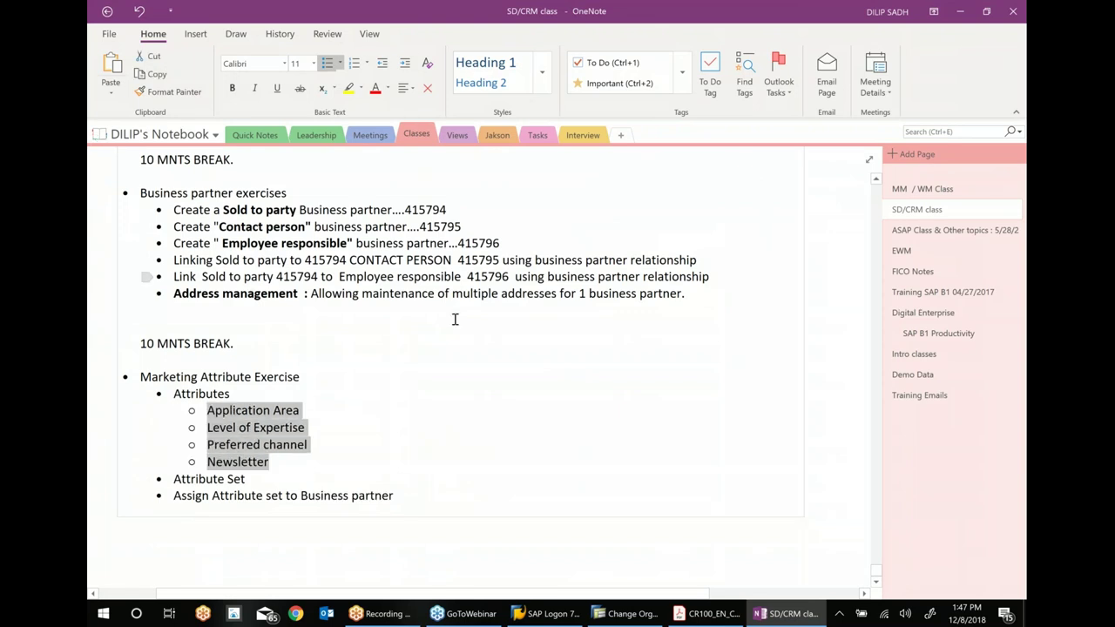
left_click(405, 375)
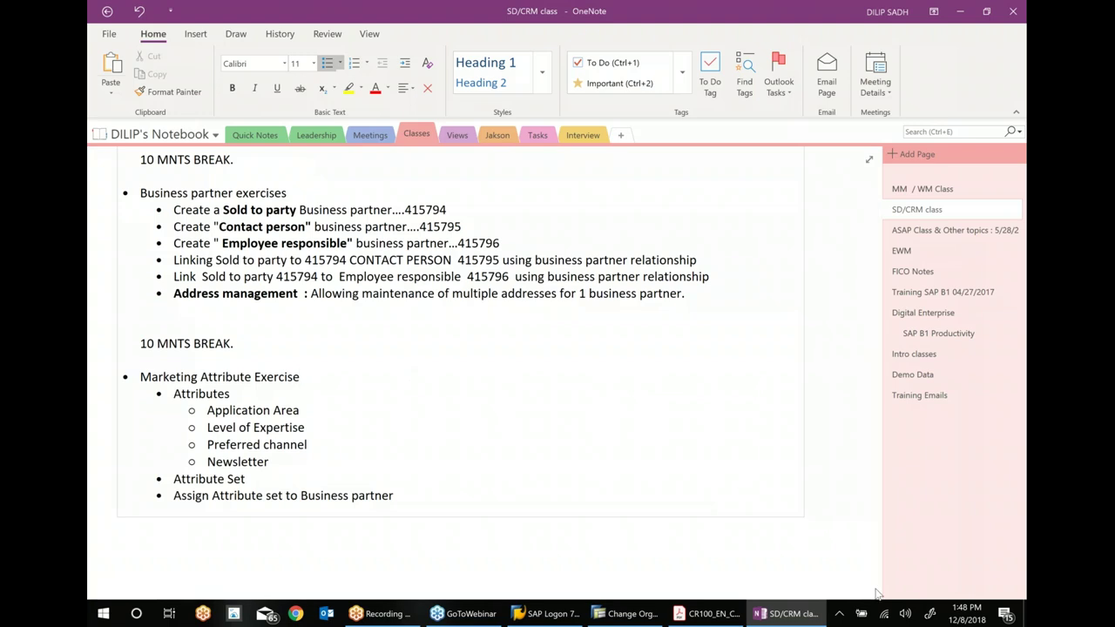
Add an indented 'Application area' bullet beneath Attribute Set.
scroll(323, 317, "down", 3)
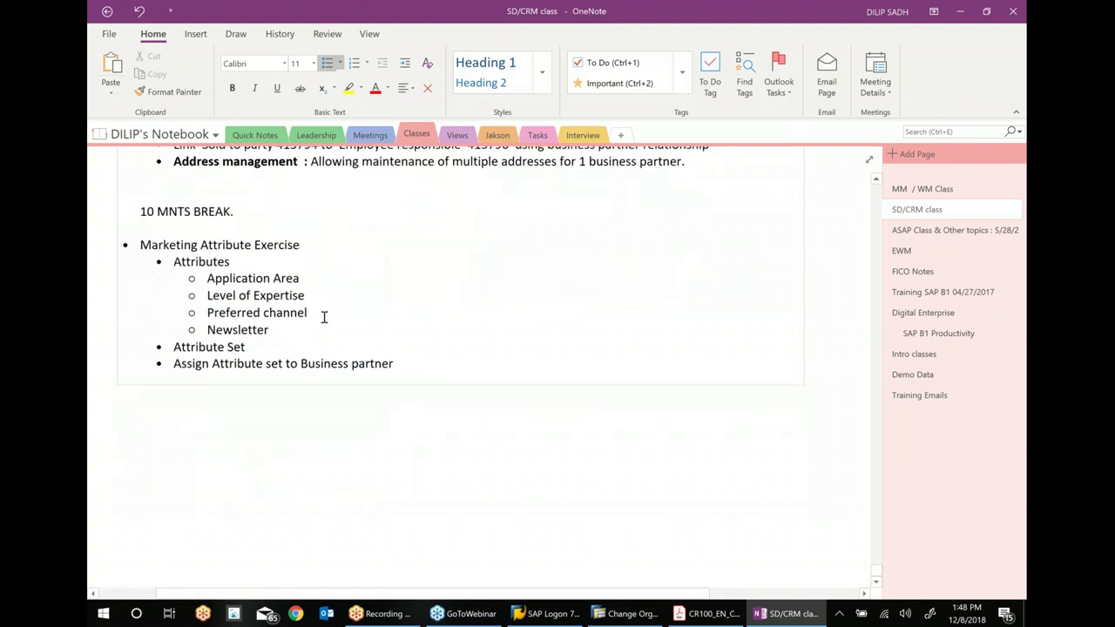
left_click(271, 349)
key("Return")
left_click(411, 70)
type("App")
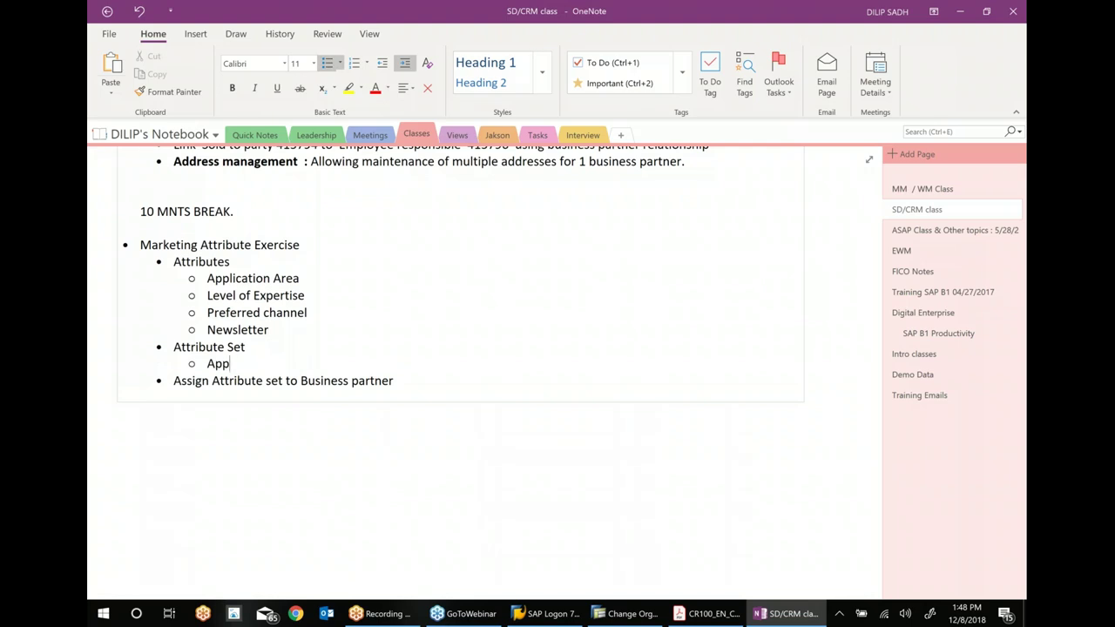
type("lication area")
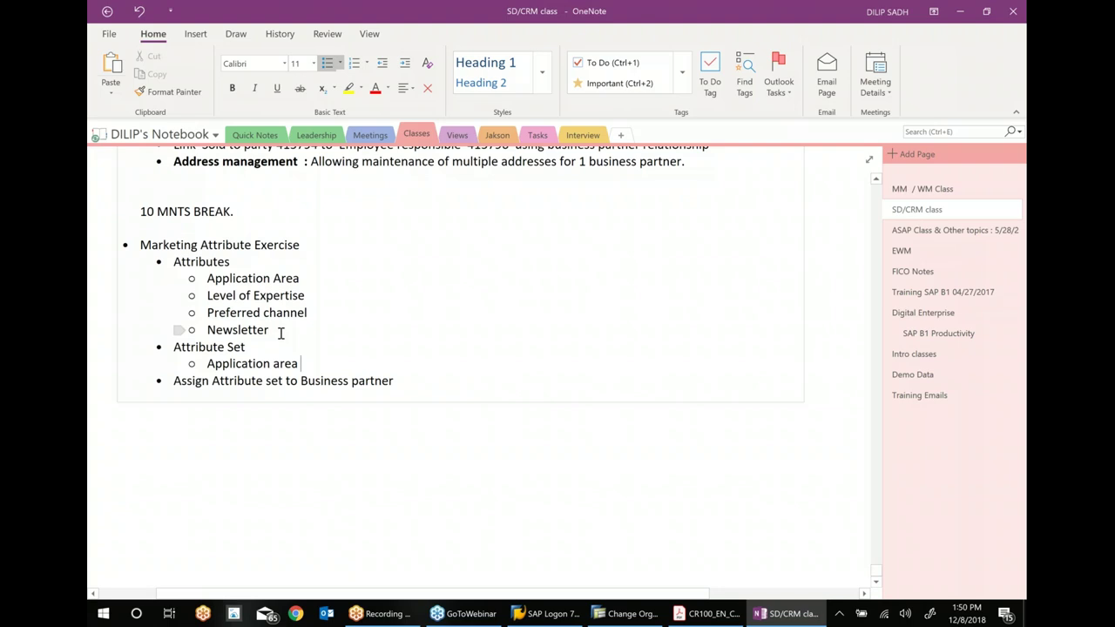
Bold the Attribute Set heading and 'Attribute set' in the Assign line.
mouse_move(714, 615)
left_click_drag(237, 264, 175, 261)
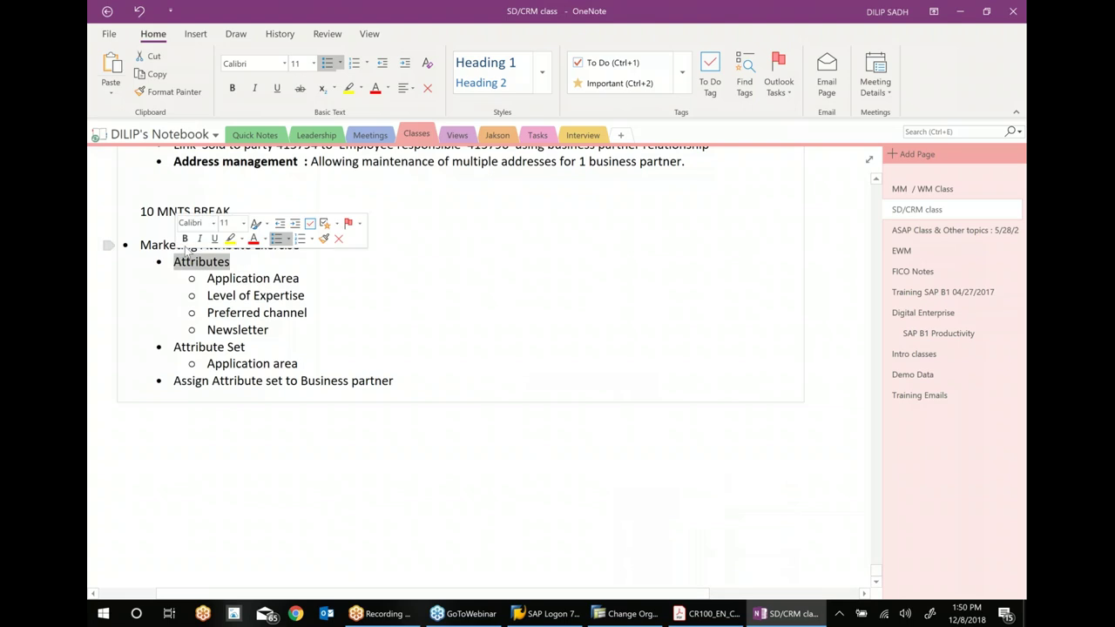
left_click_drag(247, 348, 177, 348)
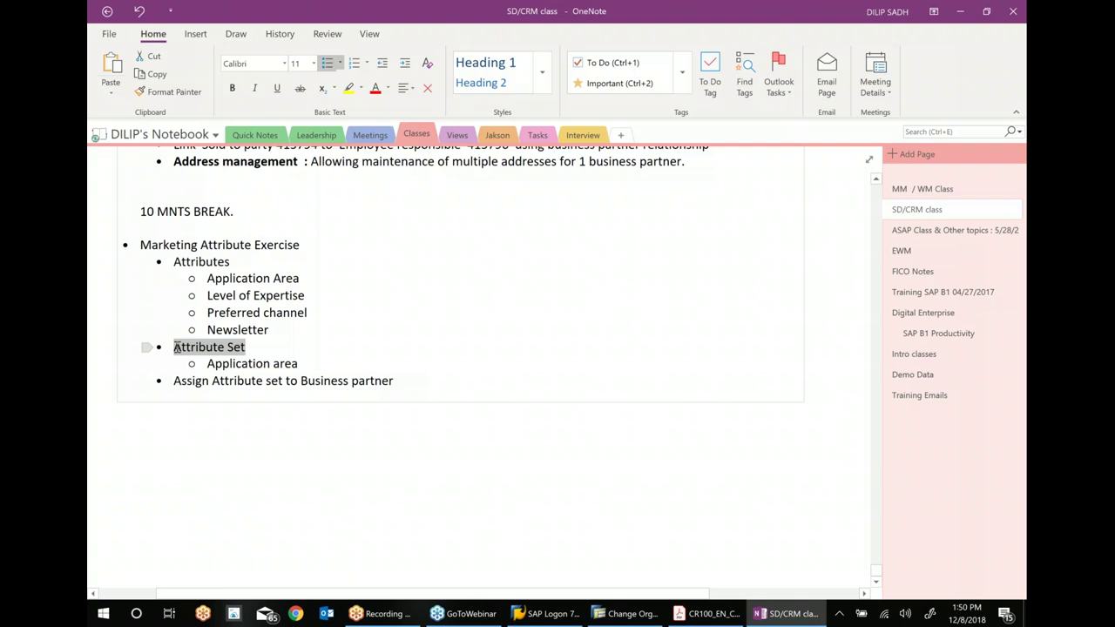
left_click(185, 328)
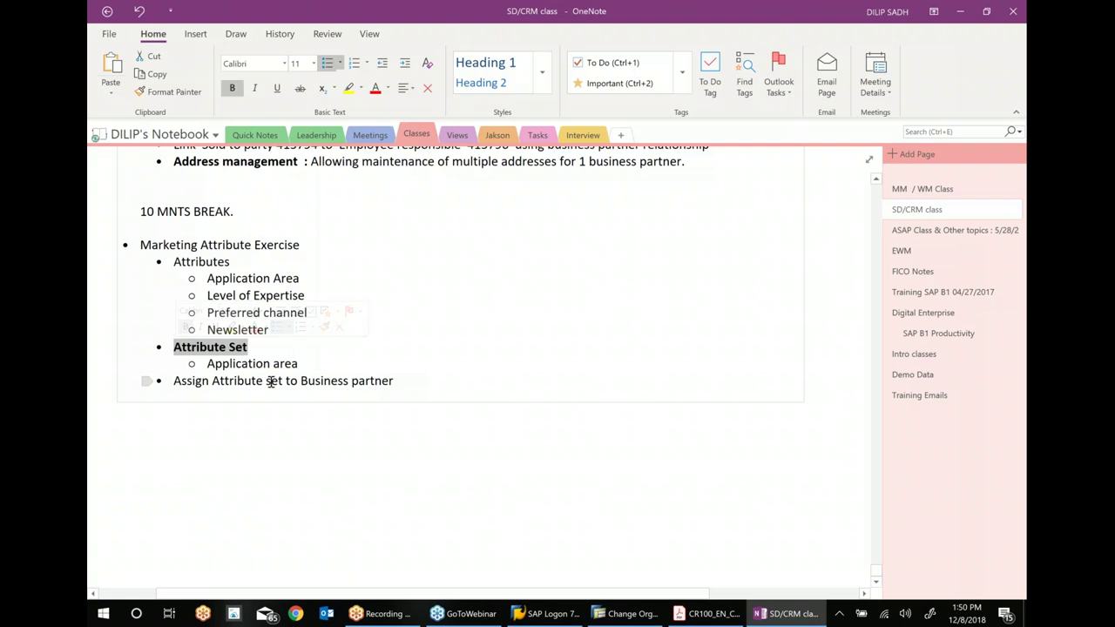
left_click_drag(284, 381, 212, 383)
key("ctrl+b")
key("End")
key("Return")
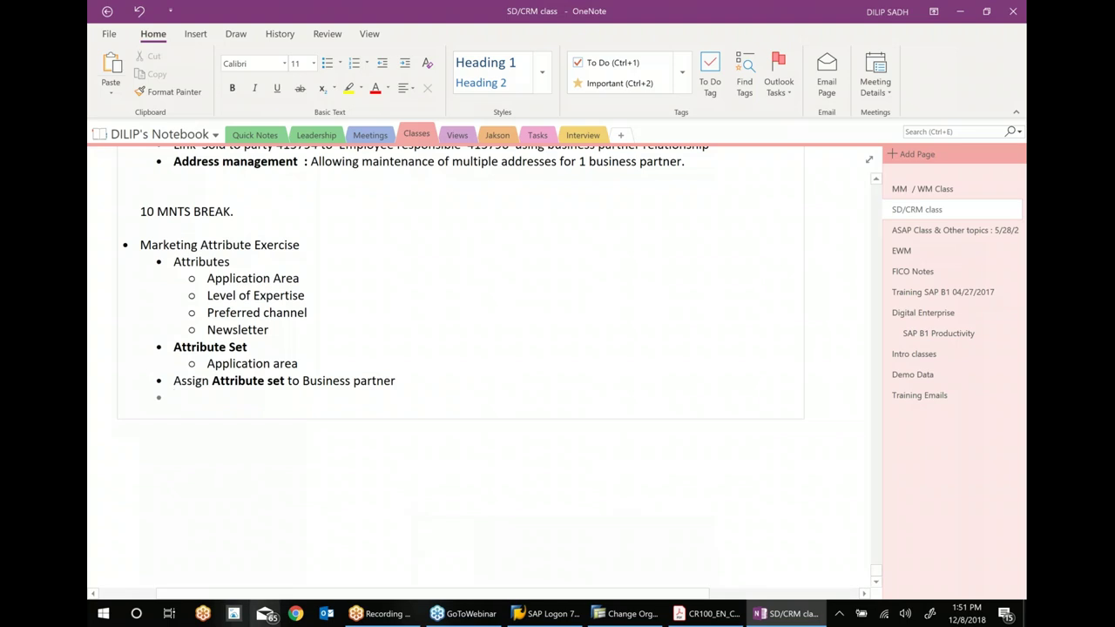
Bold the Attributes heading, then switch to the SAP Change Organization window.
mouse_move(418, 620)
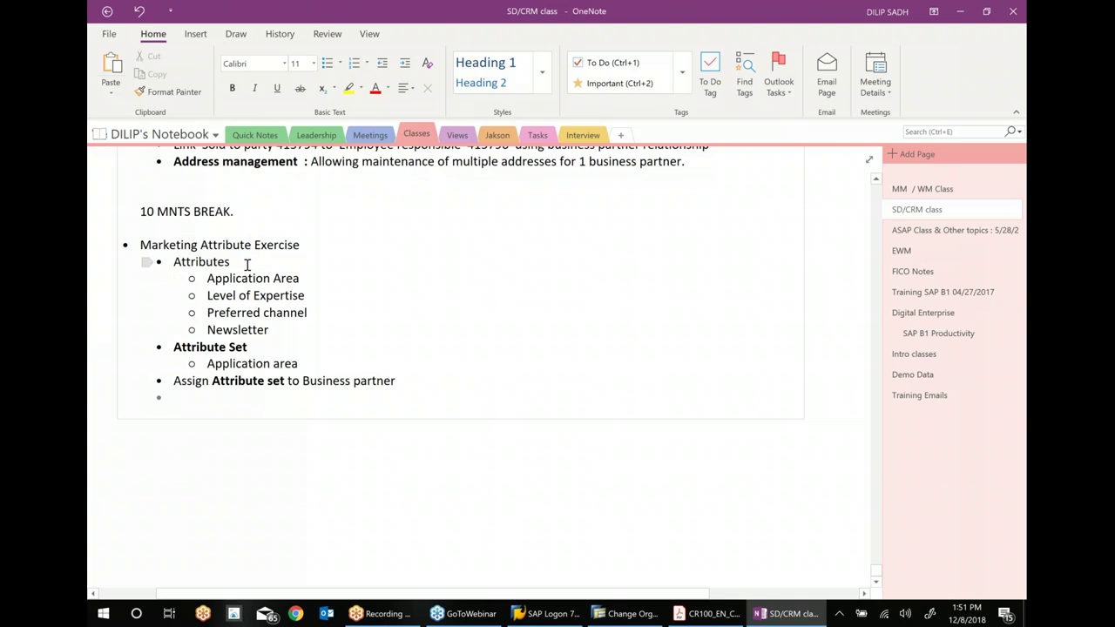
double_click(202, 262)
left_click(182, 242)
left_click(306, 295)
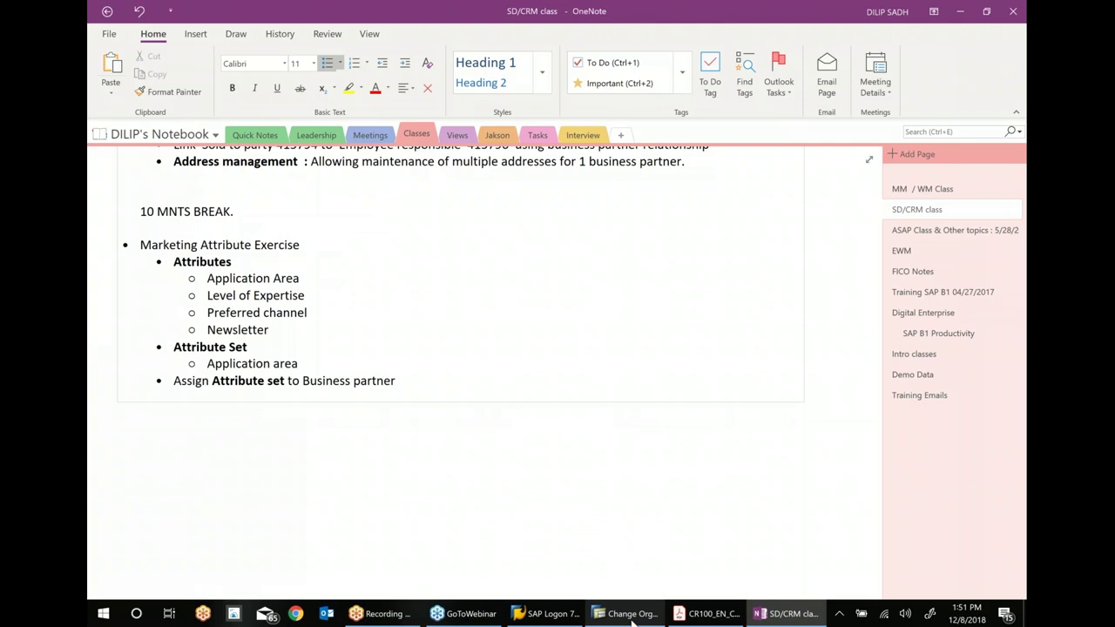
left_click(630, 614)
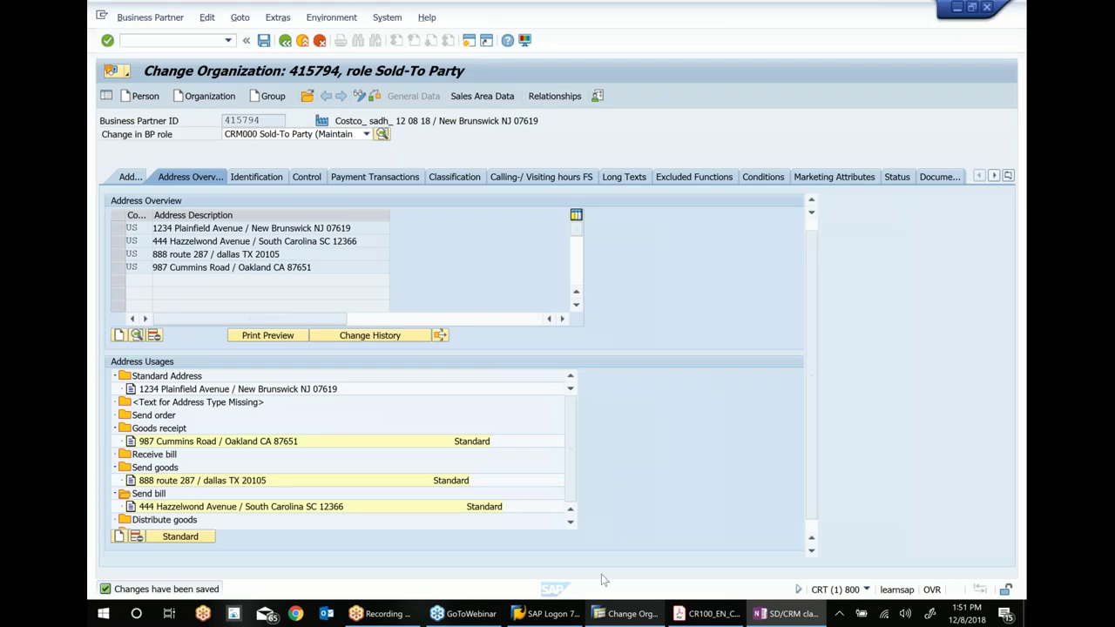
Return to SAP Easy Access and open Marketing > Segmentation of Business Partners to select CRMD_PROF_CHAR.
left_click(286, 41)
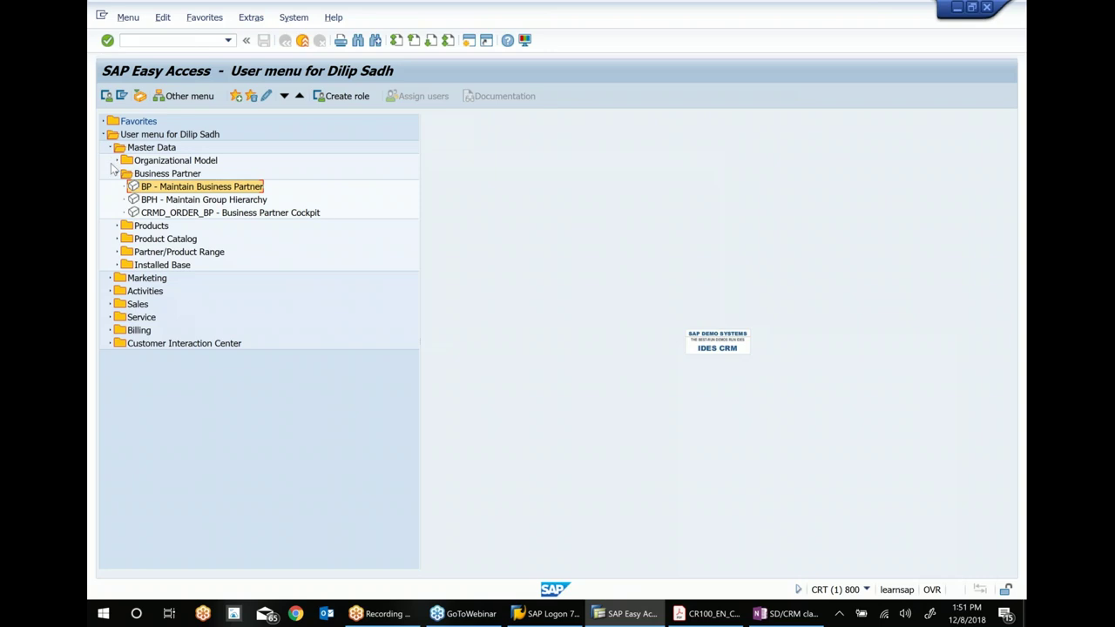
left_click(116, 174)
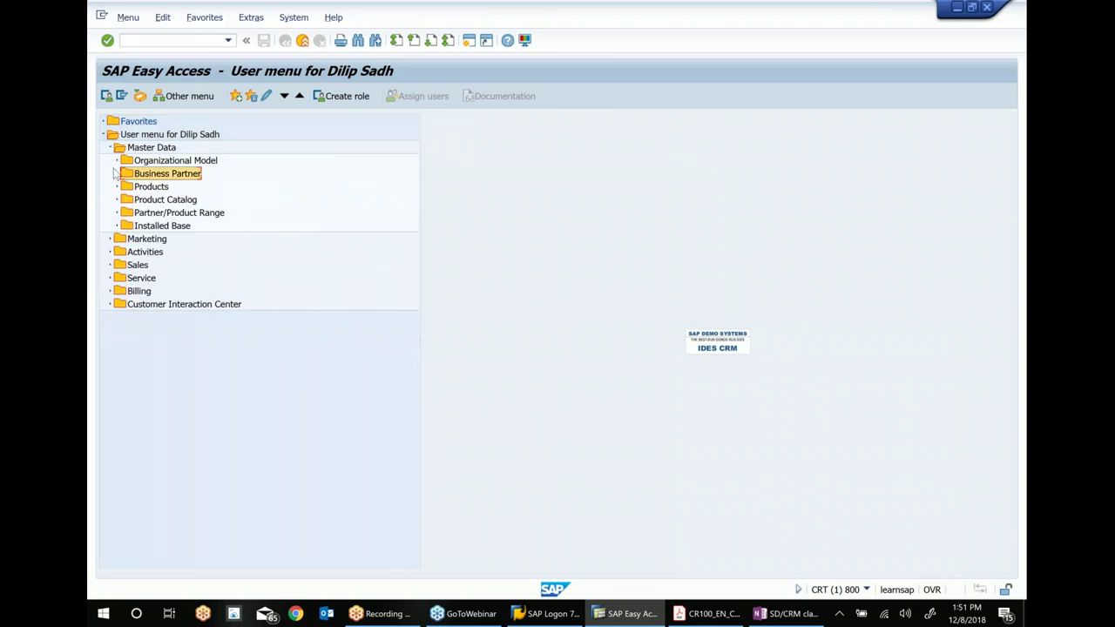
left_click(111, 240)
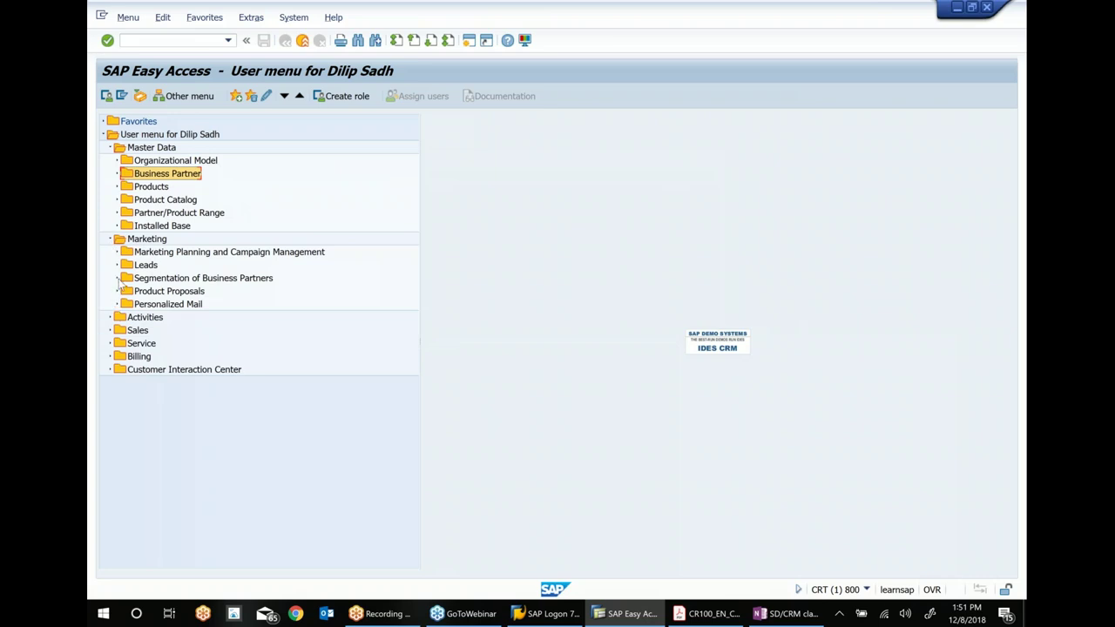
left_click(117, 280)
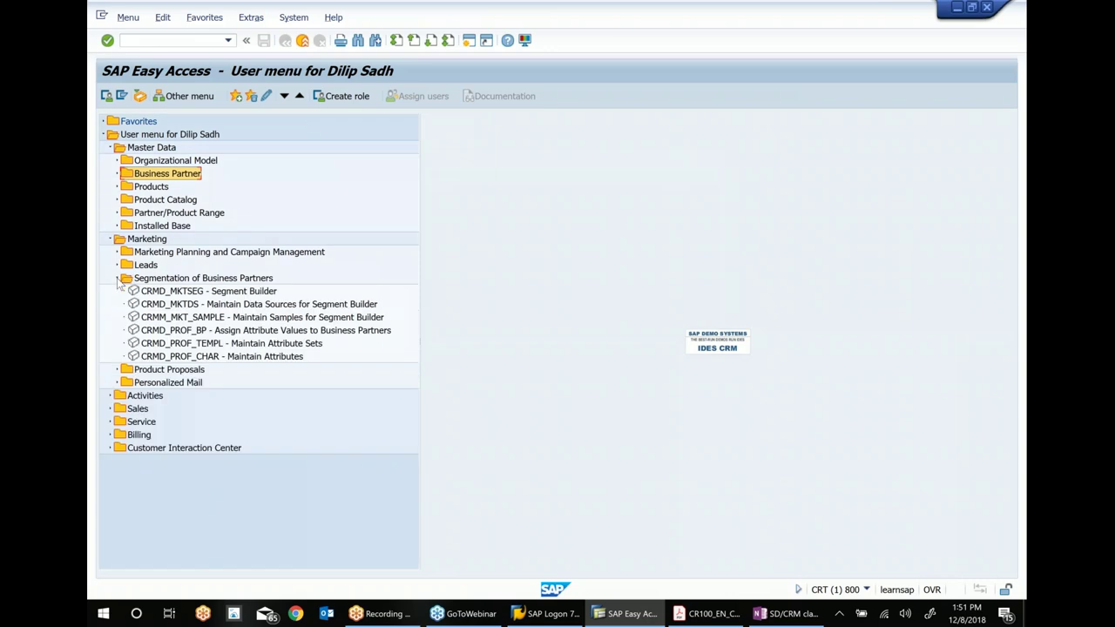
left_click(297, 358)
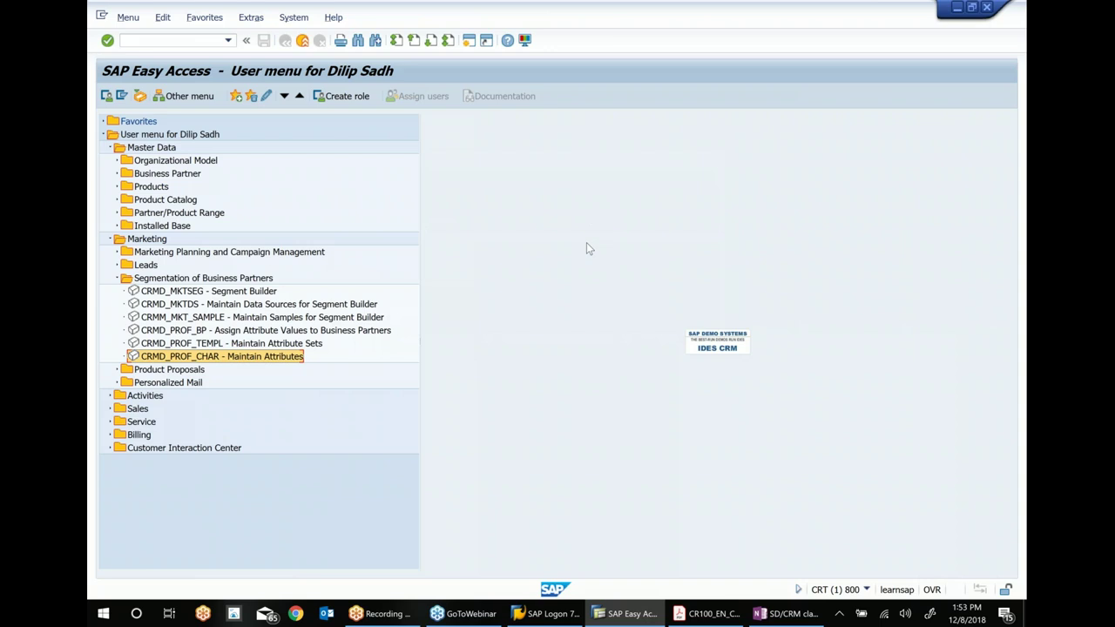
Start CRMD_PROF_CHAR Maintain Attributes and begin creating a new attribute, checking the OneNote notes.
double_click(256, 358)
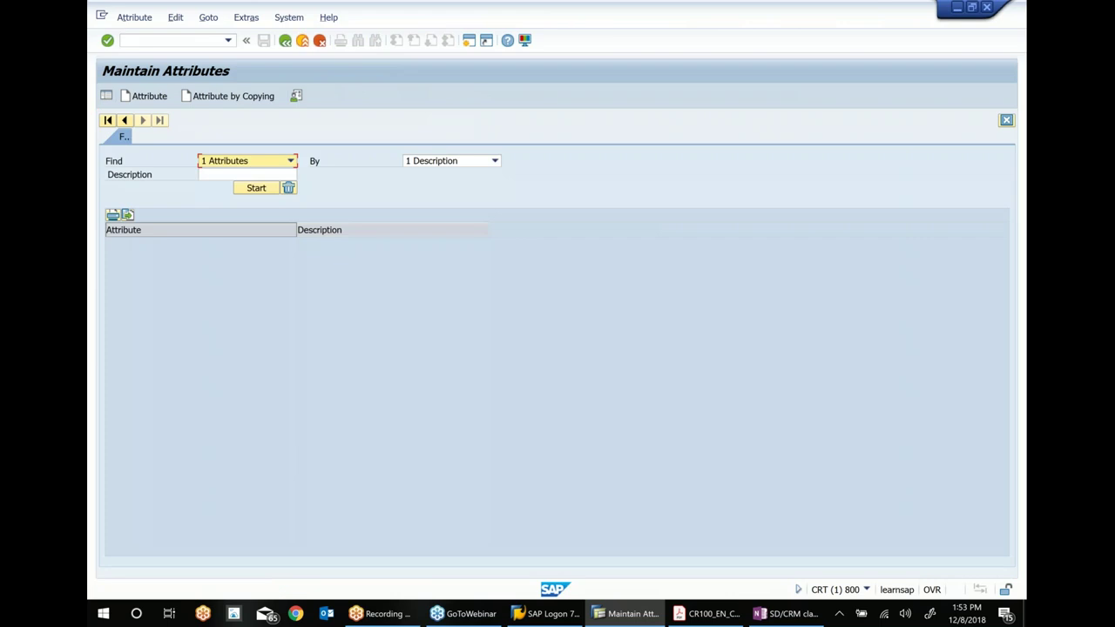
left_click(150, 97)
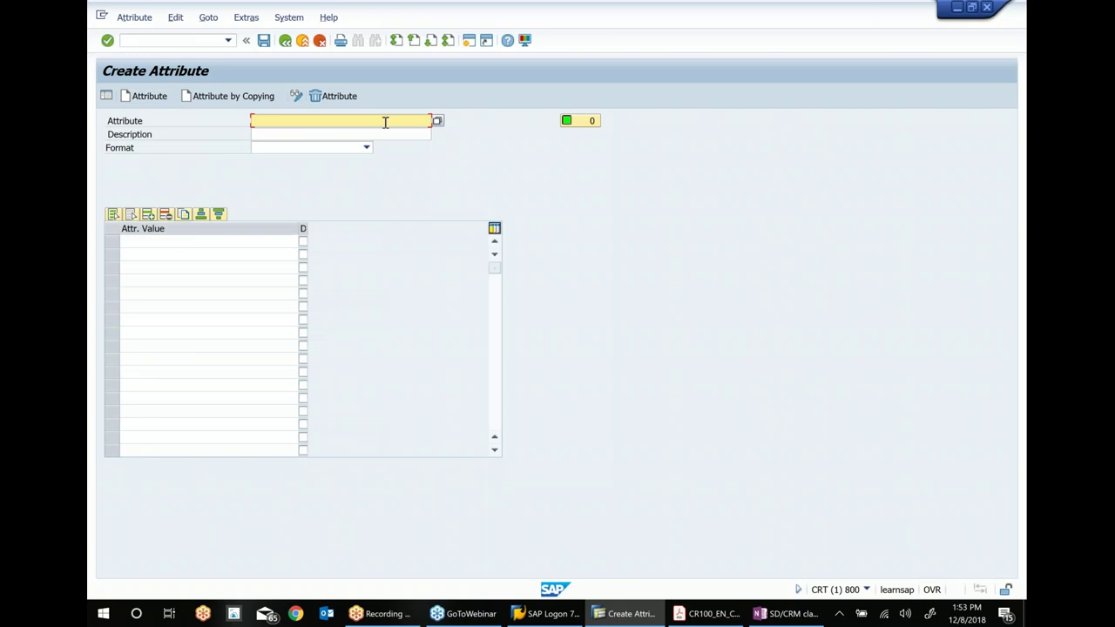
type("Z")
left_click(784, 617)
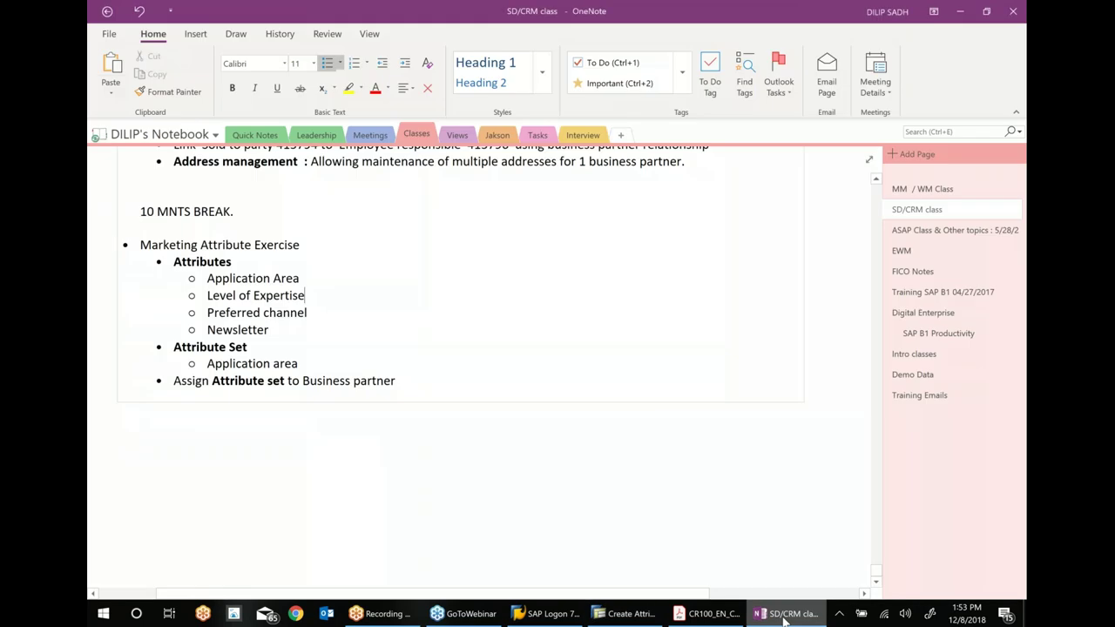
left_click(647, 618)
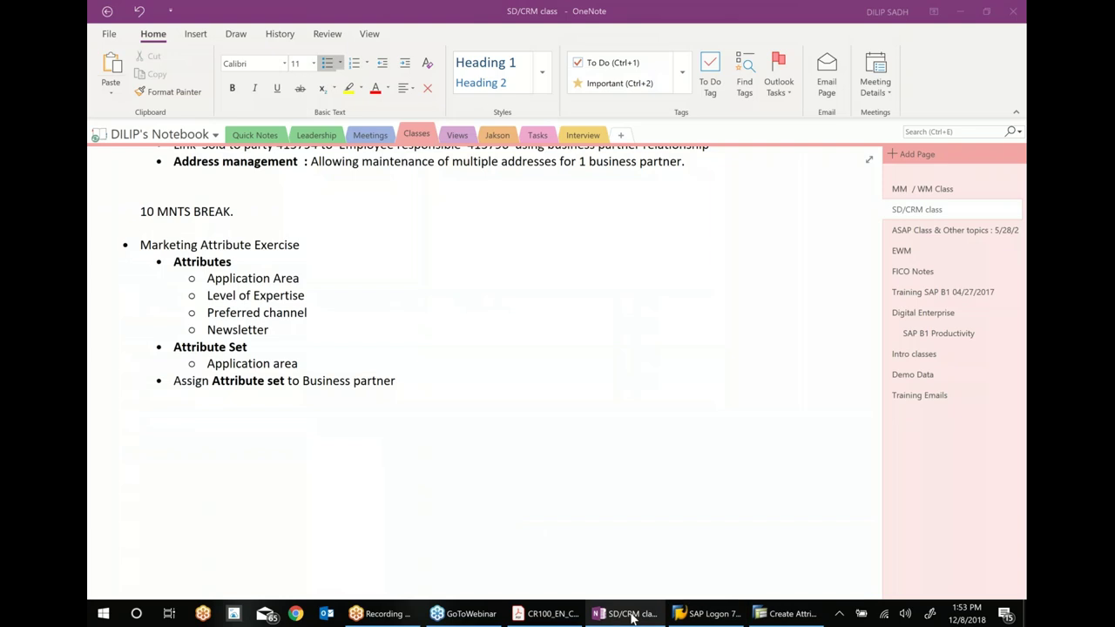
Enter attribute ZAPPAREASADH12818 with description Application.area.sadh12818 and CHAR Characters format.
left_click(713, 615)
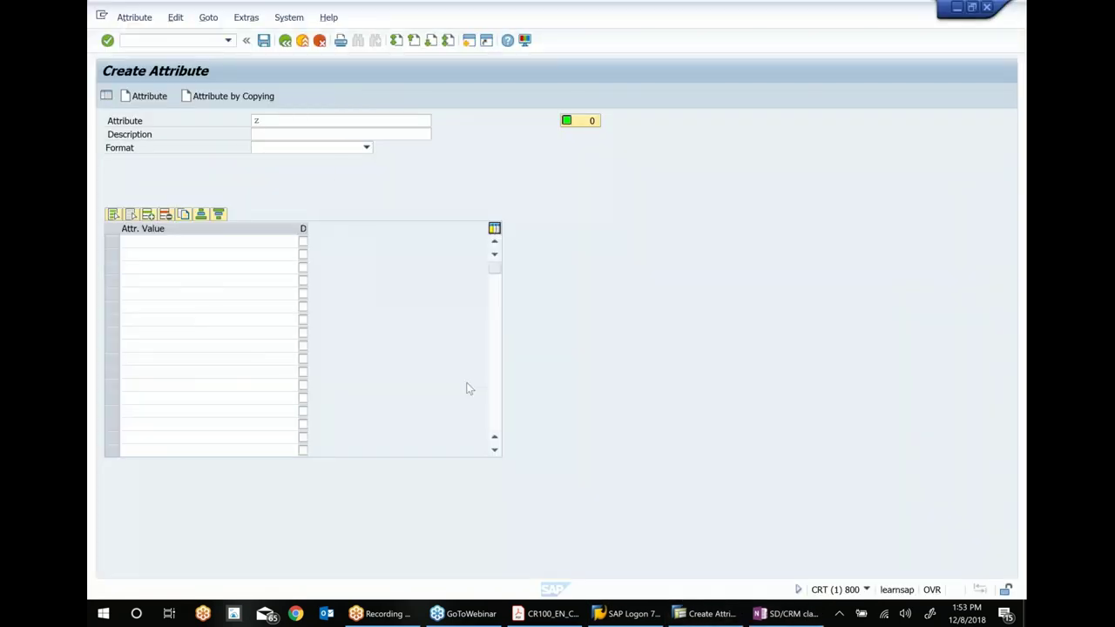
type("Zappareasadh12818")
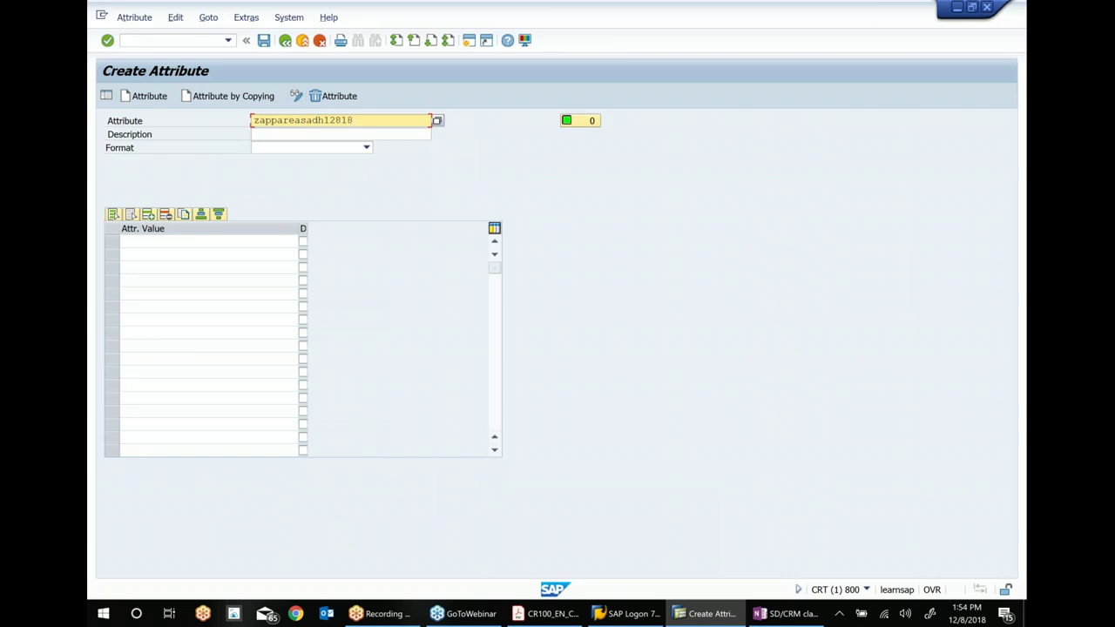
left_click(340, 134)
type("Apploca")
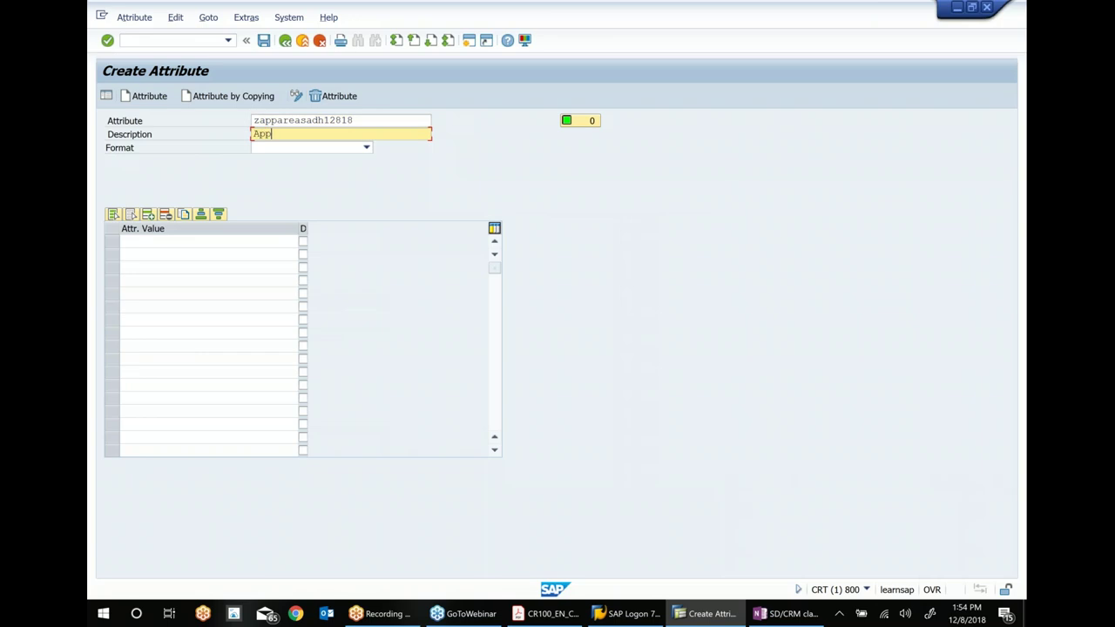
key("BackSpace")
key("BackSpace")
key("BackSpace")
type("ication .area.sadh12818")
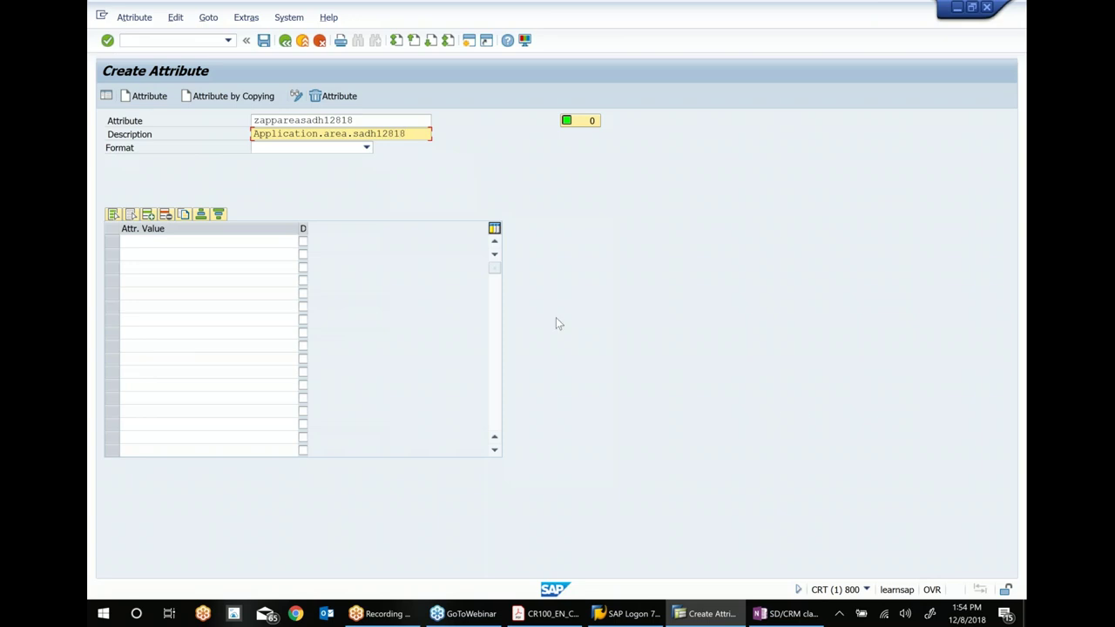
left_click(366, 148)
left_click(320, 160)
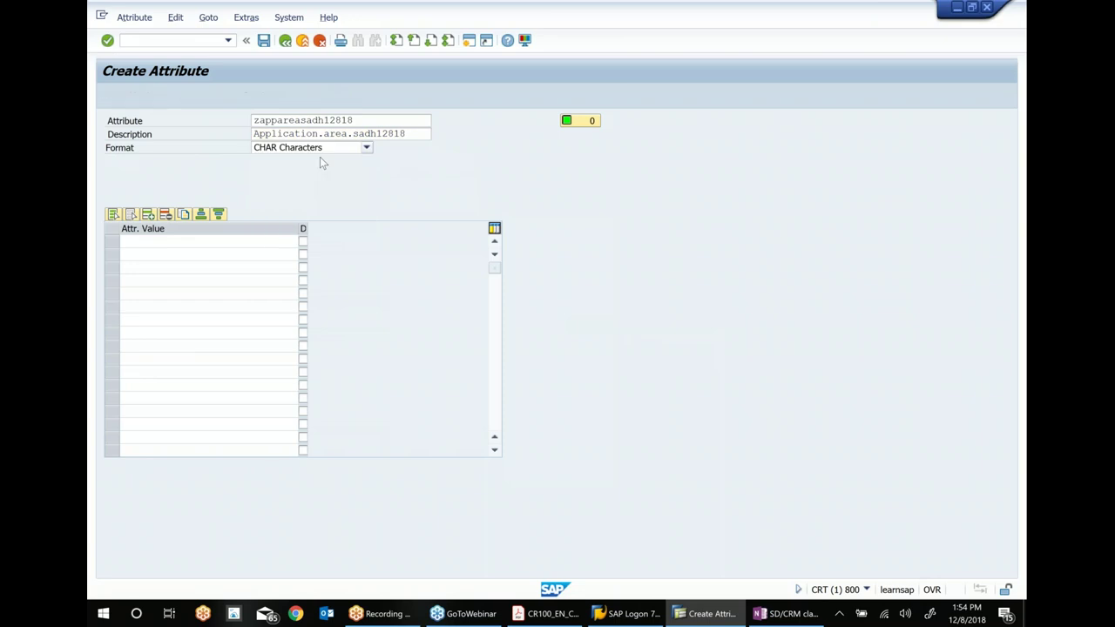
left_click(148, 230)
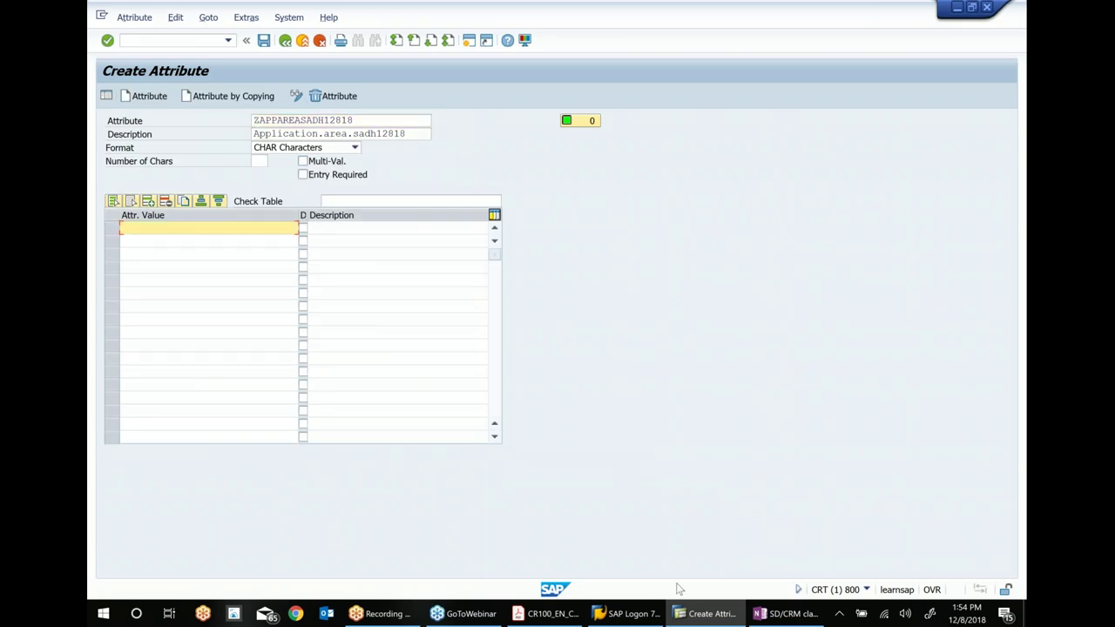
After checking the notes and course PDF, enter attribute values Office, Multimedia and Internet.
left_click(788, 614)
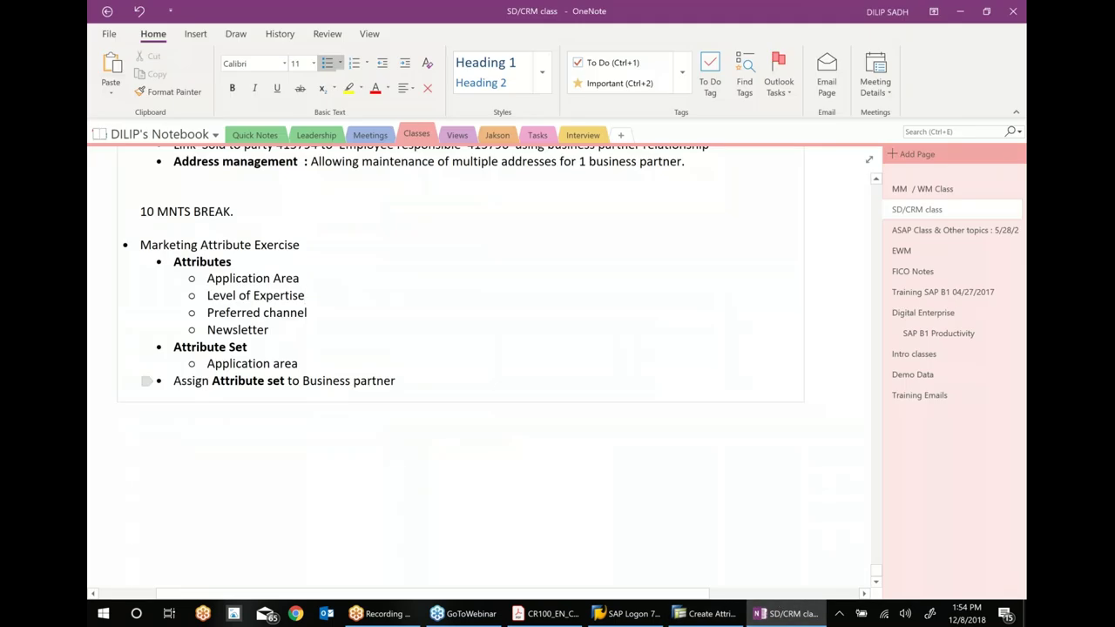
left_click(707, 613)
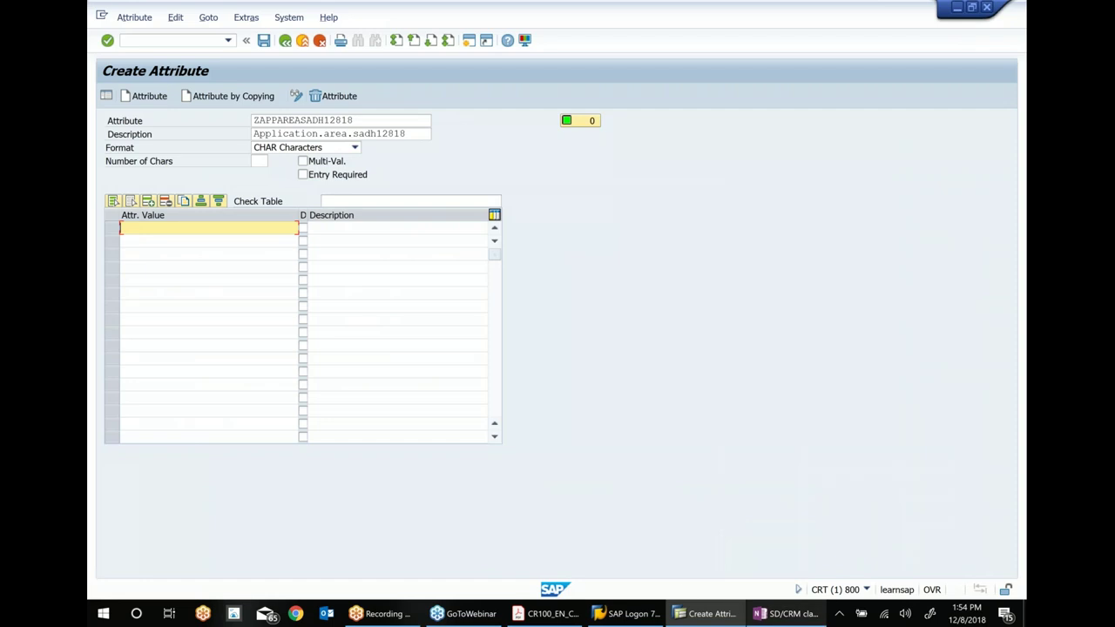
left_click(553, 614)
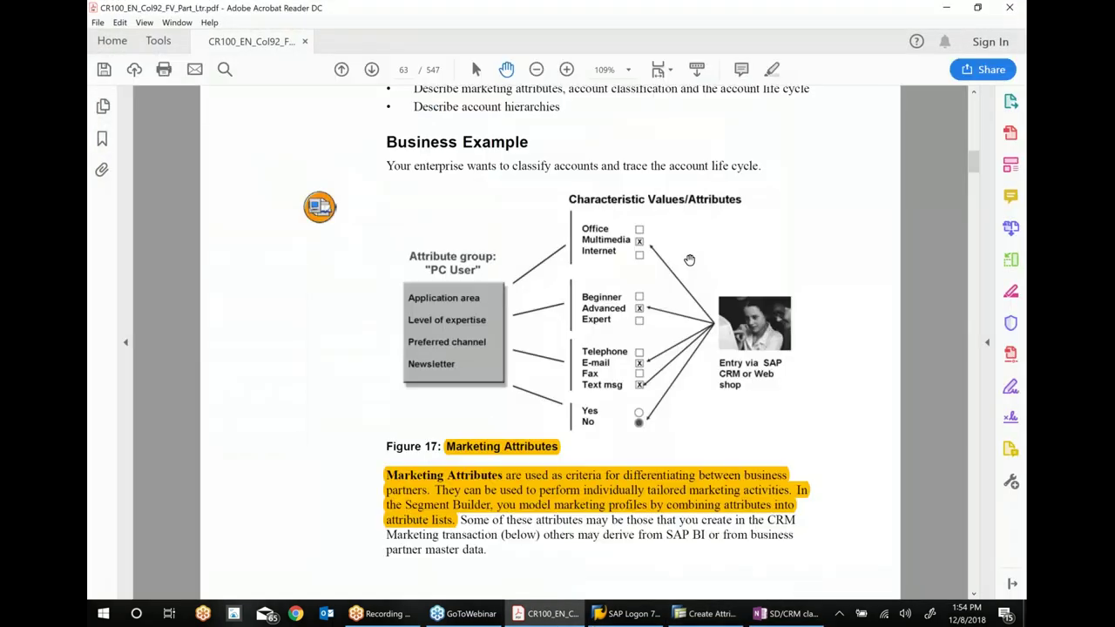
left_click(708, 614)
type("Office")
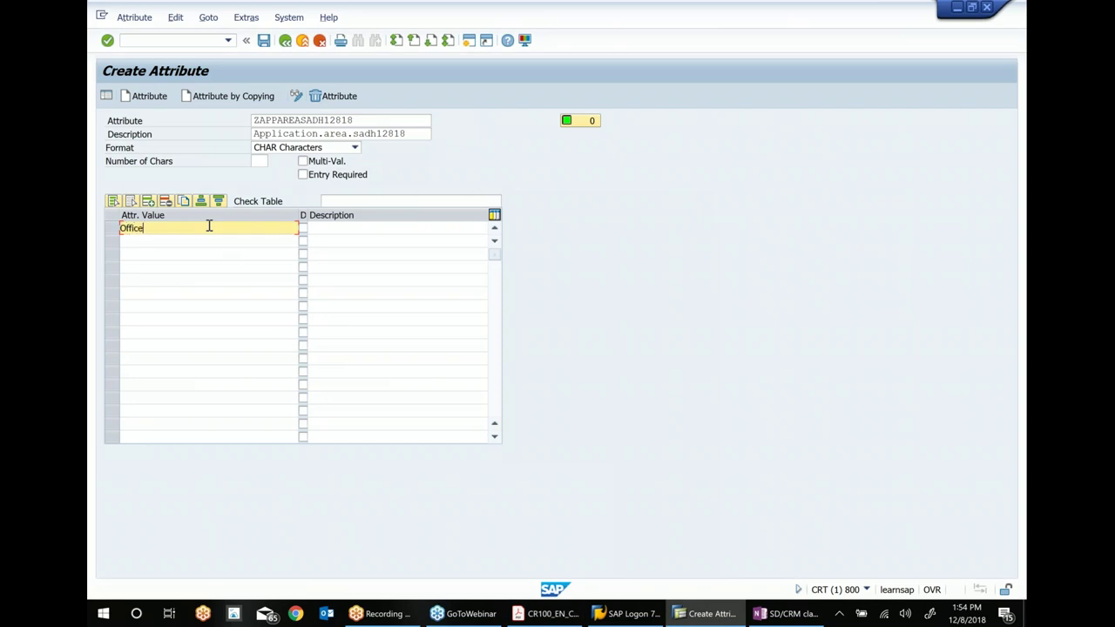
key("Down")
type("Multimd")
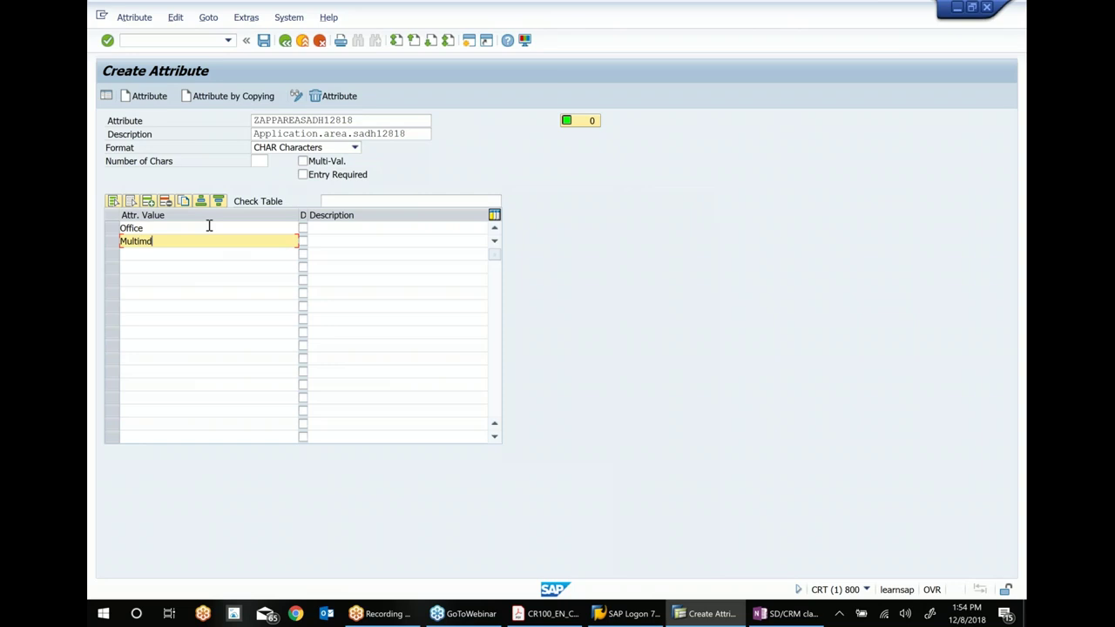
key("BackSpace")
type("edia")
left_click(158, 252)
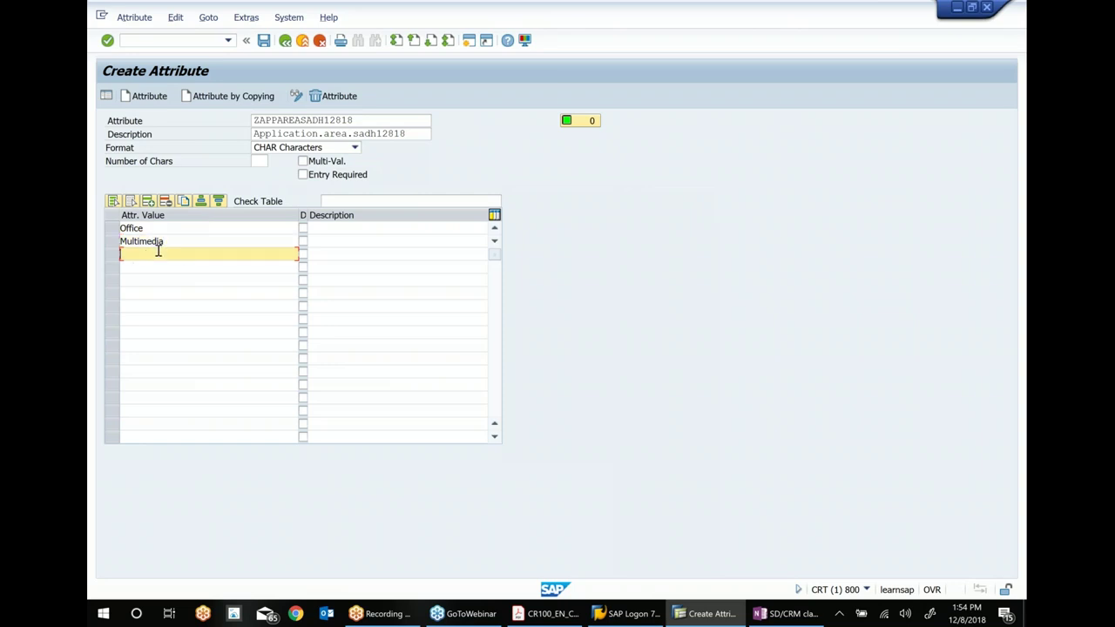
type("Internet")
Describe the values as Office, Multi media and Internet and submit them for checking.
left_click(330, 226)
type("Office")
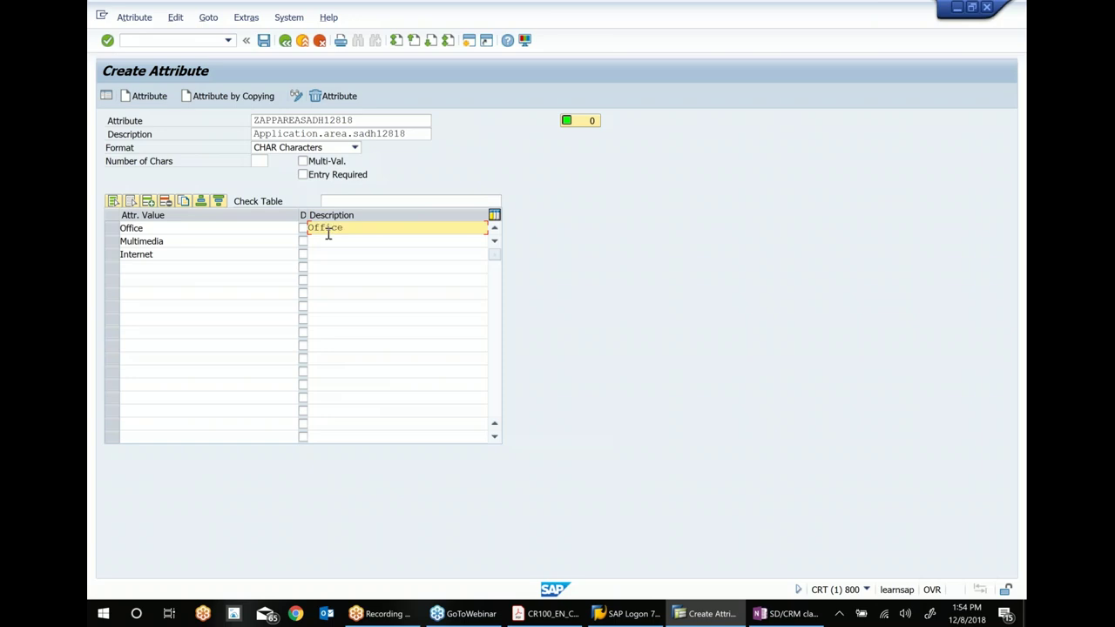
left_click(322, 240)
type("Mu")
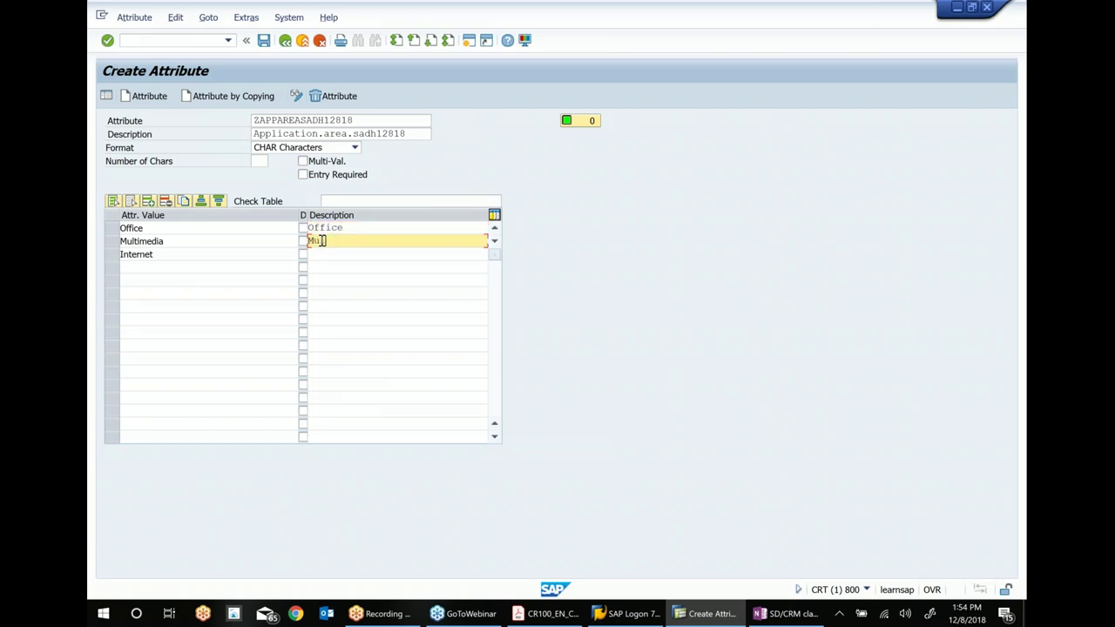
type("lti media")
left_click(324, 252)
type("Internet")
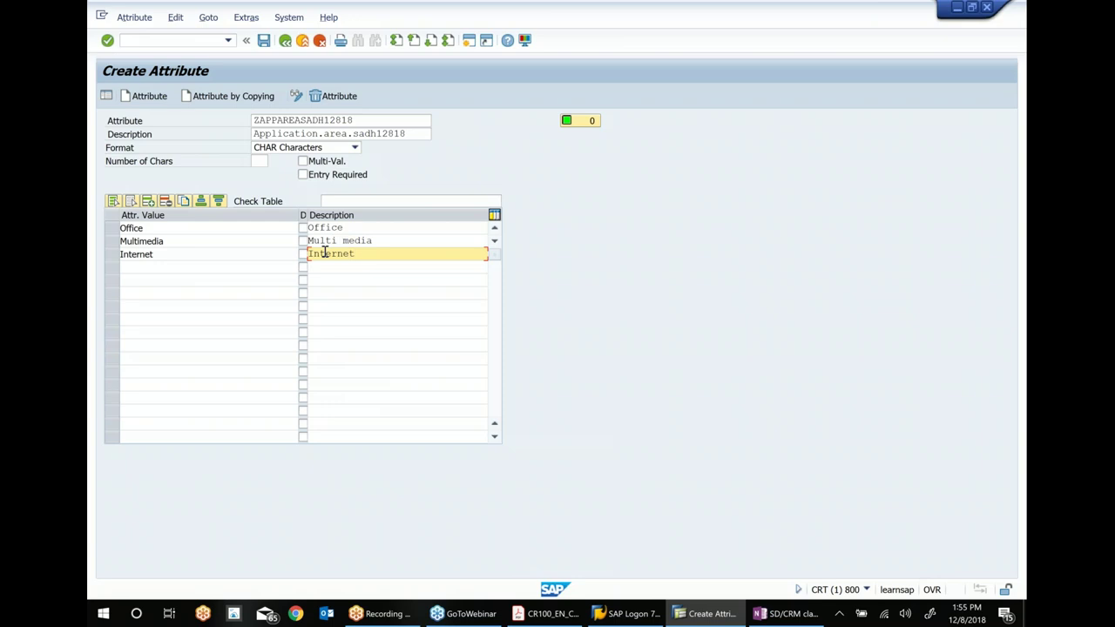
key("Return")
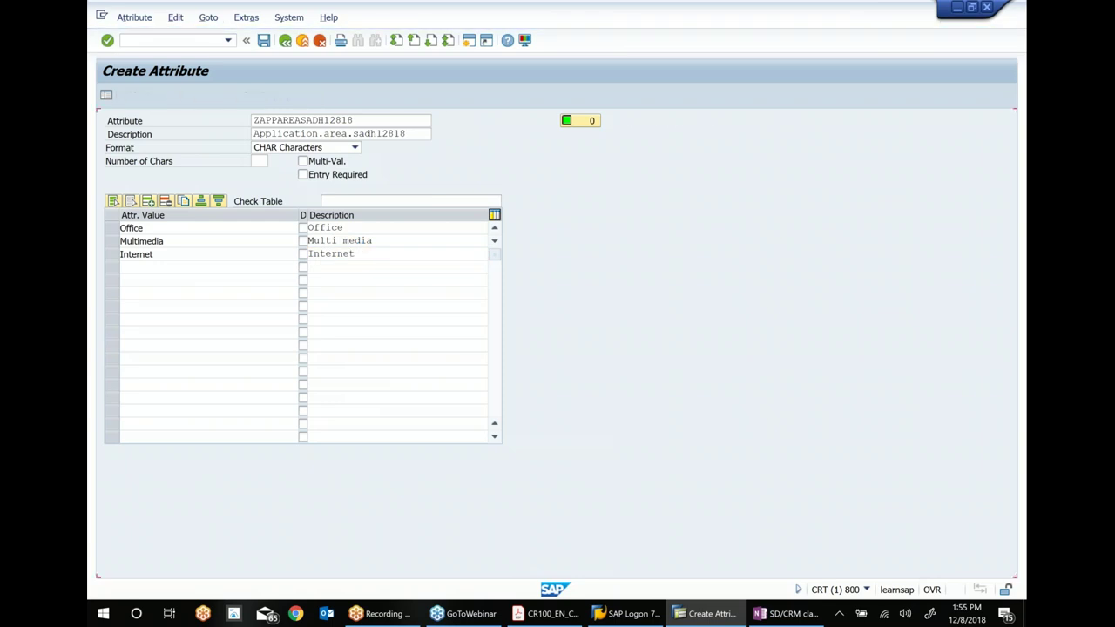
left_click(263, 161)
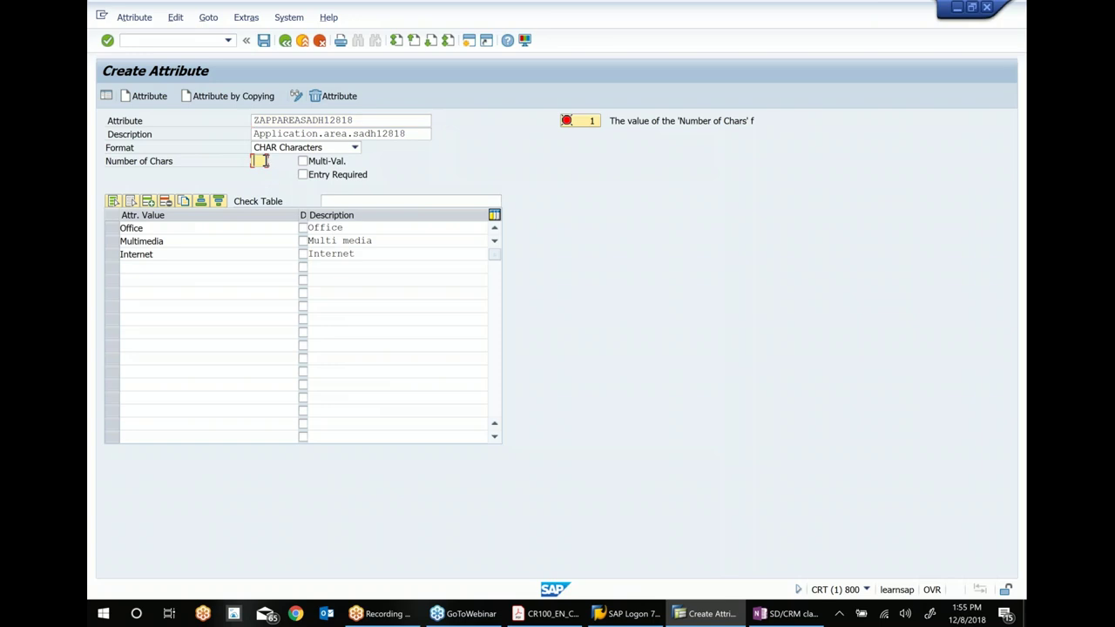
type("16")
key("Return")
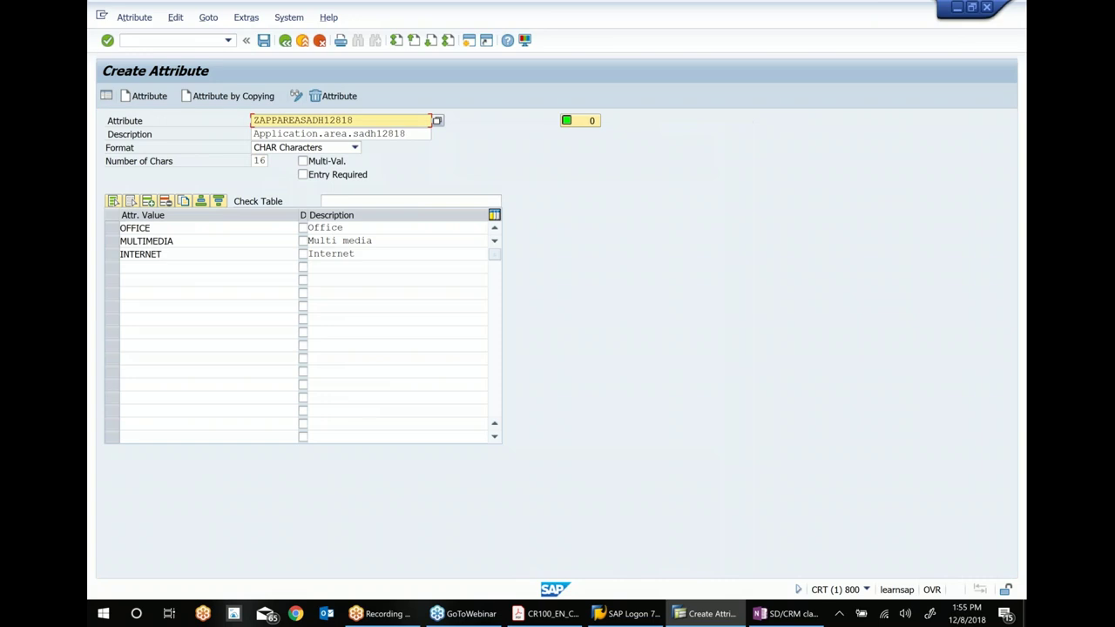
left_click(319, 162)
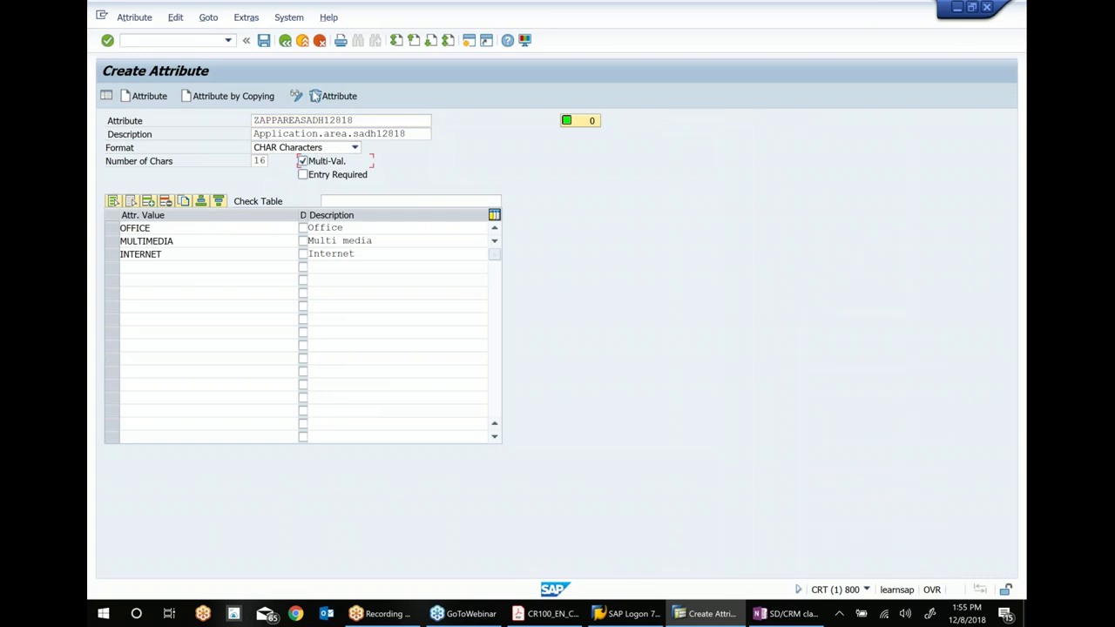
left_click(264, 42)
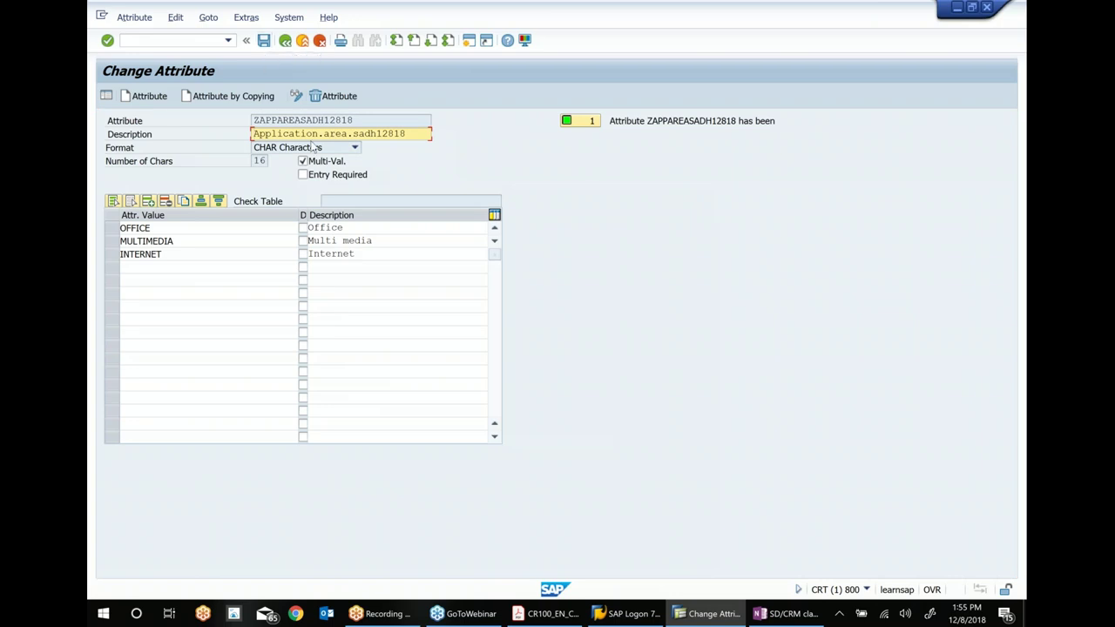
double_click(360, 120)
key("ctrl+c")
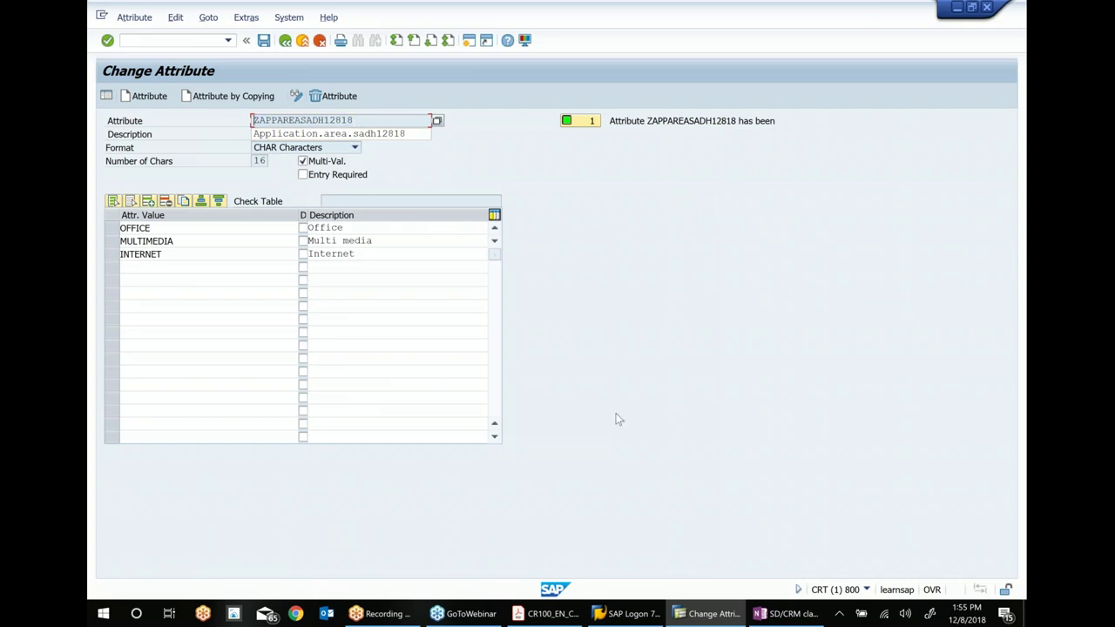
left_click(788, 613)
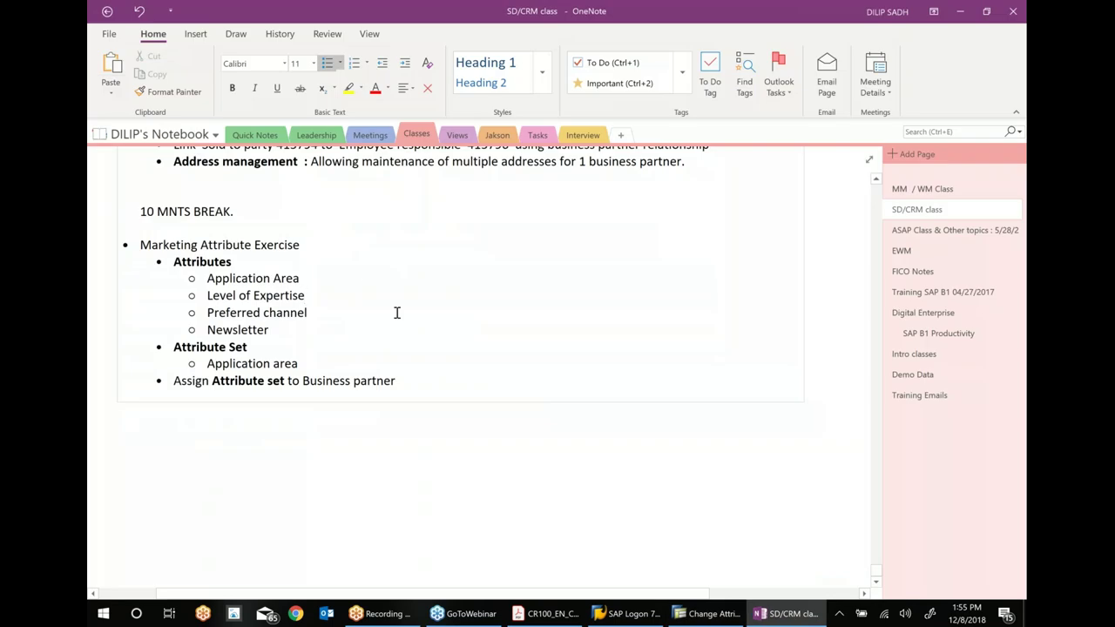
Paste ZAPPAREASADH12818 after 'Application Area....' in the OneNote notes, then start another SAP attribute.
left_click(355, 279)
type("....")
key("ctrl+v")
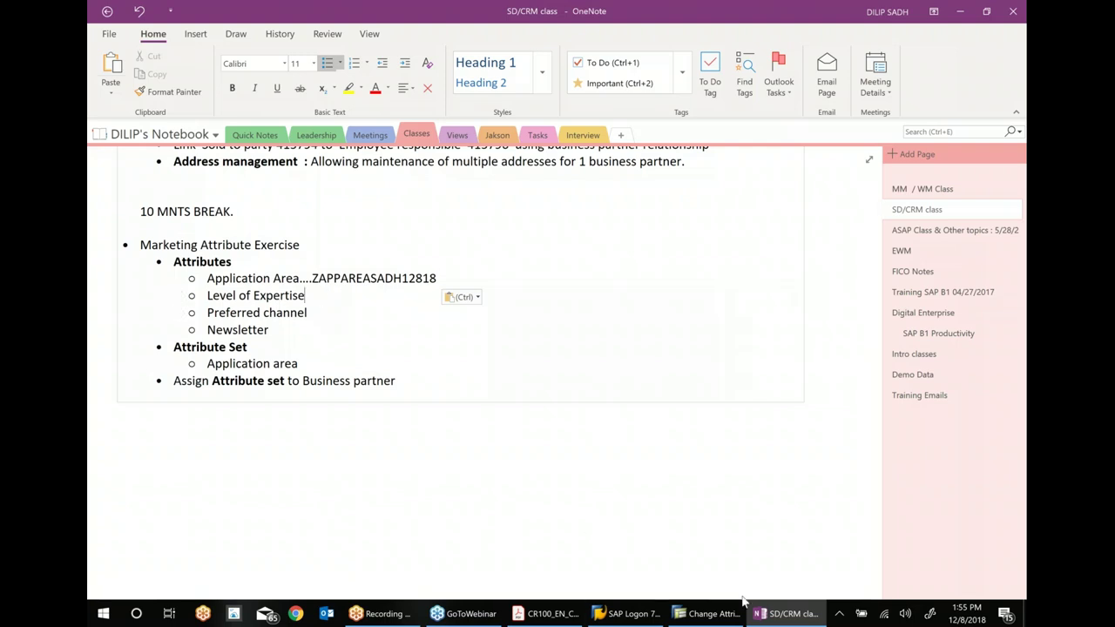
left_click(707, 614)
left_click(157, 100)
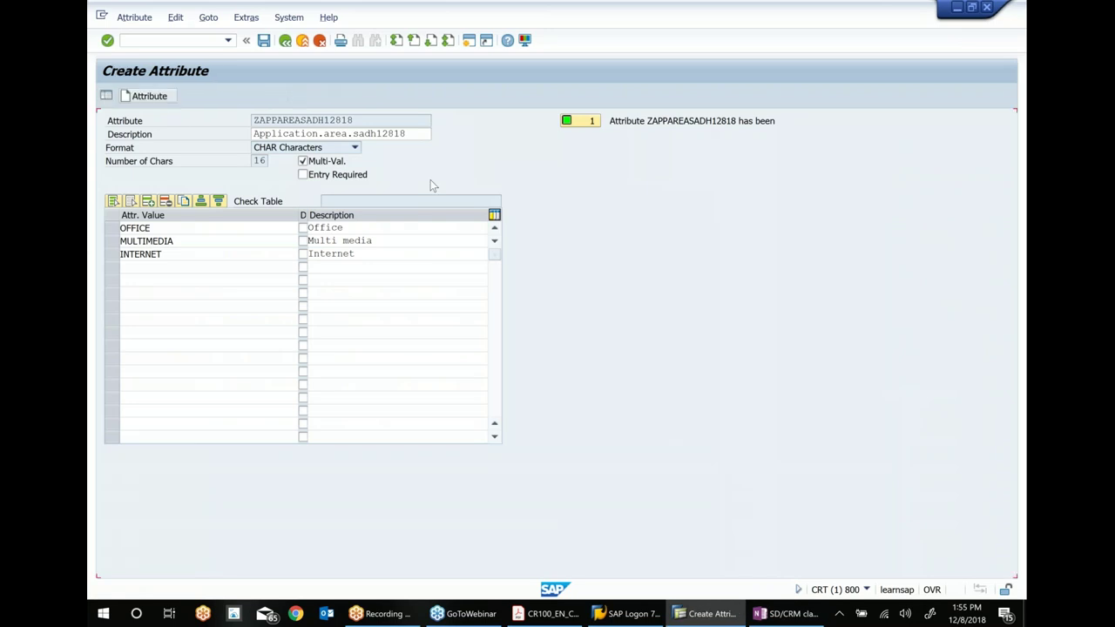
Enter attribute ID ZLEVELEXPSADH81818 with description level.expertise.sadh81818.
type("zleve")
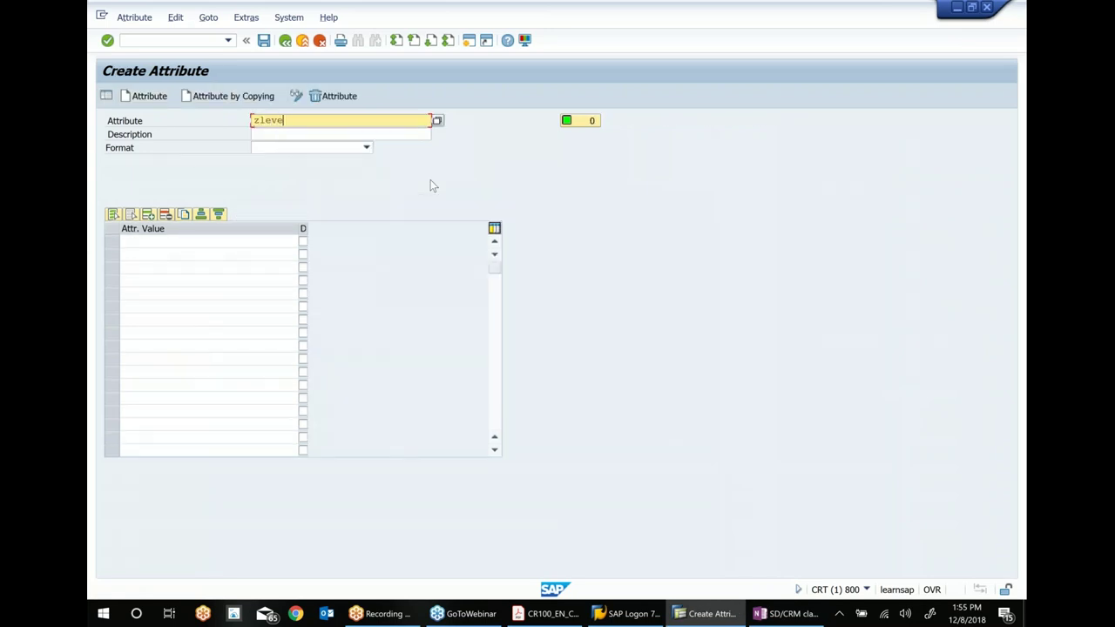
type("lexpsadh81818")
key("Return")
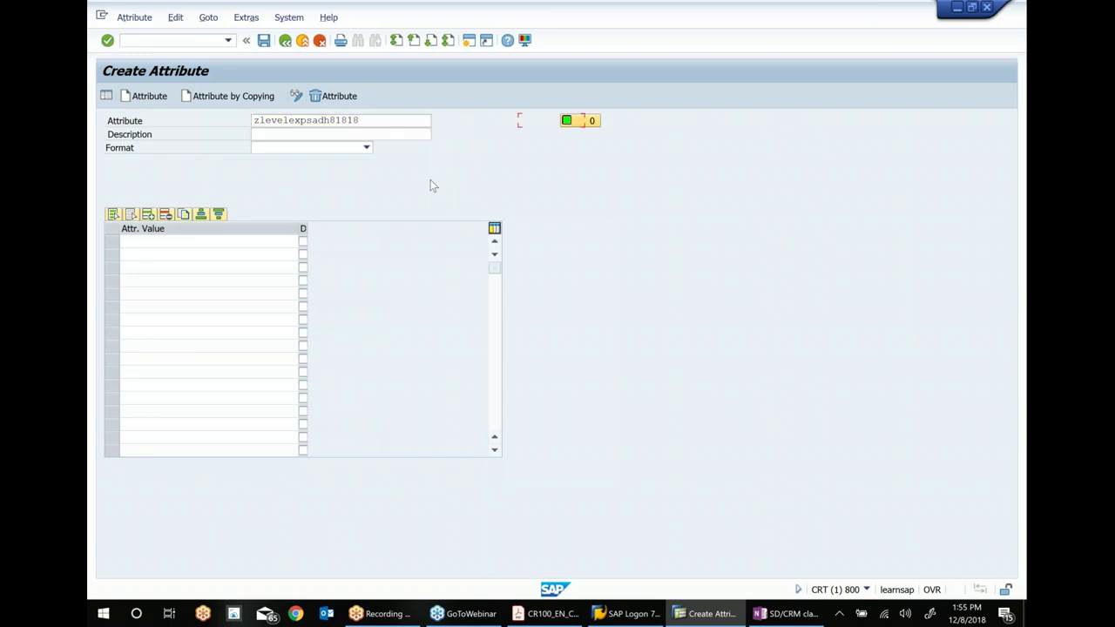
key("Tab")
type("leve;")
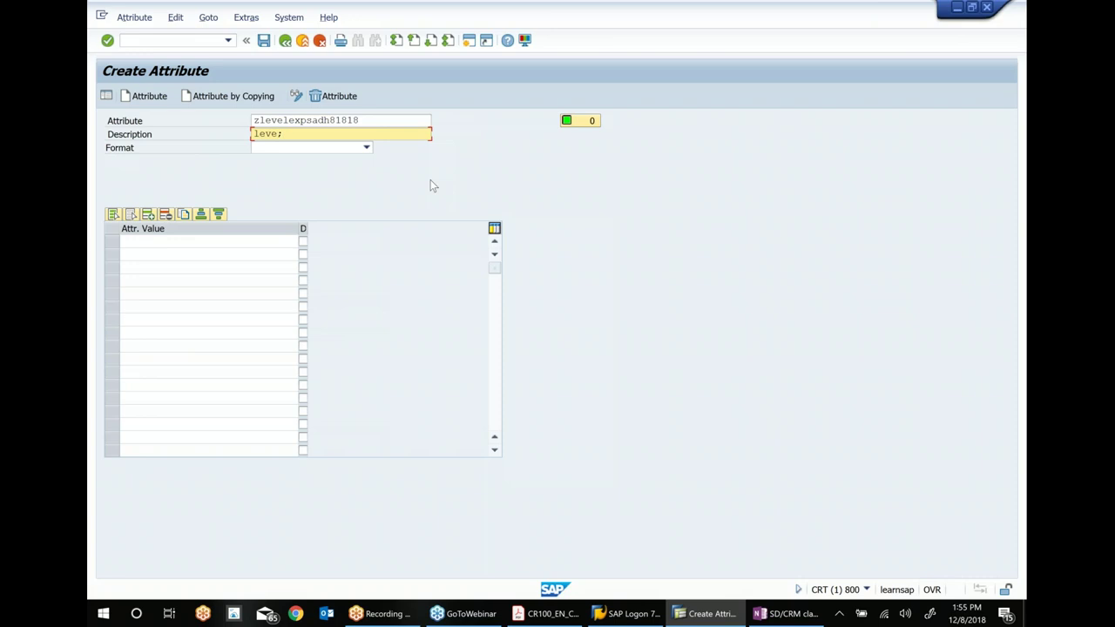
key("BackSpace")
type("l.expertise.sadh81818")
Set CHAR Characters format and 15 characters, checking expertise levels in the PDF and notes.
left_click(367, 147)
left_click(302, 162)
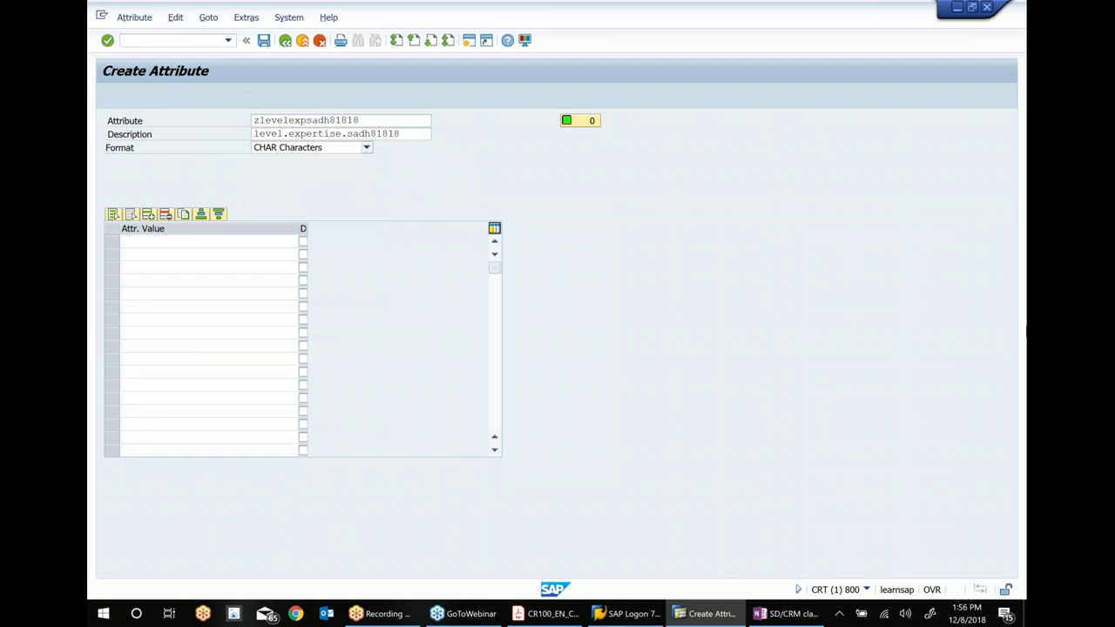
left_click(259, 162)
type("15")
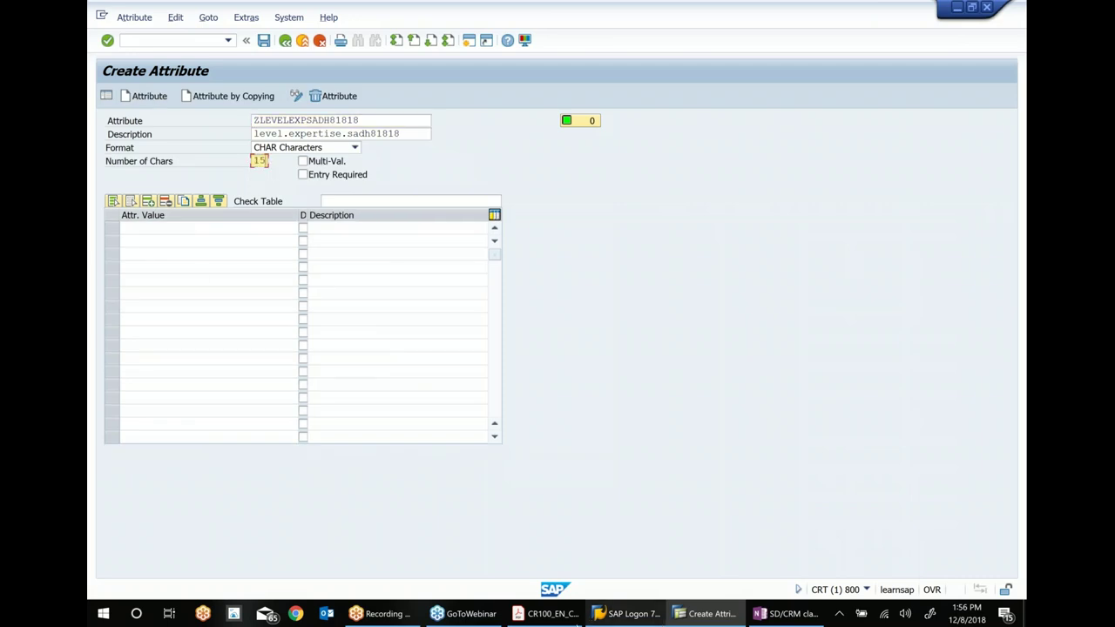
left_click(564, 615)
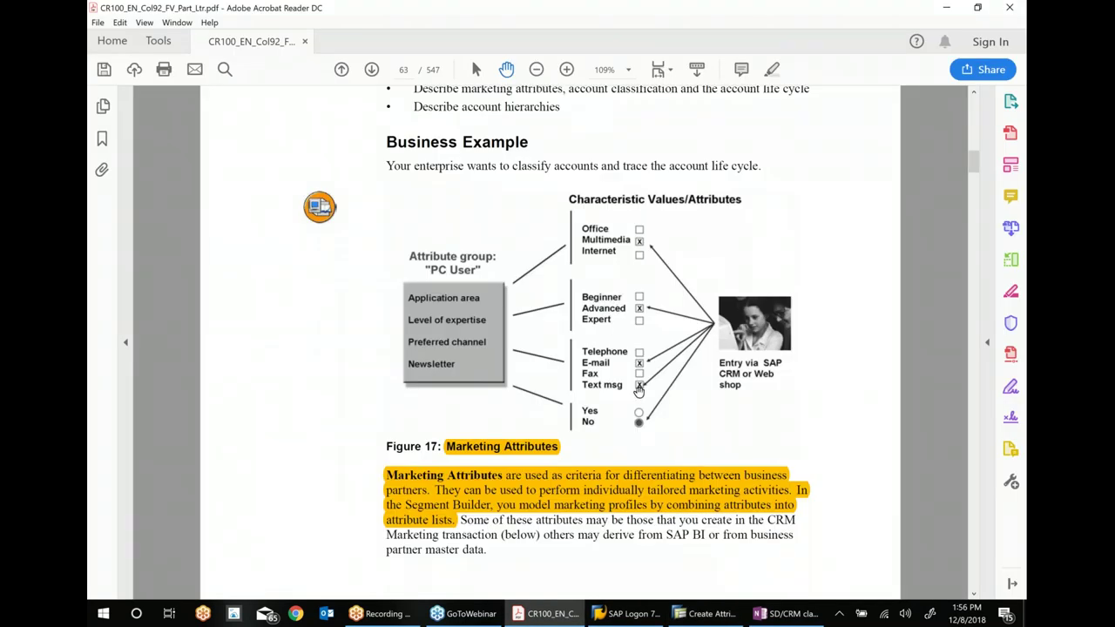
left_click(793, 614)
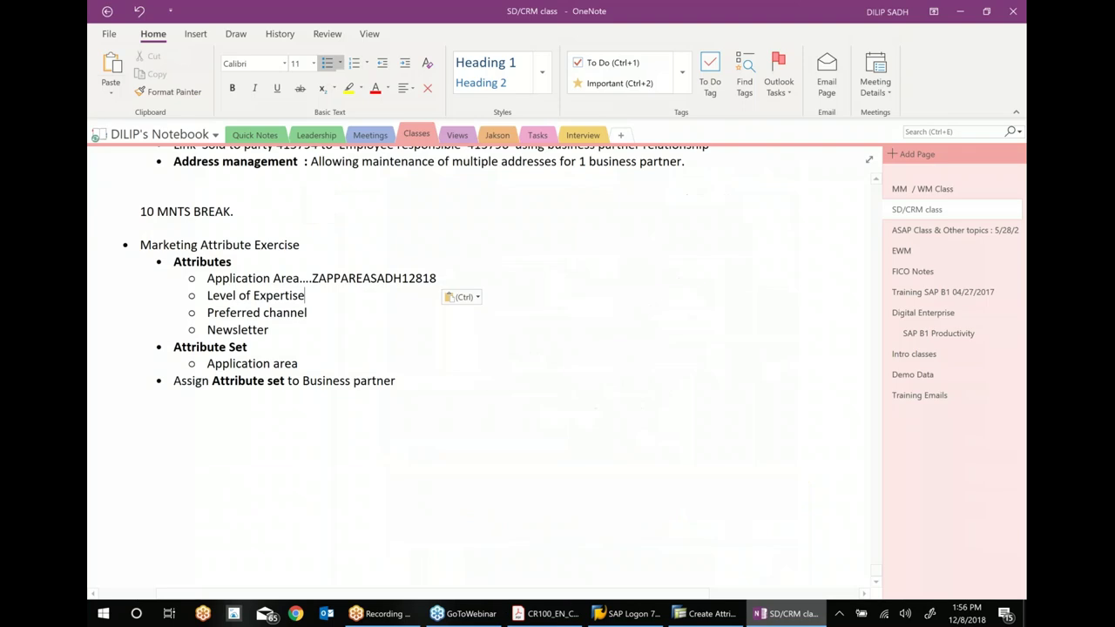
left_click(712, 614)
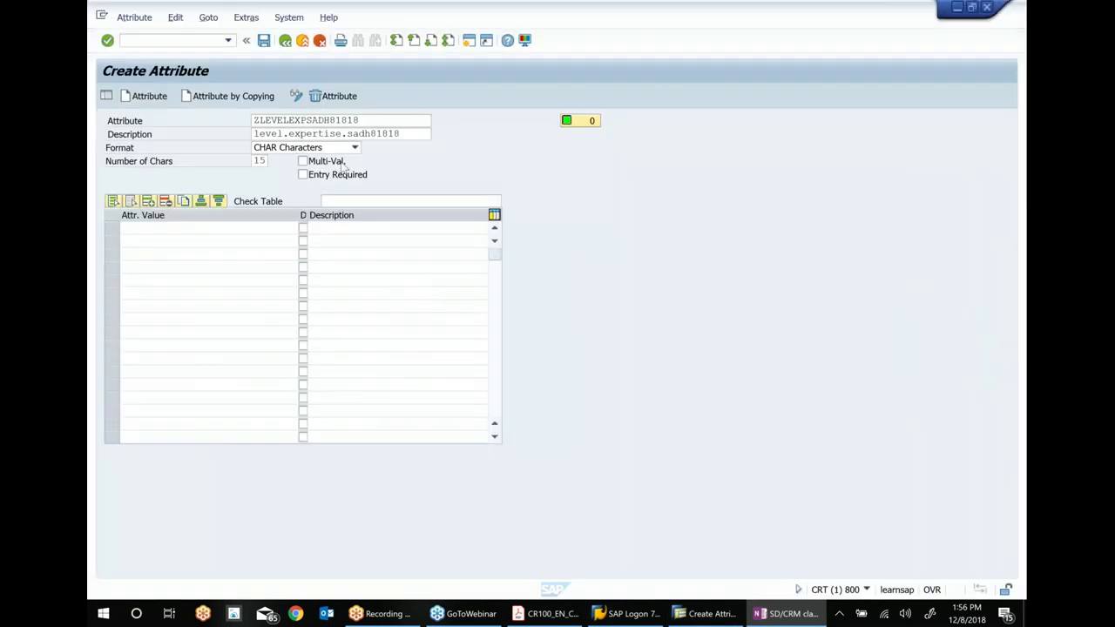
Enter values Beginner, Advance and Expert with matching descriptions.
left_click(204, 229)
type("Beginner")
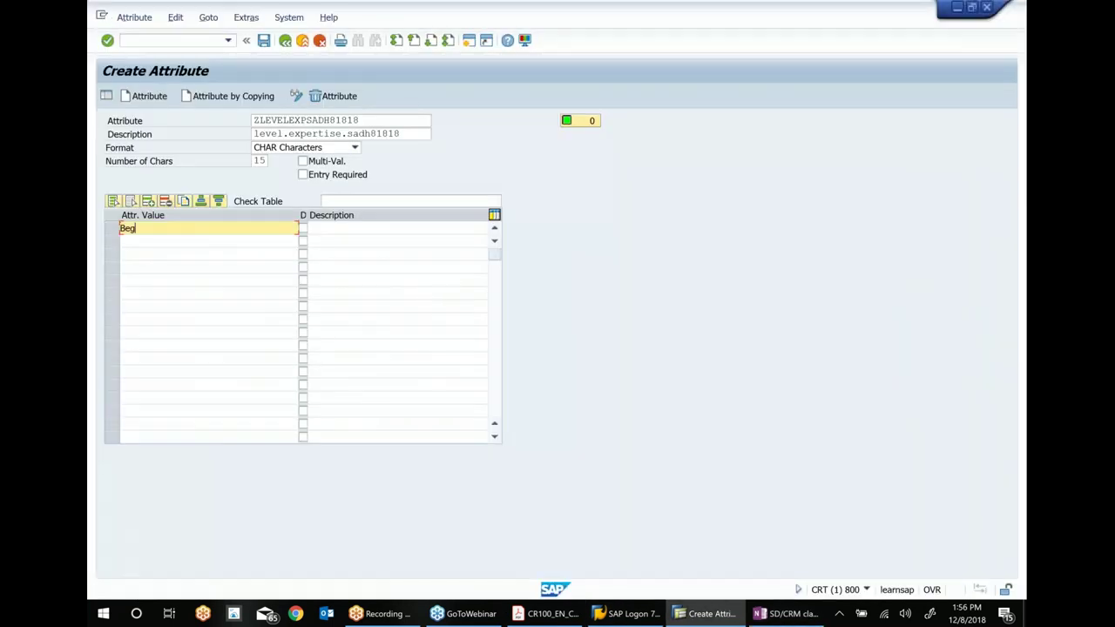
key("Tab")
key("Tab")
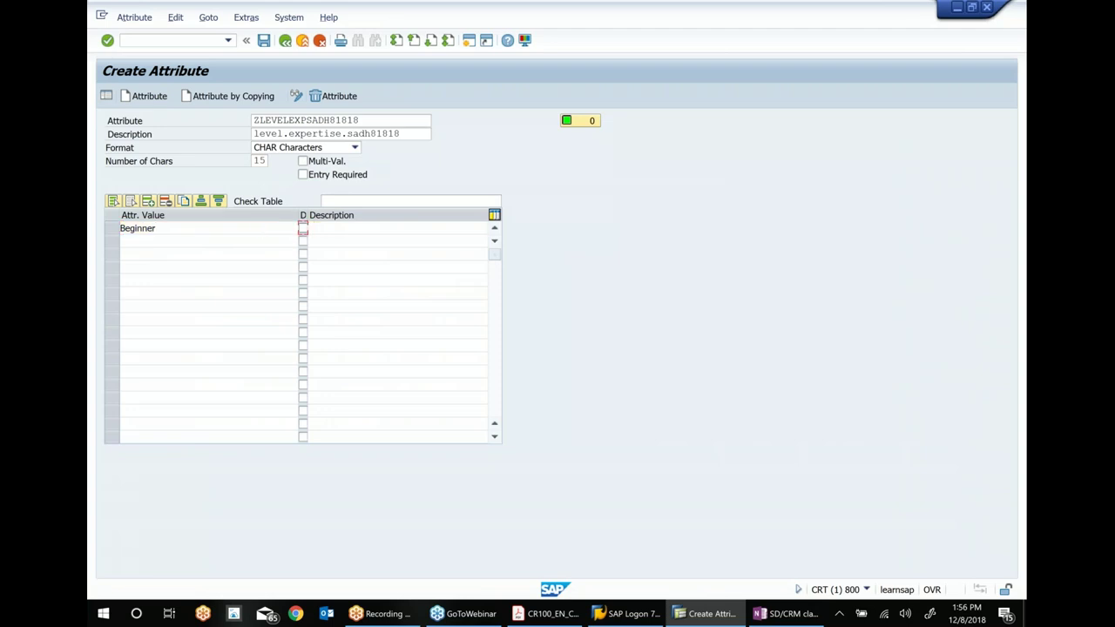
type("Beginner")
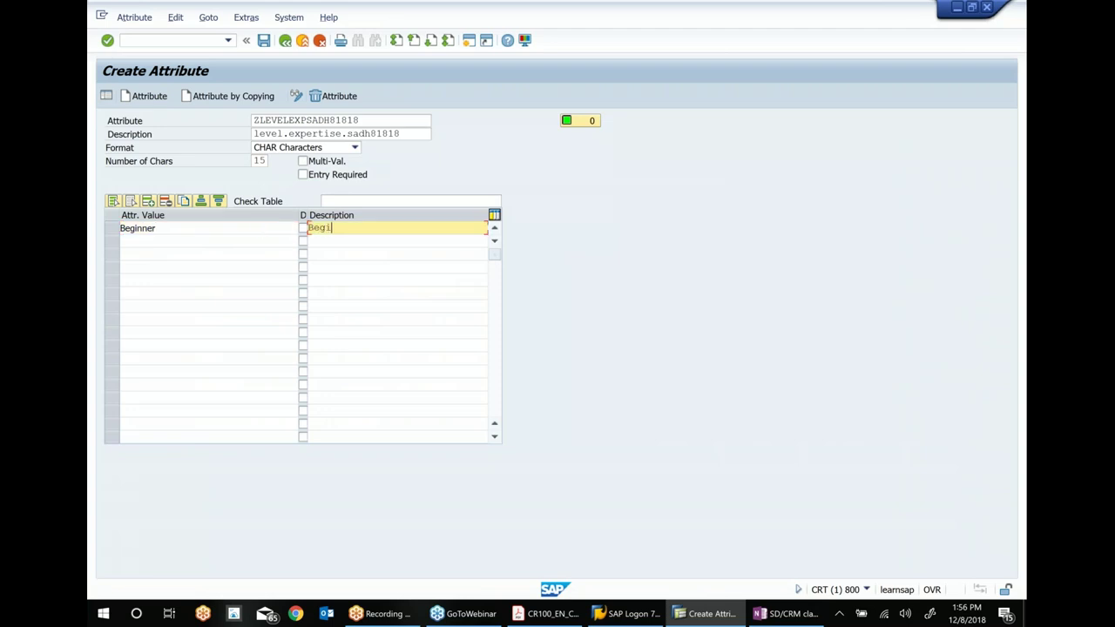
key("Tab")
type("A")
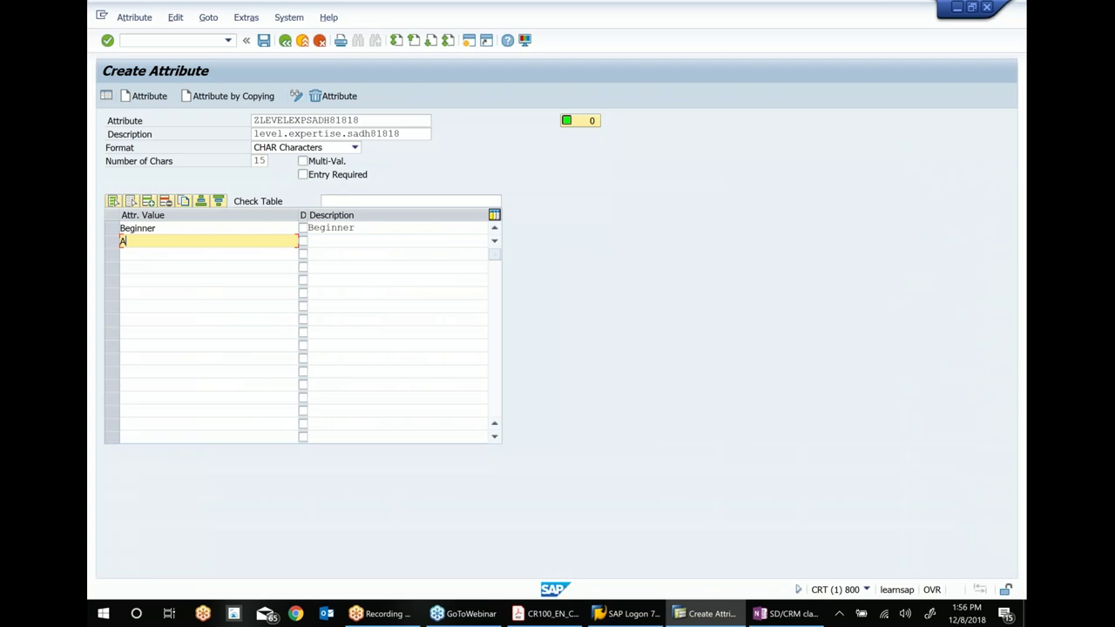
type("dvance")
key("Tab")
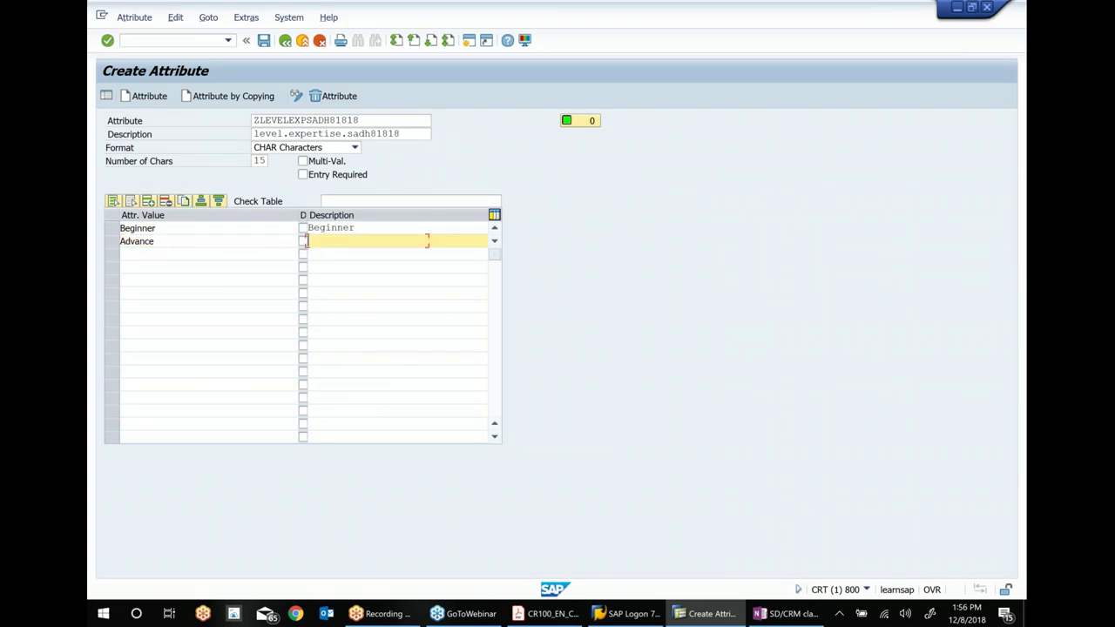
type("Advance")
key("Tab")
type("Exper")
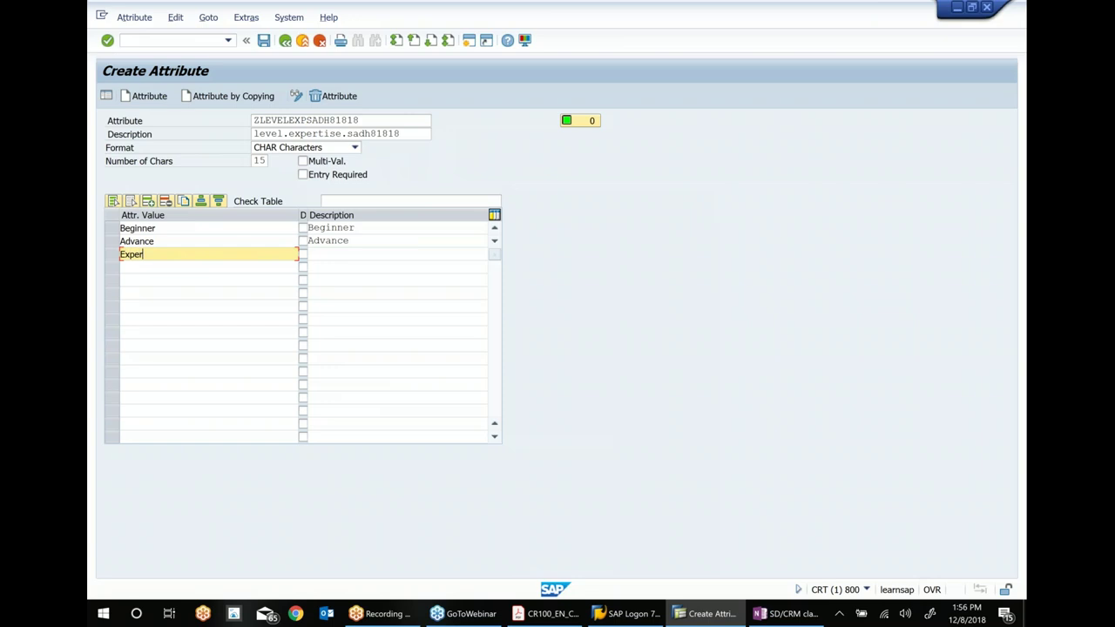
type("t")
key("Tab")
type("E")
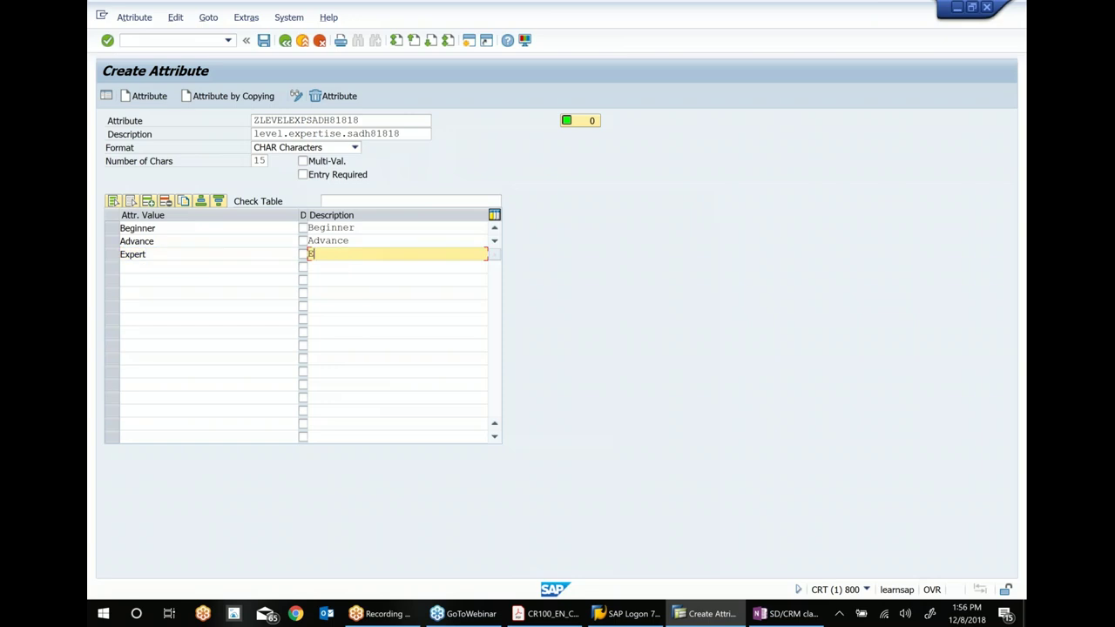
type("xpert")
Save attribute ZLEVELEXPSADH81818 and check the course PDF for the next attribute.
left_click(262, 41)
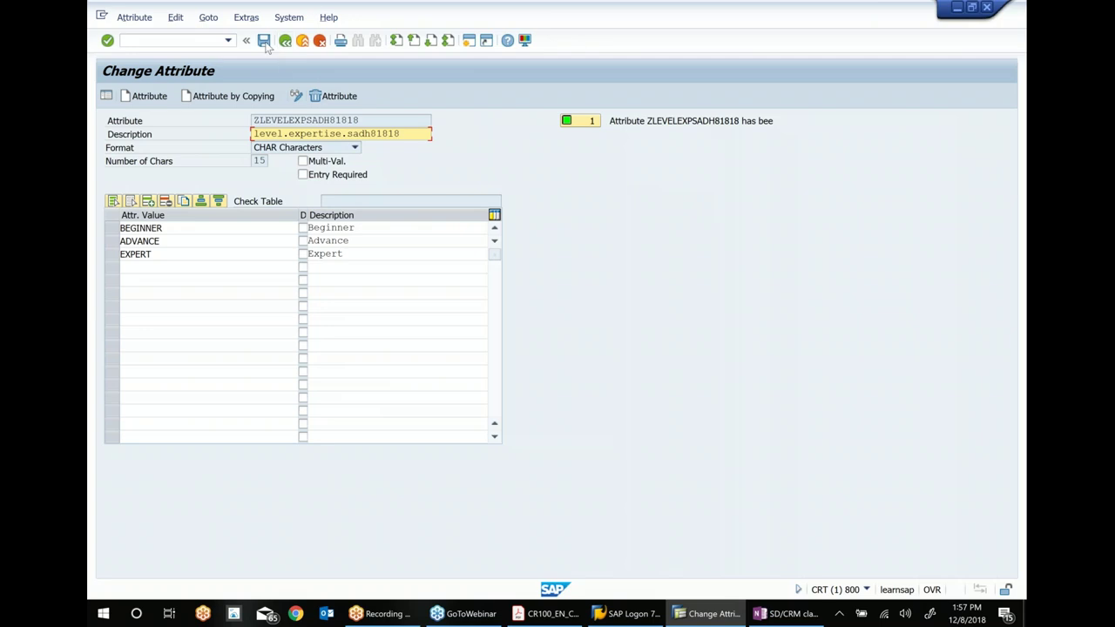
left_click(264, 41)
left_click(547, 613)
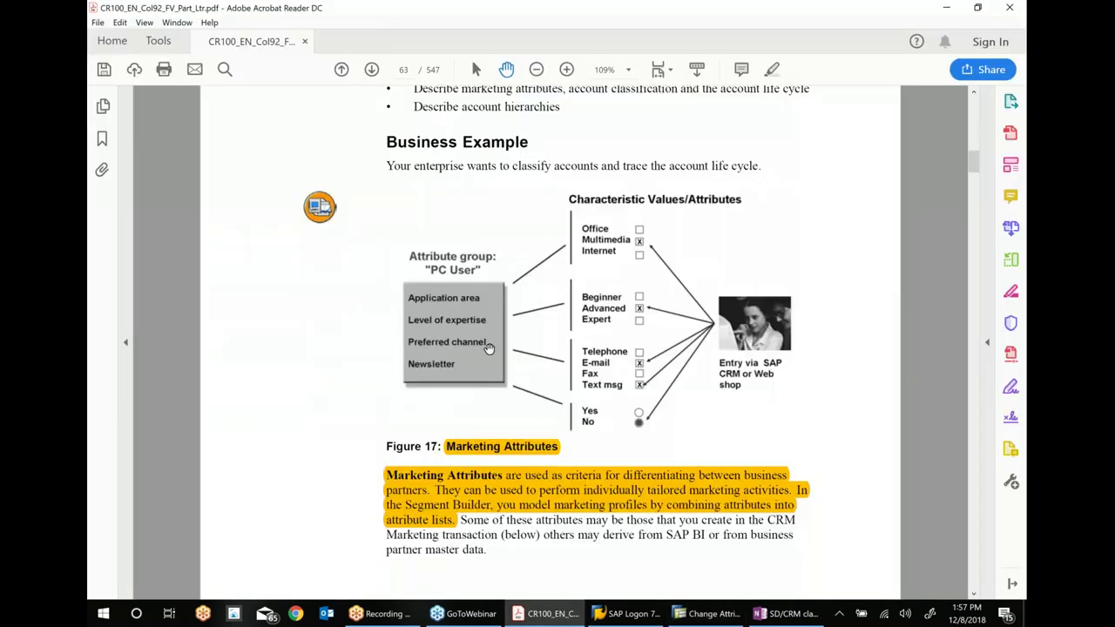
left_click(712, 614)
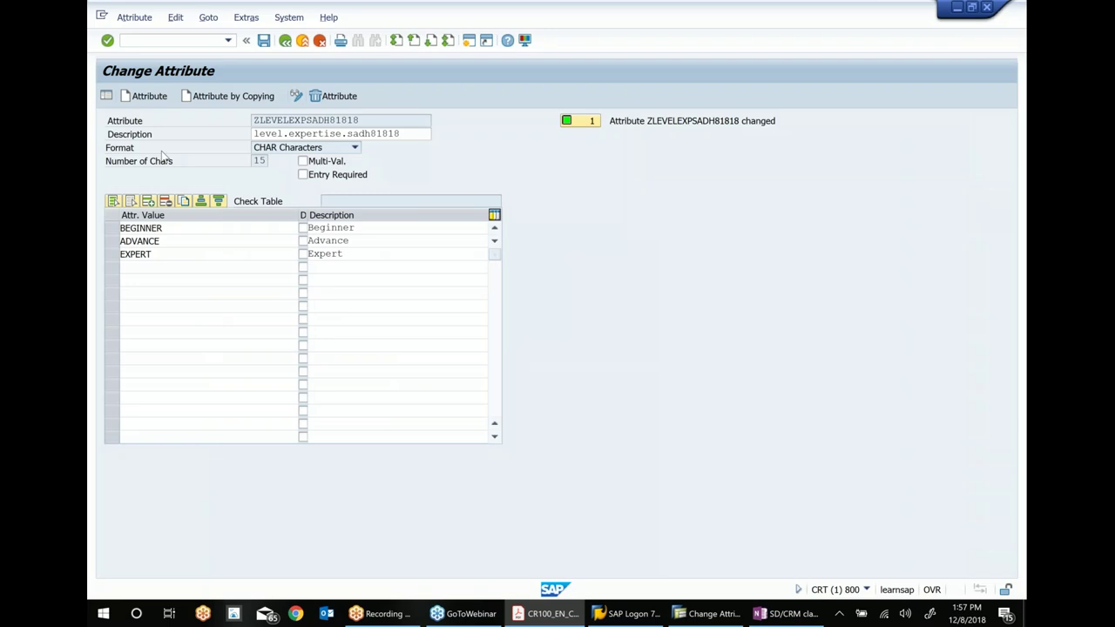
Create attribute ZPREFCHANNELSADH81818 and type its description Preferred.channel.sadh81818.
left_click(147, 95)
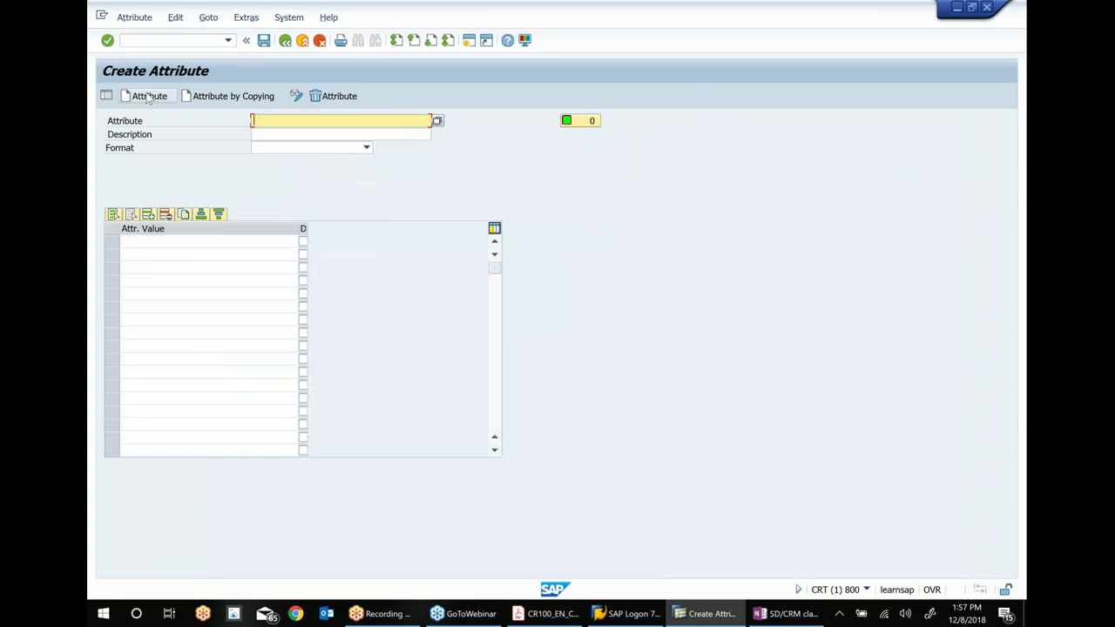
type("zpre")
type("fchannelsadh81818")
key("Tab")
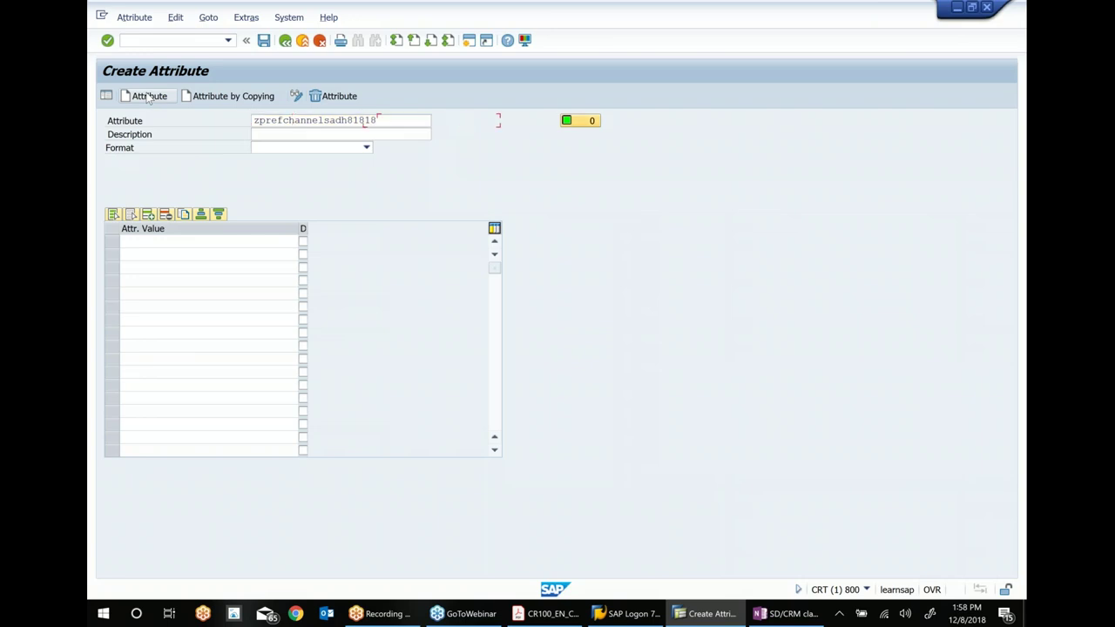
type("Freferr")
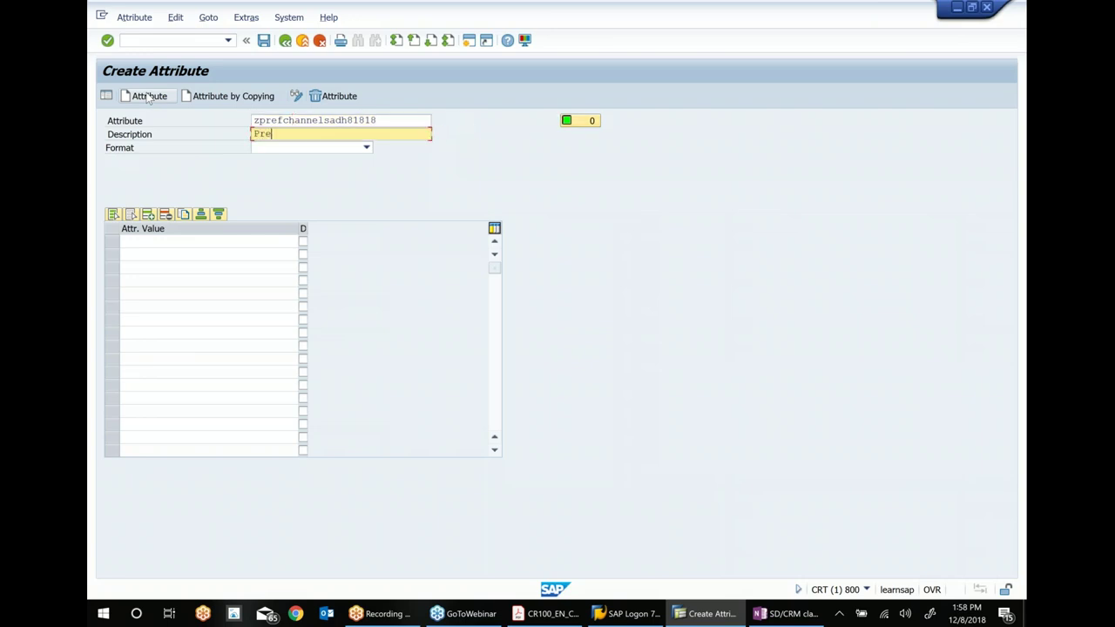
type("ed.channel.sadh81818")
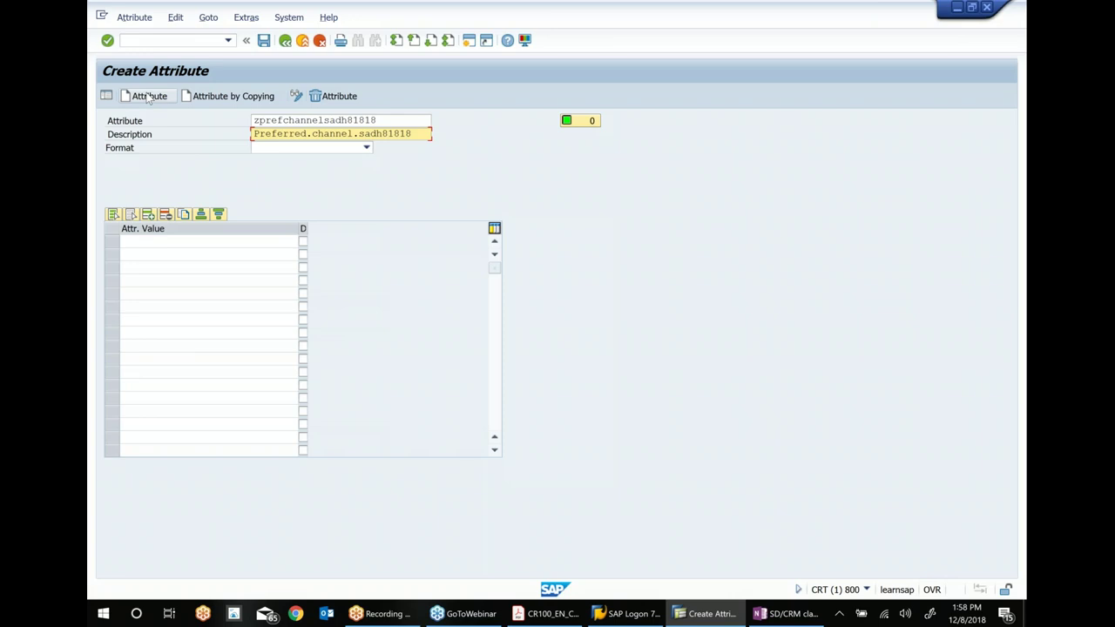
Give the preferred-channel attribute CHAR Characters format, 15 characters and multiple values.
left_click(366, 149)
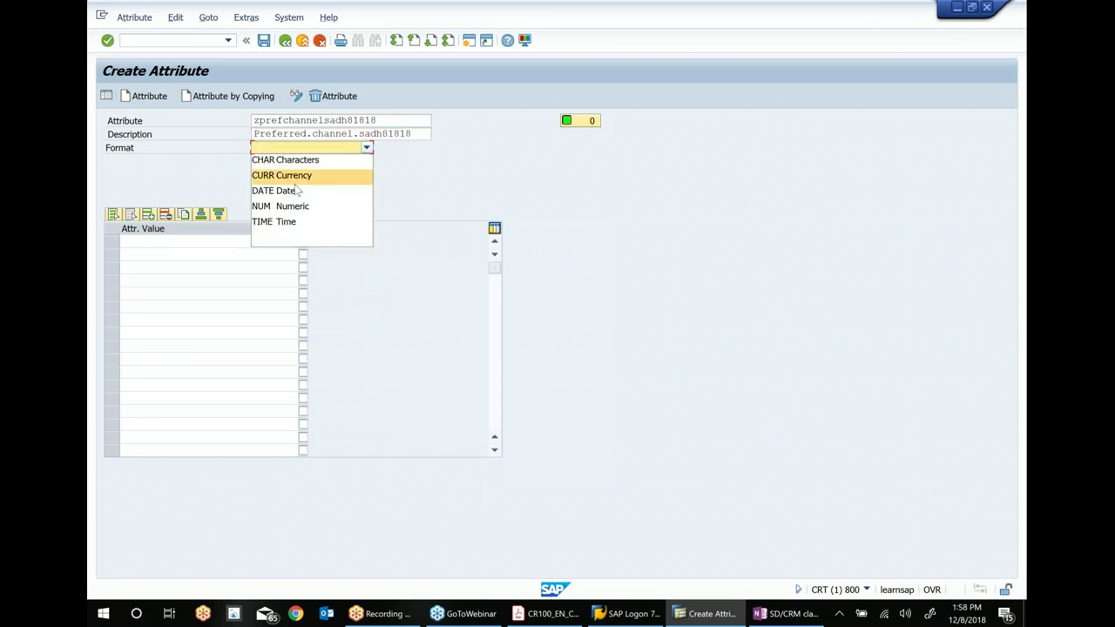
left_click(289, 160)
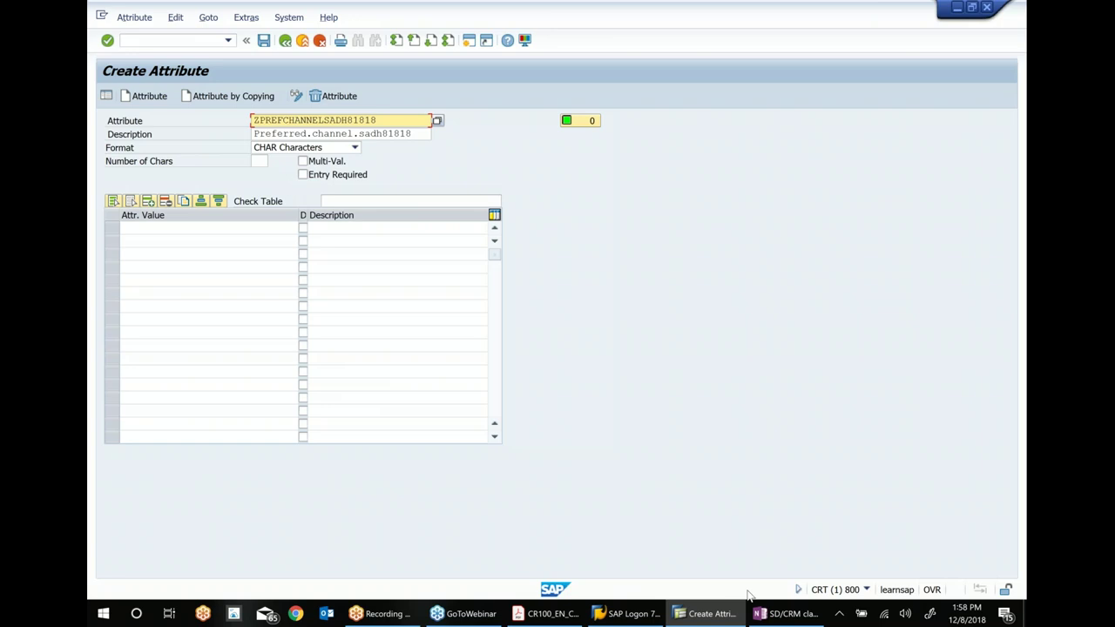
left_click(547, 613)
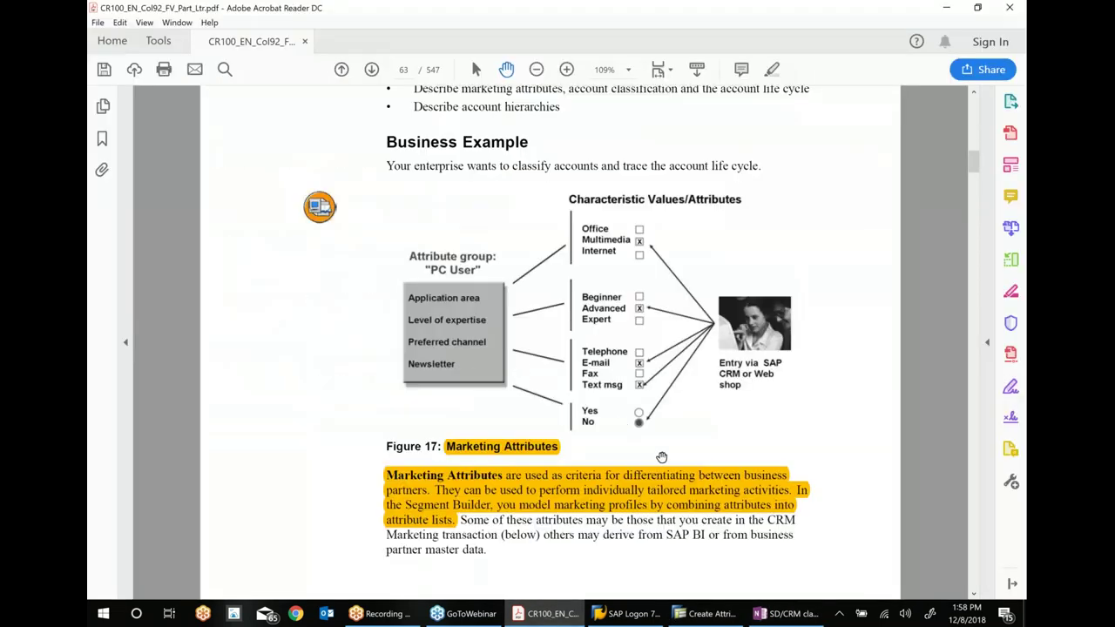
left_click(787, 615)
left_click(707, 613)
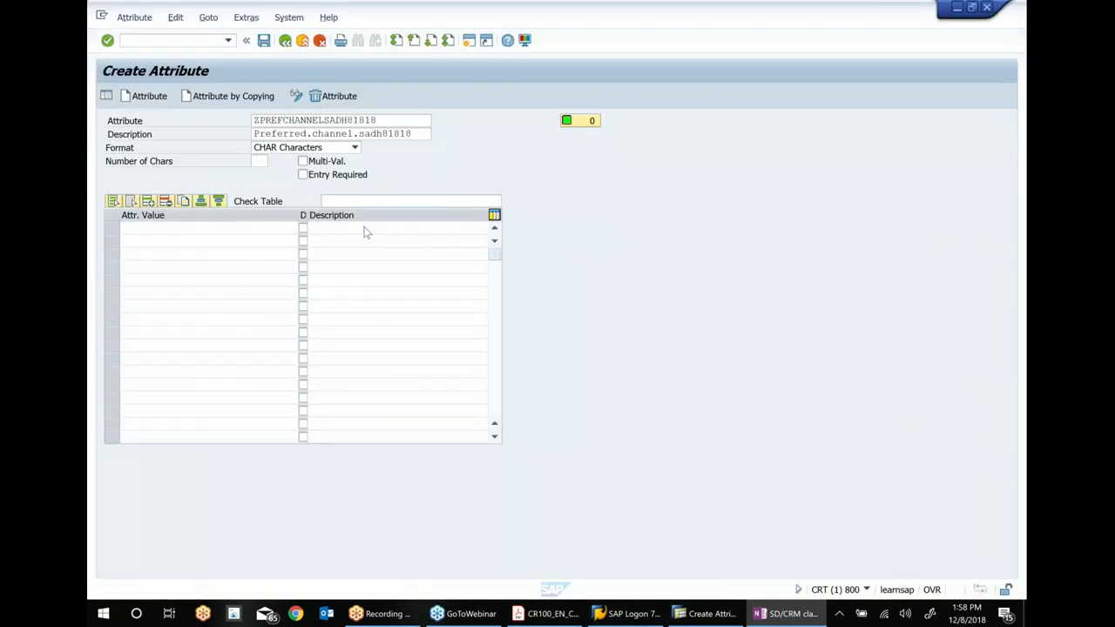
left_click(259, 161)
type("15")
left_click(302, 161)
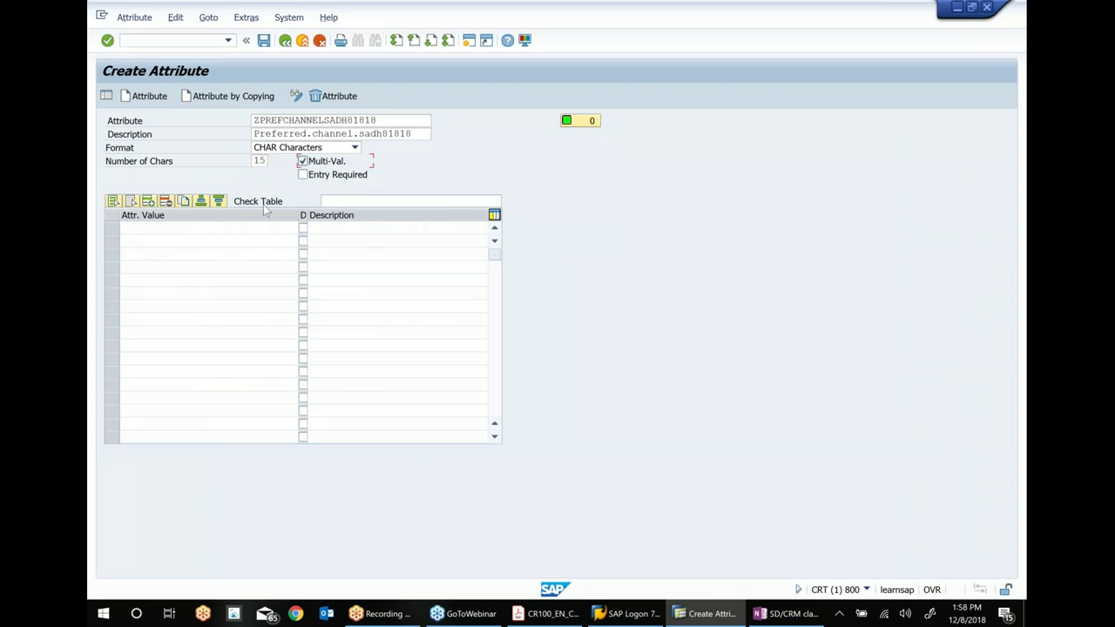
Enter values Telephone and Email with matching descriptions.
left_click(193, 228)
type("Telephone")
key("Tab")
key("Tab")
type("Telephone")
key("Tab")
type("exp")
key("BackSpace")
key("BackSpace")
key("BackSpace")
type("Email")
key("Tab")
type("Email")
key("Return")
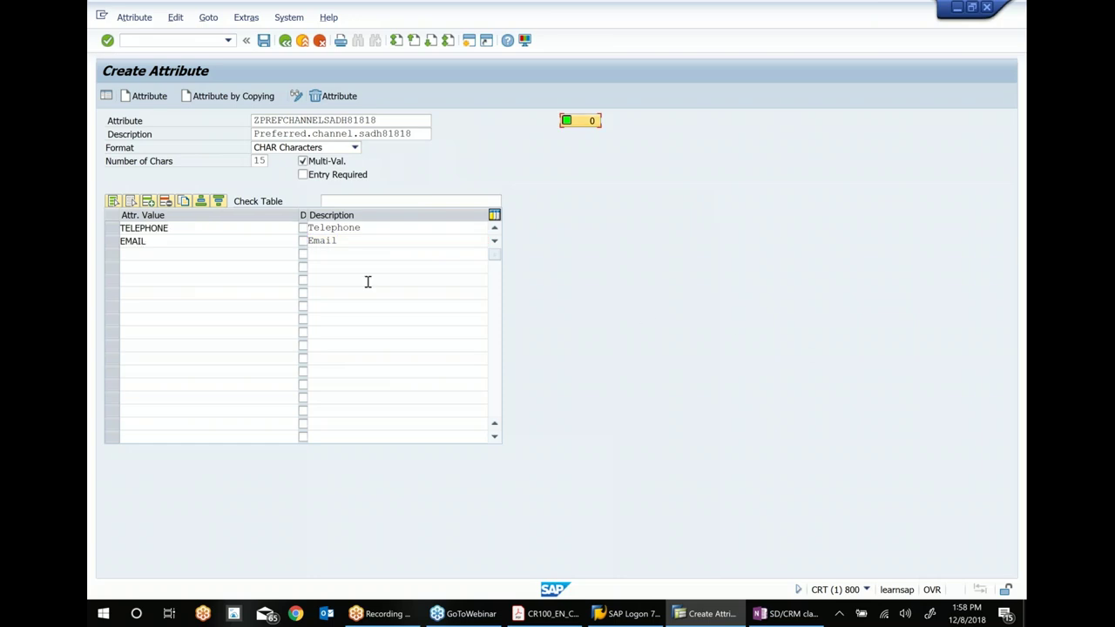
Add the SMS value with description SMS, then review the class notes and course PDF.
left_click(192, 265)
left_click(175, 254)
type("SMS")
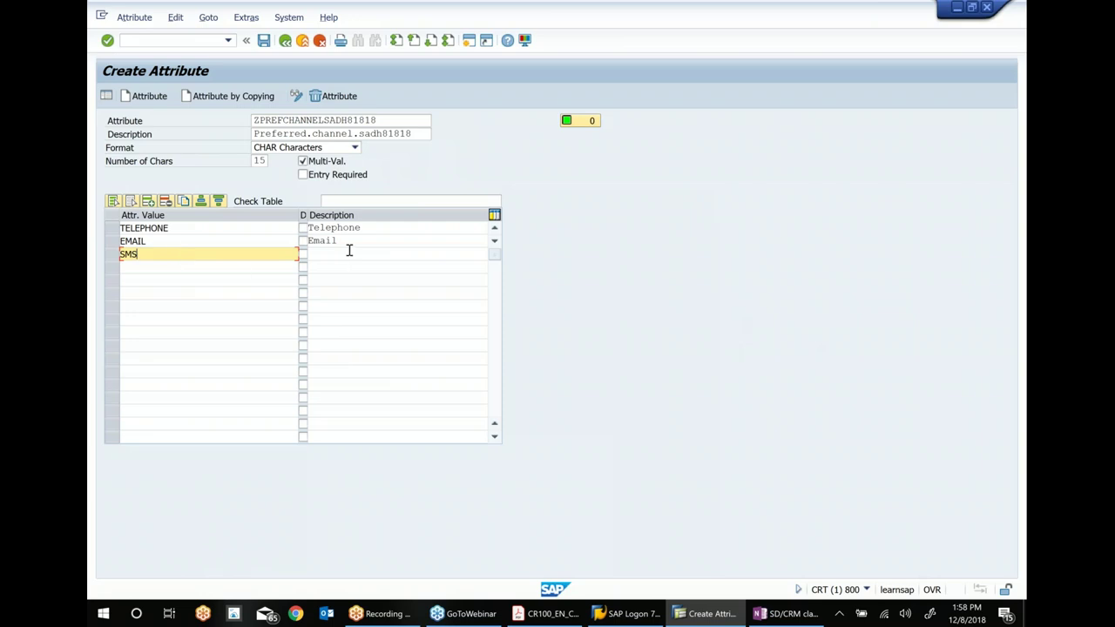
left_click(348, 253)
type("SMS")
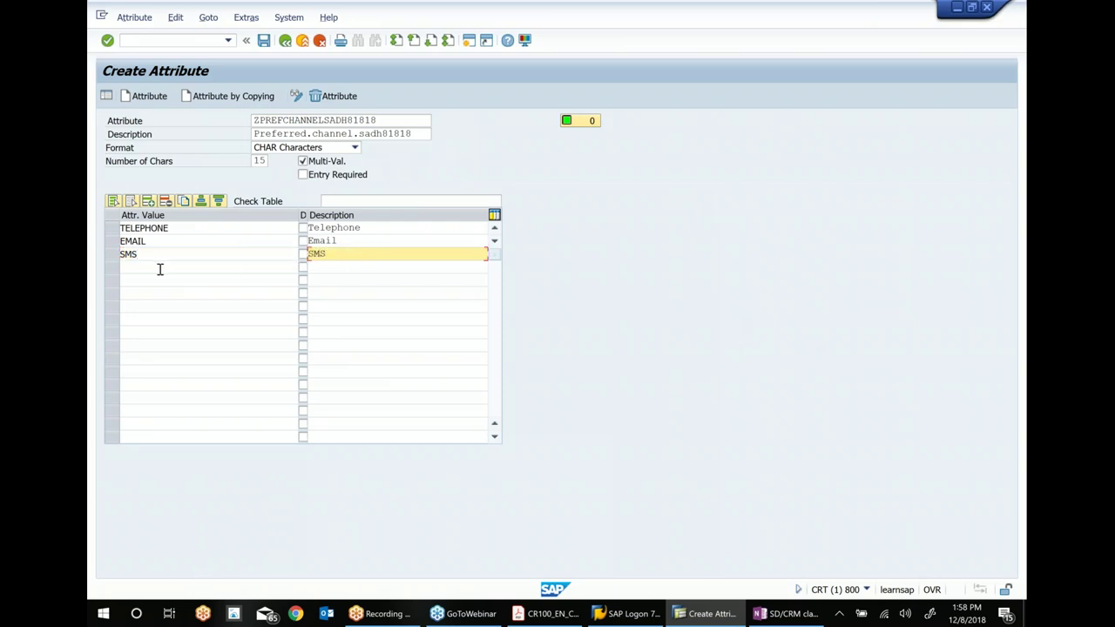
left_click(132, 268)
left_click(788, 613)
left_click(547, 613)
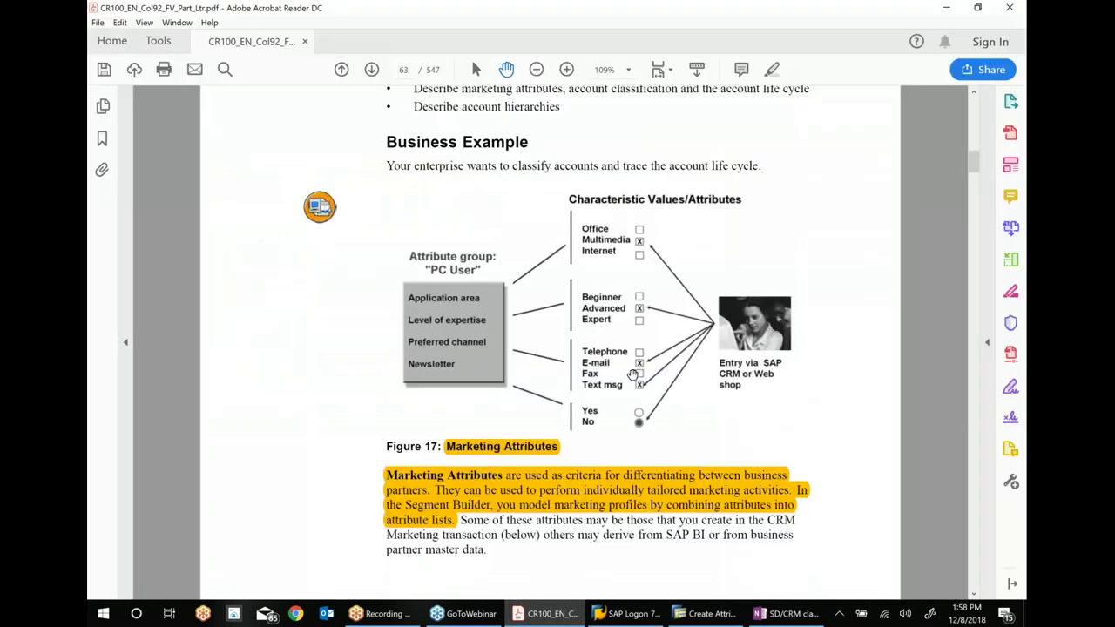
left_click(768, 612)
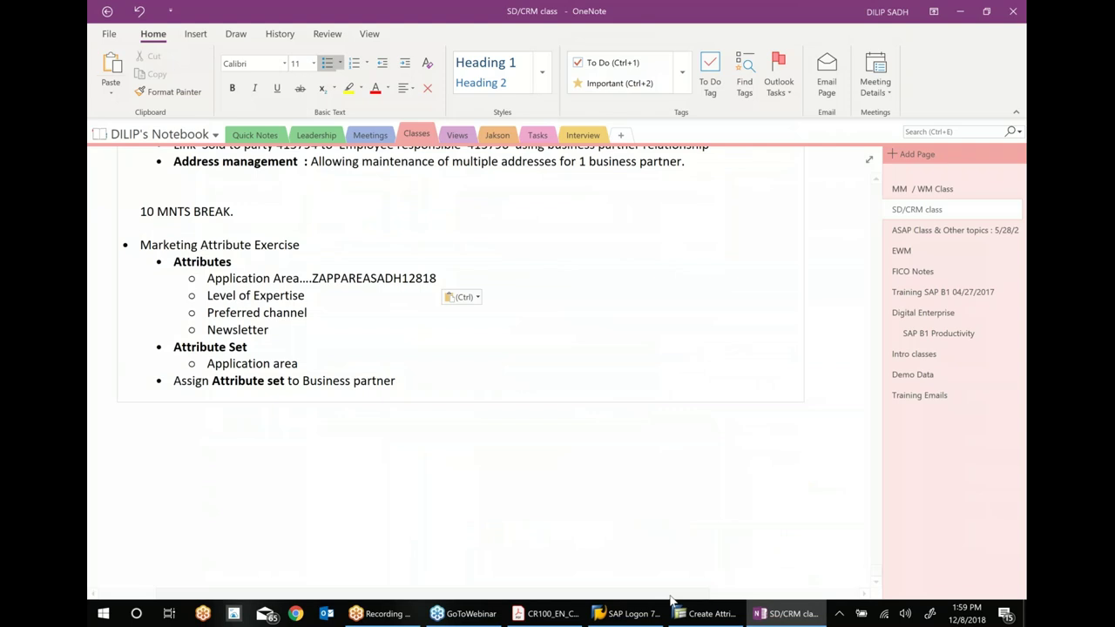
left_click(708, 614)
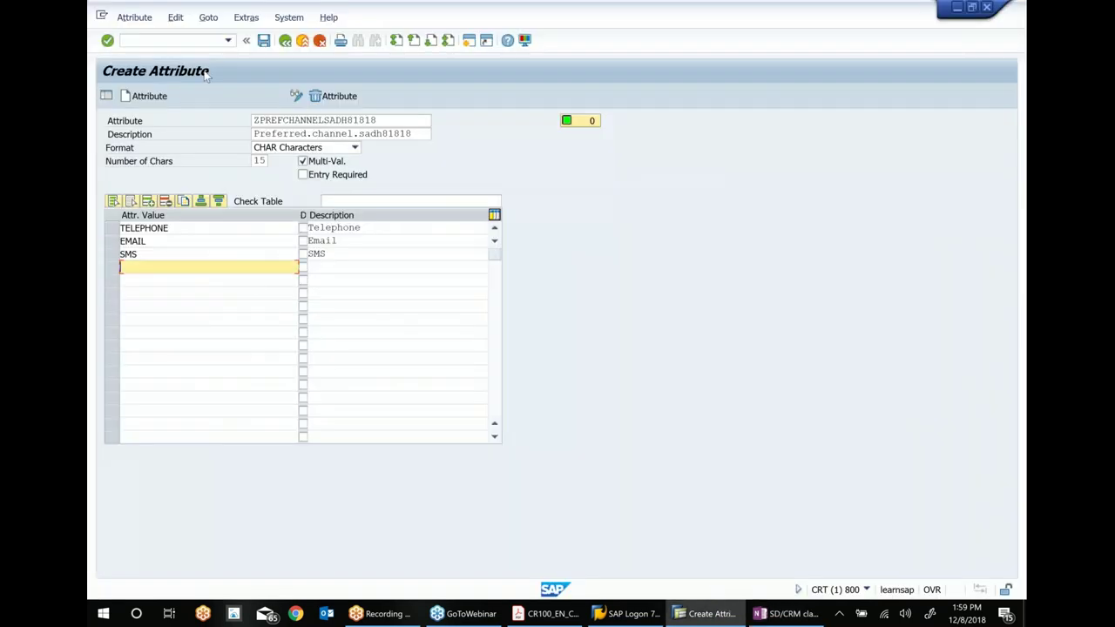
Save the preferred channel attribute and select its ID ZPREFCHANNELSADH81818.
left_click(267, 42)
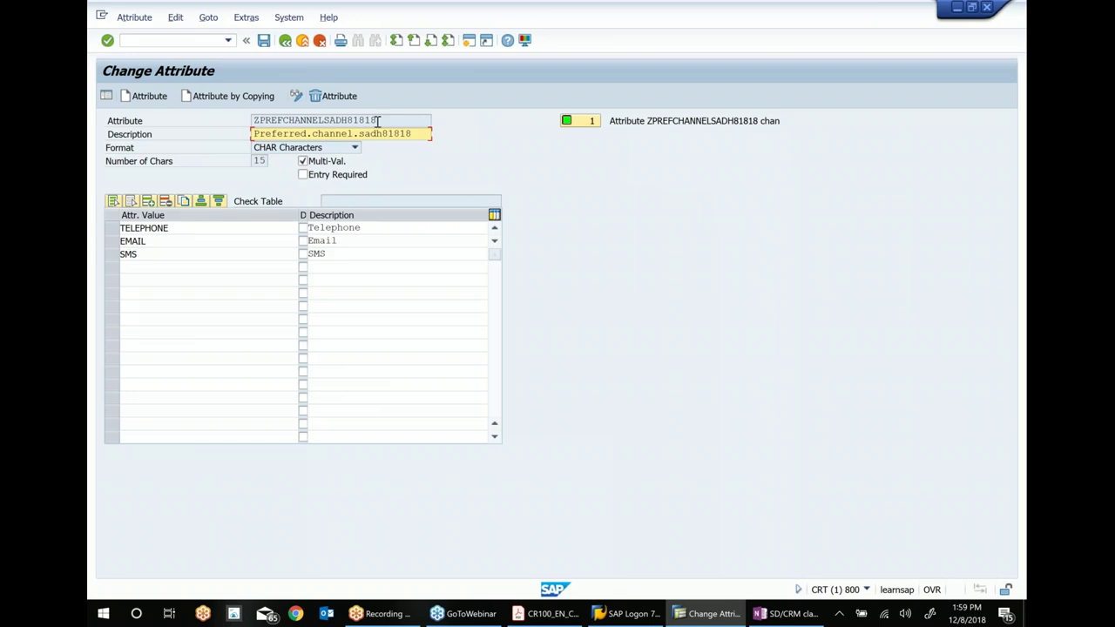
left_click(280, 120)
double_click(279, 120)
key("ctrl+c")
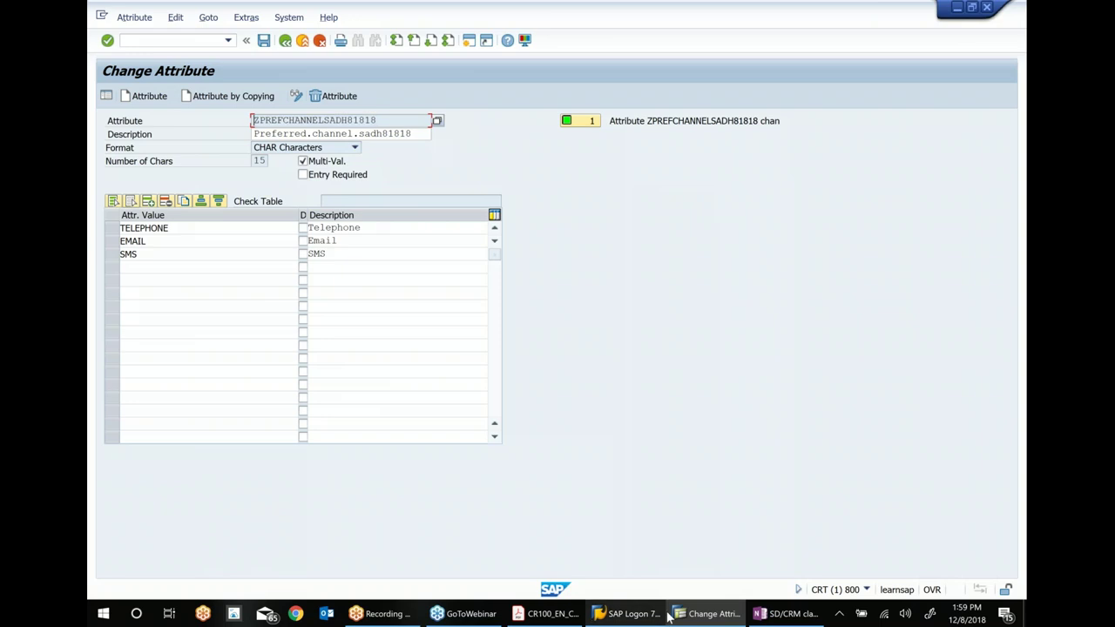
Note ZPREFCHANNELSADH81818 beside Preferred channel in OneNote, then go back to Maintain Attributes.
left_click(784, 614)
left_click(341, 315)
type("....")
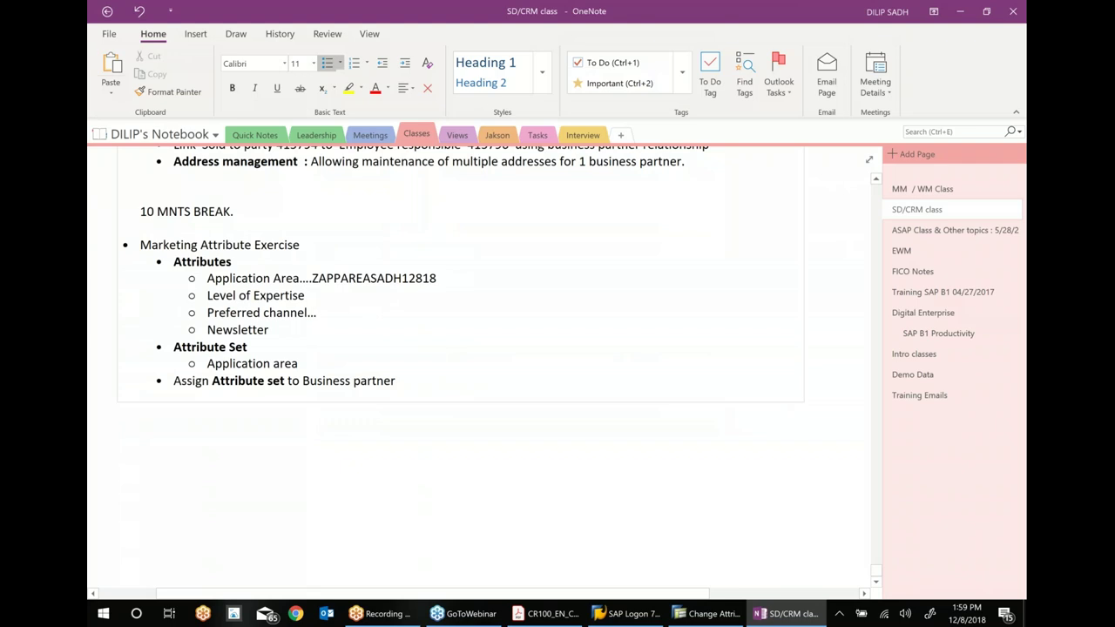
key("ctrl+v")
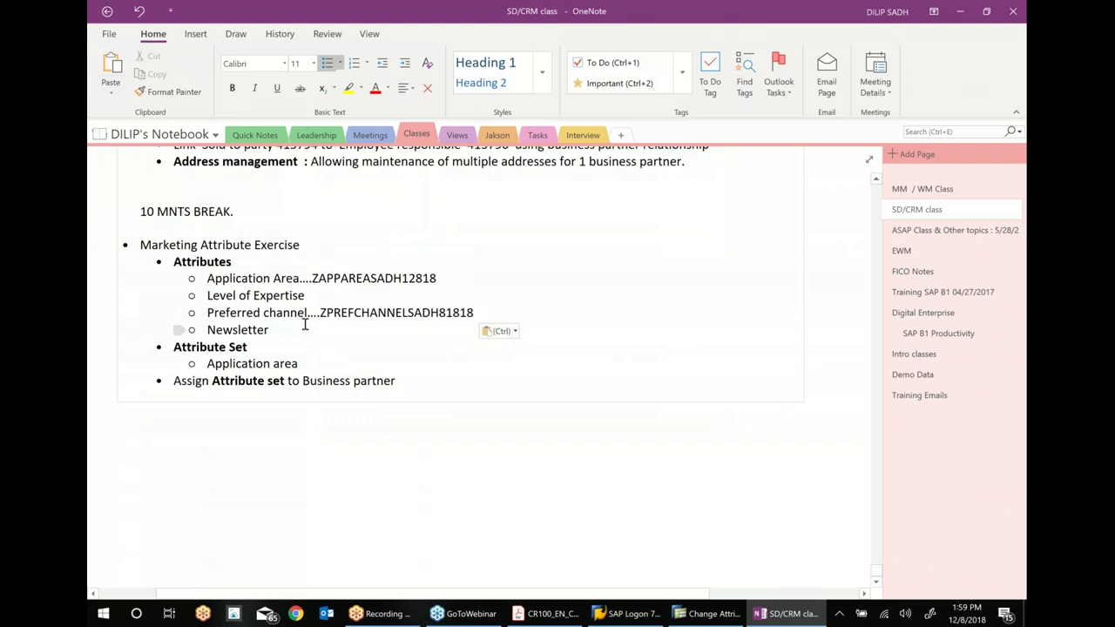
left_click(707, 613)
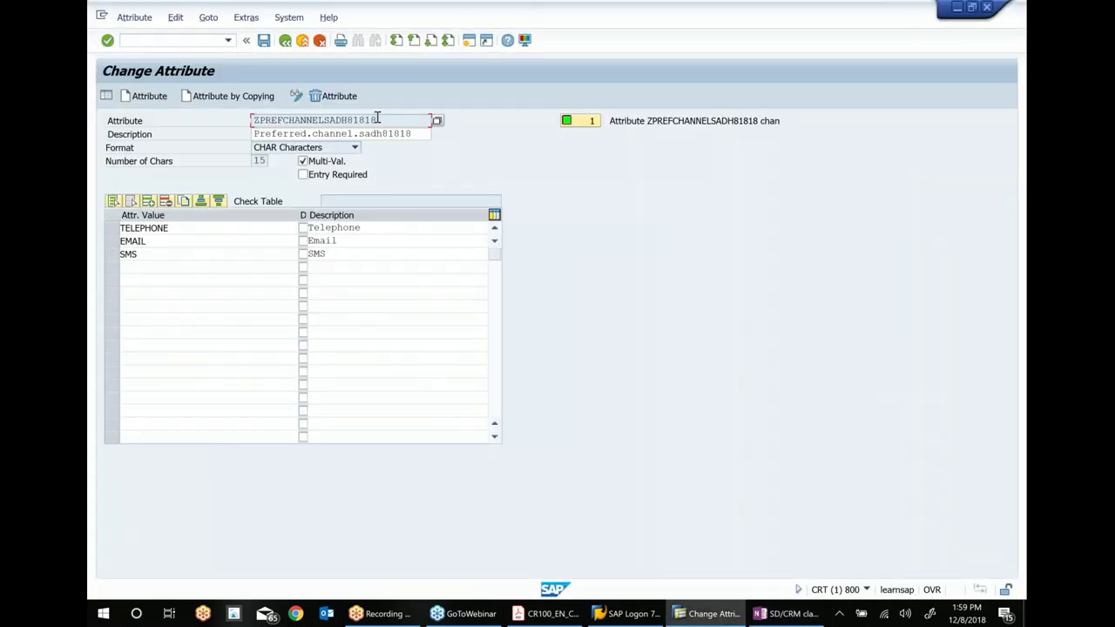
left_click(285, 41)
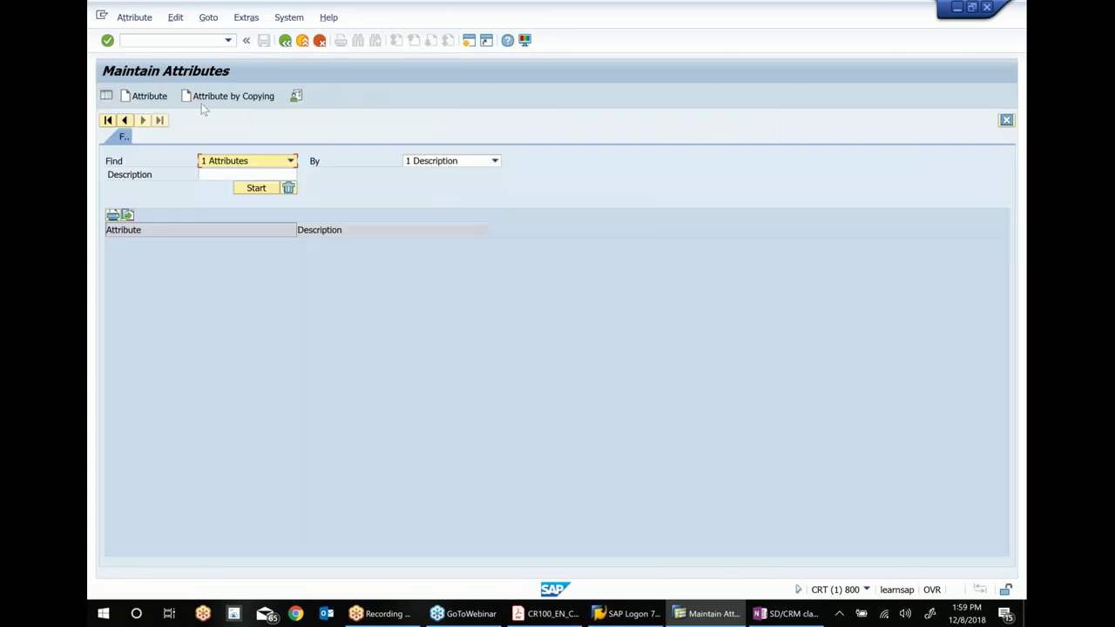
left_click(158, 95)
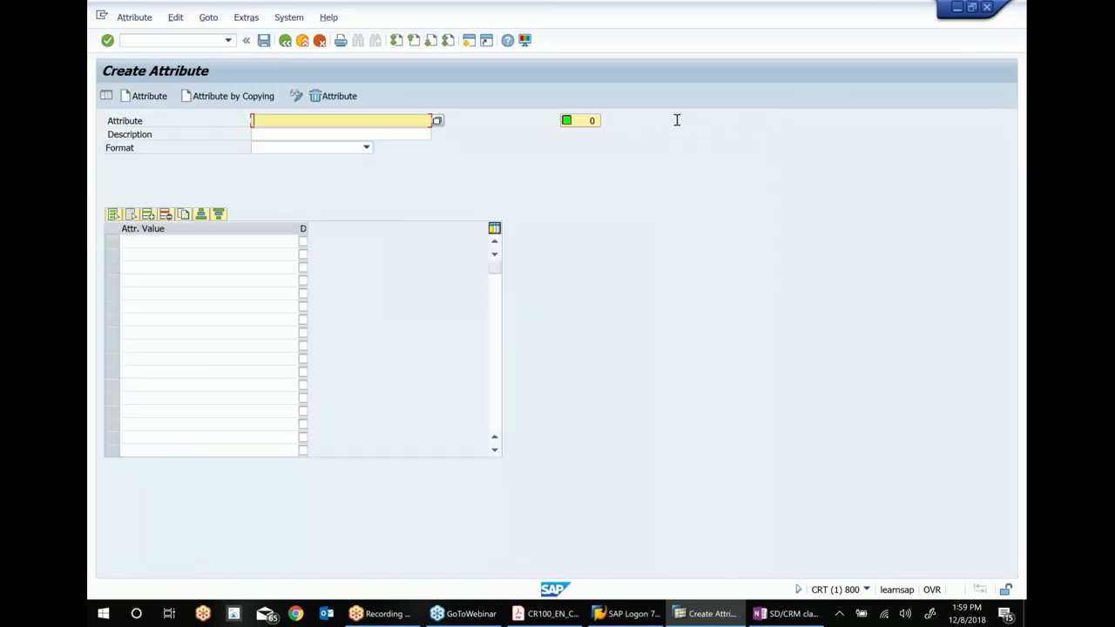
key("Down")
key("Down")
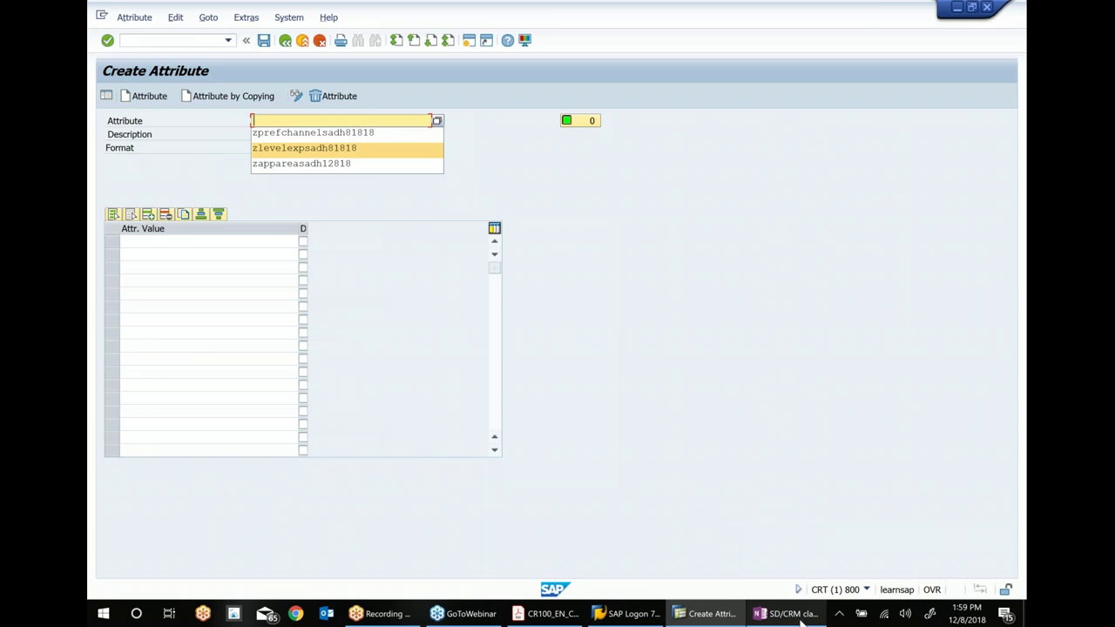
left_click(787, 613)
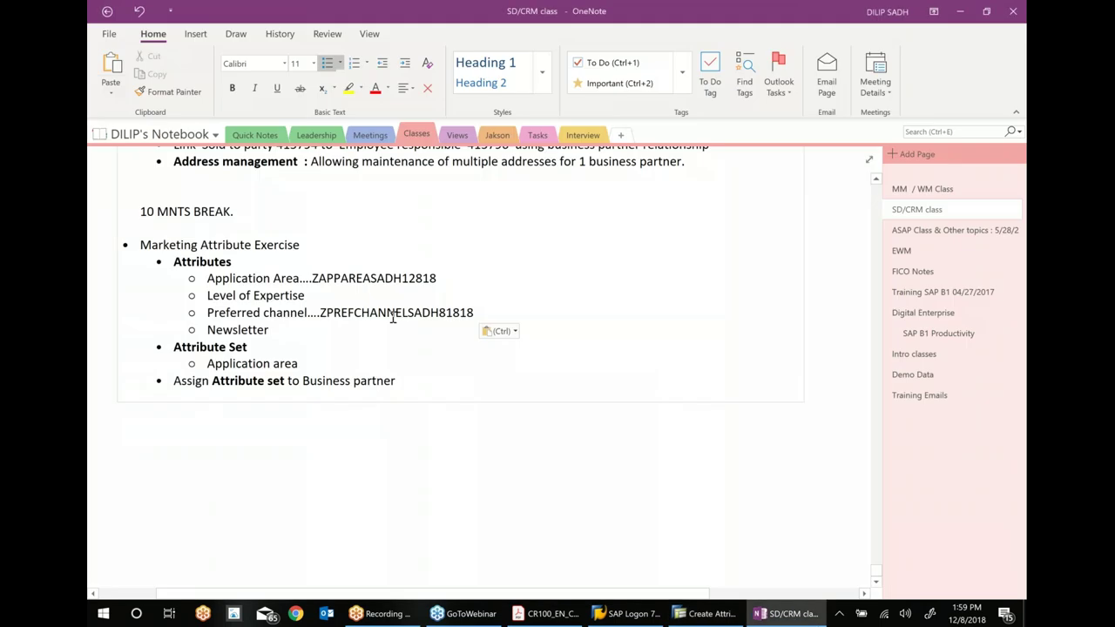
left_click(705, 613)
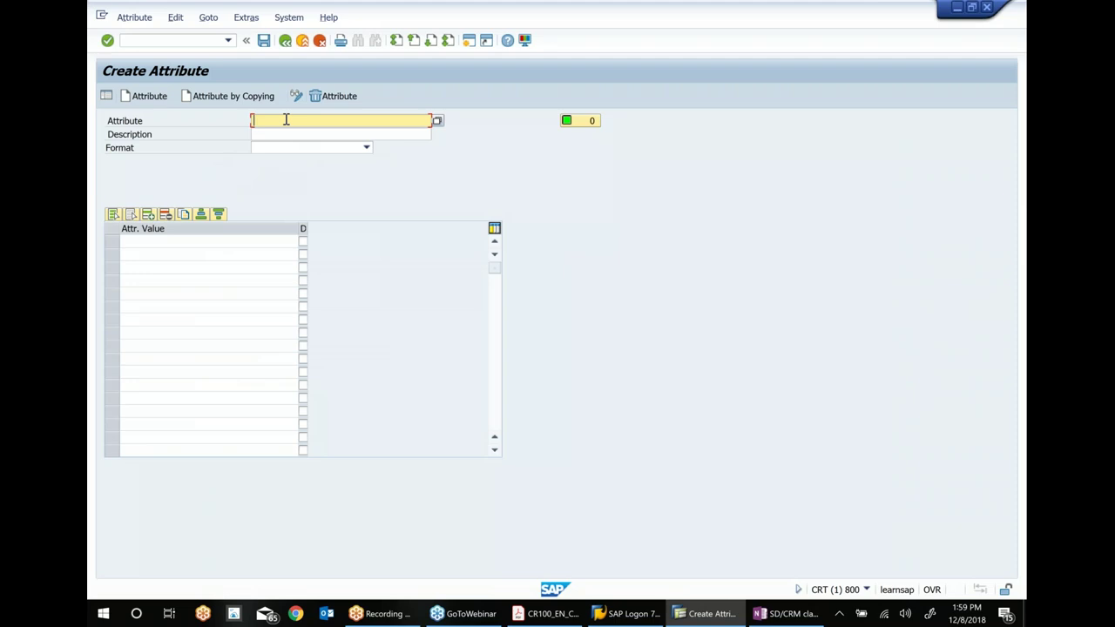
left_click(287, 119)
left_click(301, 148)
left_click_drag(364, 121, 168, 103)
key("ctrl+c")
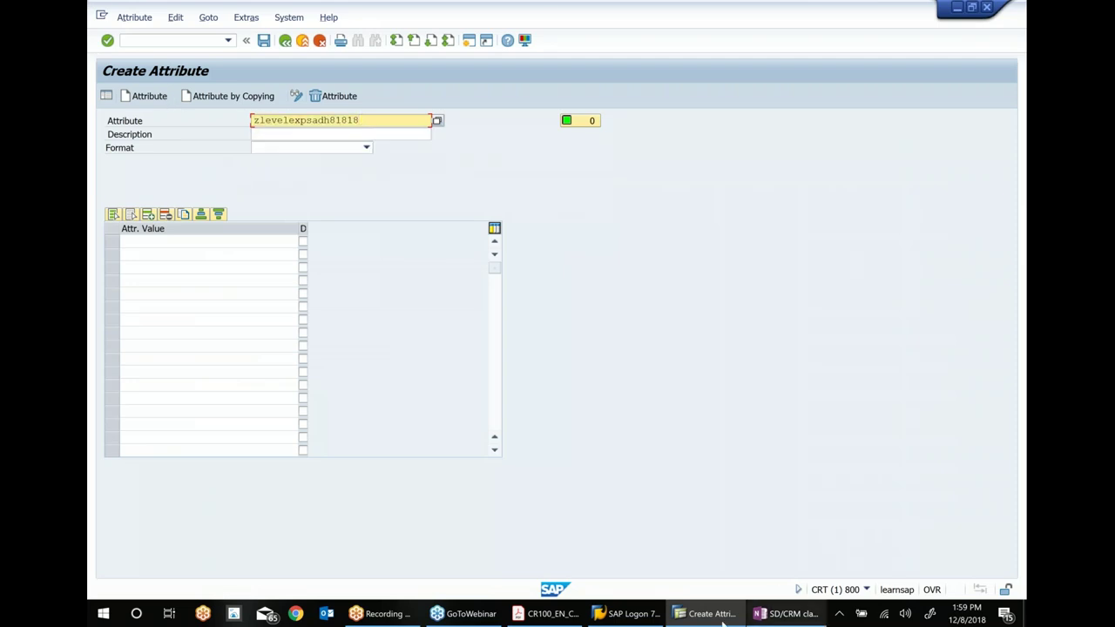
Paste zlevelexpsadh81818 after the Level of Expertise line in the OneNote notes.
left_click(786, 613)
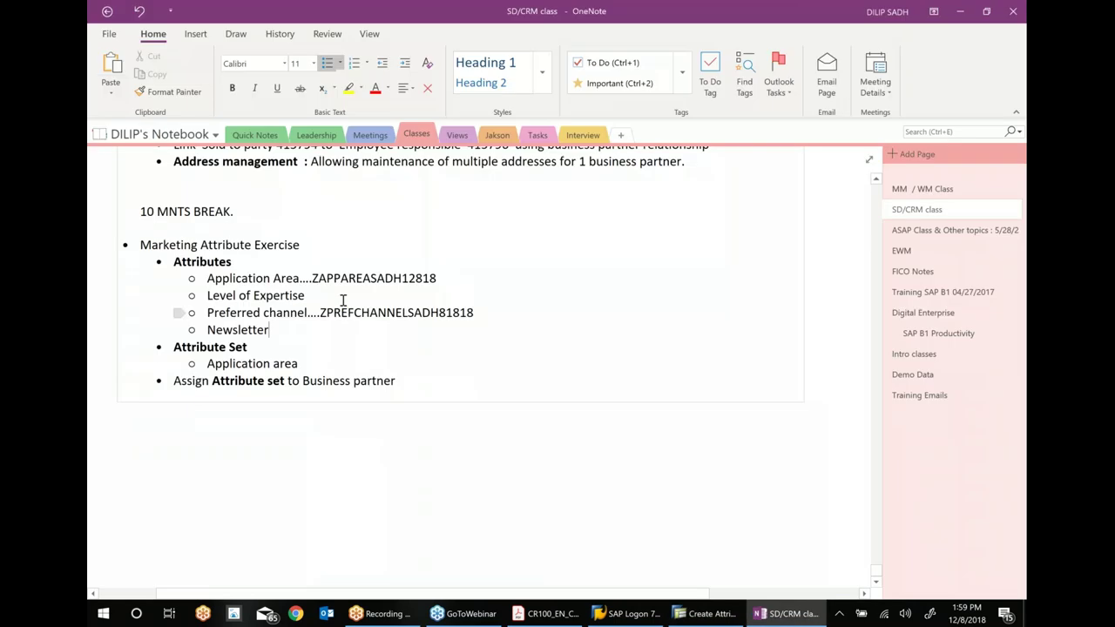
left_click(343, 296)
type("....")
key("ctrl+v")
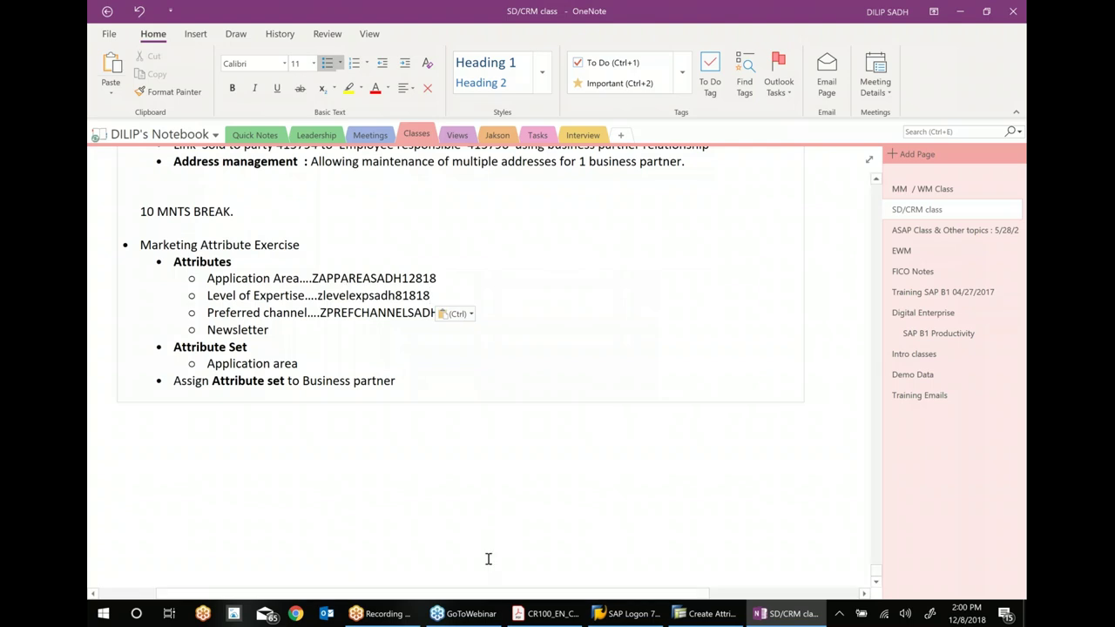
Open a fresh Create Attribute screen, discarding the unsaved ZLEVELEXPSADH81818 entry.
mouse_move(544, 613)
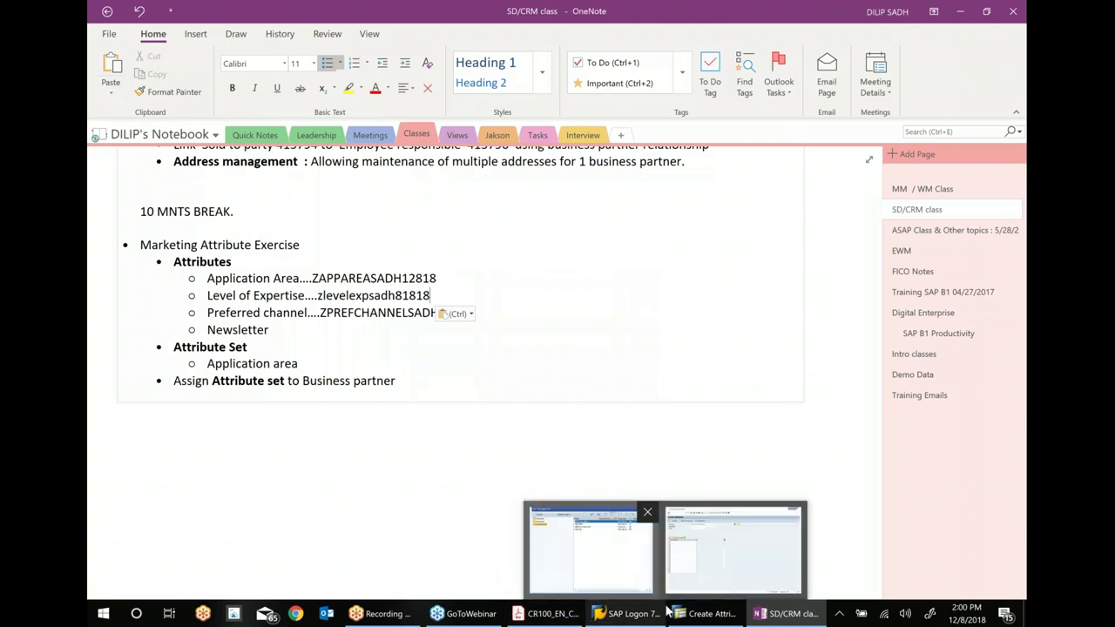
left_click(707, 615)
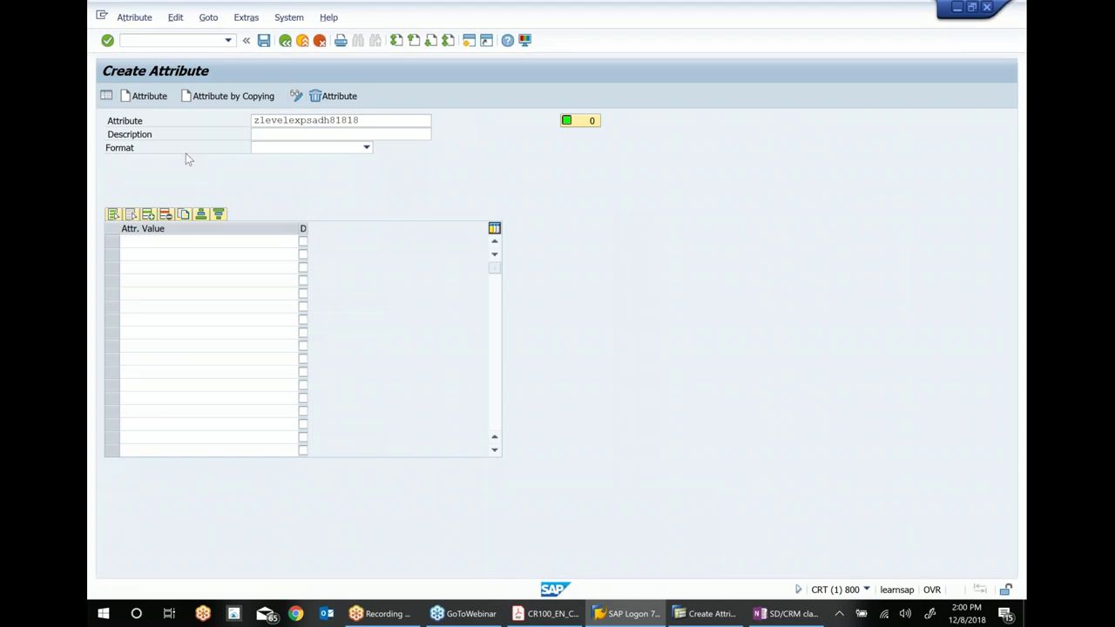
left_click(148, 97)
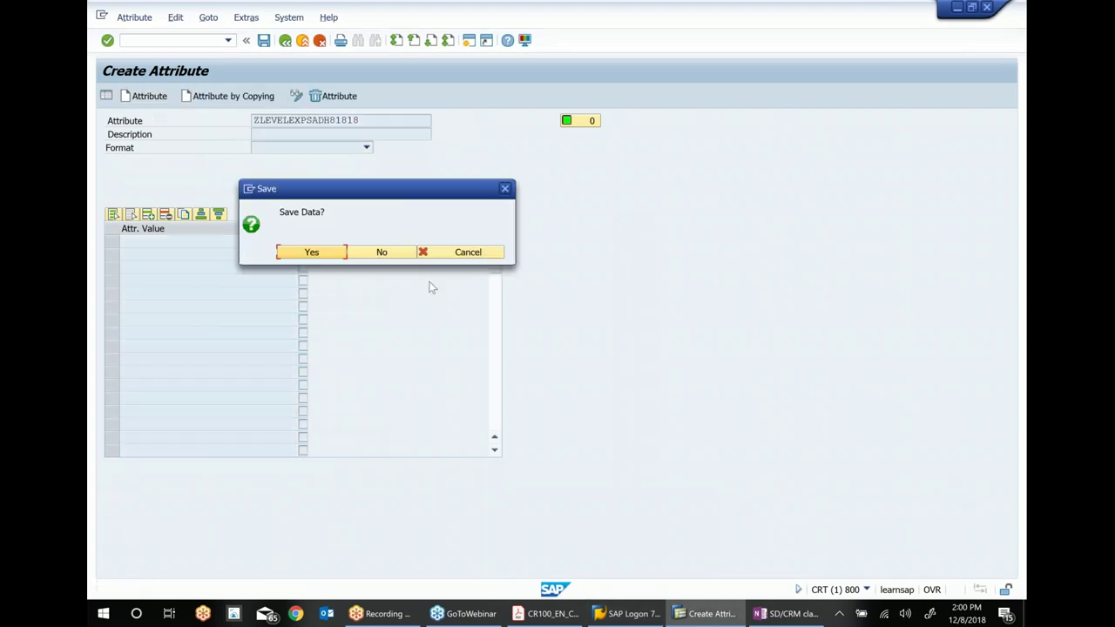
left_click(383, 252)
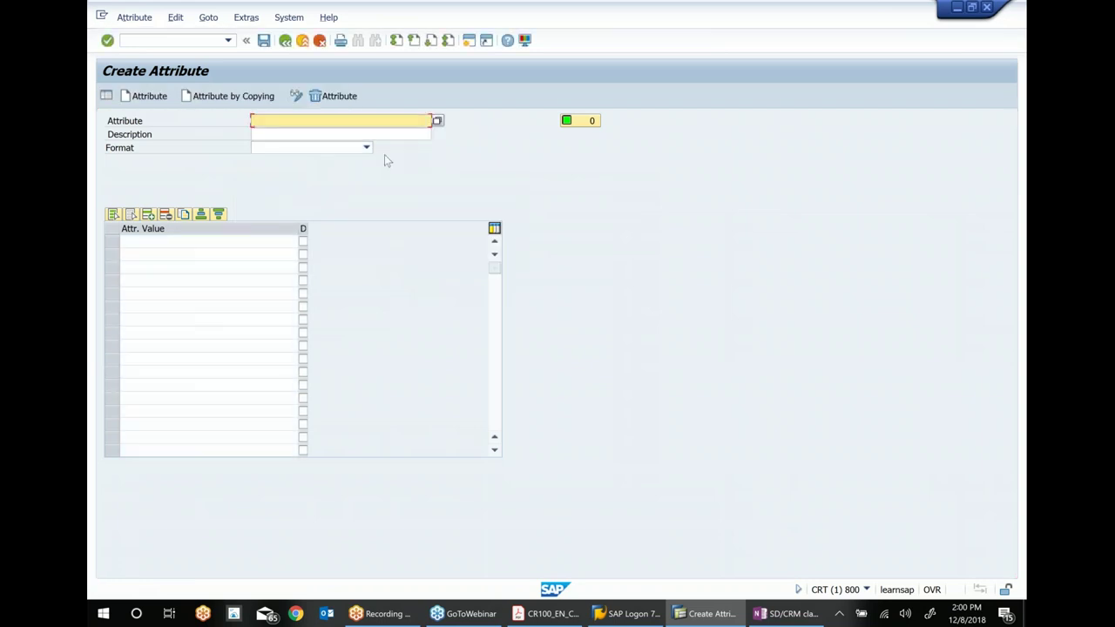
Enter attribute ZNEWSLETTERSADH81818 with the description New.Letter.sadh.
type("znewslettersadd")
key("BackSpace")
type("h81818")
key("Return")
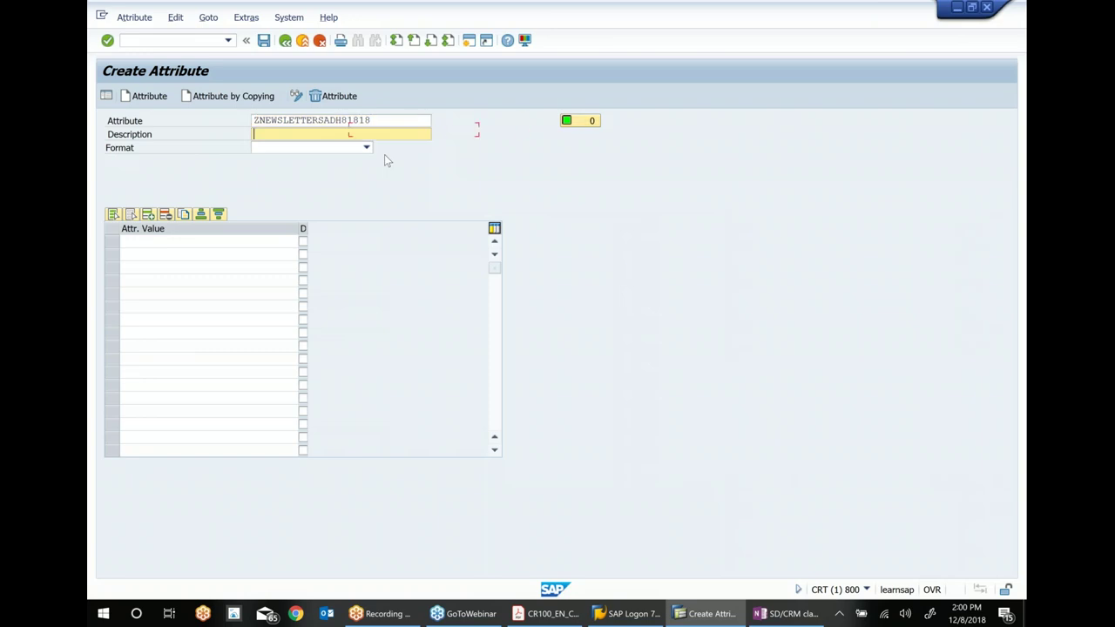
type("New.Letter.sadh 811818")
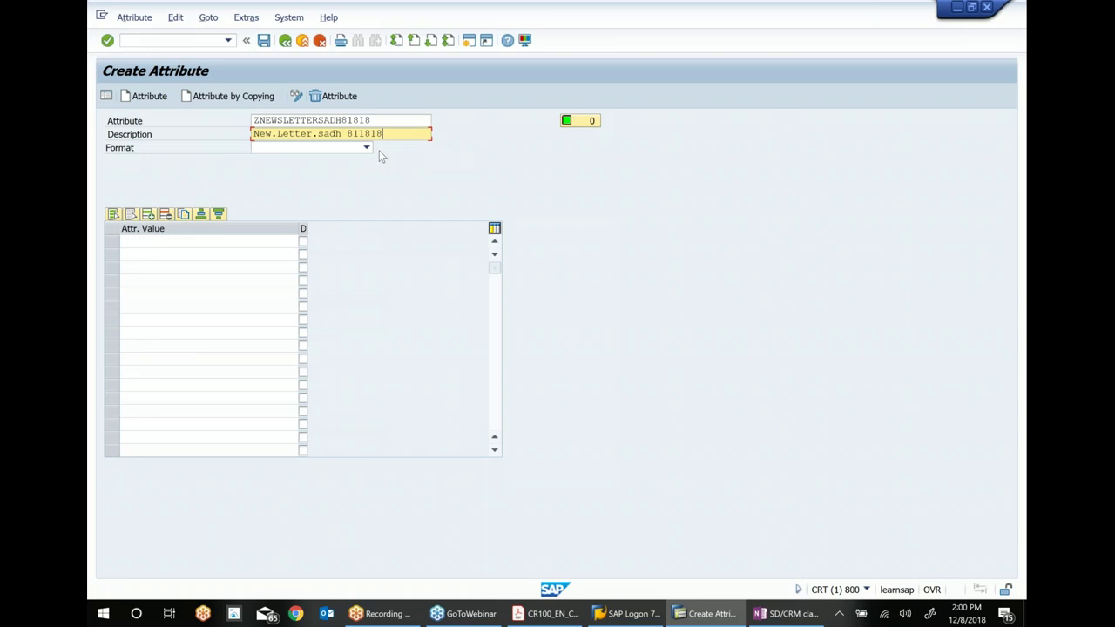
Set the attribute format to CHAR with 6 characters.
left_click(367, 147)
left_click(303, 166)
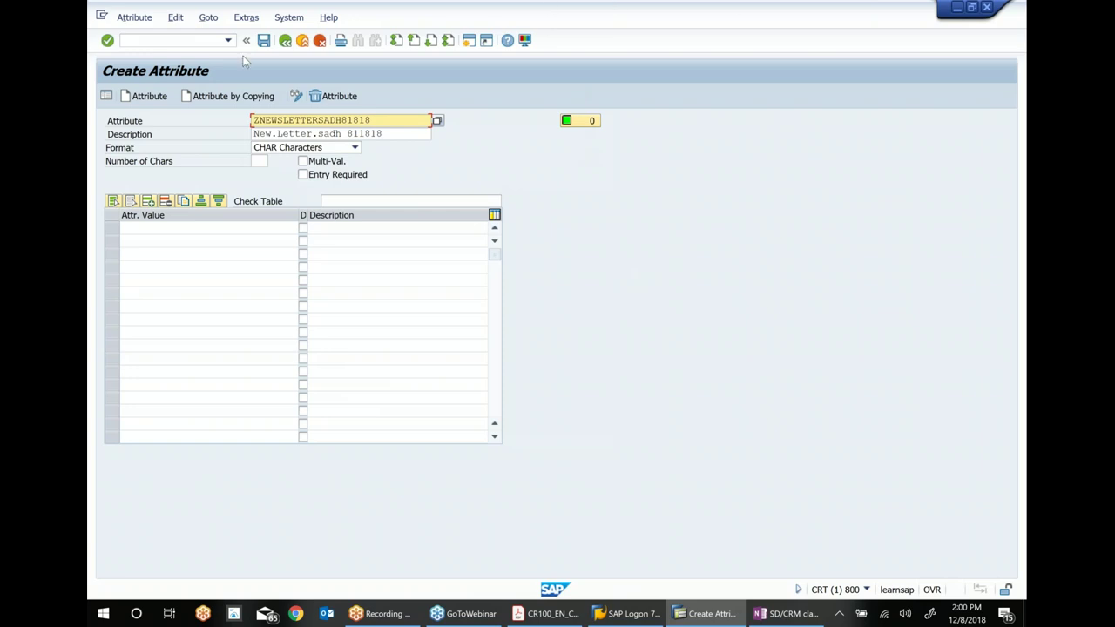
left_click(261, 161)
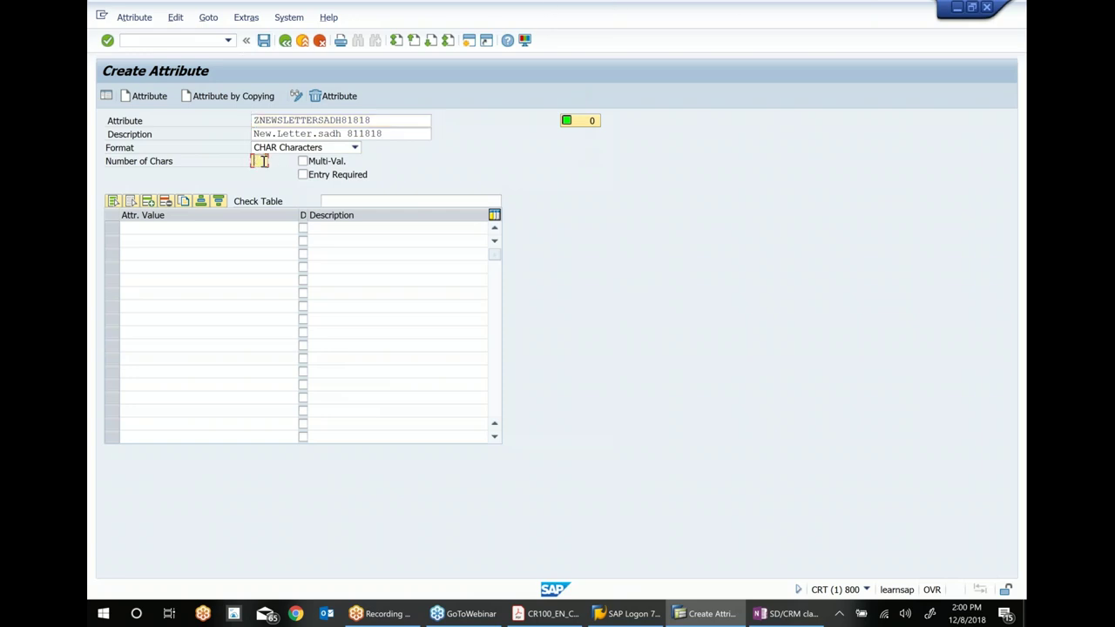
type("6")
Add values Yes and No with matching descriptions, save, and leave the editor.
left_click(176, 231)
type("Yes")
left_click(356, 229)
type("Yes")
left_click(156, 241)
type("No")
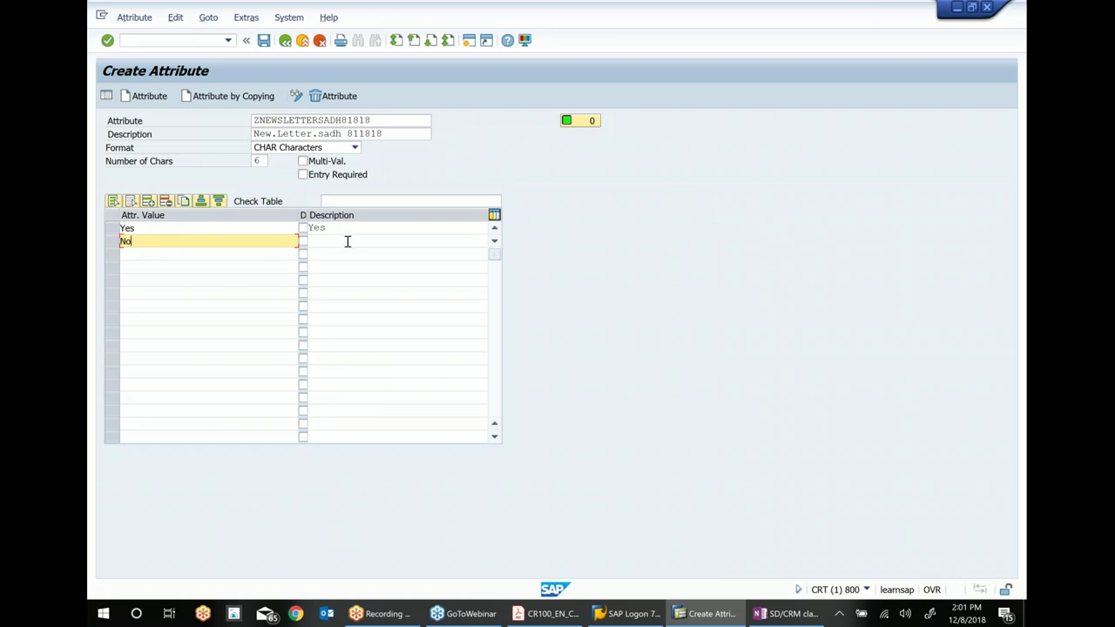
left_click(347, 242)
type("No")
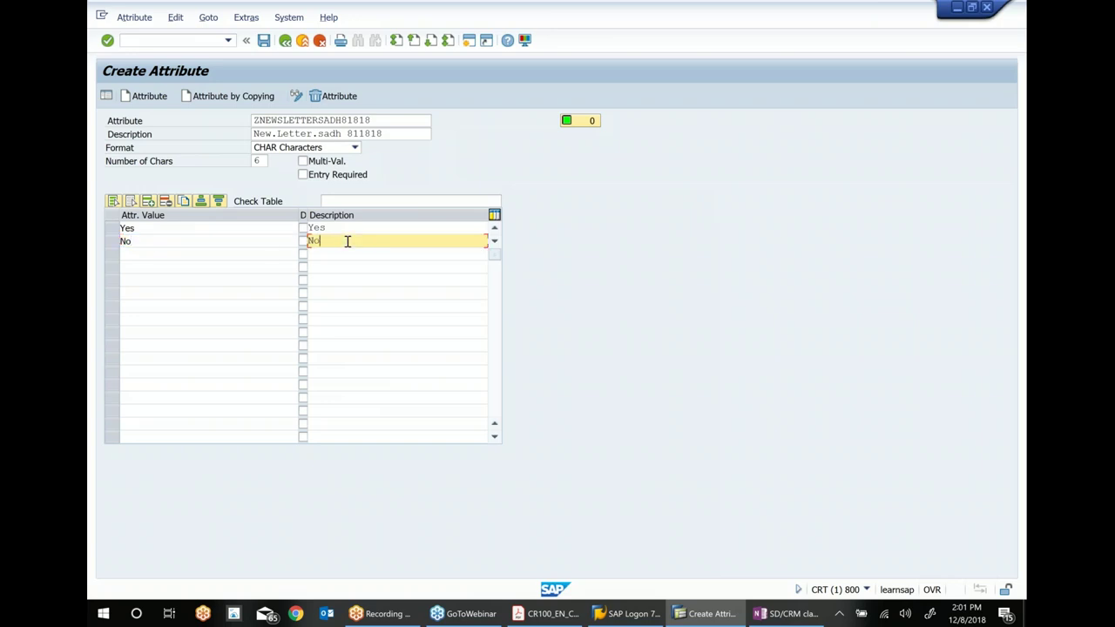
key("Return")
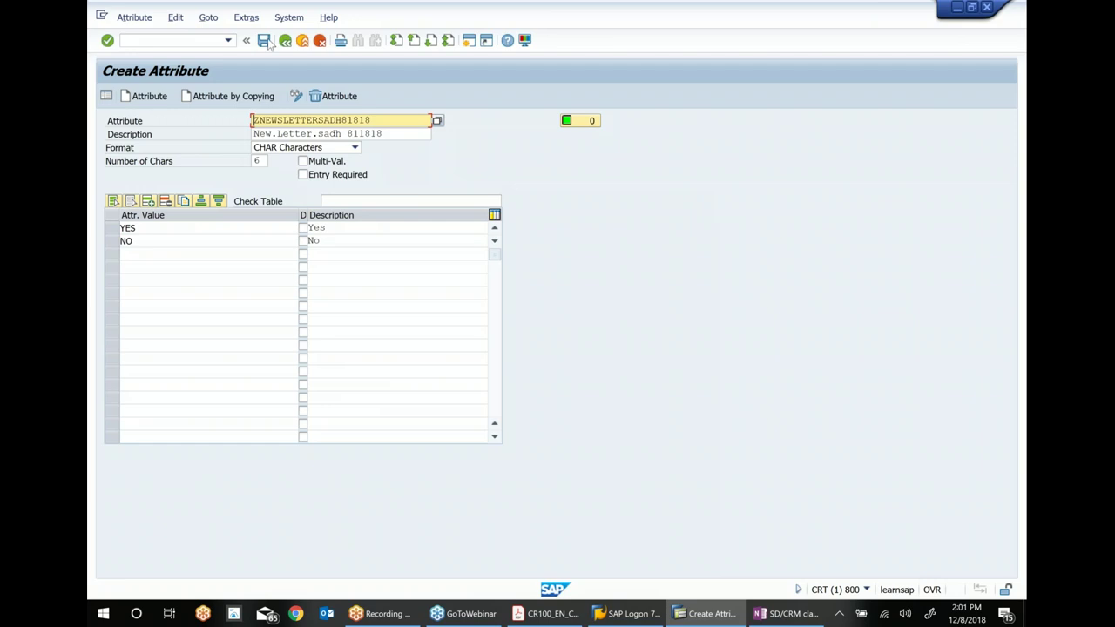
left_click(264, 41)
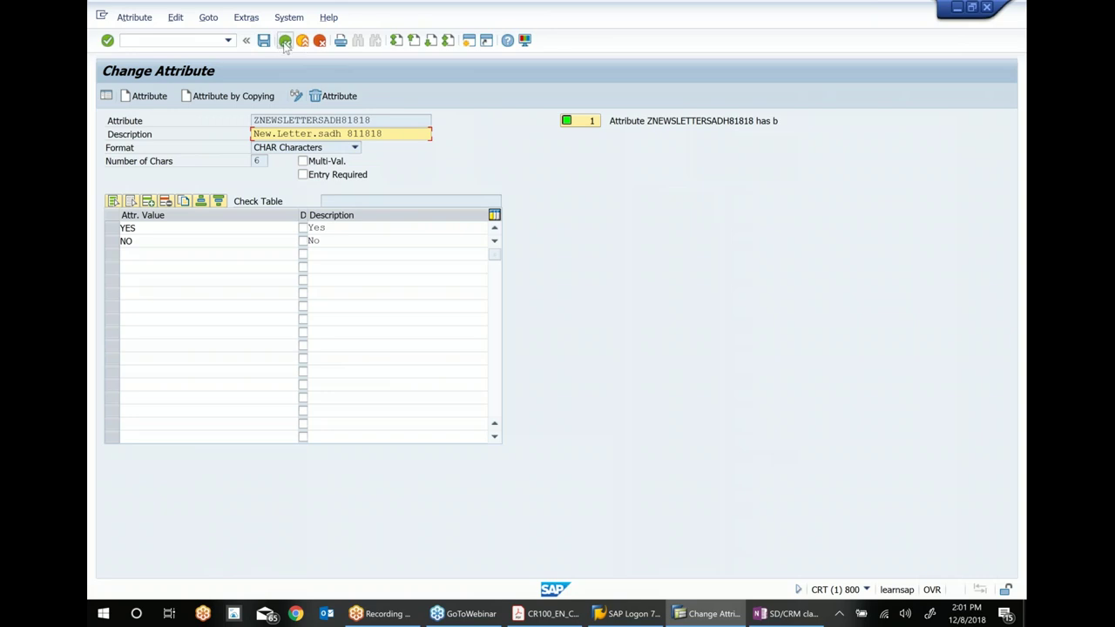
left_click(285, 42)
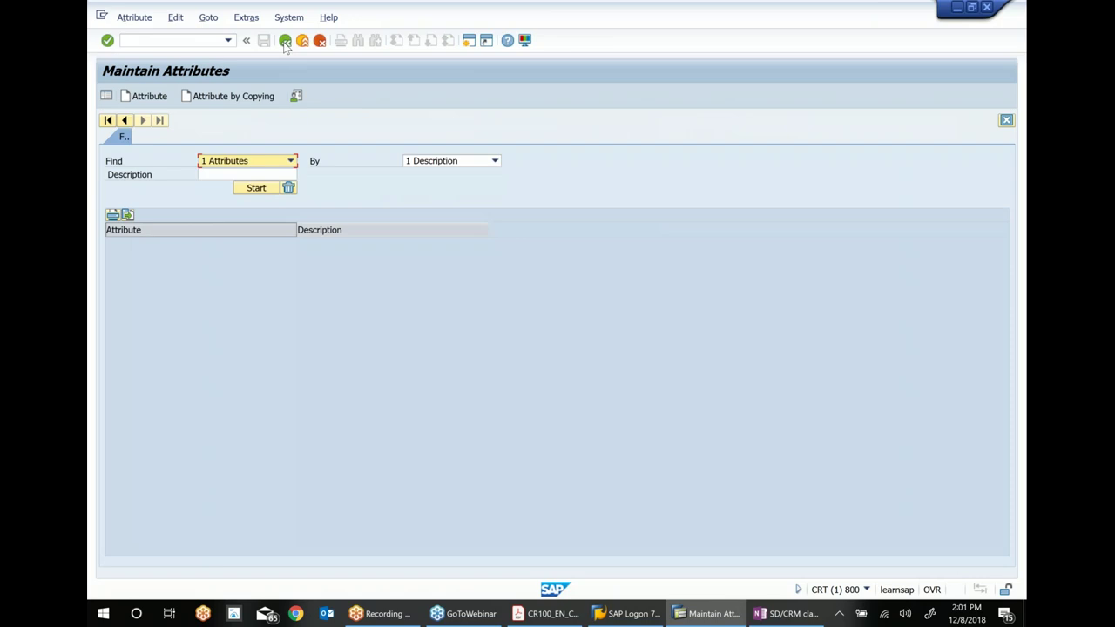
Return to SAP Easy Access and launch CRMD_PROF_TEMPL - Maintain Attribute Sets.
left_click(285, 42)
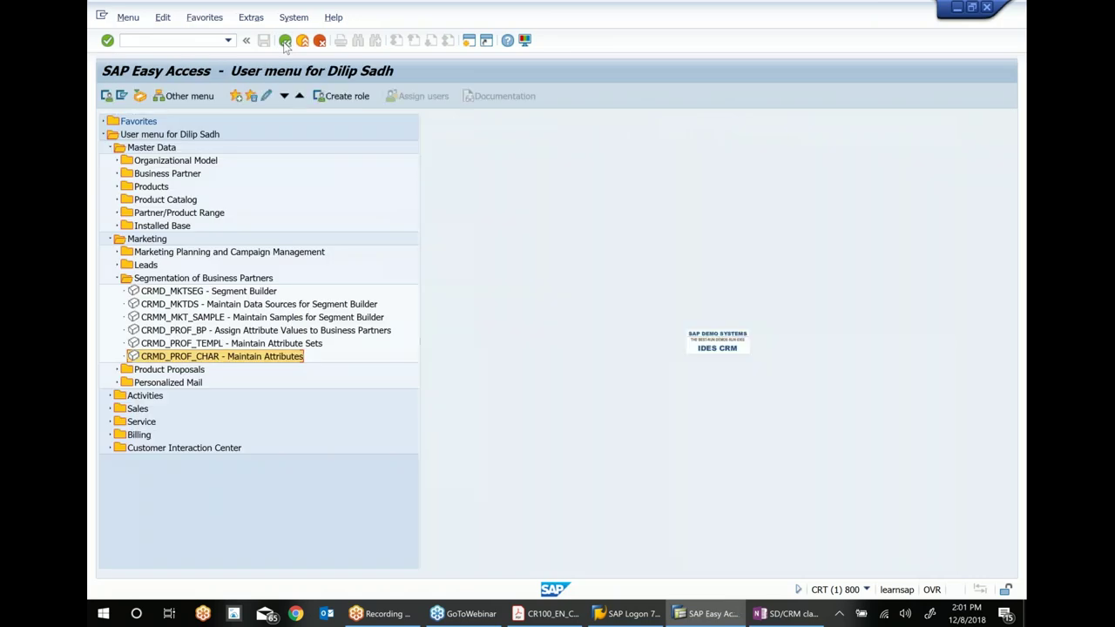
left_click(286, 345)
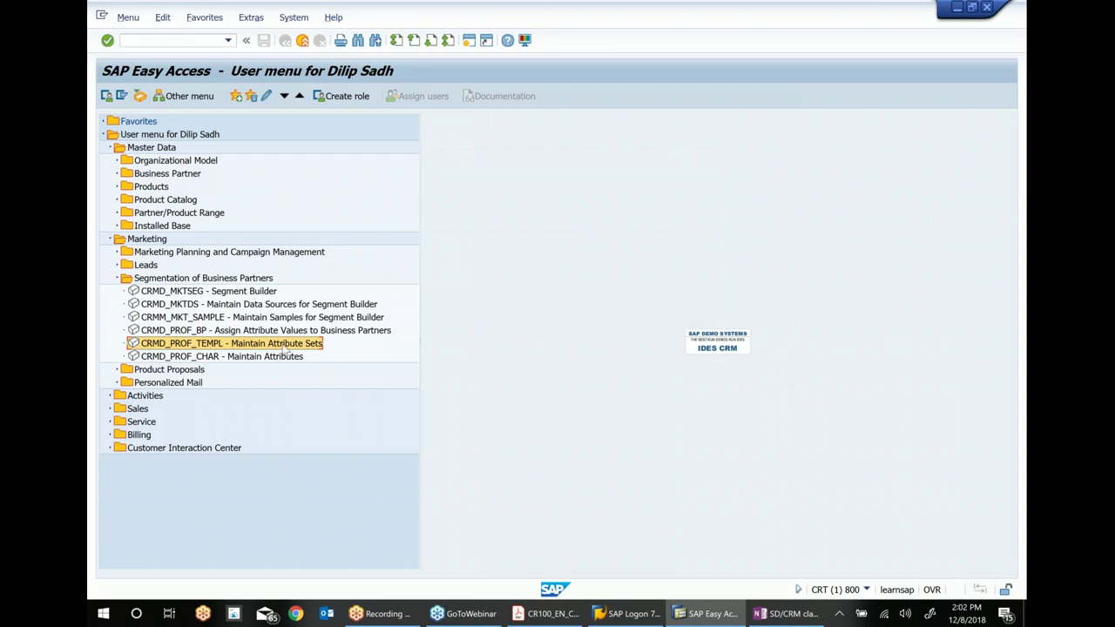
double_click(285, 344)
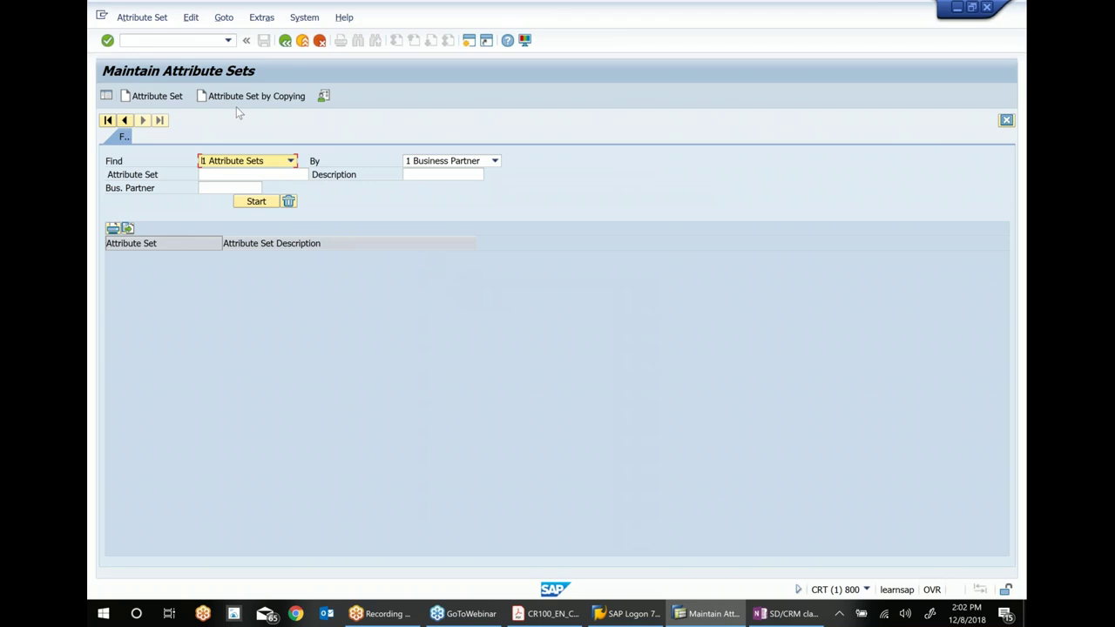
Create an attribute set with ID zattsetsadh81818 and an empty description.
left_click(161, 95)
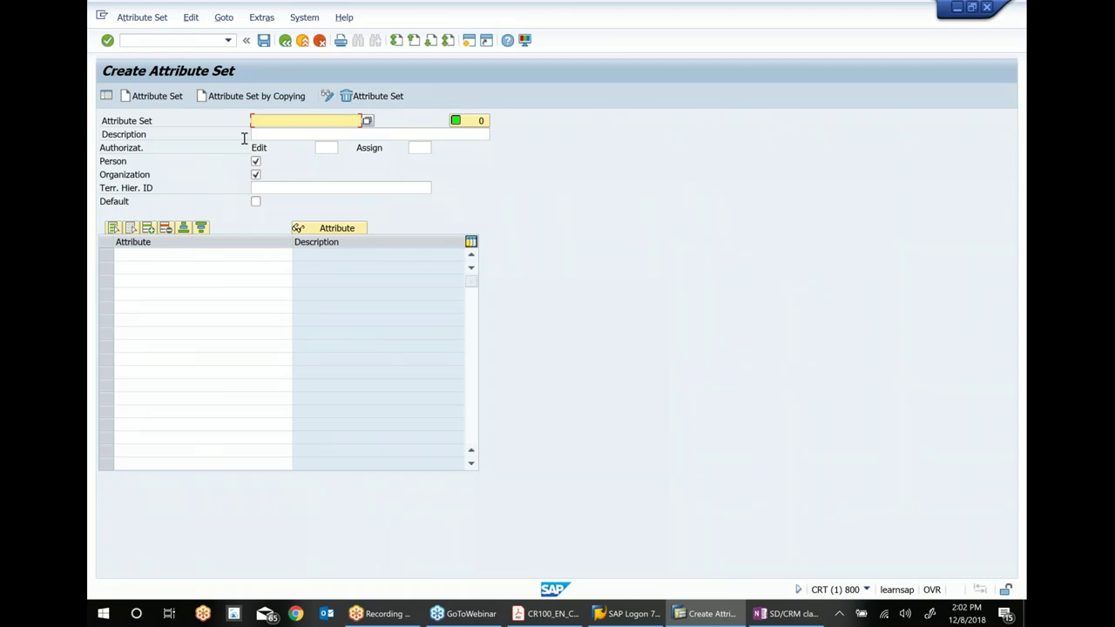
type("Z")
type("a")
type("tt")
type("set")
type("123")
key("BackSpace")
key("BackSpace")
key("BackSpace")
key("BackSpace")
type("tsadh81818")
left_click(320, 135)
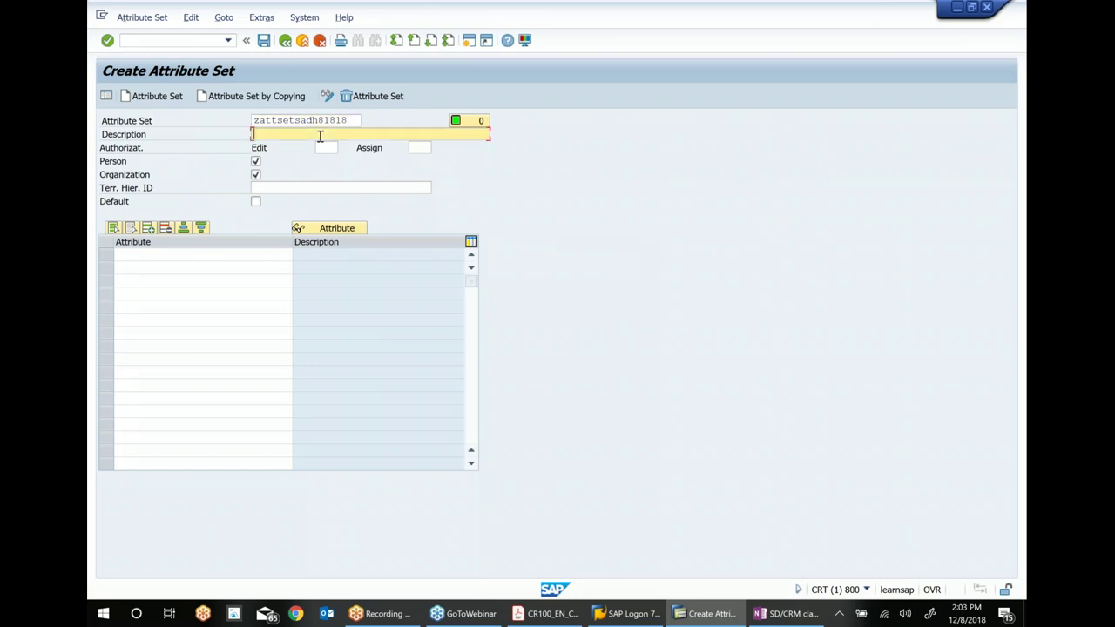
type("Attribute")
key("BackSpace")
key("BackSpace")
key("BackSpace")
key("BackSpace")
key("BackSpace")
key("BackSpace")
key("BackSpace")
key("BackSpace")
key("BackSpace")
left_click(770, 615)
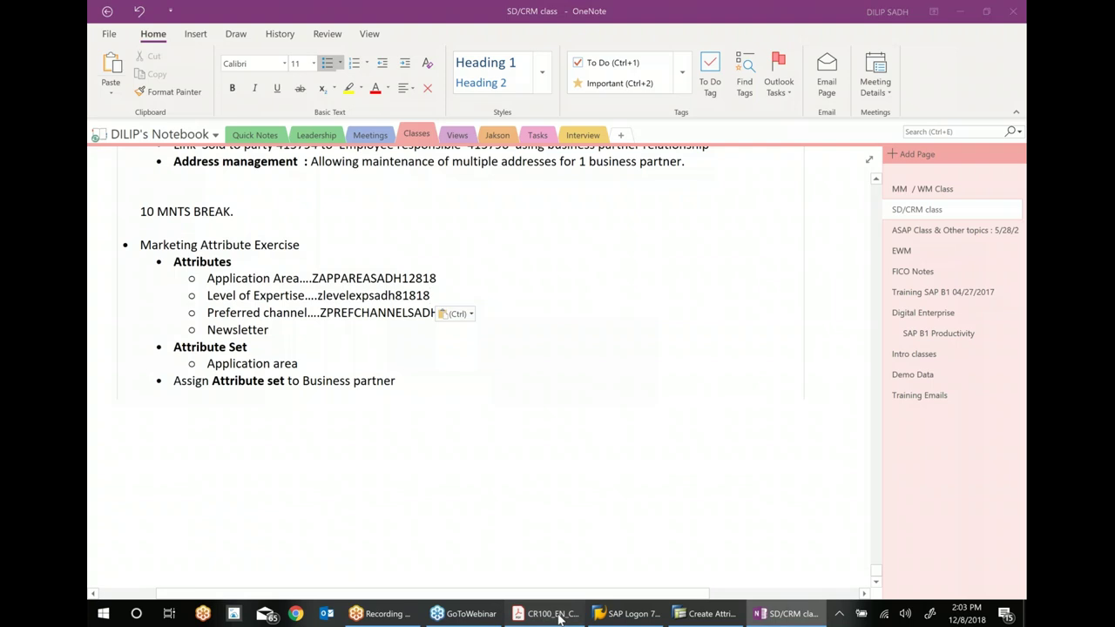
Change the set ID to ZPCUSERSADH81818 and describe it 'PC User Sadh 8 18 18'.
left_click(549, 613)
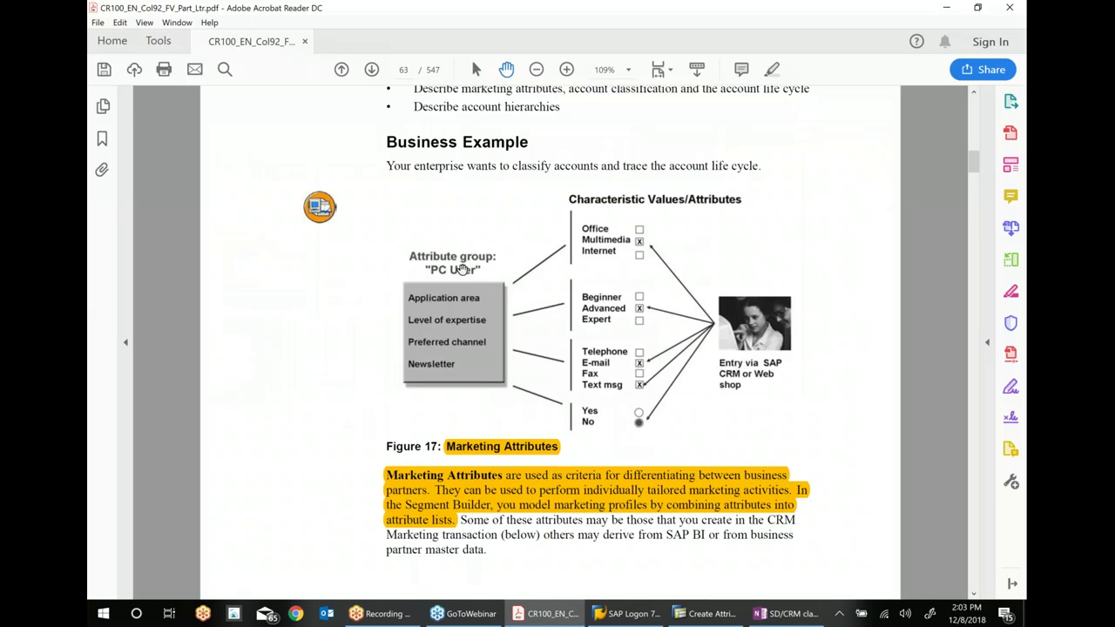
left_click(788, 613)
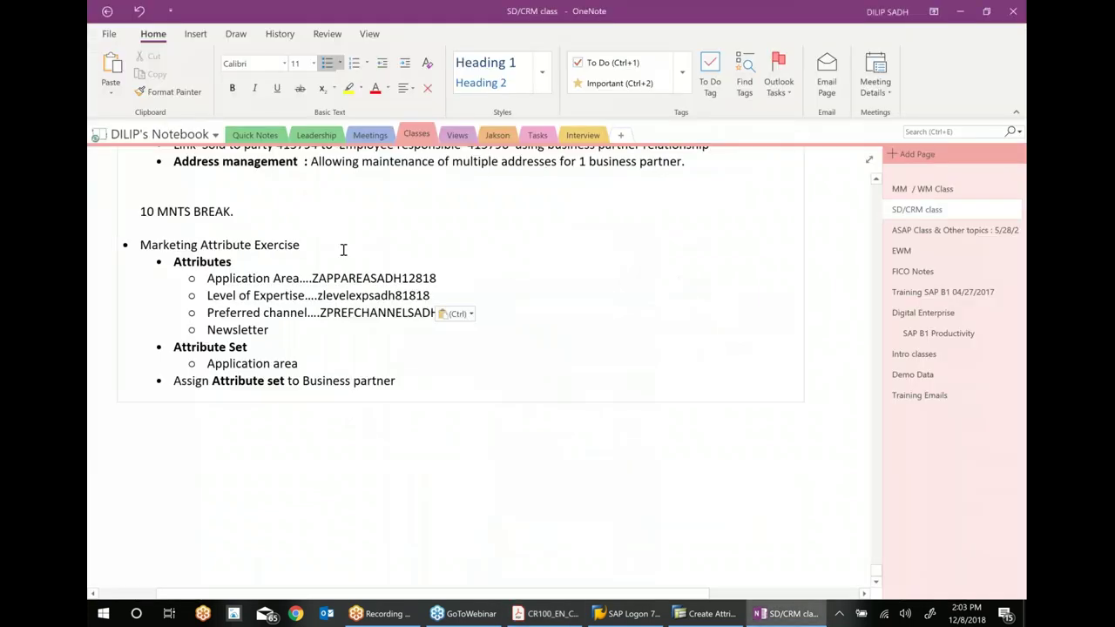
left_click(711, 614)
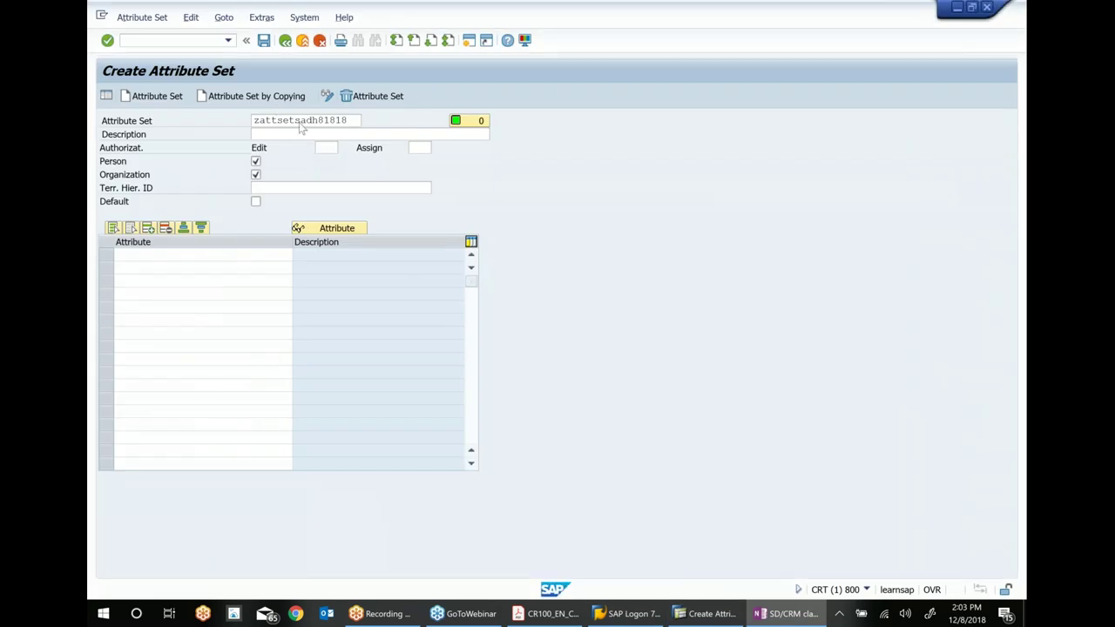
left_click(303, 134)
left_click(294, 120)
key("BackSpace")
key("BackSpace")
key("BackSpace")
key("BackSpace")
key("BackSpace")
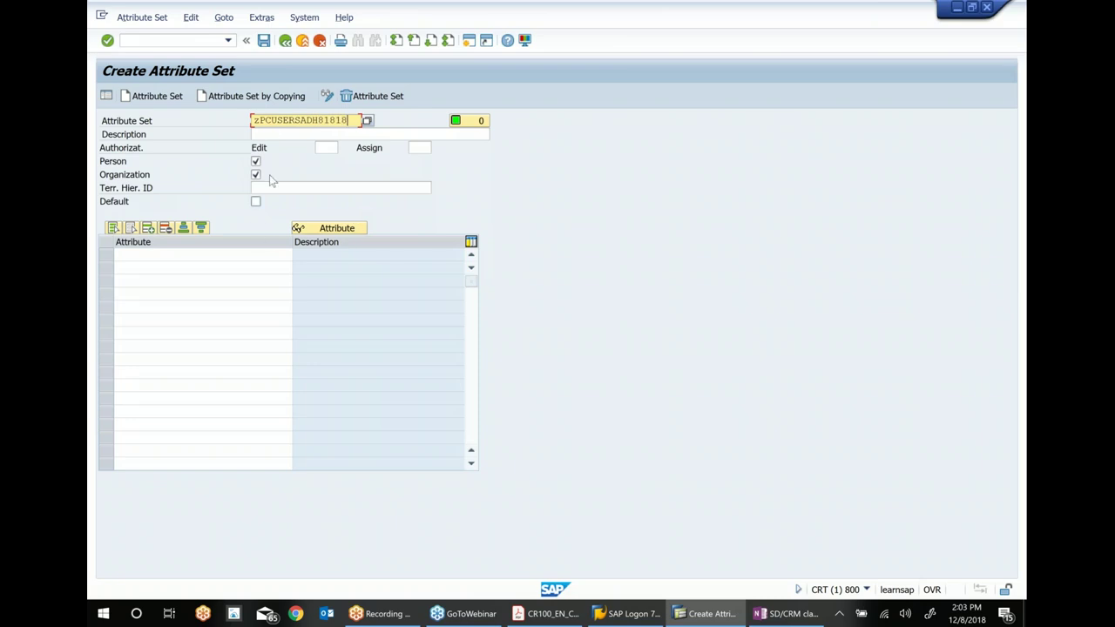
left_click(270, 134)
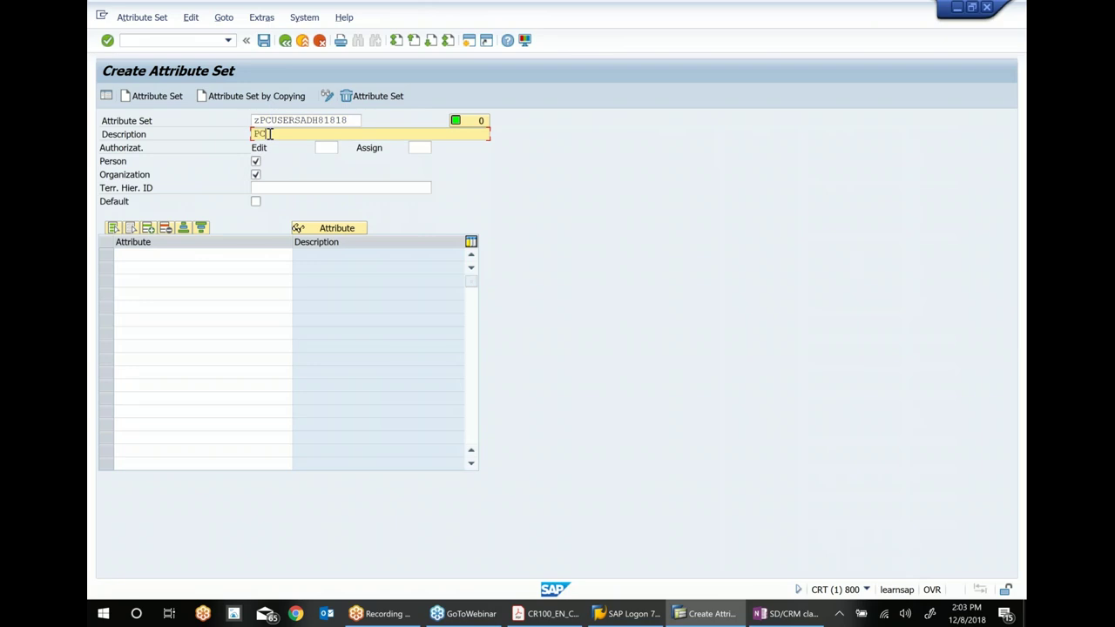
type("PC User Sadh 8")
type("18 18")
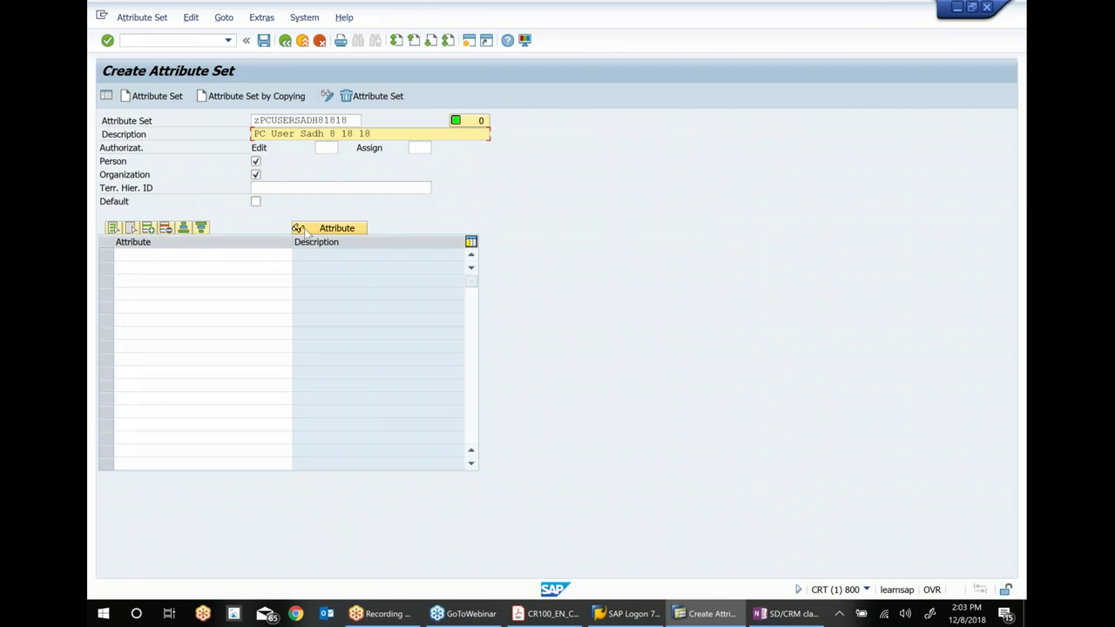
left_click(150, 254)
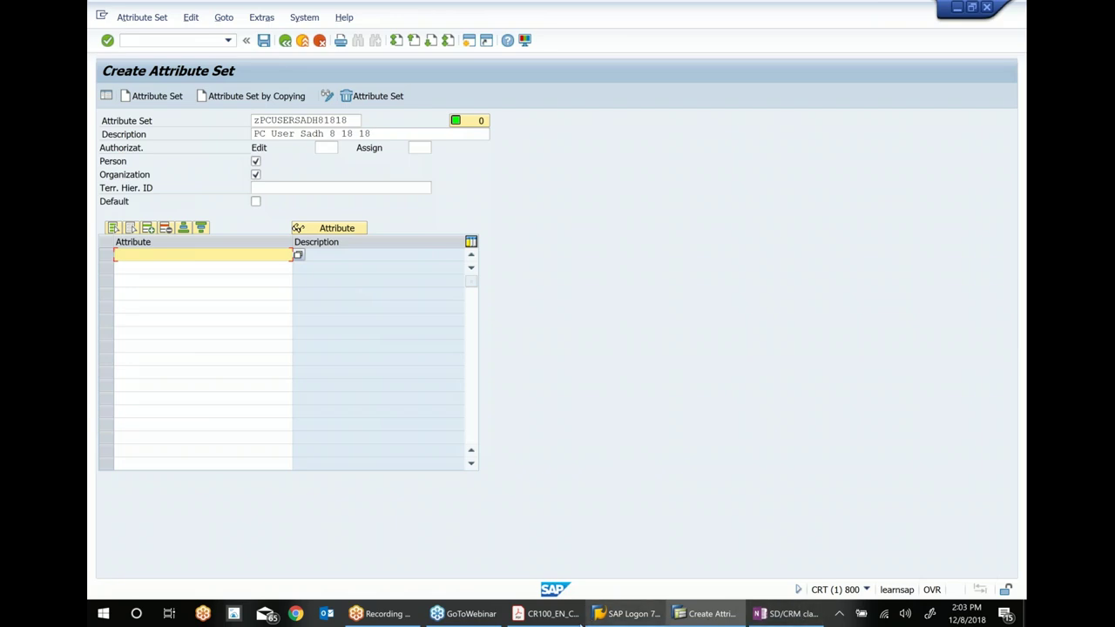
left_click(780, 614)
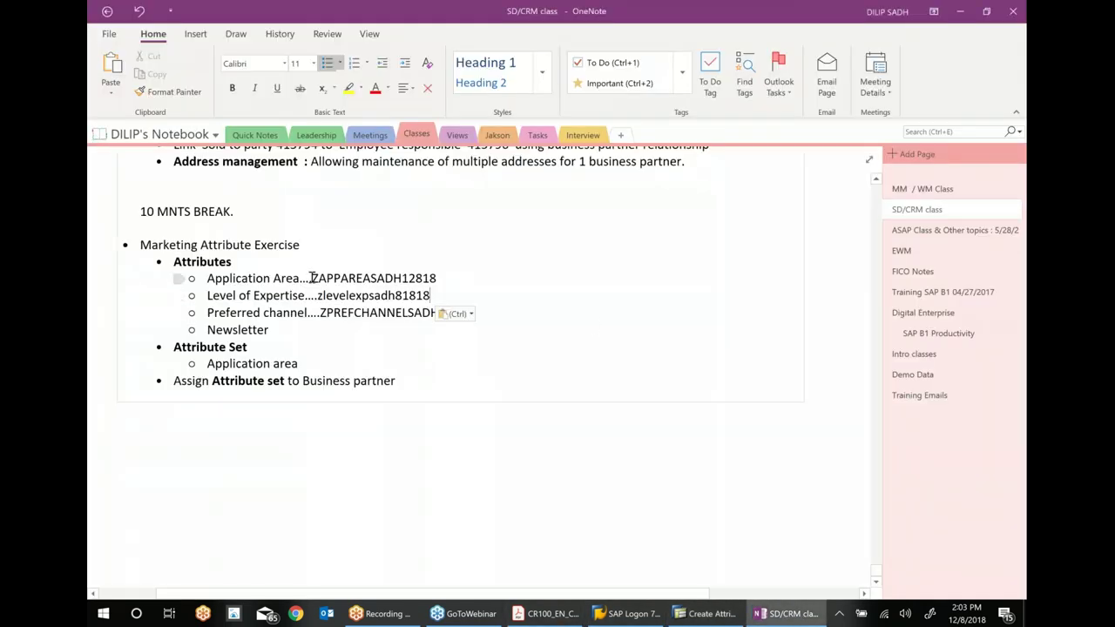
left_click_drag(333, 278, 442, 278)
key("ctrl+c")
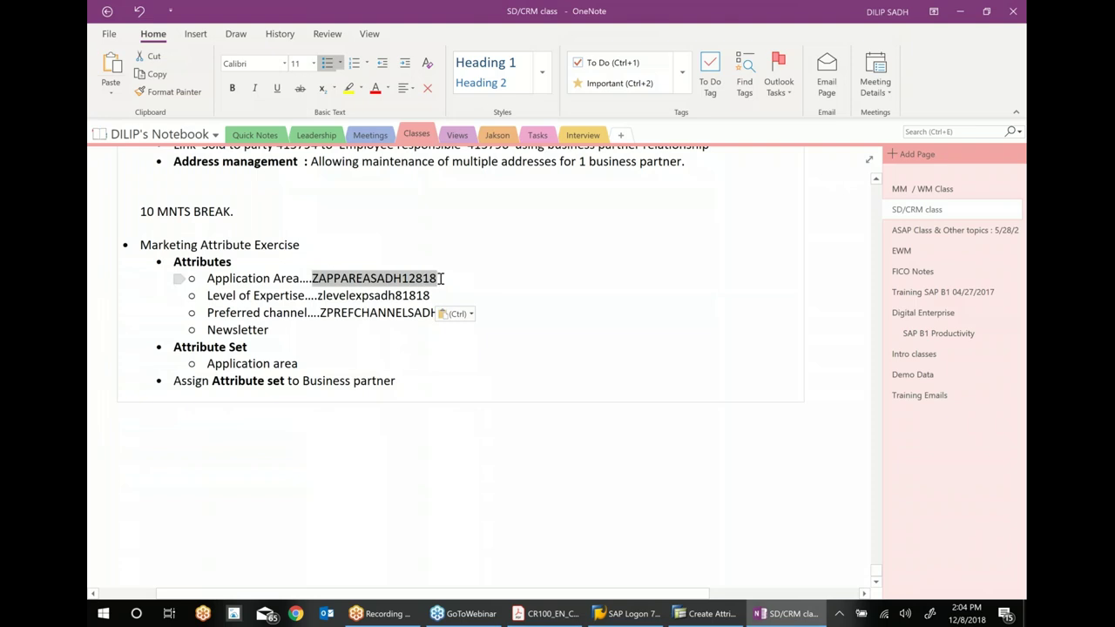
left_click(710, 613)
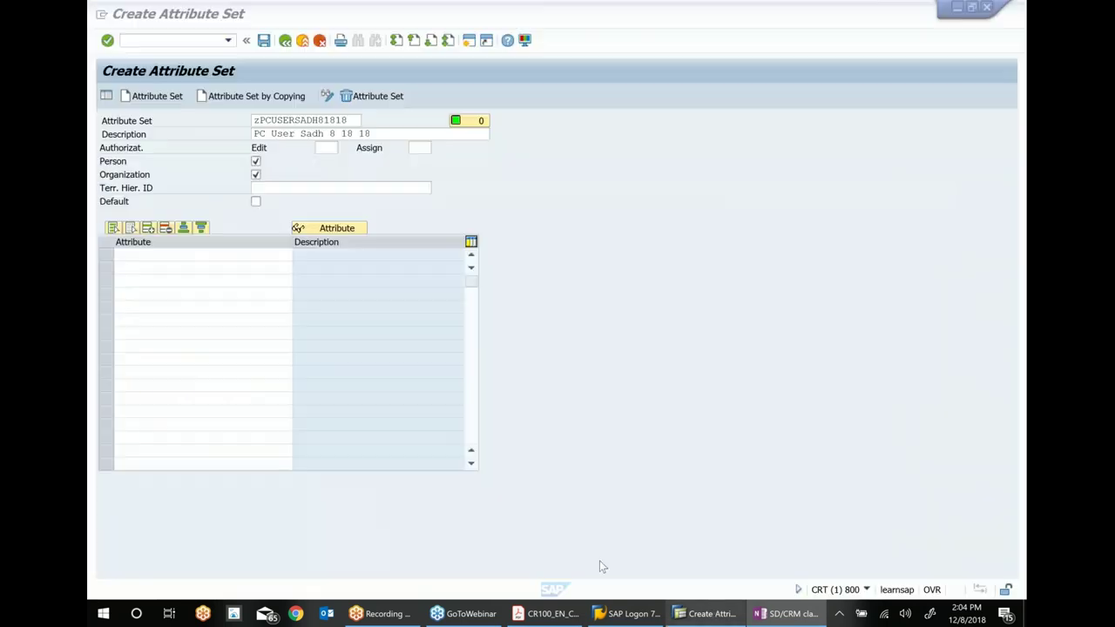
left_click(164, 255)
key("ctrl+v")
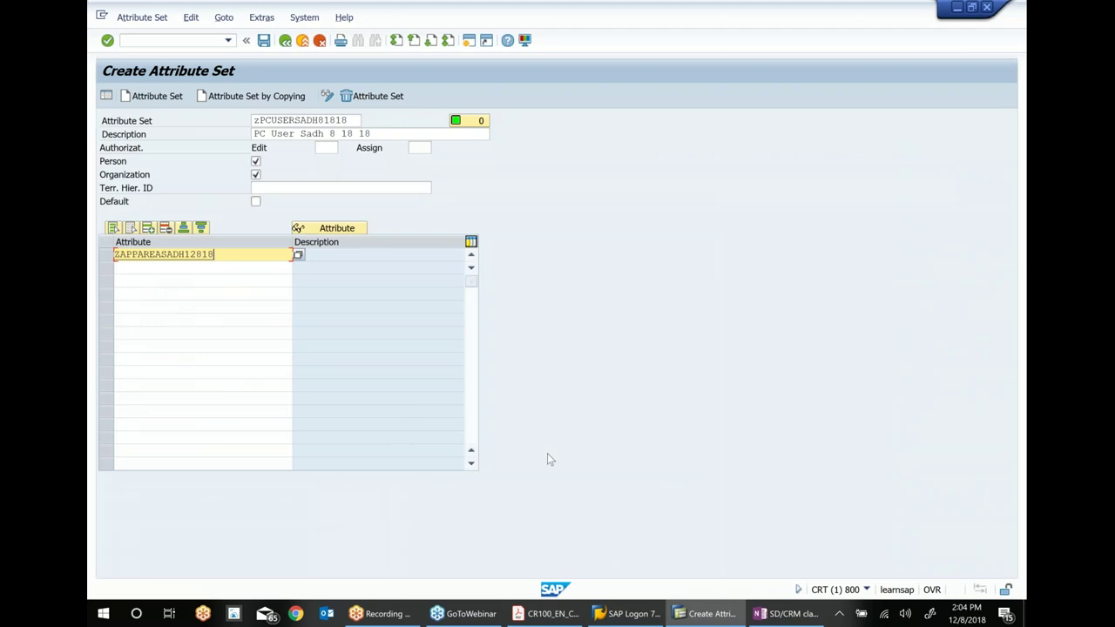
left_click(788, 613)
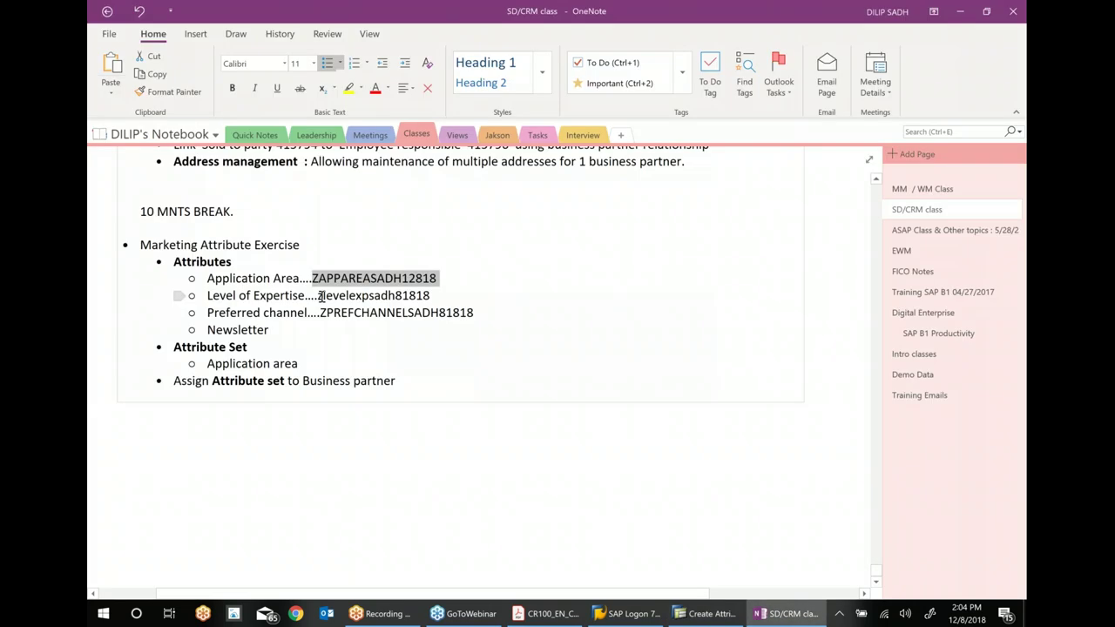
left_click_drag(319, 296, 432, 295)
key("ctrl+c")
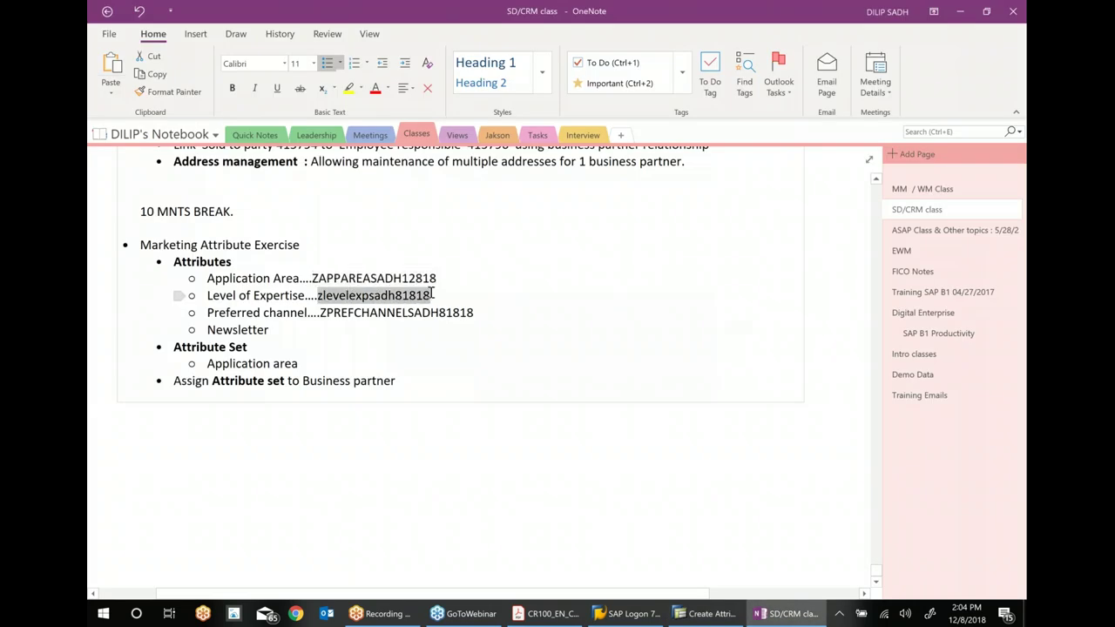
left_click(705, 613)
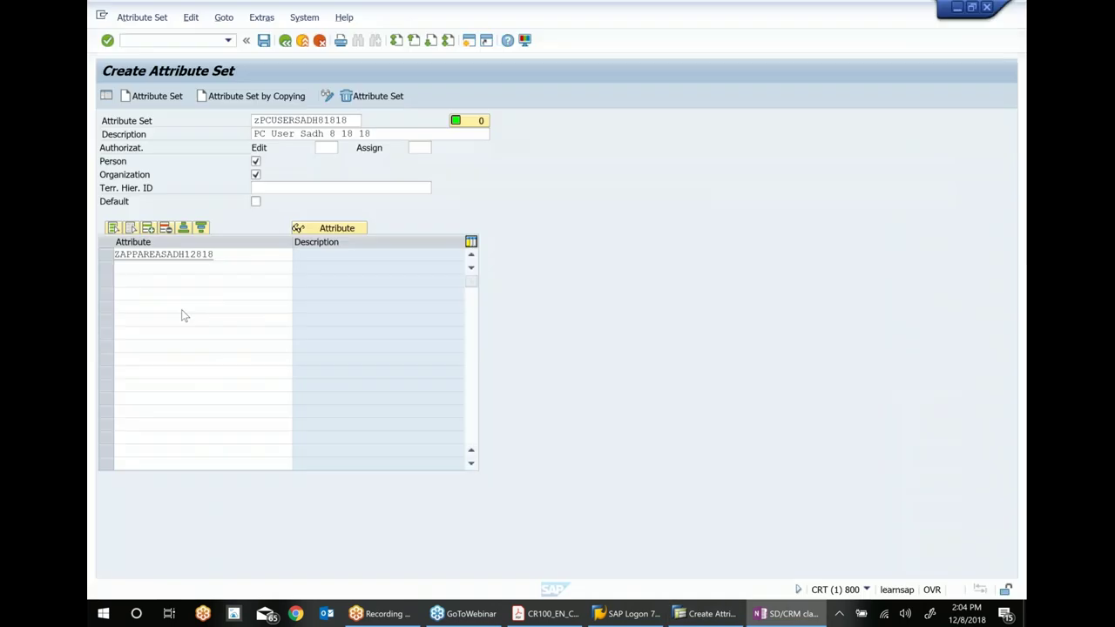
left_click(162, 267)
key("ctrl+v")
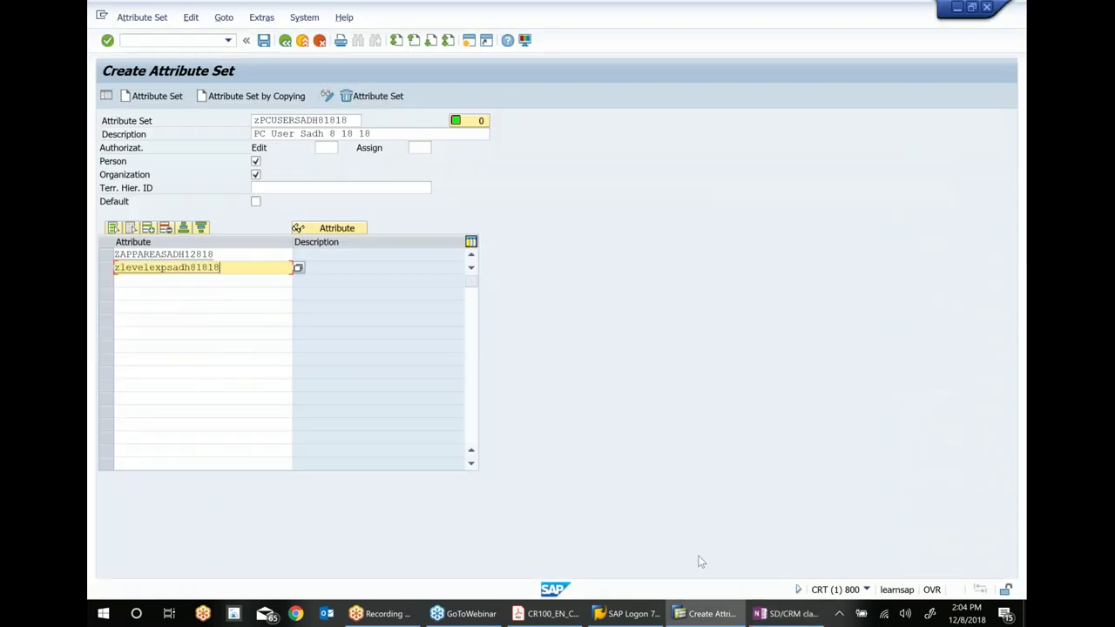
Copy ZPREFCHANNELSADH81818 into the third Attribute row and move to the fourth row.
left_click(786, 613)
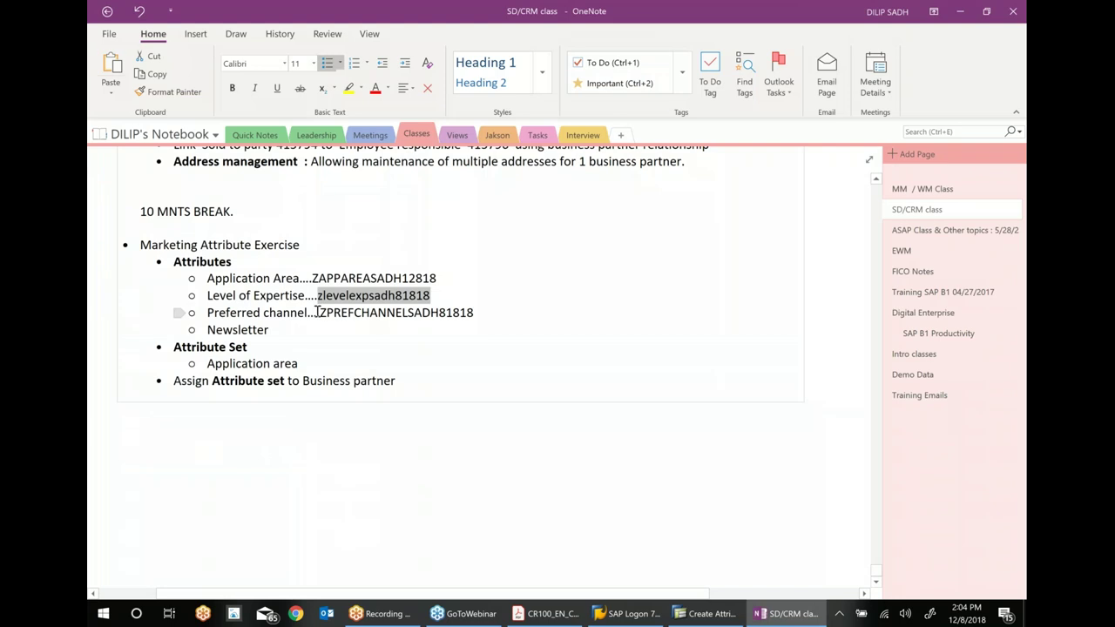
left_click_drag(319, 313, 475, 314)
key("ctrl+c")
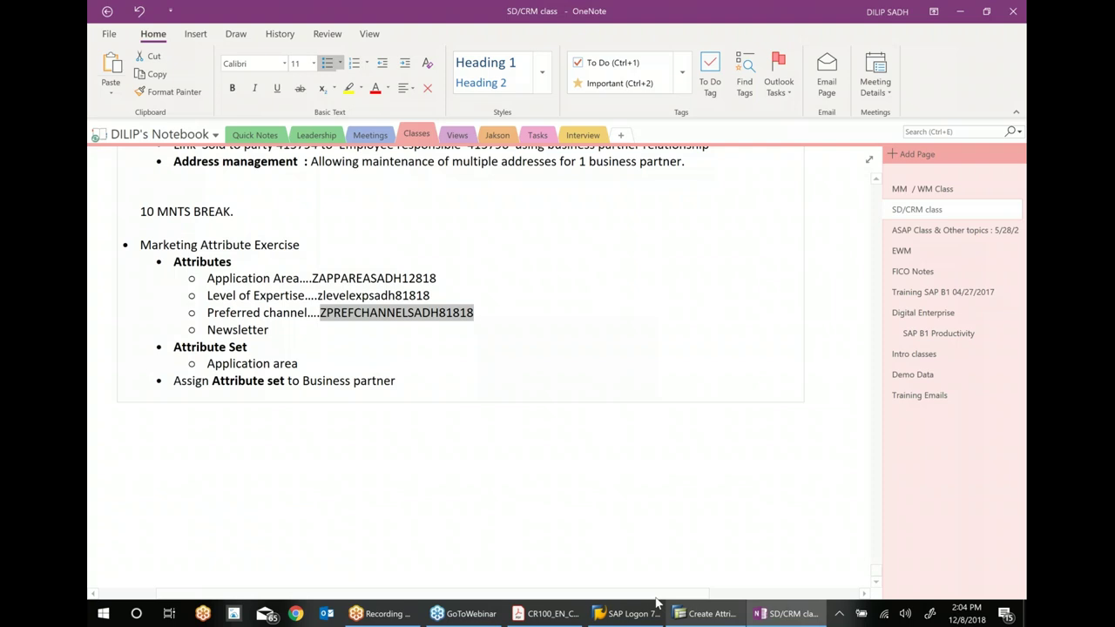
left_click(696, 614)
left_click(174, 280)
key("ctrl+v")
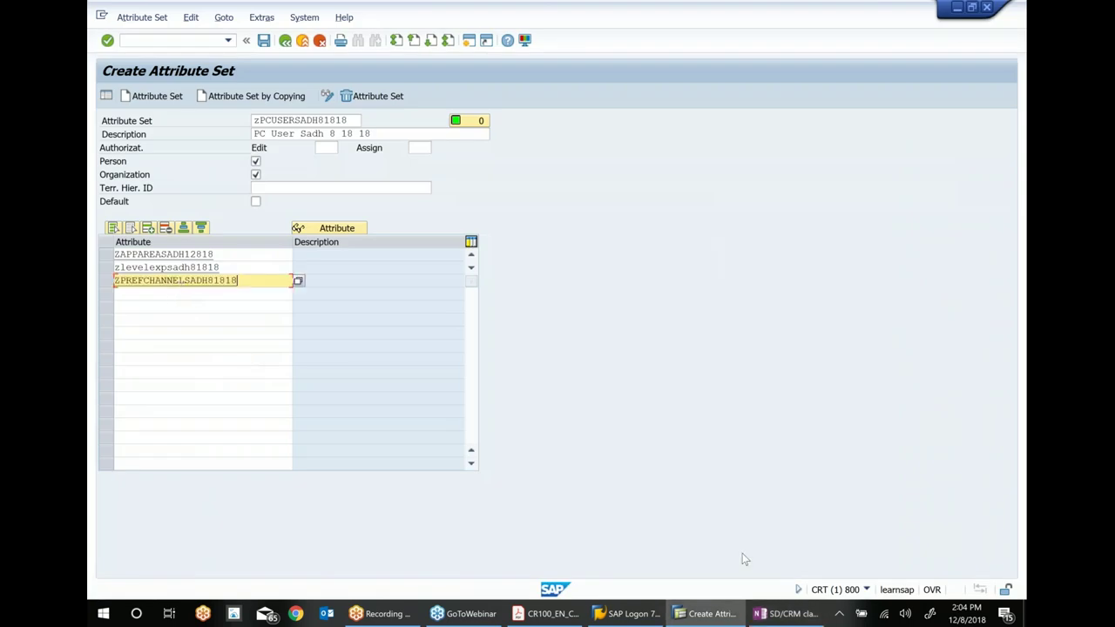
left_click(784, 614)
key("alt+Tab")
key("Down")
Search attributes by description *sadh* and locate ZNEWSLETTERSADH81818 among the 19 hits.
type("new")
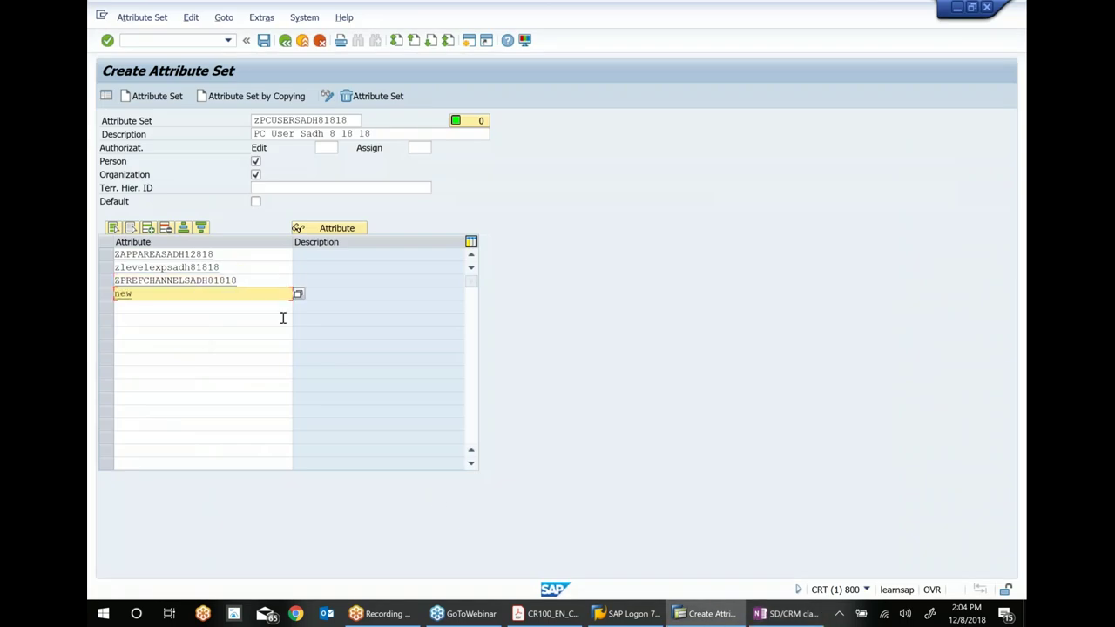
left_click(298, 294)
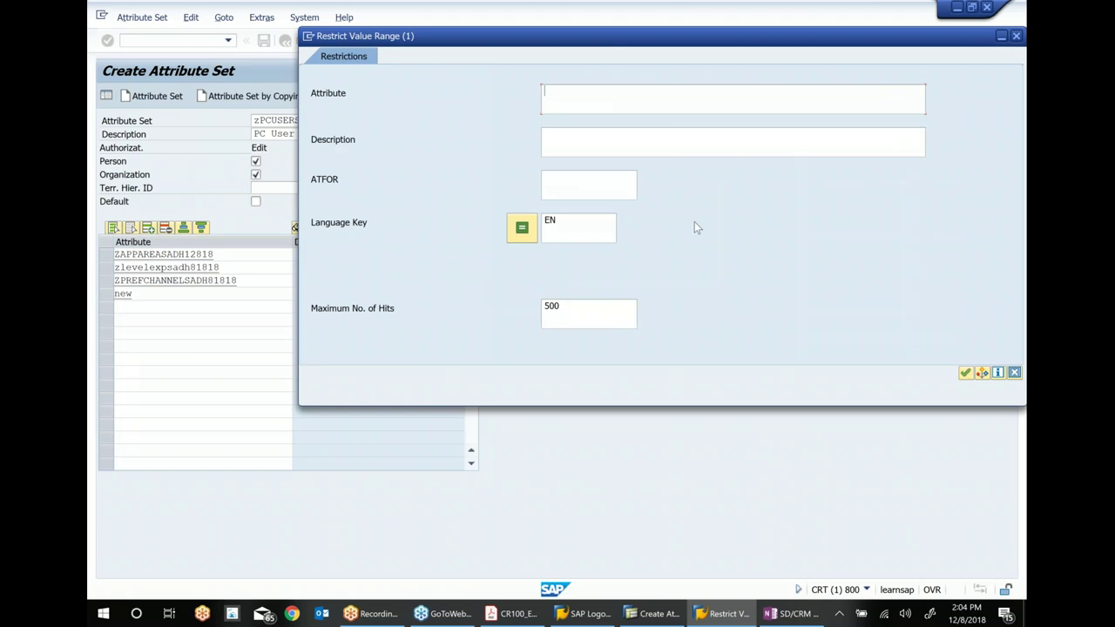
left_click(576, 139)
type("*sadh*")
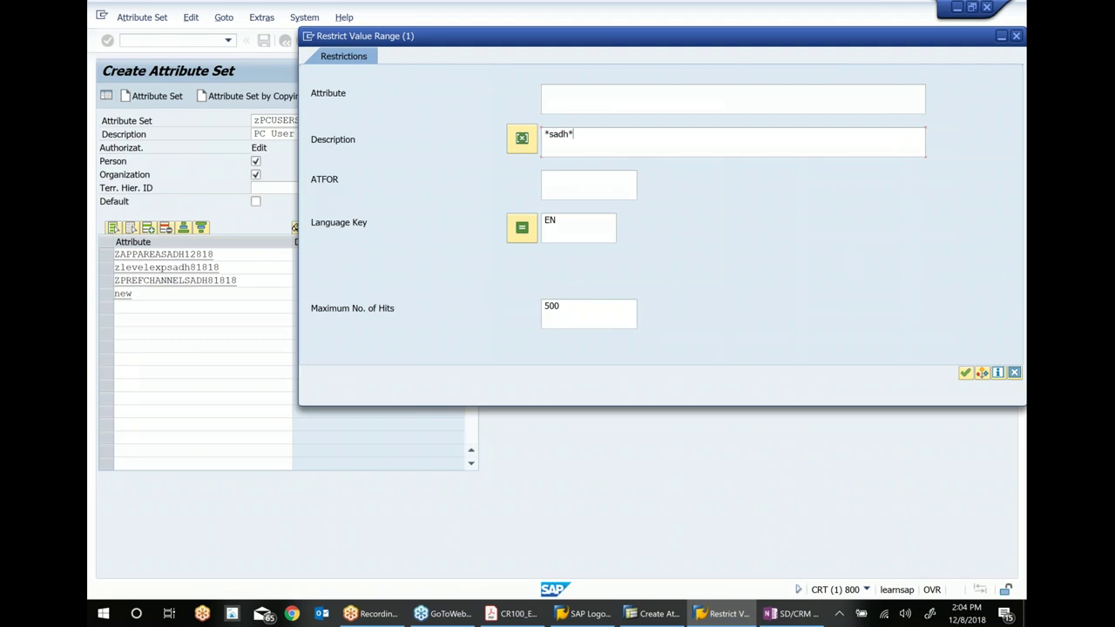
key("Return")
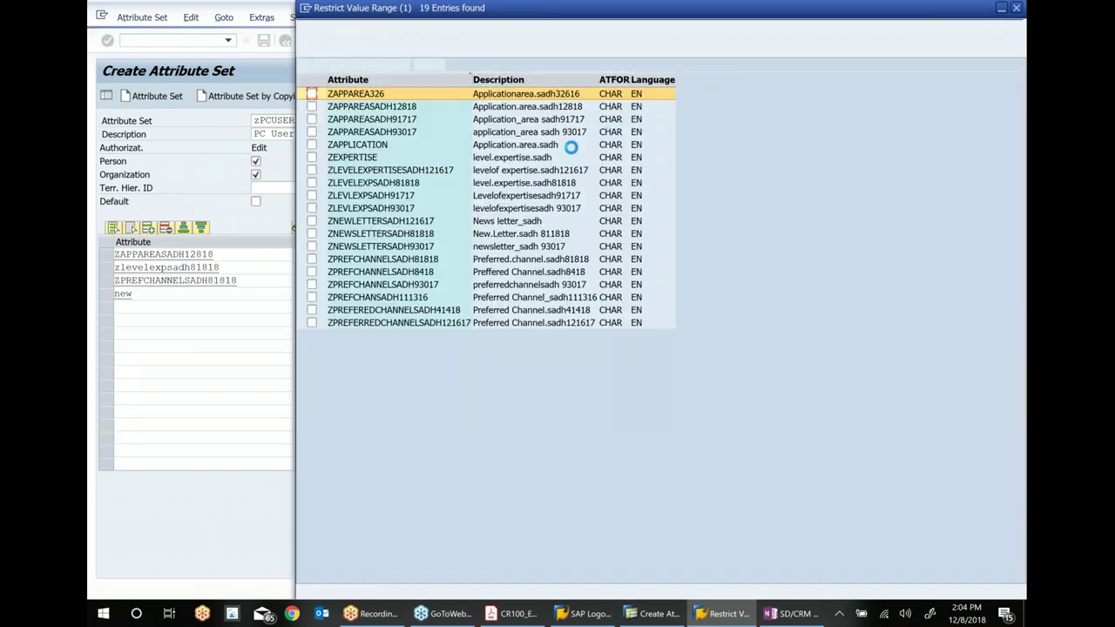
left_click(572, 272)
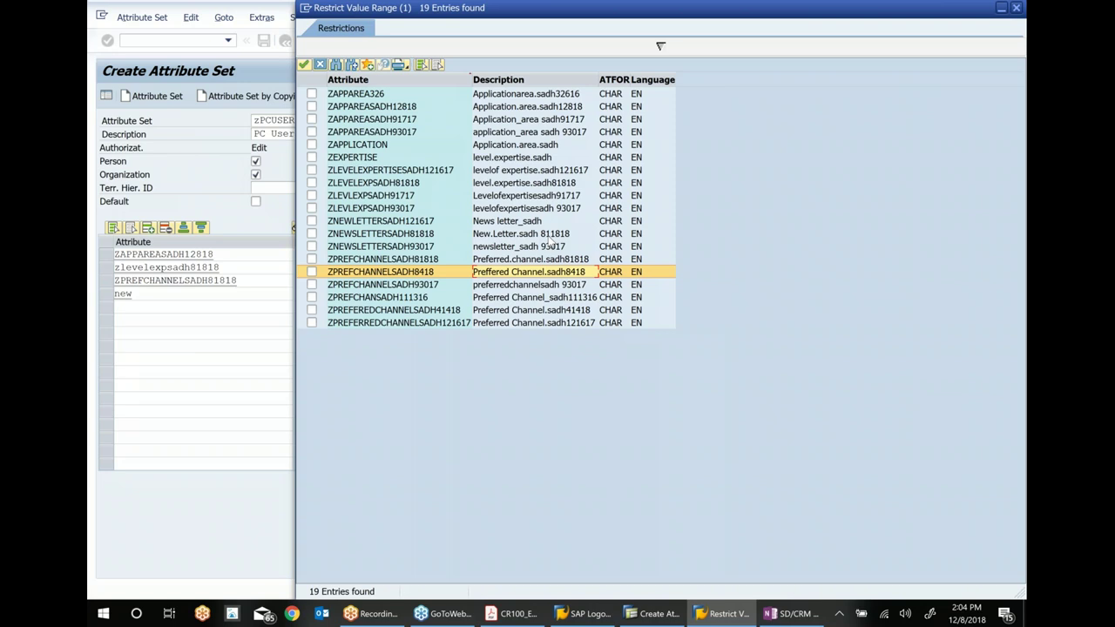
left_click(522, 234)
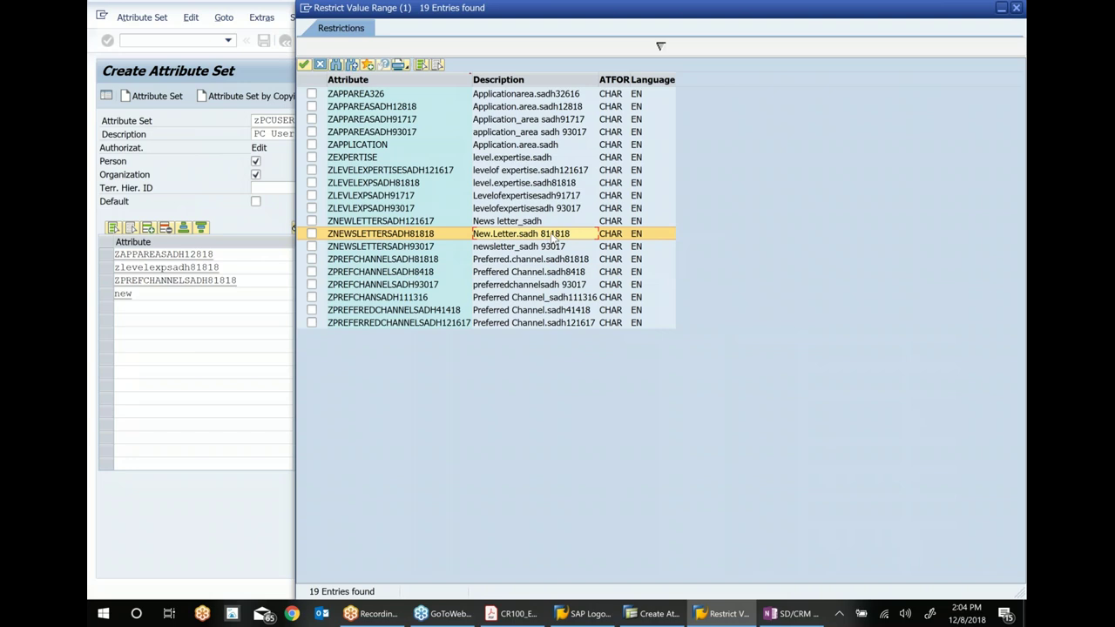
Accept ZNEWSLETTERSADH81818 from the hit list, decline creating attribute NEW, and delete NEW from the row.
left_click(312, 234)
left_click(304, 66)
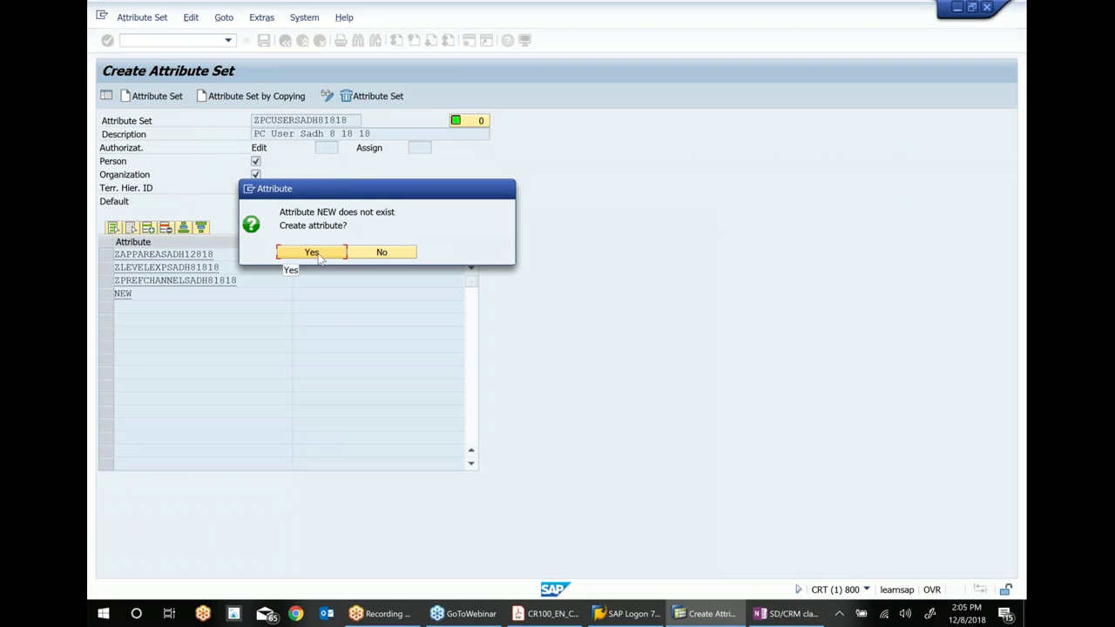
left_click(370, 254)
left_click_drag(98, 294, 135, 294)
key("Delete")
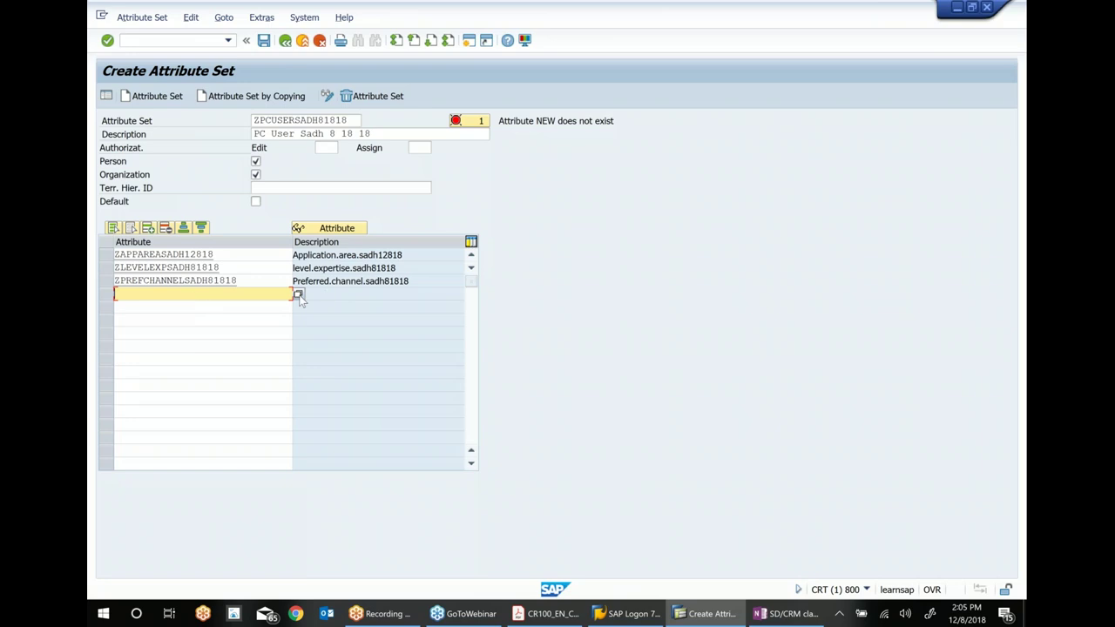
Search attributes by description '*sa', enter ZNEWSLETTERSADH81818, and agree to create the missing attribute.
left_click(299, 295)
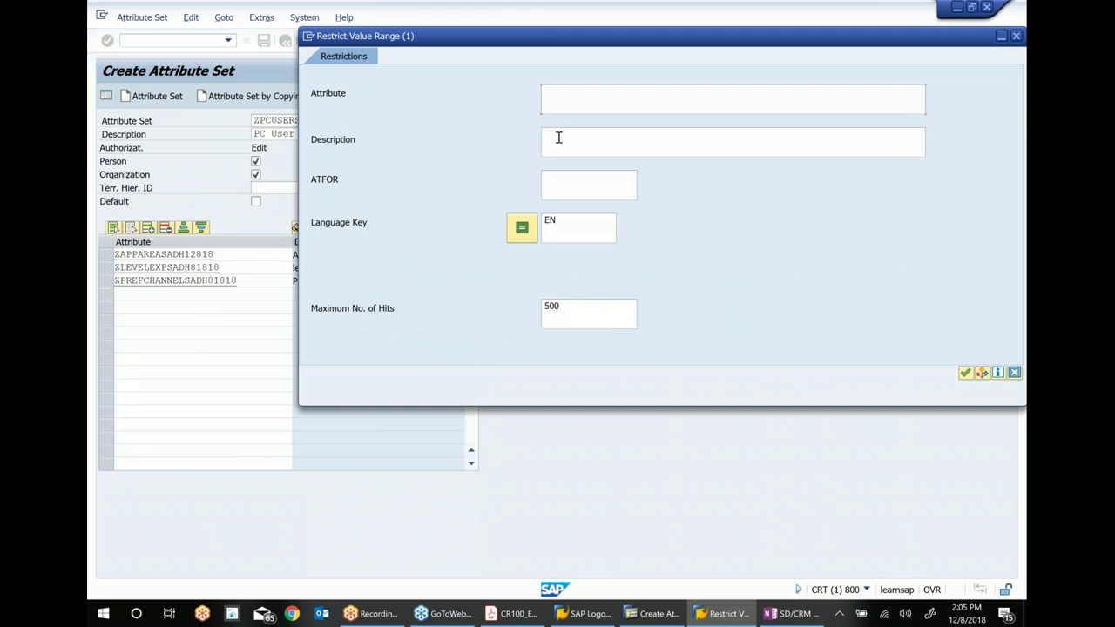
left_click(552, 133)
type("*sadh*")
key("Return")
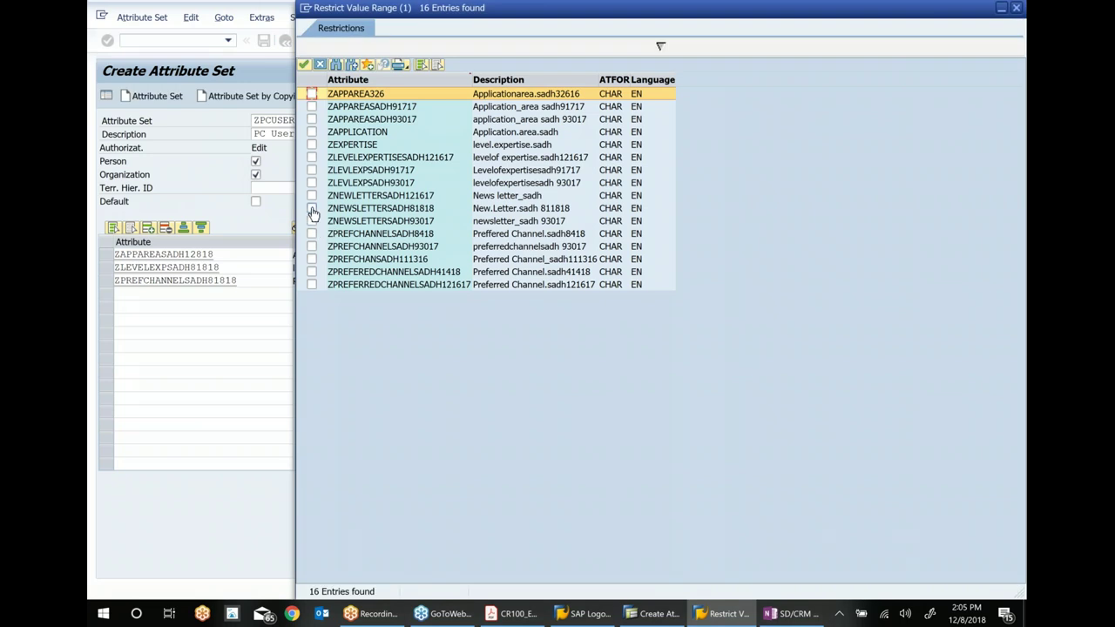
left_click(312, 209)
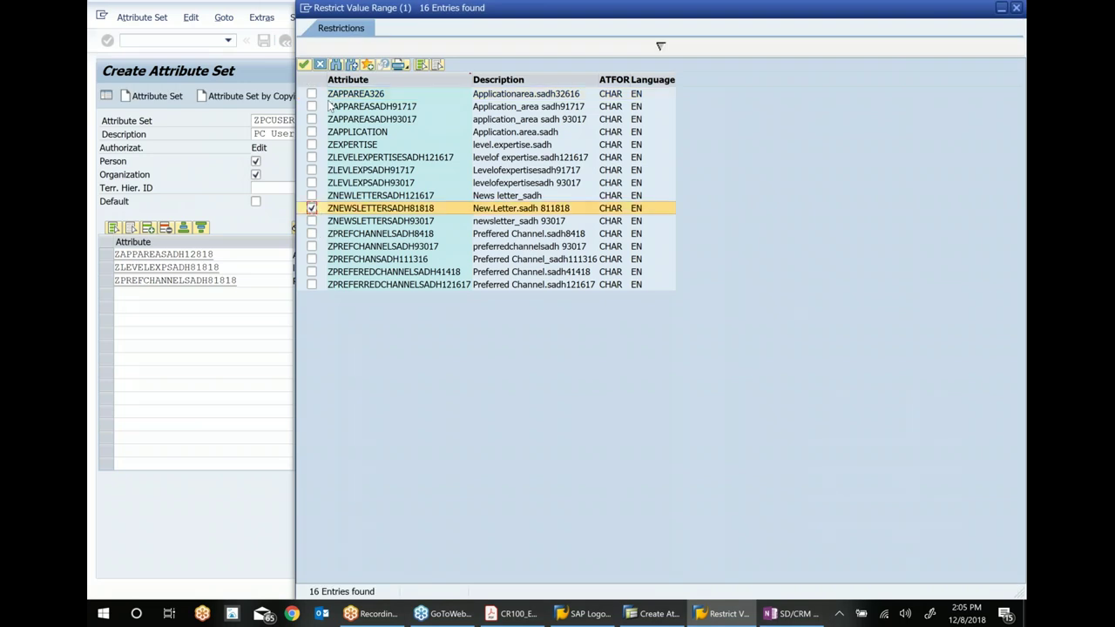
left_click(304, 67)
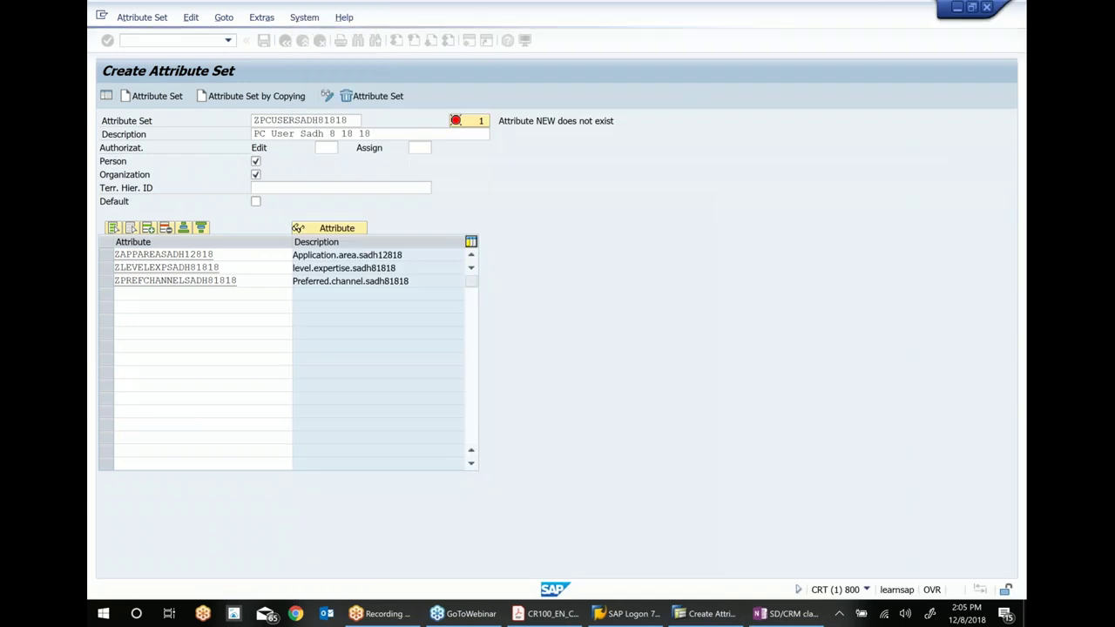
left_click(336, 228)
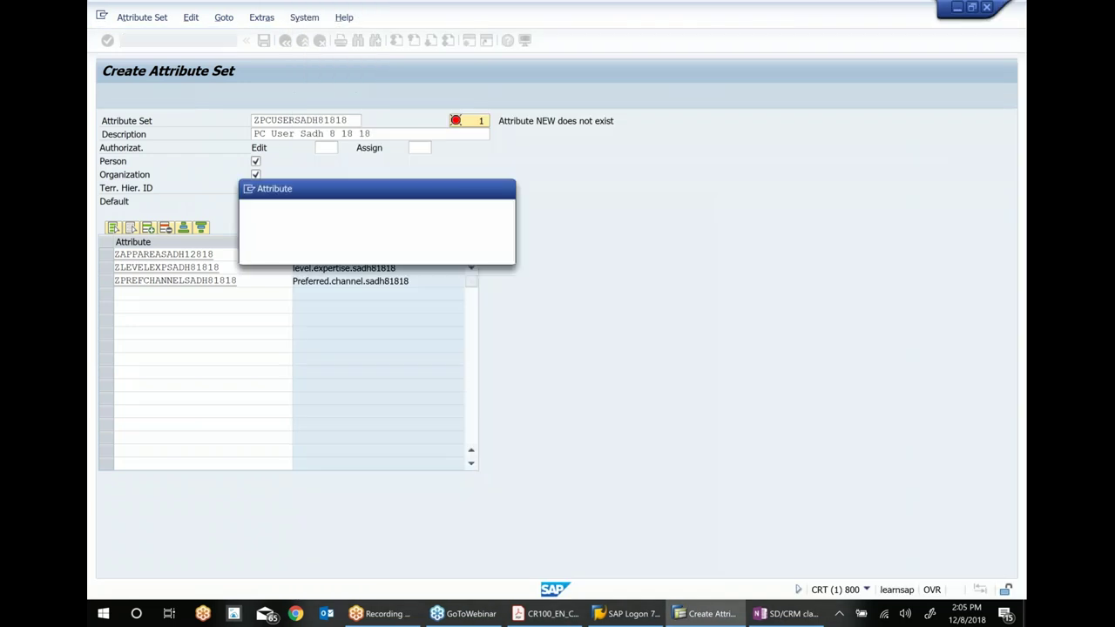
left_click(318, 252)
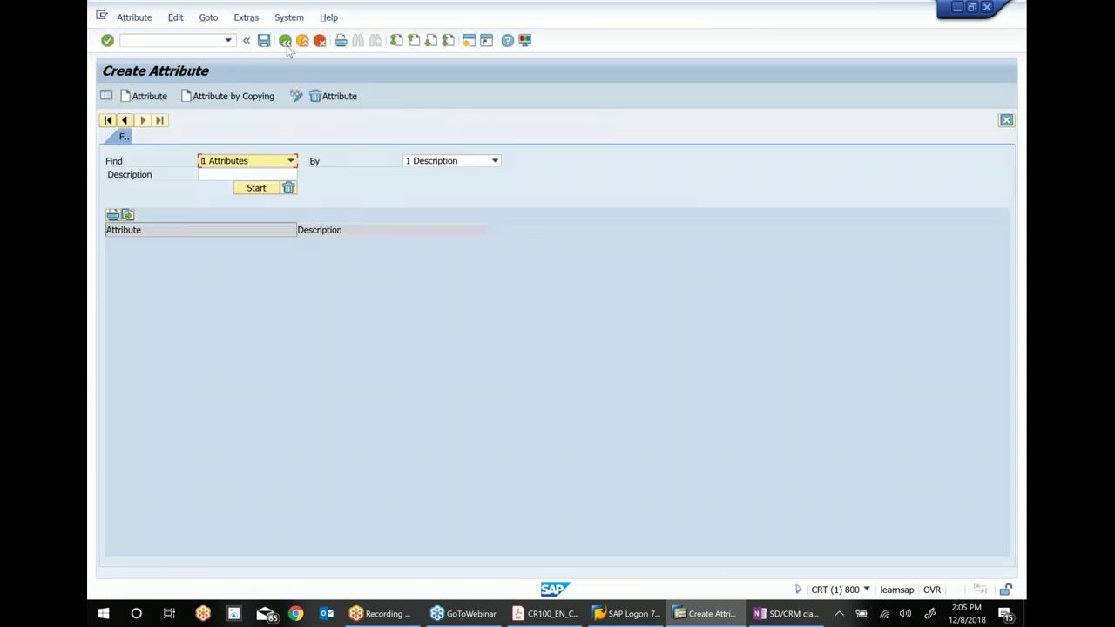
Return to the Create Attribute Set screen and clear the NEW entry from the attribute row.
left_click(287, 44)
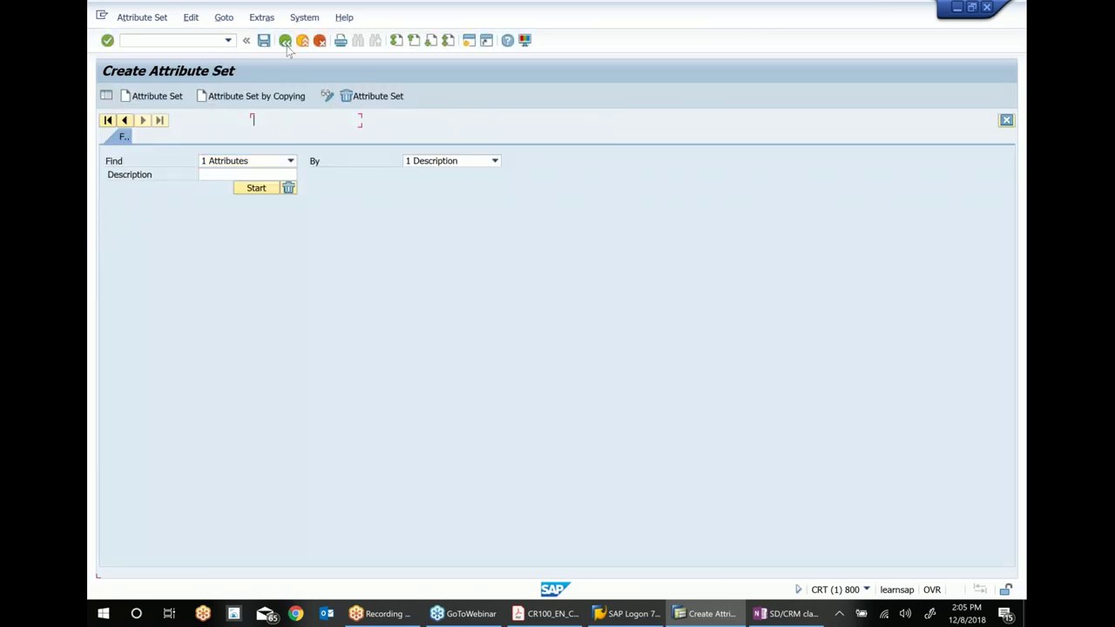
left_click(154, 293)
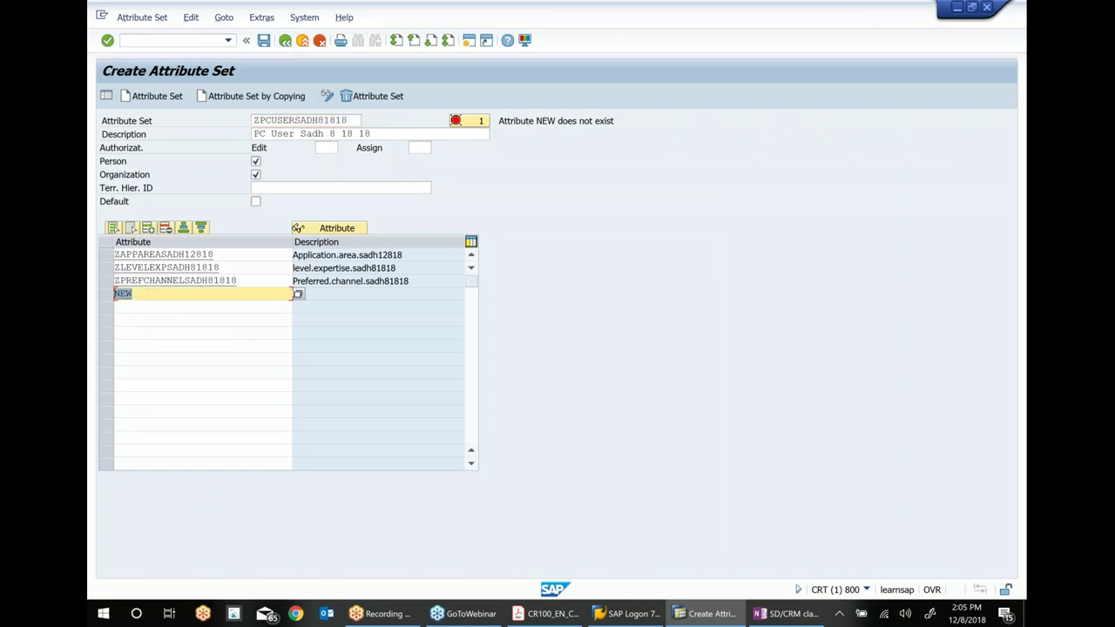
key("BackSpace")
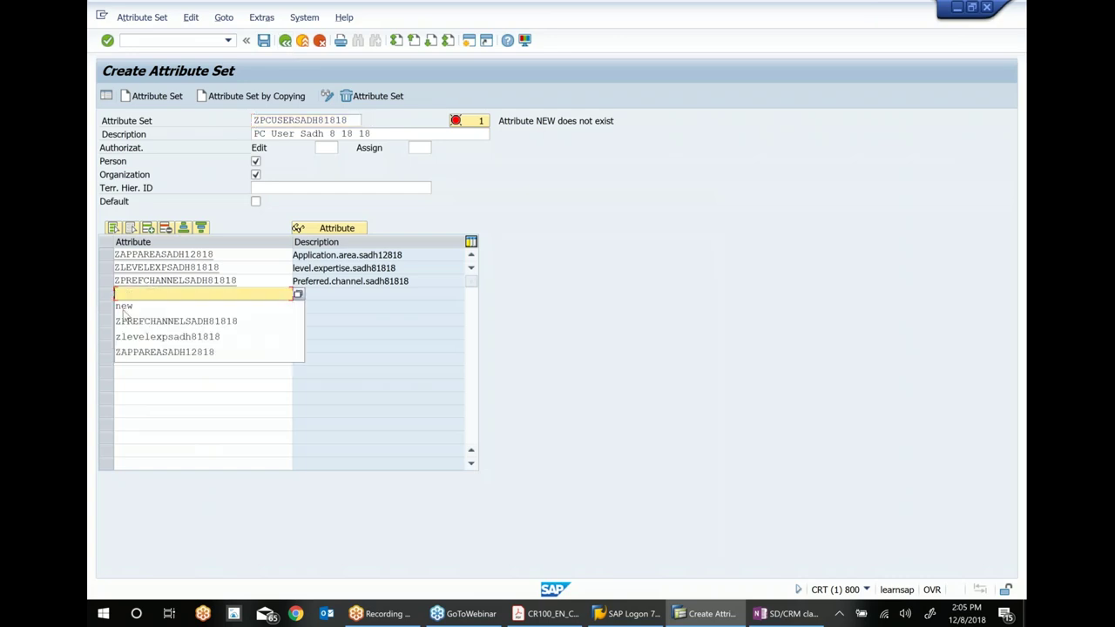
left_click(744, 383)
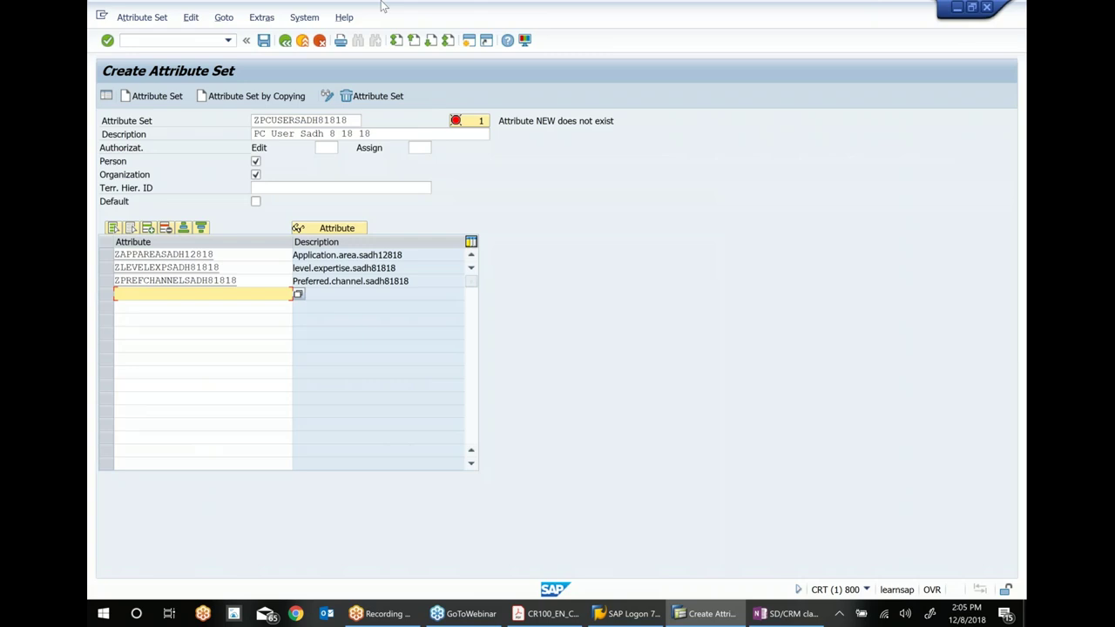
Start Maintain Attributes via Marketing > Segmentation of Business Partners in the user menu.
left_click(468, 45)
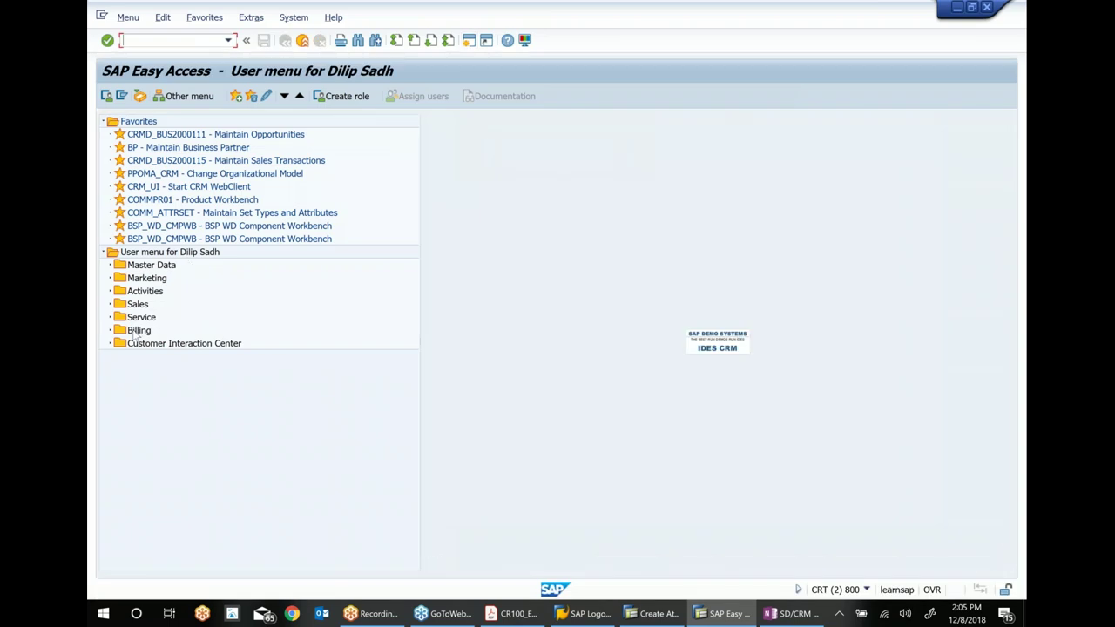
left_click(145, 293)
left_click(144, 317)
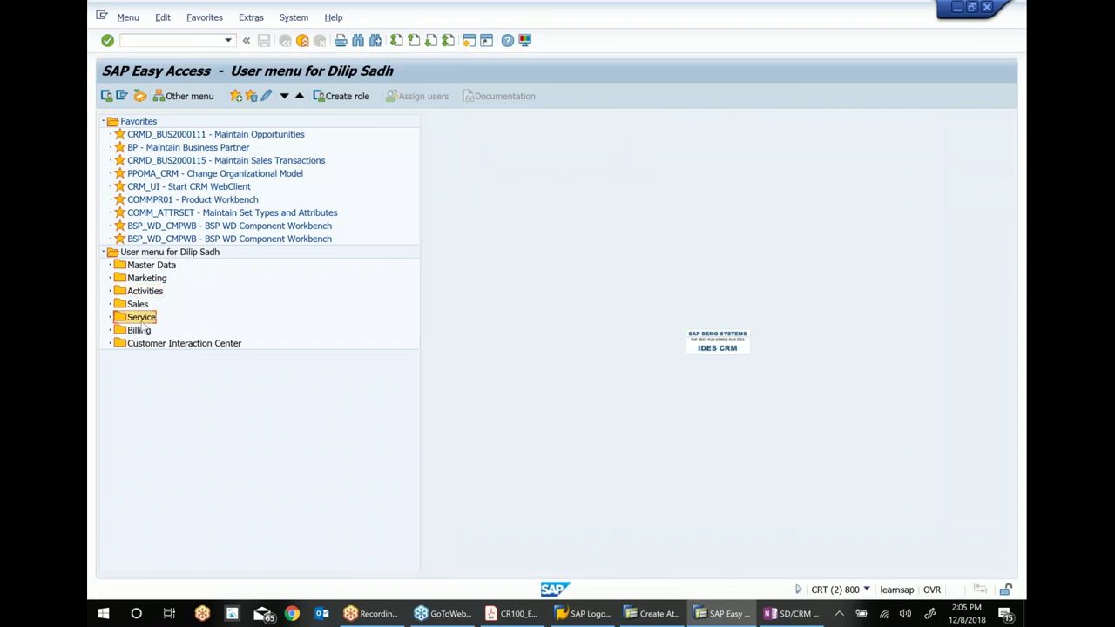
left_click(144, 279)
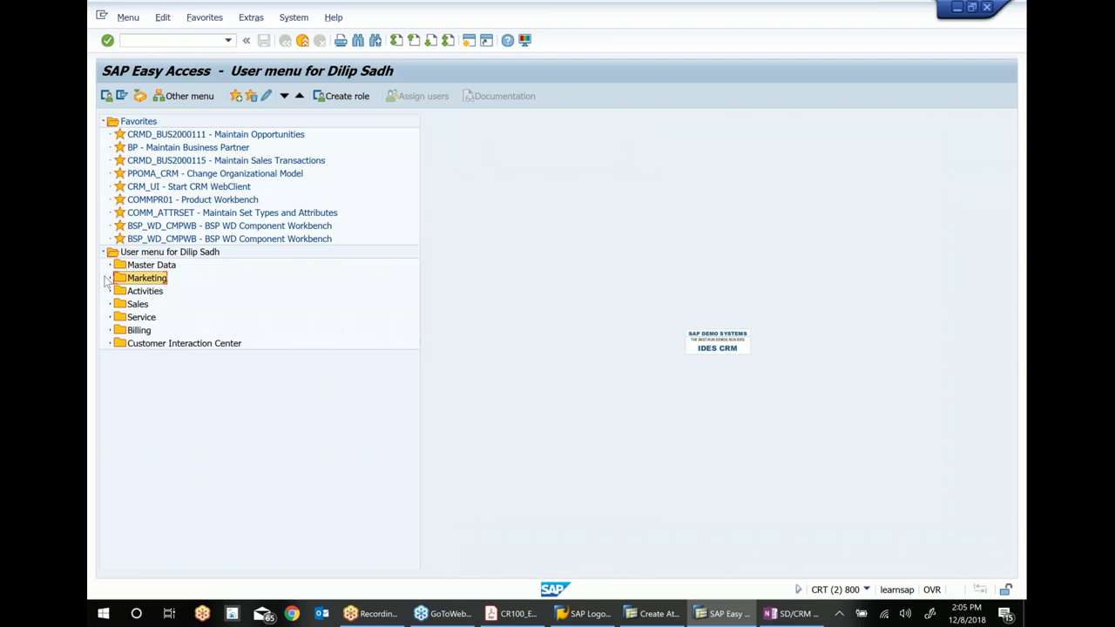
left_click(110, 278)
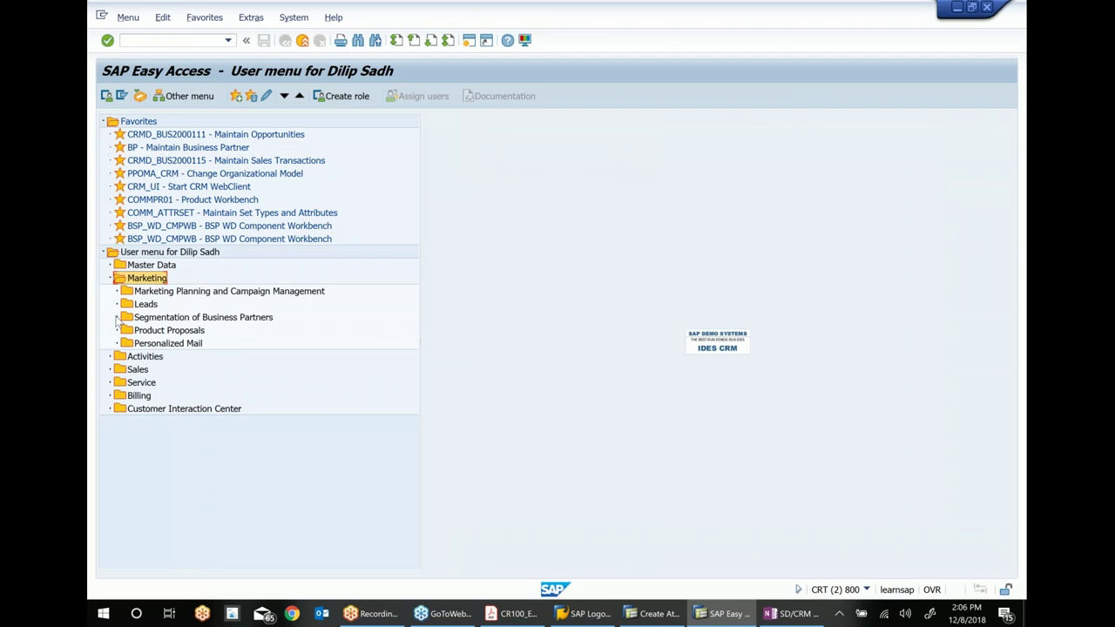
left_click(117, 319)
double_click(248, 394)
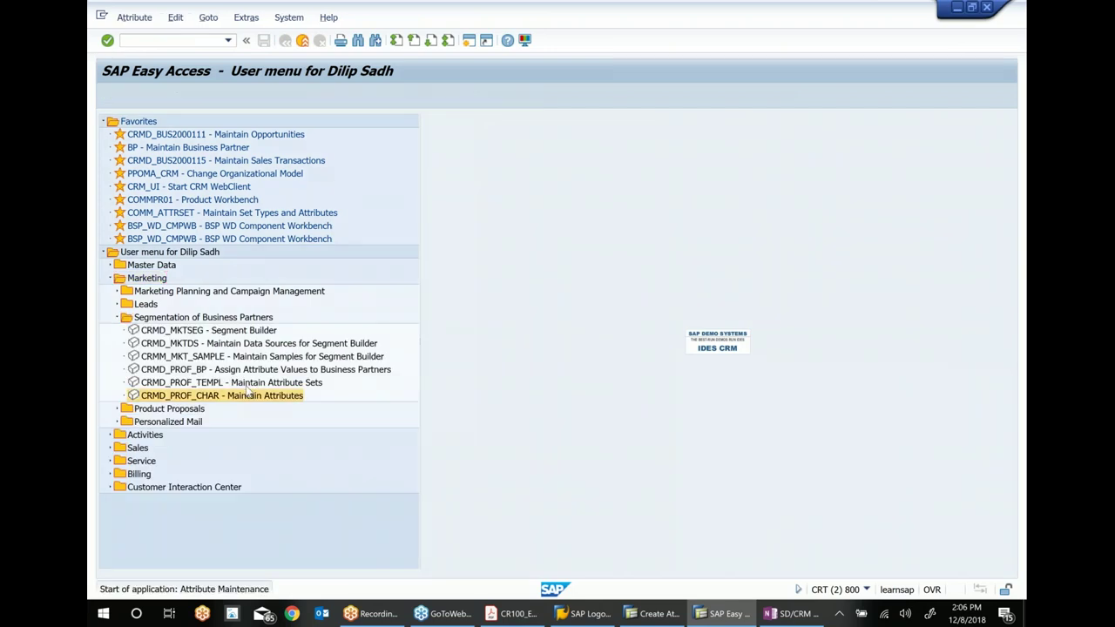
Copy the name ZNEWSLETTERSADH81818 and paste it into the fourth attribute row of the set.
left_click(142, 97)
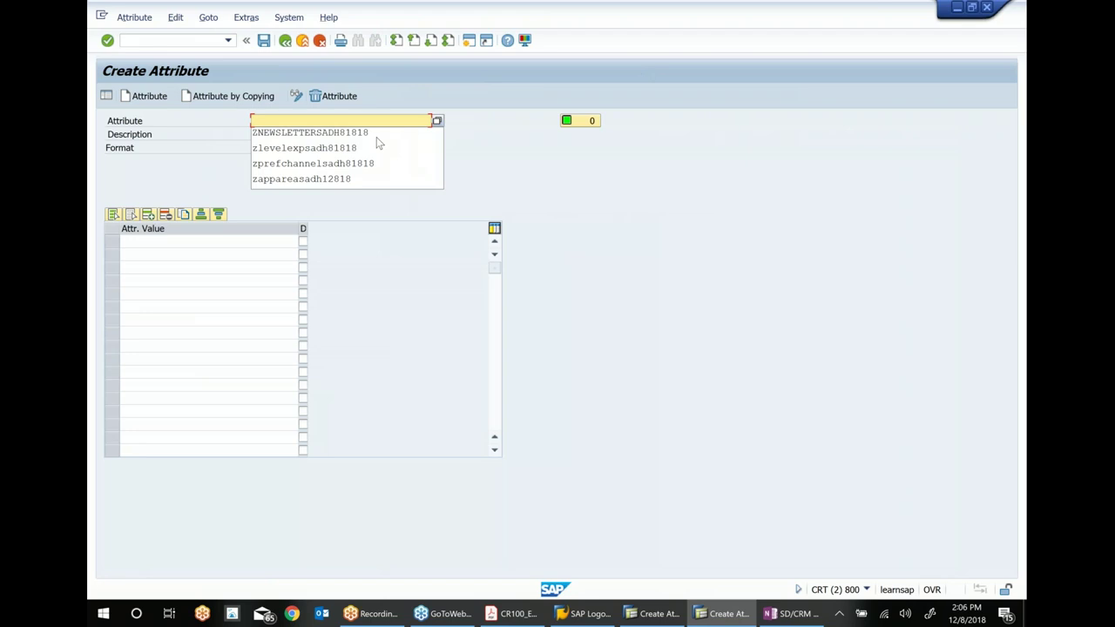
left_click(370, 133)
left_click_drag(371, 120, 154, 115)
key("ctrl+c")
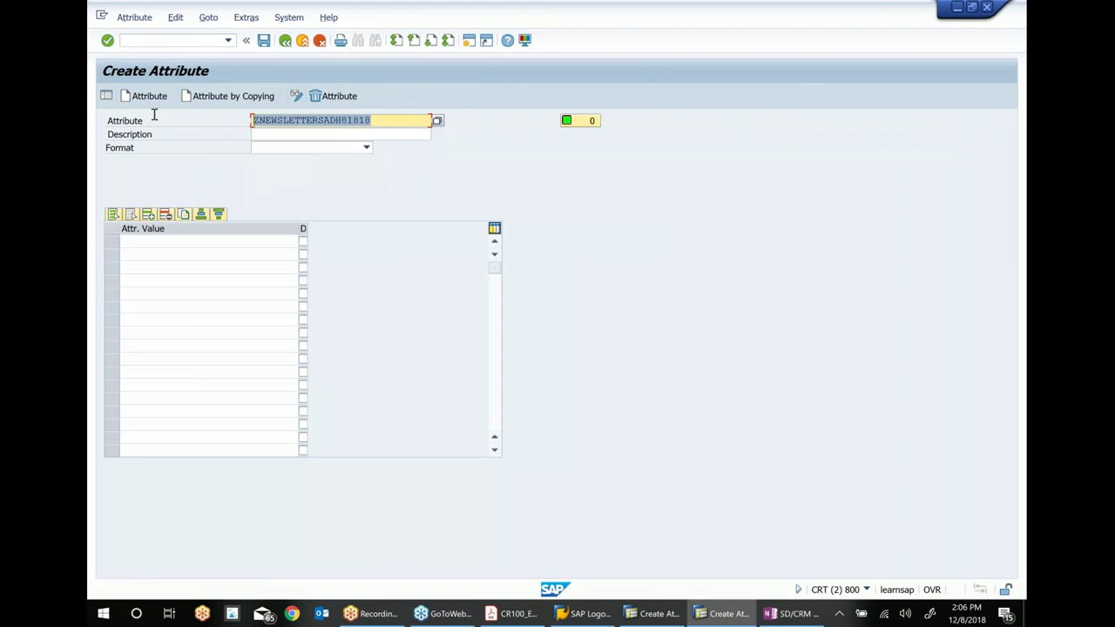
left_click(654, 613)
left_click(147, 294)
key("ctrl+v")
key("Return")
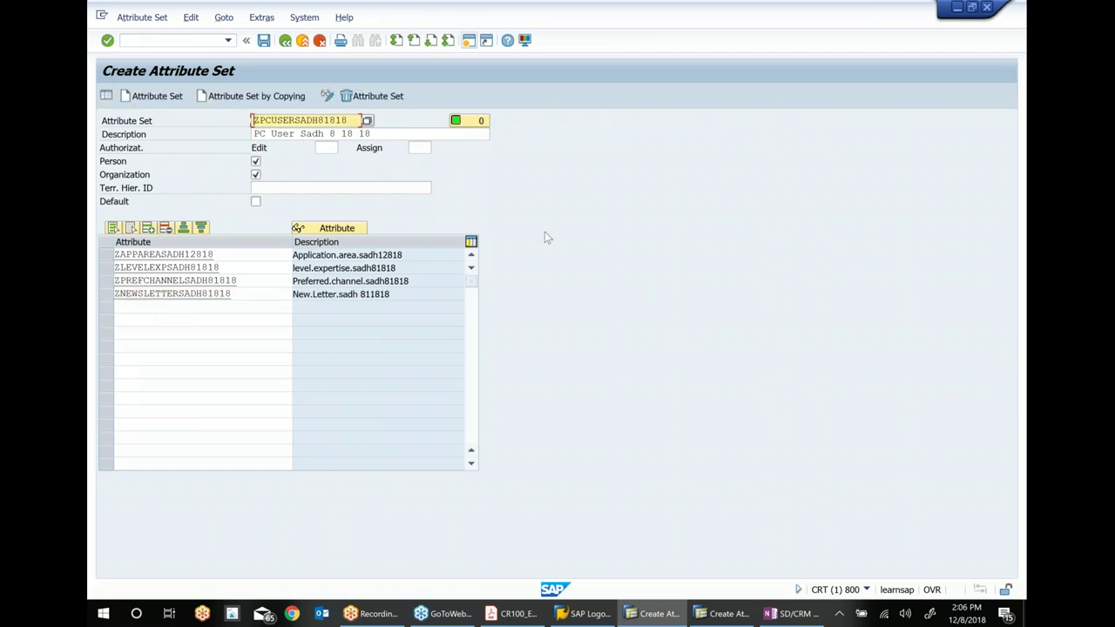
Save attribute set ZPCUSERSADH81818 and copy its name to the clipboard.
left_click(263, 41)
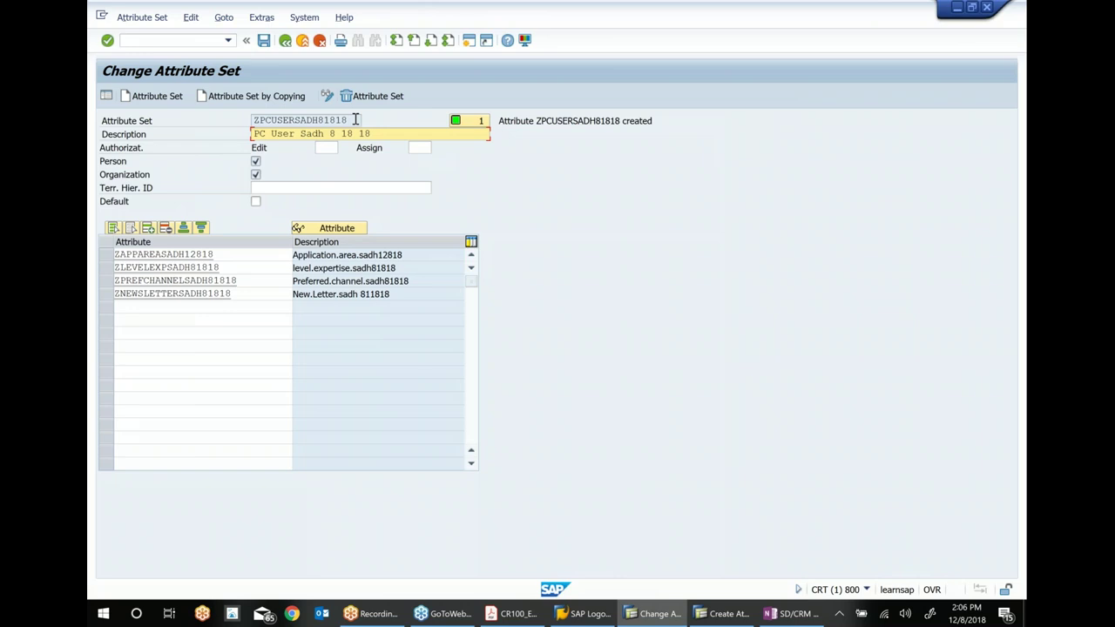
left_click_drag(356, 119, 94, 121)
key("ctrl+c")
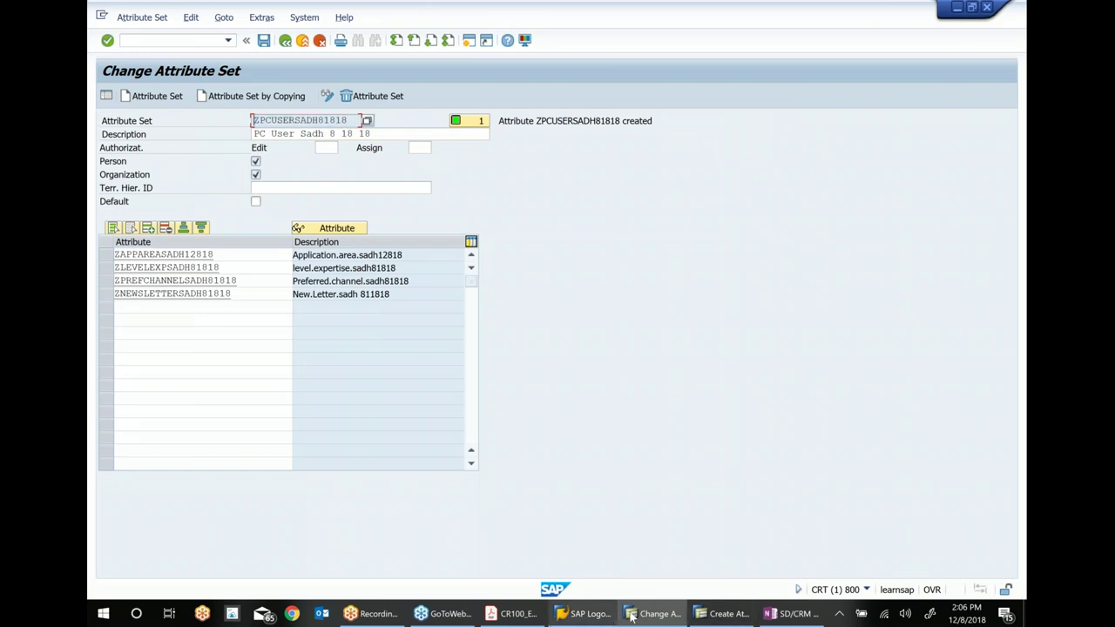
left_click(727, 613)
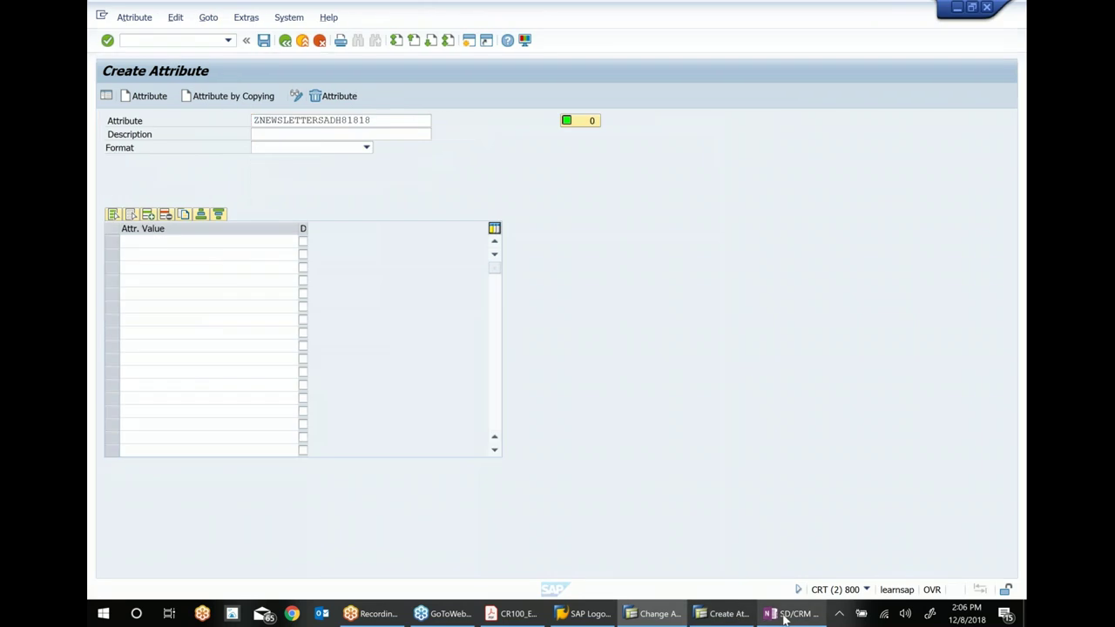
left_click(788, 613)
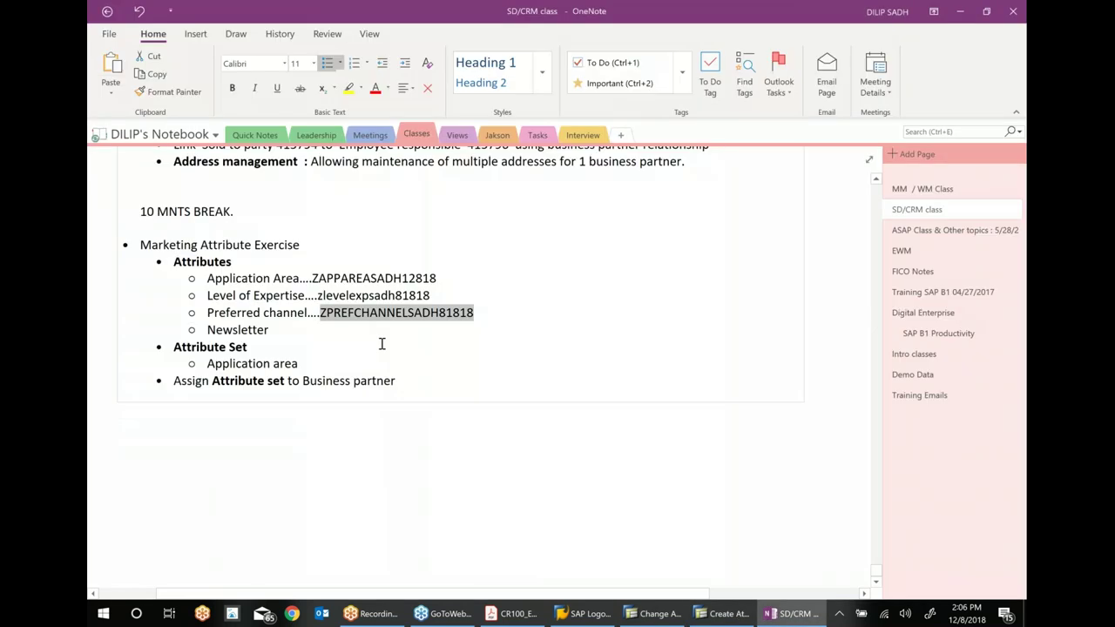
Paste ZPCUSERSADH81818 after '...' next to Application area in the OneNote class notes.
left_click(344, 369)
type("...")
key("ctrl+v")
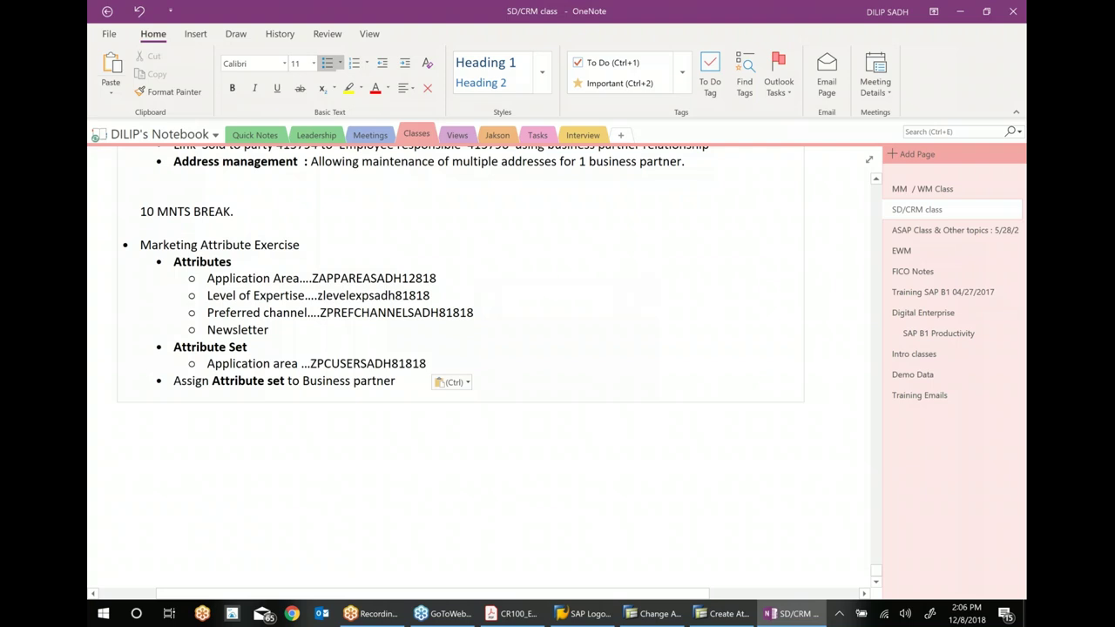
left_click(660, 614)
Leave the Create Attribute screen, discarding the unsaved new attribute.
left_click(388, 230)
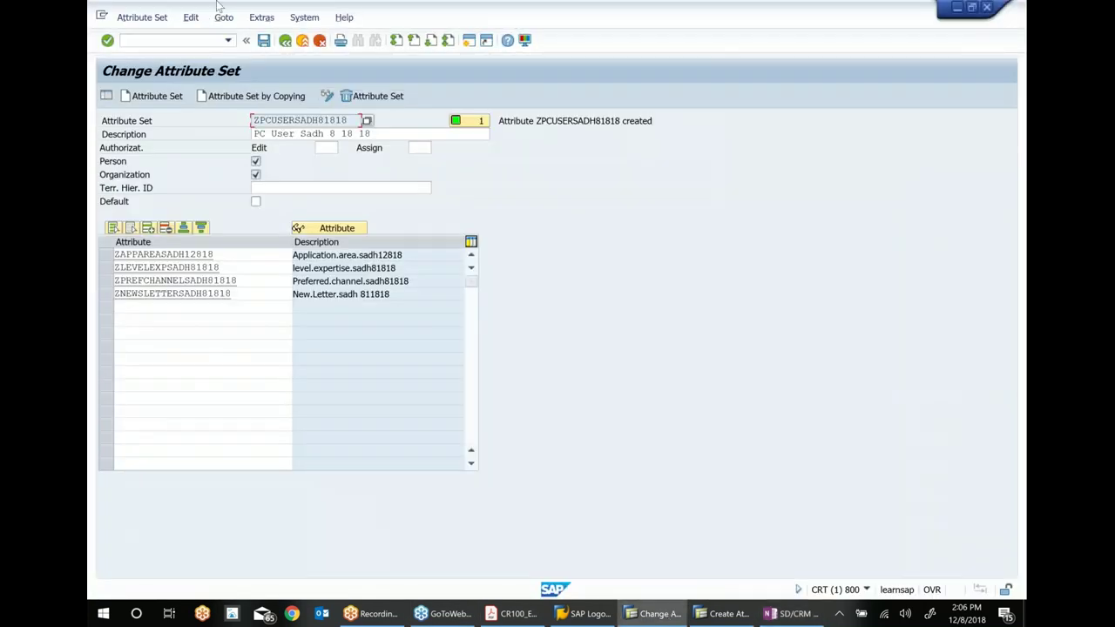
left_click(719, 613)
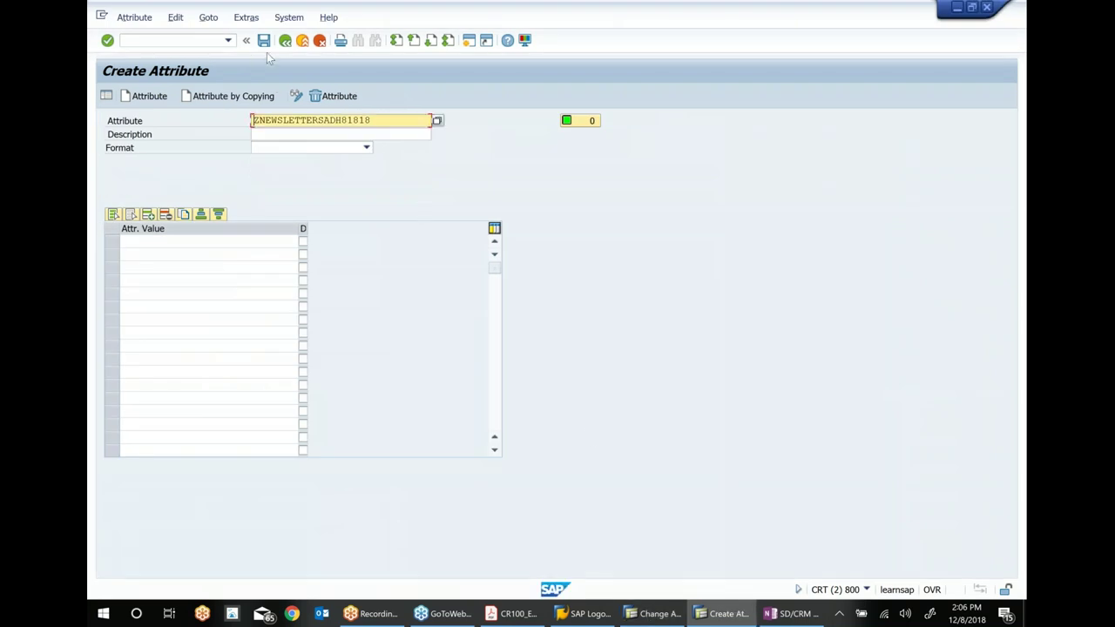
left_click(285, 41)
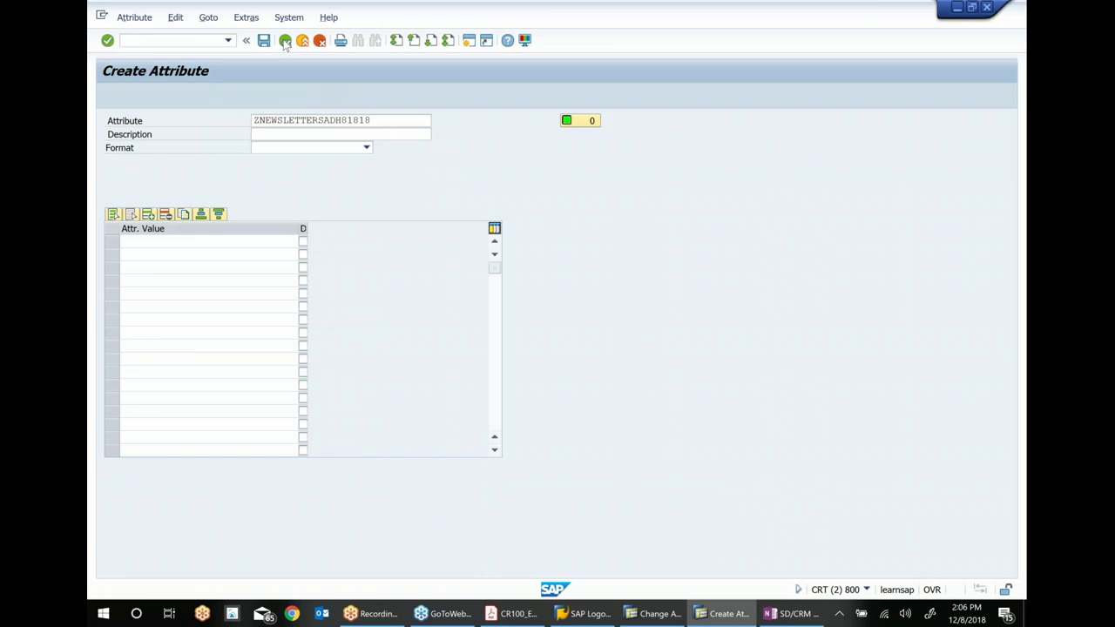
left_click(379, 252)
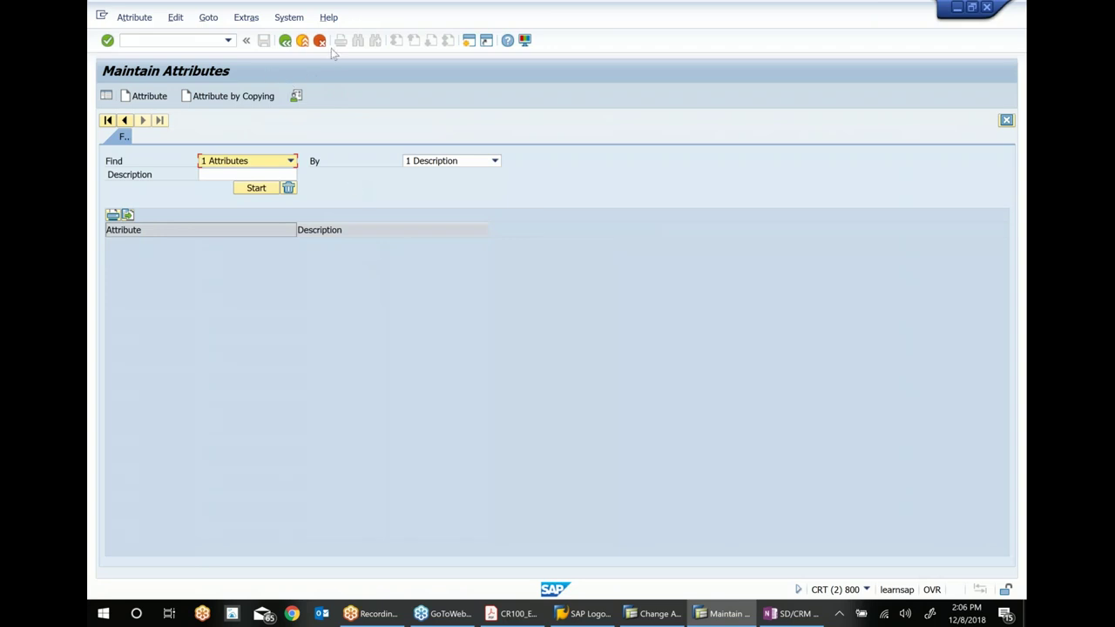
Browse the marketing transactions, then start Maintain Business Partner under Master Data > Business Partner.
left_click(285, 41)
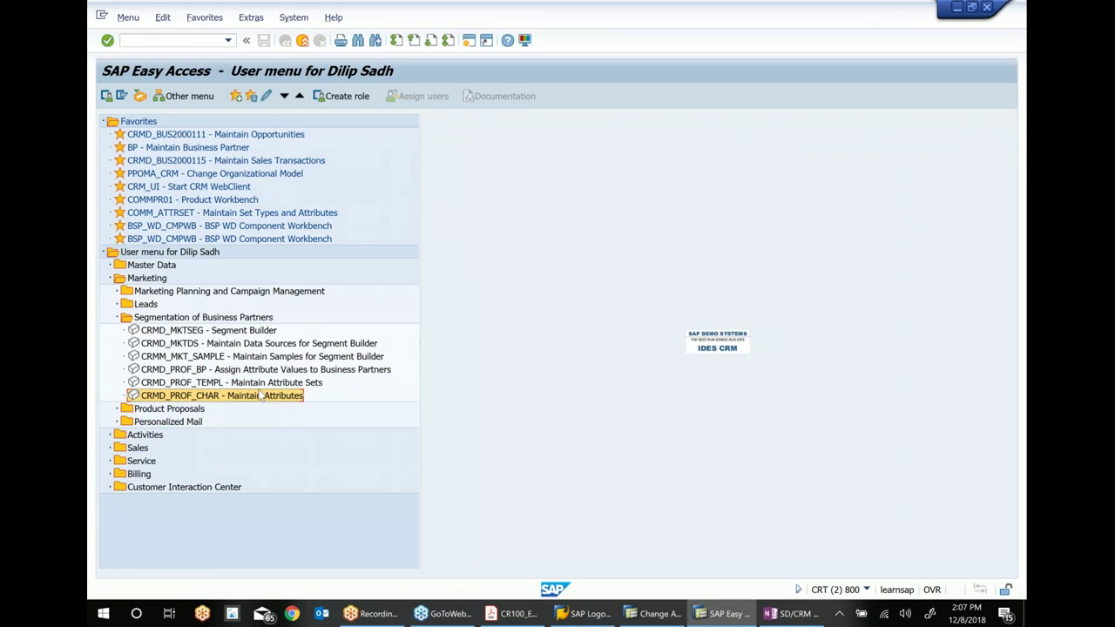
double_click(286, 383)
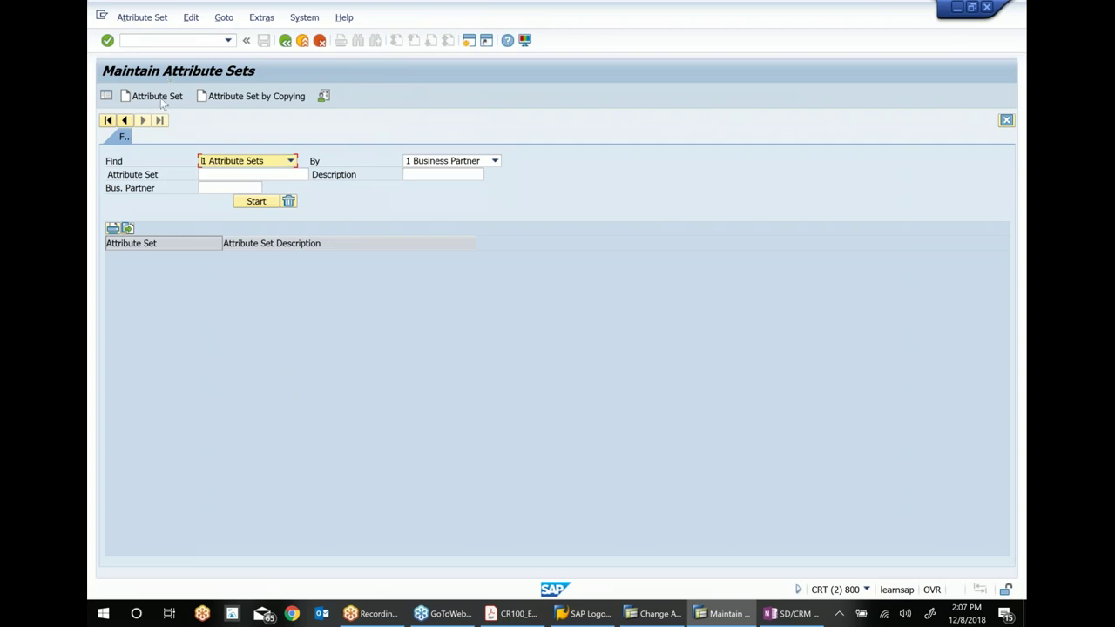
left_click(284, 41)
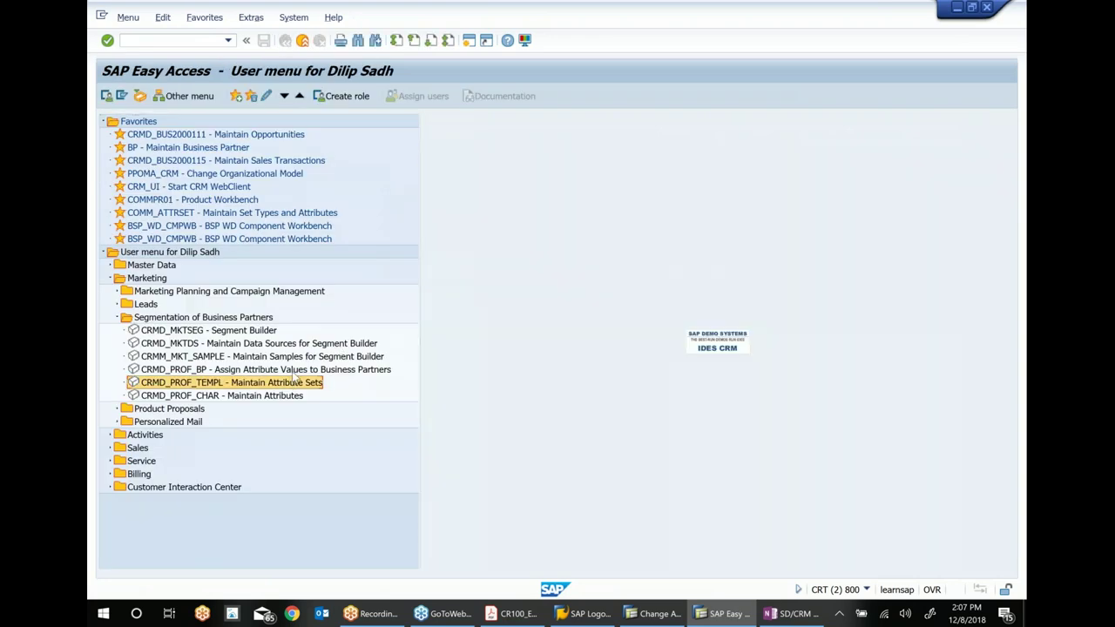
double_click(296, 370)
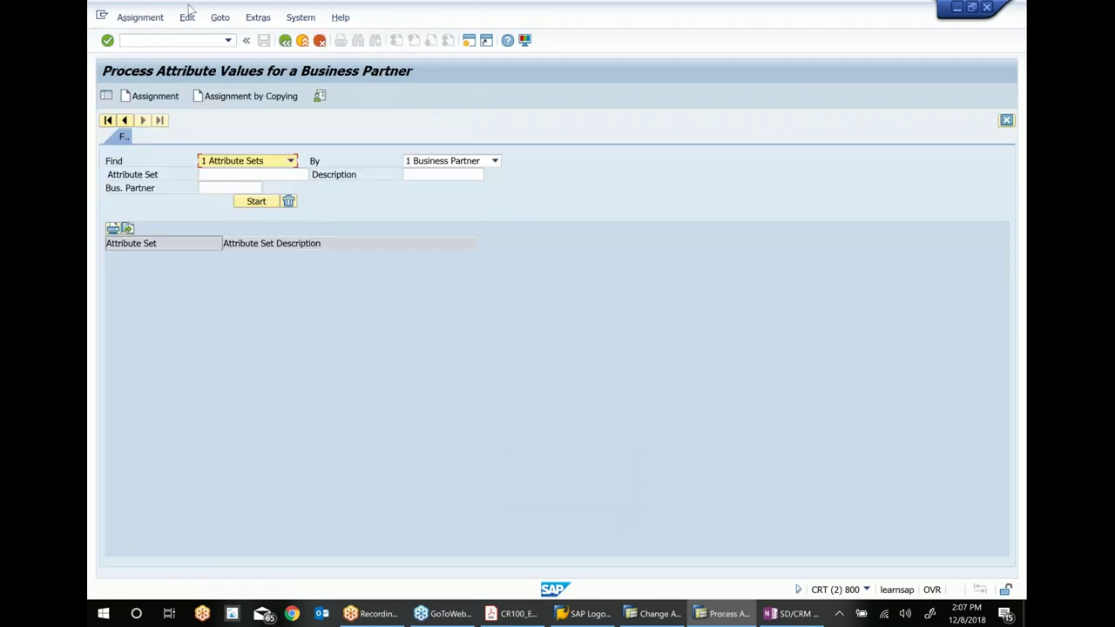
left_click(285, 42)
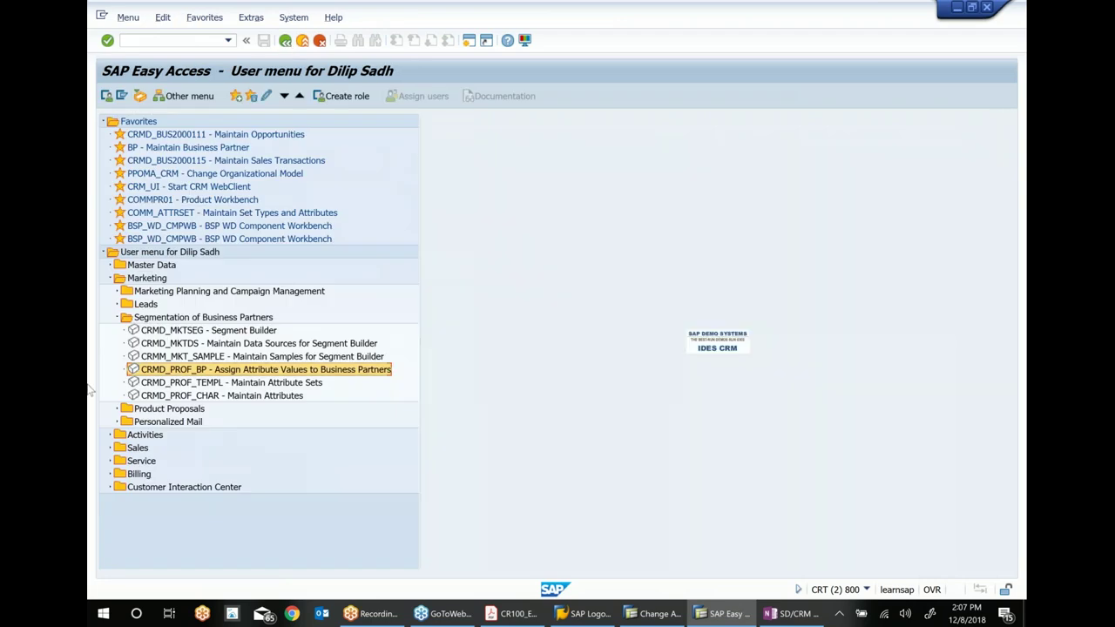
left_click(112, 266)
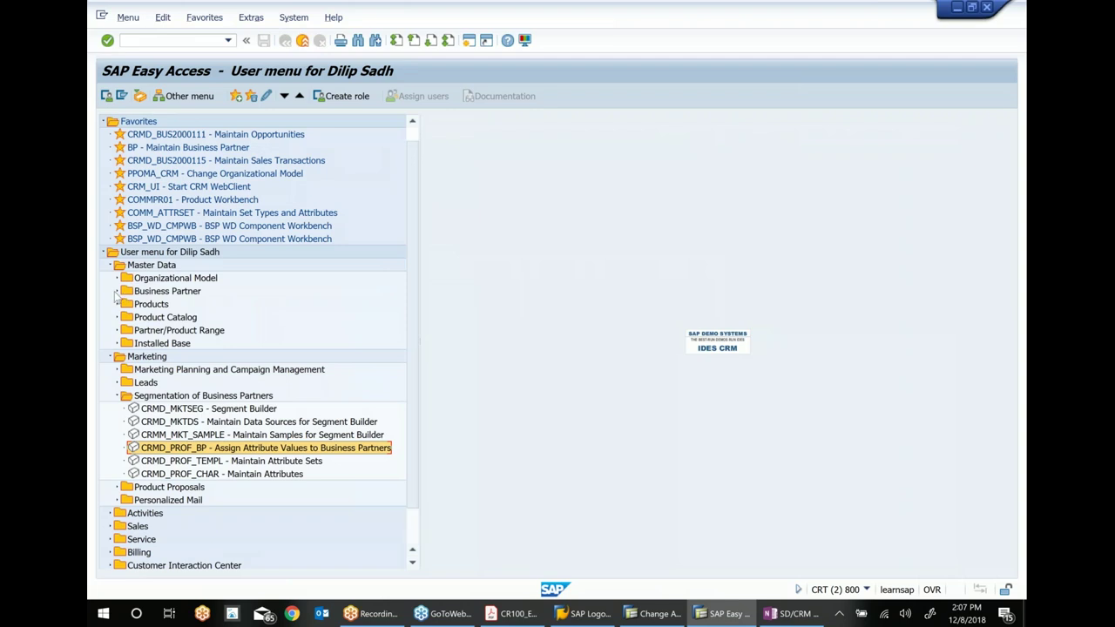
left_click(117, 291)
double_click(217, 305)
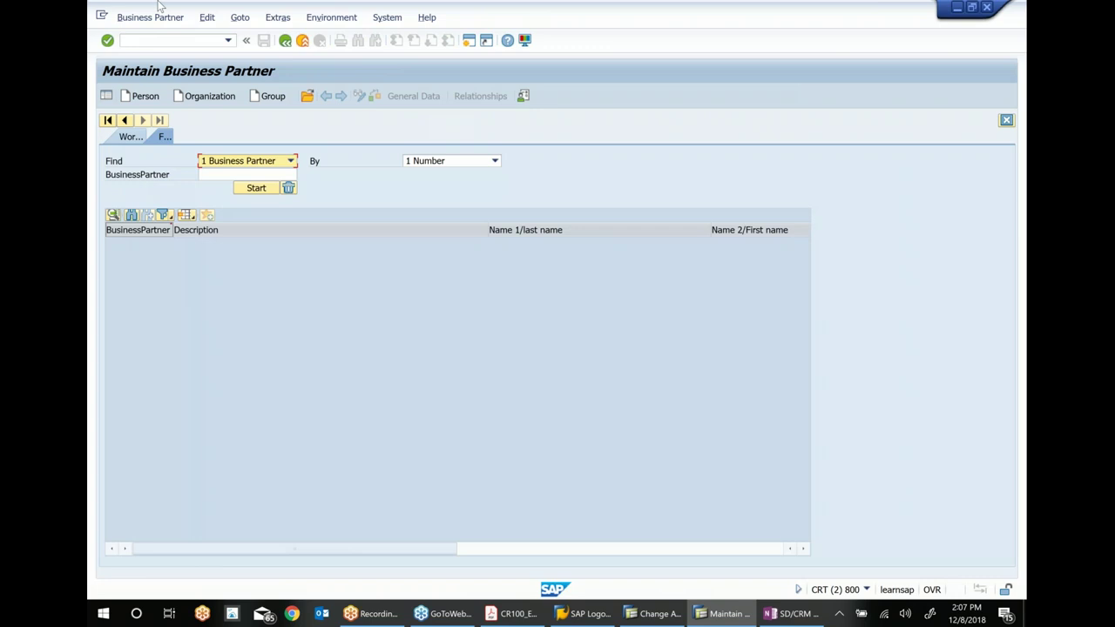
Open the previously used business partner 415794.
left_click(153, 15)
left_click(130, 35)
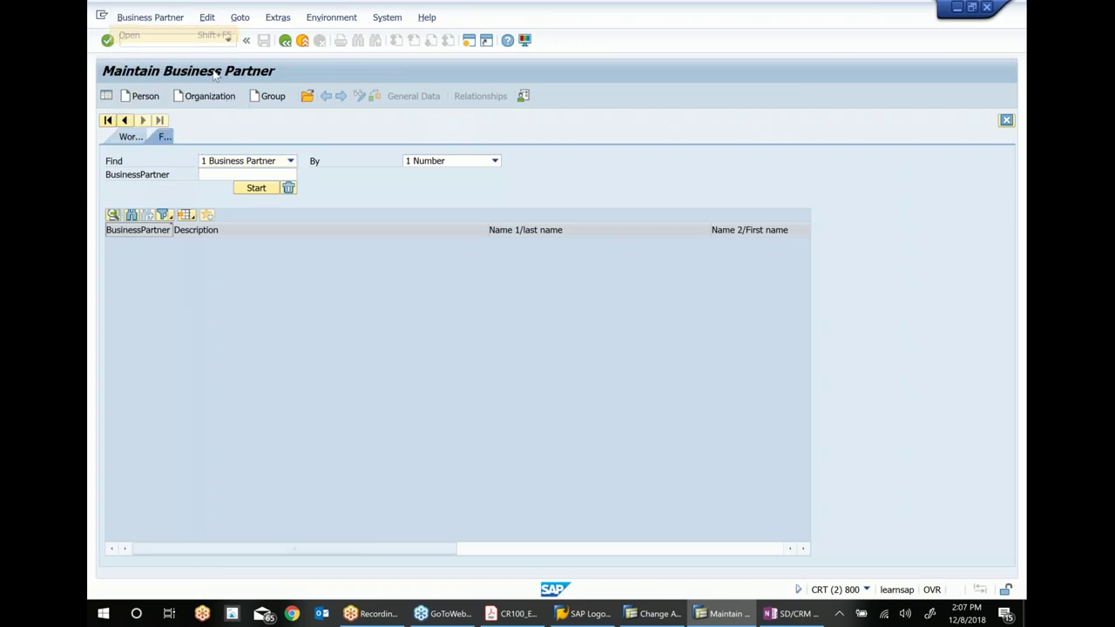
key("Down")
key("Return")
key("Return")
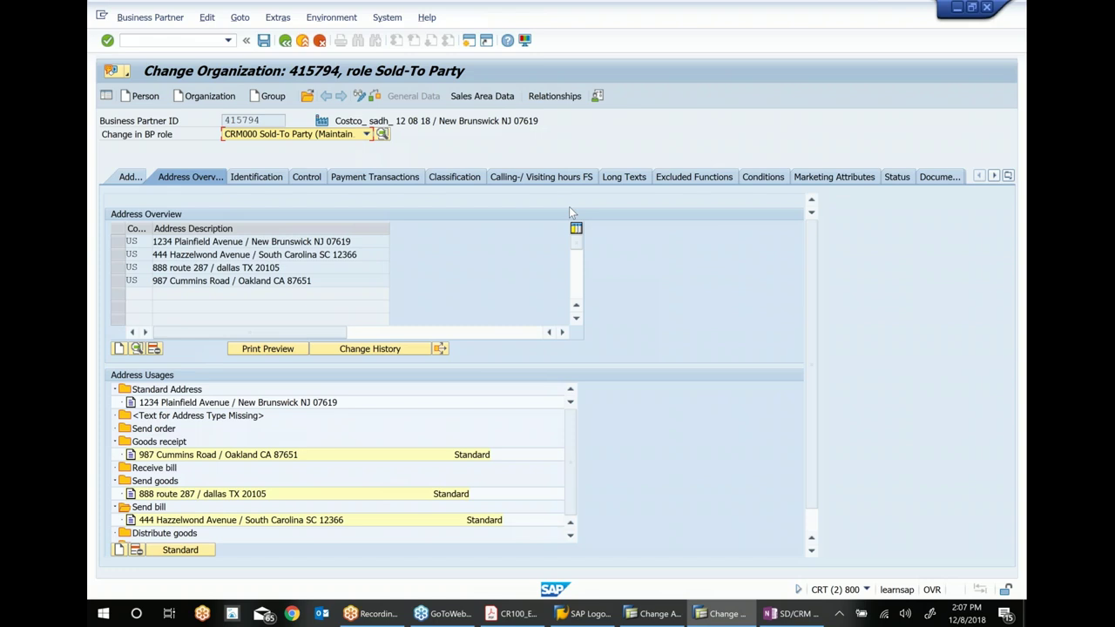
On the Marketing Attributes tab, choose ZPCUSERSADH81818 from the Attribute Set list.
left_click(843, 178)
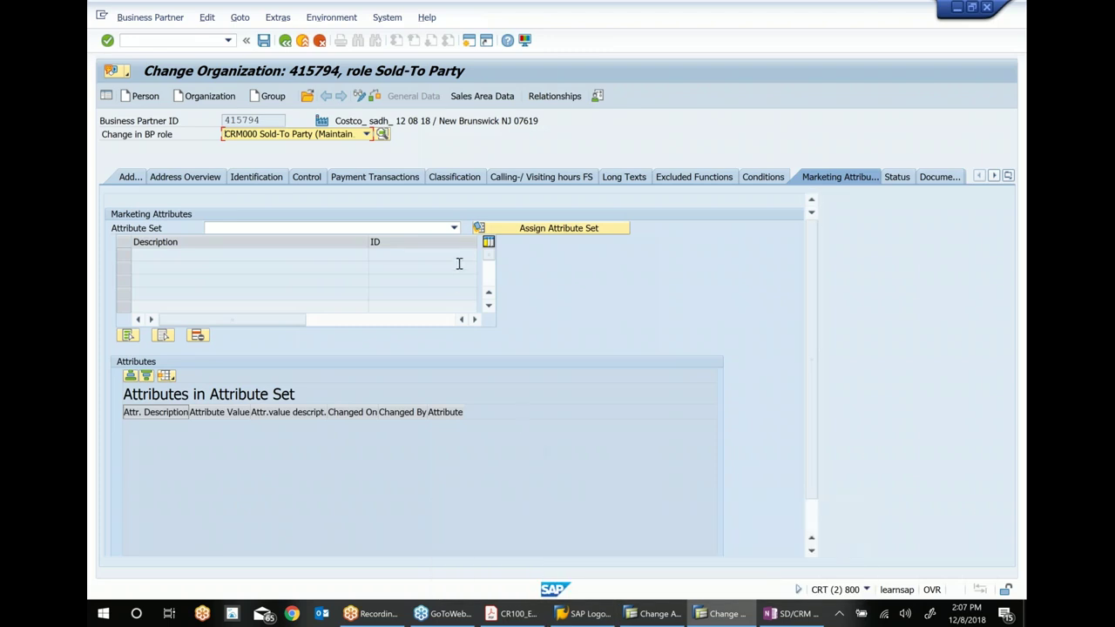
left_click(453, 229)
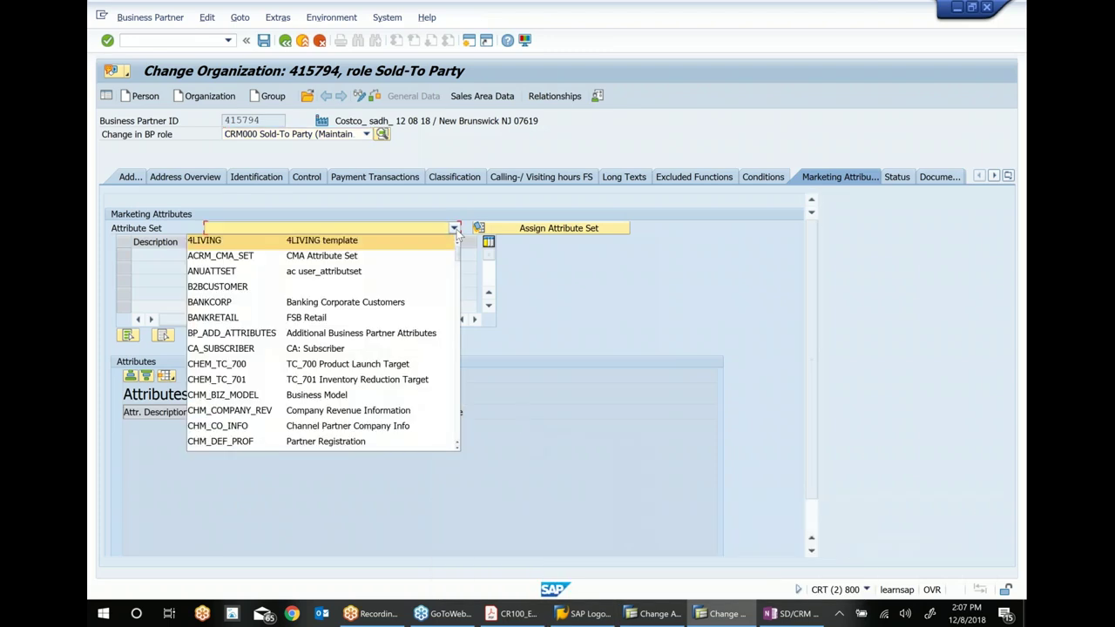
scroll(422, 310, "down", 7)
scroll(416, 340, "down", 5)
scroll(417, 340, "down", 6)
scroll(401, 407, "down", 3)
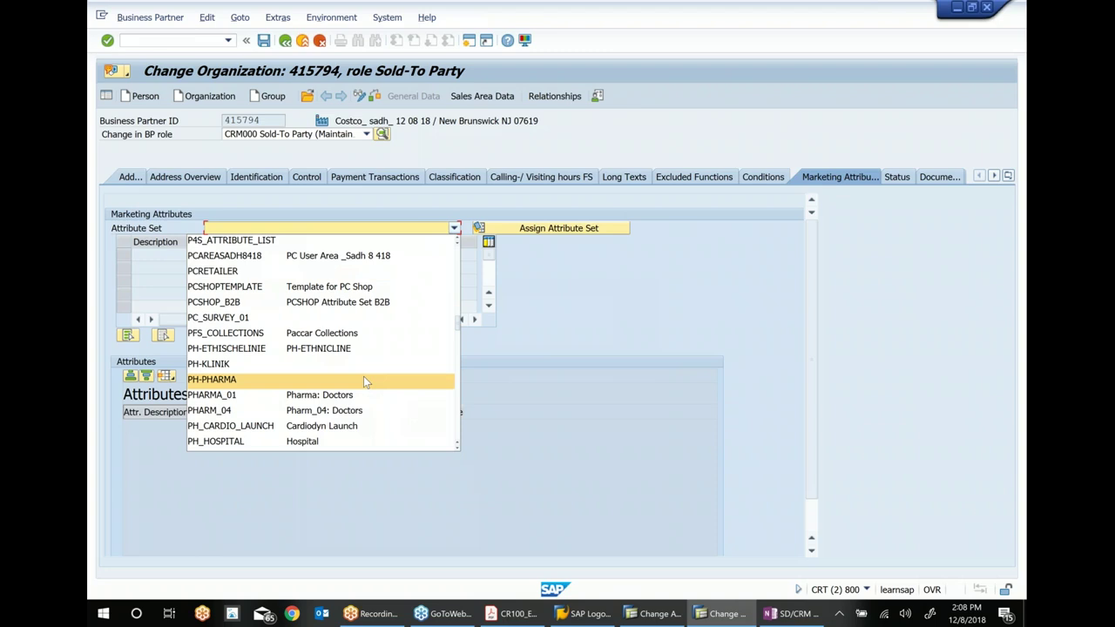
key("Down")
key("Down")
key("Down")
key("Down")
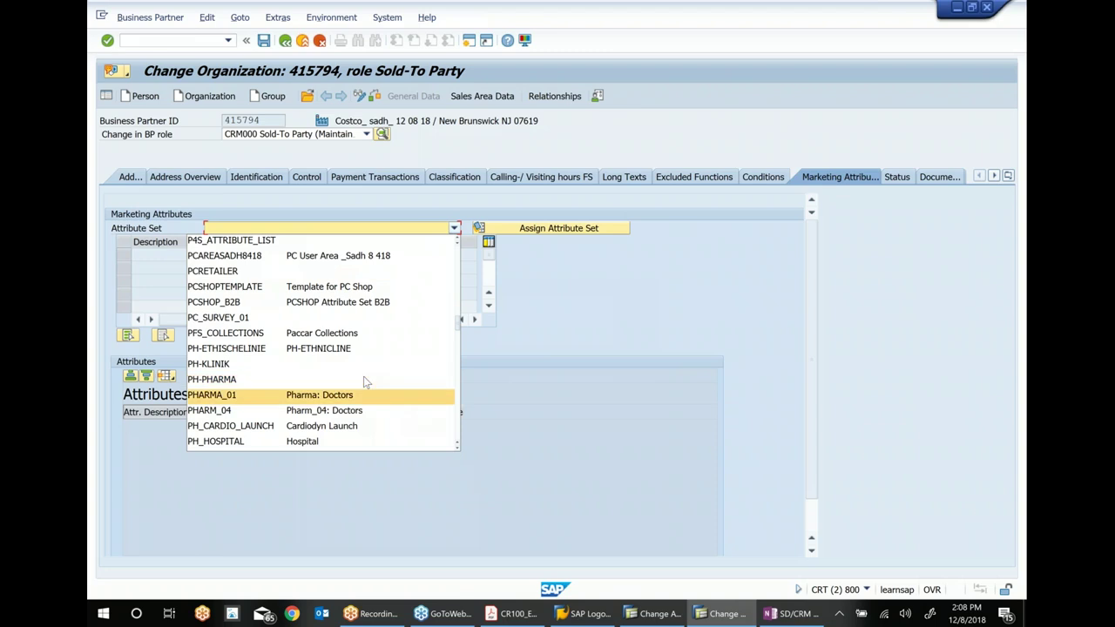
key("Down")
key("Down")
key("Down")
key("Down")
key("Down")
key("Down")
key("Down")
key("Down")
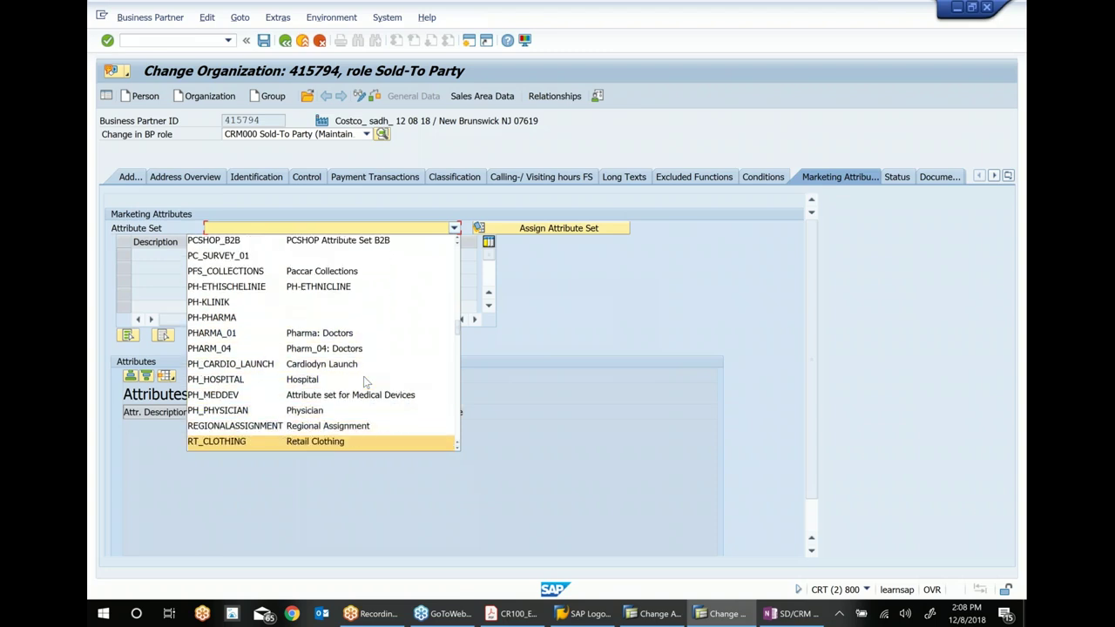
key("Down")
key("Down")
key("Down")
key("Down")
key("Down")
key("Down")
key("Down")
key("Down")
key("Down")
key("Down")
key("Down")
key("Down")
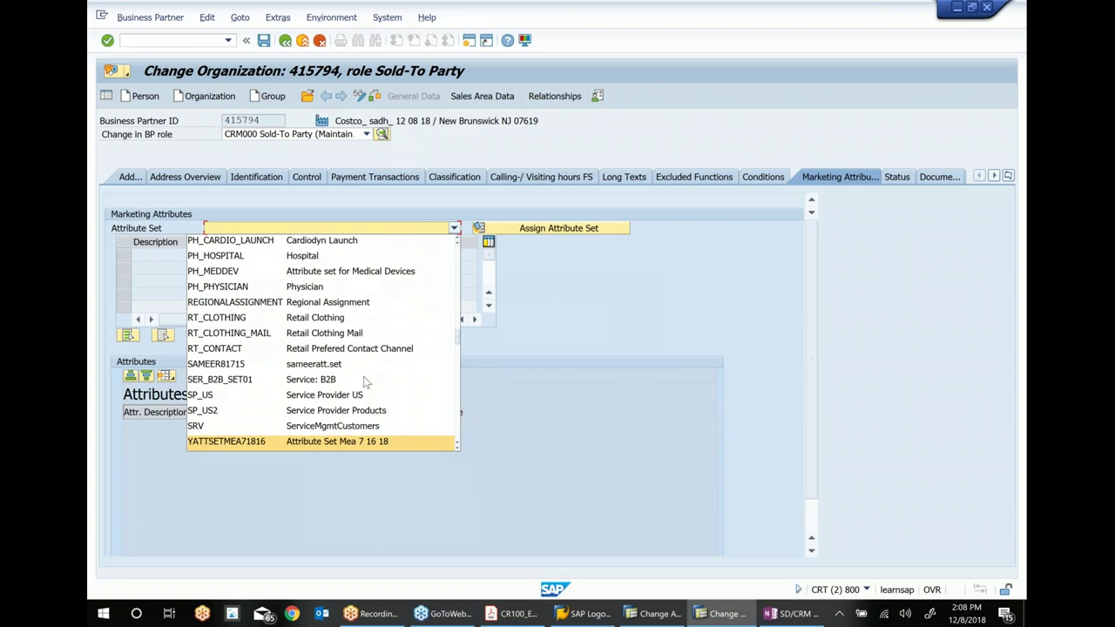
key("Down")
key("Down")
key("Down")
key("Down")
key("Down")
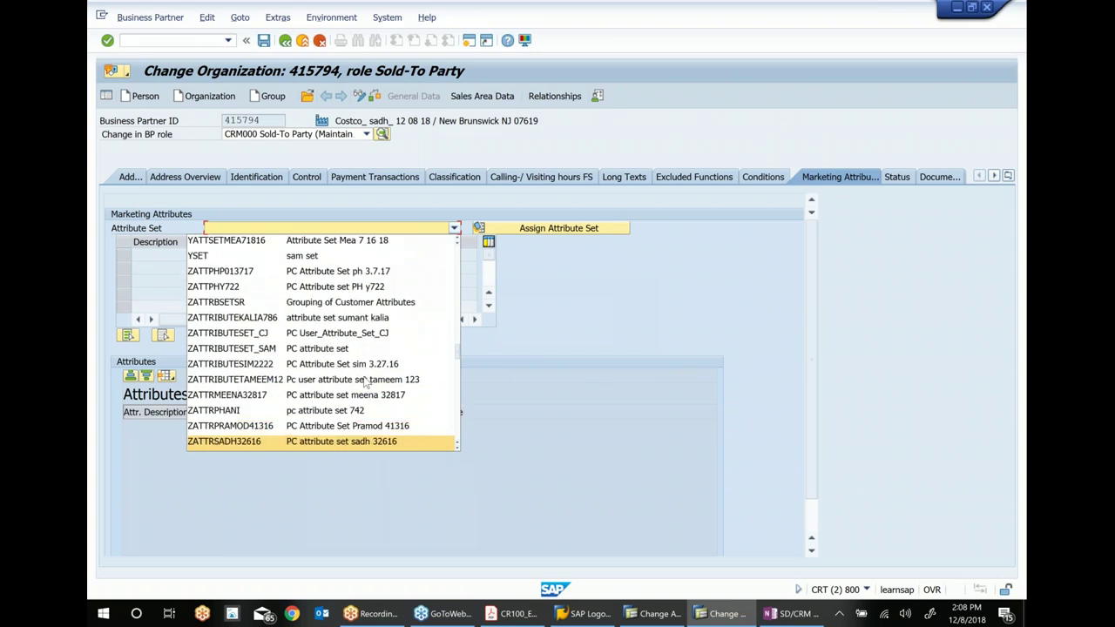
key("Down")
key("Down")
key("Down")
key("Down")
key("Down")
key("Down")
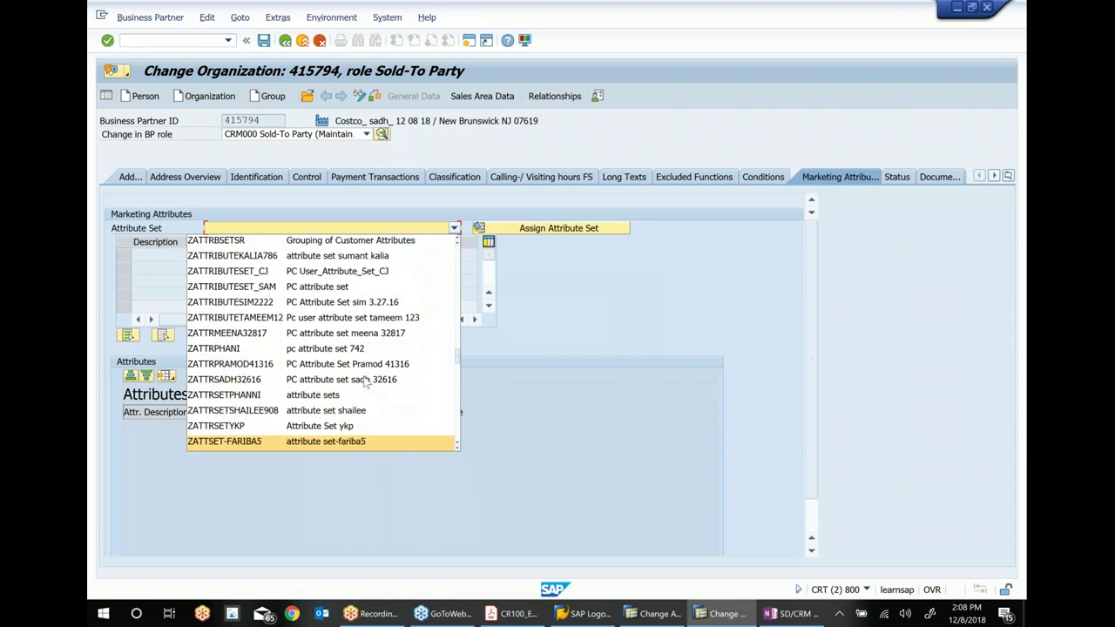
key("Down")
key("Down")
key("Down")
key("Down")
key("Down")
key("Down")
key("Down")
key("Down")
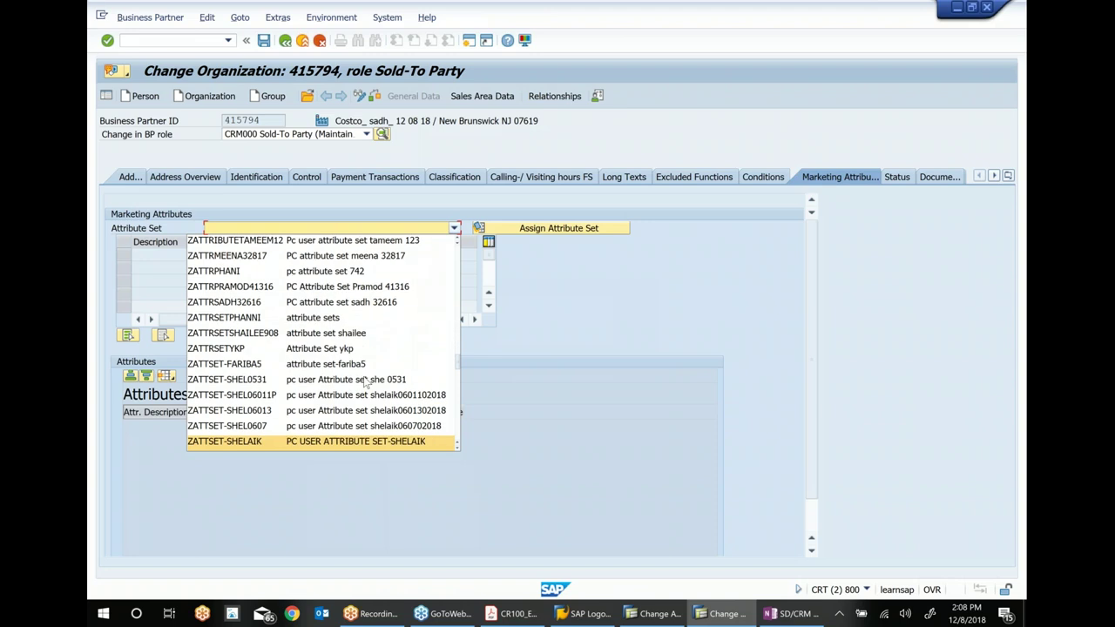
key("Down")
key("Down")
key("Down")
key("Down")
key("Down")
key("Down")
key("Down")
key("Down")
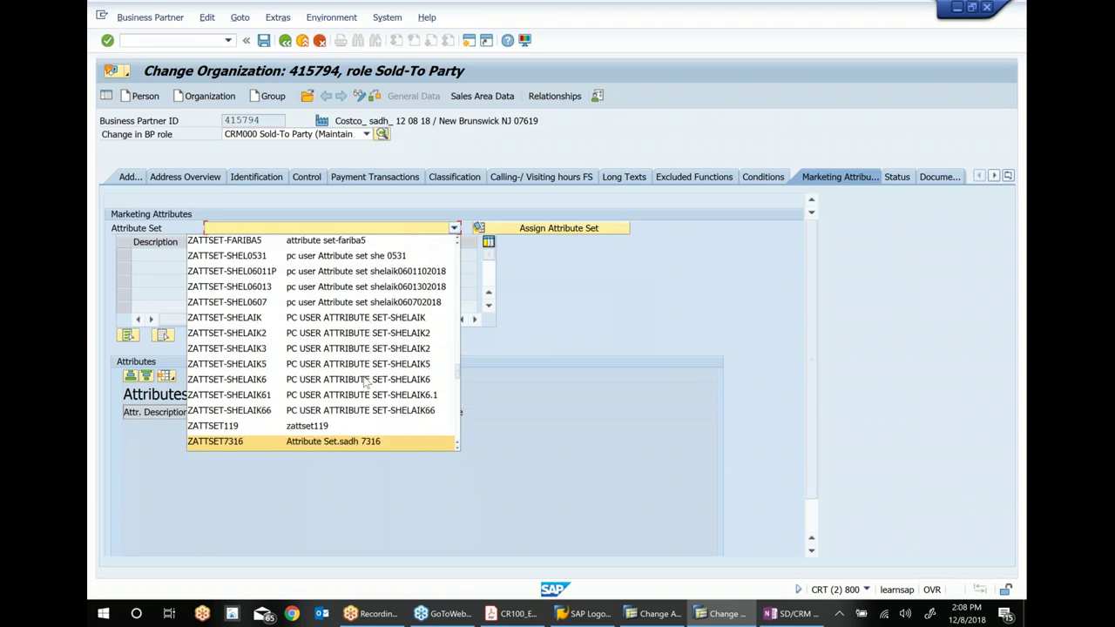
key("Down")
key("Down")
key("Down")
key("Down")
key("Down")
key("Down")
key("Down")
key("Down")
key("Down")
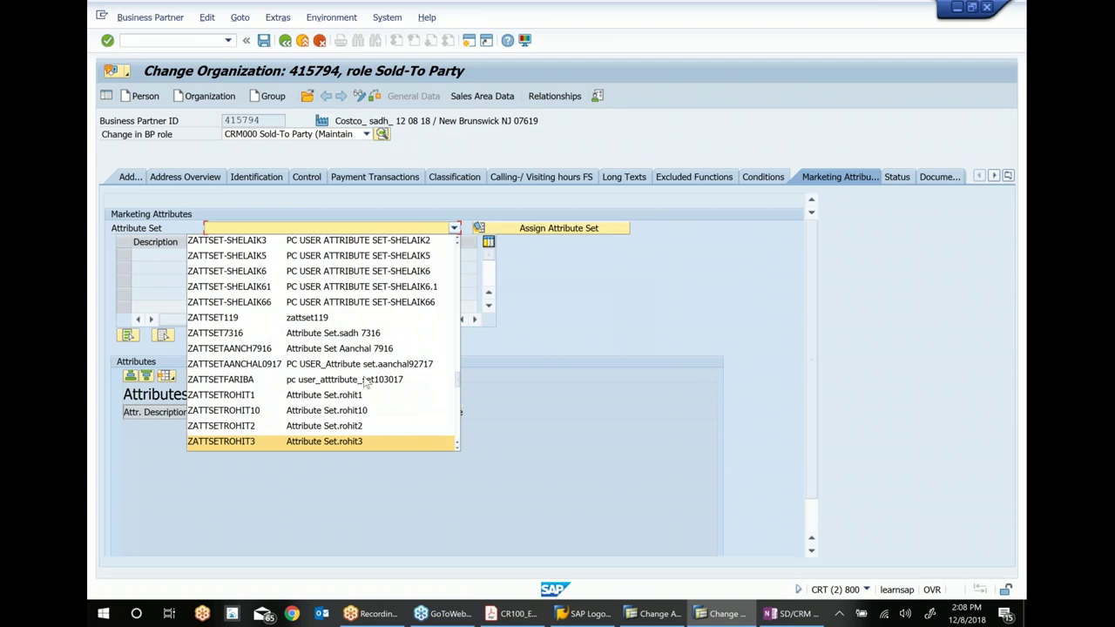
key("Down")
key("Down")
key("Down")
key("Down")
key("Down")
key("Down")
key("Down")
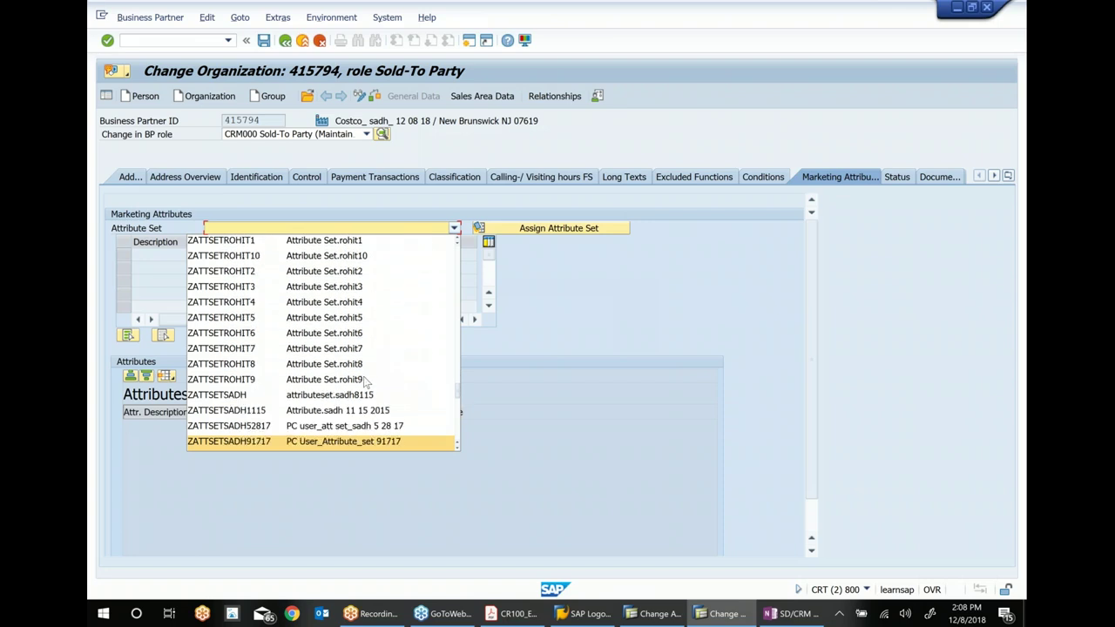
key("Down")
key("Down")
key("Down")
key("Down")
key("Down")
key("Down")
key("Down")
key("Down")
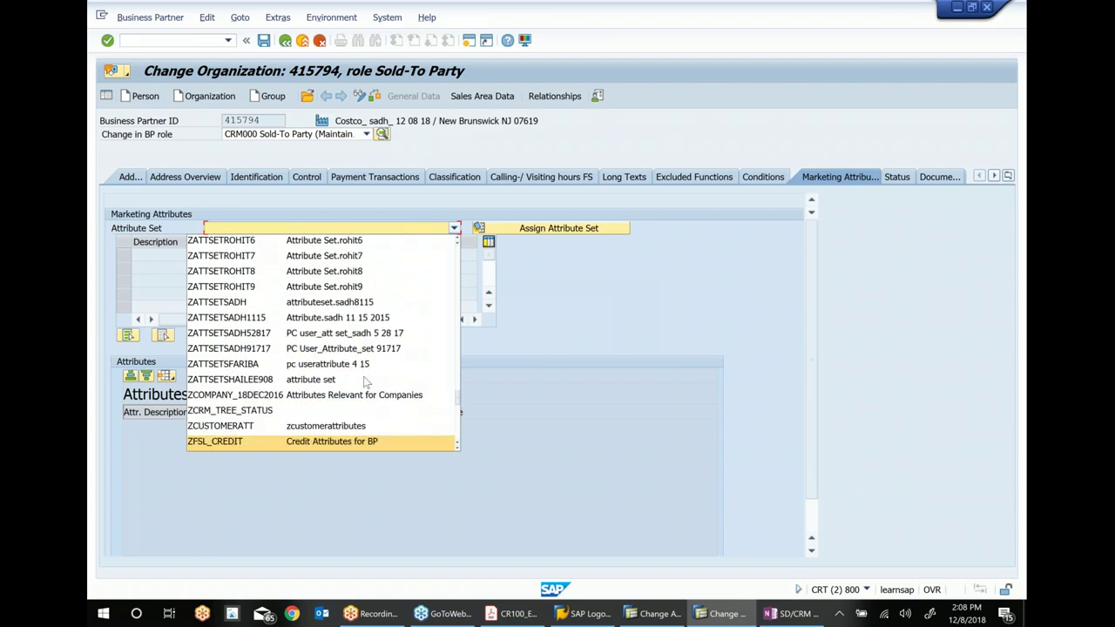
key("Down")
key("Down")
key("Down")
key("Down")
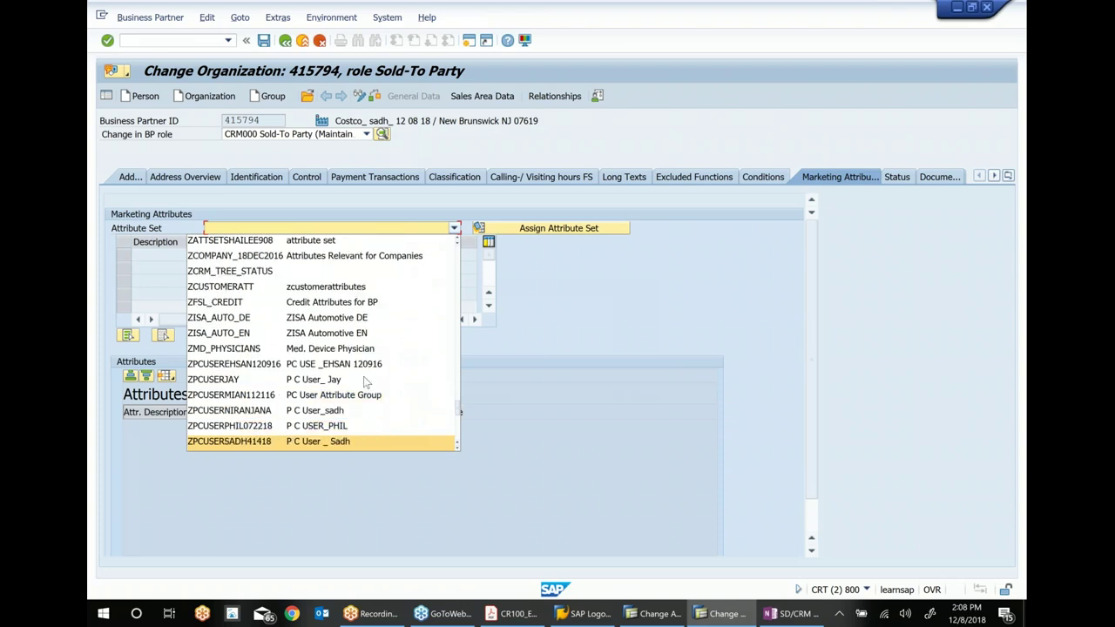
key("Down")
key("Down")
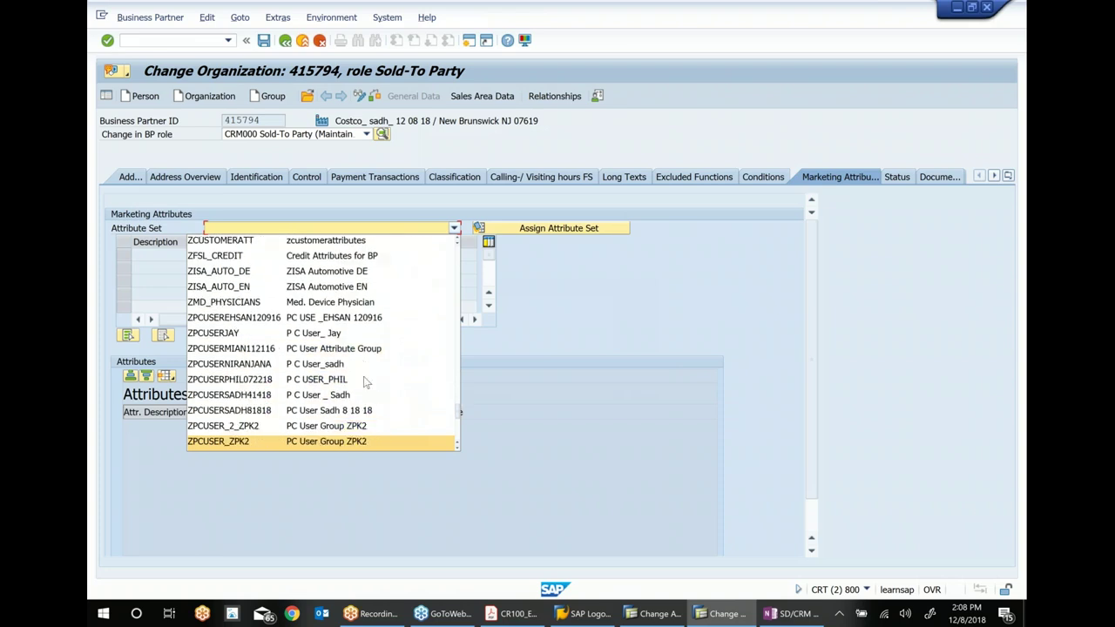
key("Up")
key("Up")
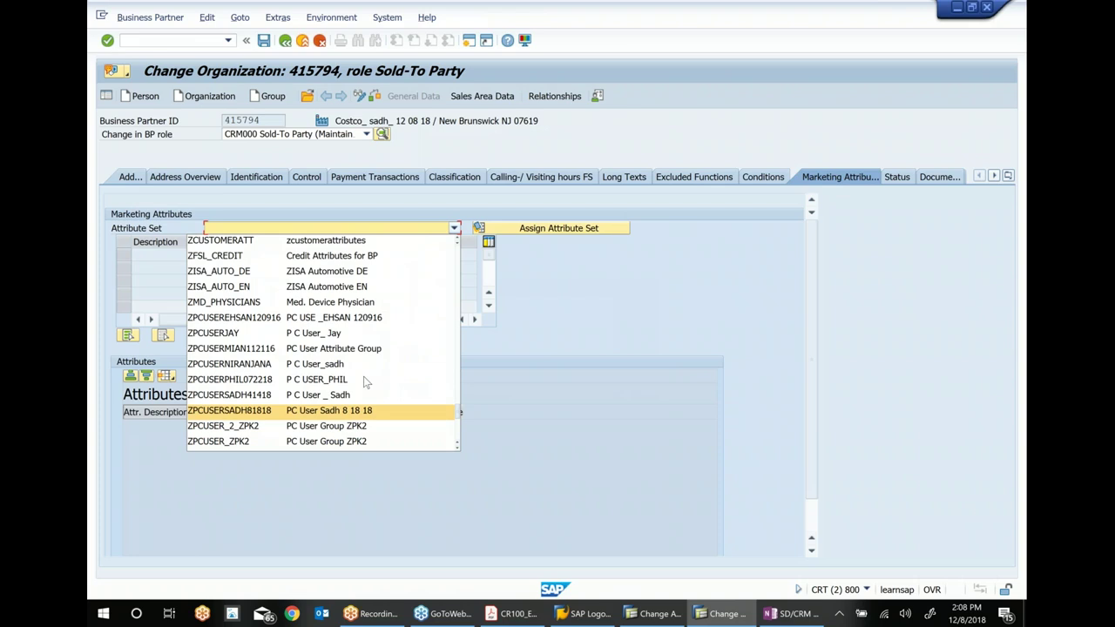
key("Return")
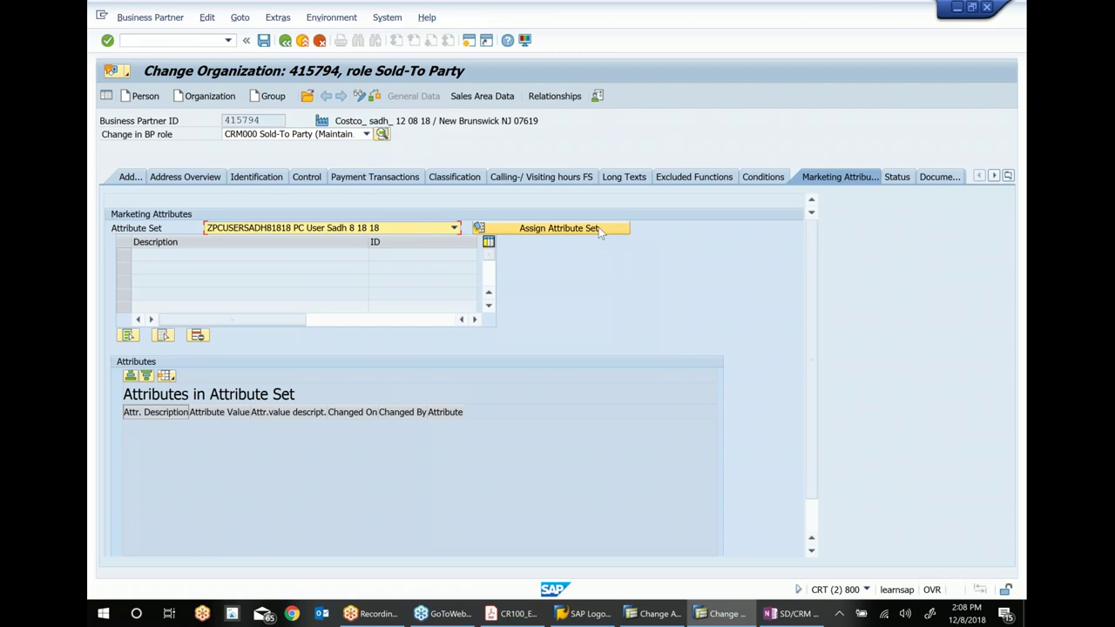
Assign the set to partner 415794, releasing the locked Change Attribute Set window by backing out twice.
left_click(603, 229)
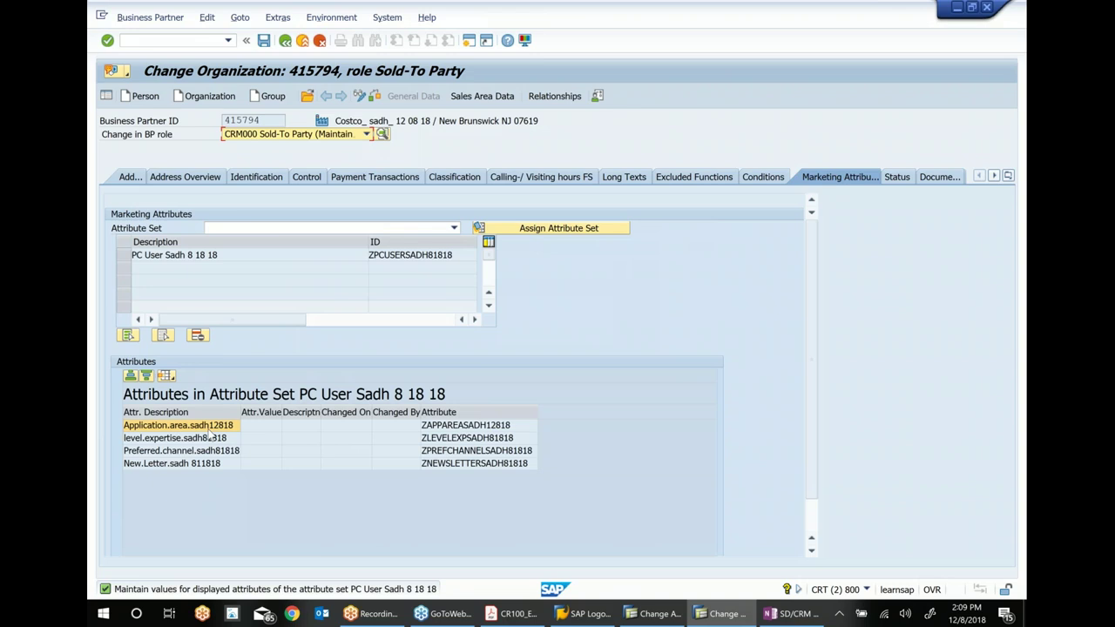
double_click(189, 428)
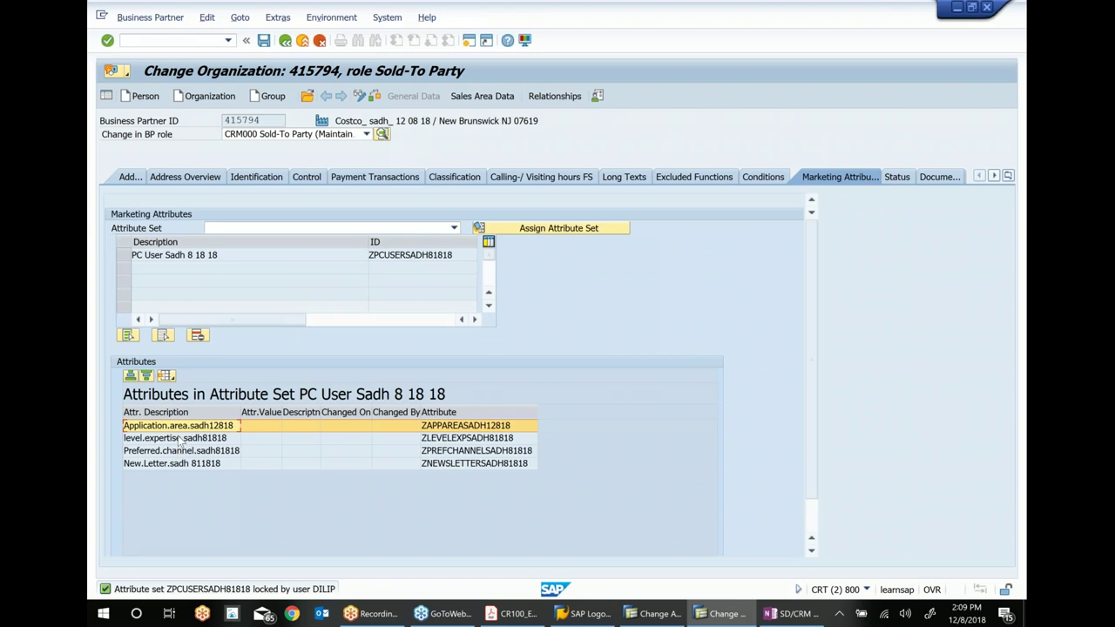
left_click(653, 613)
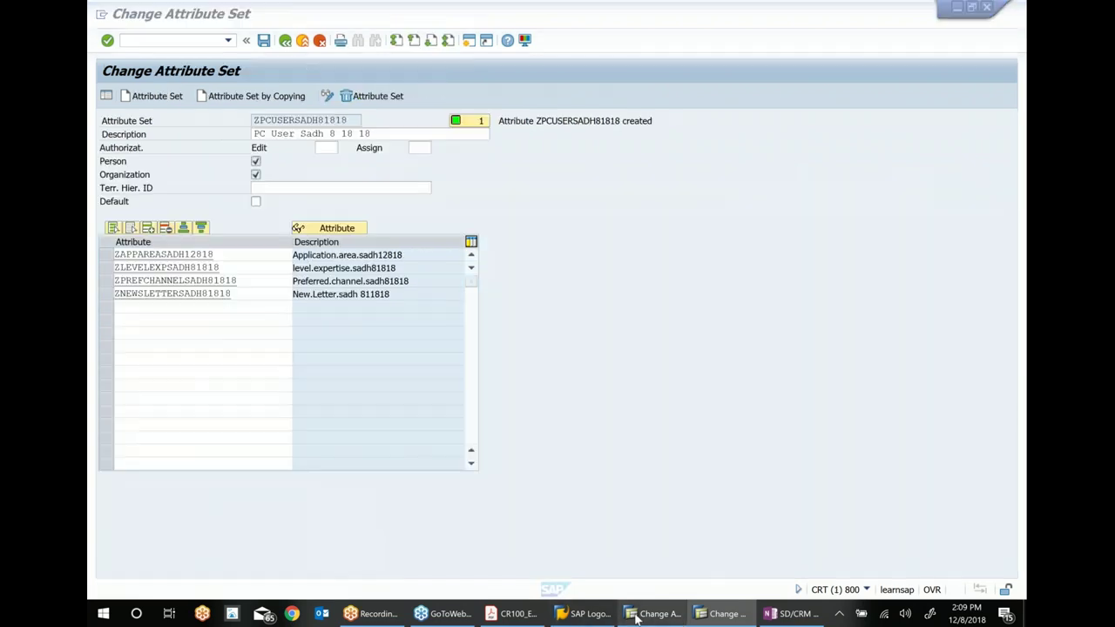
left_click(287, 43)
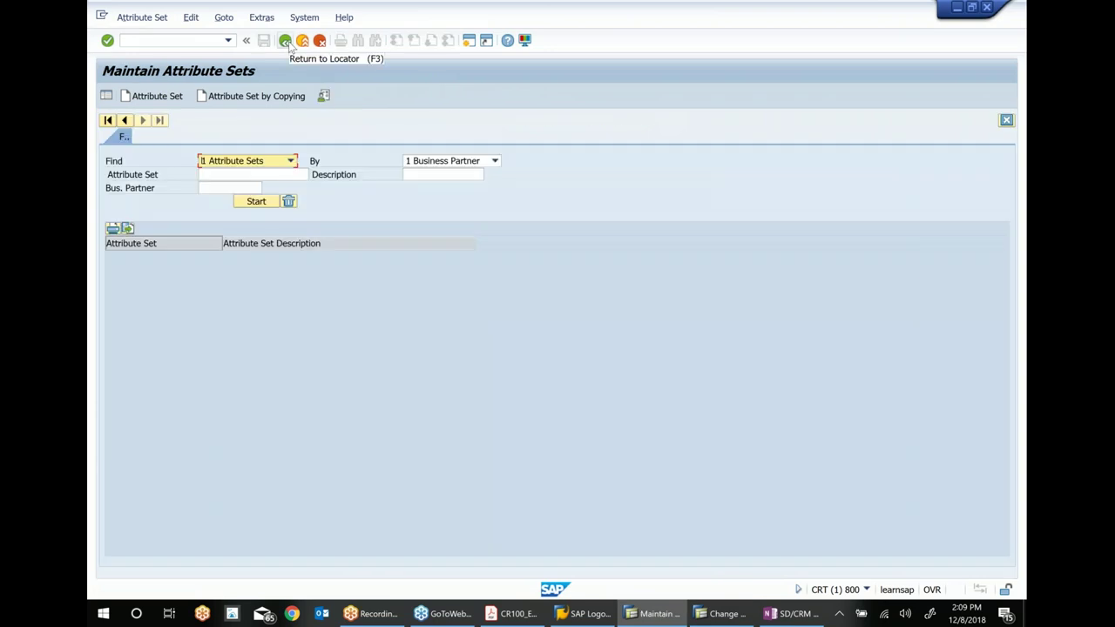
left_click(286, 43)
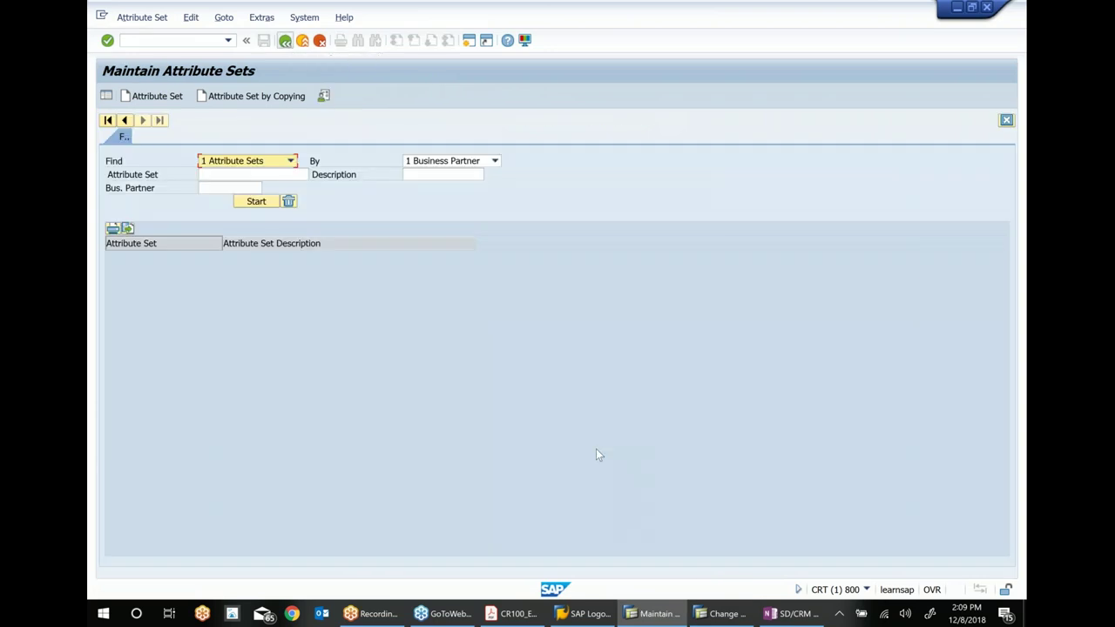
left_click(722, 614)
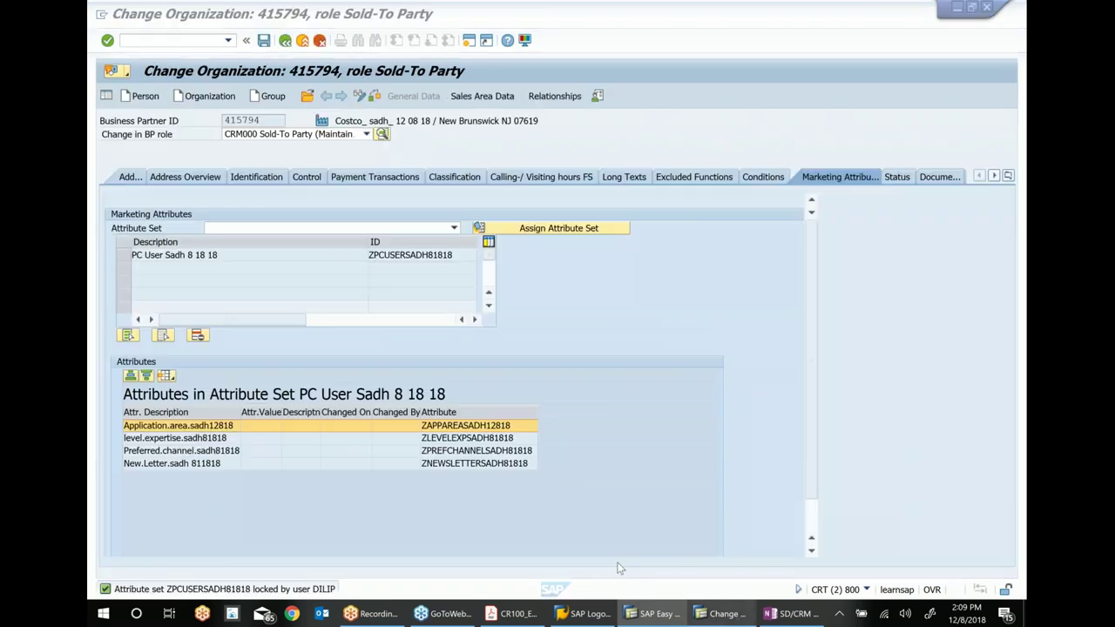
Set Application area to OFFICE, MULTIMEDIA and INTERNET.
double_click(201, 427)
left_click_drag(312, 178, 773, 177)
left_click(548, 219)
left_click(548, 232)
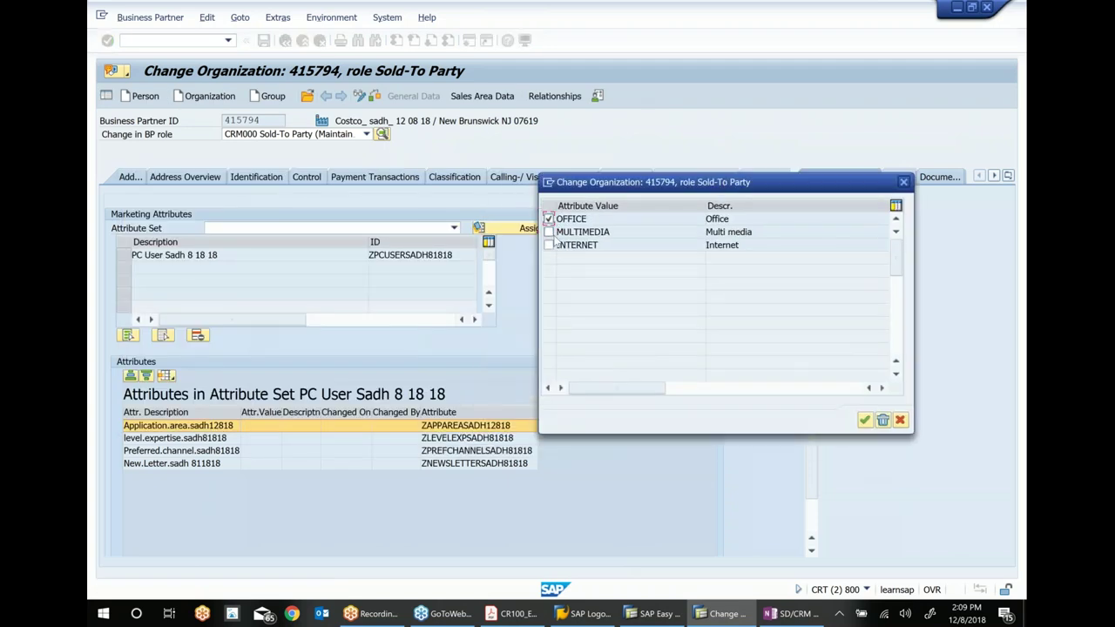
left_click(549, 245)
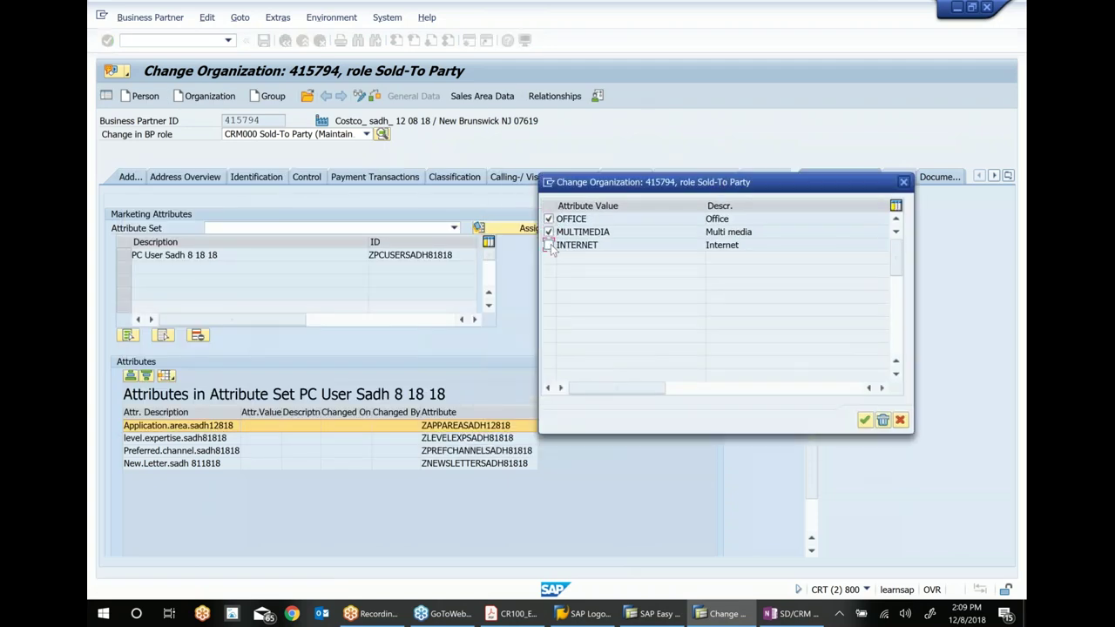
left_click(865, 421)
Set level of expertise to ADVANCE, preferred channels EMAIL and SMS, and newsletter YES.
left_click(179, 464)
double_click(180, 466)
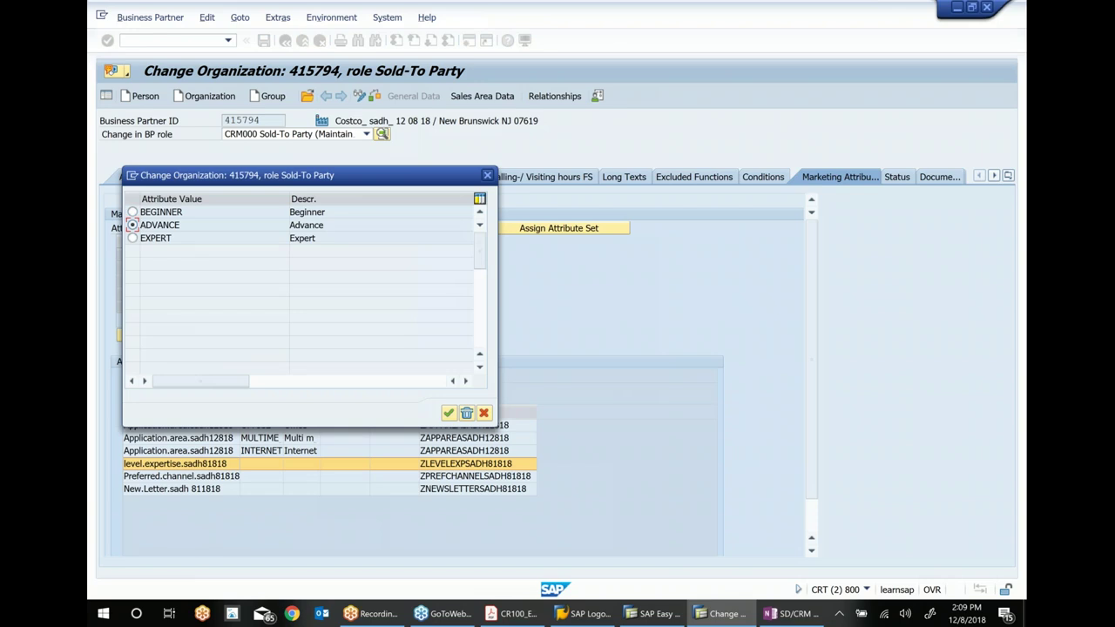
left_click(448, 413)
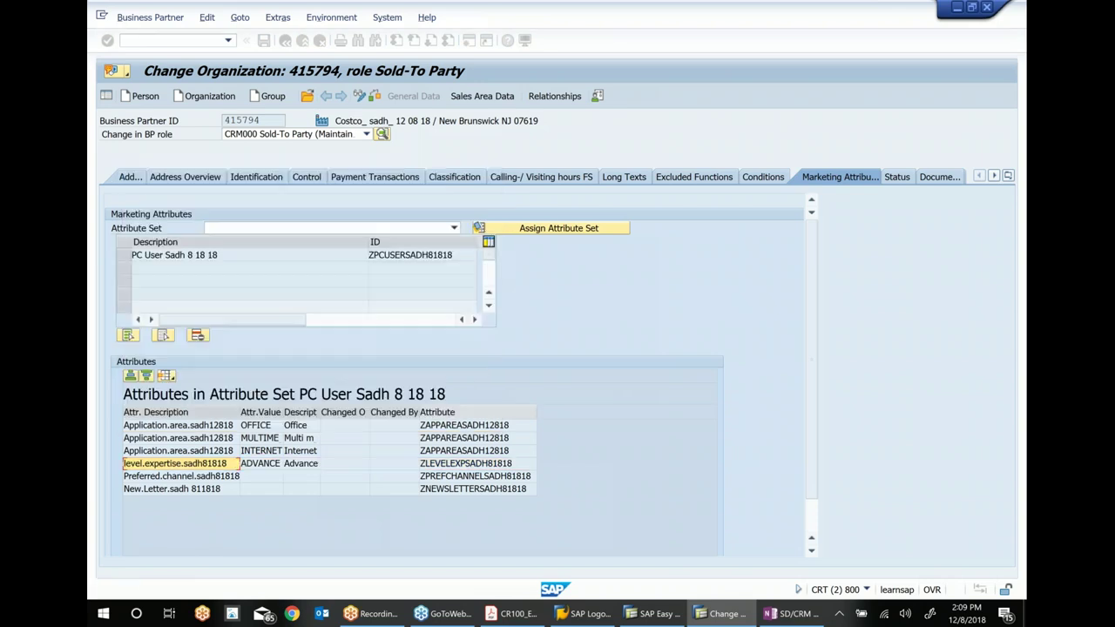
double_click(209, 481)
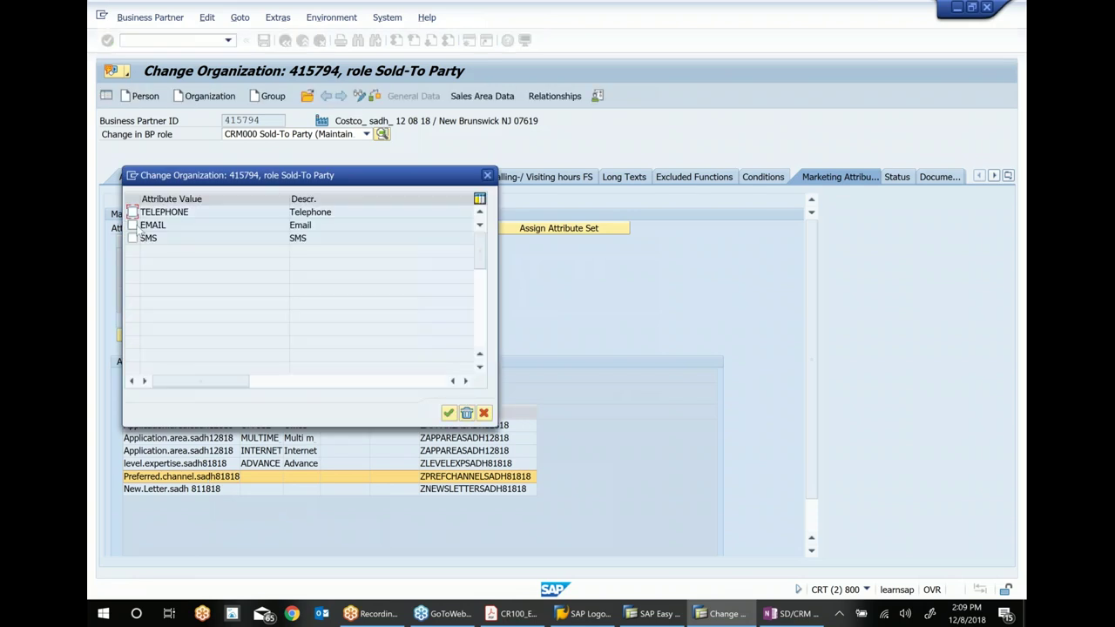
left_click(132, 225)
left_click(133, 238)
left_click(448, 413)
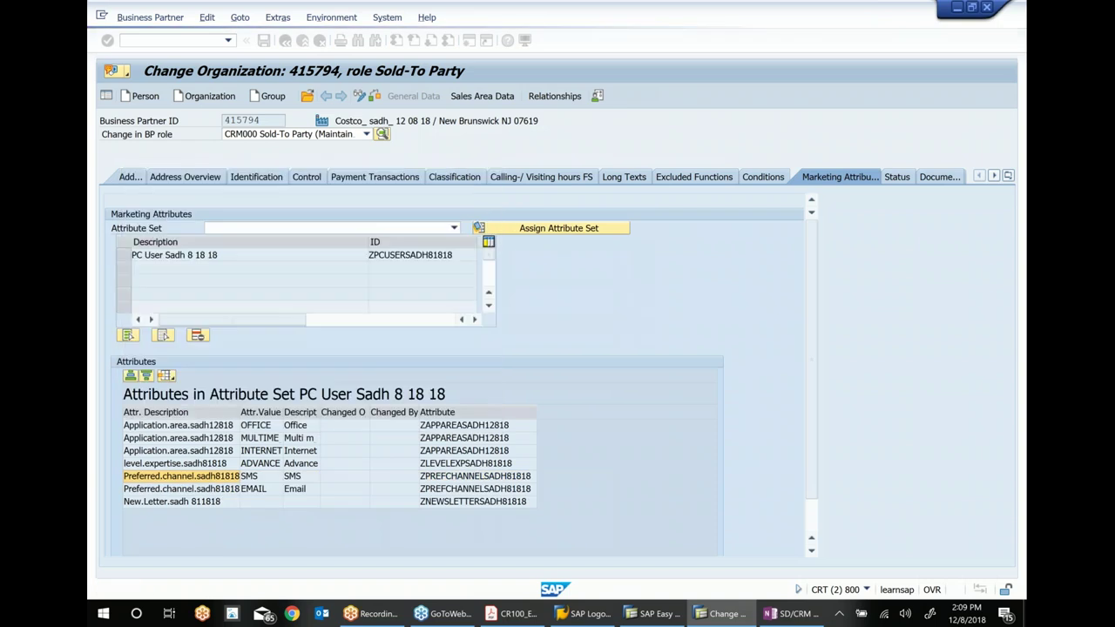
left_click(186, 503)
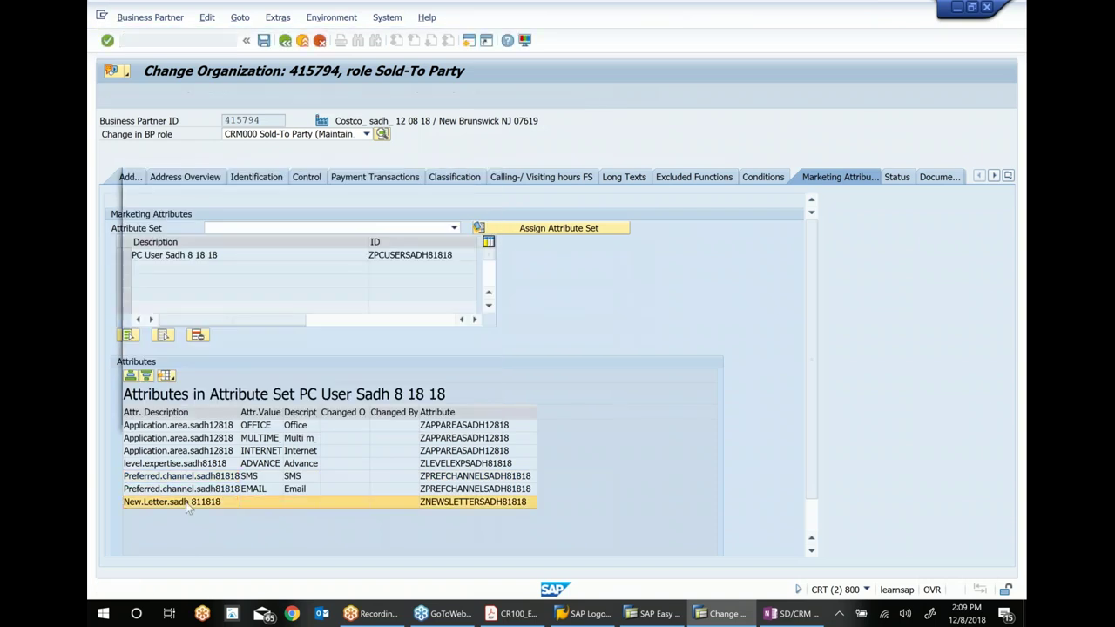
left_click(133, 212)
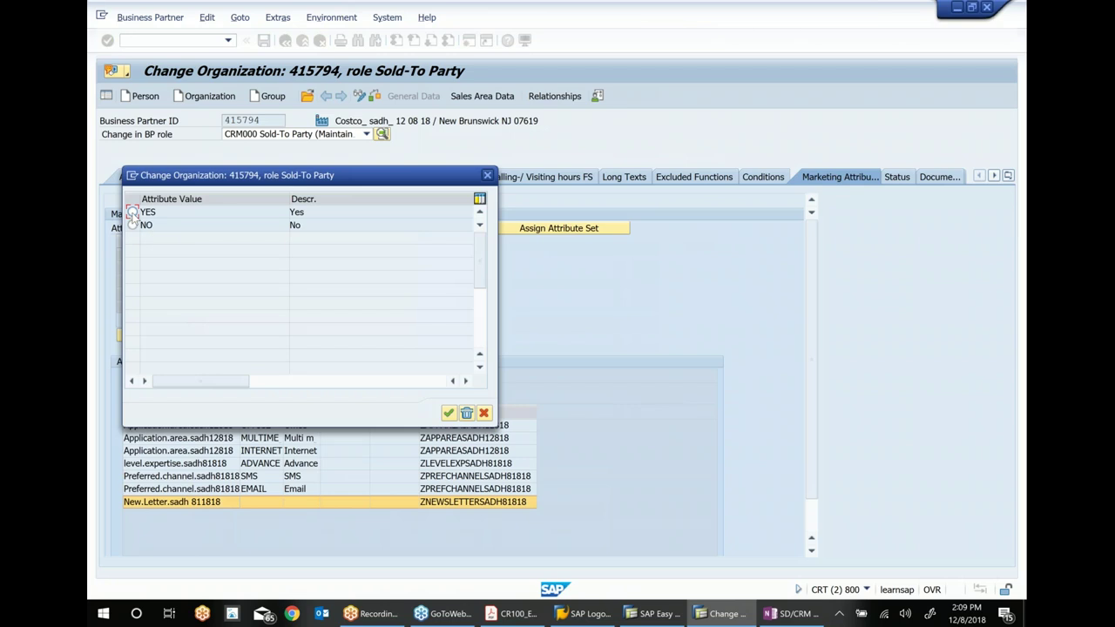
left_click(449, 414)
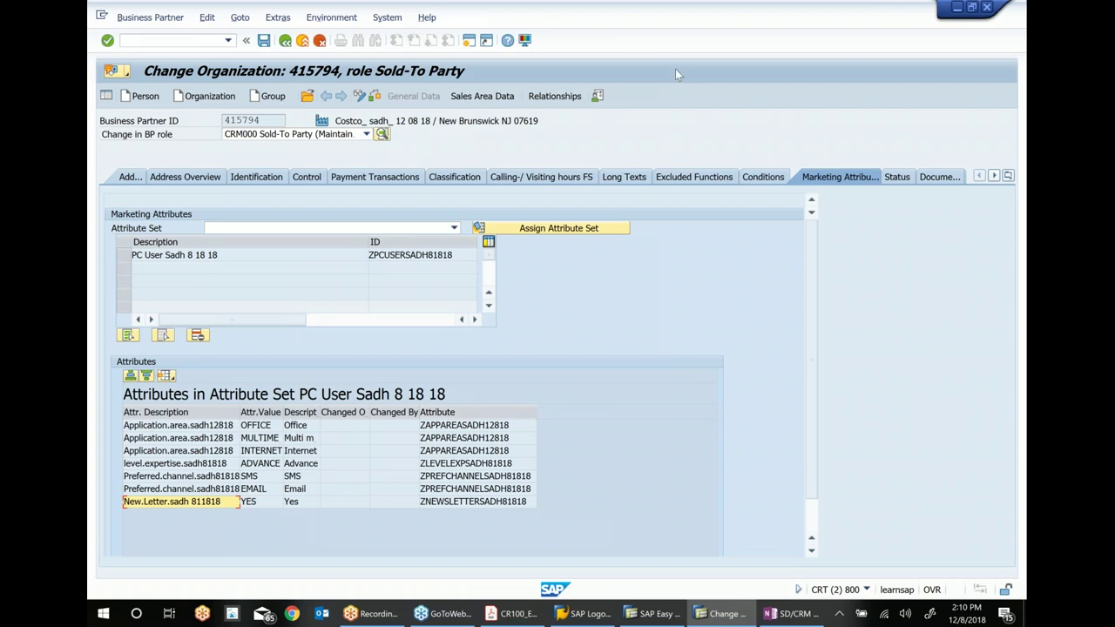
Save partner 415794's marketing attribute values, then bring up the OneNote notes.
left_click(264, 40)
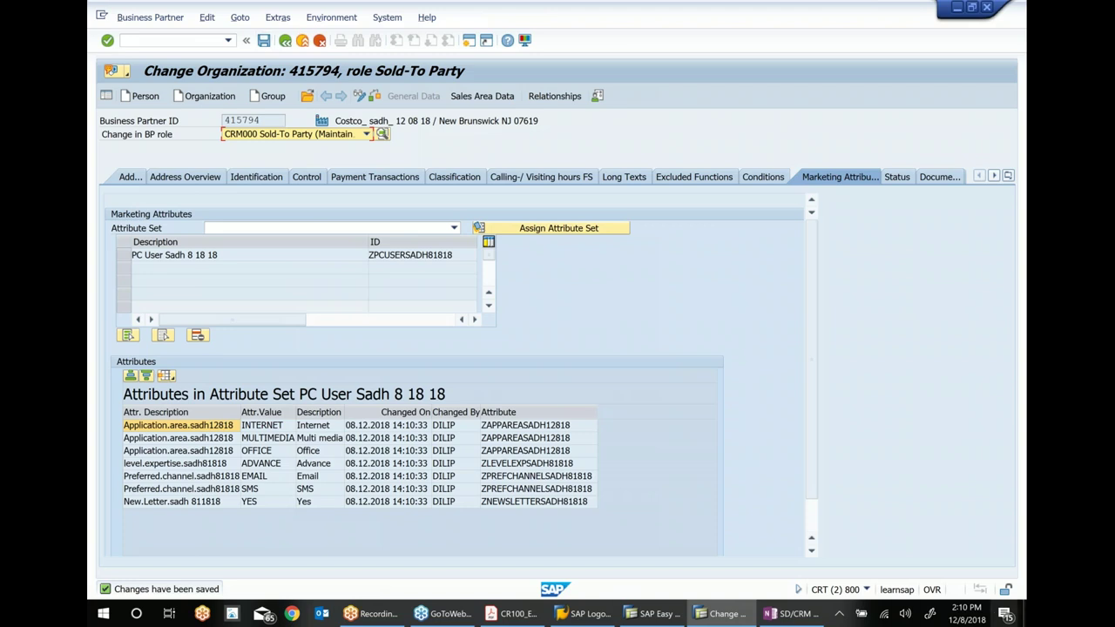
left_click(791, 613)
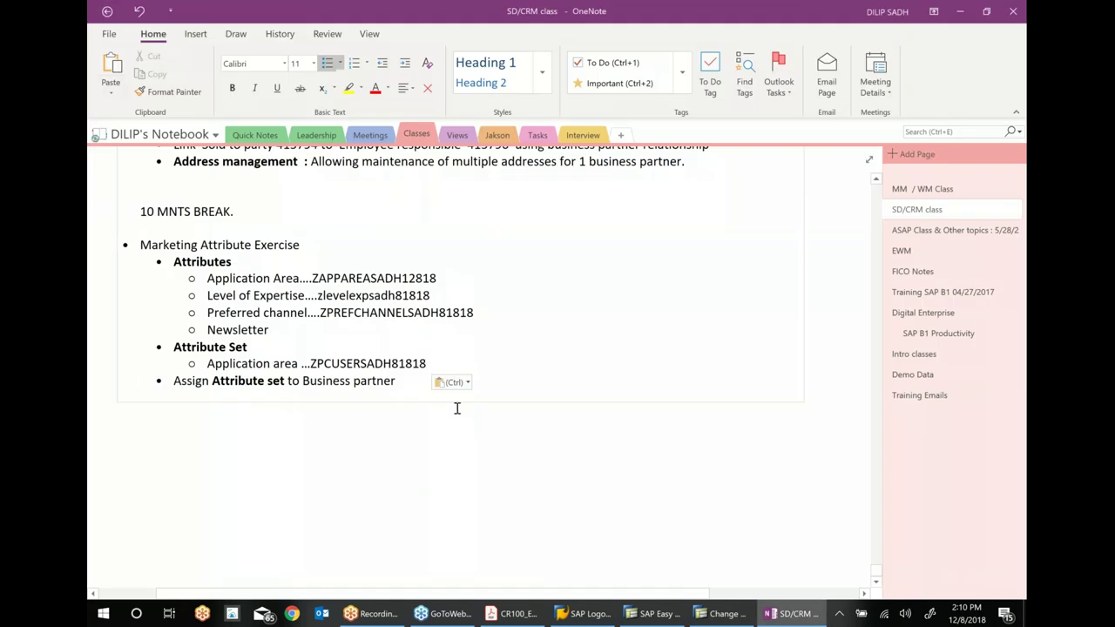
Add the line 'Thank all and see you tomorow' below the notes and close OneNote.
key("Return")
key("Return")
key("Return")
type("Thank all and see you tomorow")
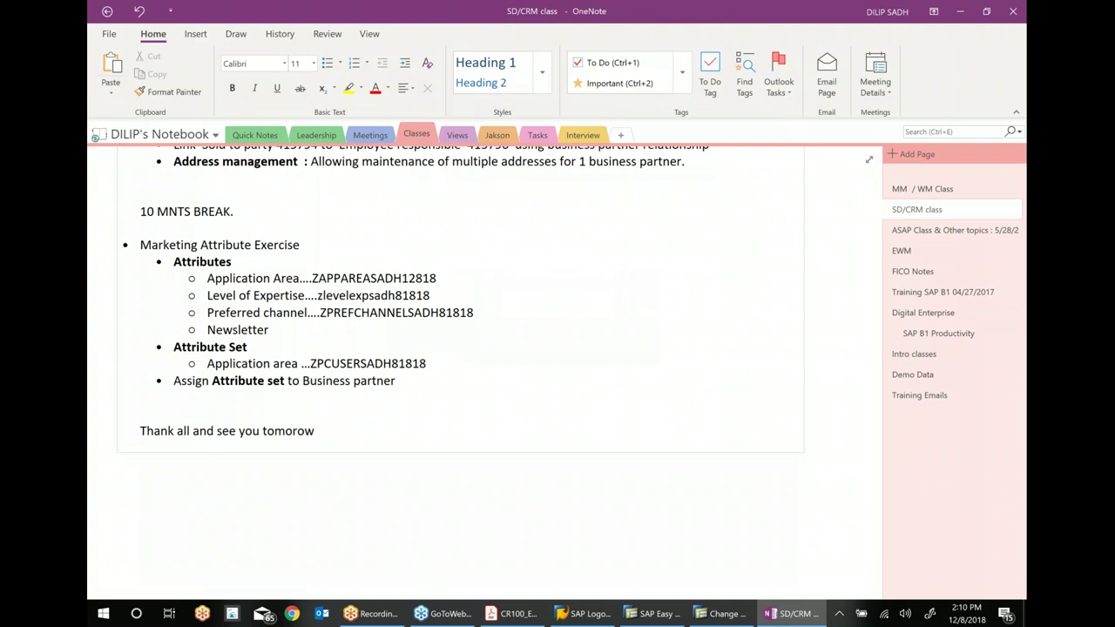
left_click(1013, 12)
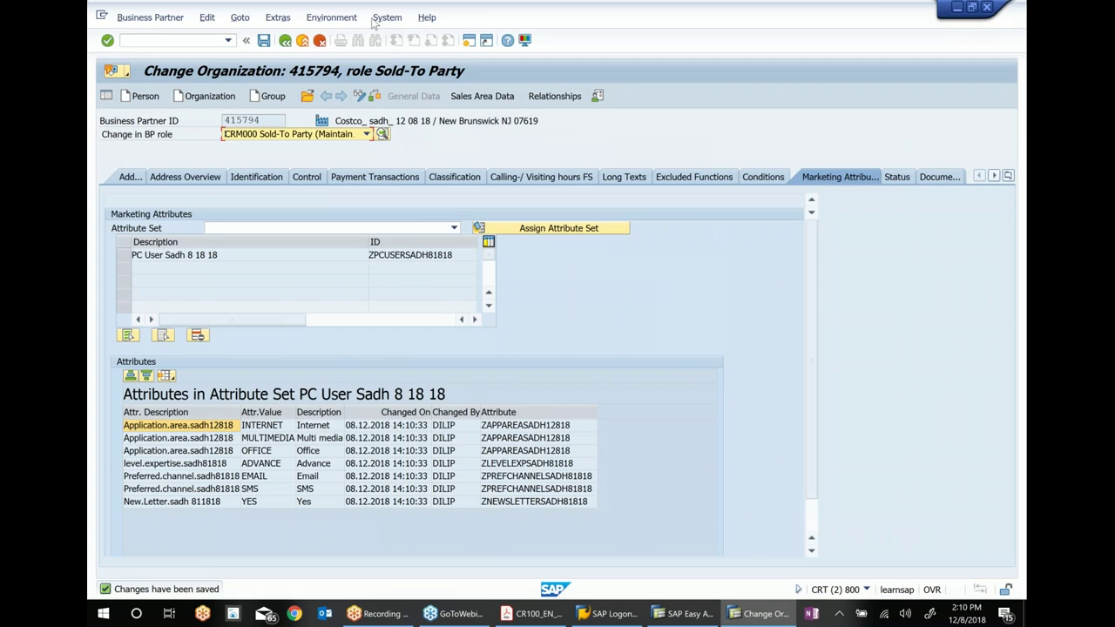
Log off SAP via System > Log off and confirm.
left_click(386, 17)
left_click(399, 241)
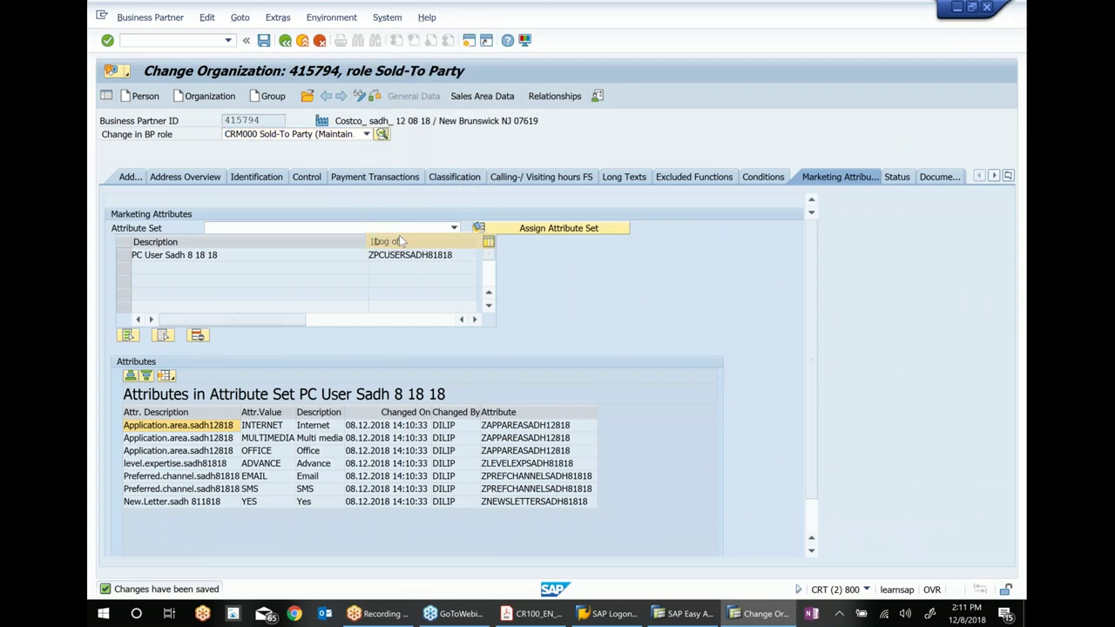
left_click(261, 255)
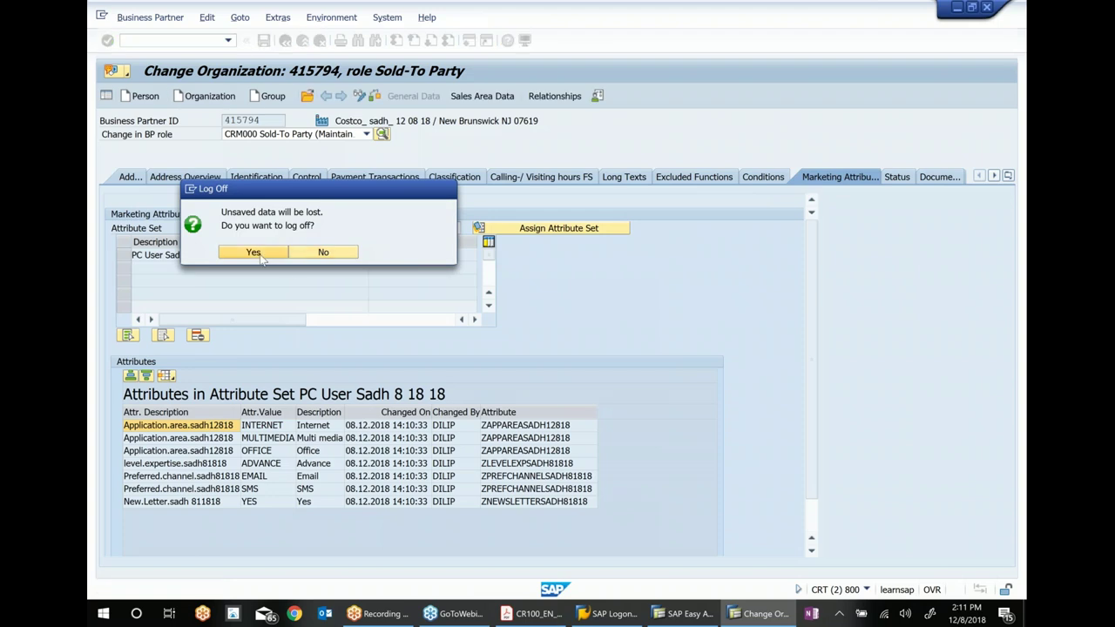
Close Acrobat and save CR100_EN_Col92_FV_Part_Ltr.pdf under its current name, replacing the existing file.
left_click(1010, 15)
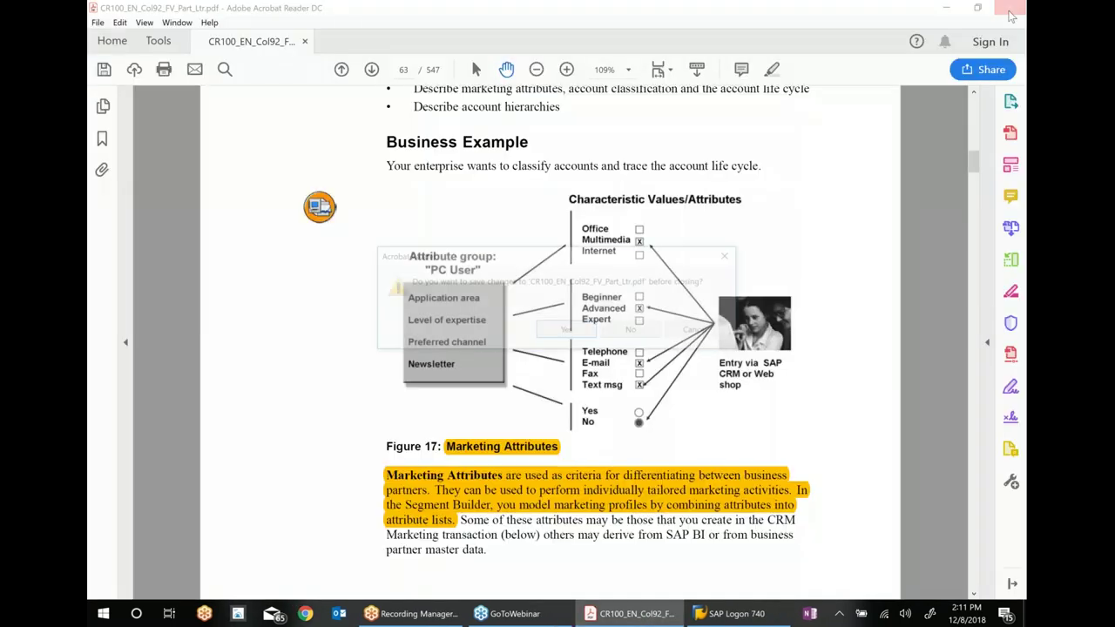
left_click(566, 329)
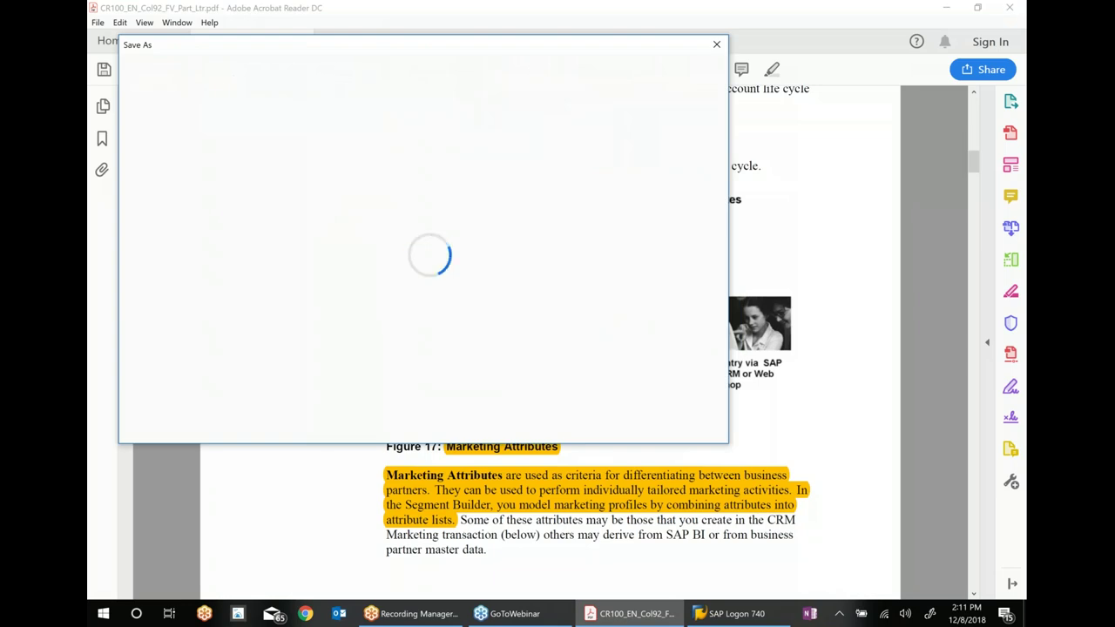
key("Escape")
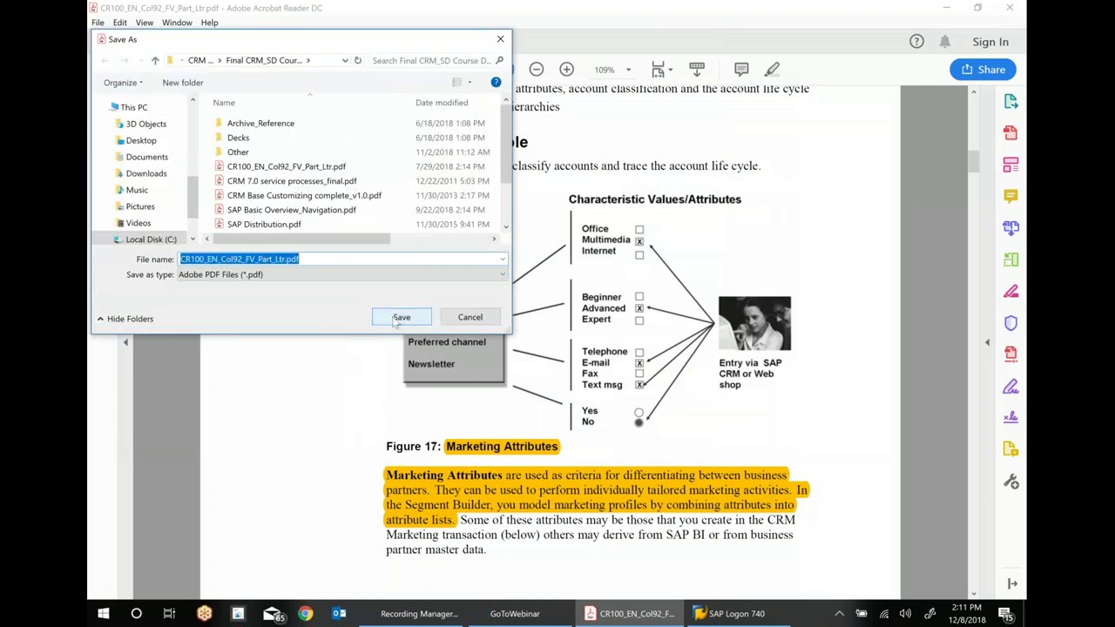
left_click(401, 317)
left_click(644, 309)
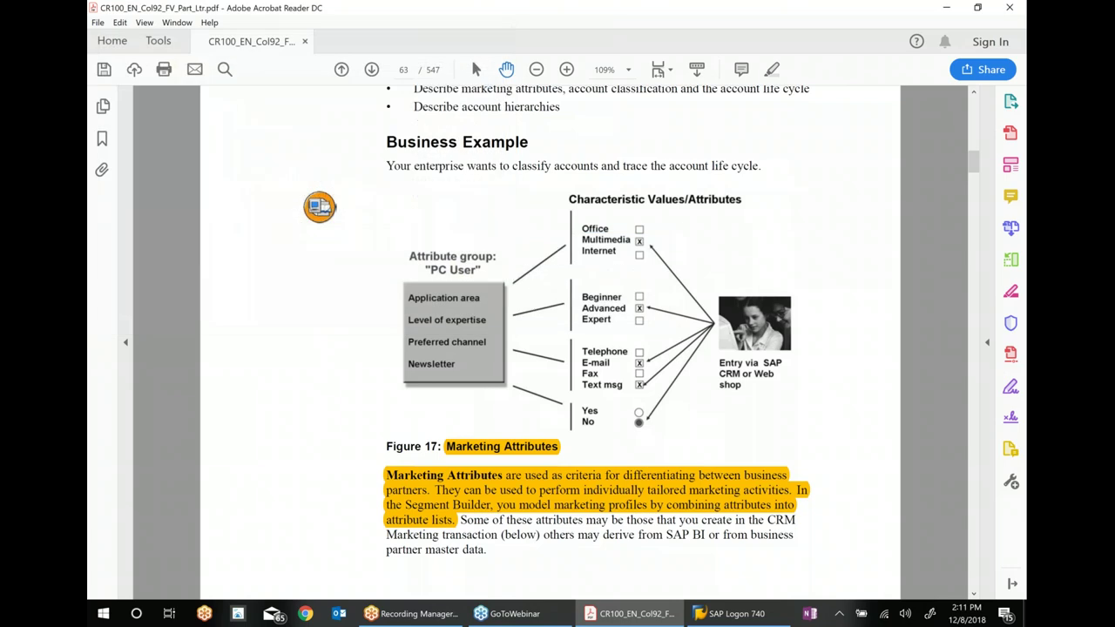
mouse_move(593, 616)
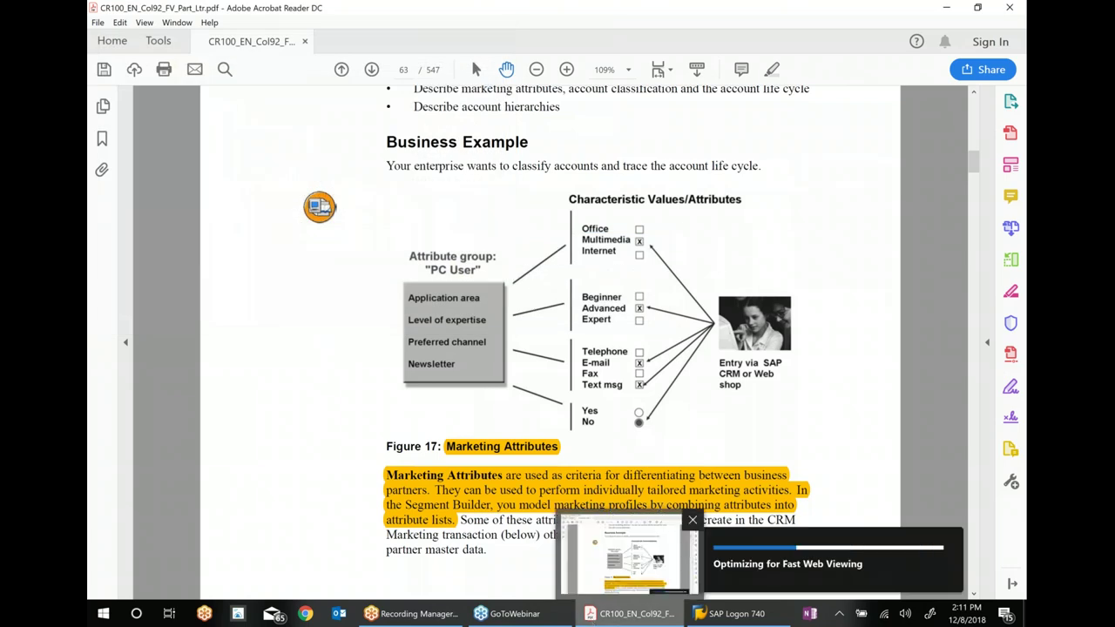